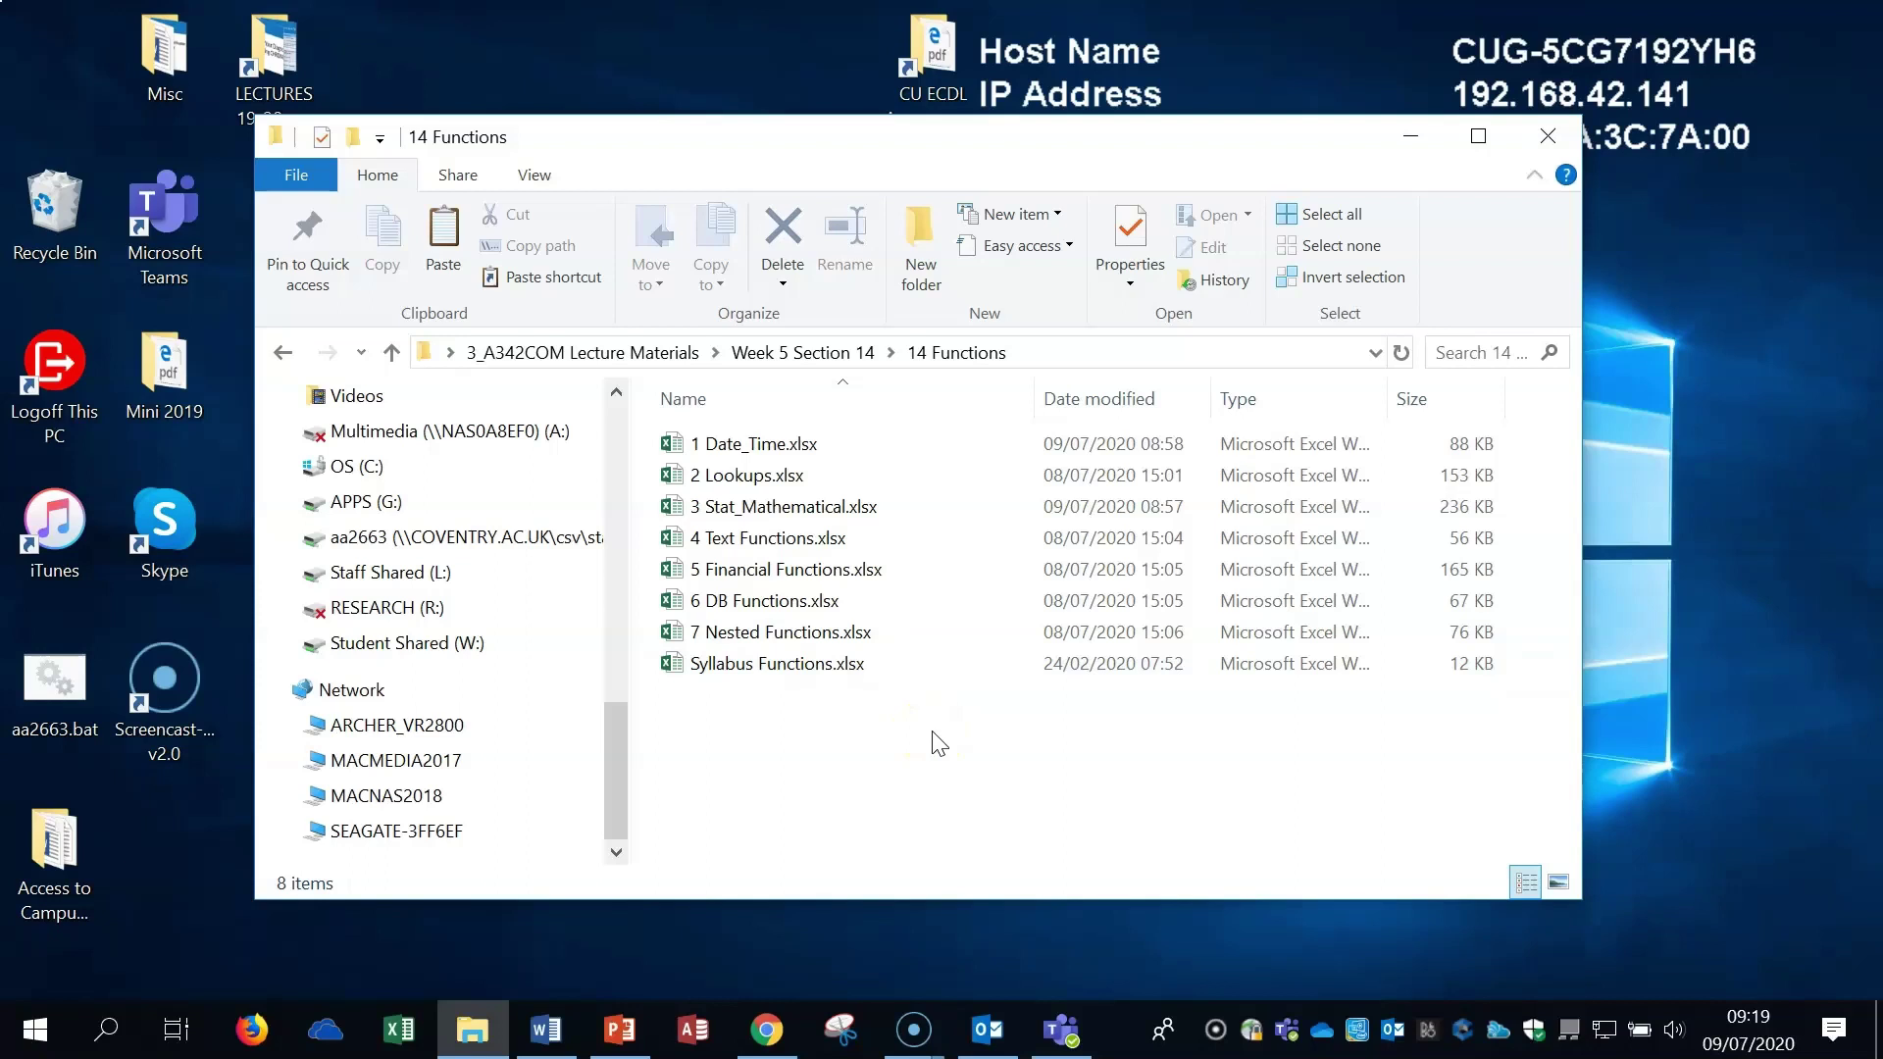
- Open the Syllabus Functions.xlsx workbook from the 14 Functions folder
click(753, 447)
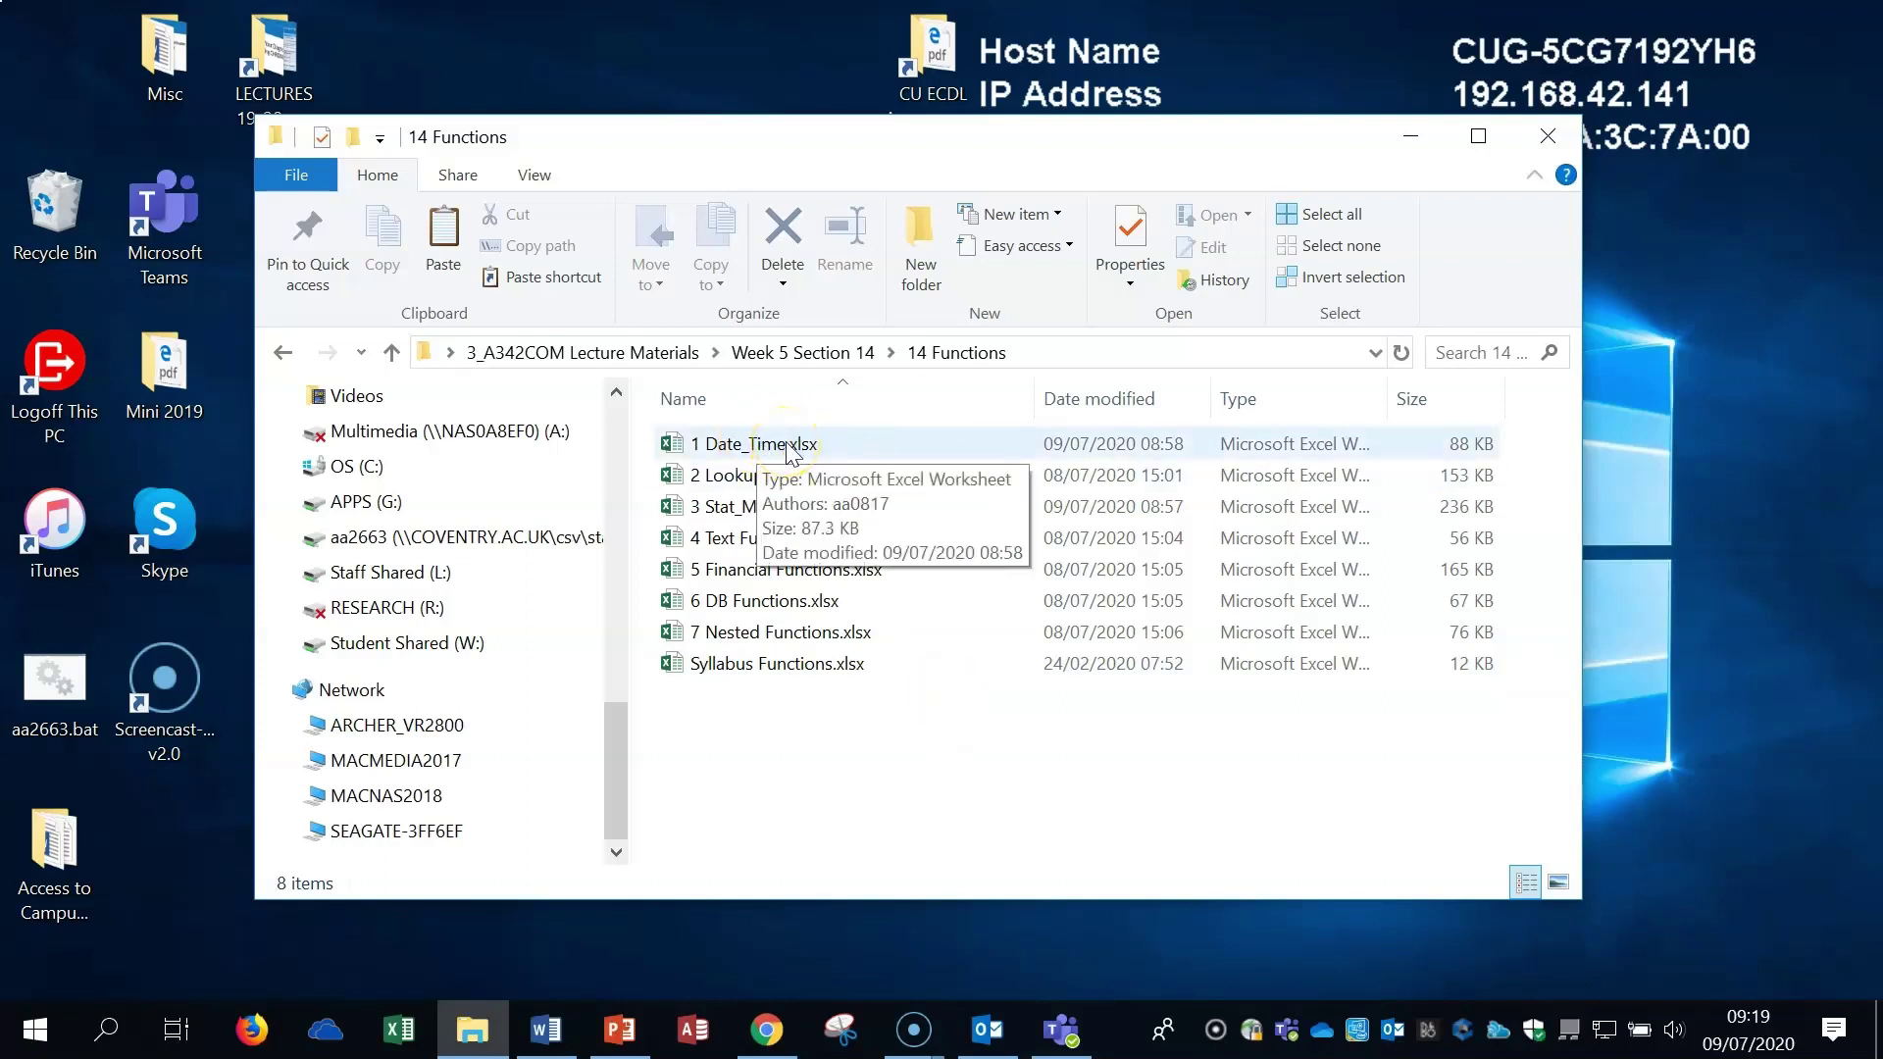
click(751, 477)
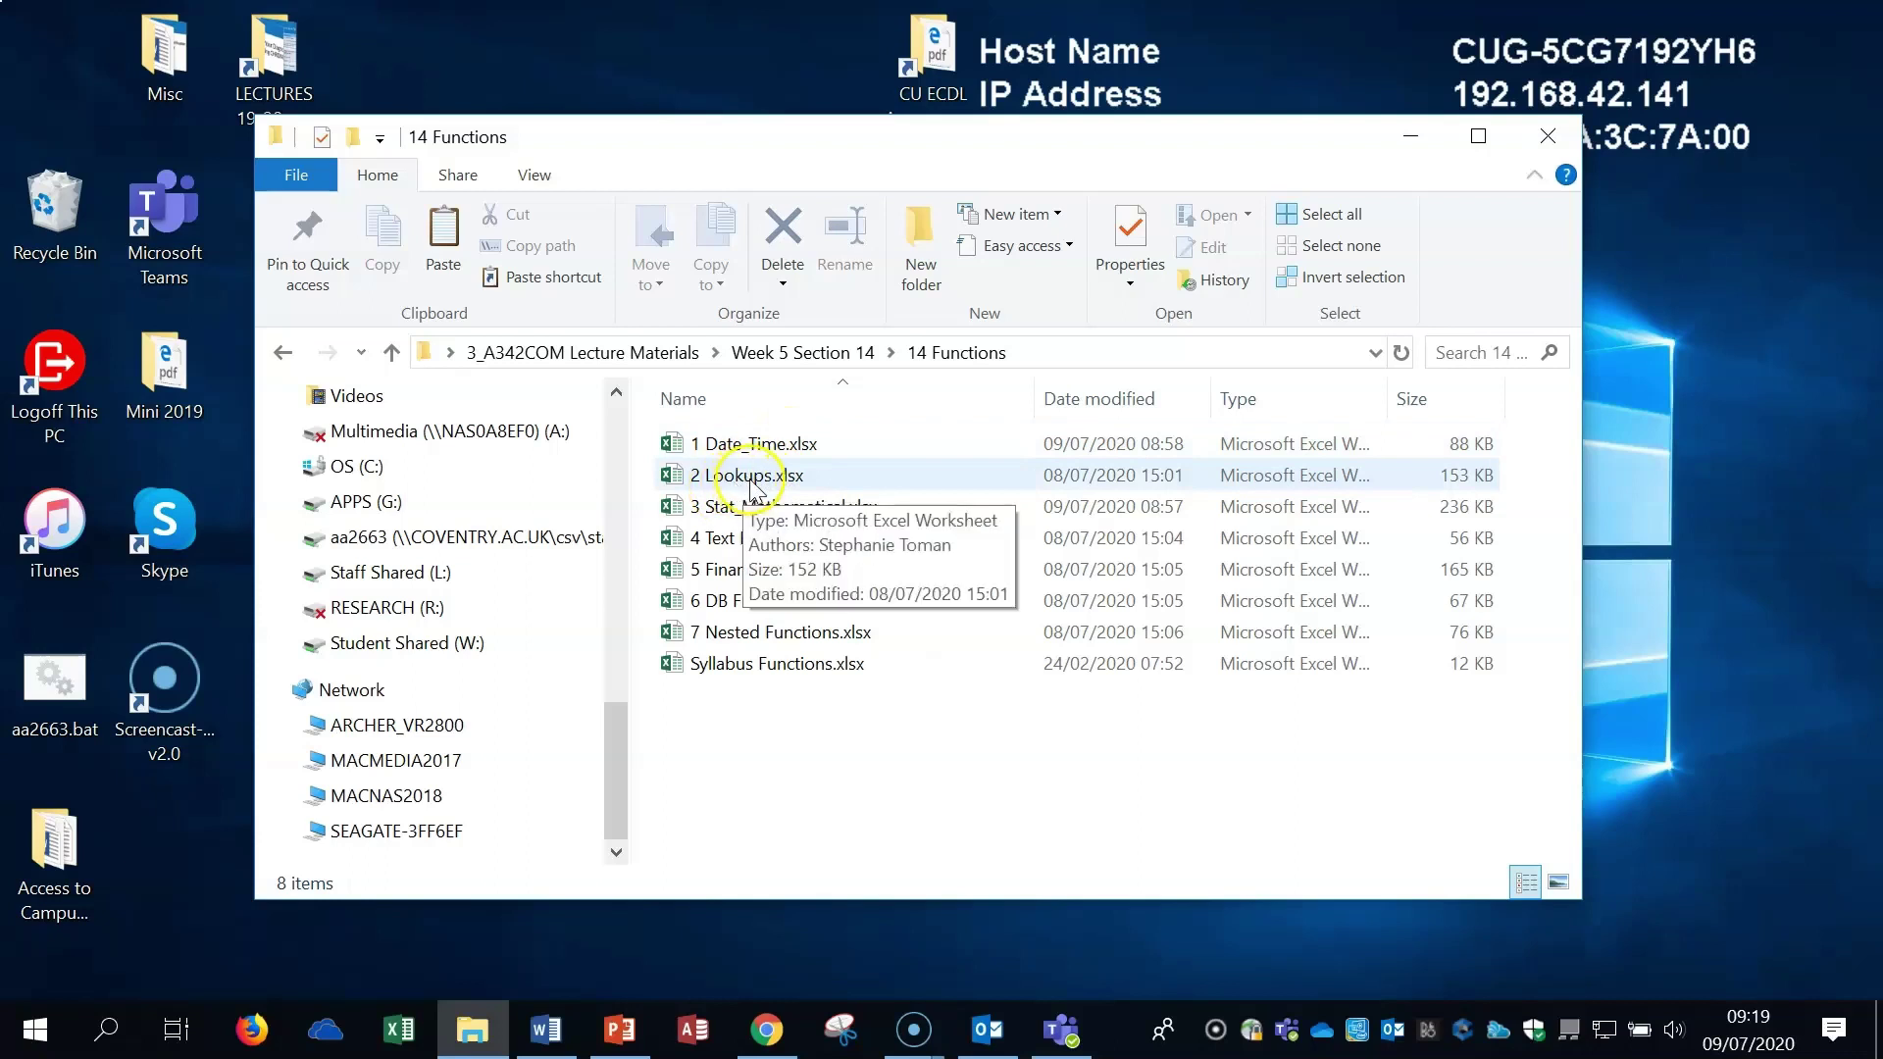
click(734, 507)
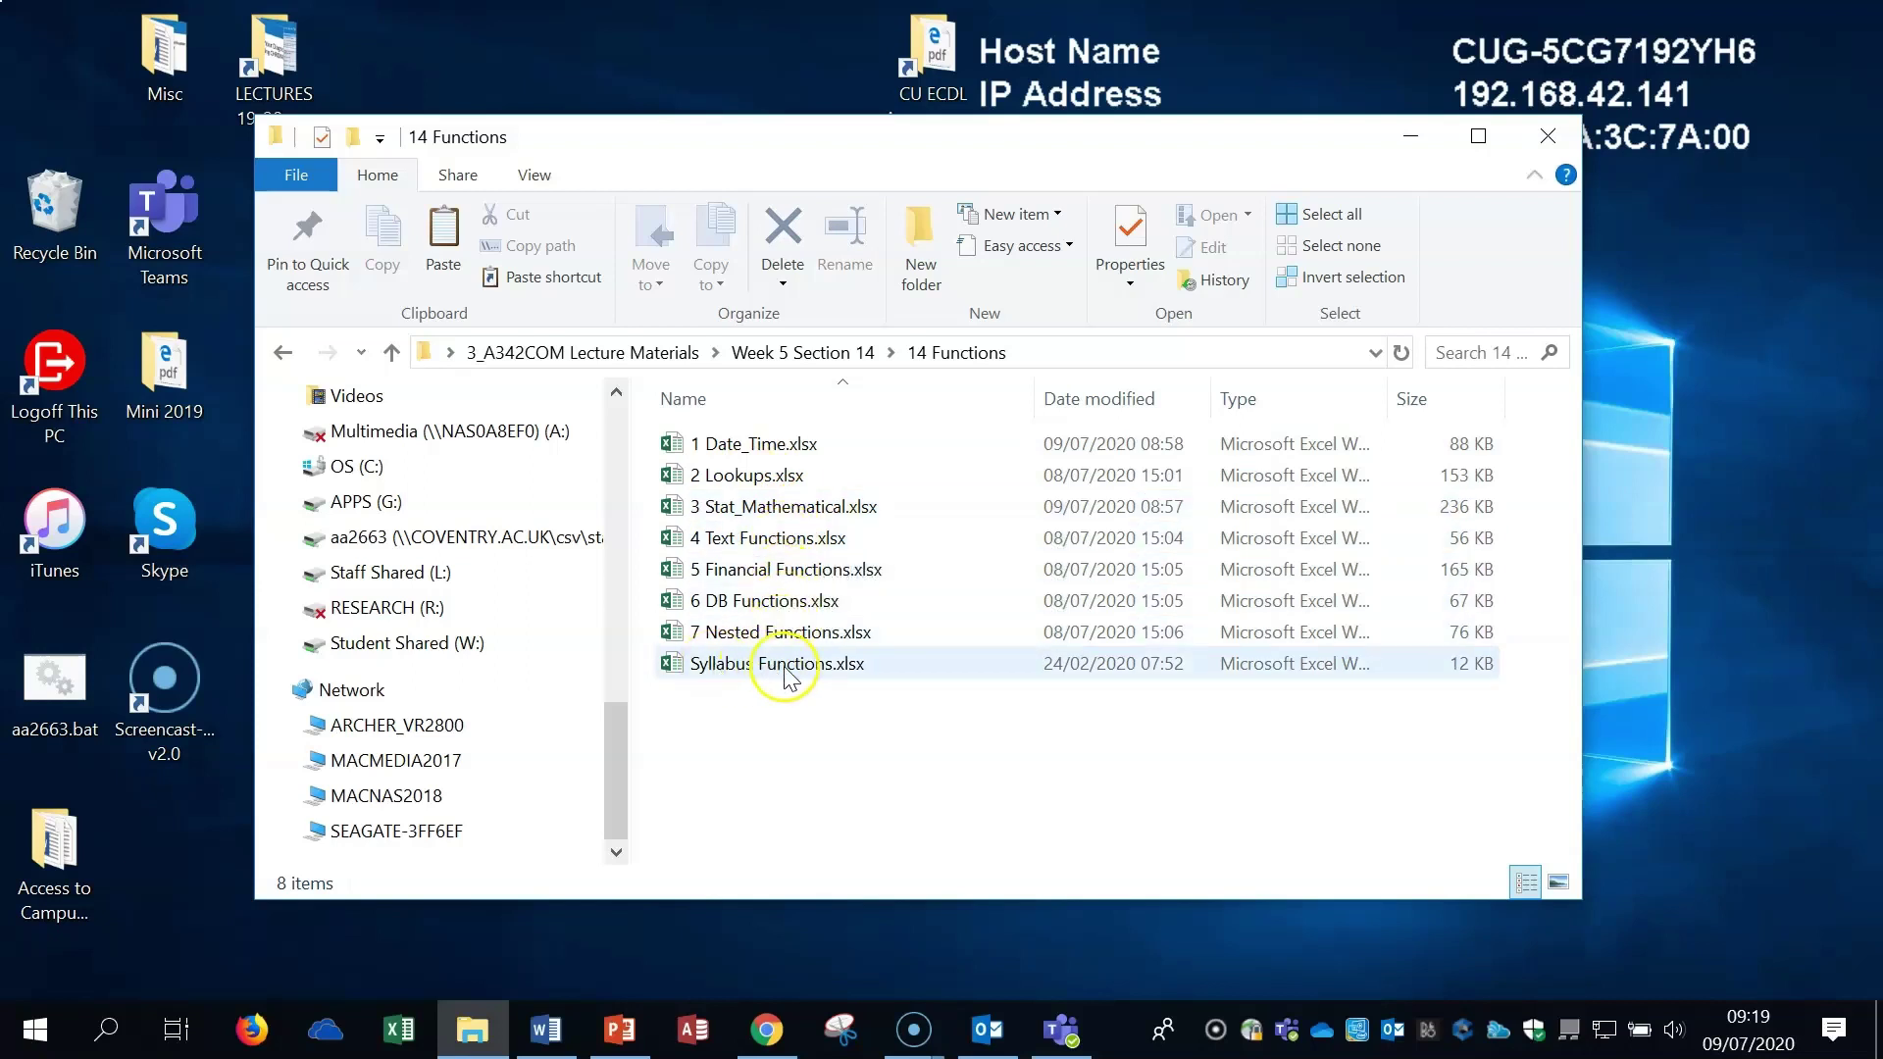
mouse_move(790, 675)
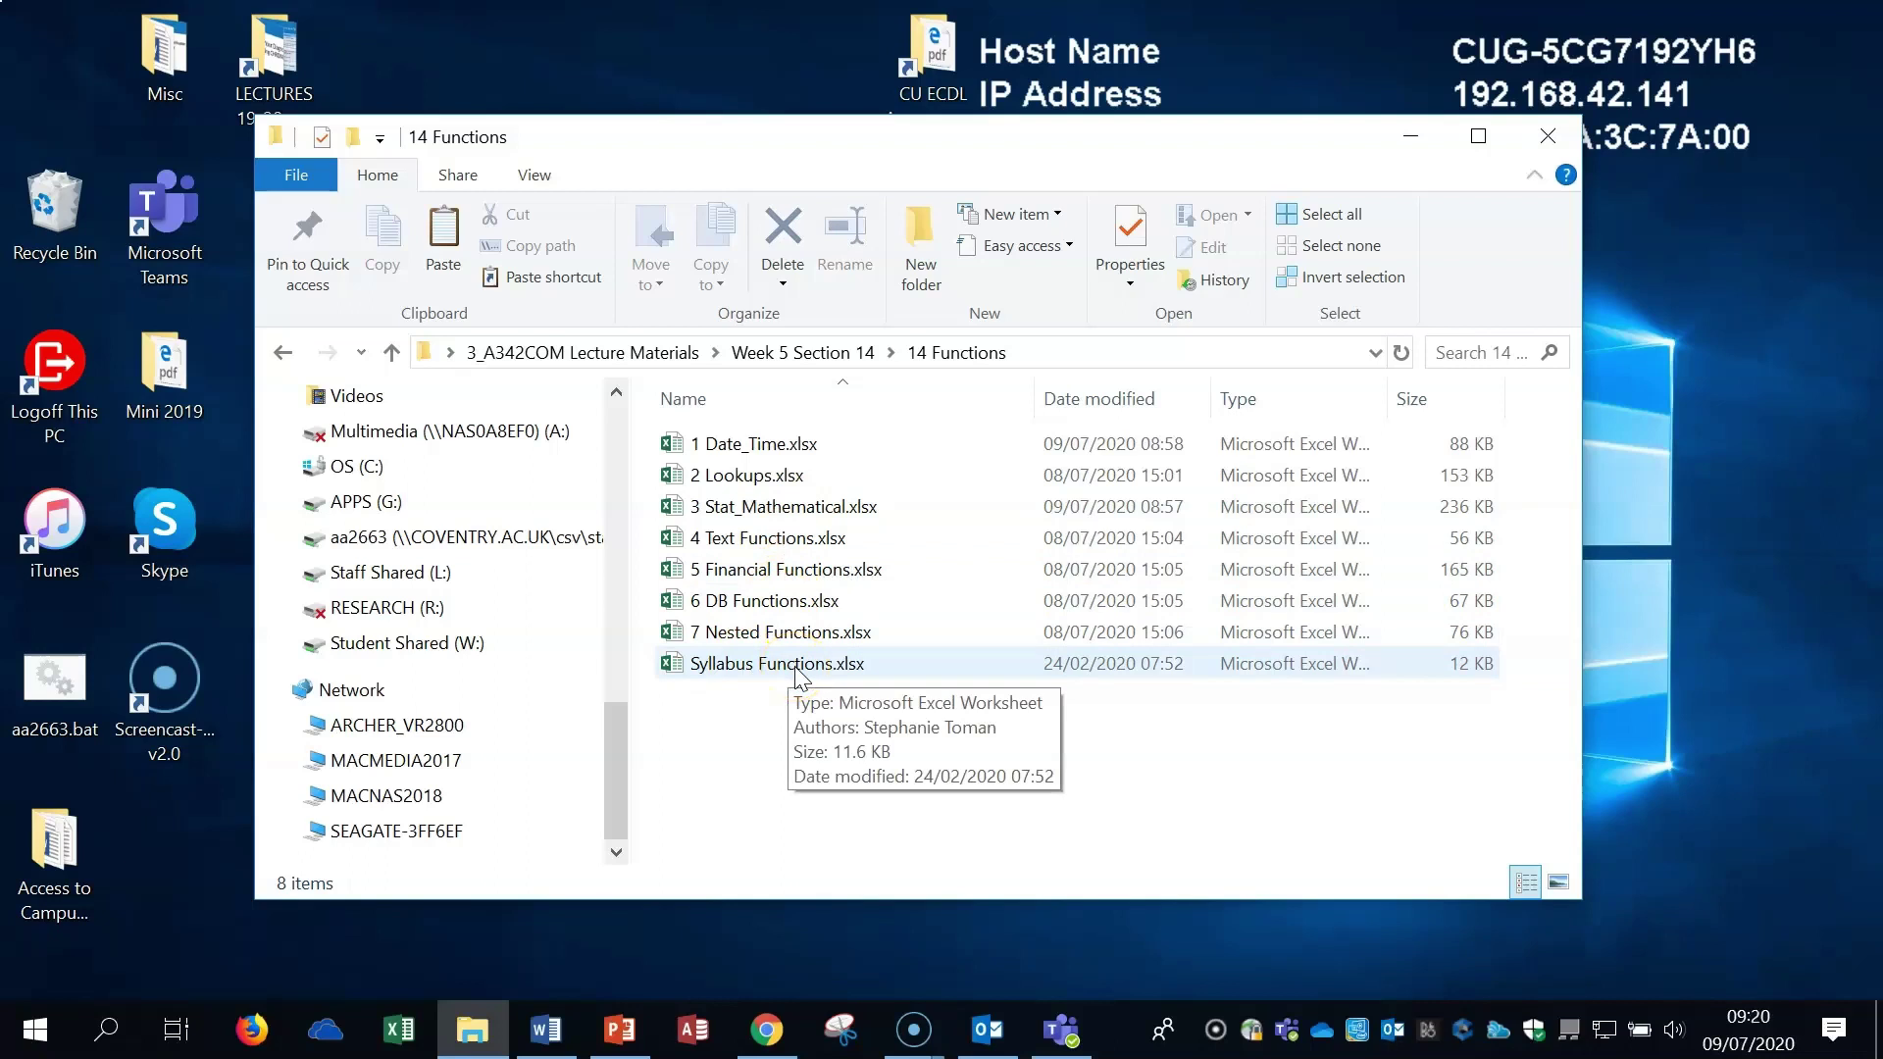
double_click(797, 675)
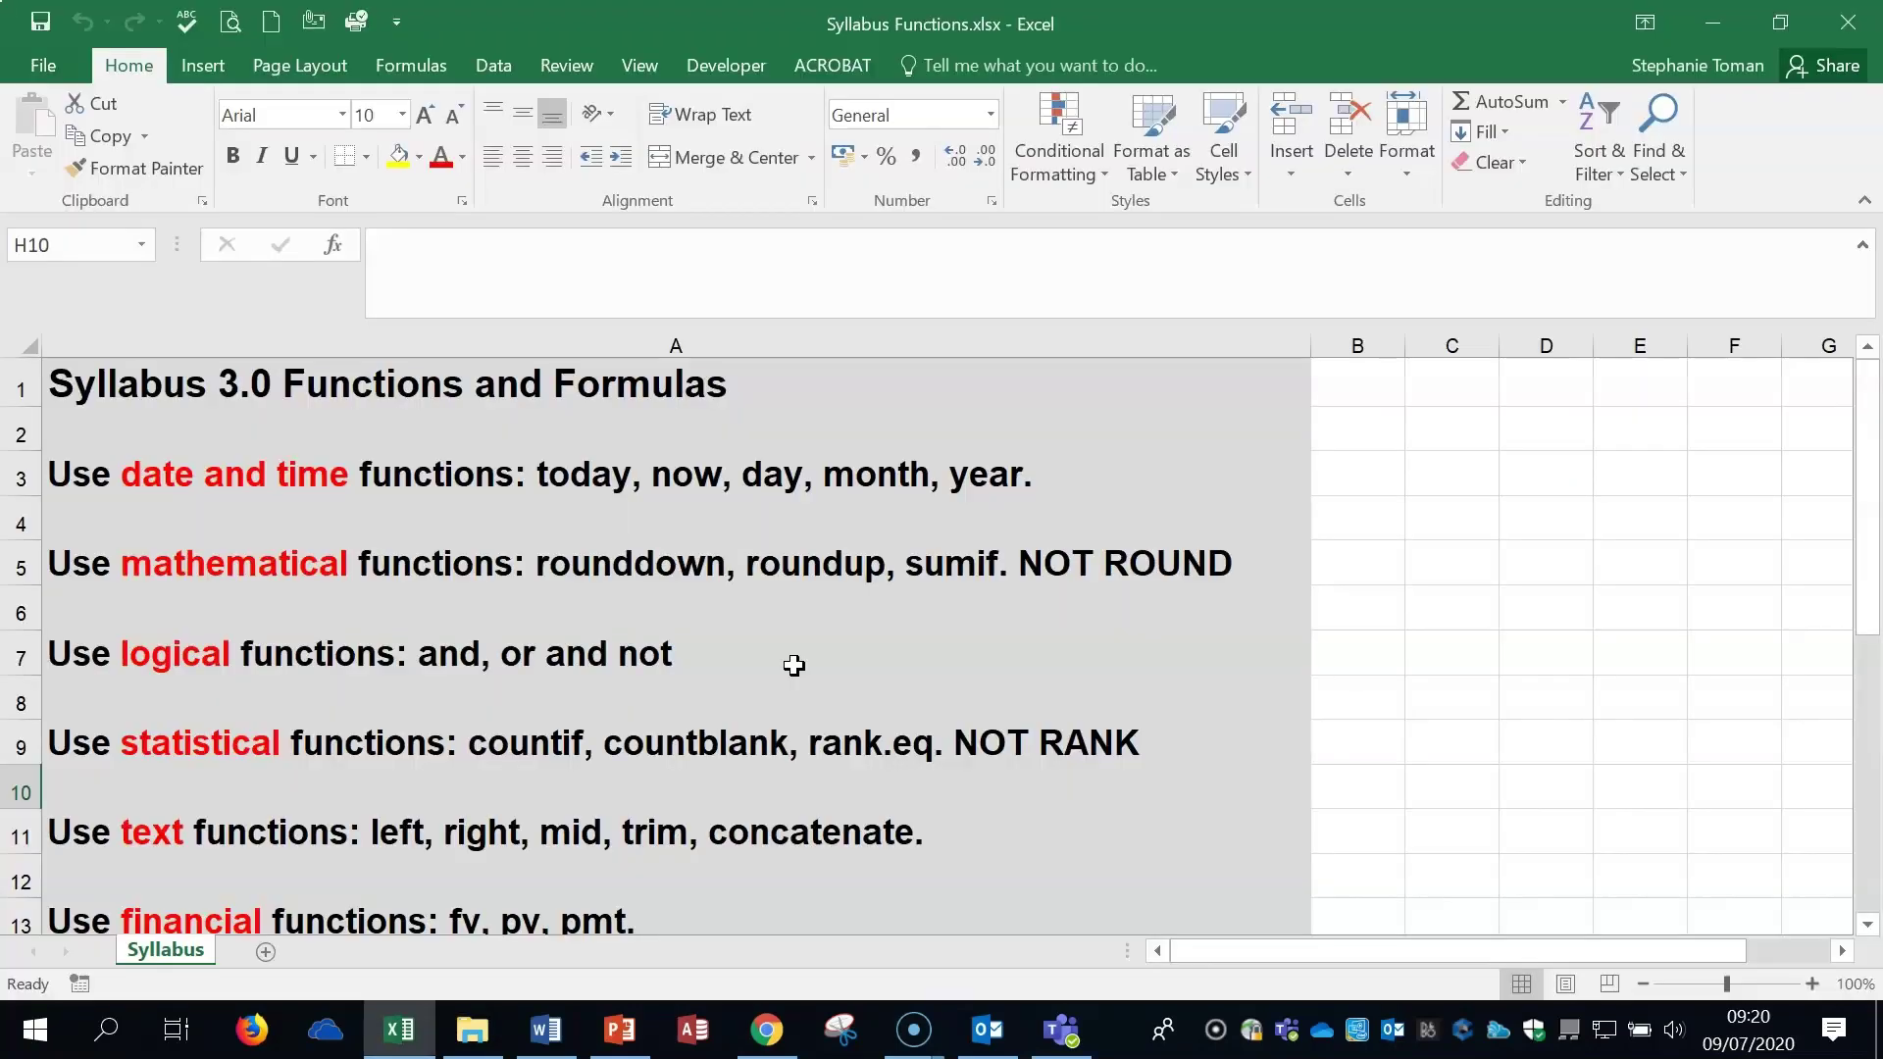
- Review the whole syllabus list at 50% zoom, checking the mathematical, statistical and lookup entries for functions marked NOT
click(1646, 984)
click(1645, 983)
click(1648, 983)
click(1648, 984)
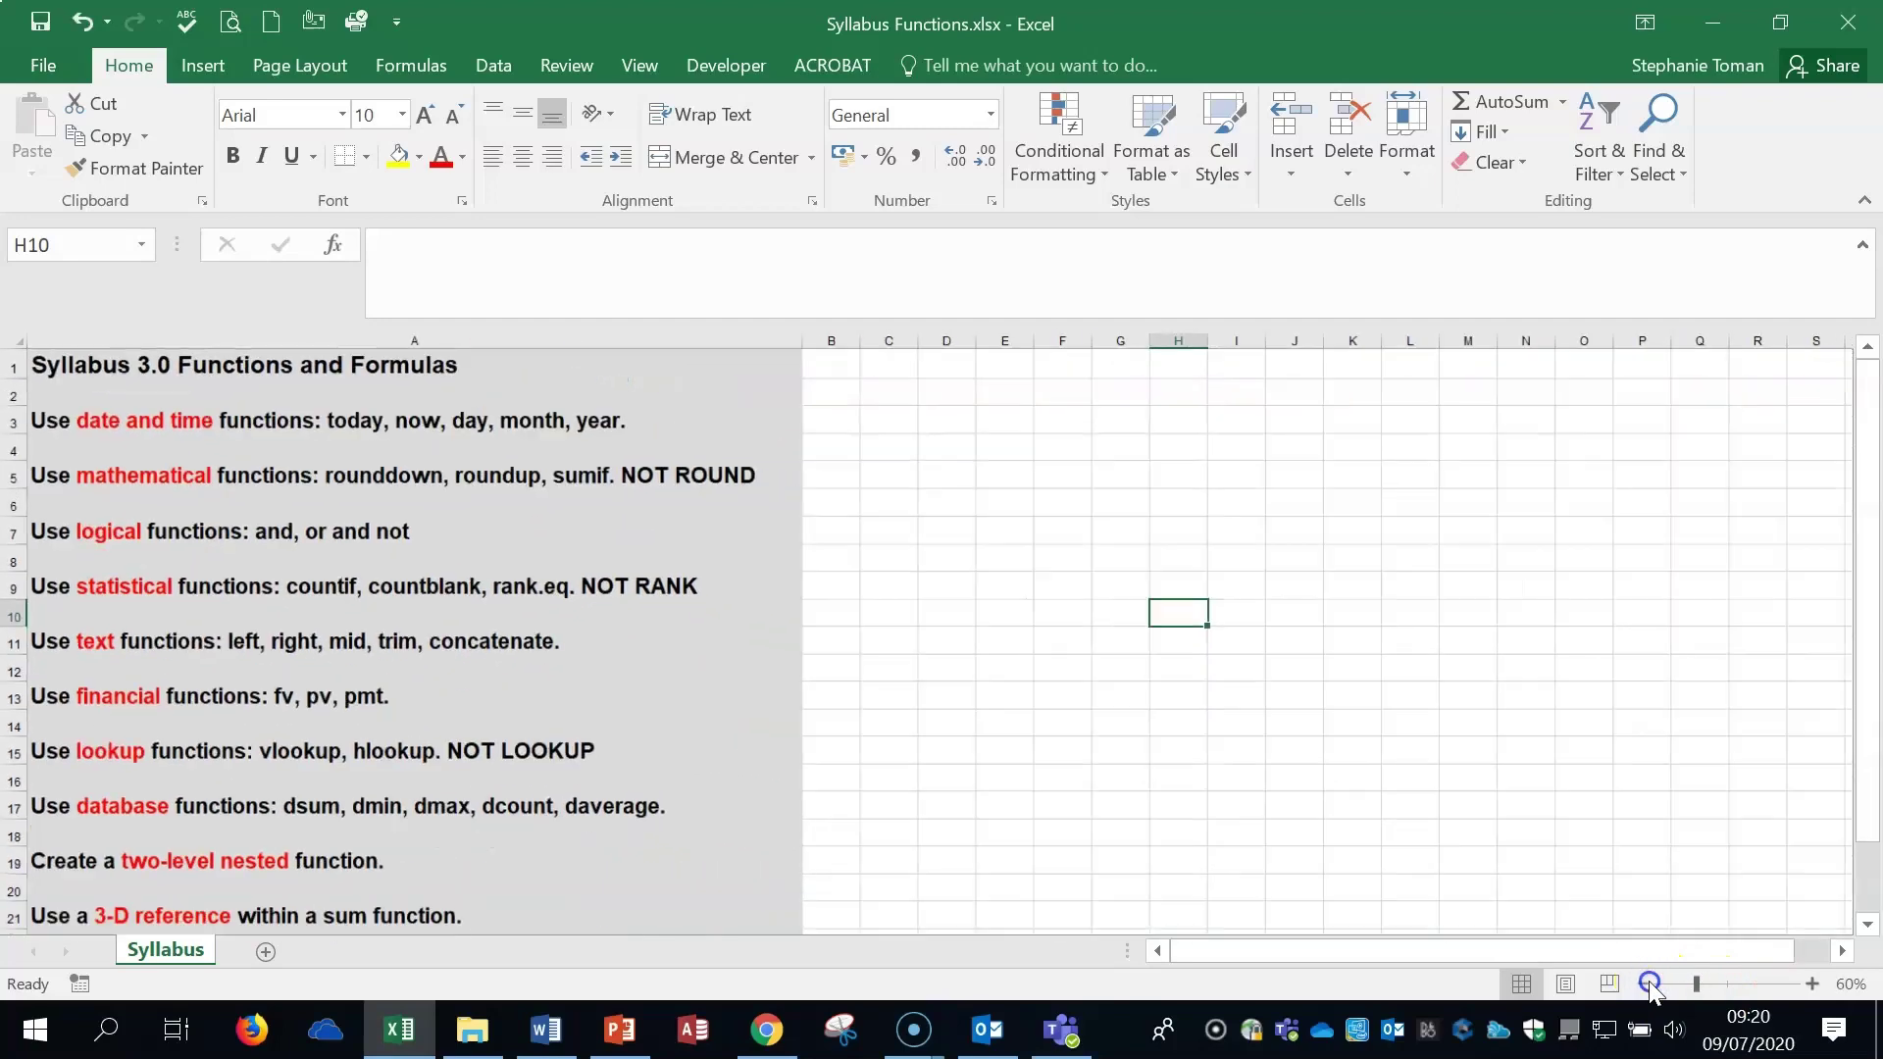
click(1646, 984)
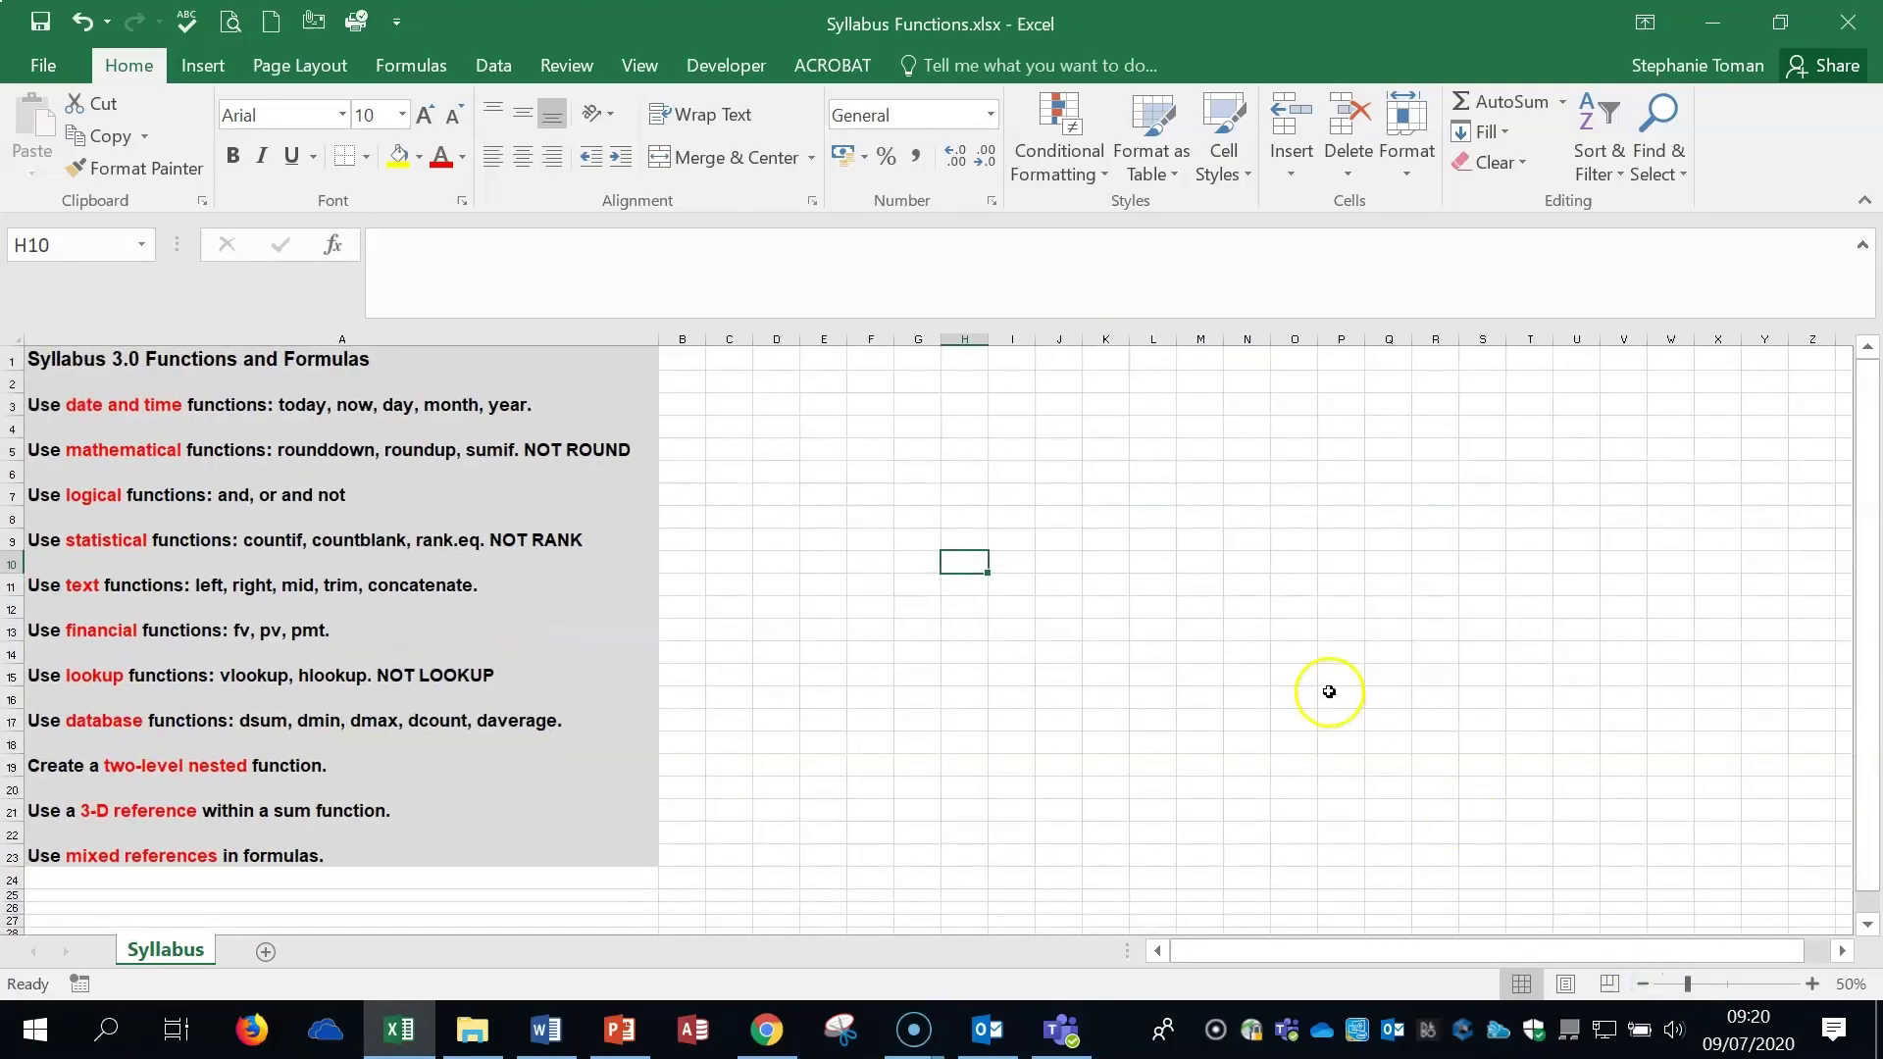
click(598, 441)
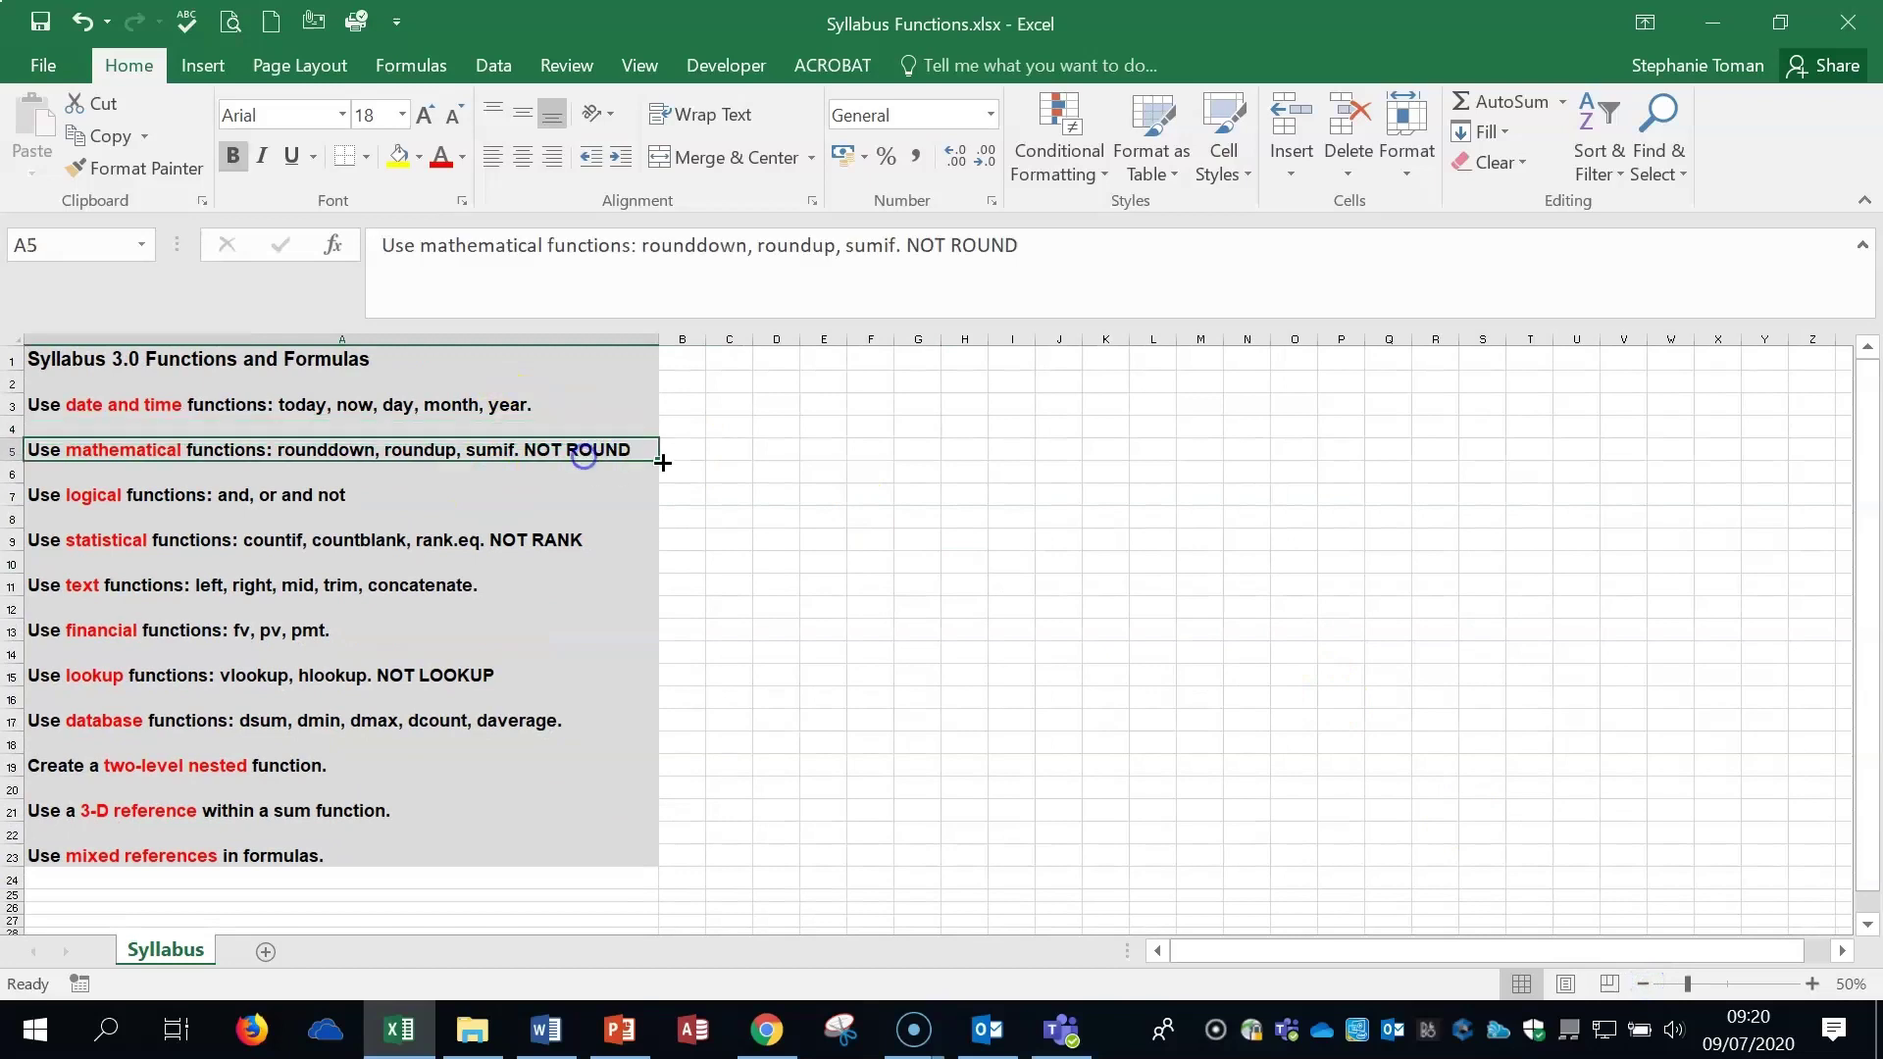
click(563, 547)
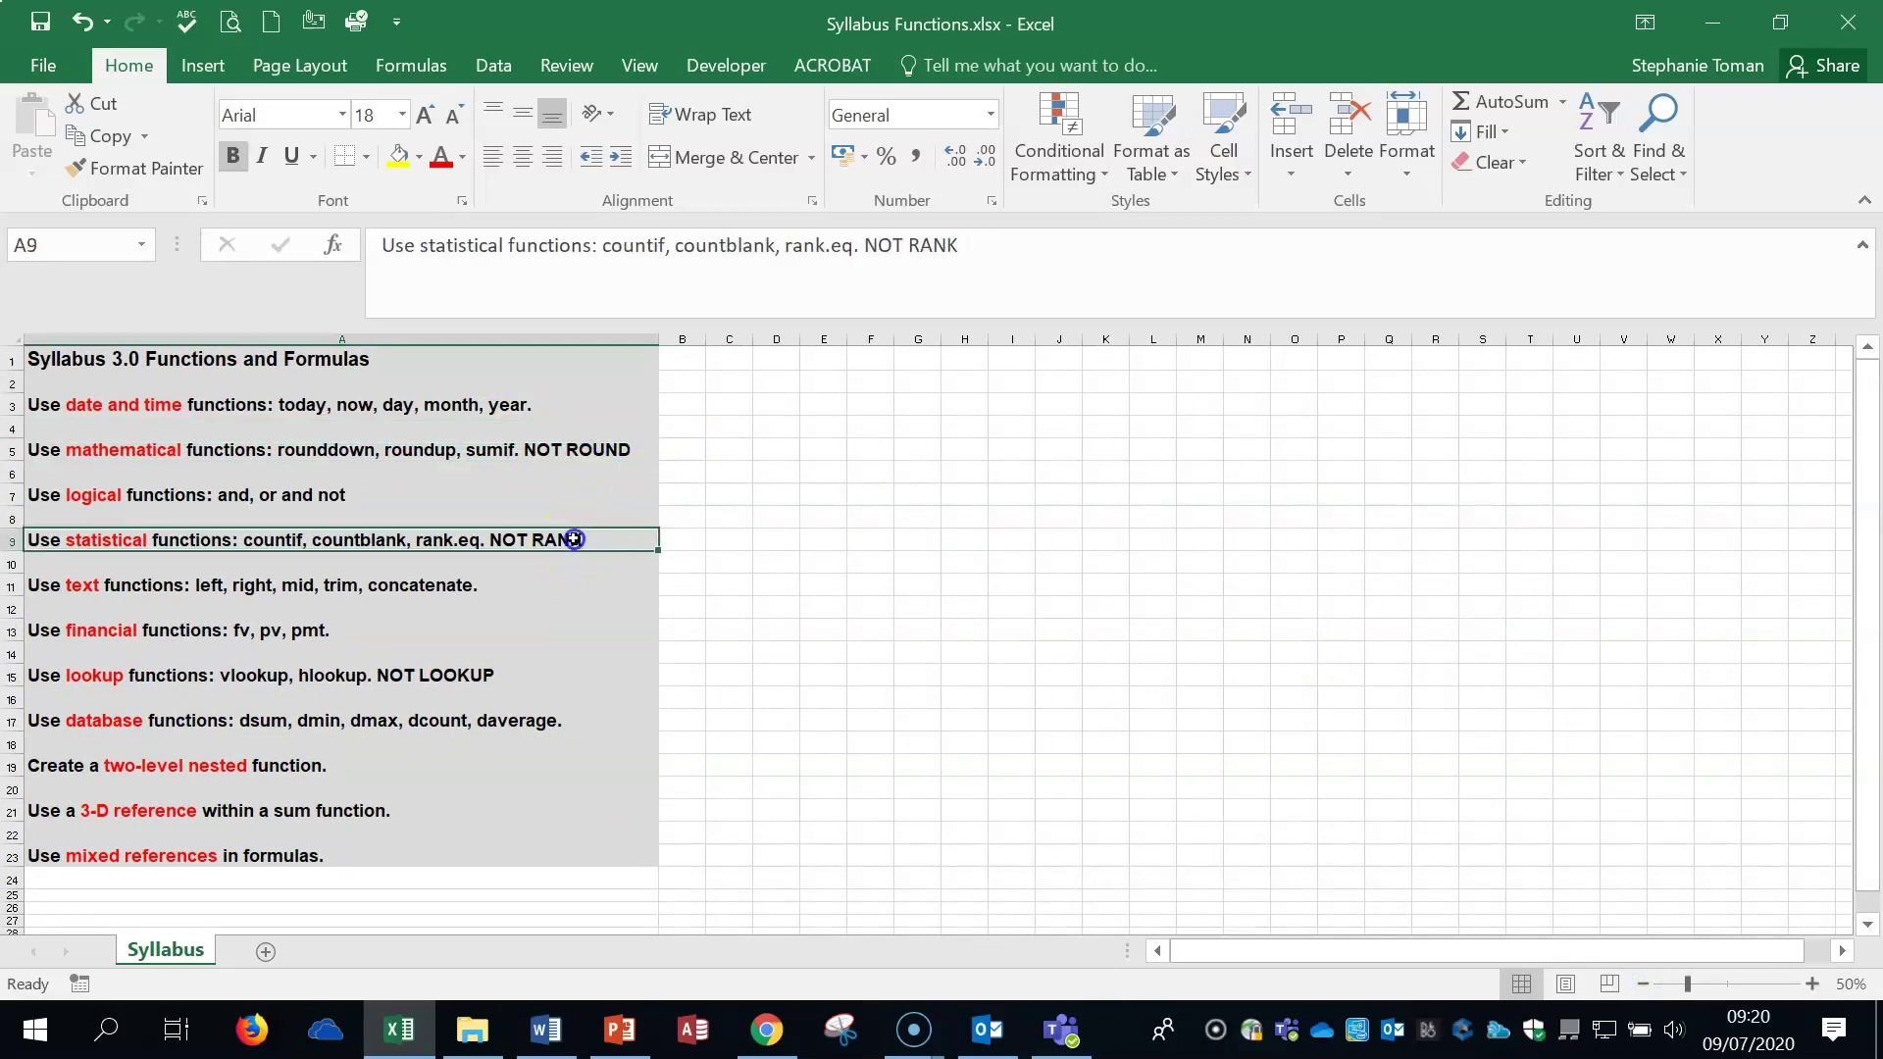
click(446, 675)
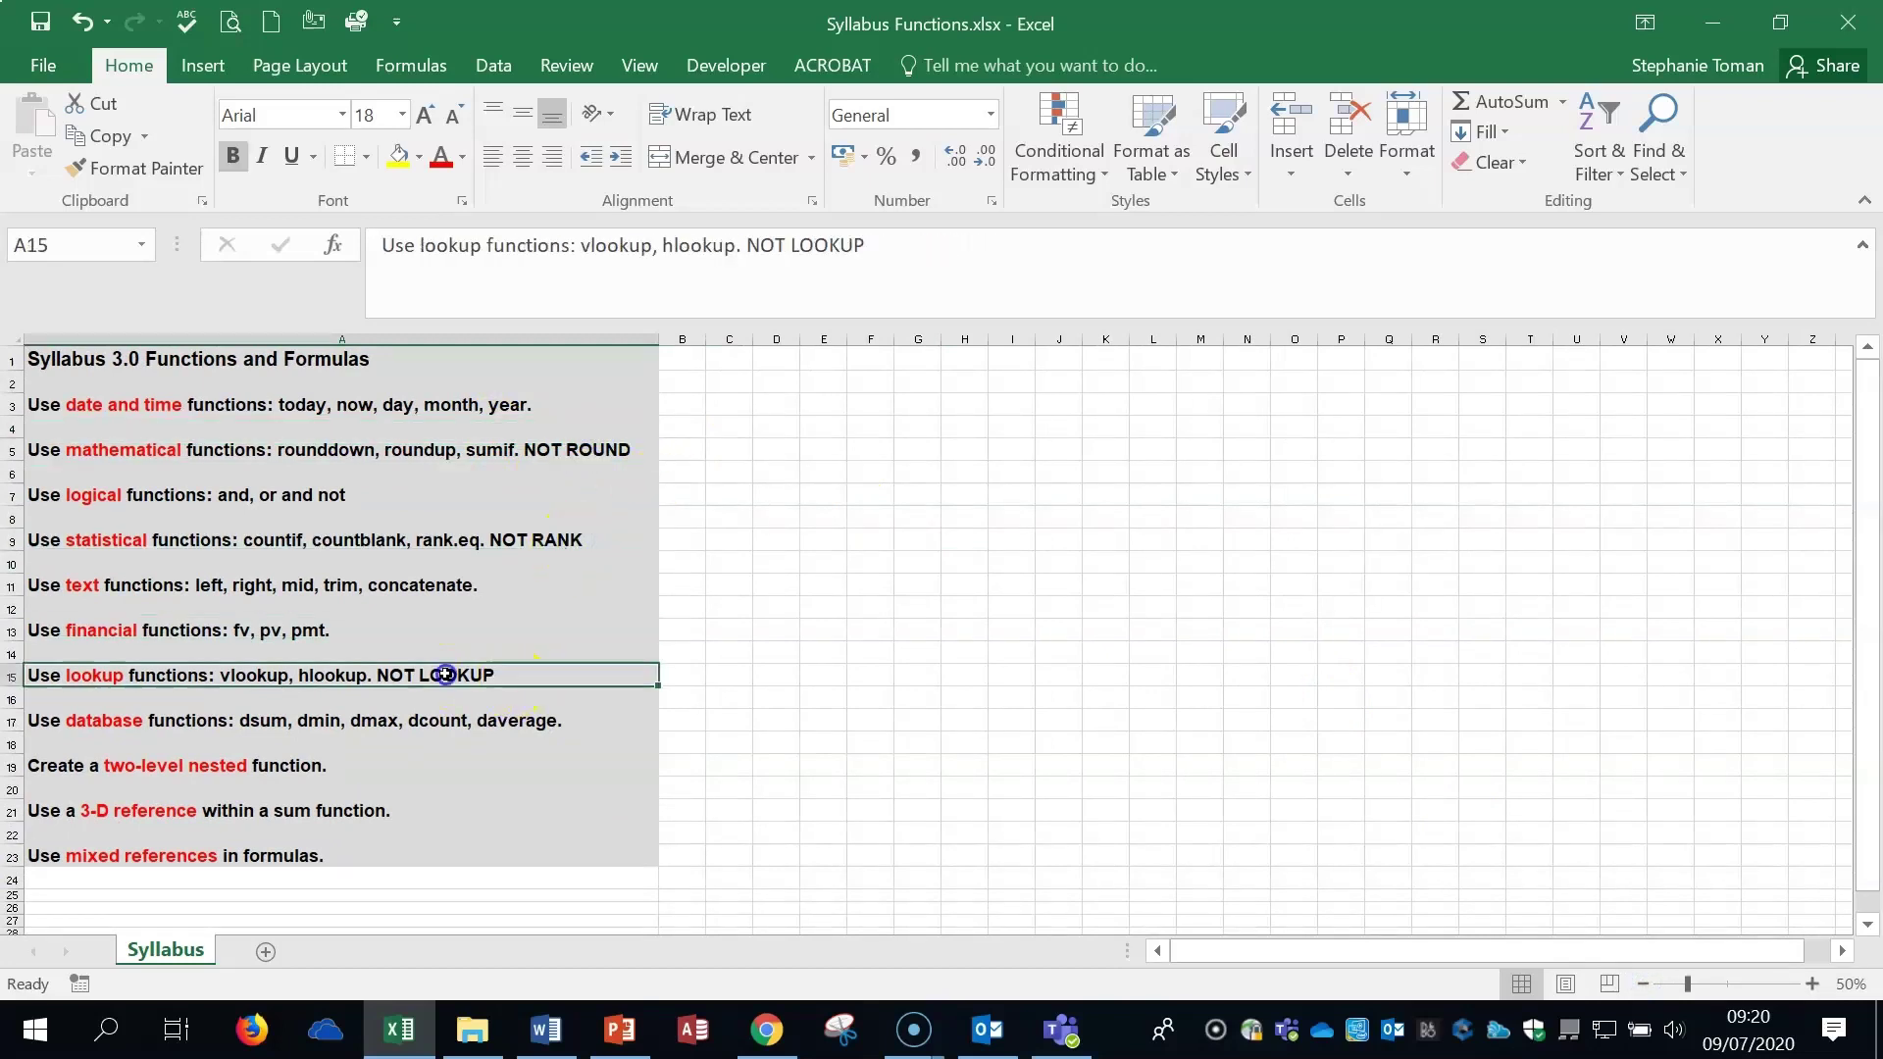
click(1026, 648)
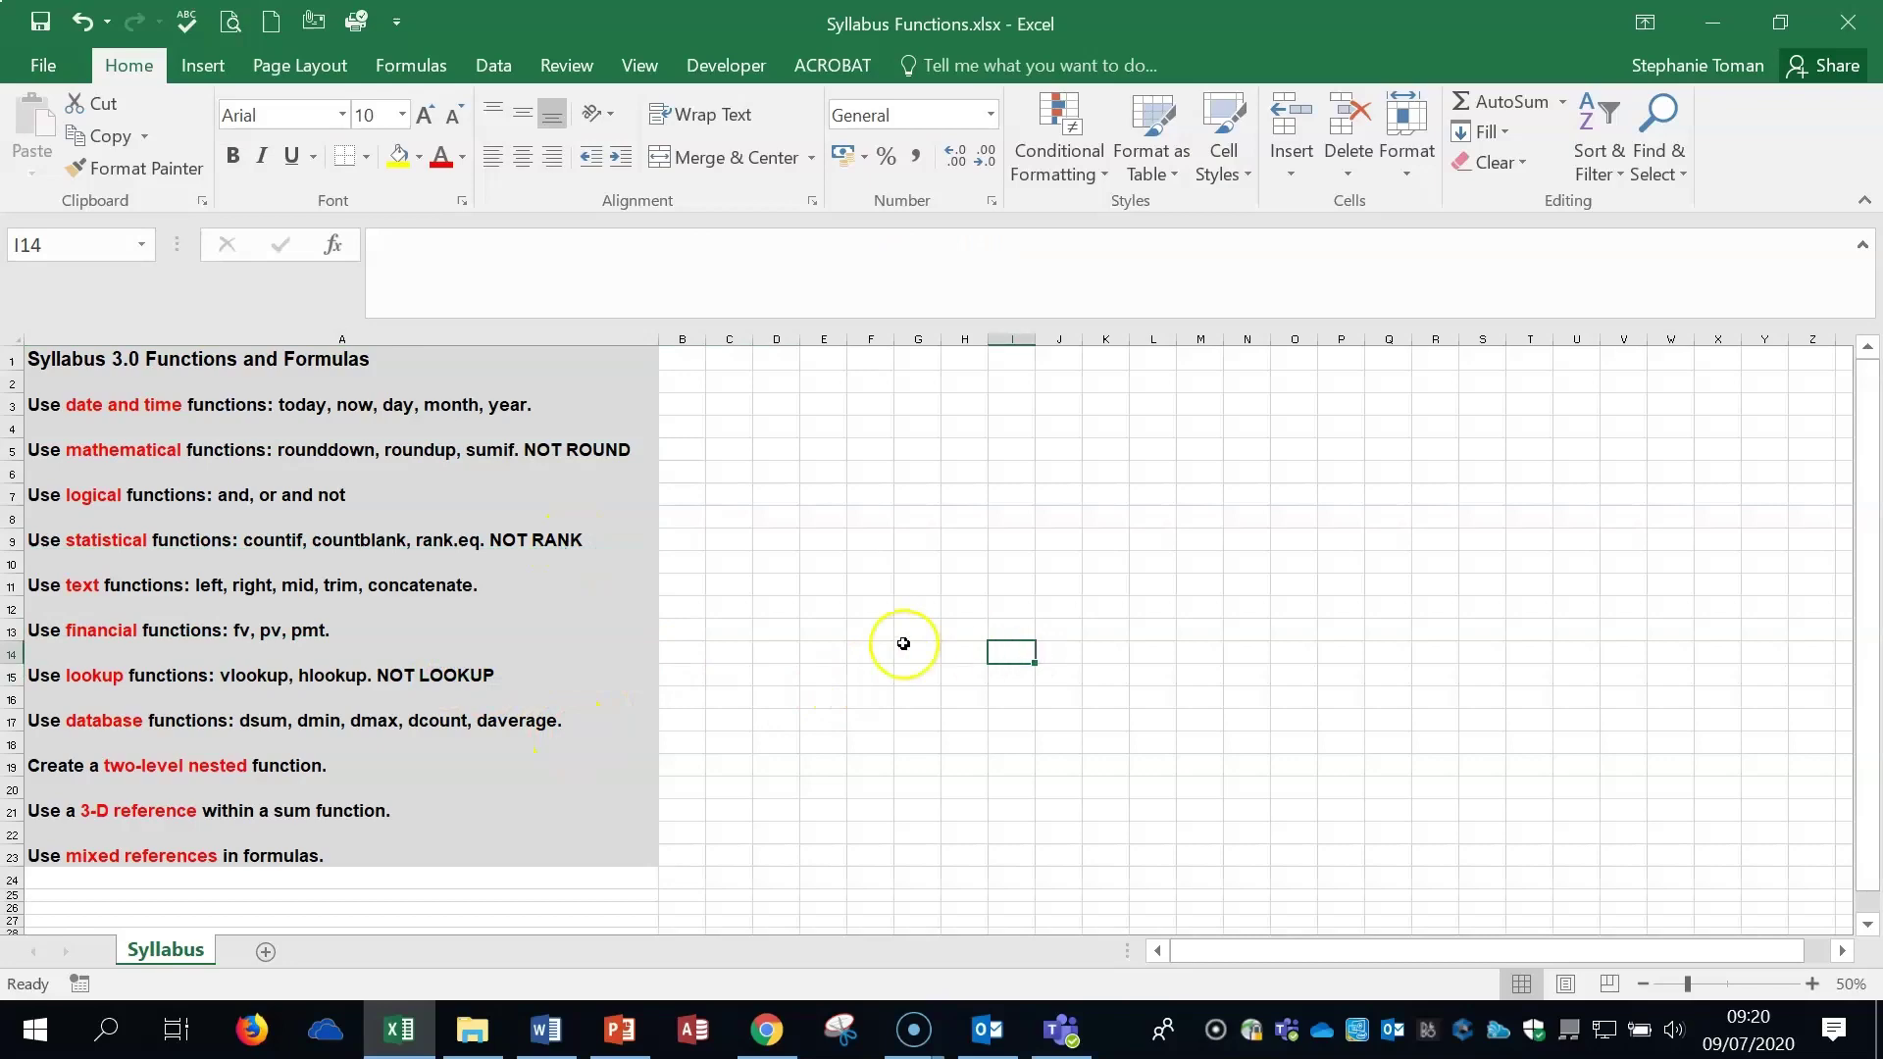
- Close the Syllabus Functions workbook and open 1 Date_Time.xlsx from the 14 Functions folder
click(1857, 23)
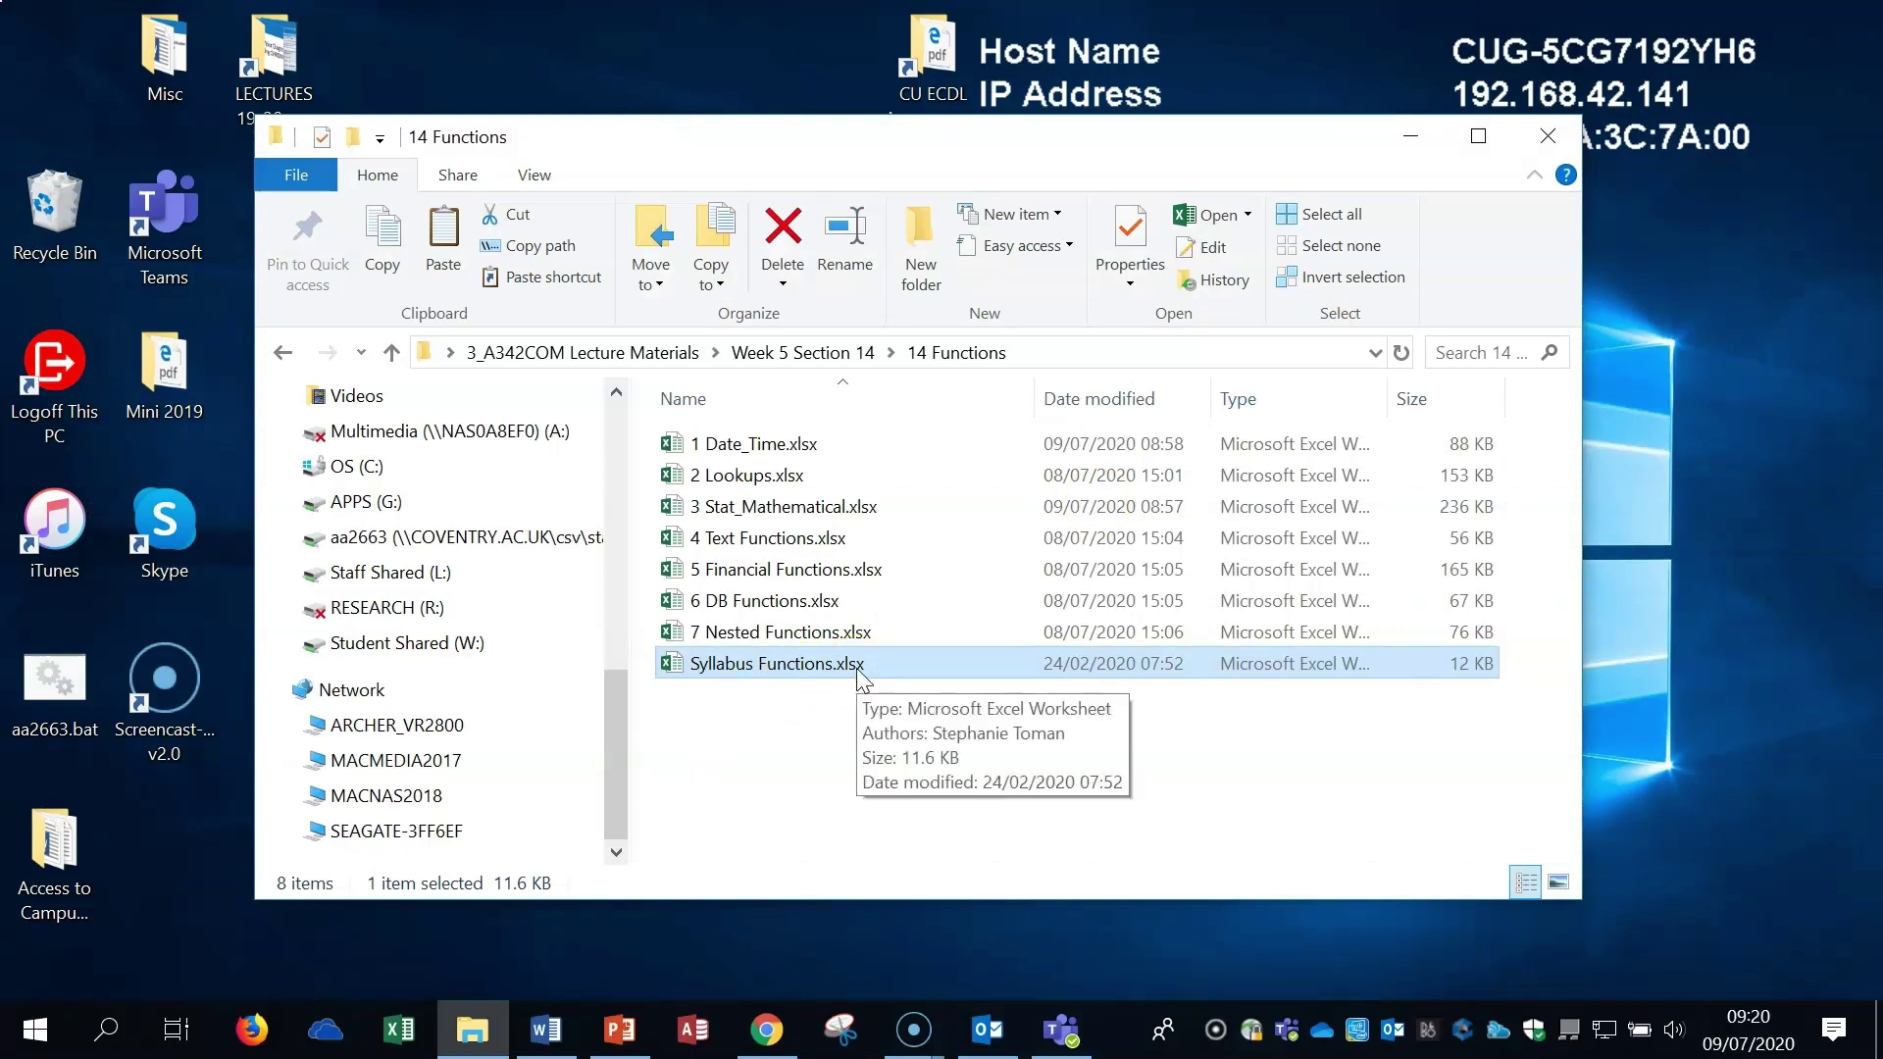
double_click(778, 446)
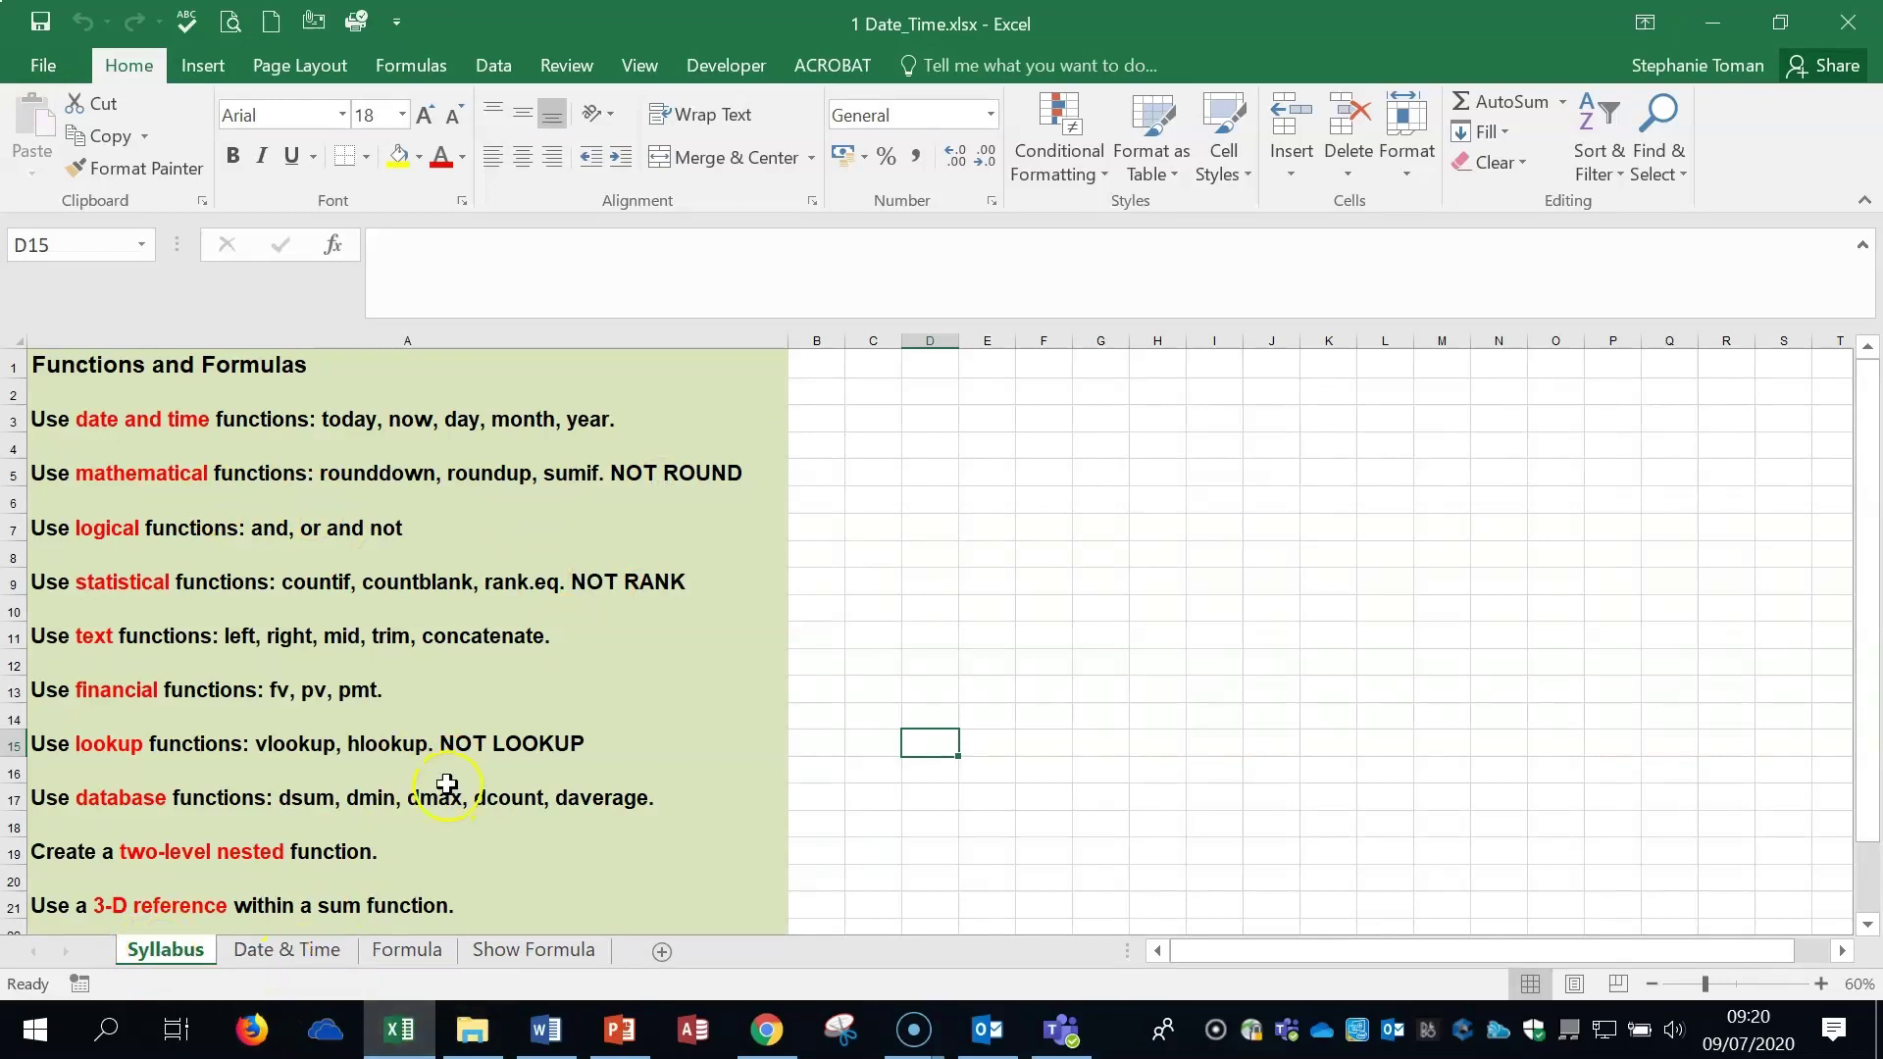
click(951, 552)
- Read through the function categories on the Syllabus sheet, from date and time functions to mixed references
click(279, 418)
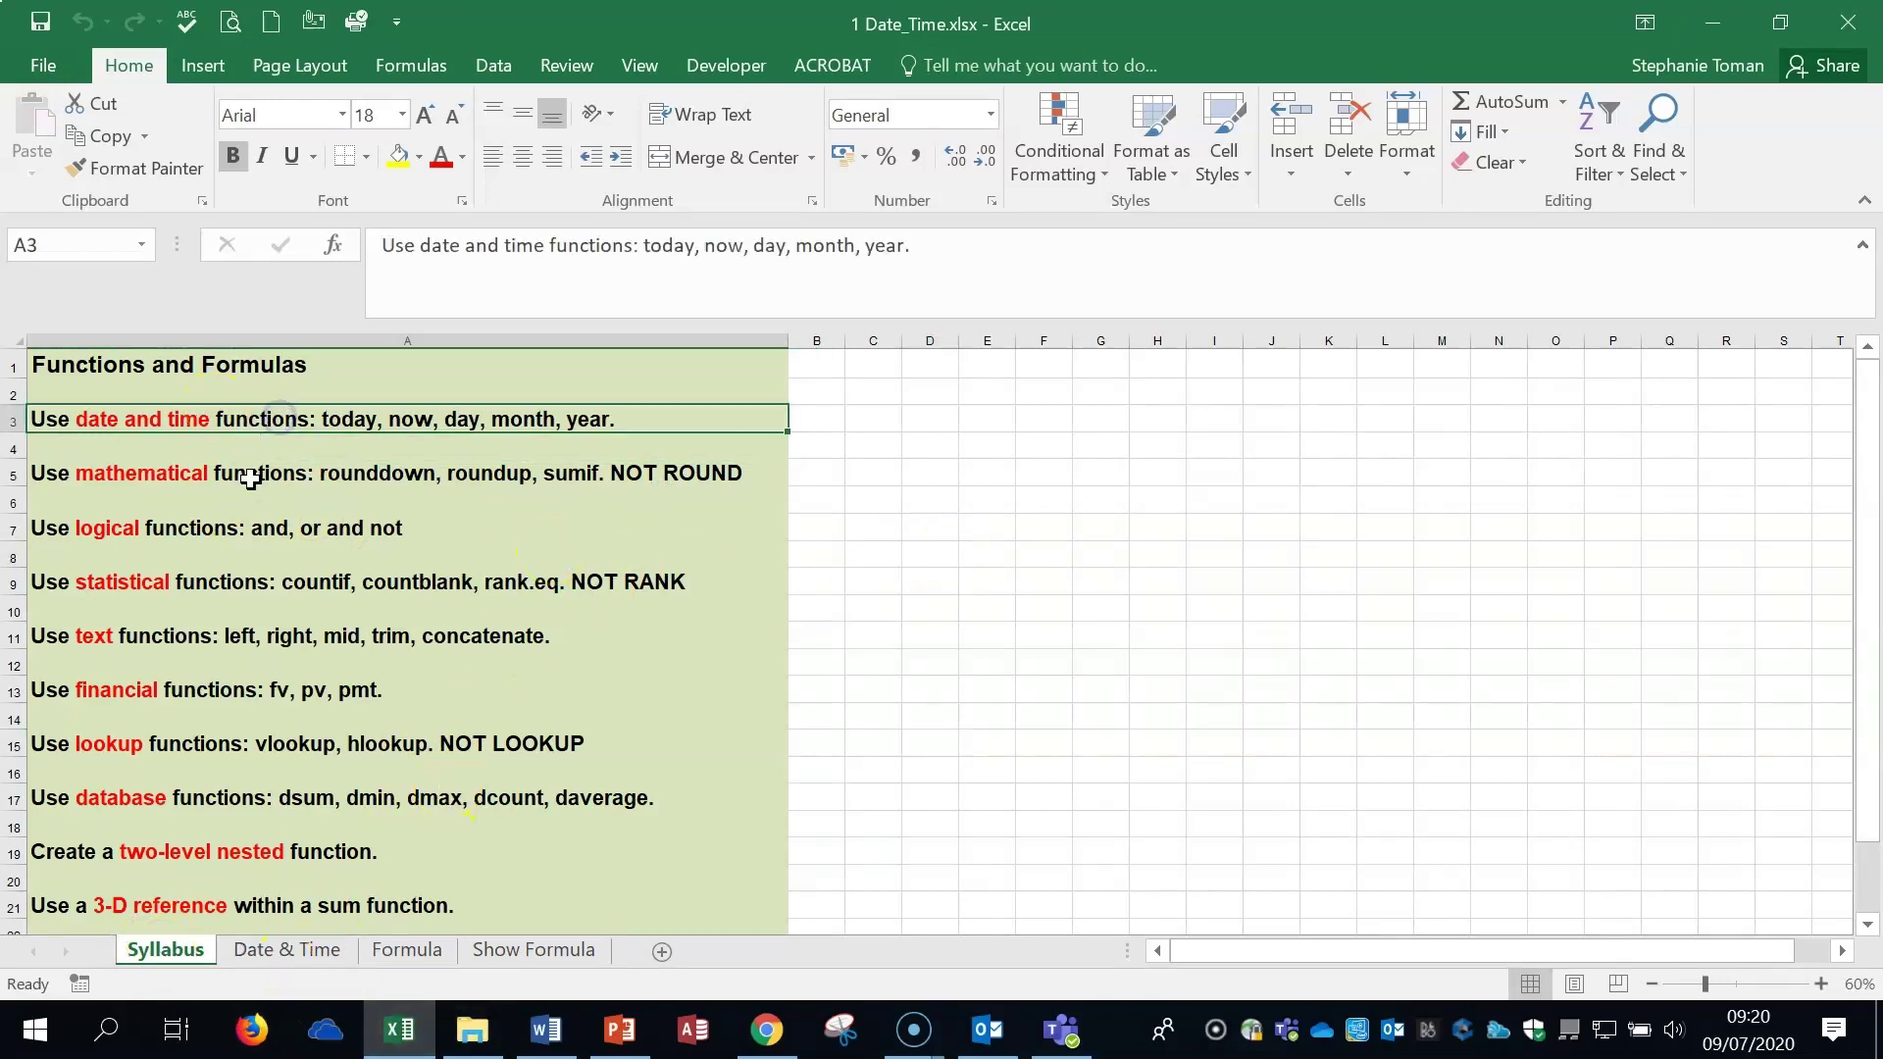
click(250, 479)
click(236, 533)
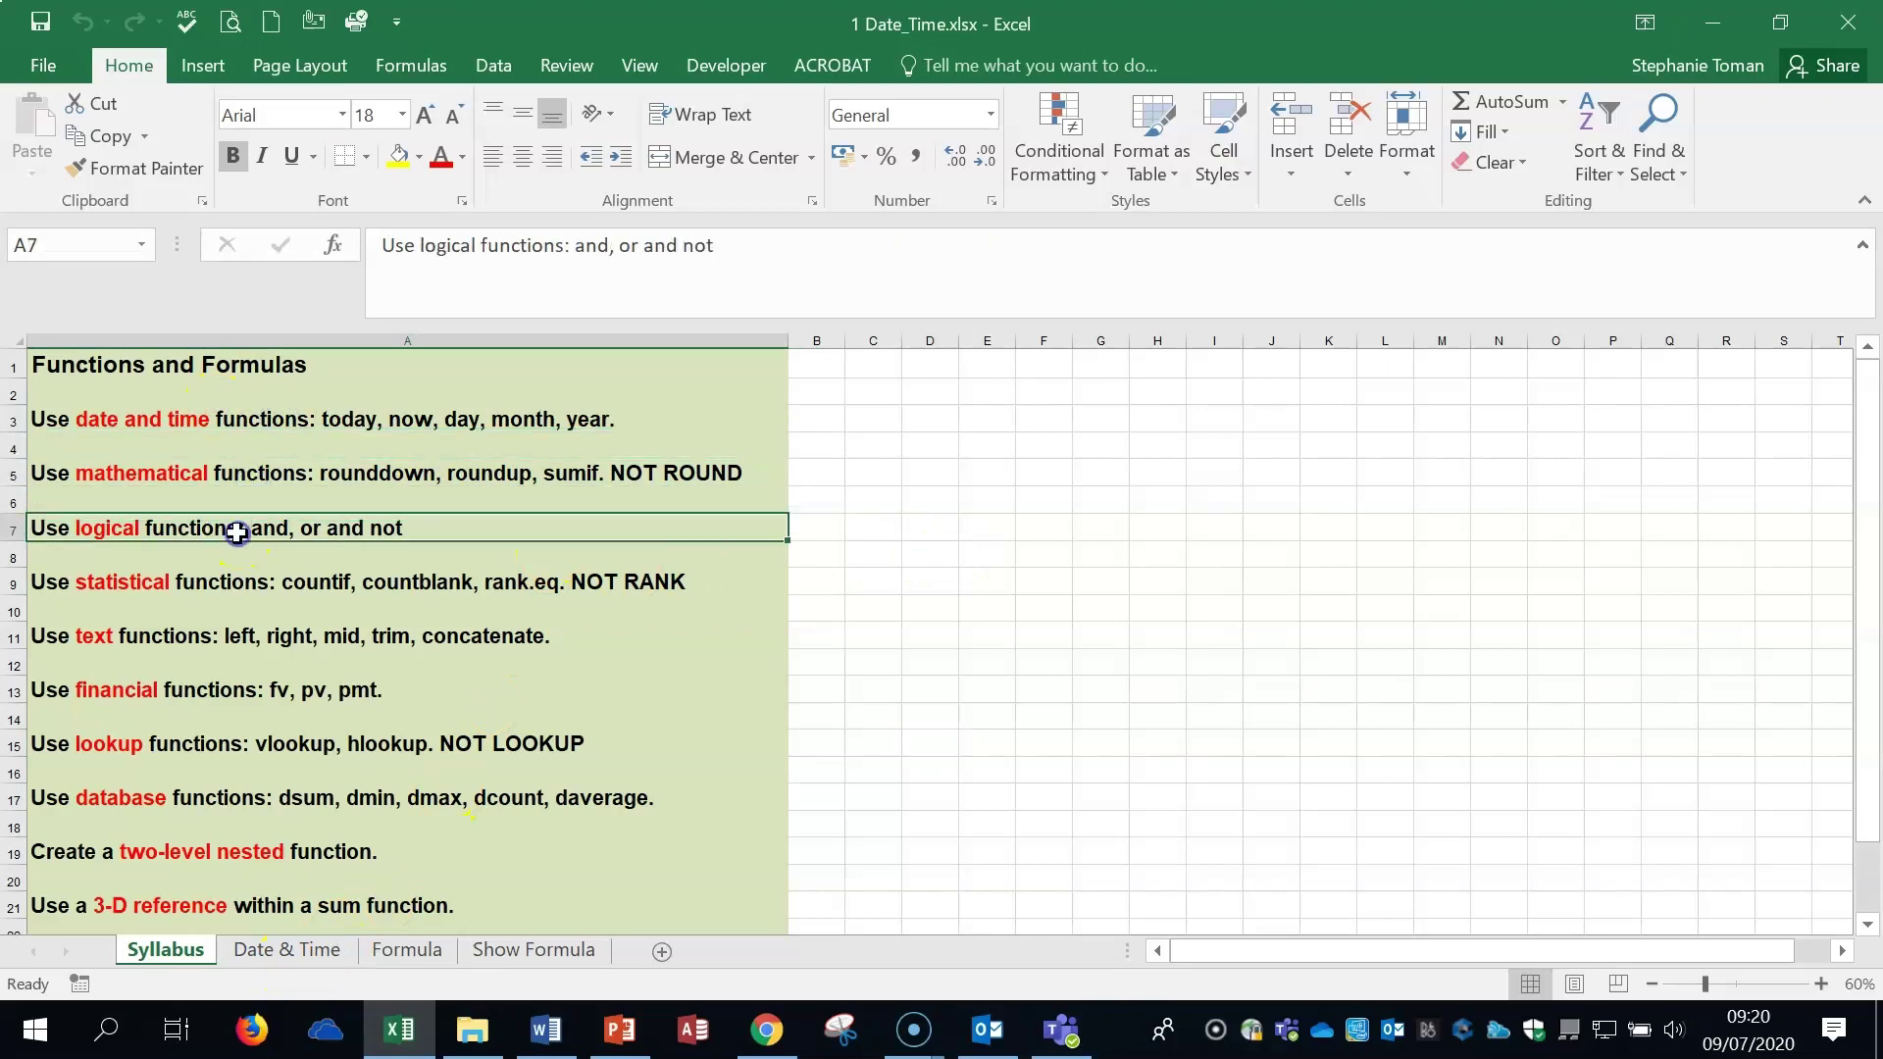
click(229, 582)
click(228, 637)
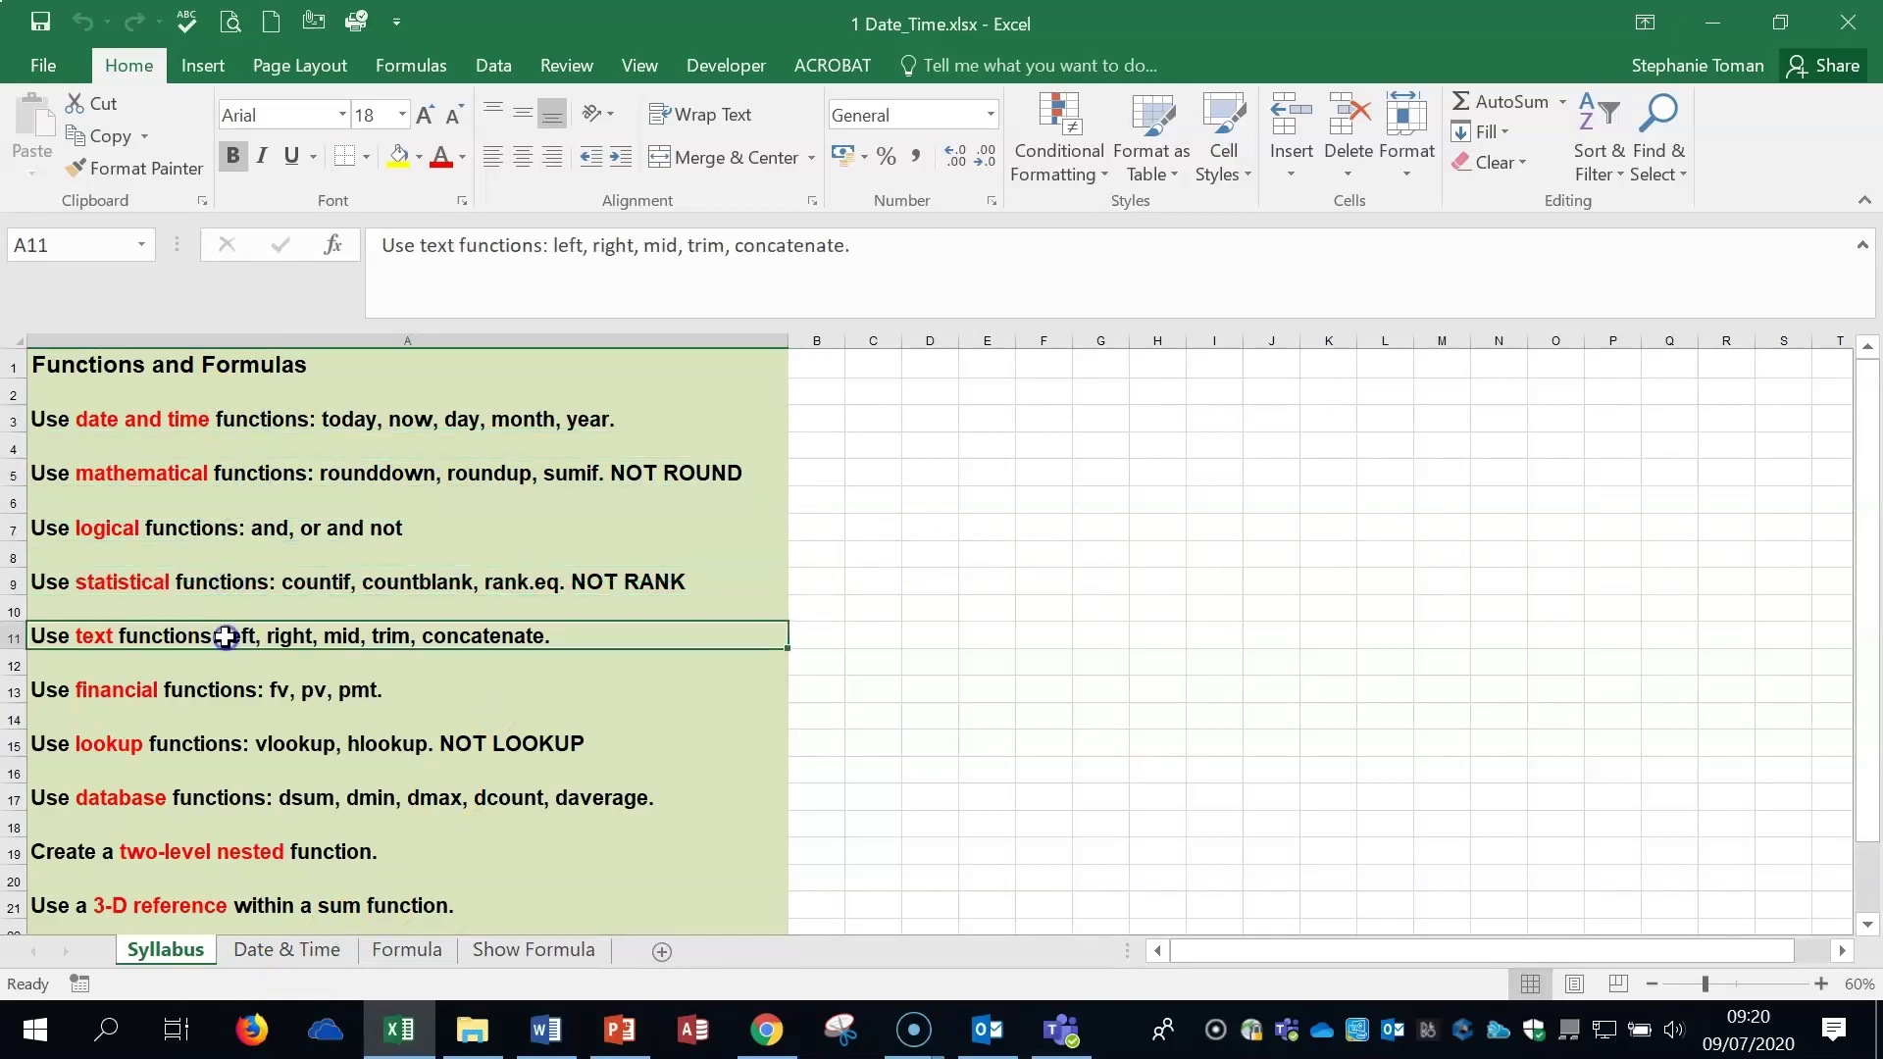
click(220, 691)
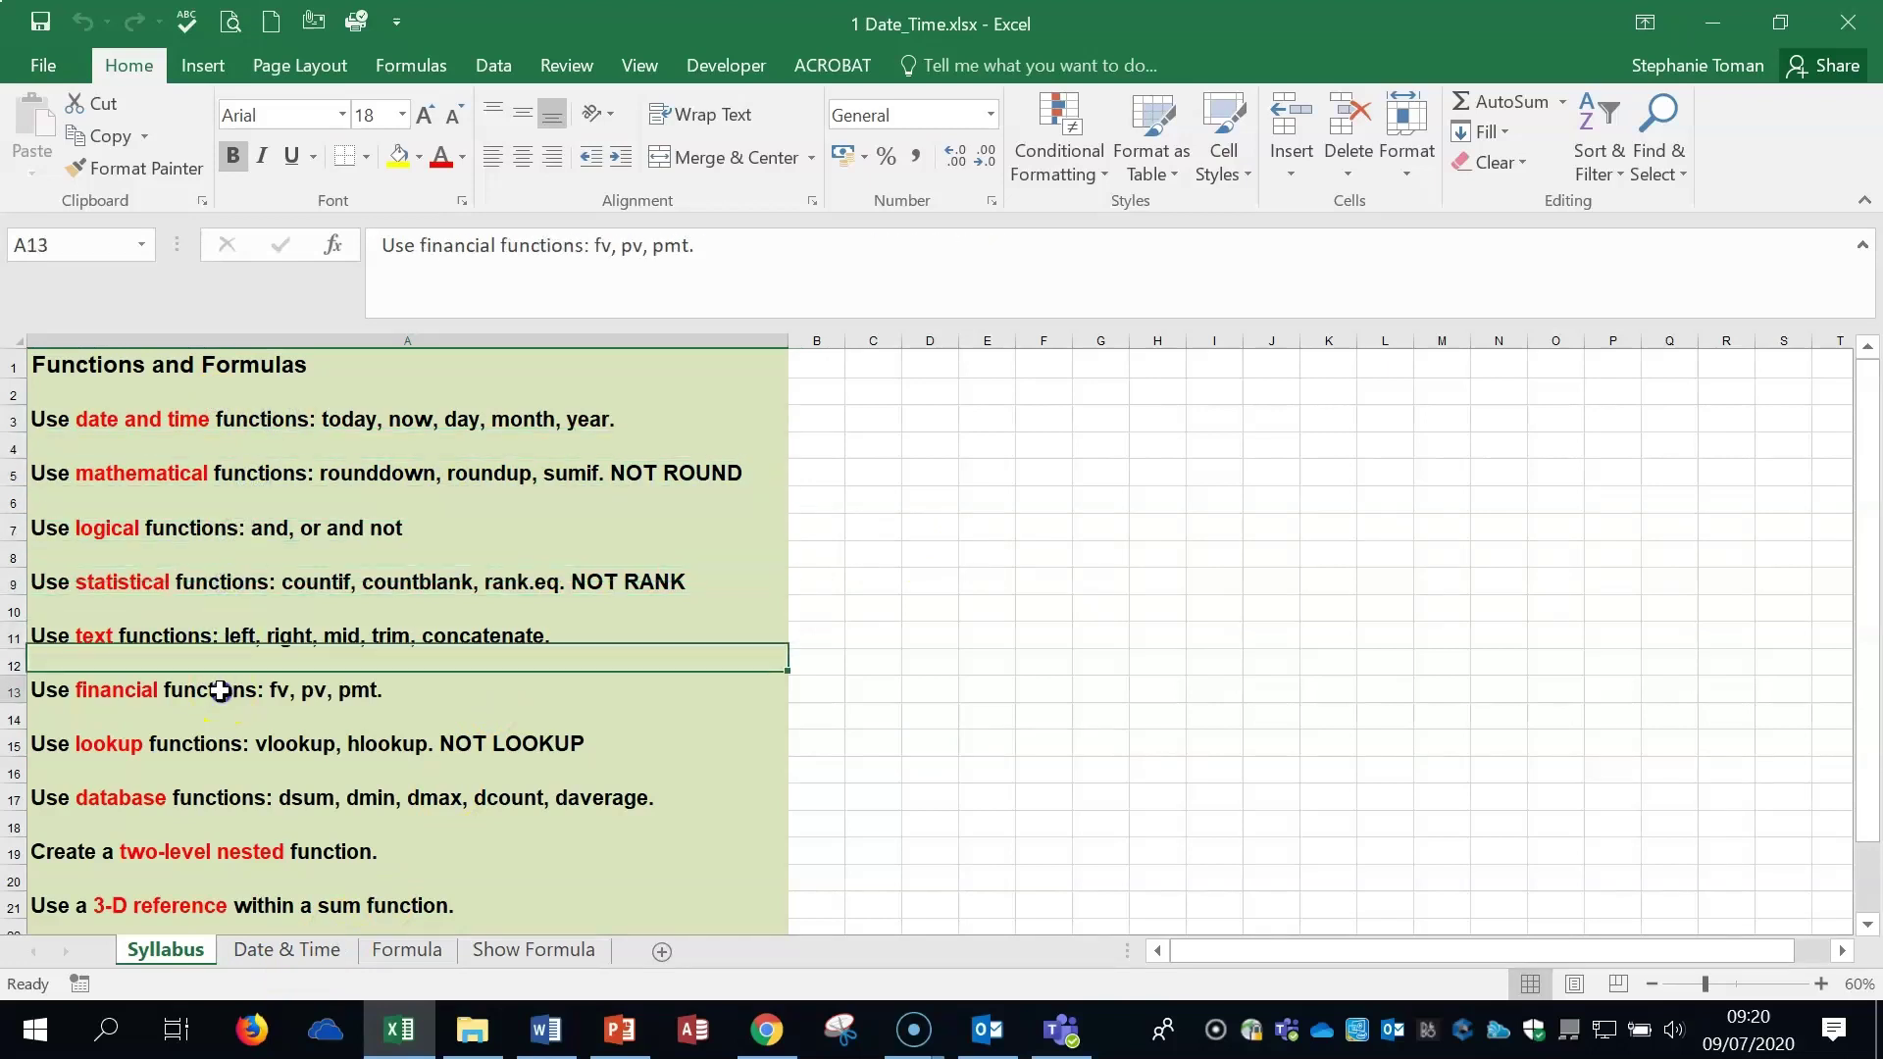
click(979, 820)
scroll(979, 820, down, 1)
click(390, 832)
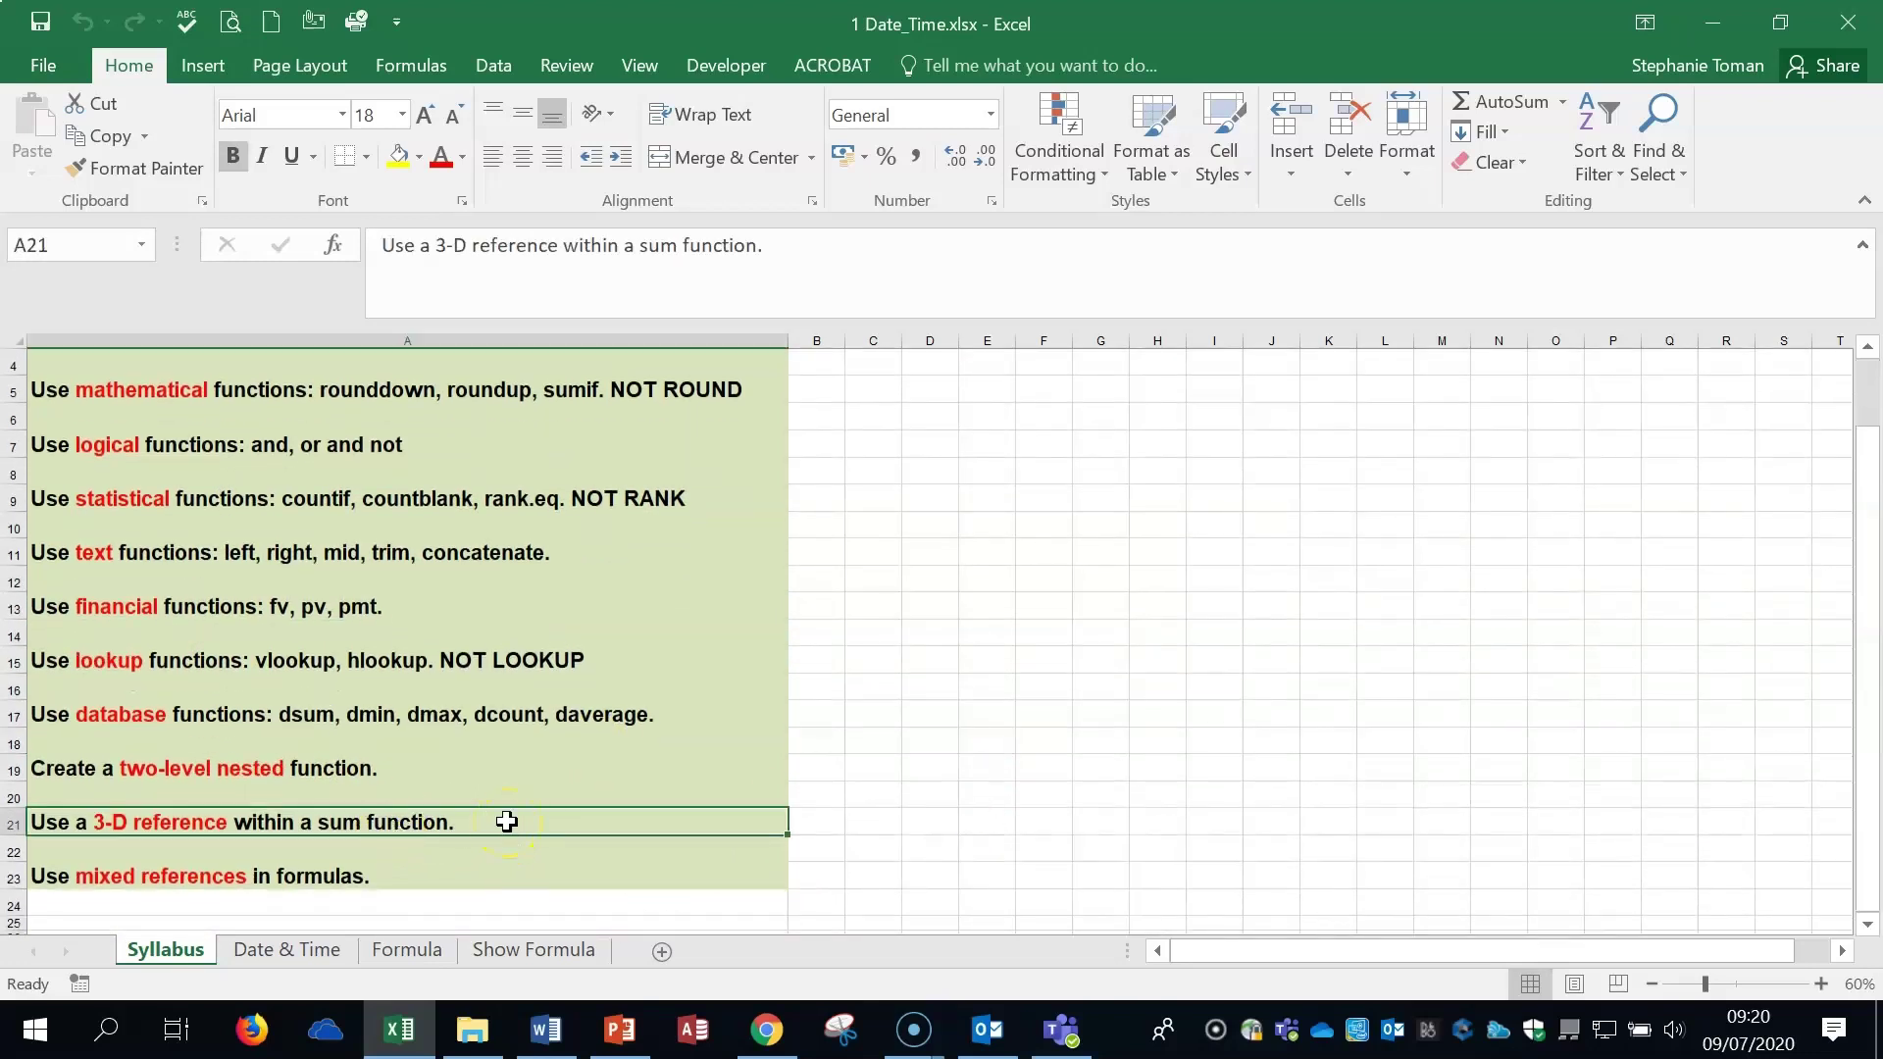
click(370, 873)
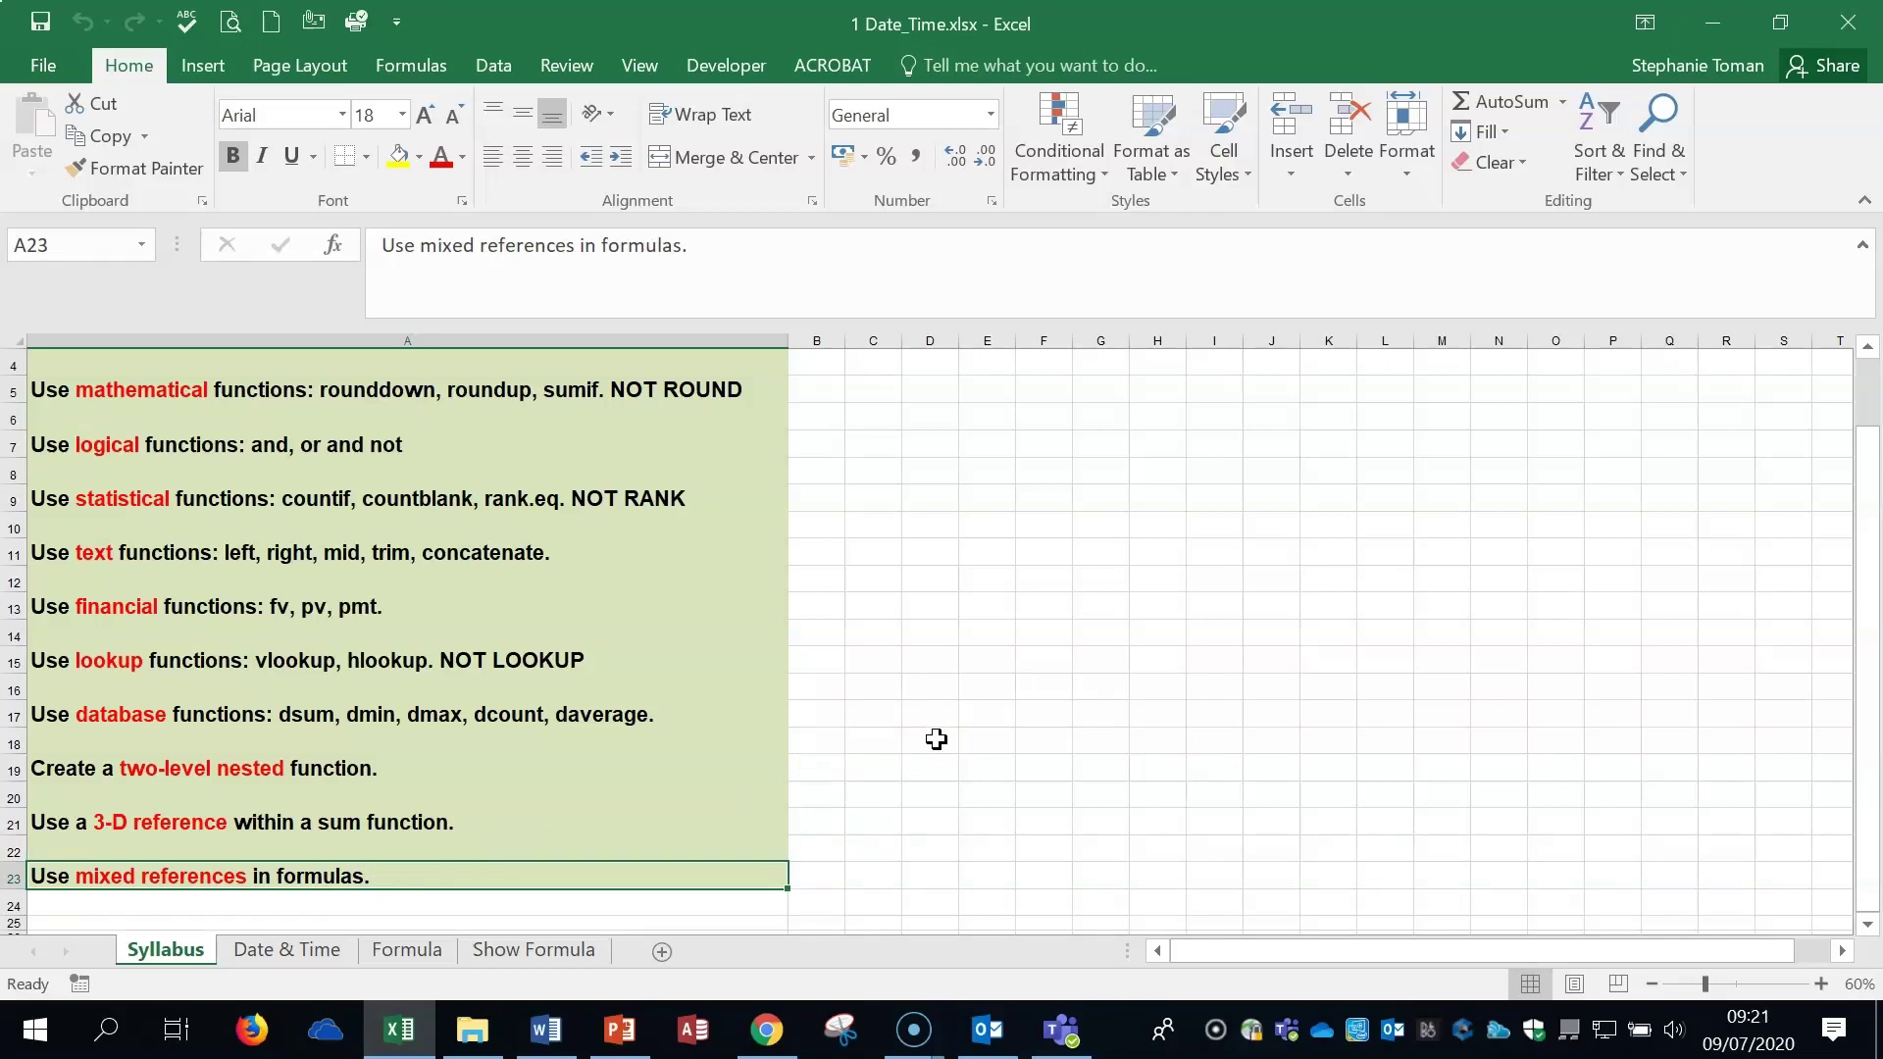
scroll(975, 676, up, 1)
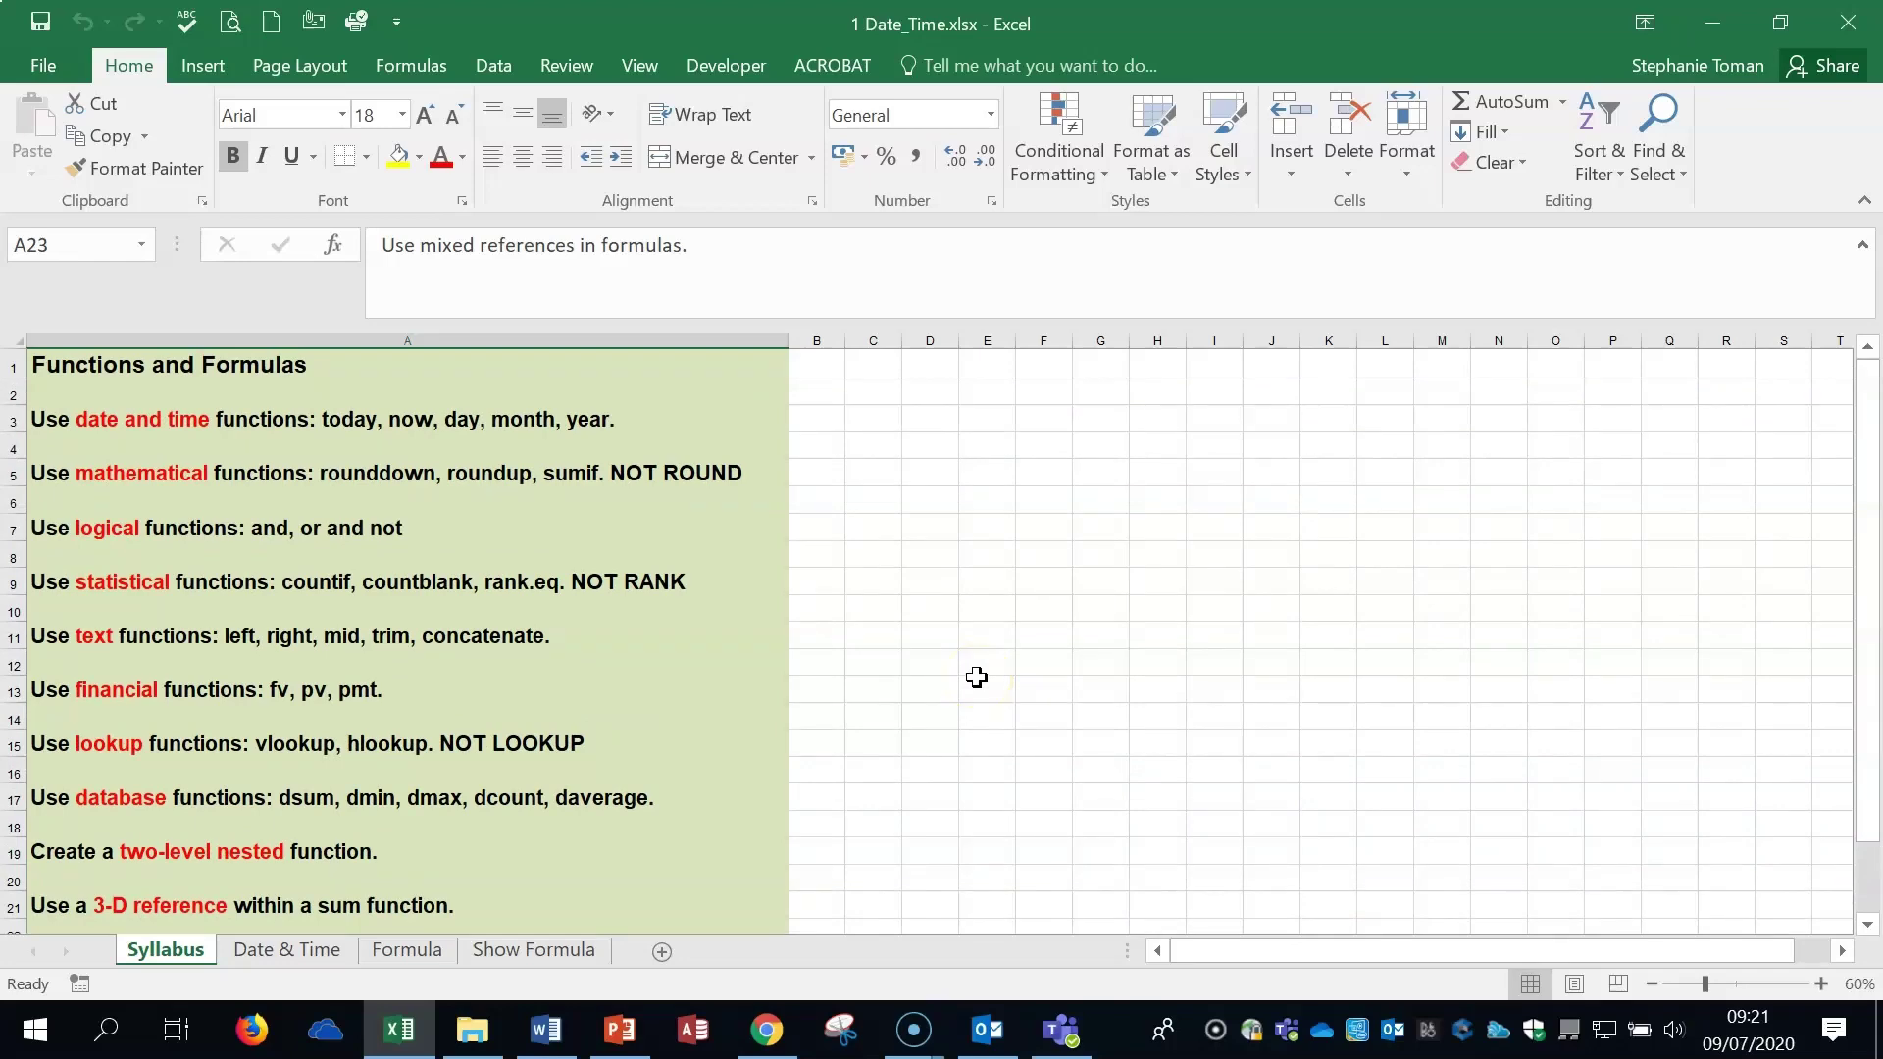
- Show the Date & Time sheet at 70% zoom and compare the formulas in cells A4 and B4
click(277, 958)
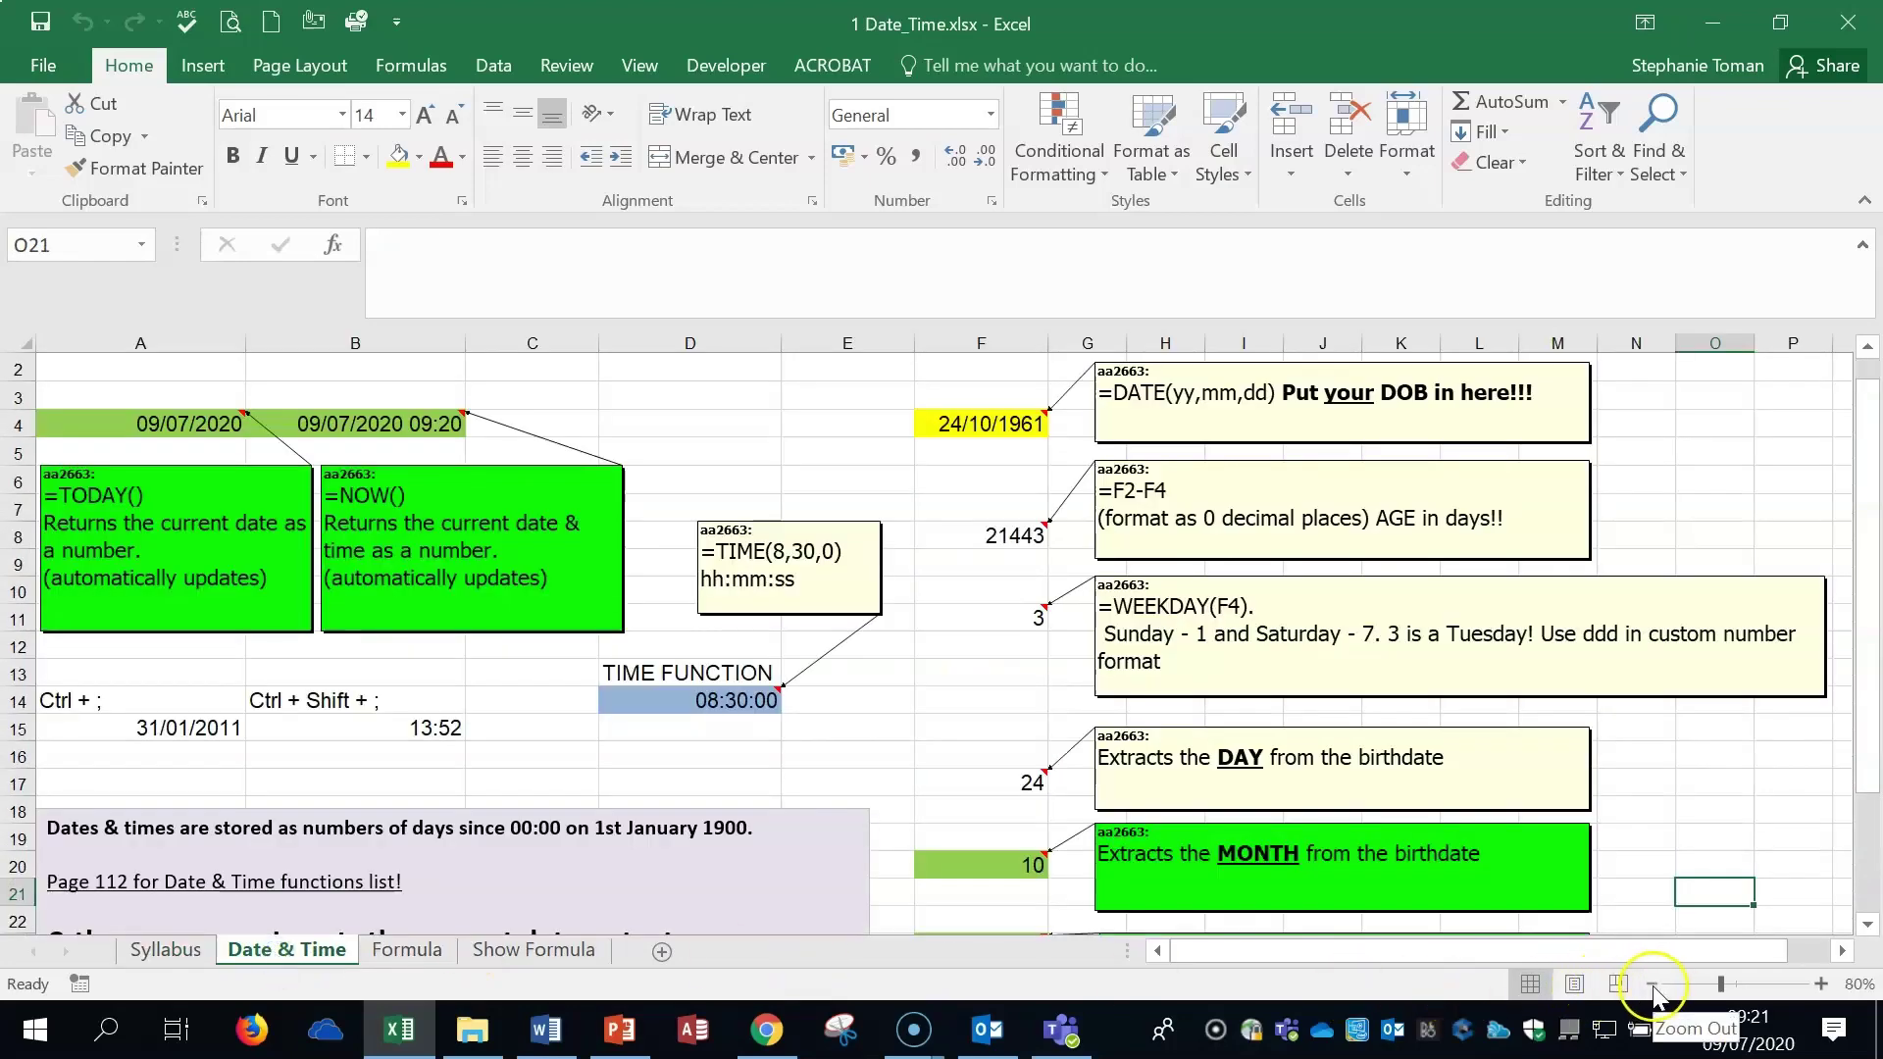
click(1654, 985)
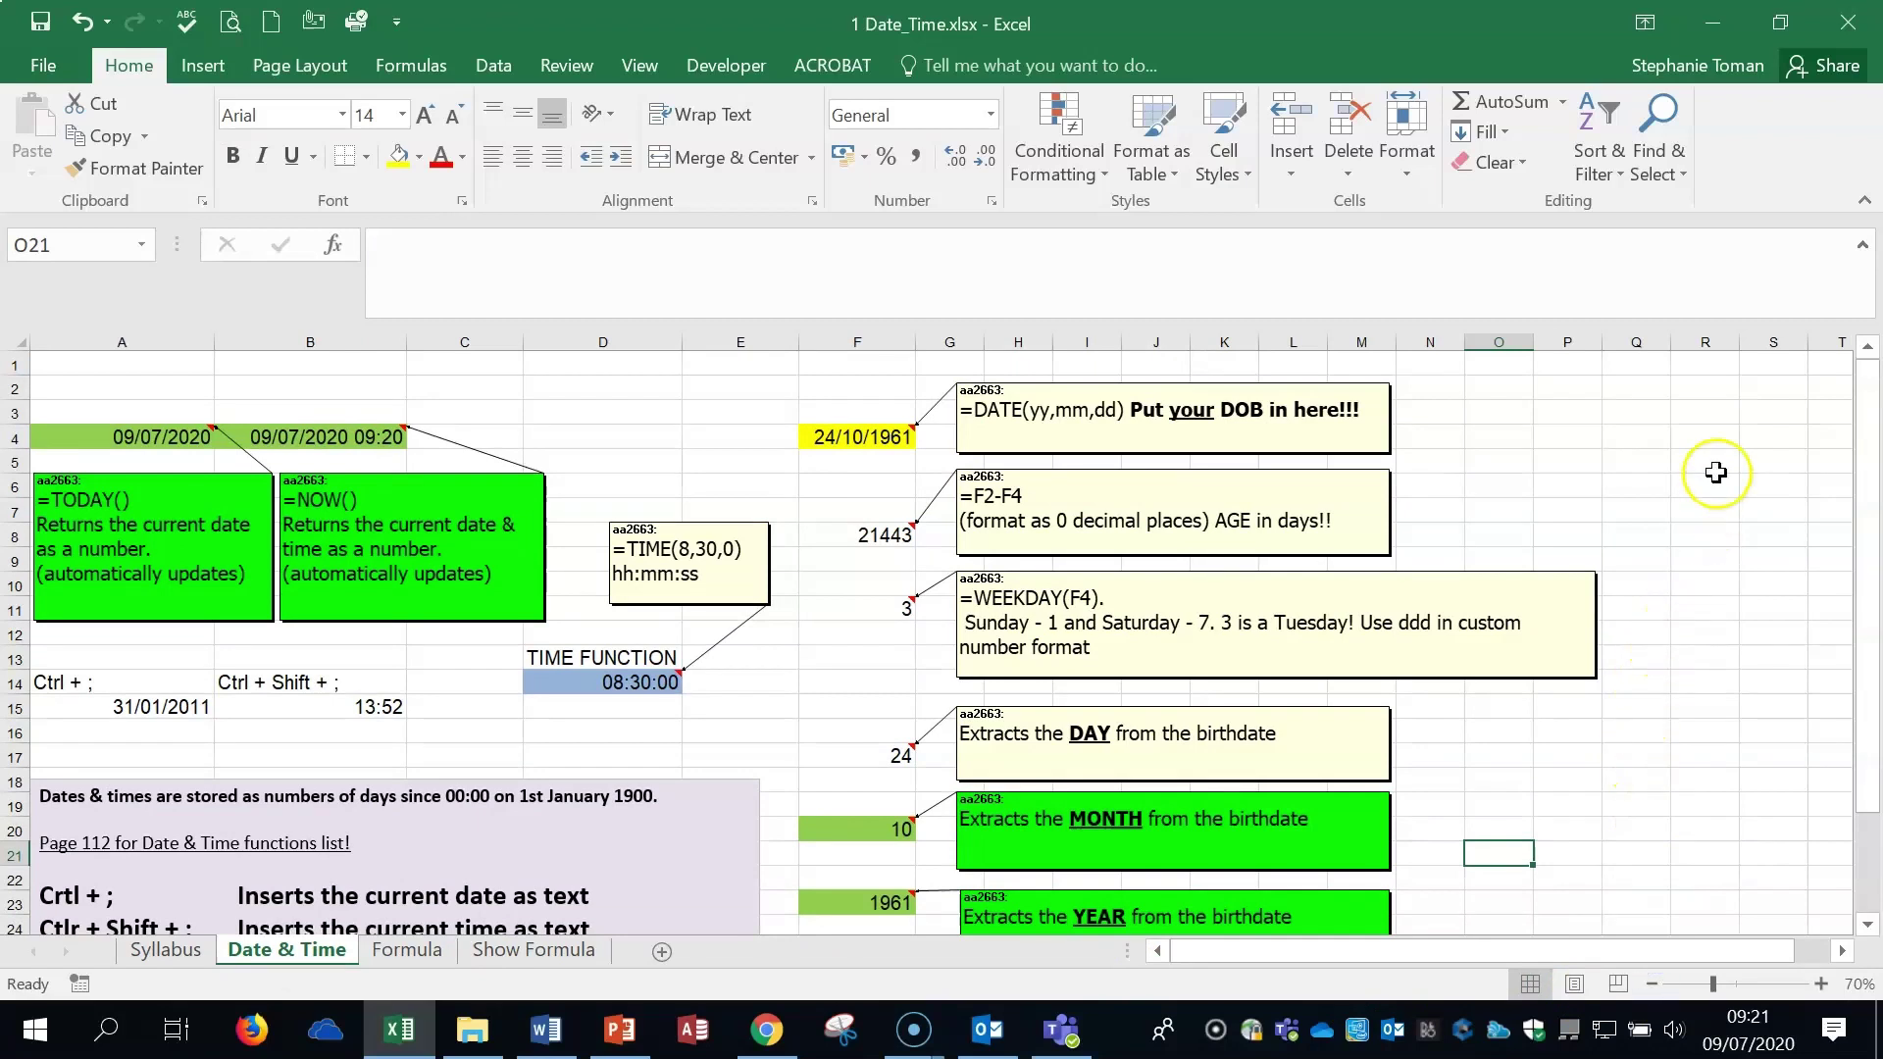
click(129, 439)
click(343, 436)
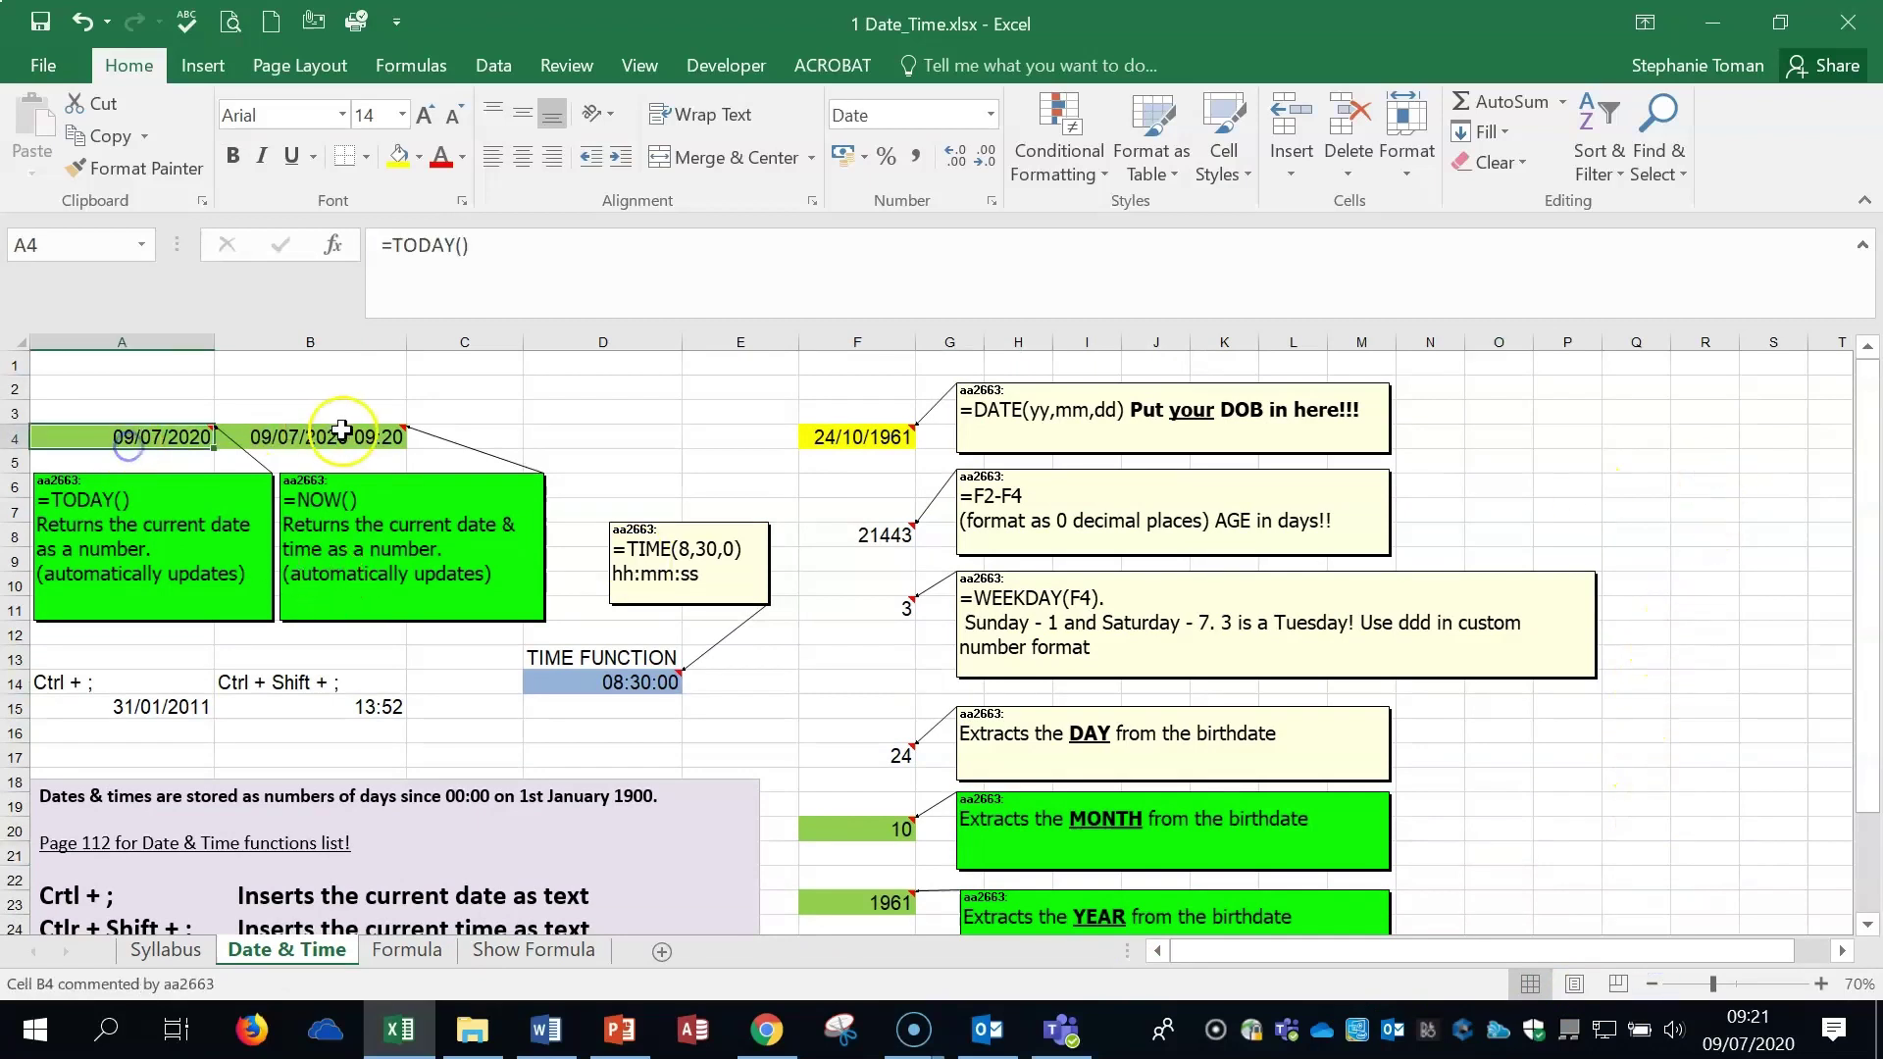
click(203, 447)
click(343, 436)
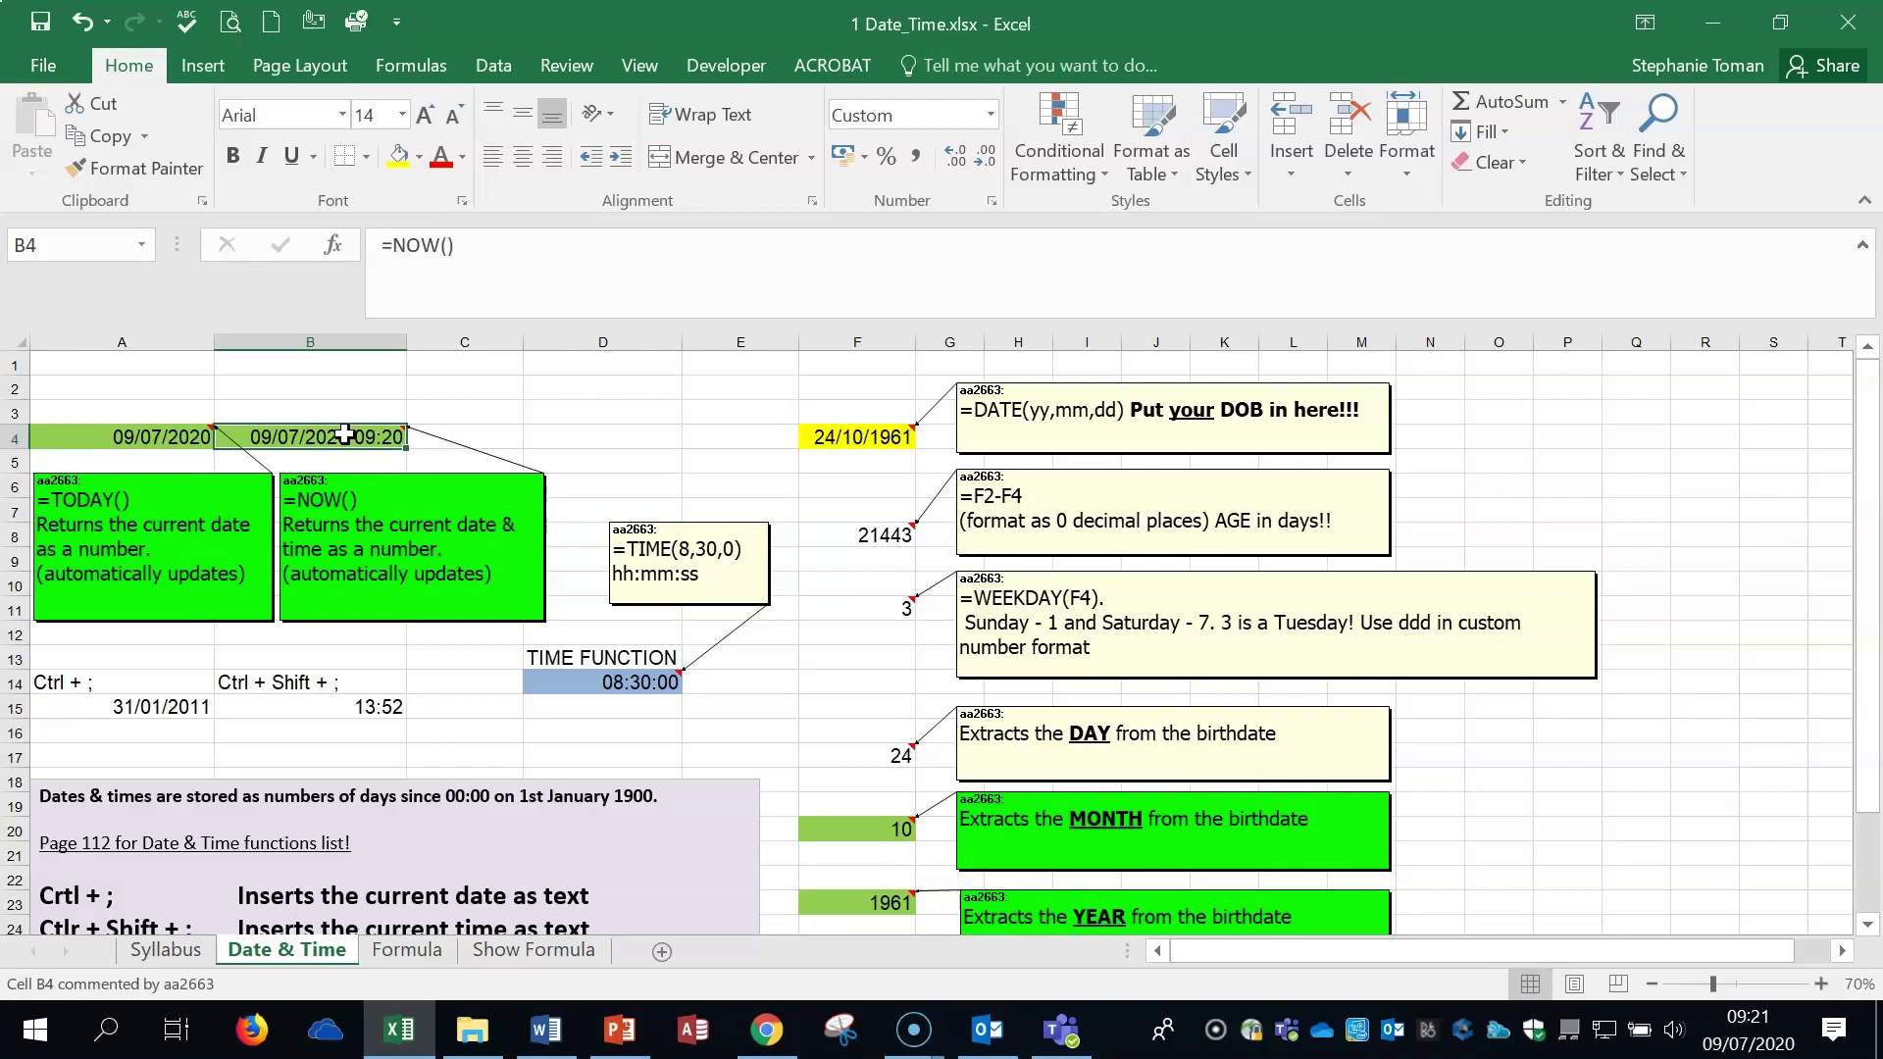
- Inspect the TODAY formula in A4 and the NOW formula in B4 in edit mode, leaving both without changes
double_click(139, 438)
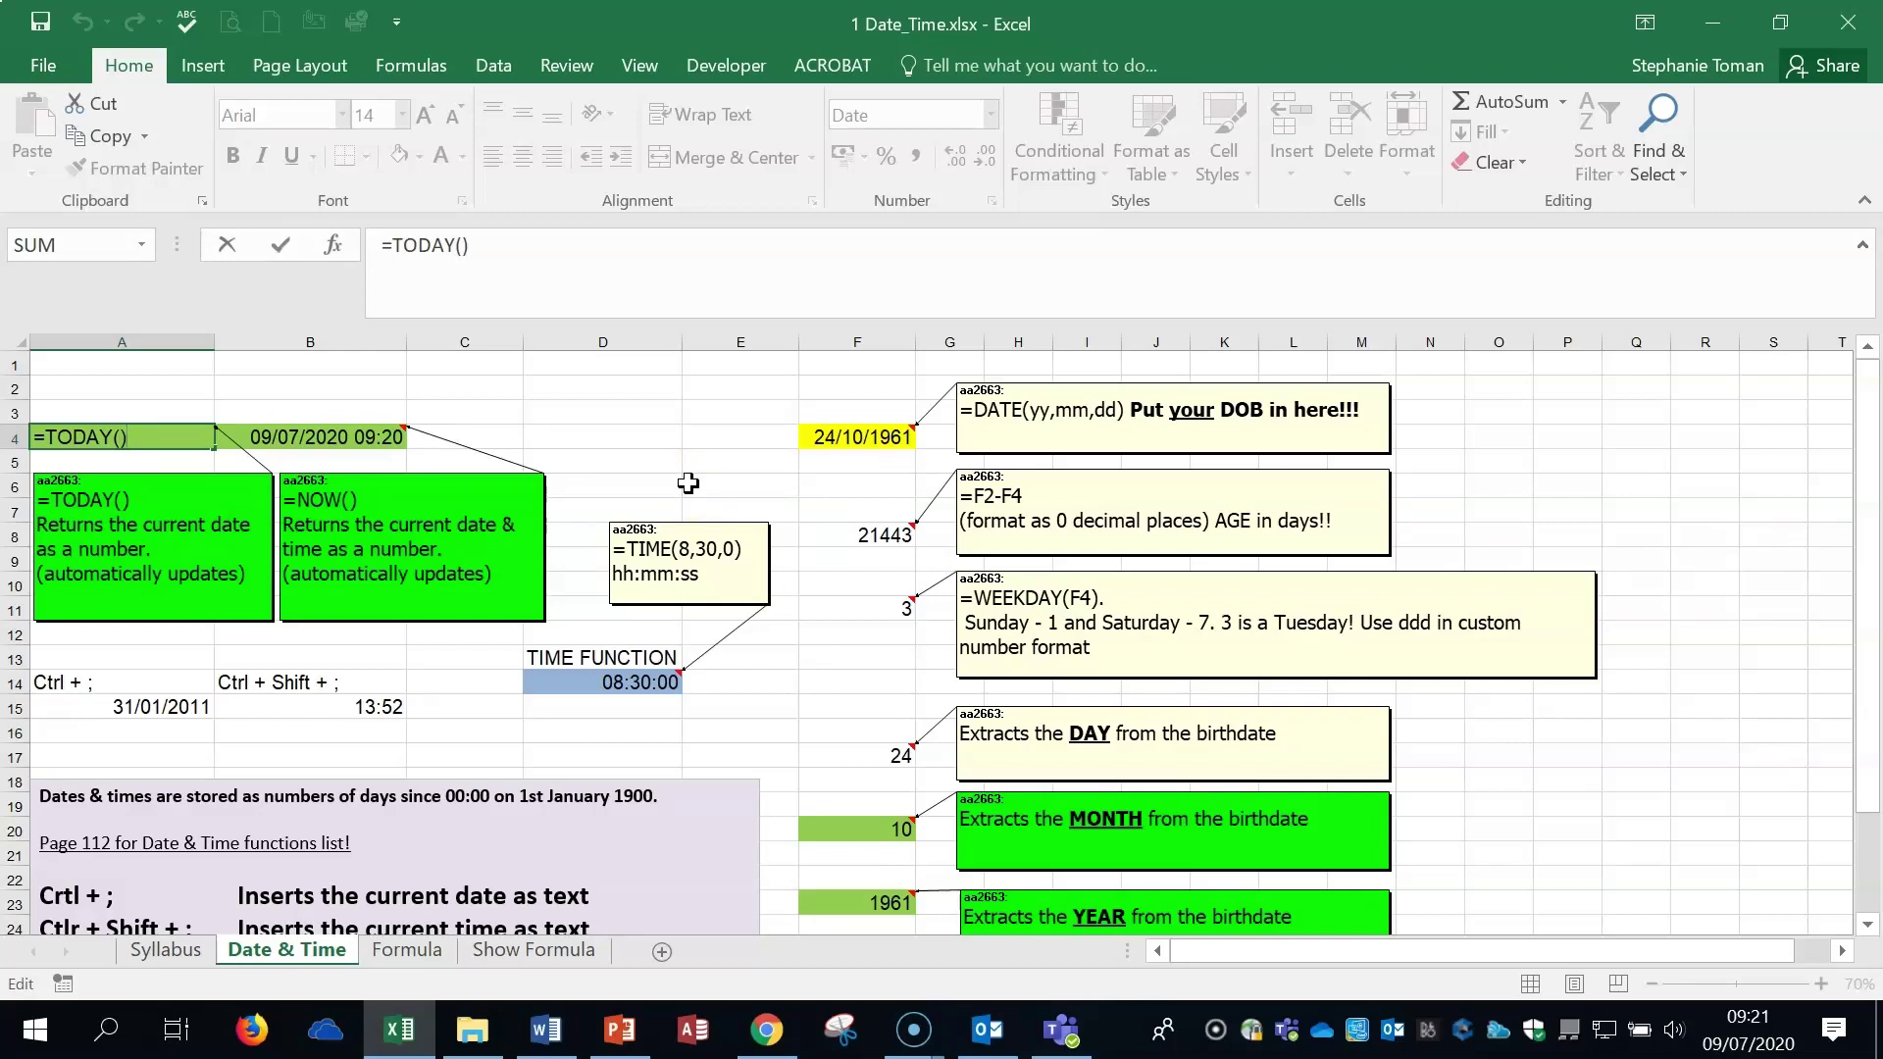
key(ctrl+Return)
click(154, 441)
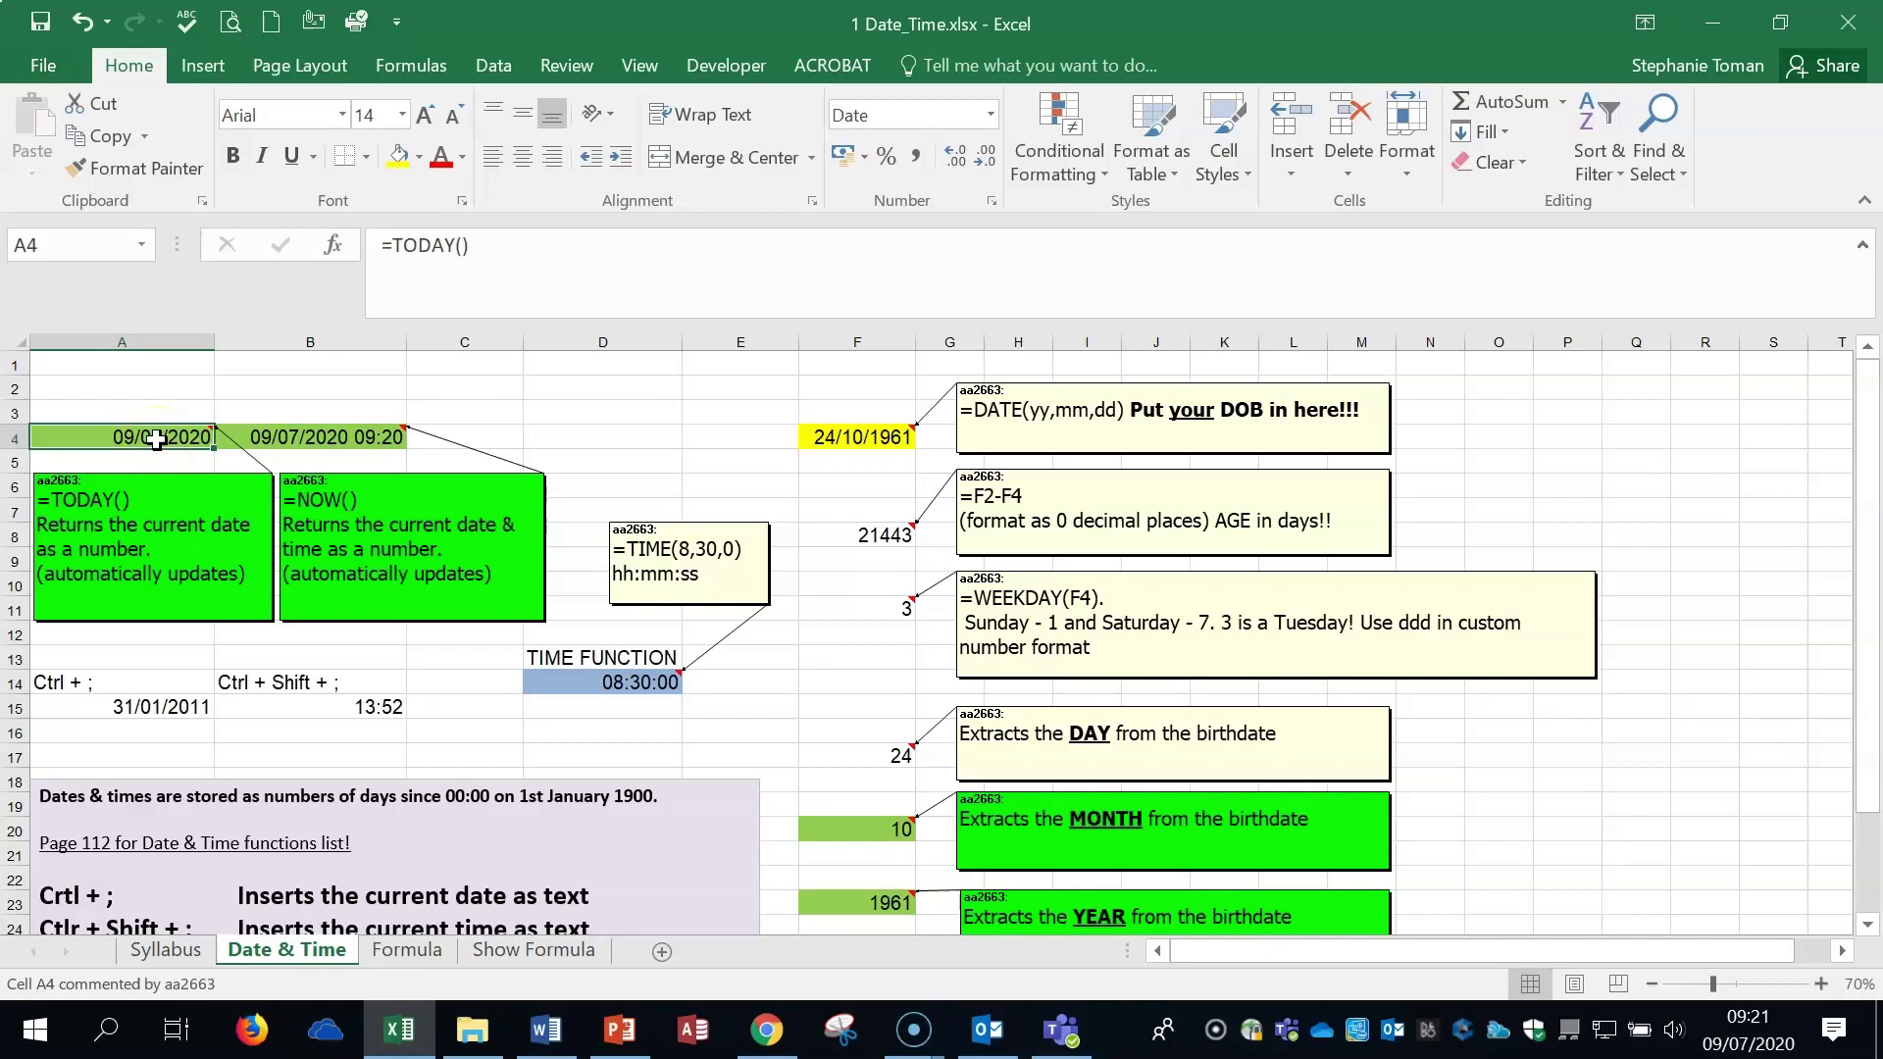
click(481, 250)
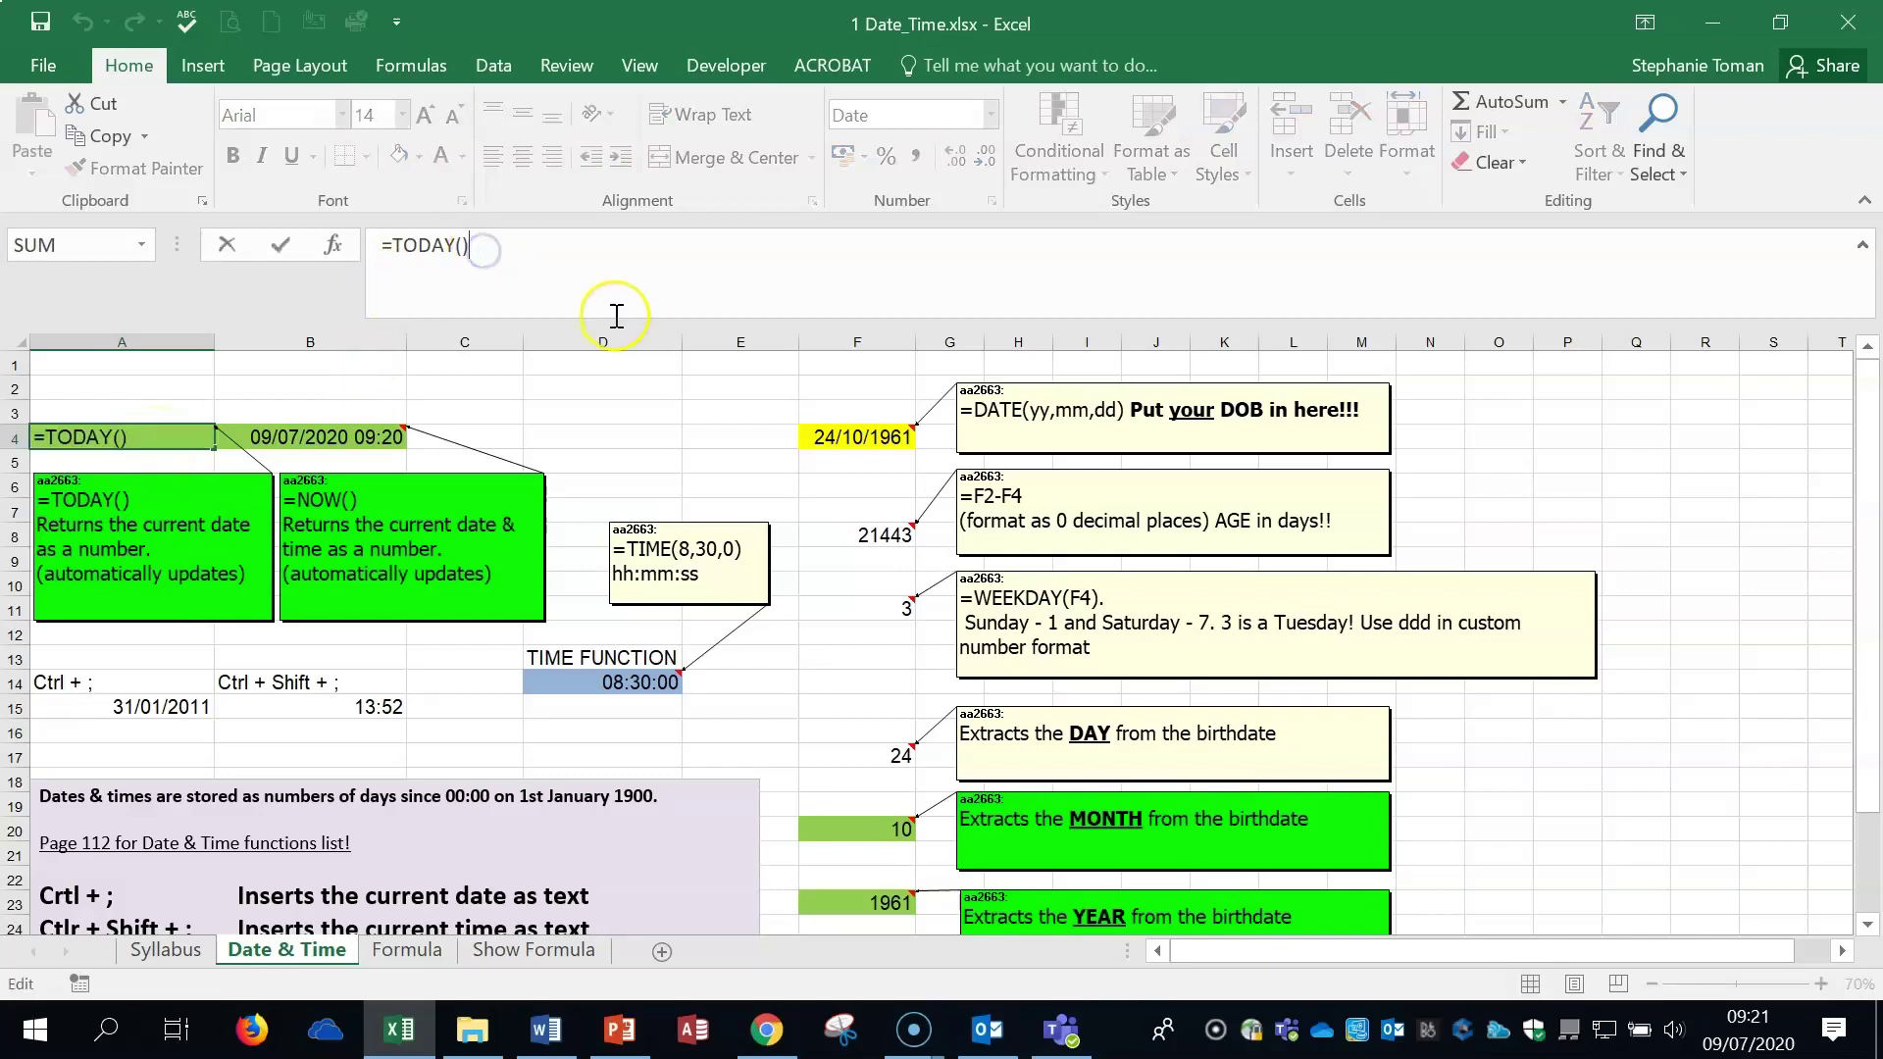
key(Escape)
double_click(314, 437)
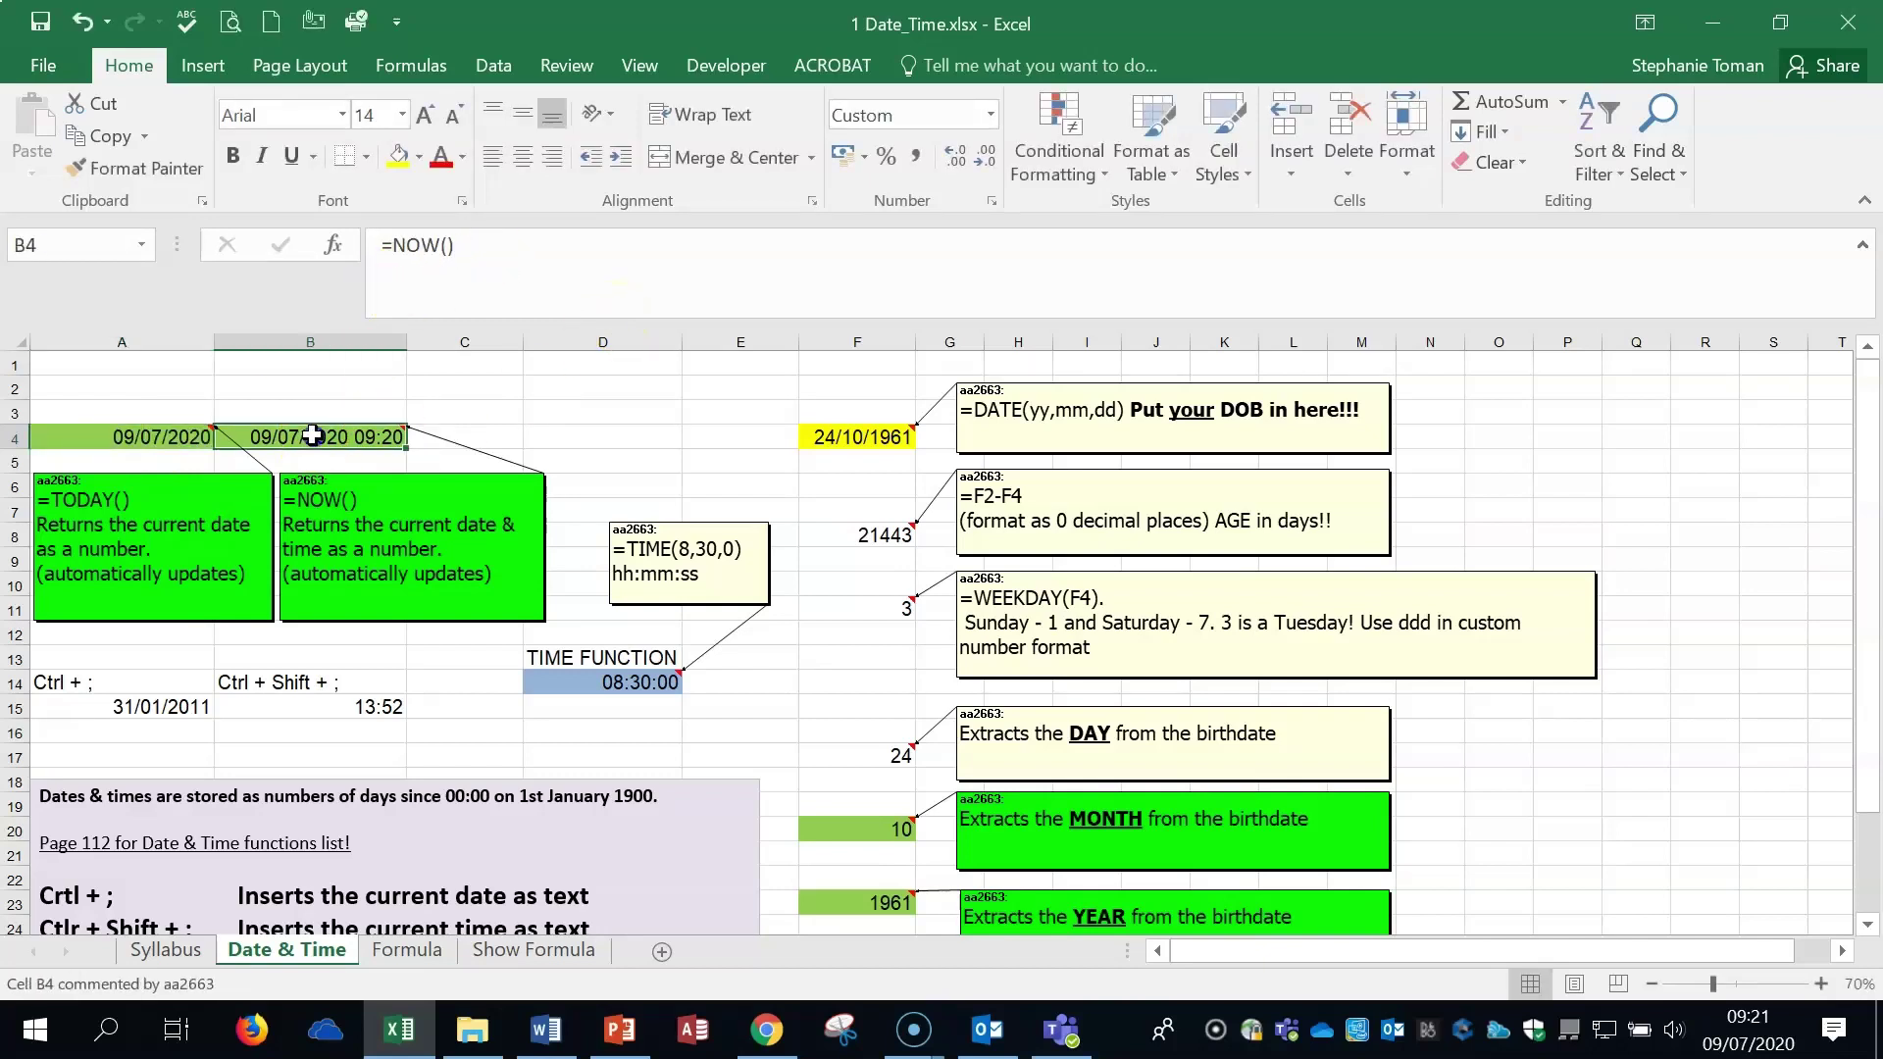
click(506, 249)
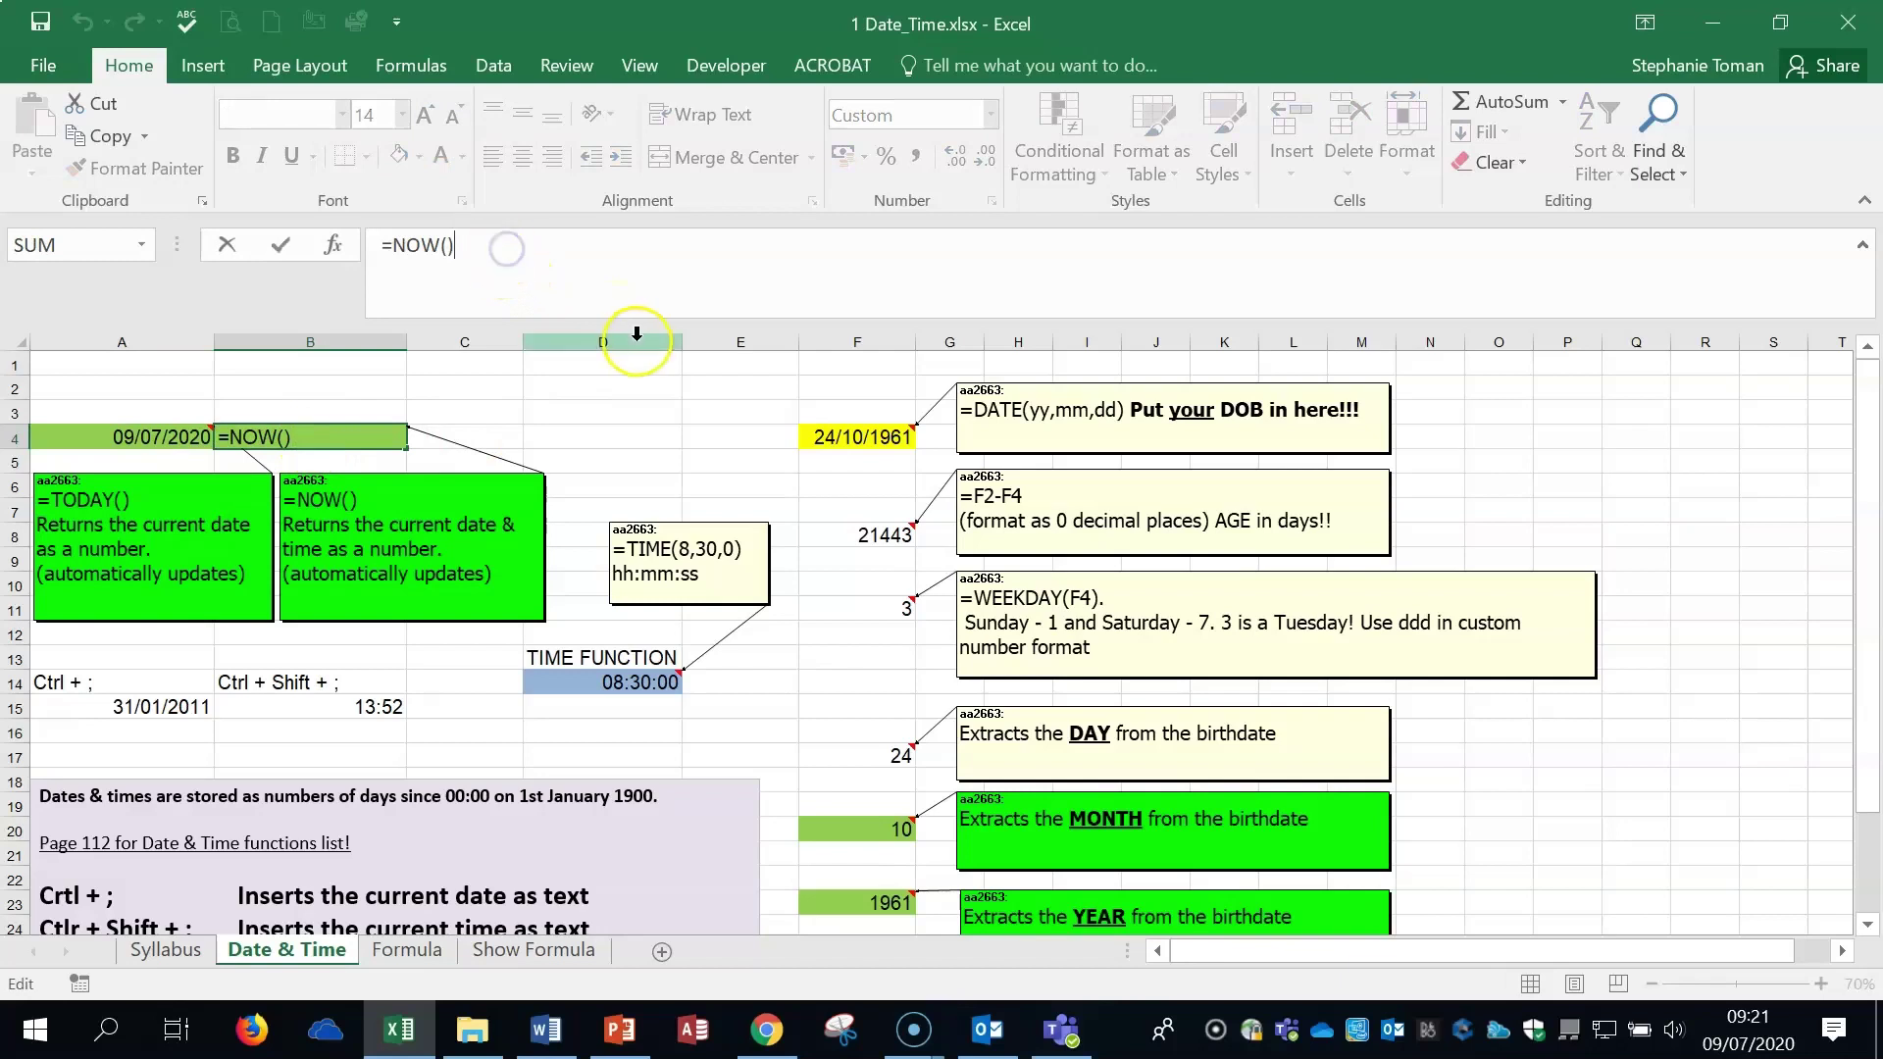
key(Escape)
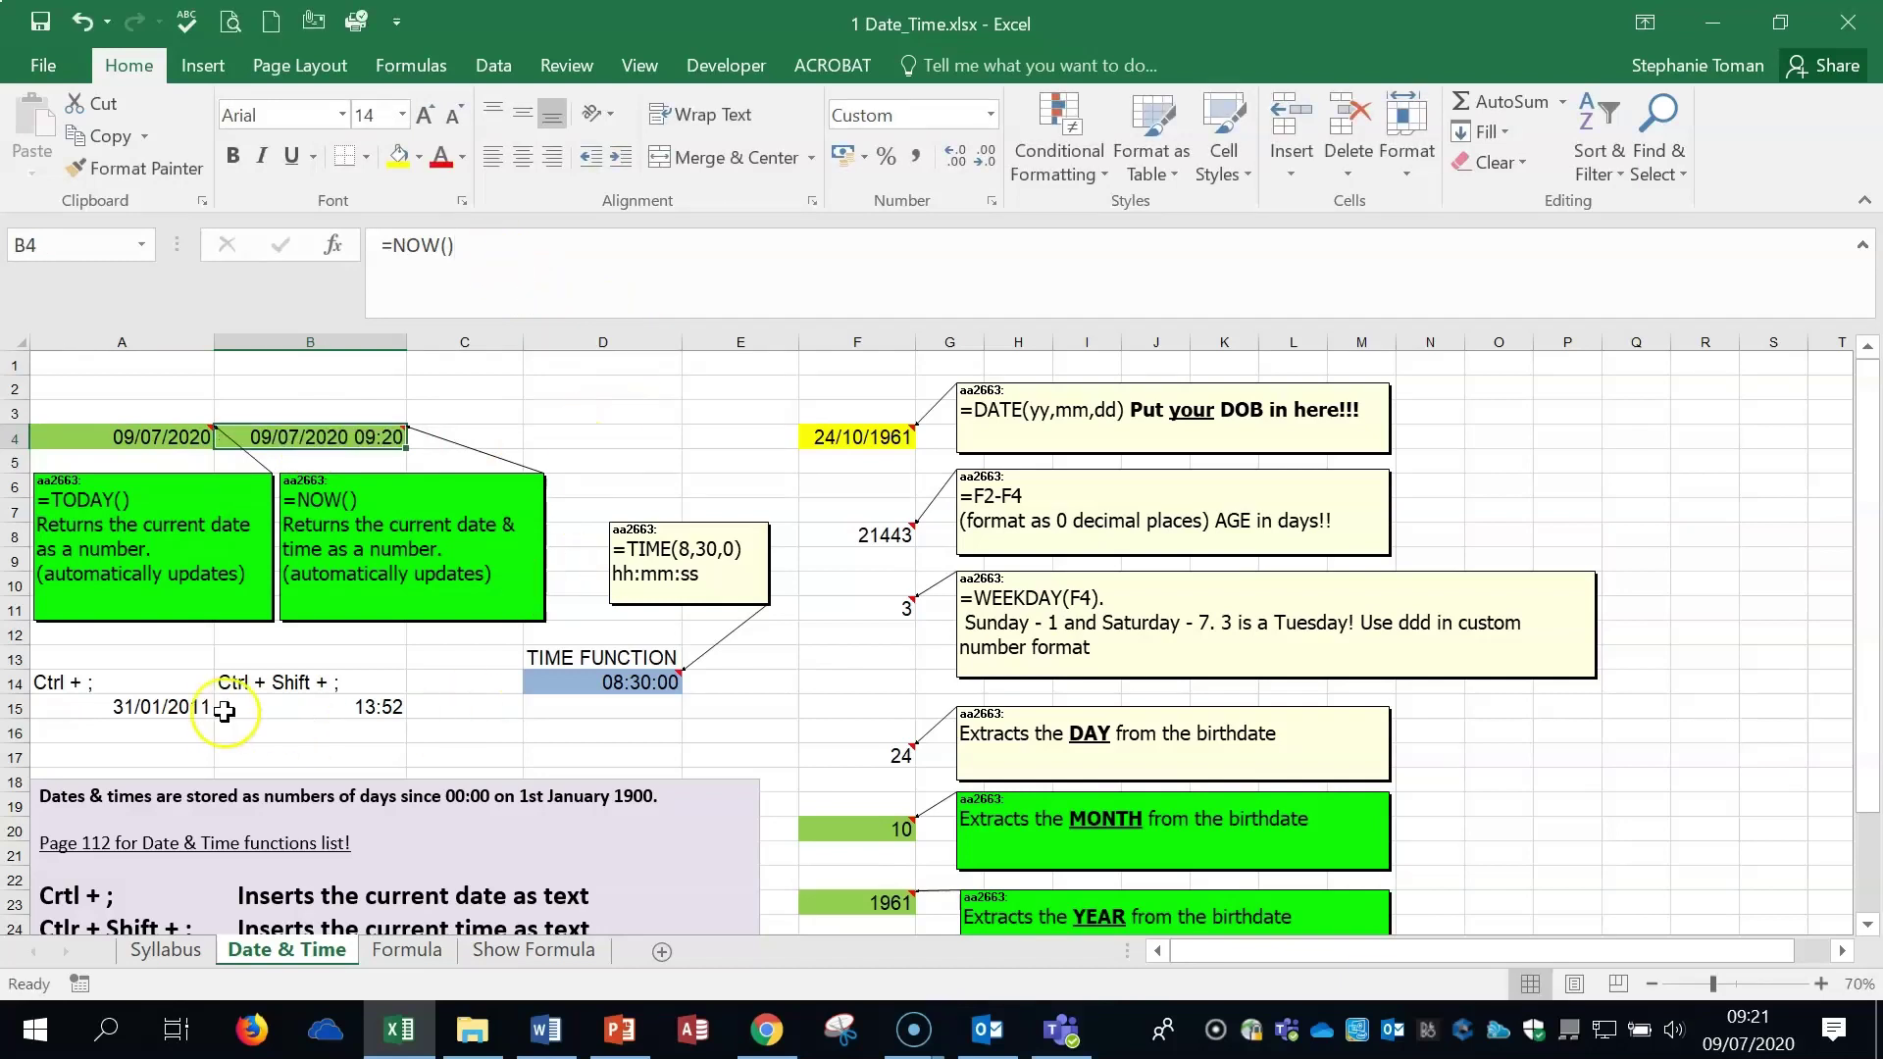
- Replace the date in cell A15 with the current date, 09/07/2020, as a static value
click(157, 711)
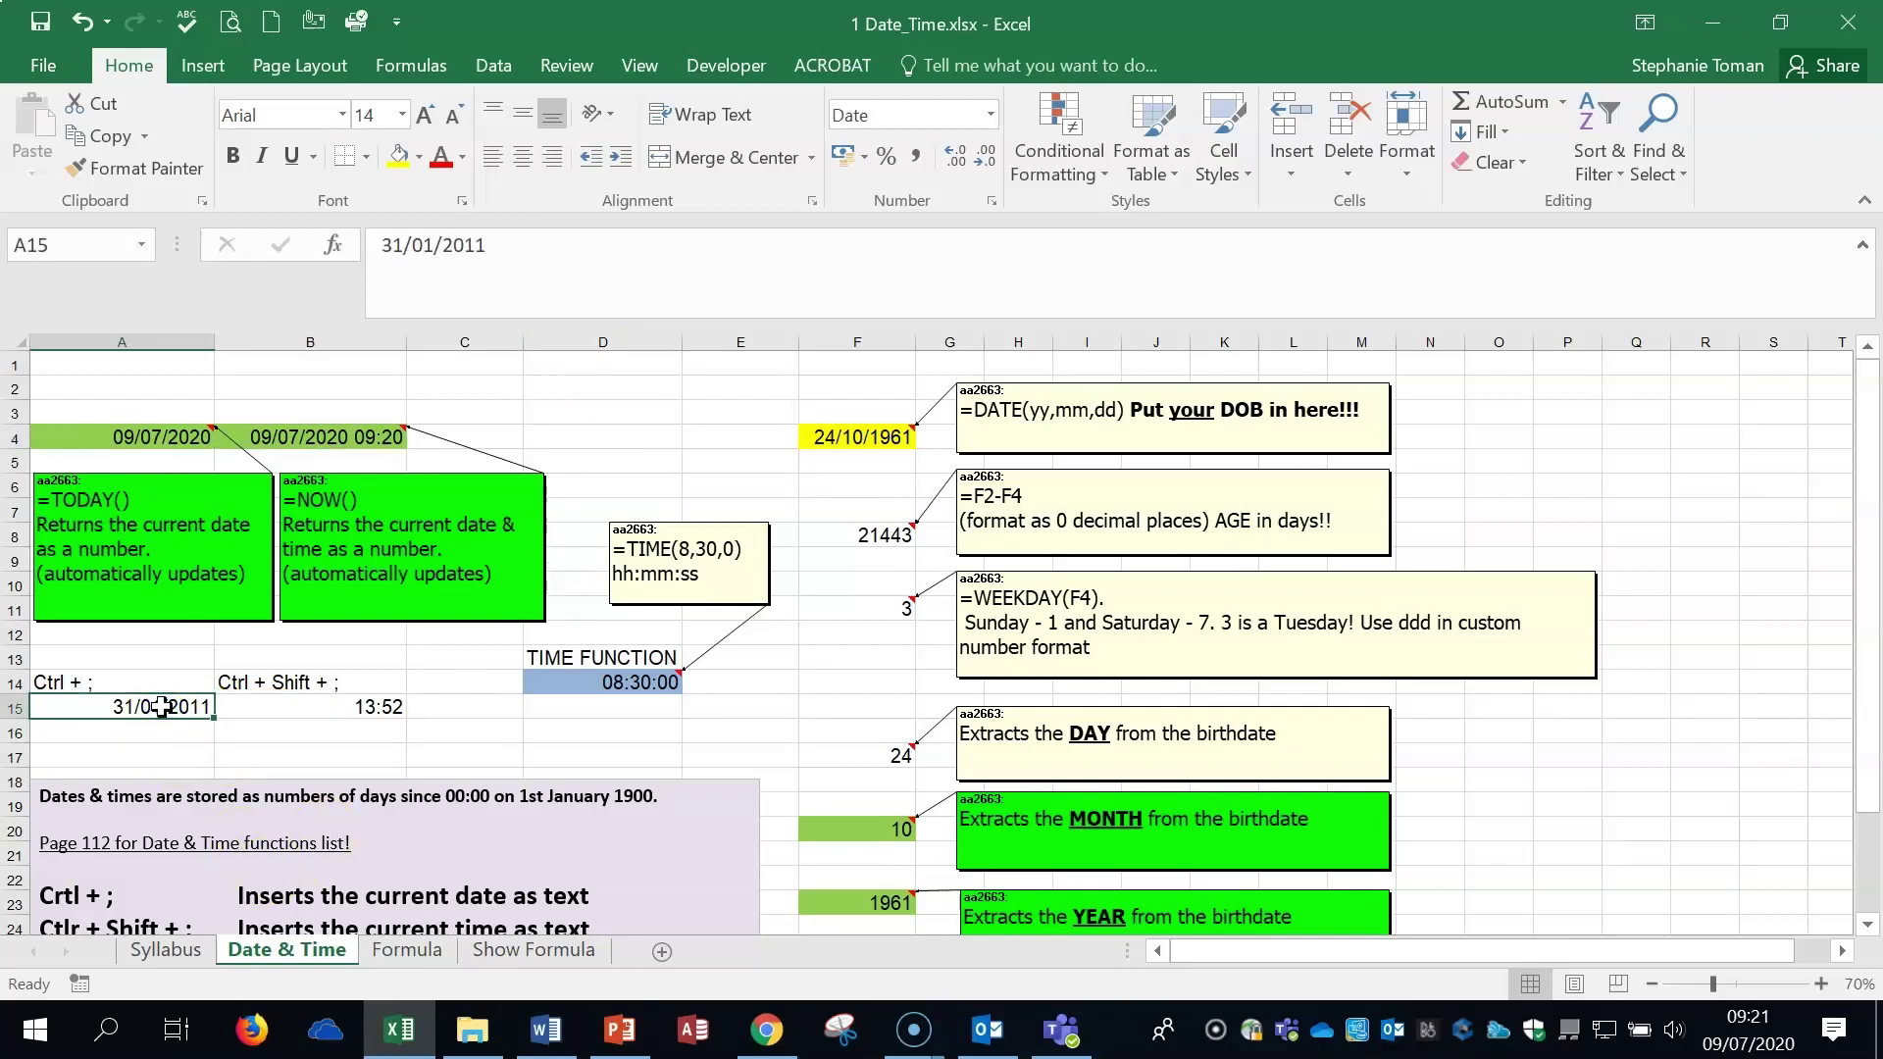
key(ctrl+semicolon)
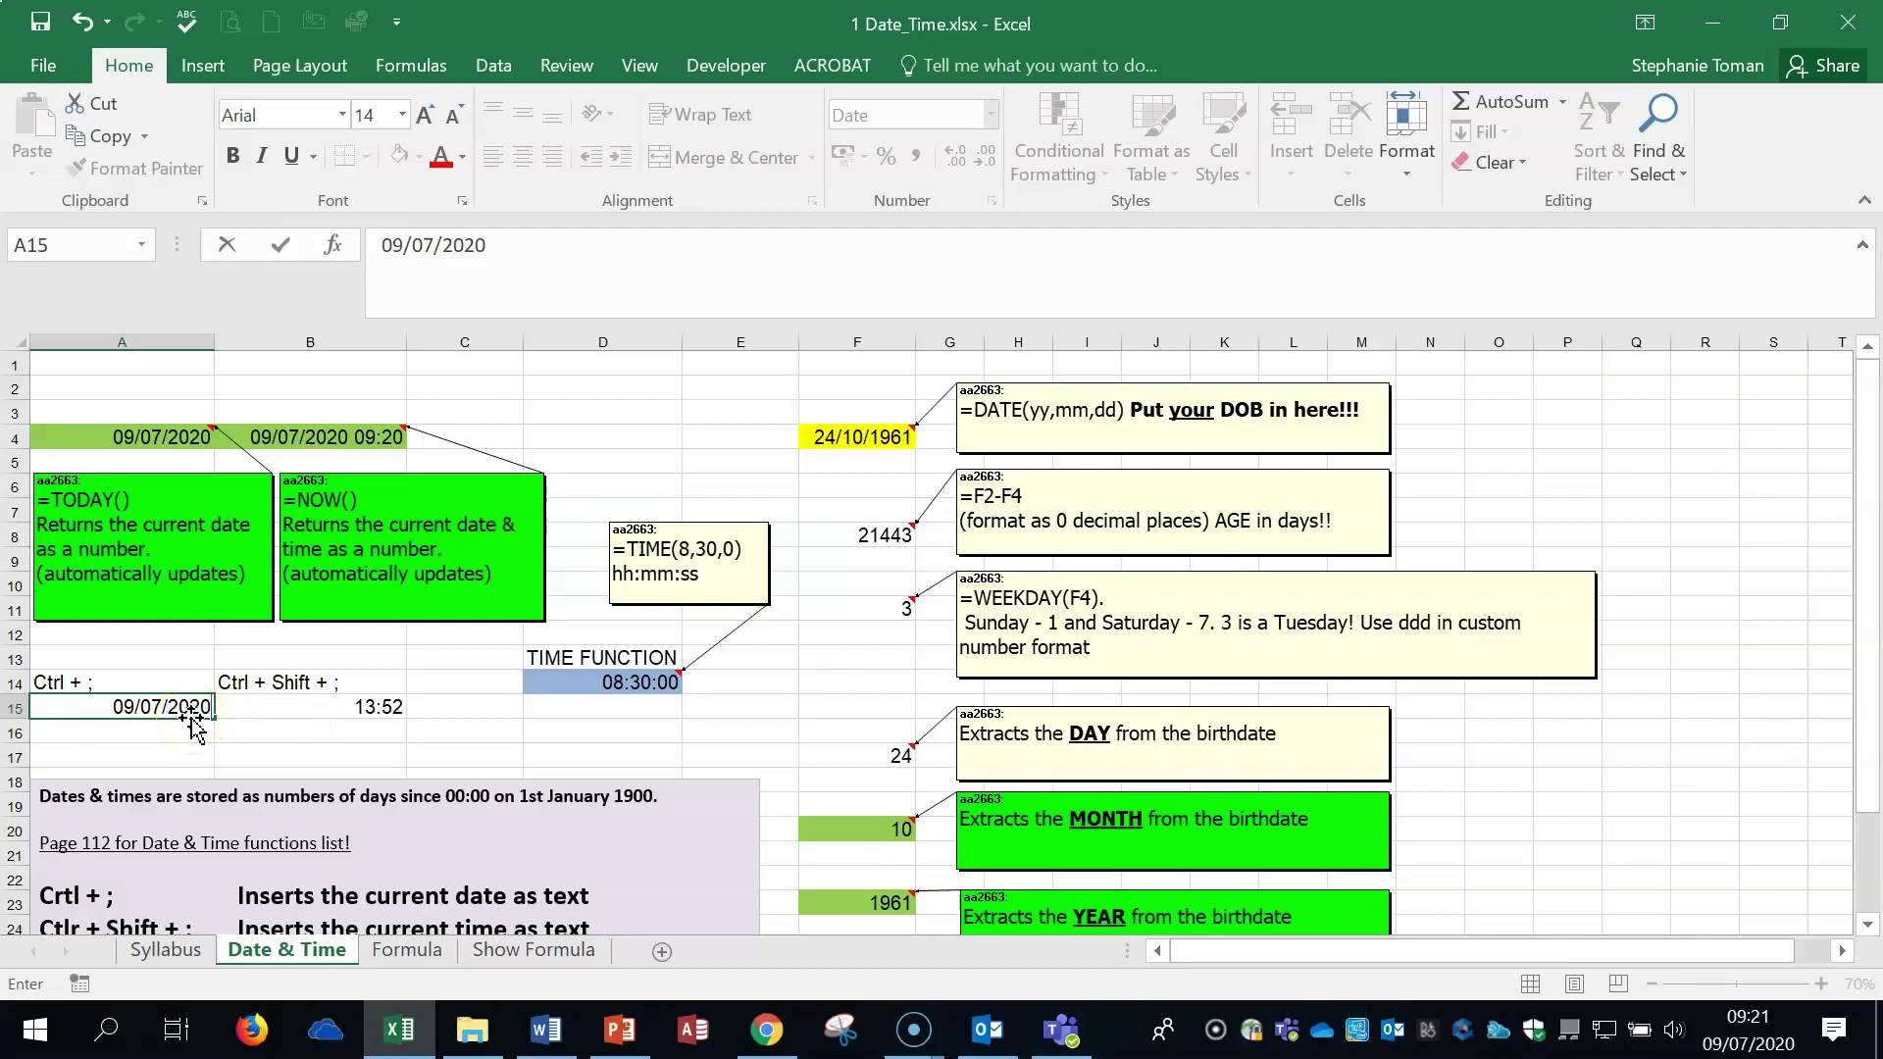
click(769, 706)
- Examine the TIME formula in D14 and the notes on the birthdate functions in column F
click(659, 685)
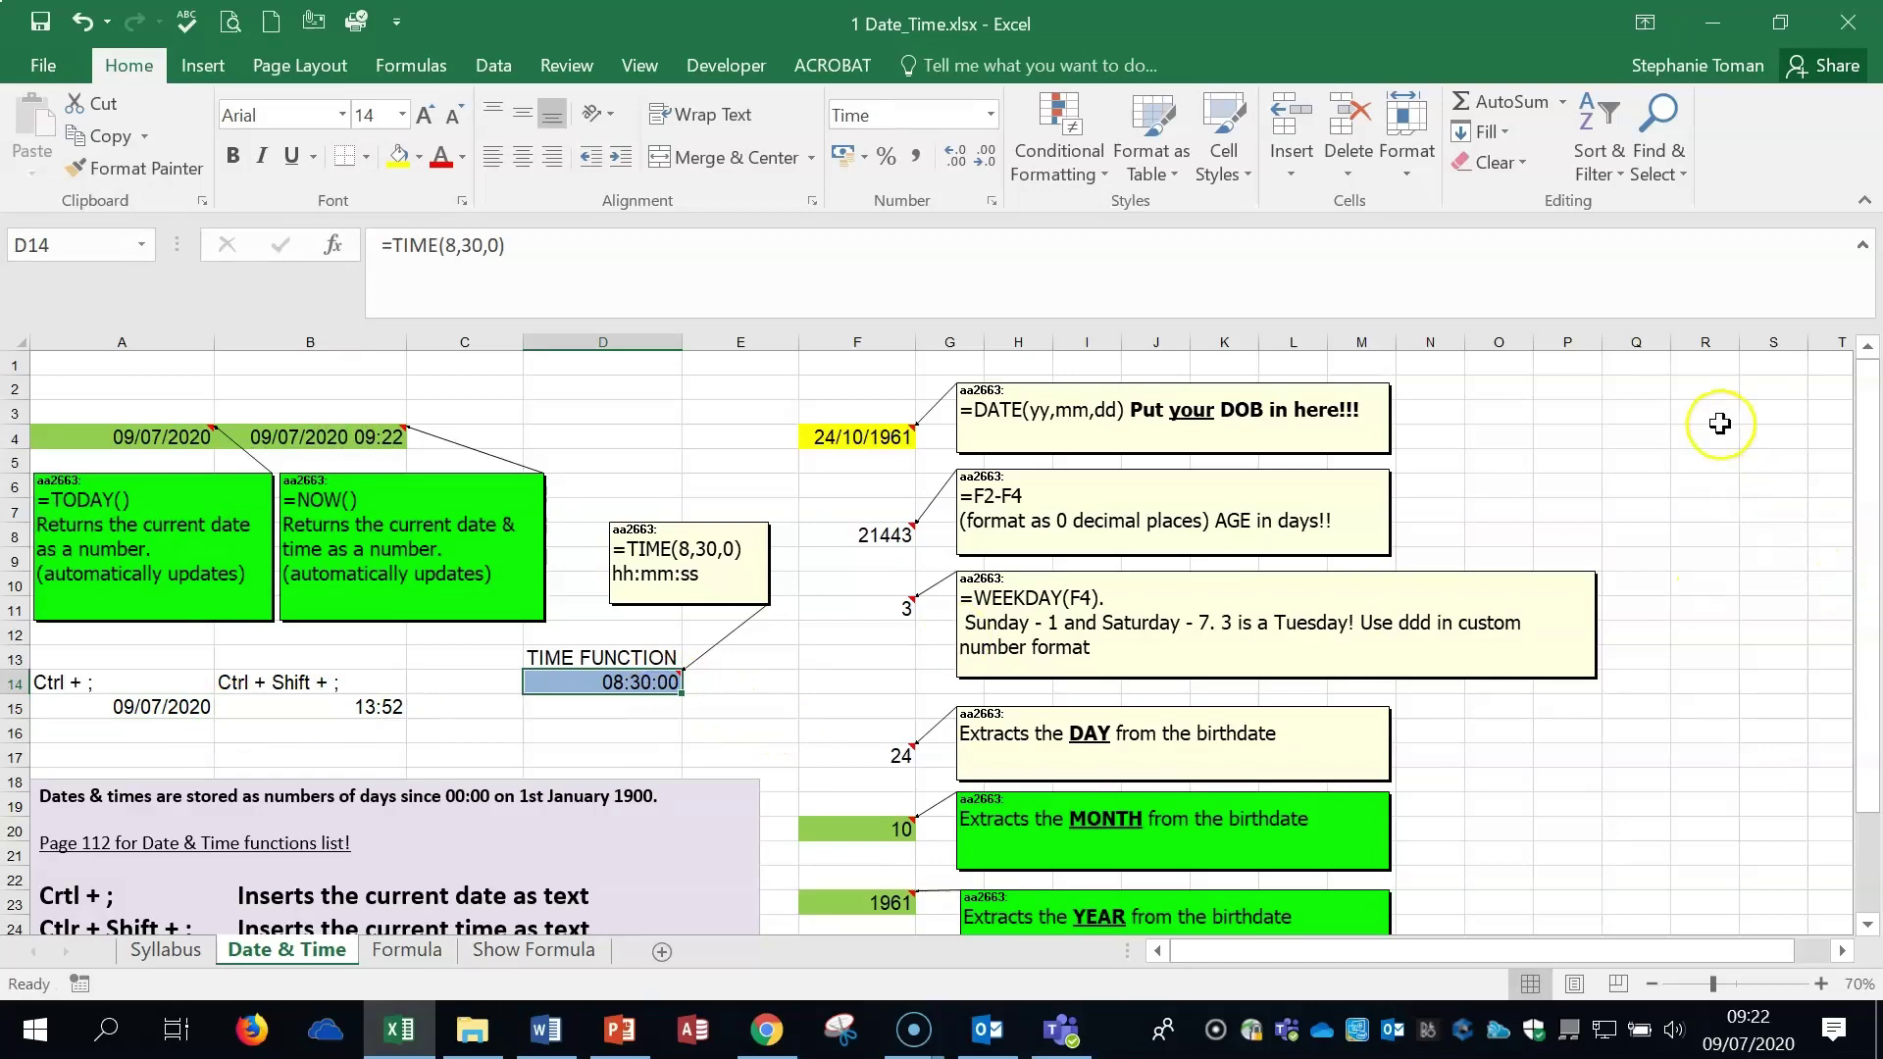
click(1649, 495)
scroll(1651, 498, down, 2)
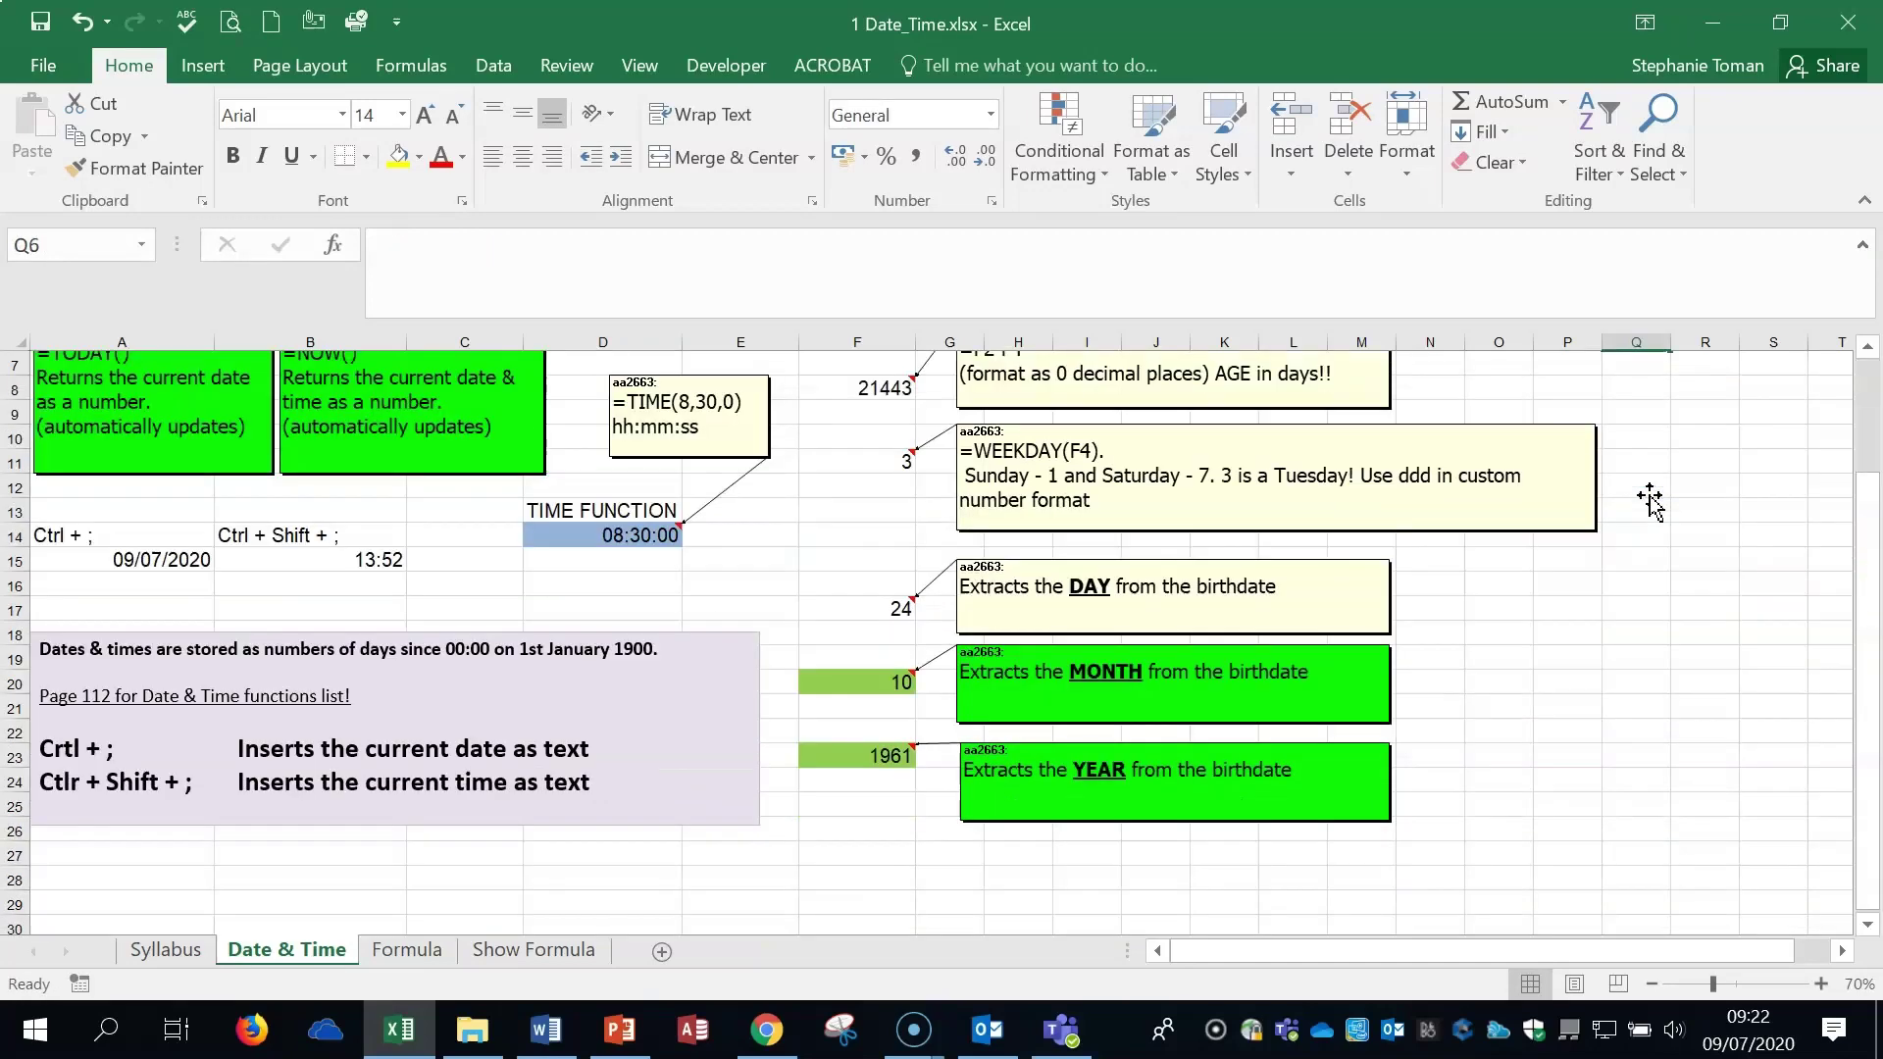
scroll(1649, 500, up, 2)
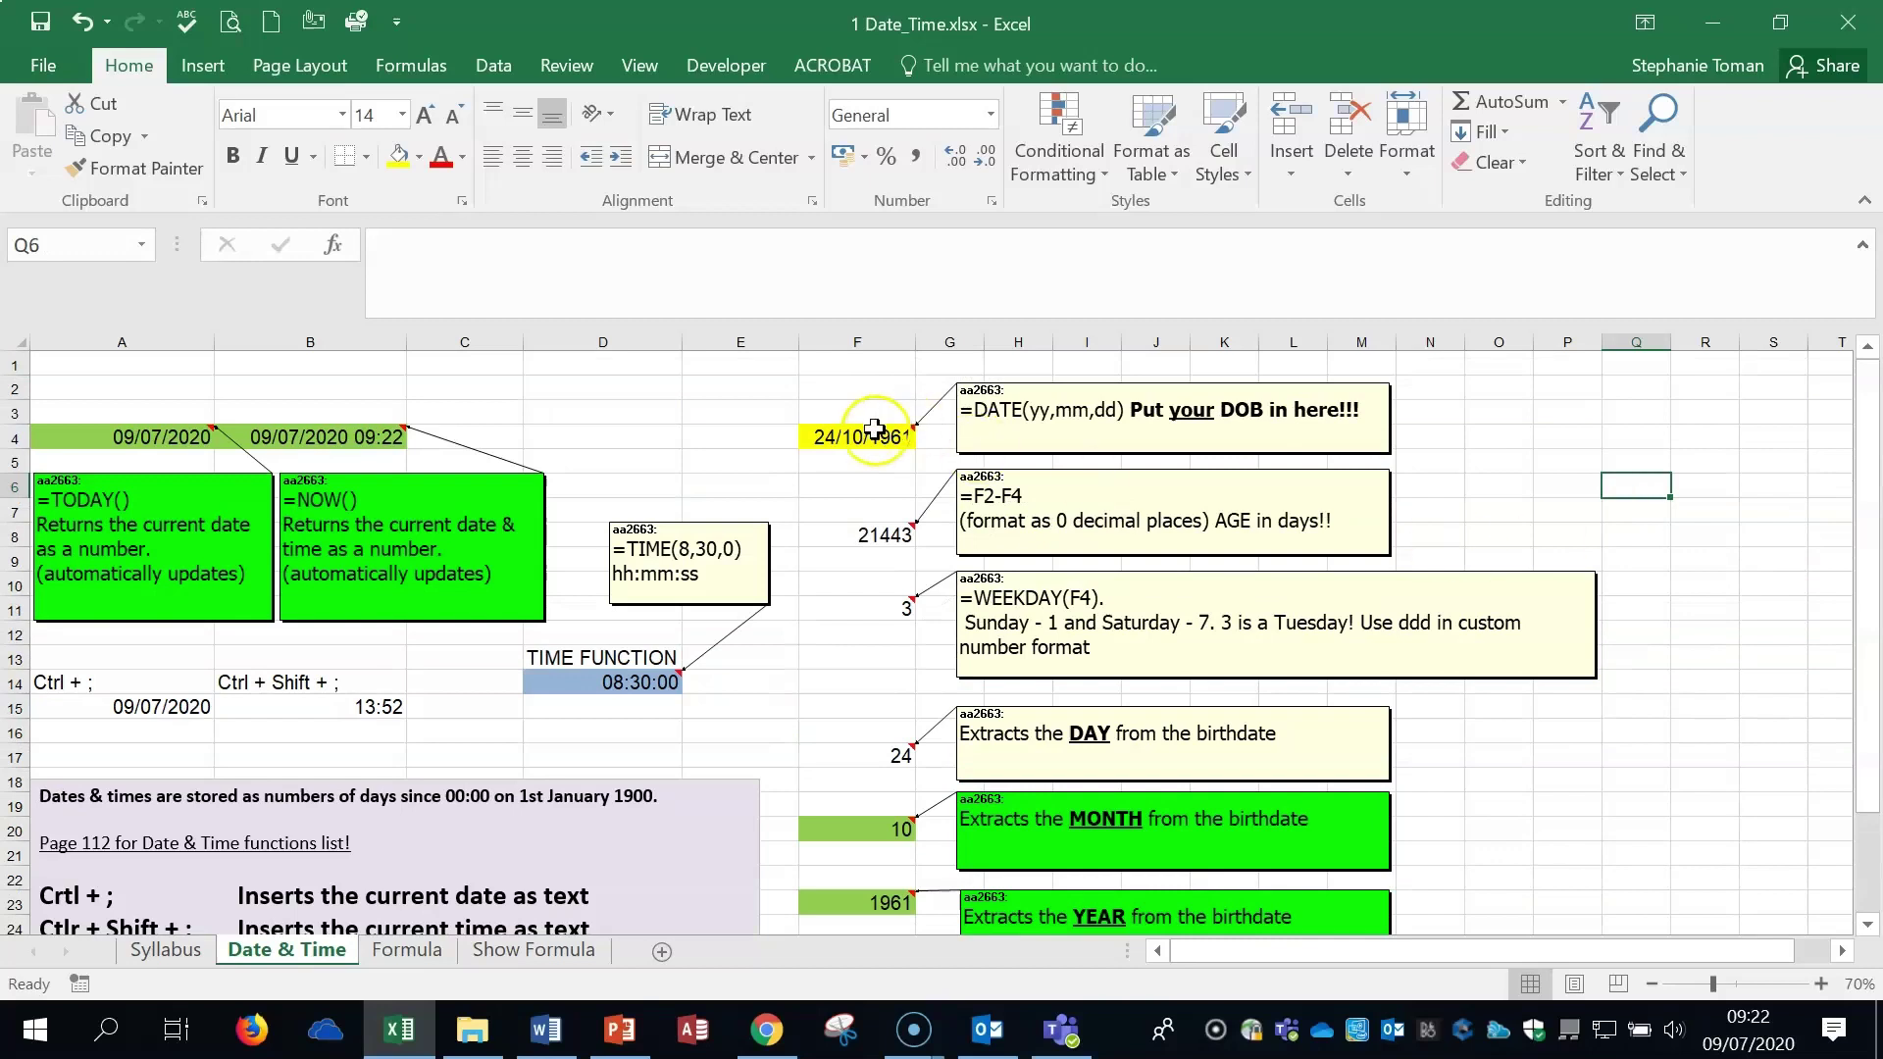
- Inspect the DATE formula in F4 without changing it, and the age-in-days formula in F8
click(866, 441)
double_click(867, 441)
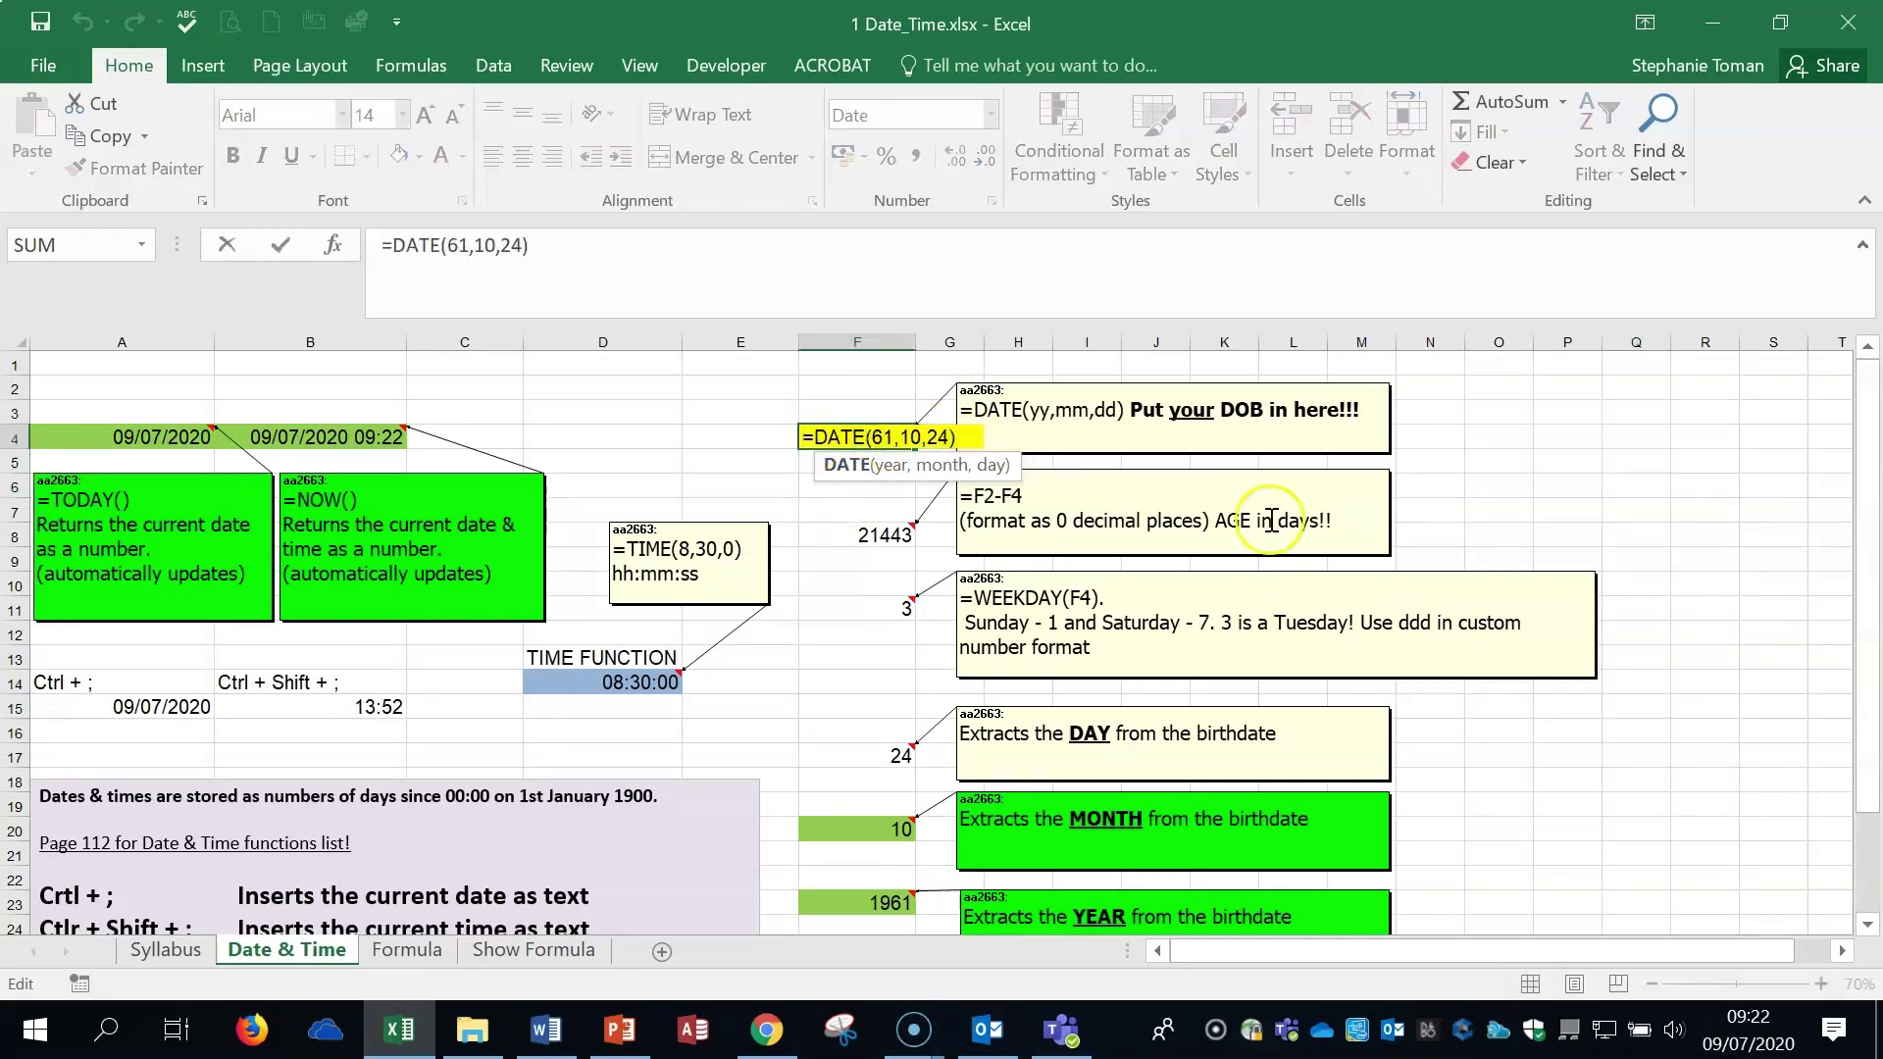
key(Escape)
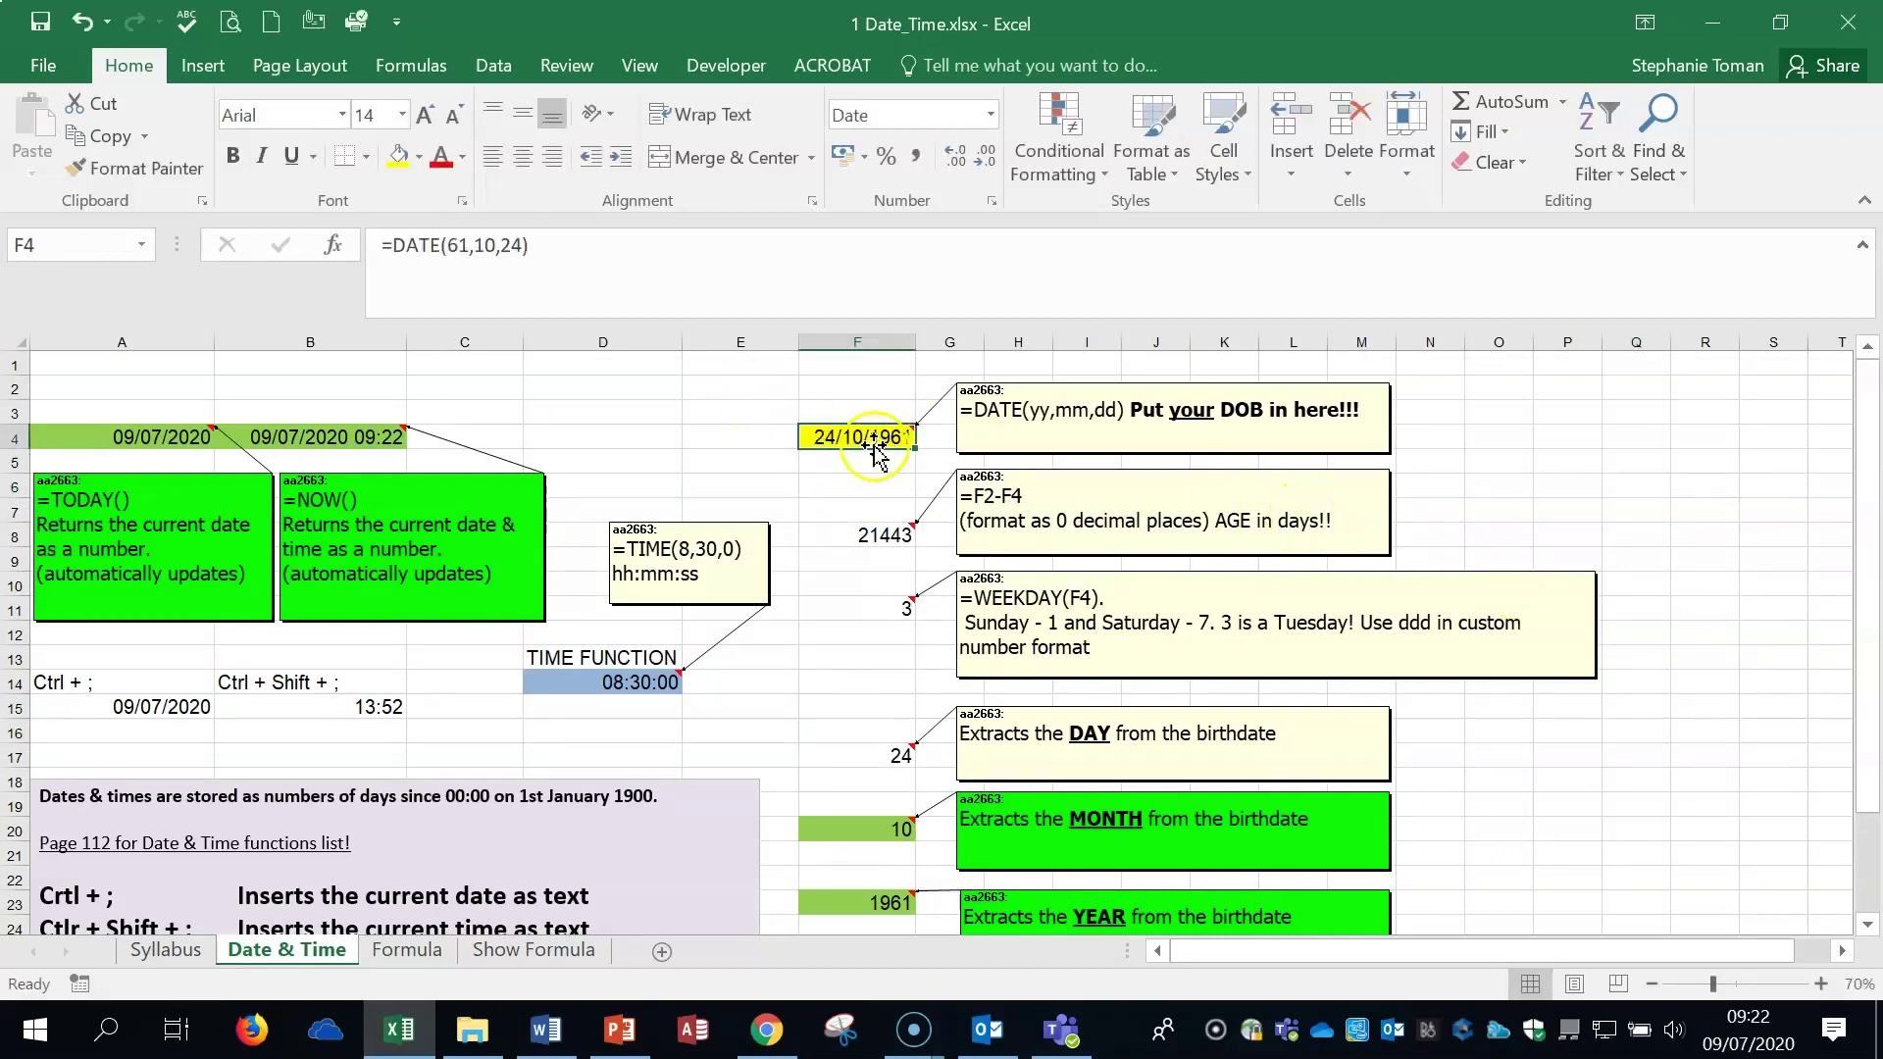
click(860, 435)
click(878, 536)
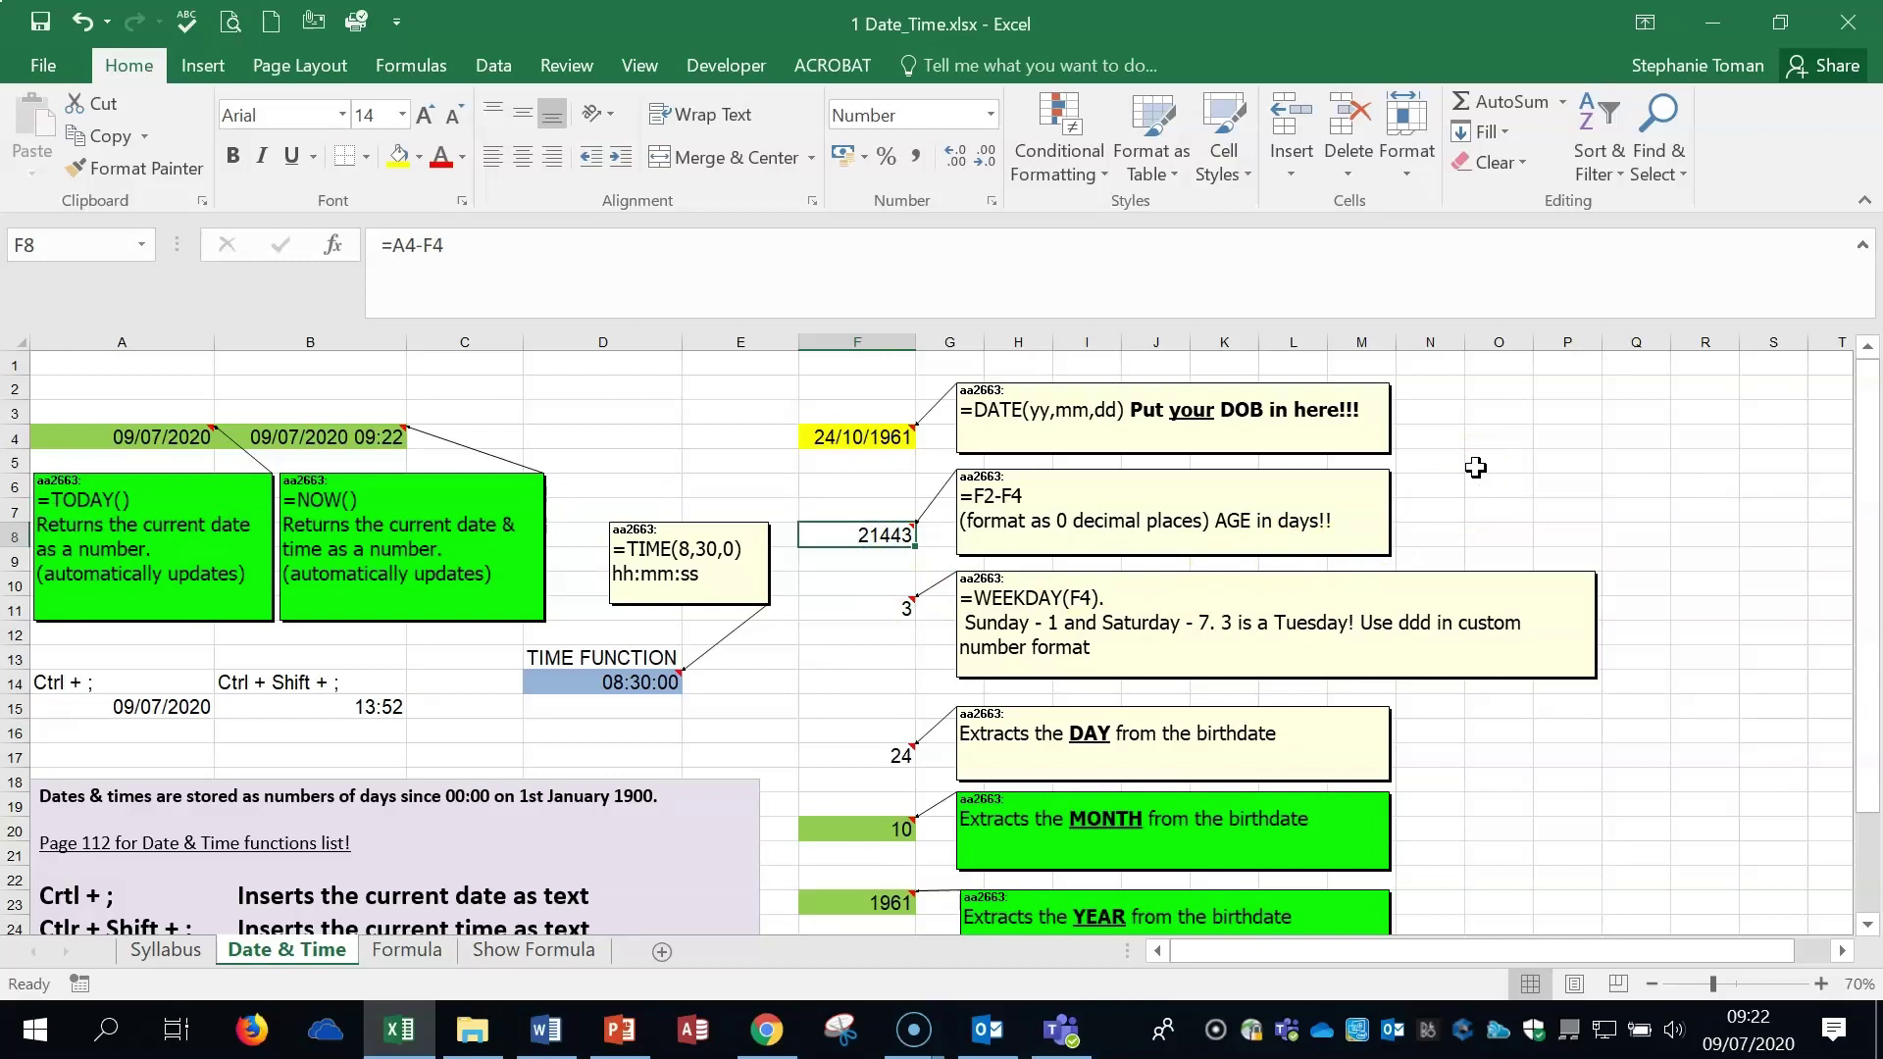
- Inspect the WEEKDAY formula in F11 in edit mode and leave it without changes
click(854, 605)
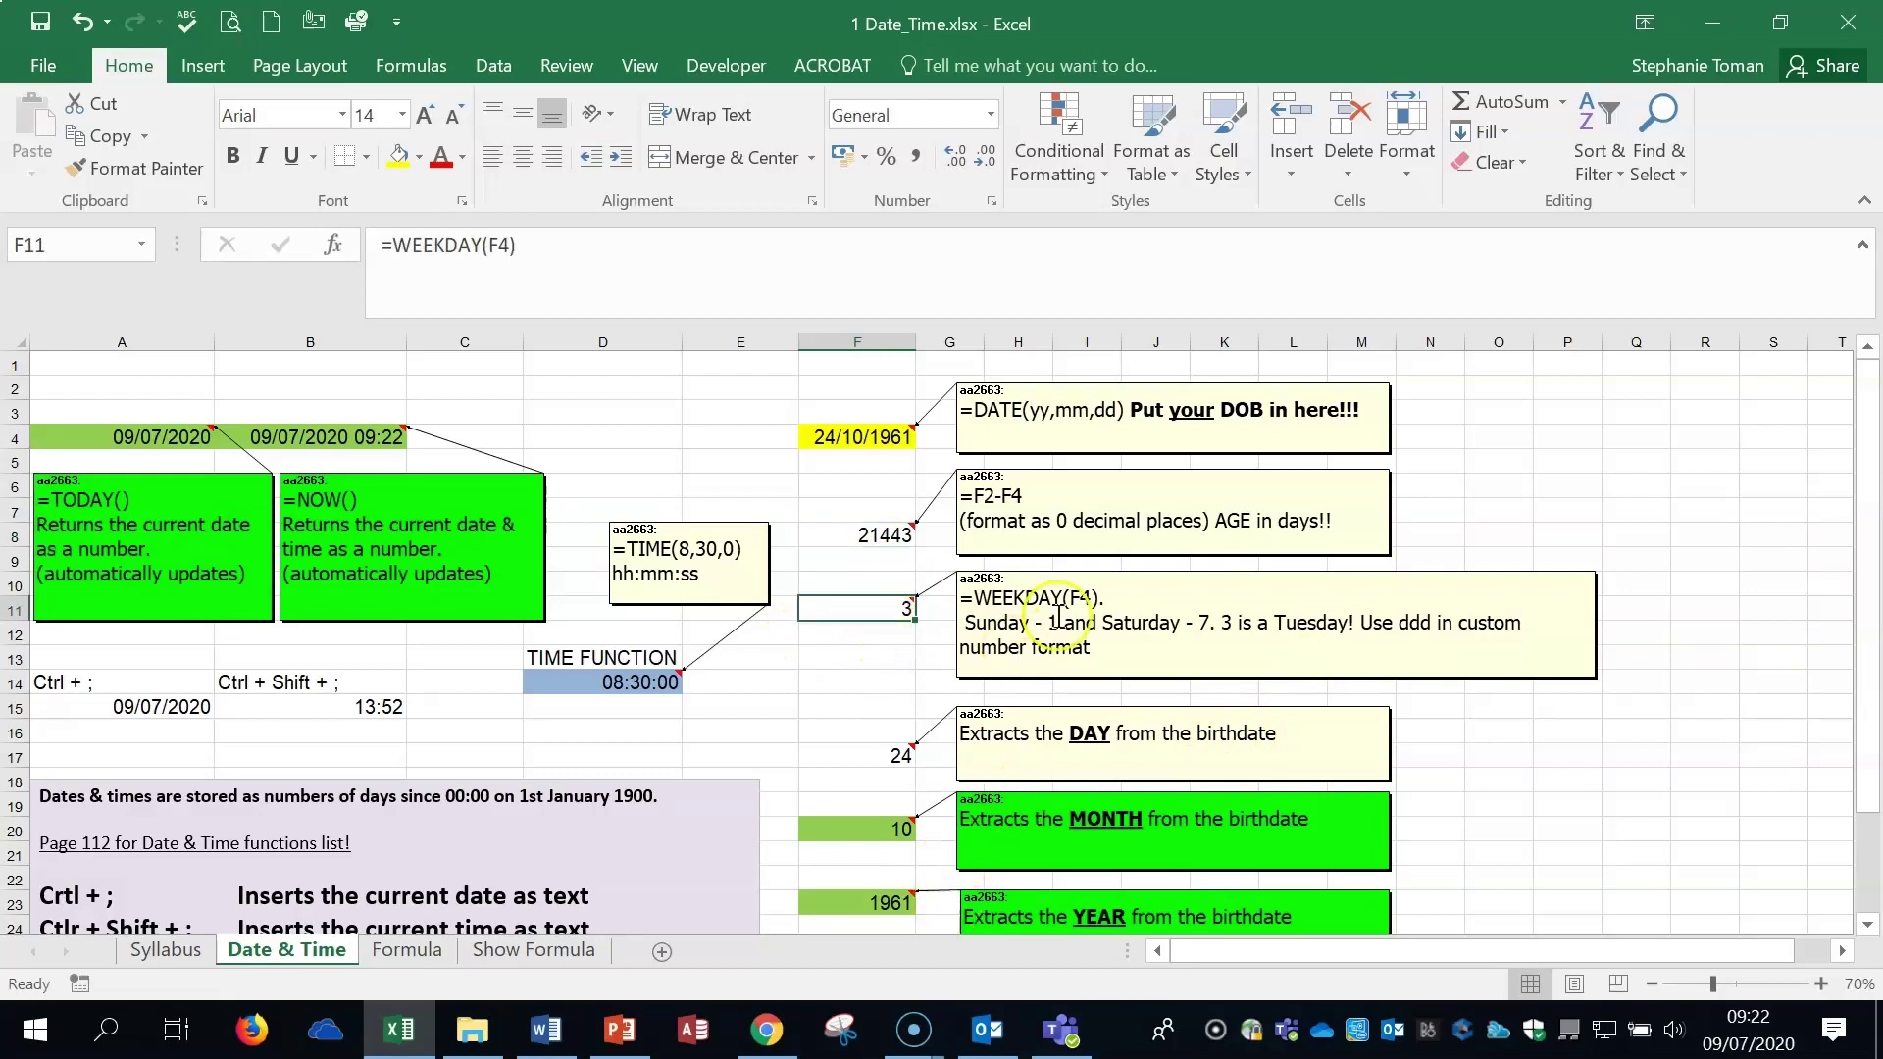
double_click(886, 606)
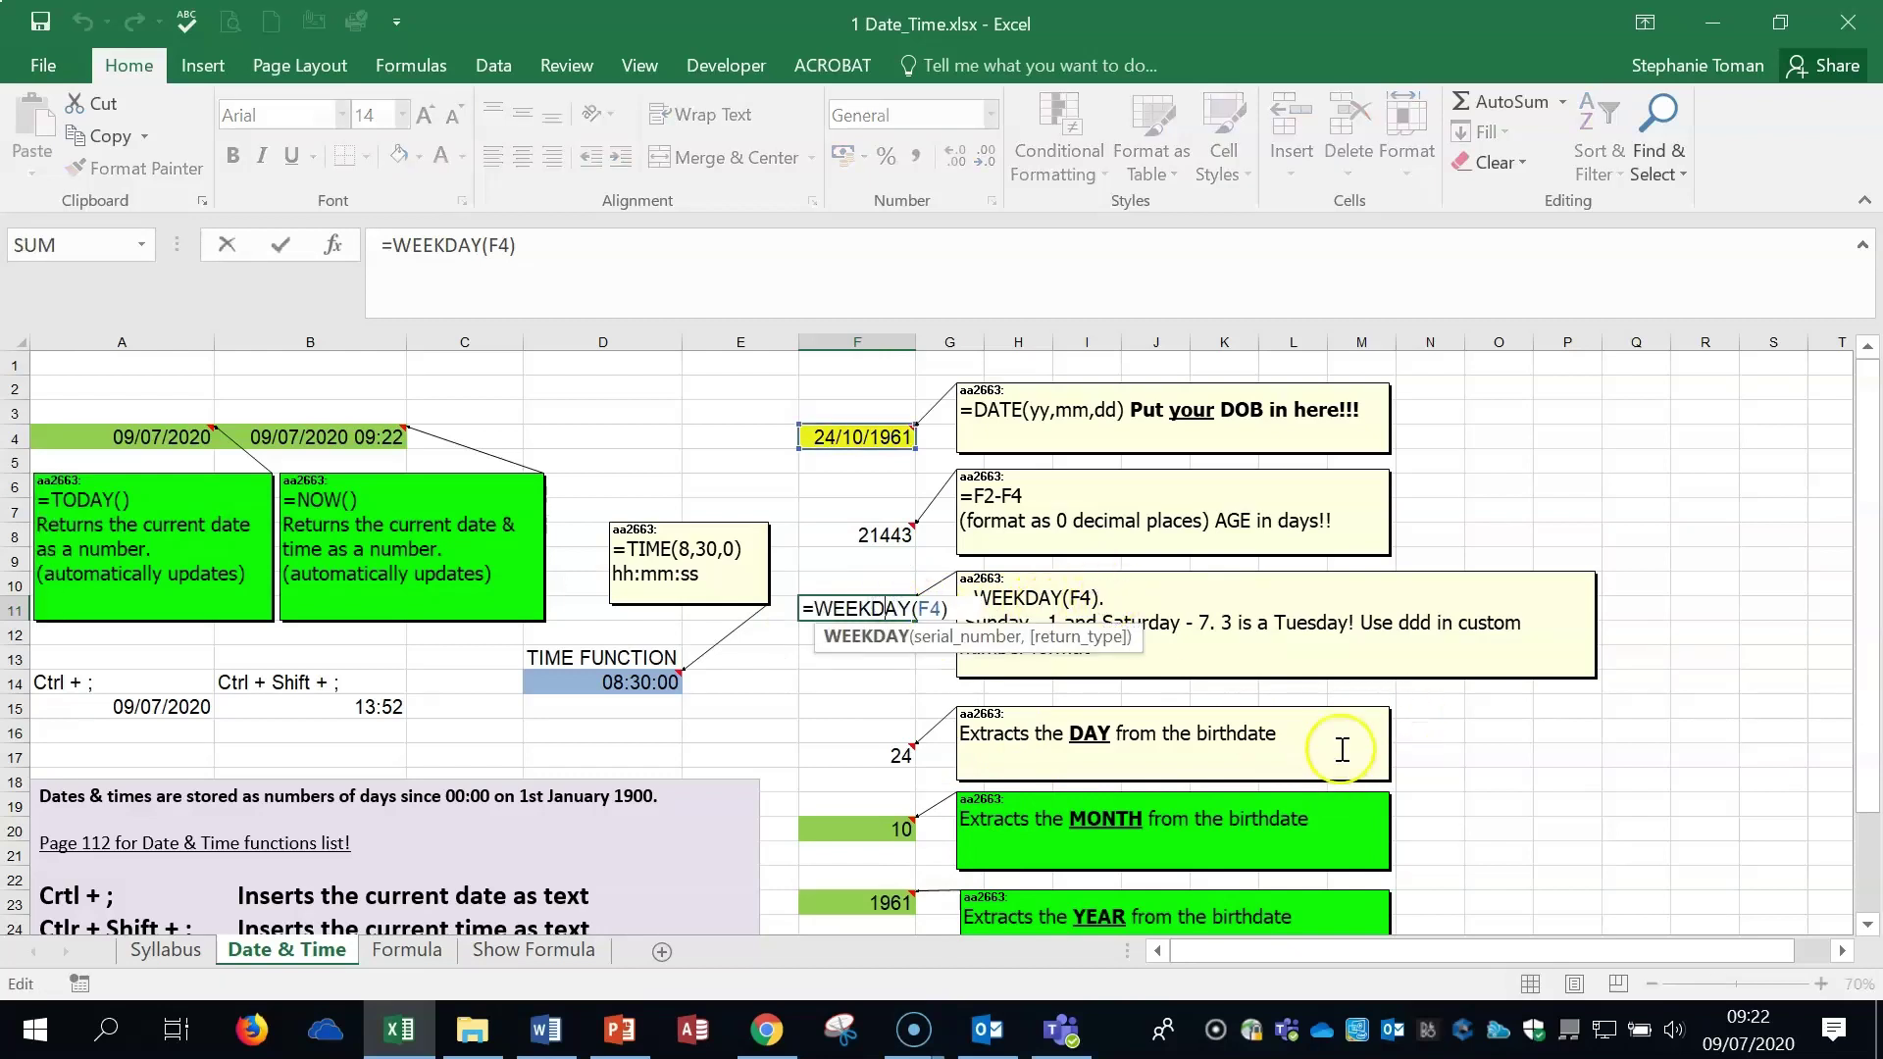
click(1208, 624)
- Apply the custom number format ddd to the WEEKDAY result in F11
click(883, 606)
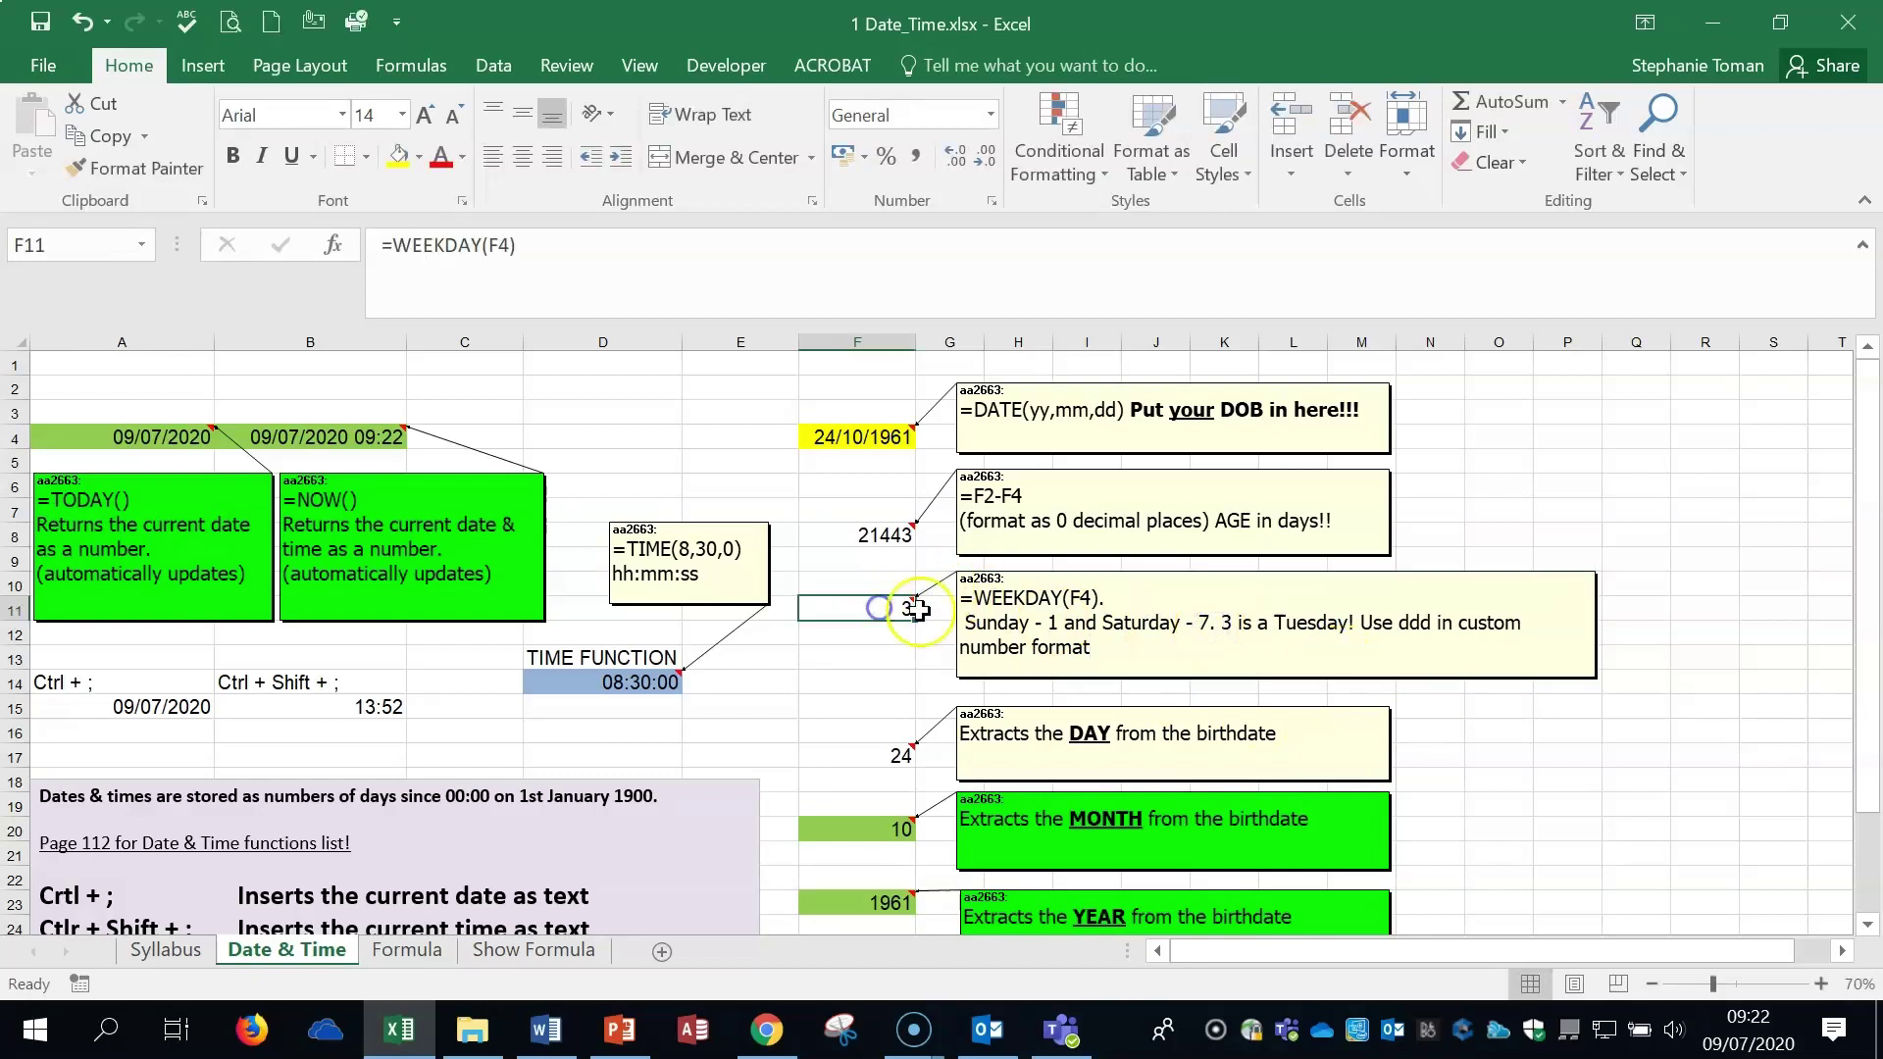
right_click(846, 608)
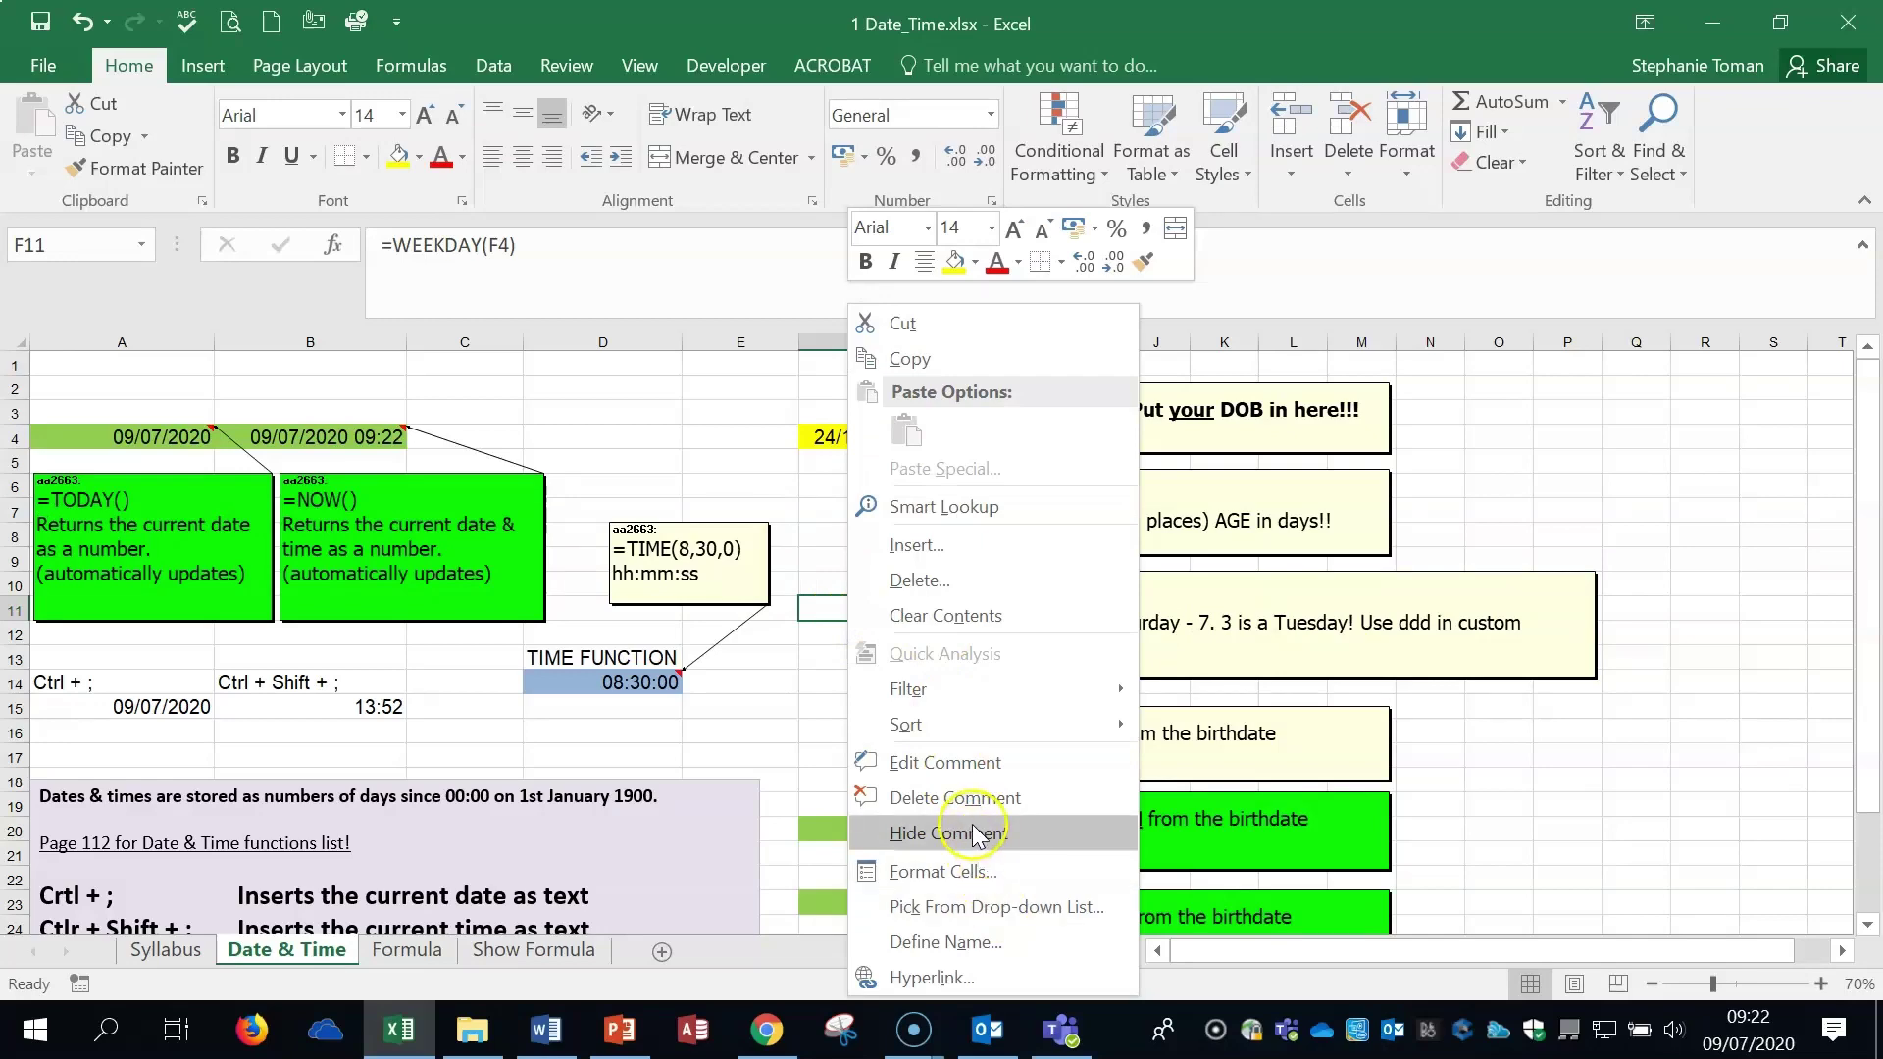
click(956, 872)
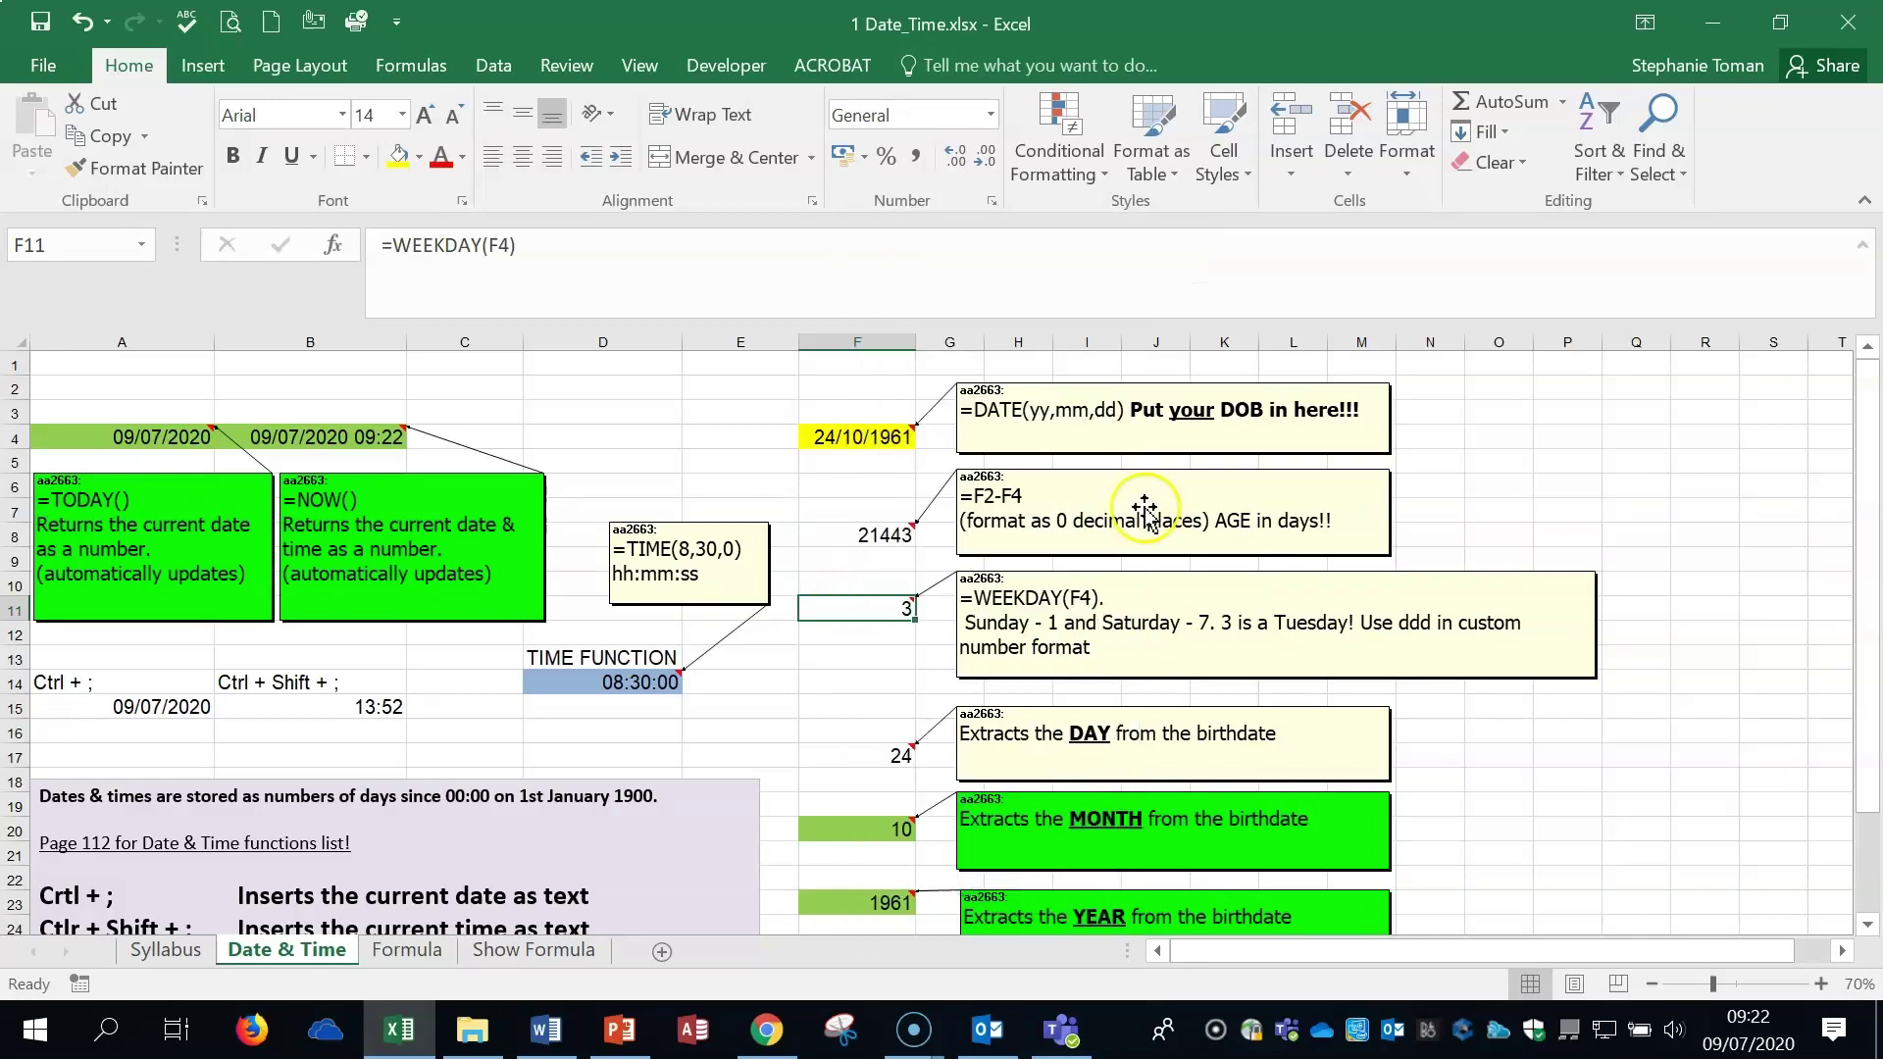
drag(853, 292, 1284, 234)
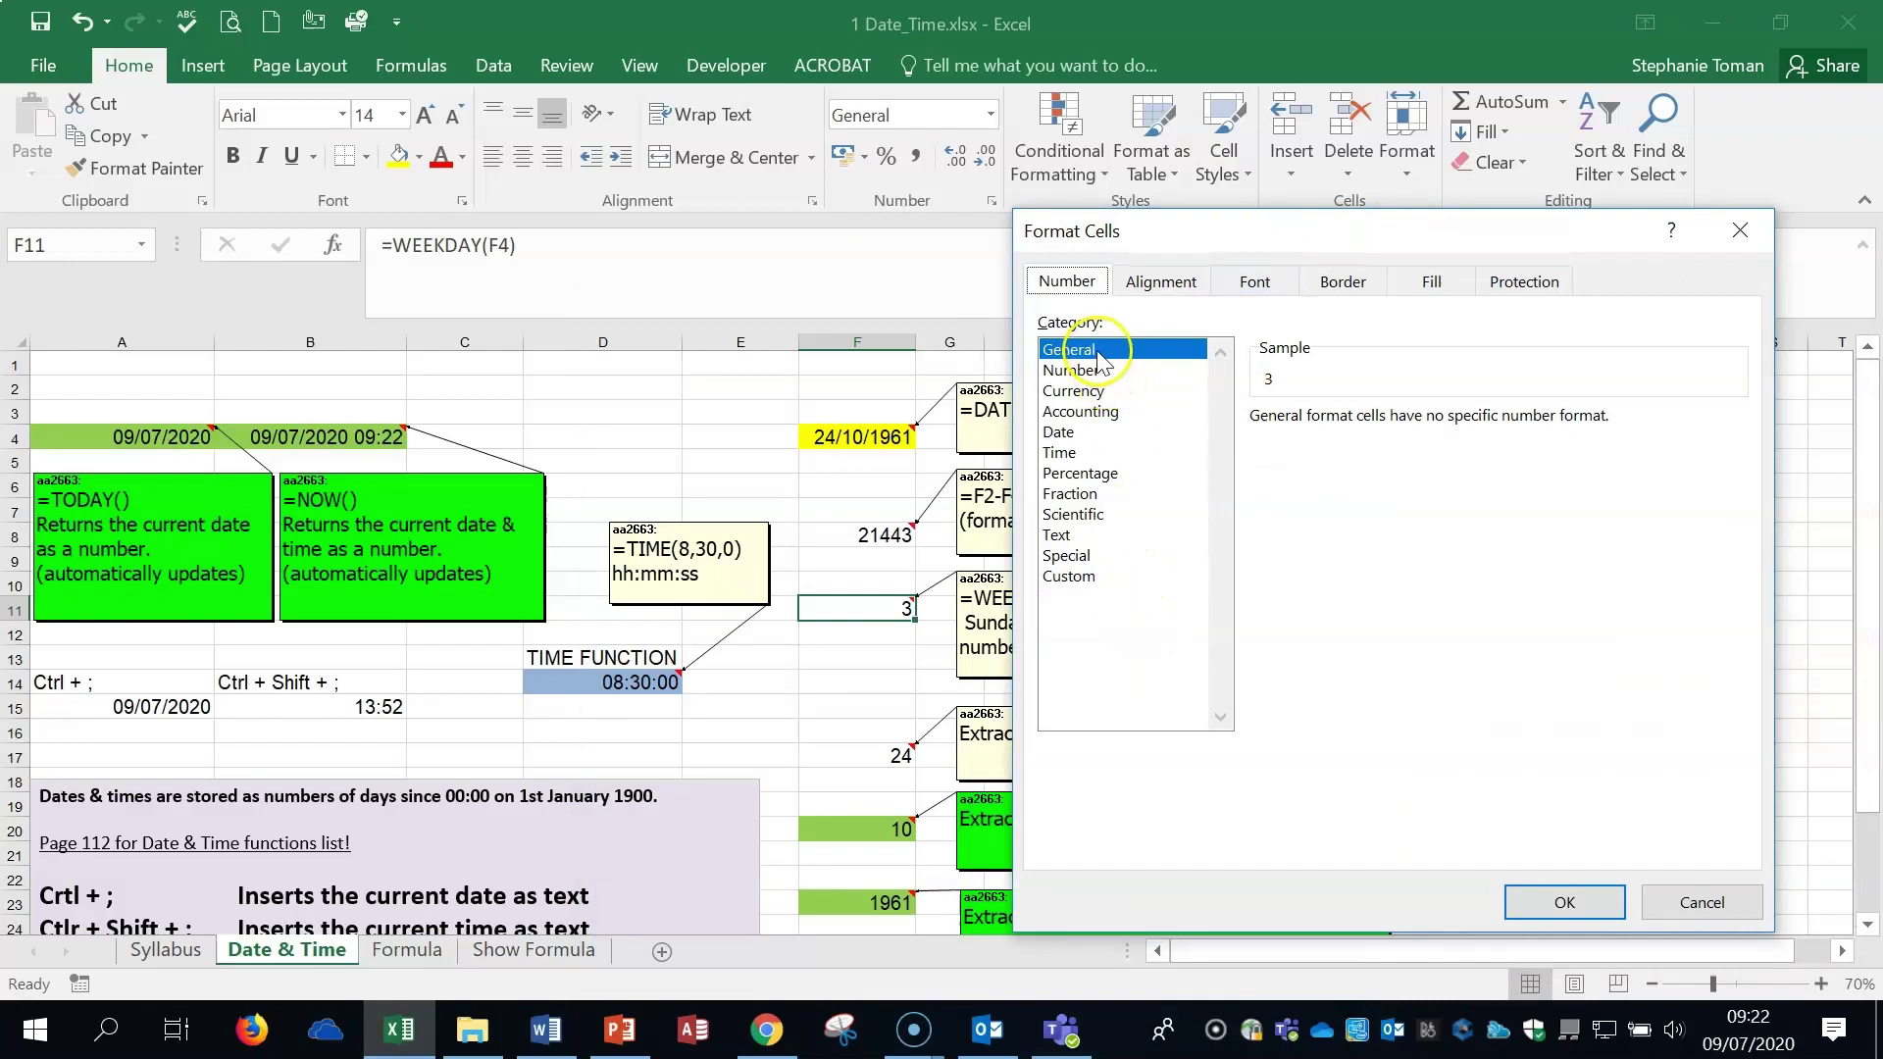
click(1089, 578)
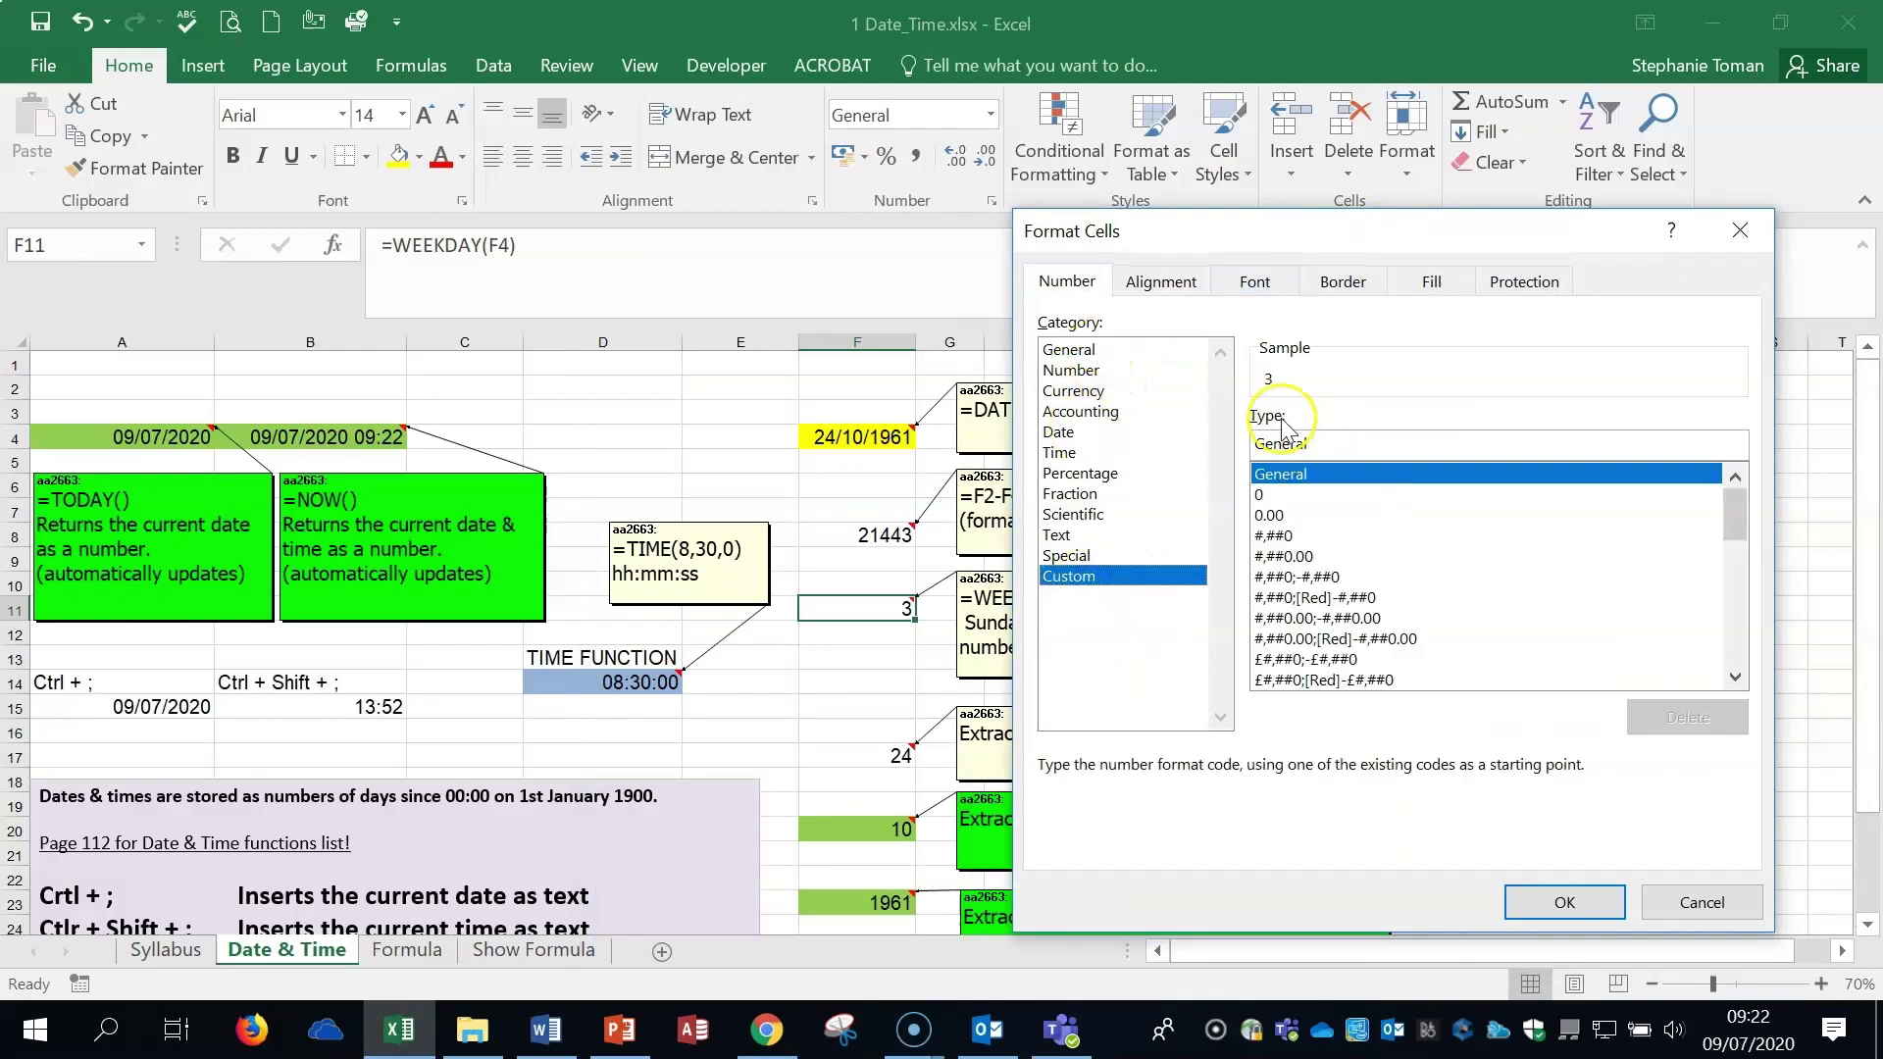
drag(1255, 444, 1331, 439)
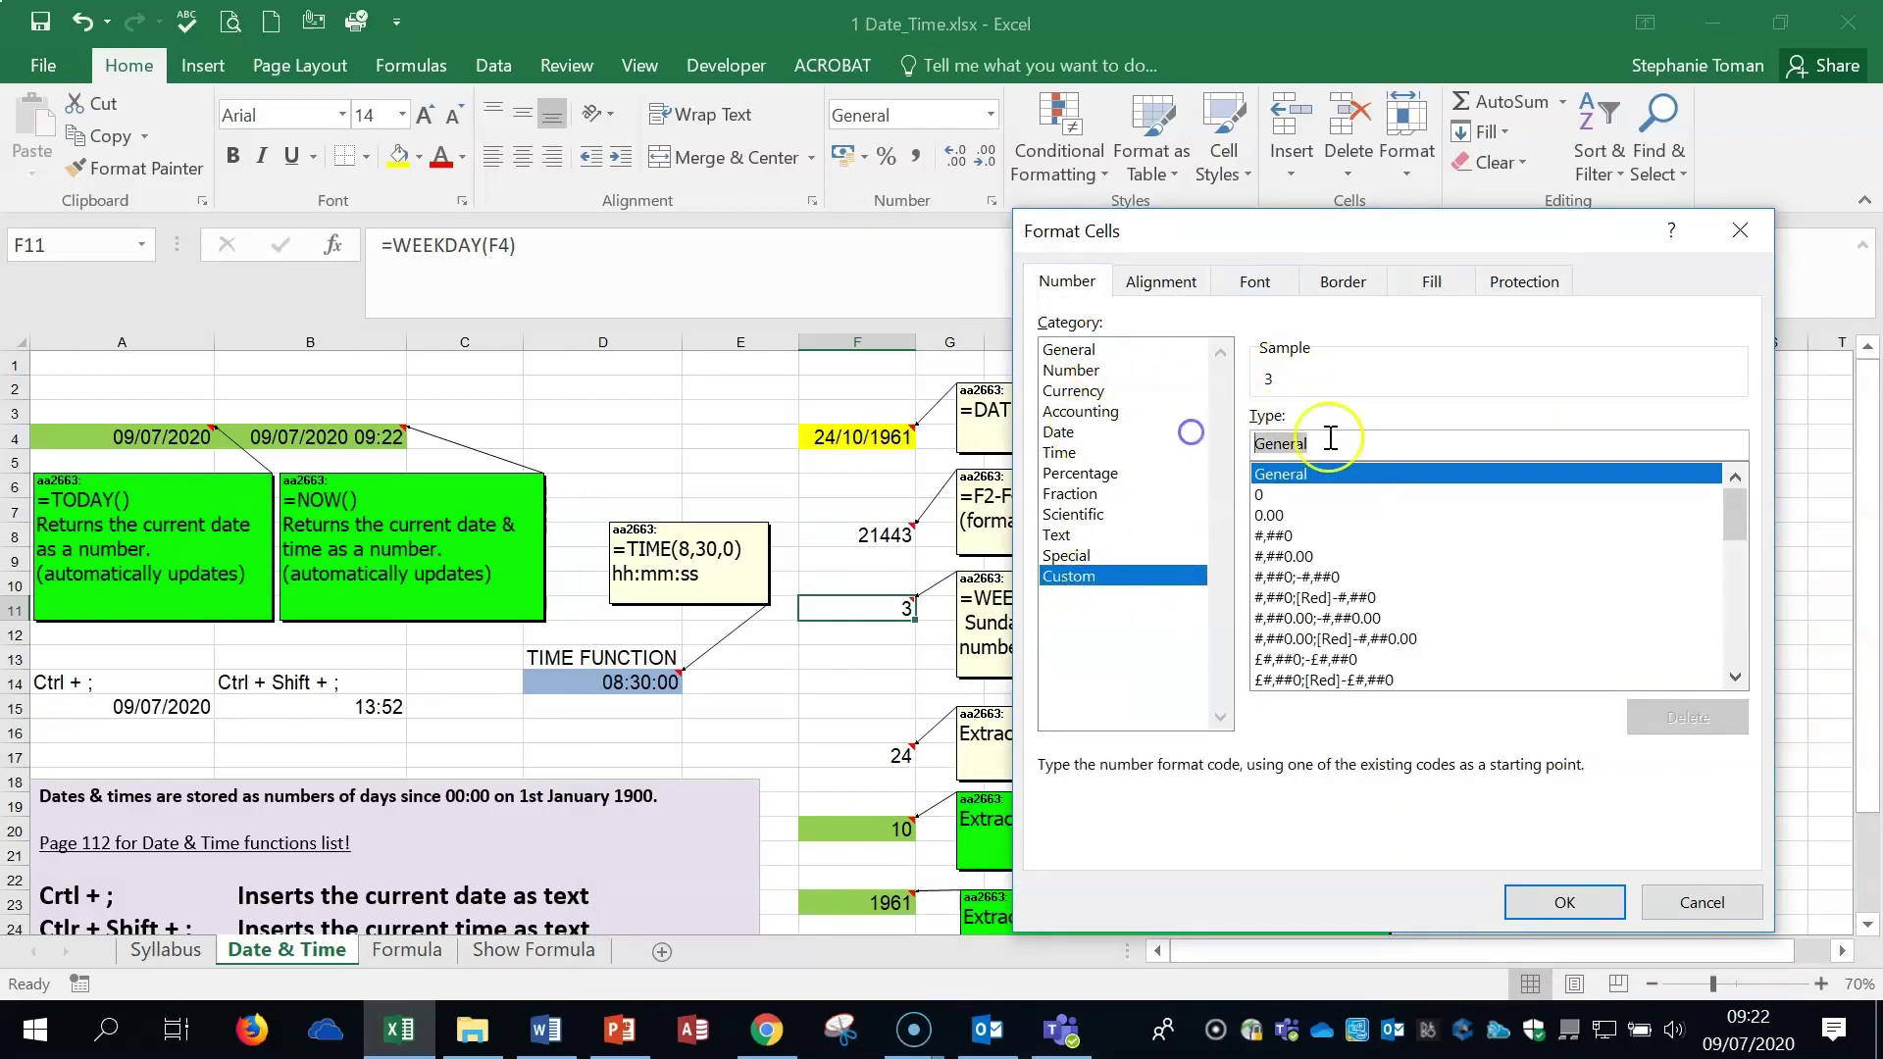
text(ddd)
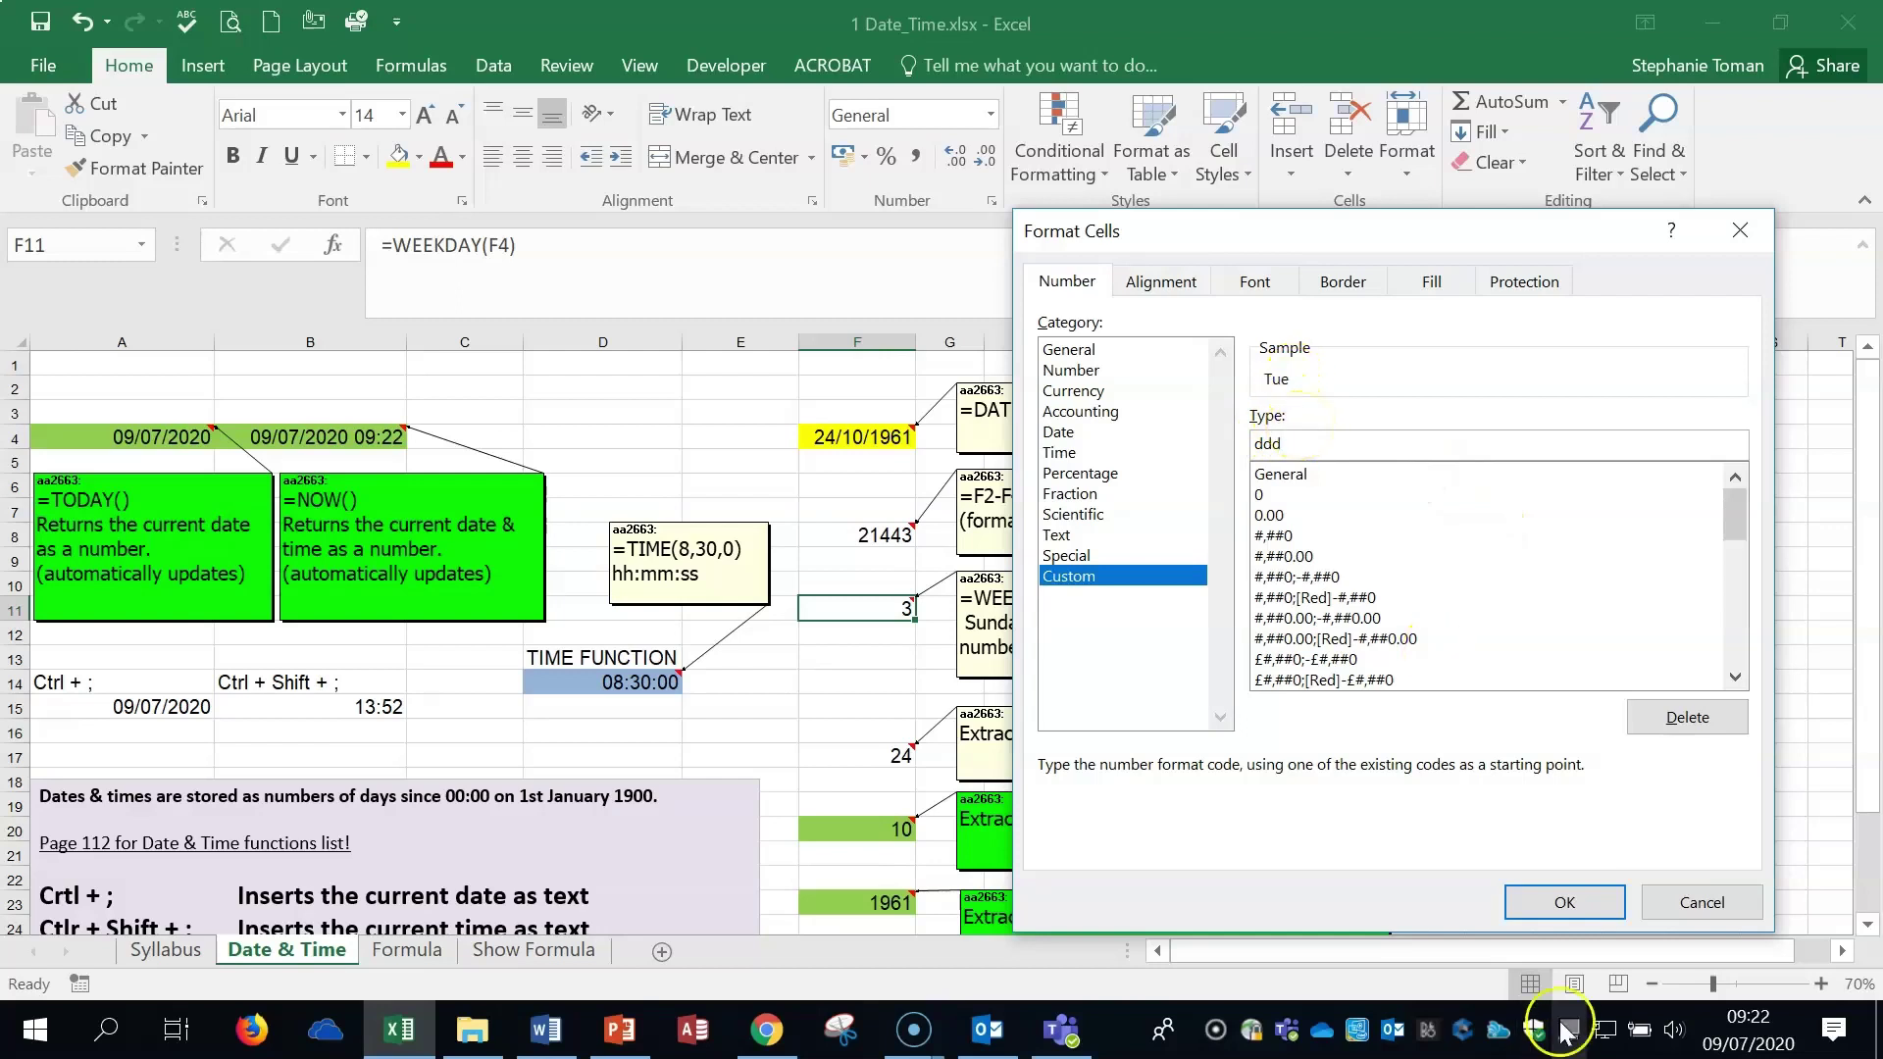
click(1555, 897)
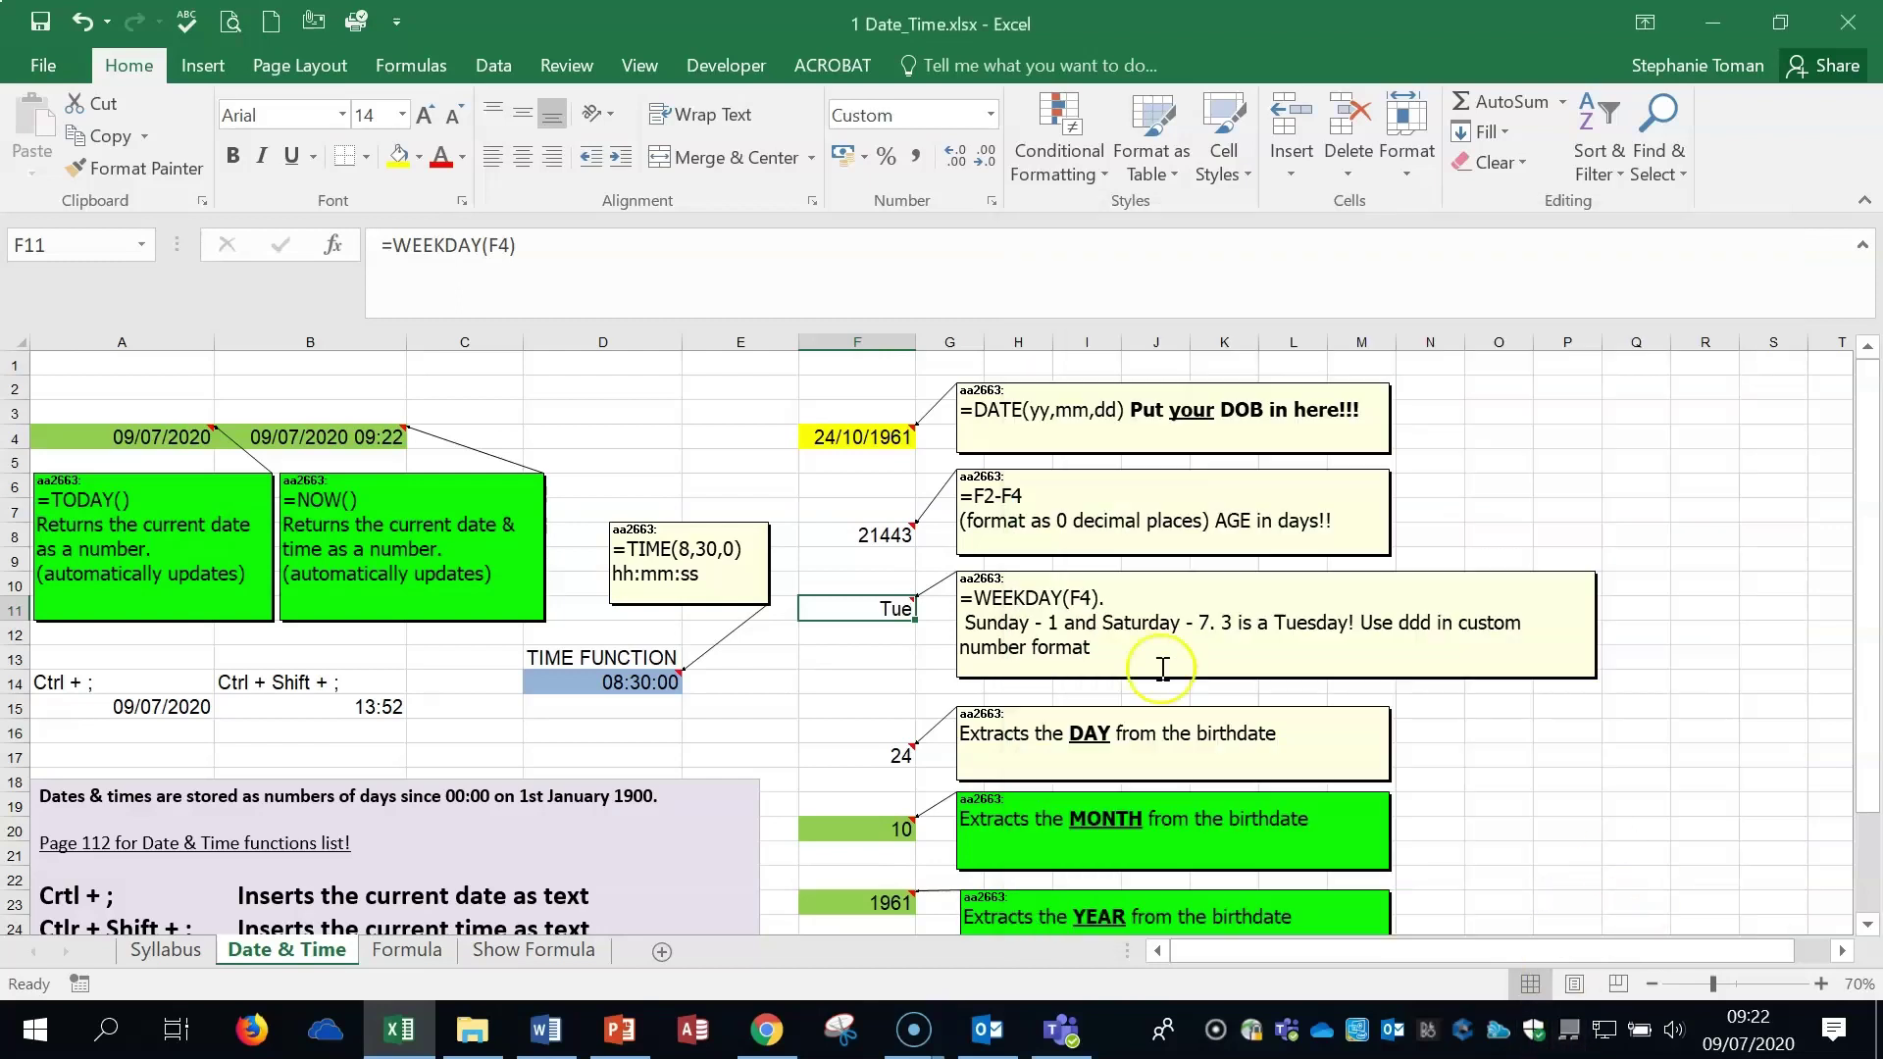
- Extend the custom number format of cell F11 to dddd for the full weekday name
right_click(871, 613)
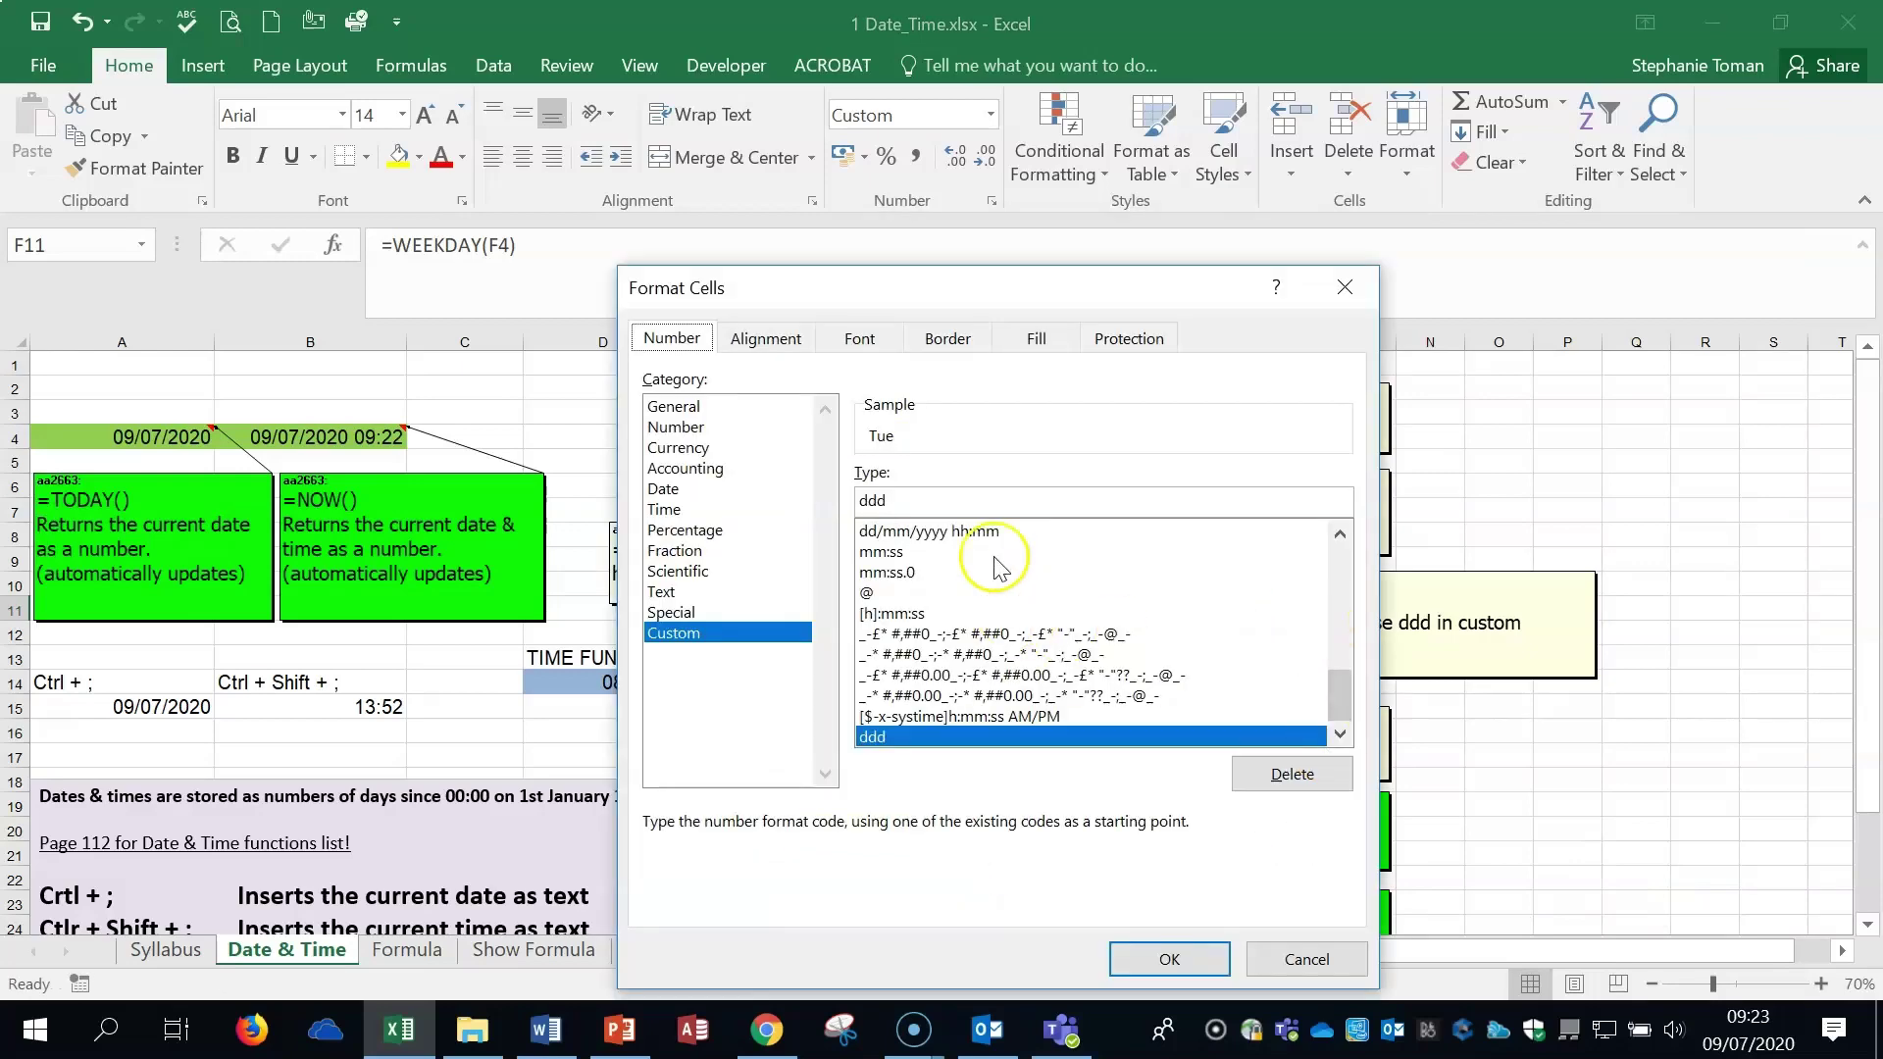
click(907, 503)
text(d)
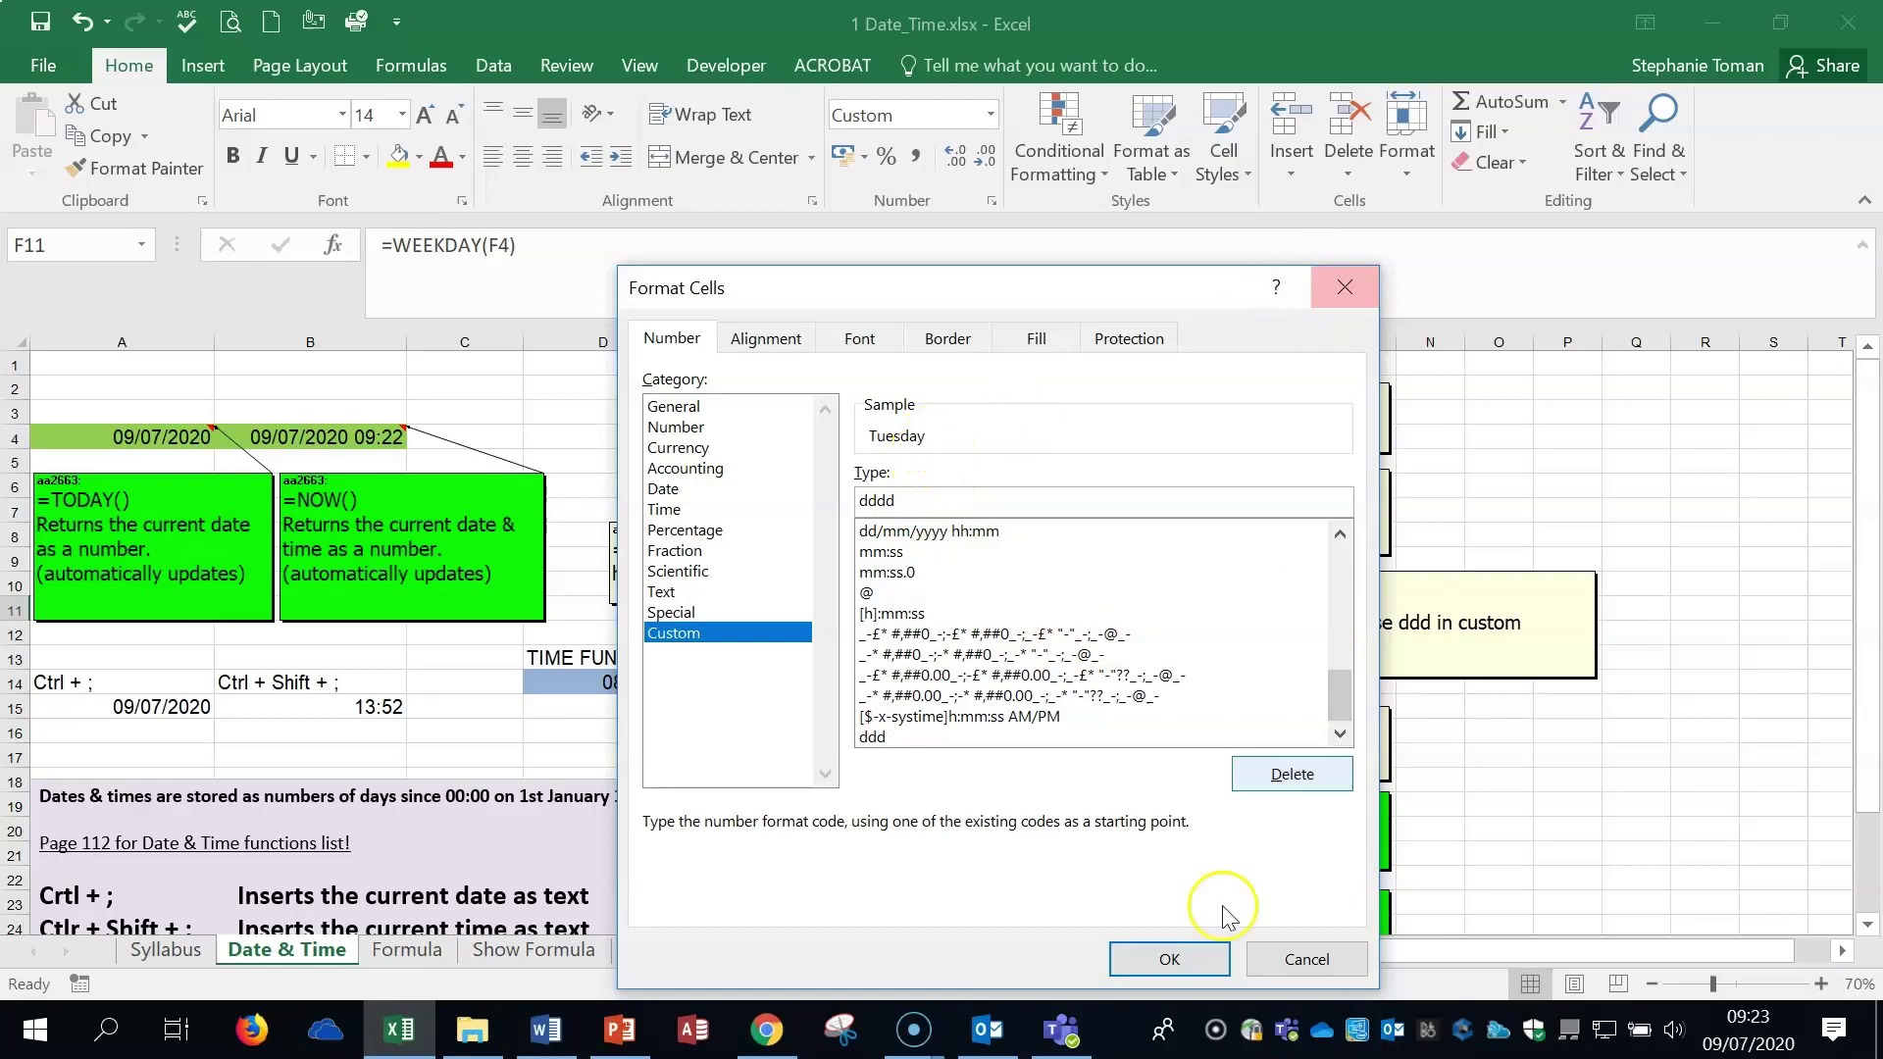
click(1167, 957)
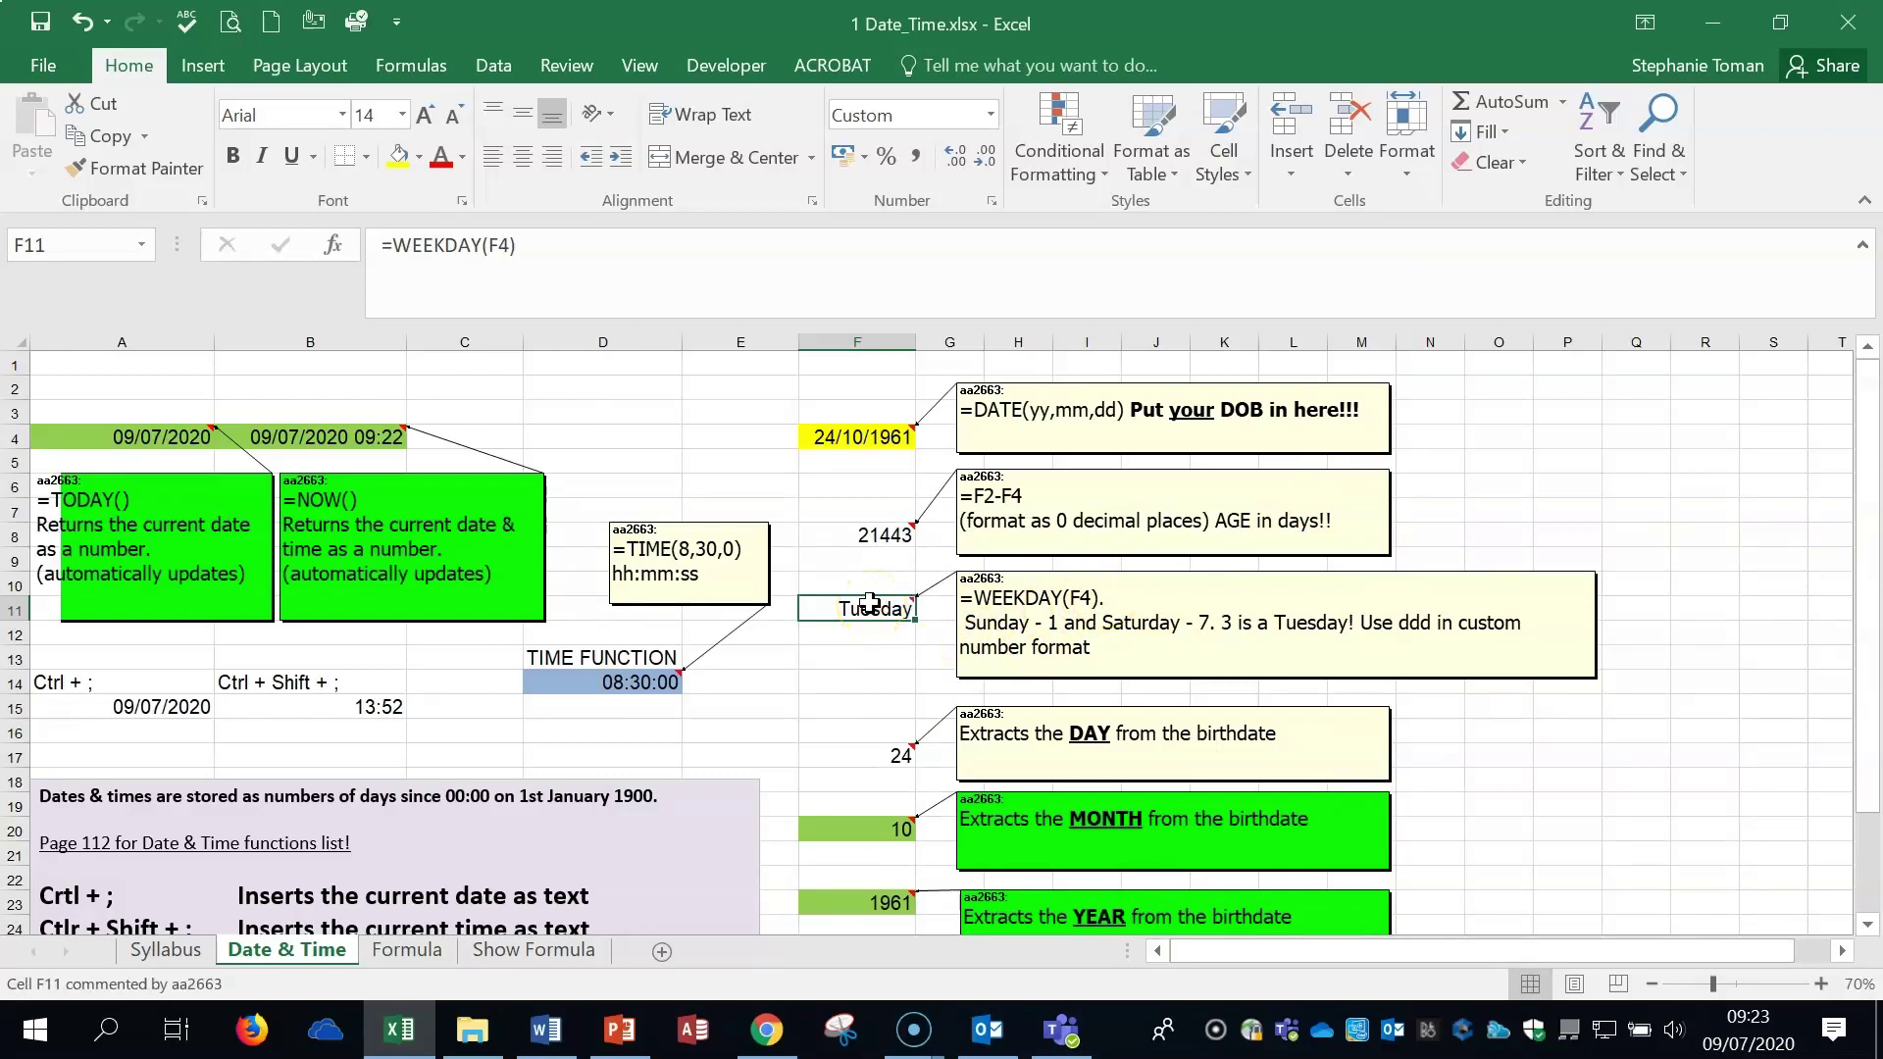
- Inspect the DAY formula in F17 in edit mode and the MONTH formula in F20
click(1583, 835)
scroll(1587, 839, down, 1)
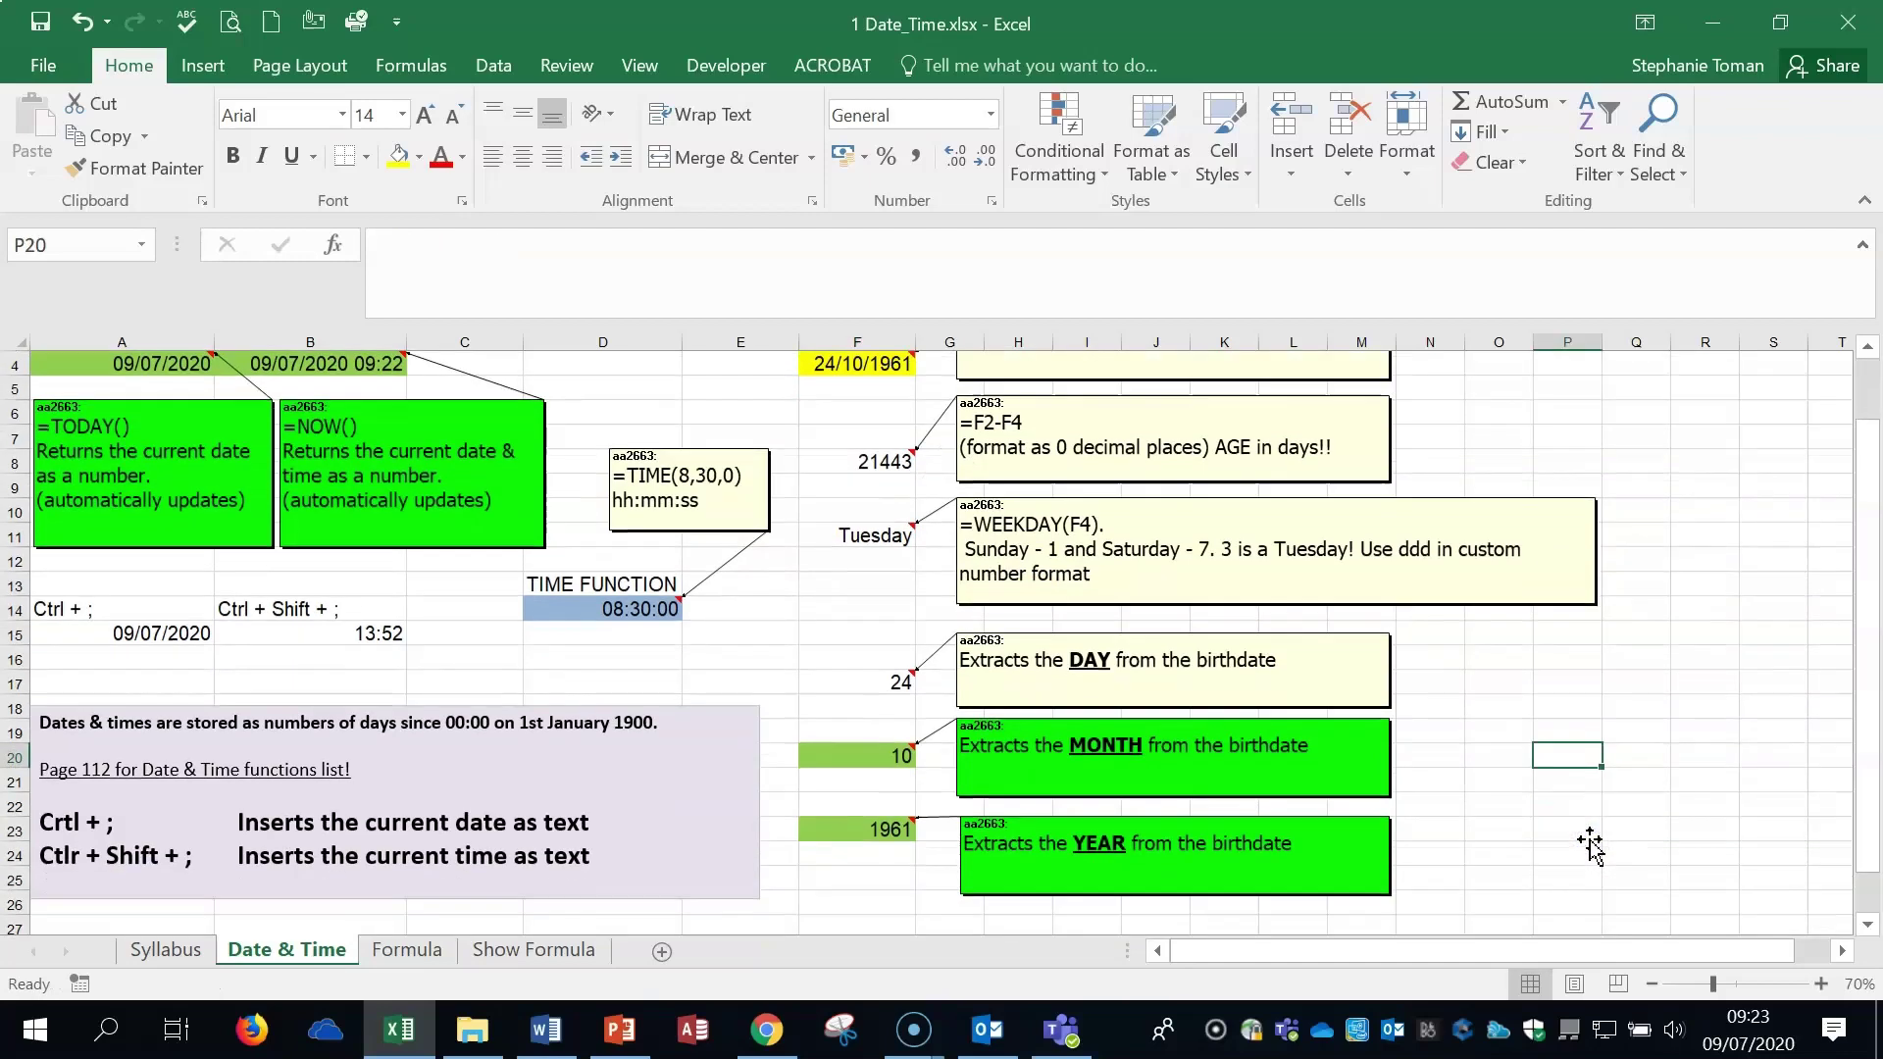
double_click(887, 686)
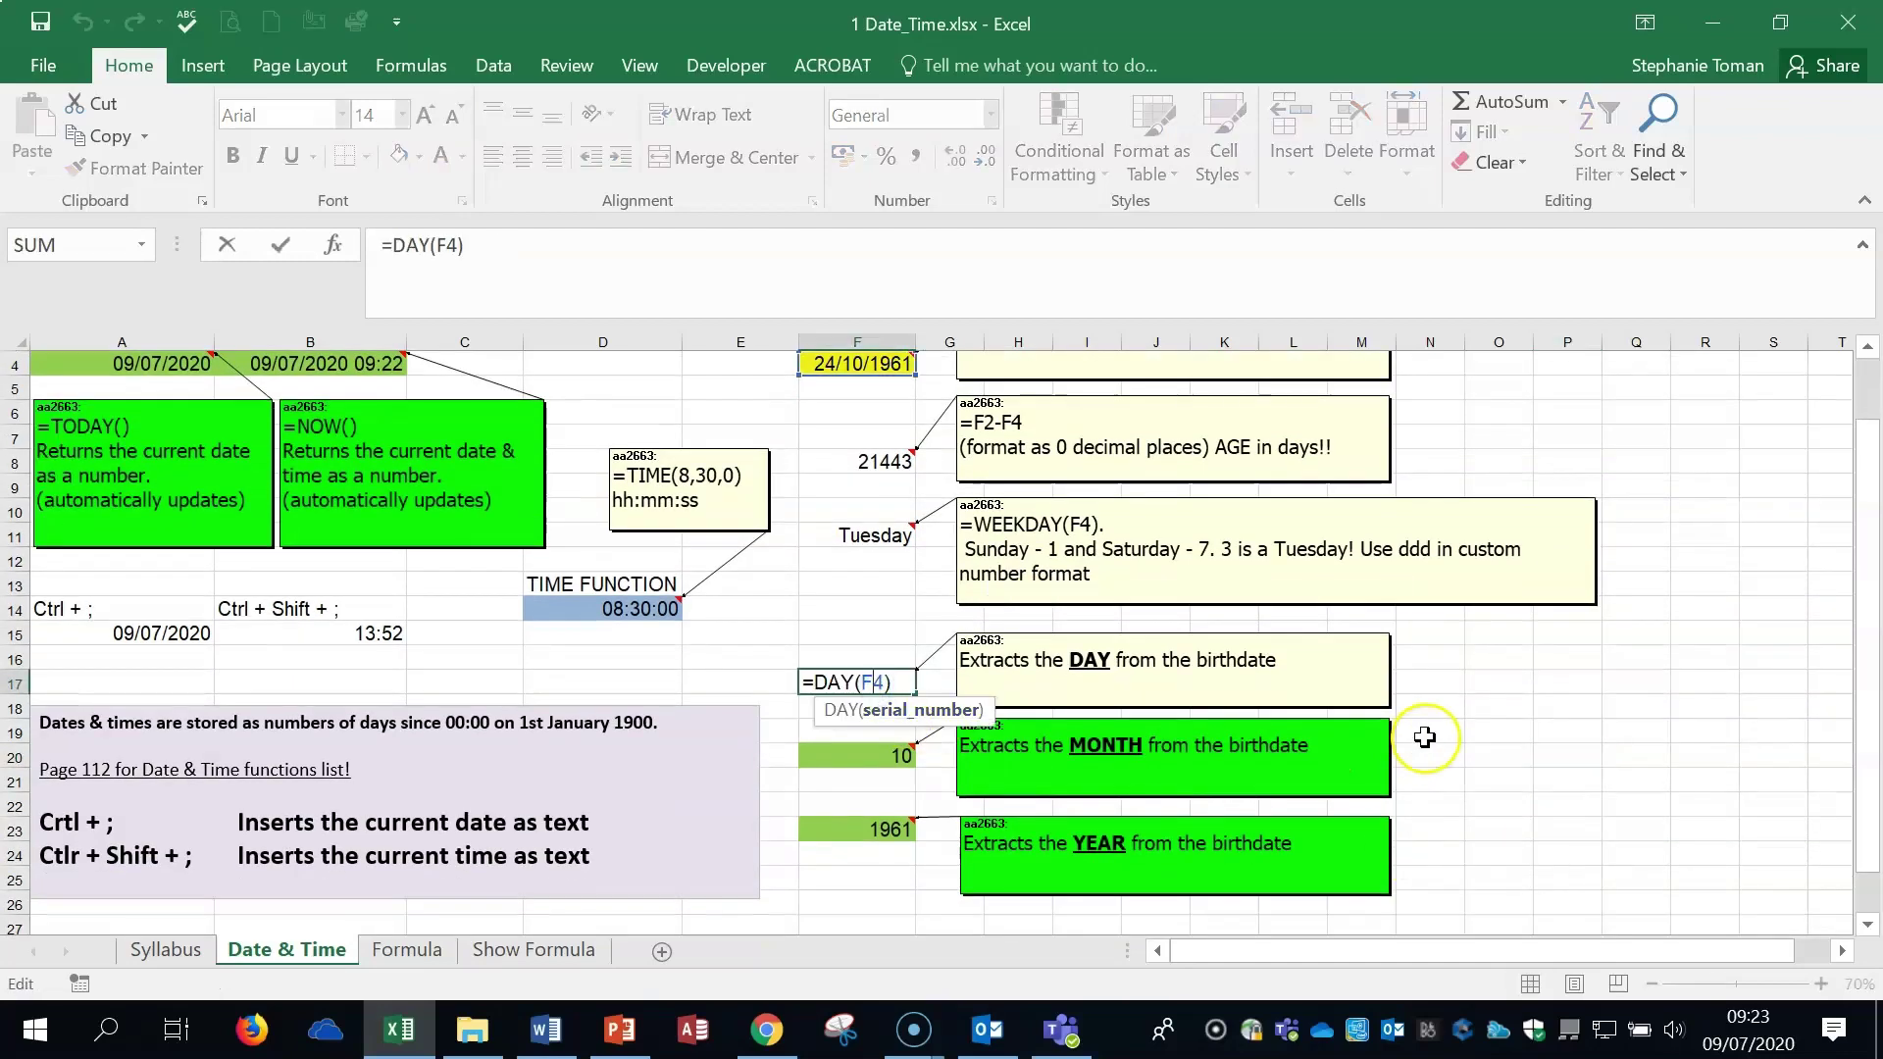
click(1451, 804)
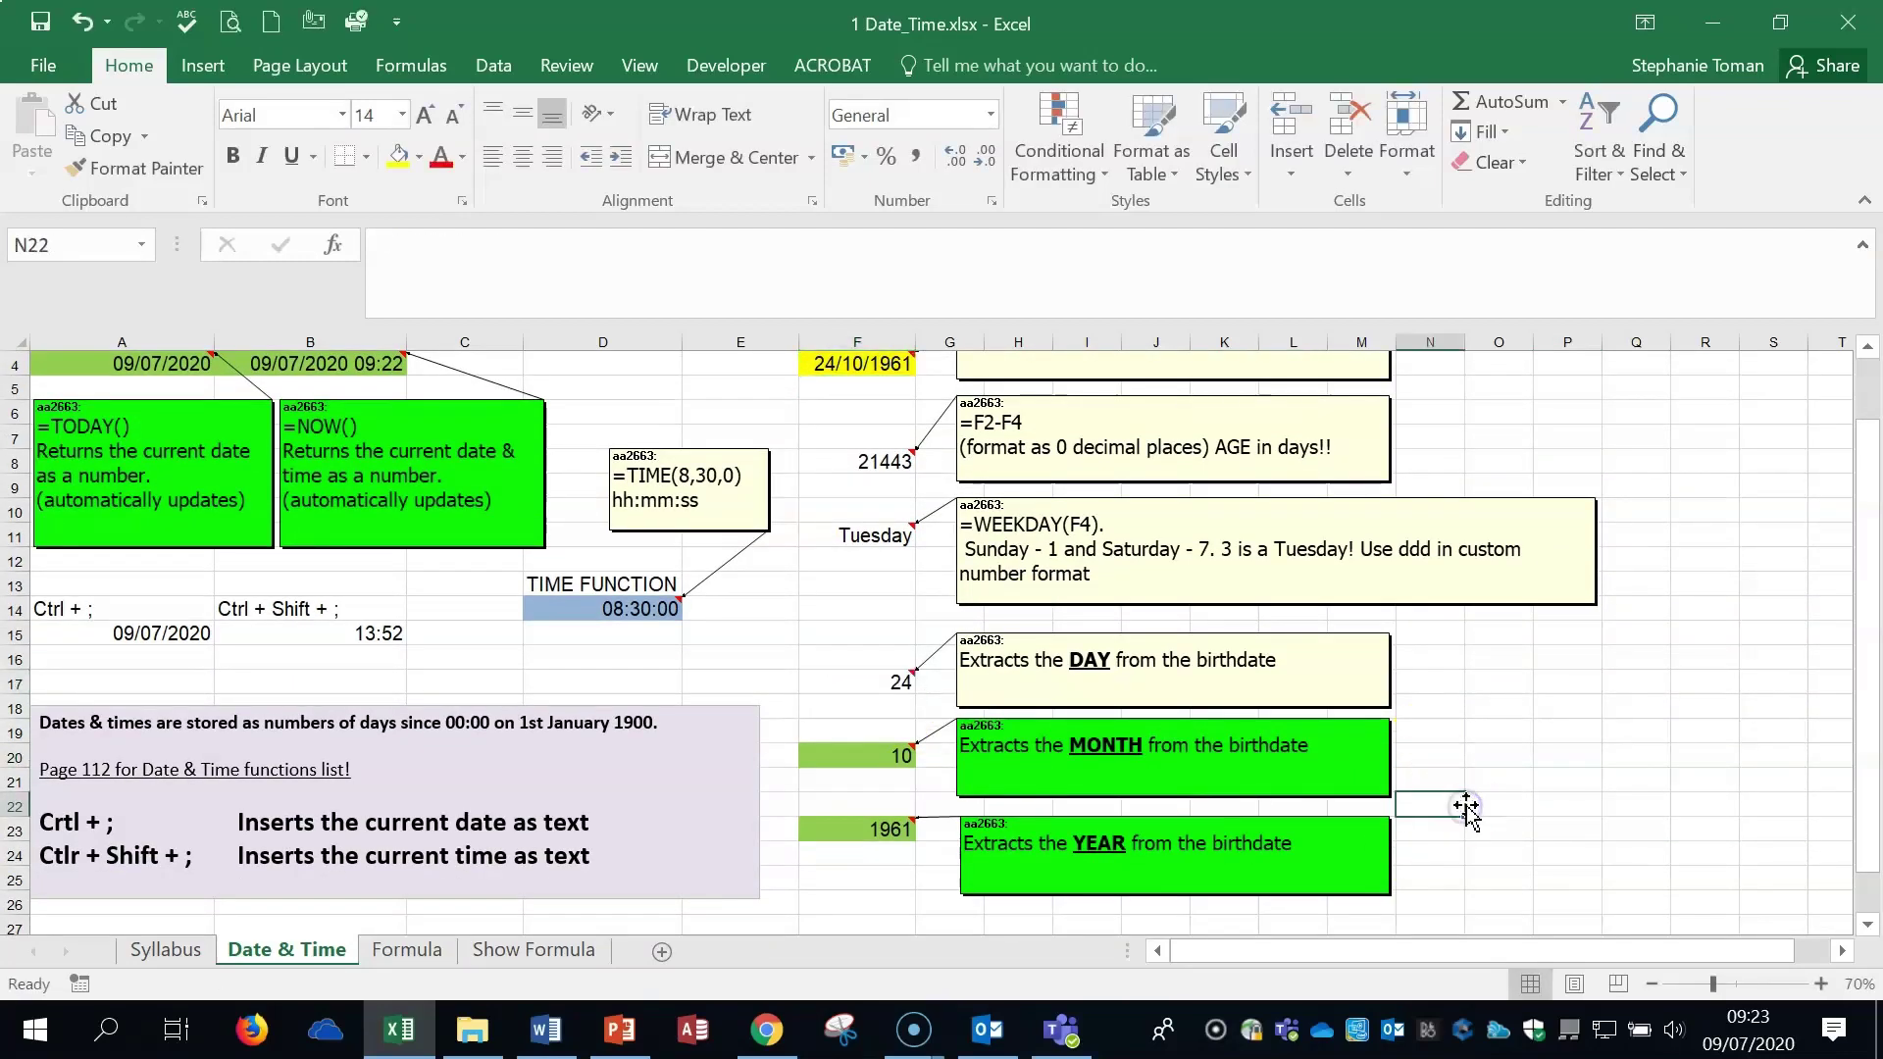
scroll(1462, 803, down, 3)
click(882, 534)
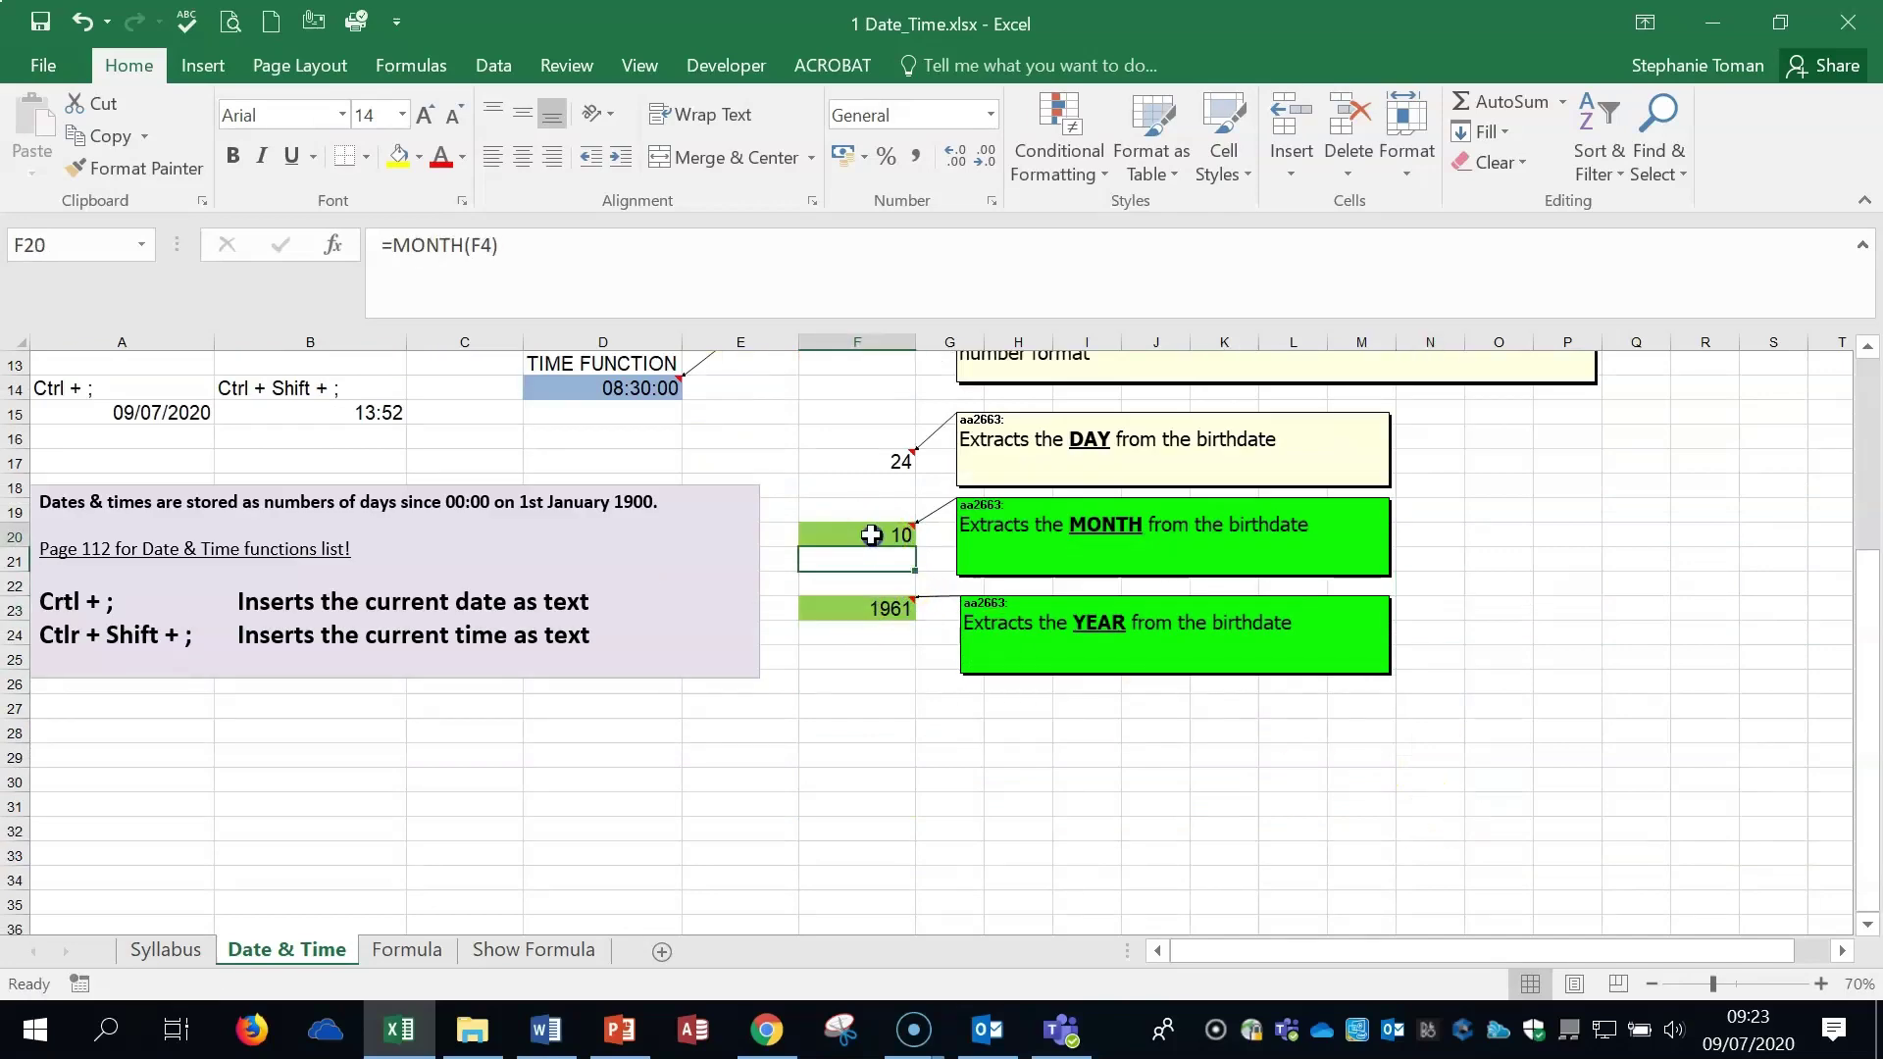
scroll(872, 579, up, 3)
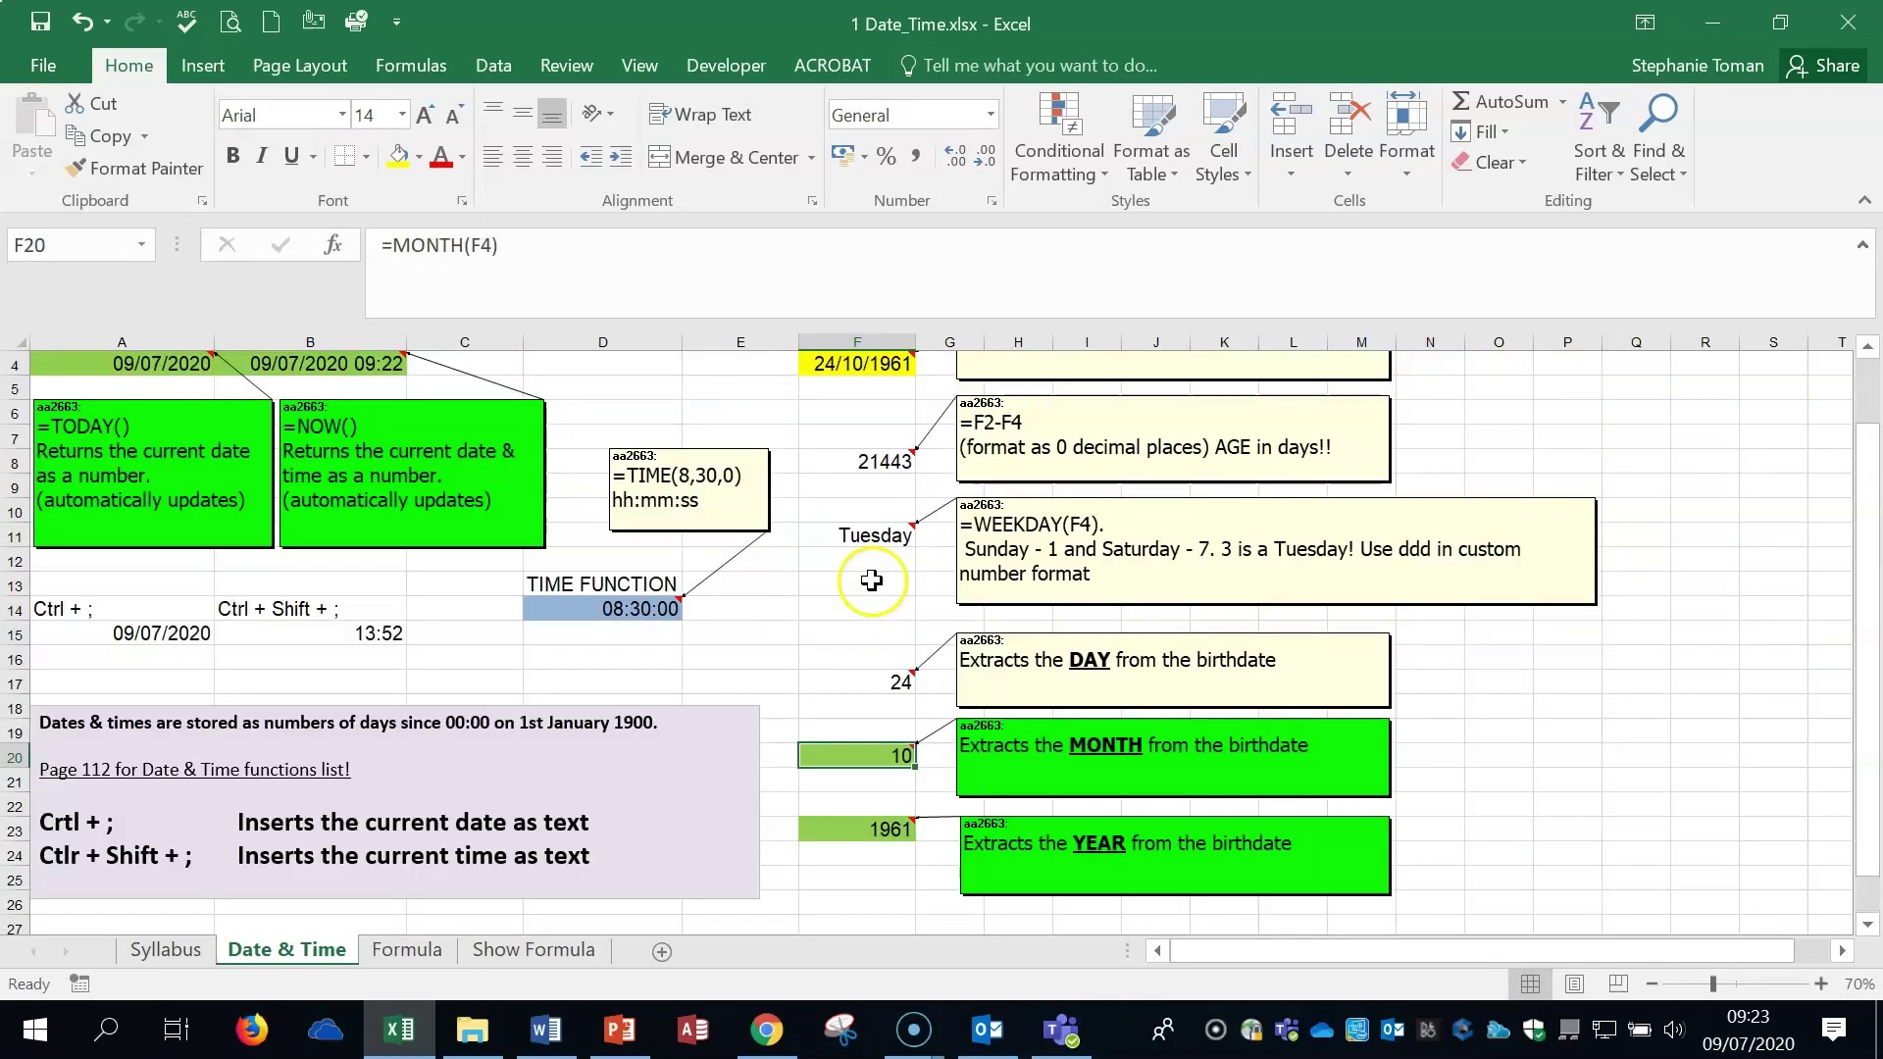
- Review the TODAY formula in A4 against the NOW formula in B4
click(157, 364)
click(272, 366)
click(197, 370)
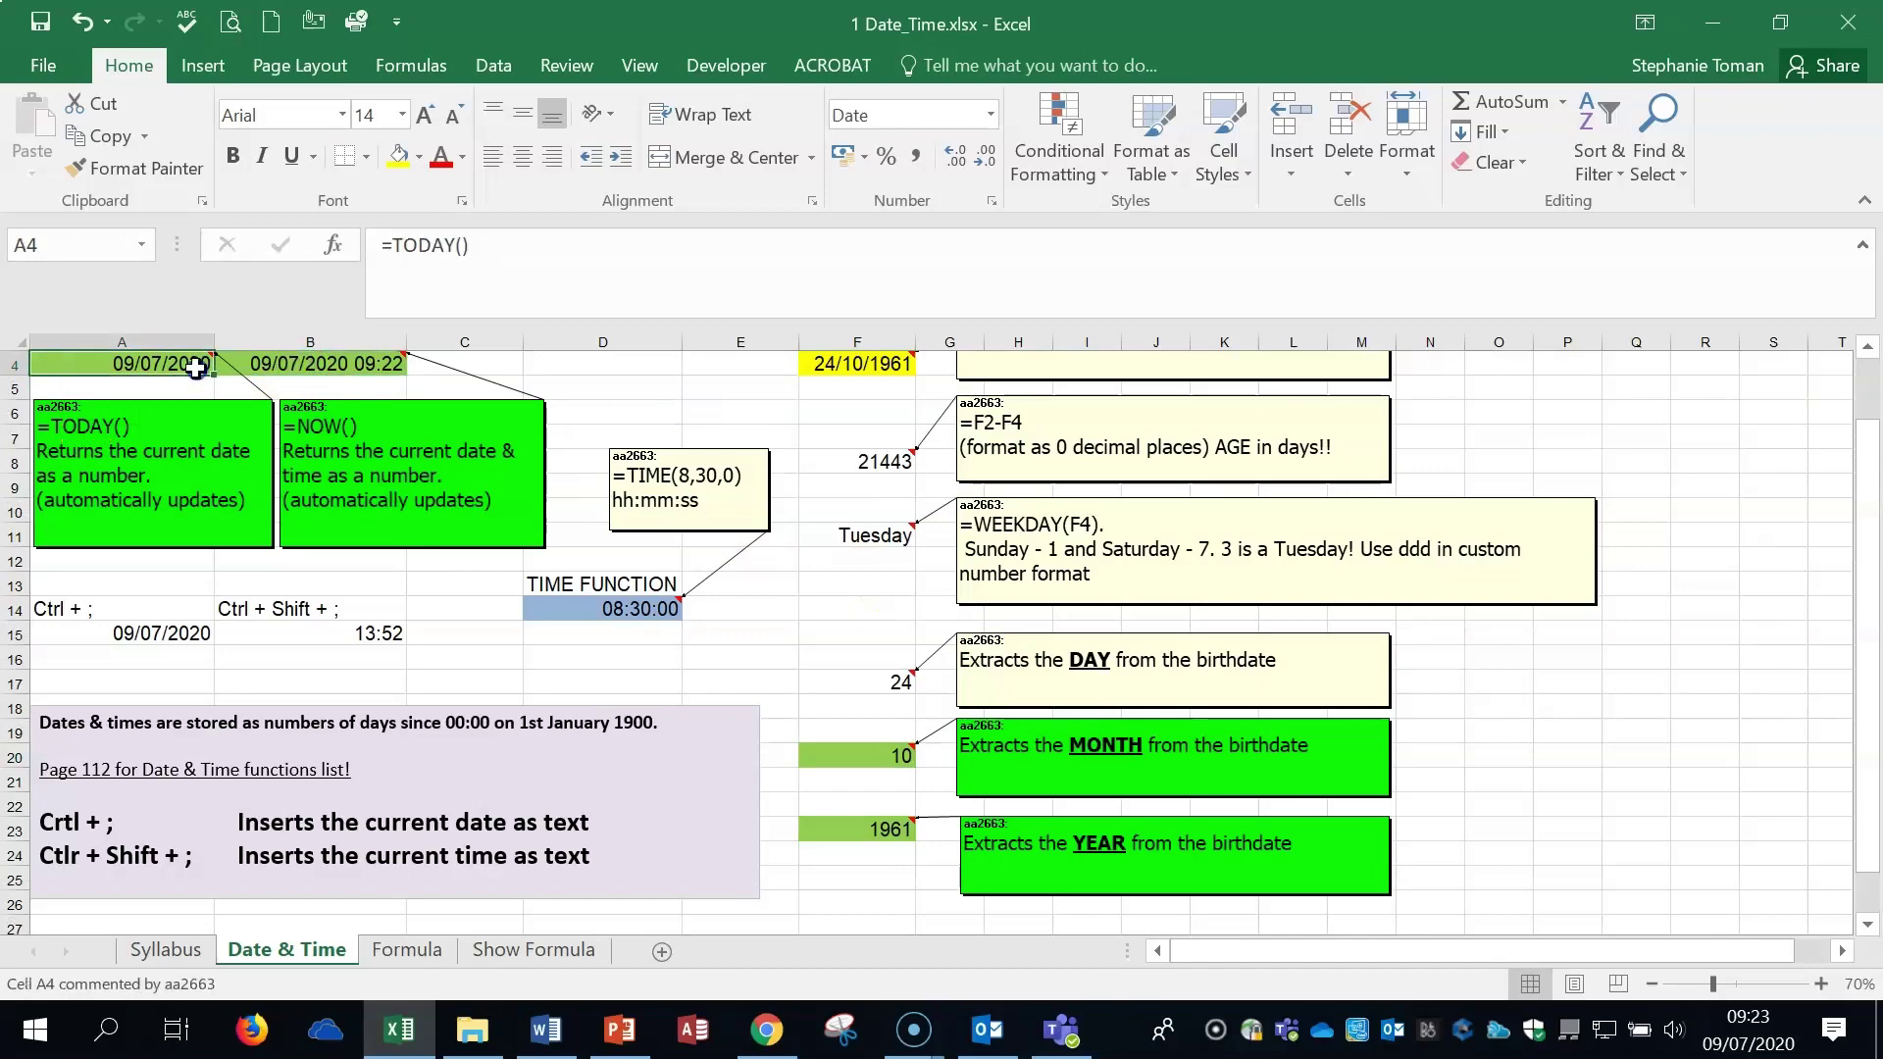
click(297, 363)
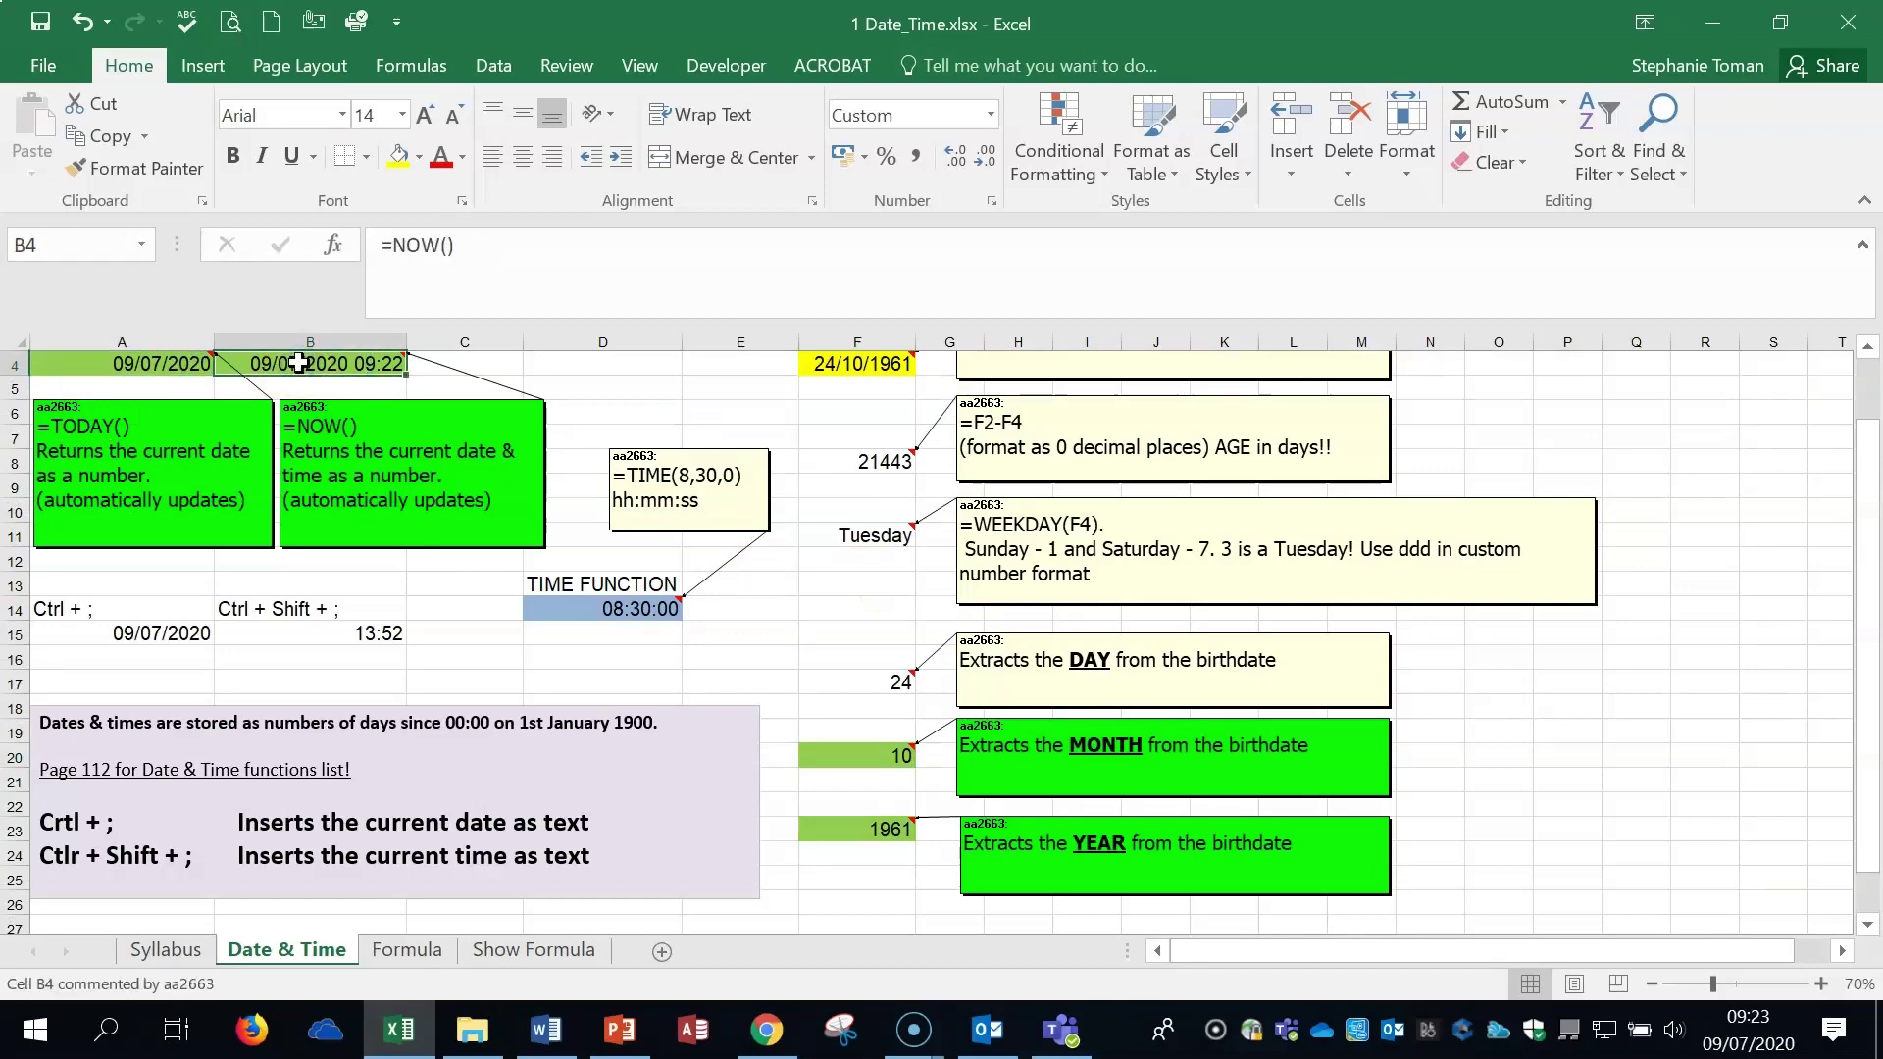
- Inspect the MONTH formula in F20 and the YEAR formula in F23 in edit mode, leaving both without changes
click(1567, 753)
scroll(1567, 751, down, 2)
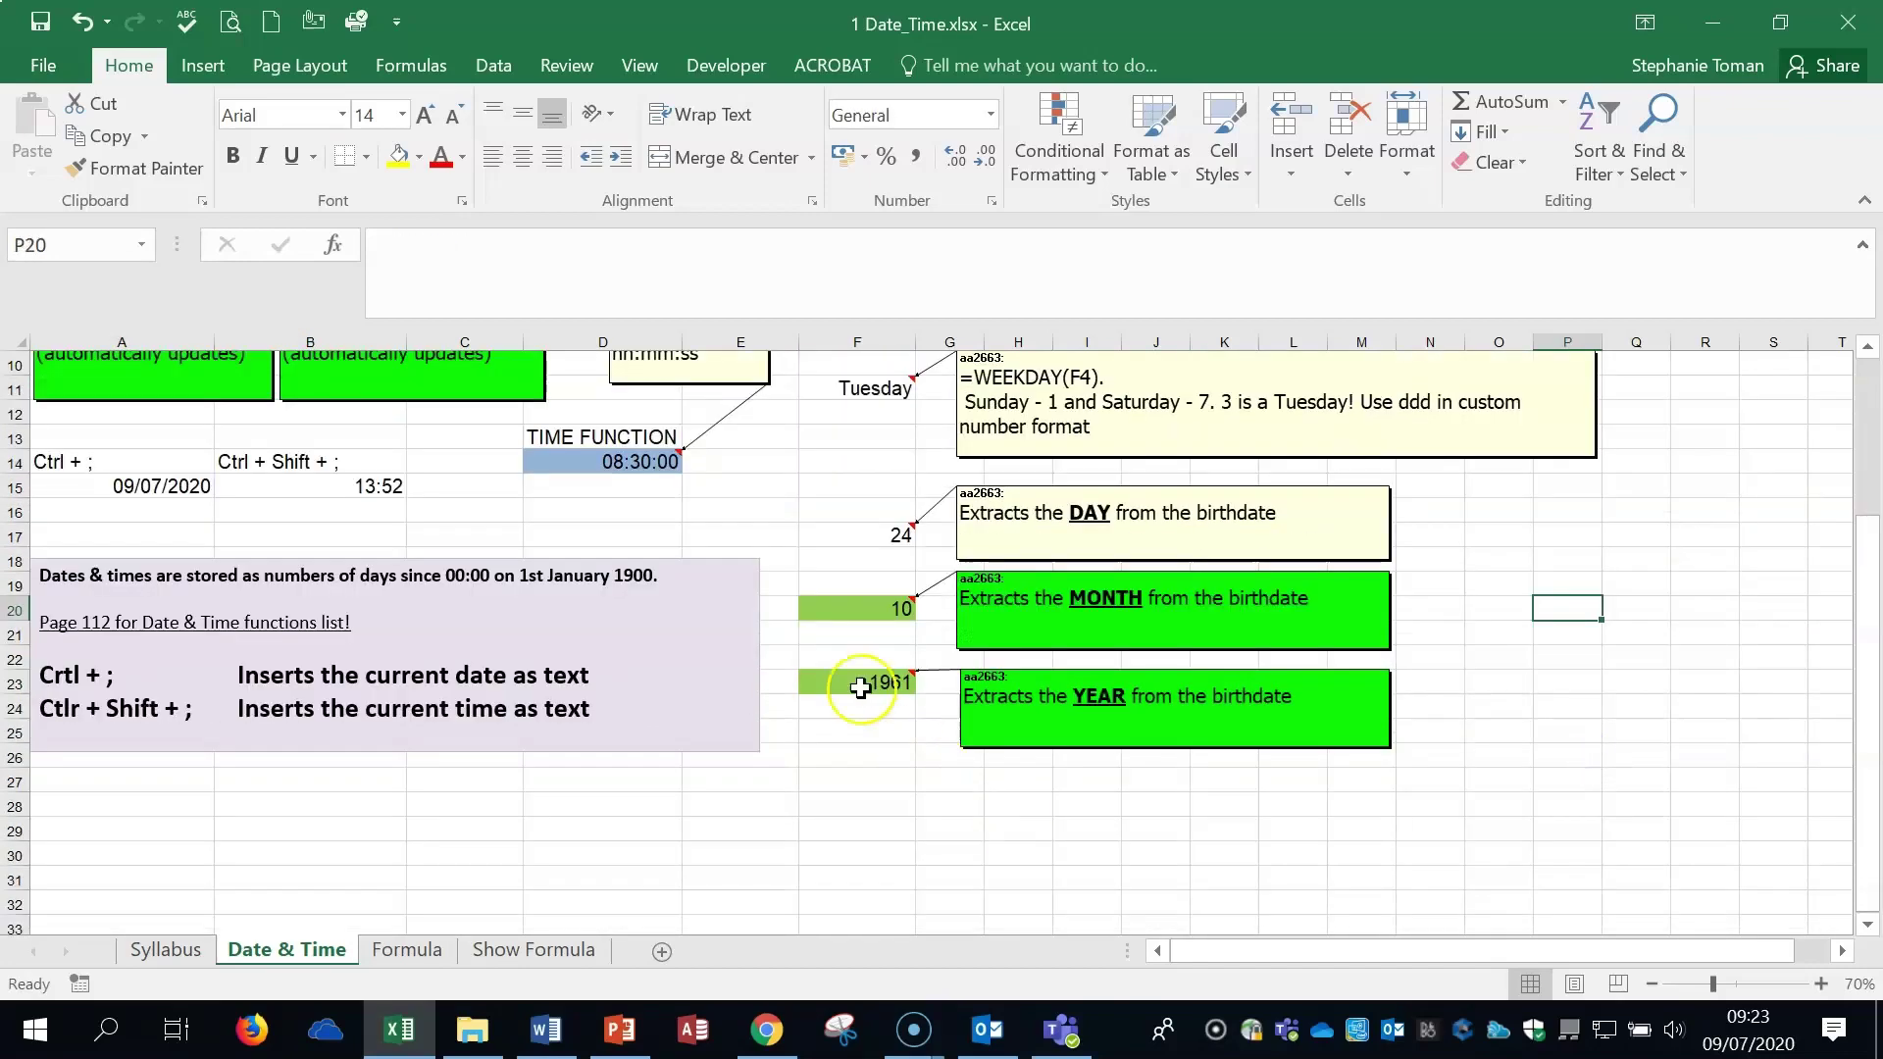
double_click(863, 605)
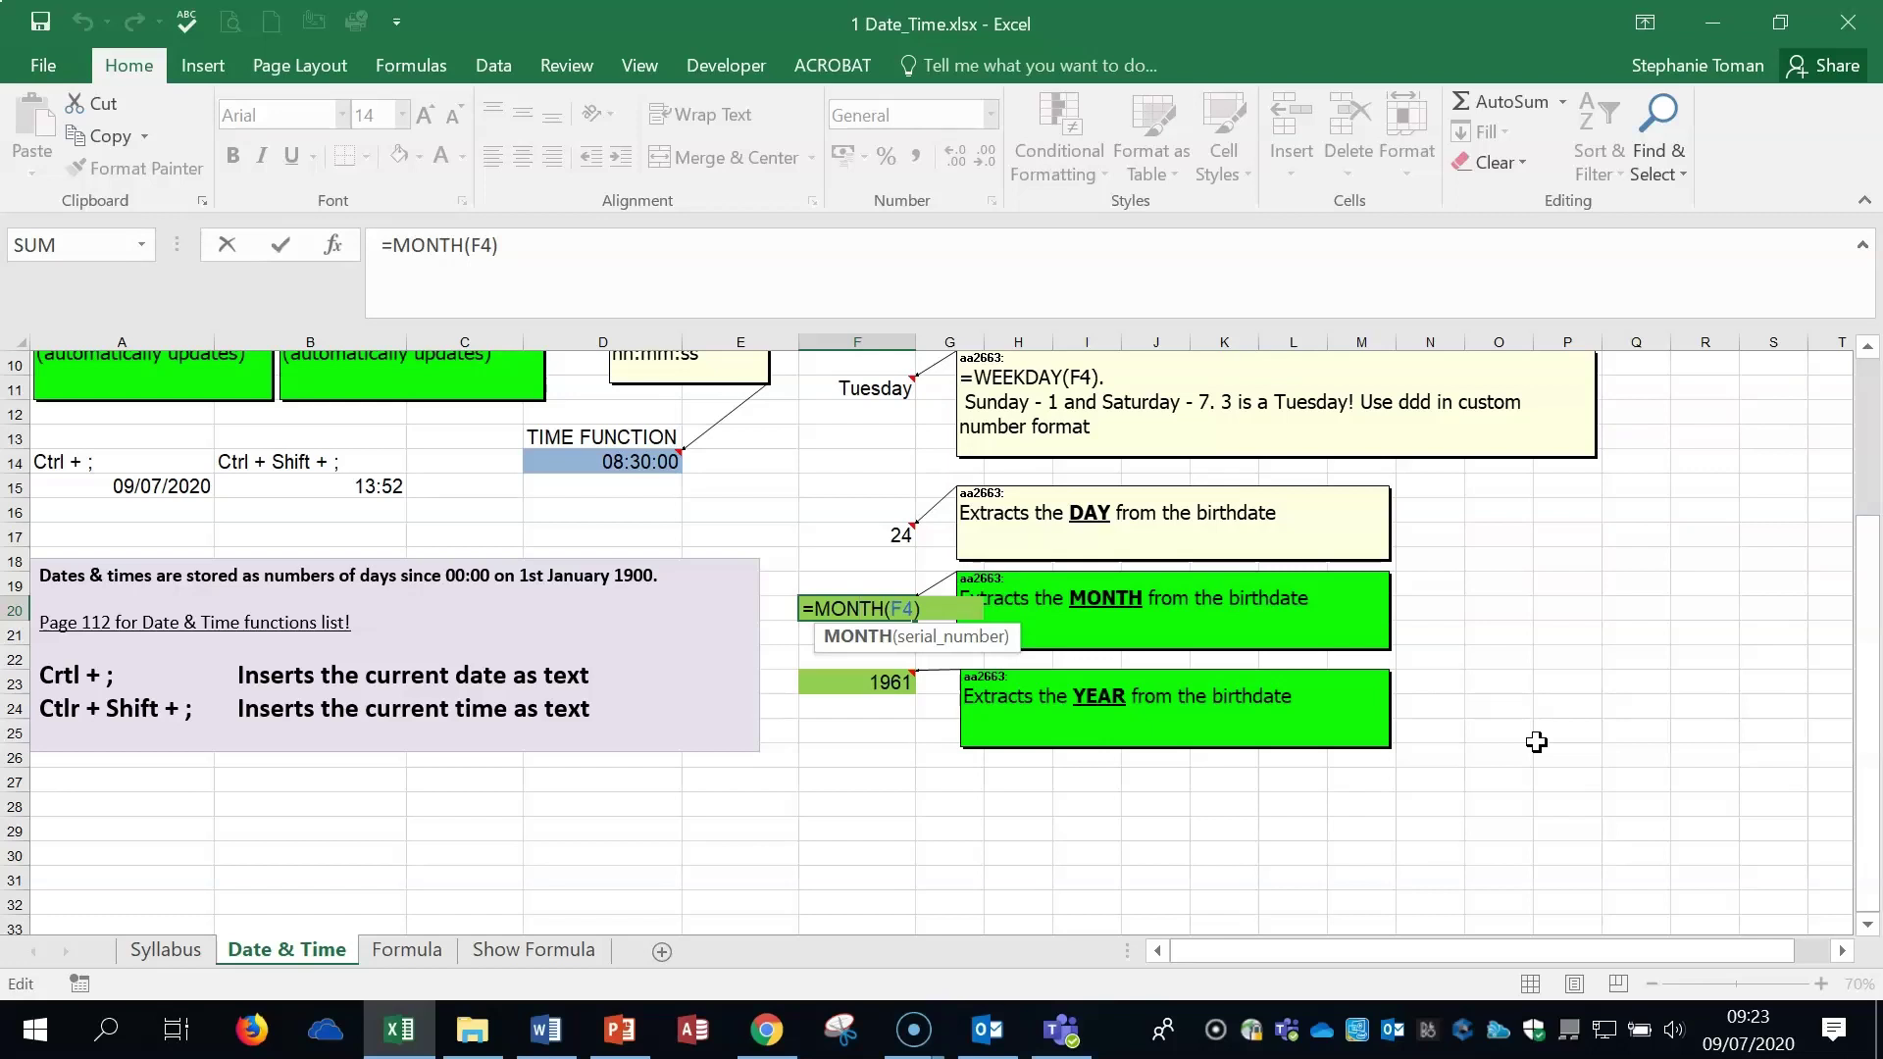
key(ctrl+Return)
double_click(881, 683)
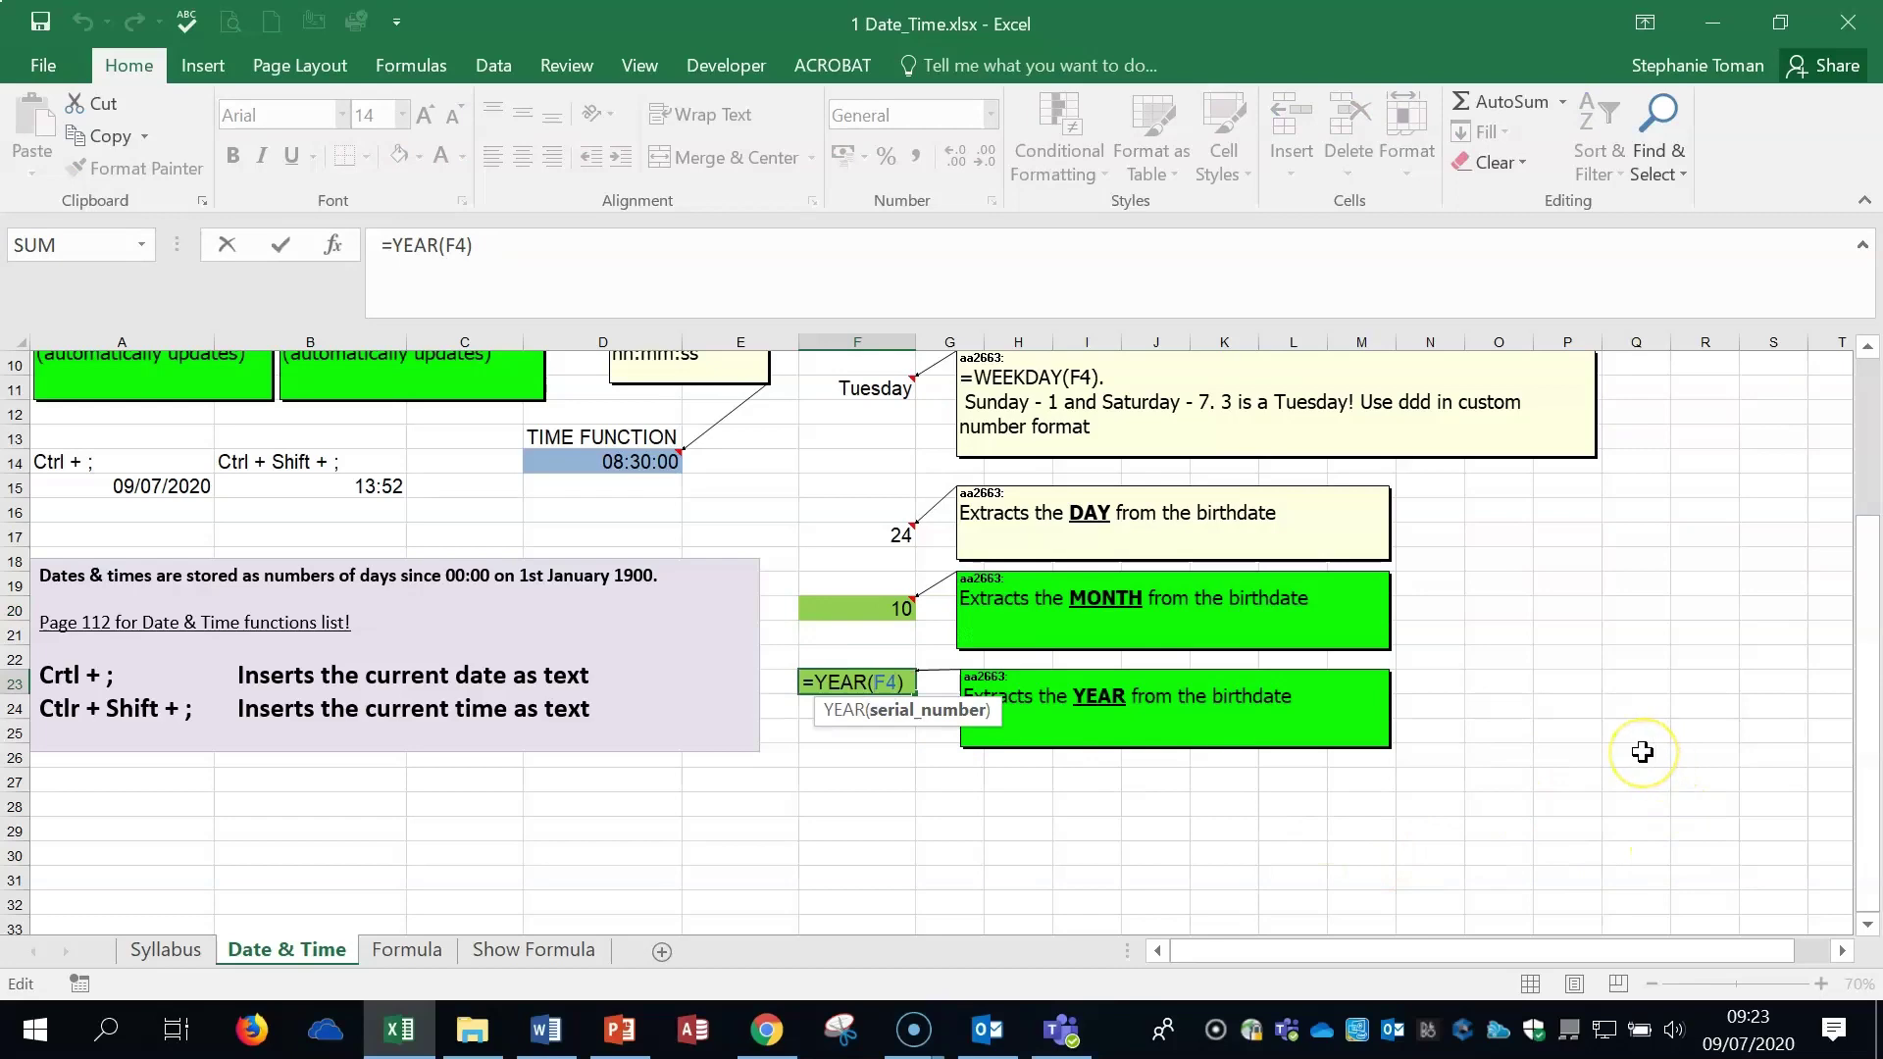
key(ctrl+Return)
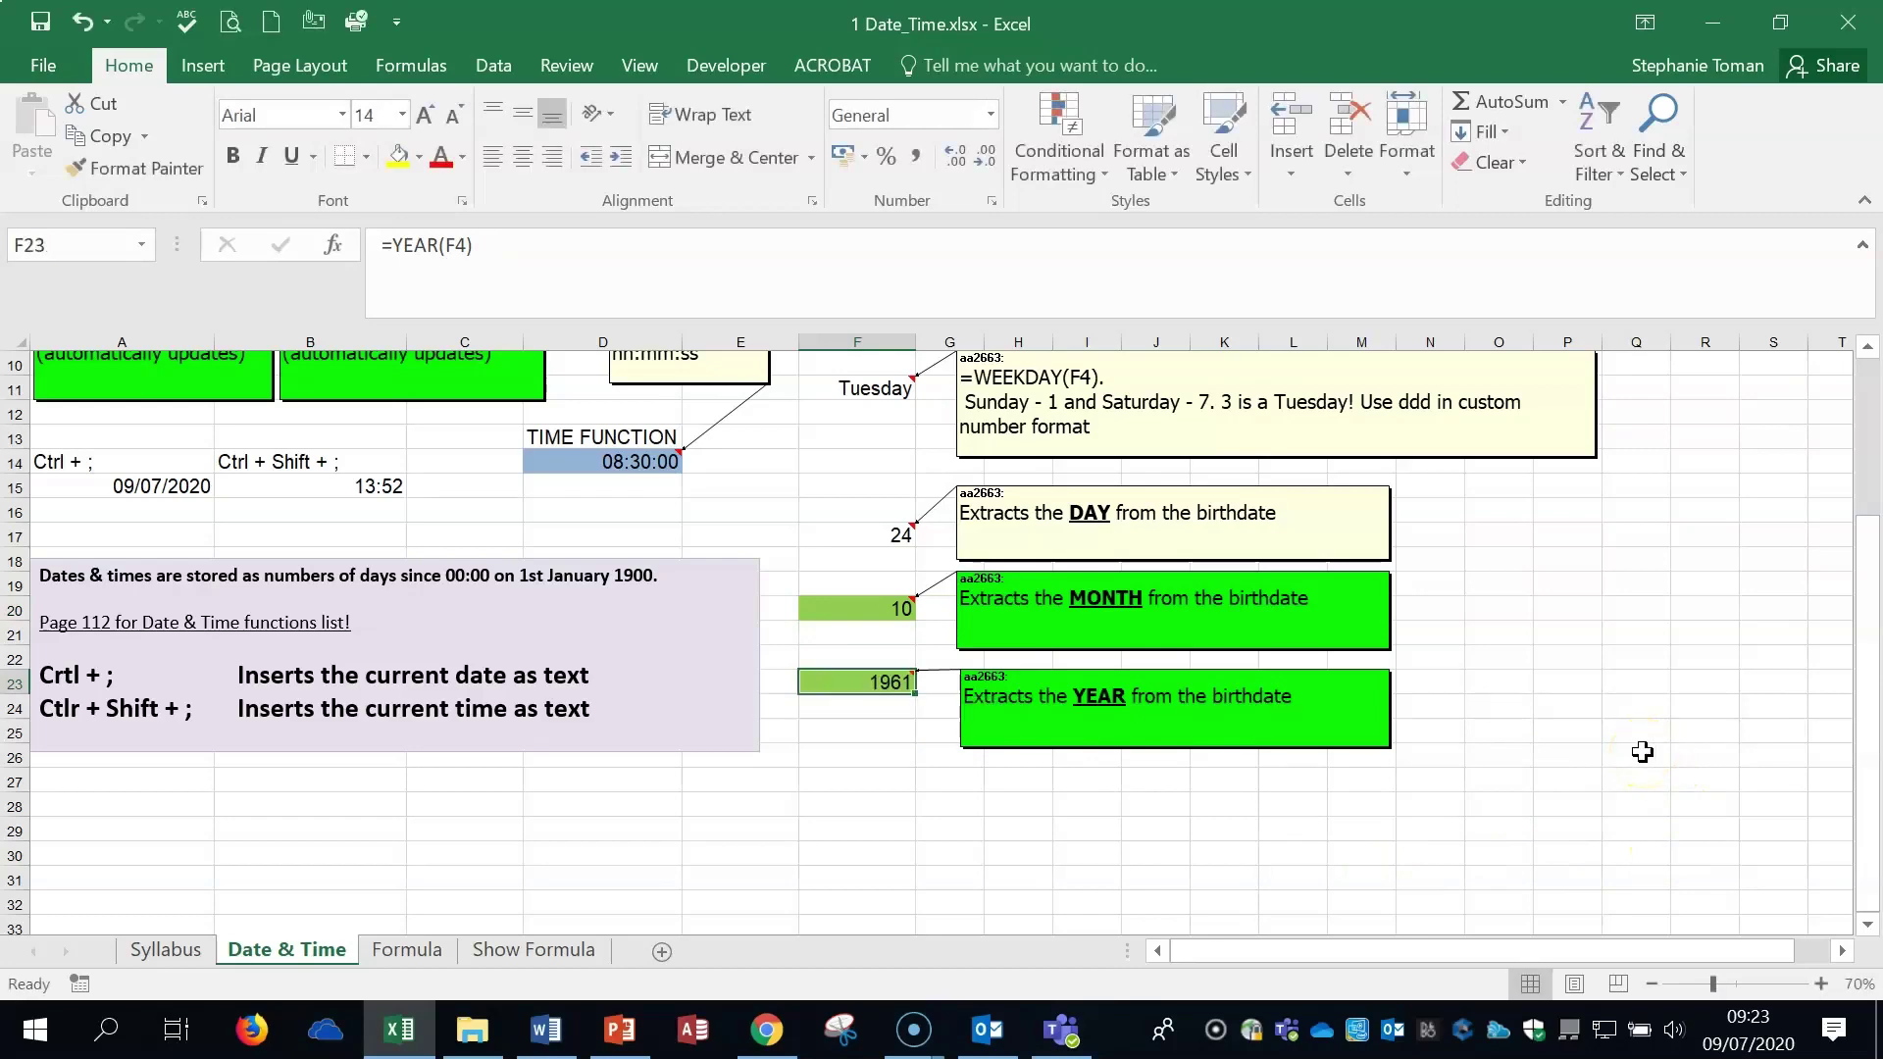
- Compare the DATE formula in F4 with the YEAR formula in F23 that refers to it
scroll(1643, 751, up, 3)
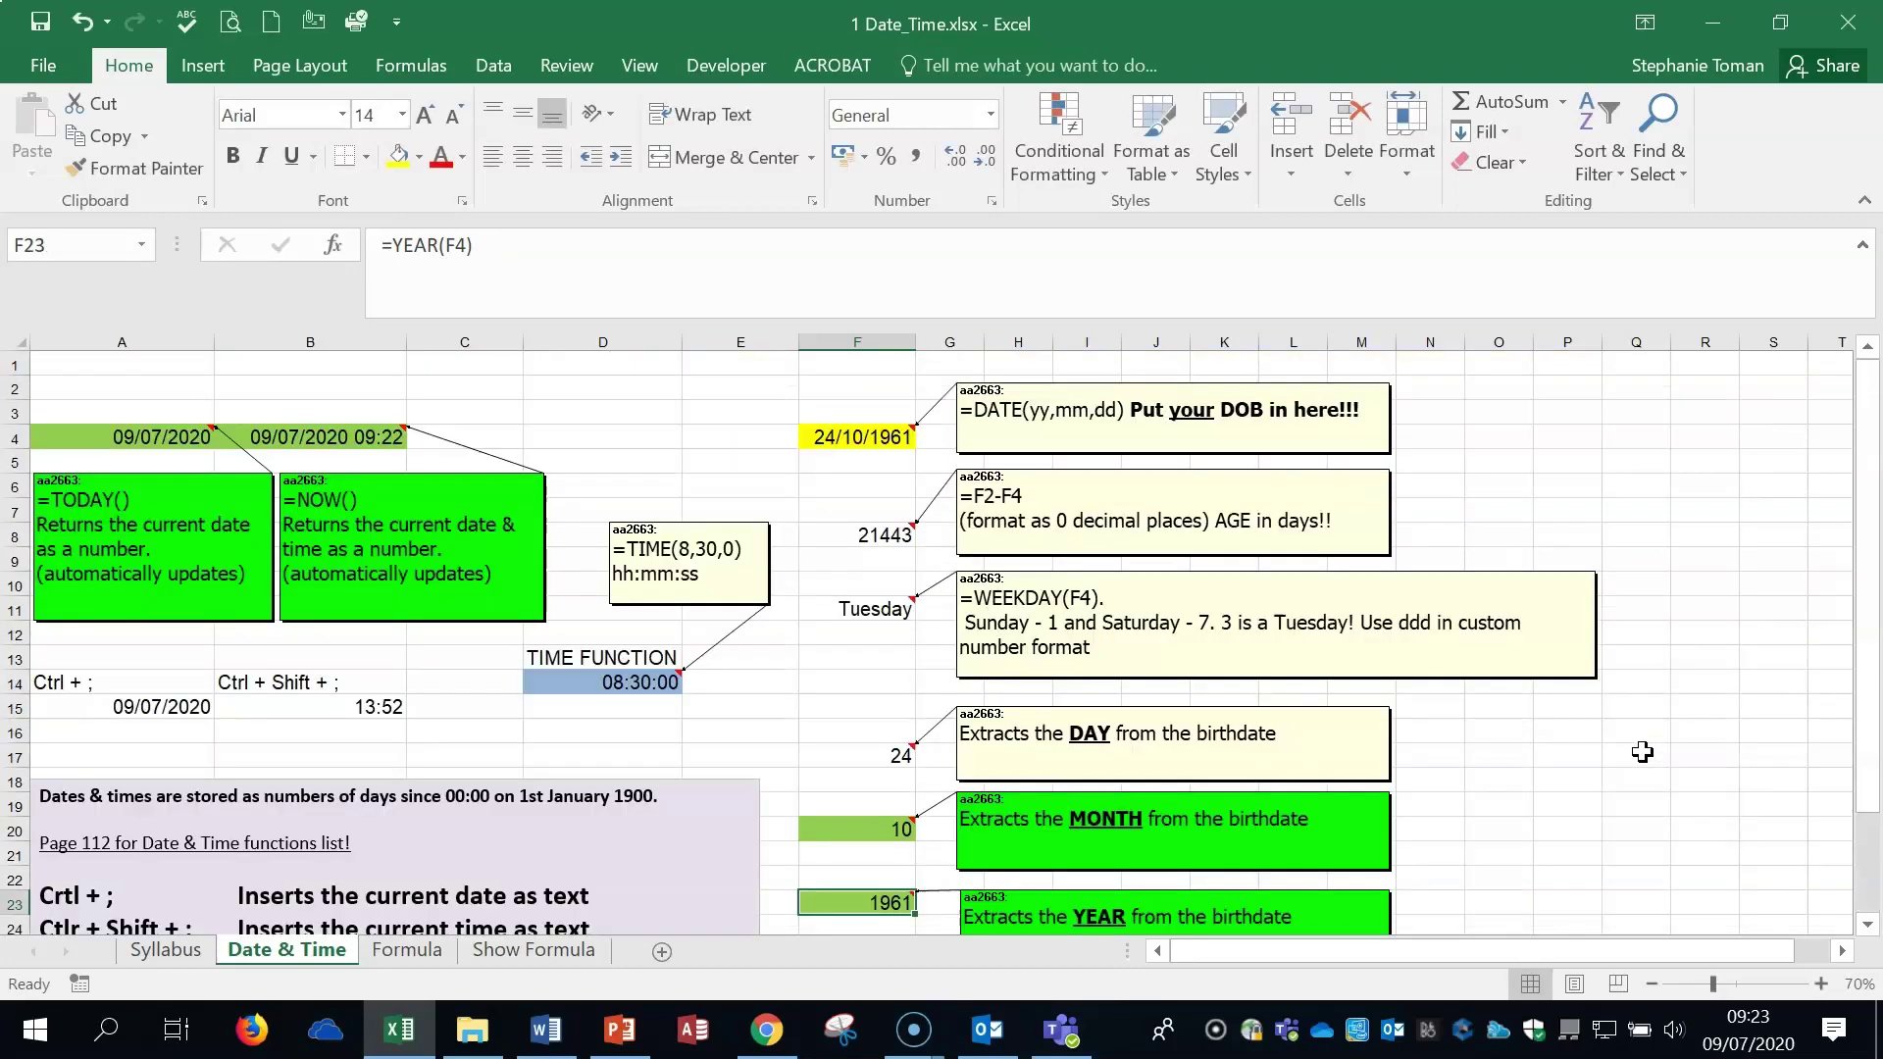
click(854, 432)
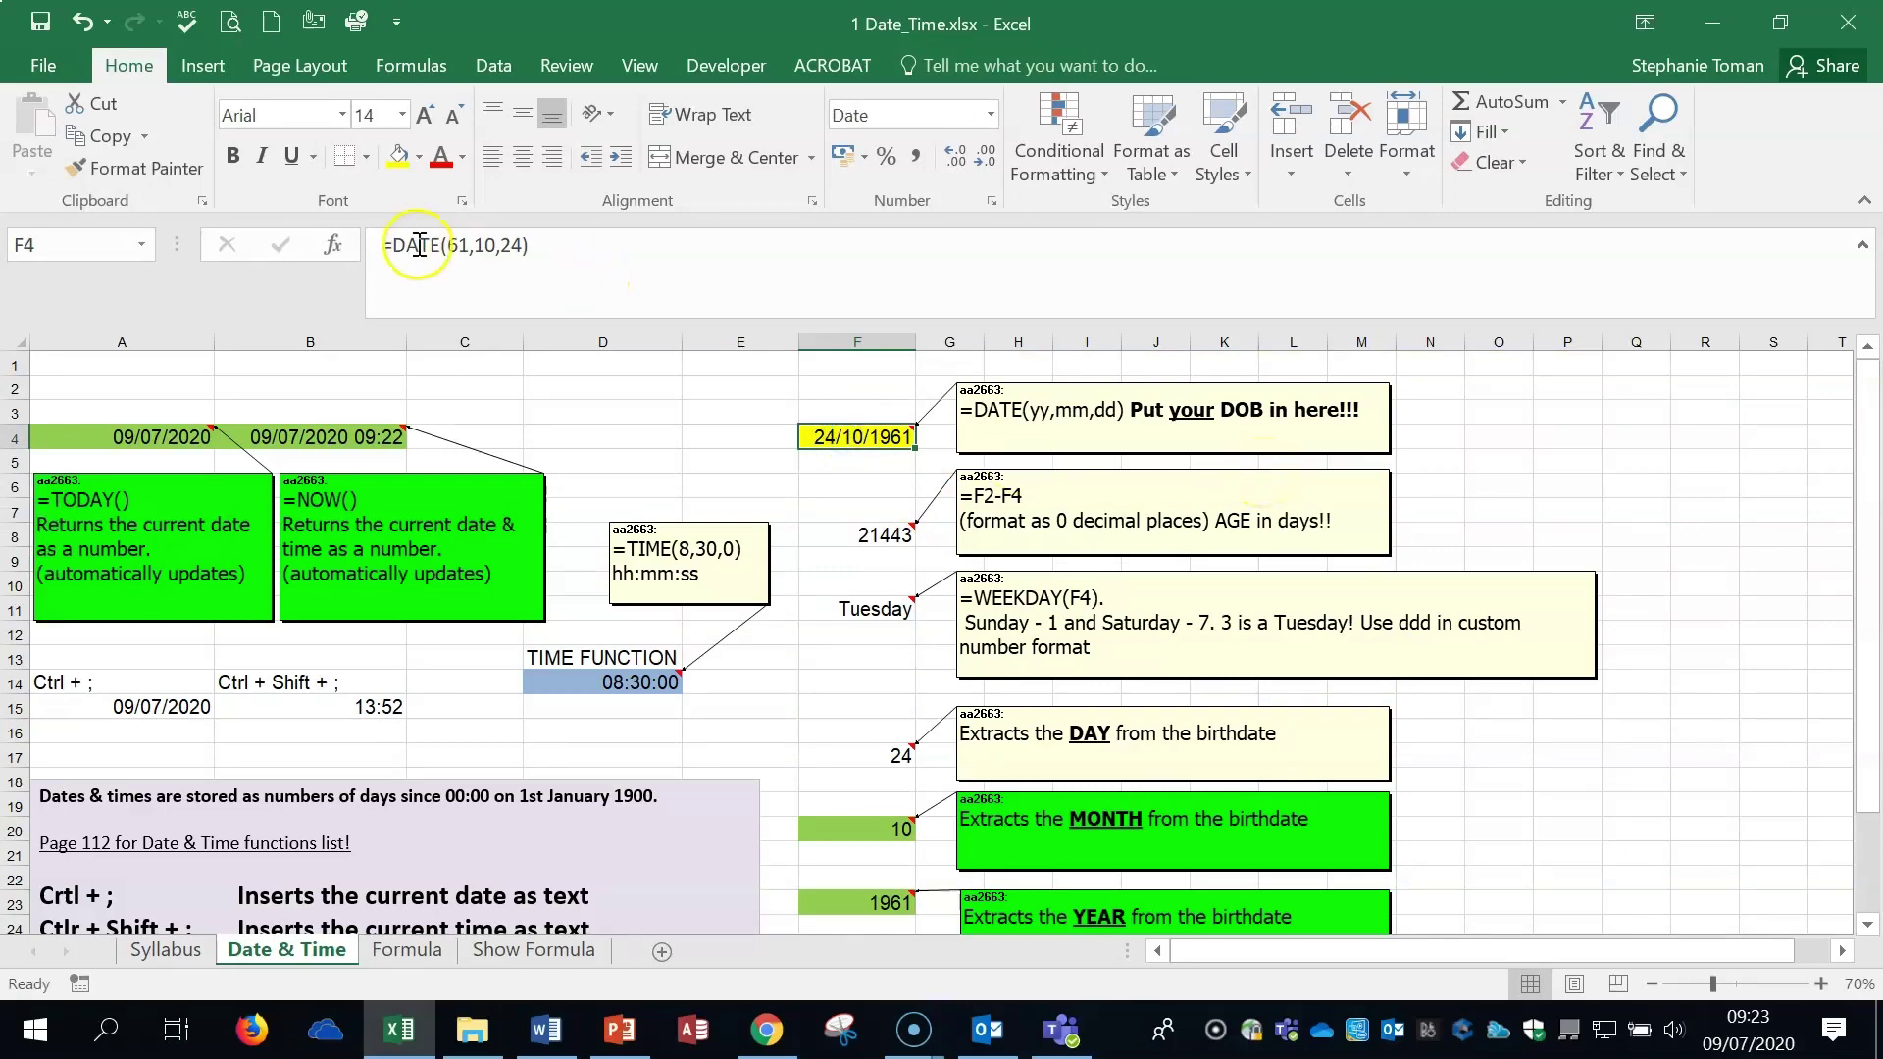
click(1584, 803)
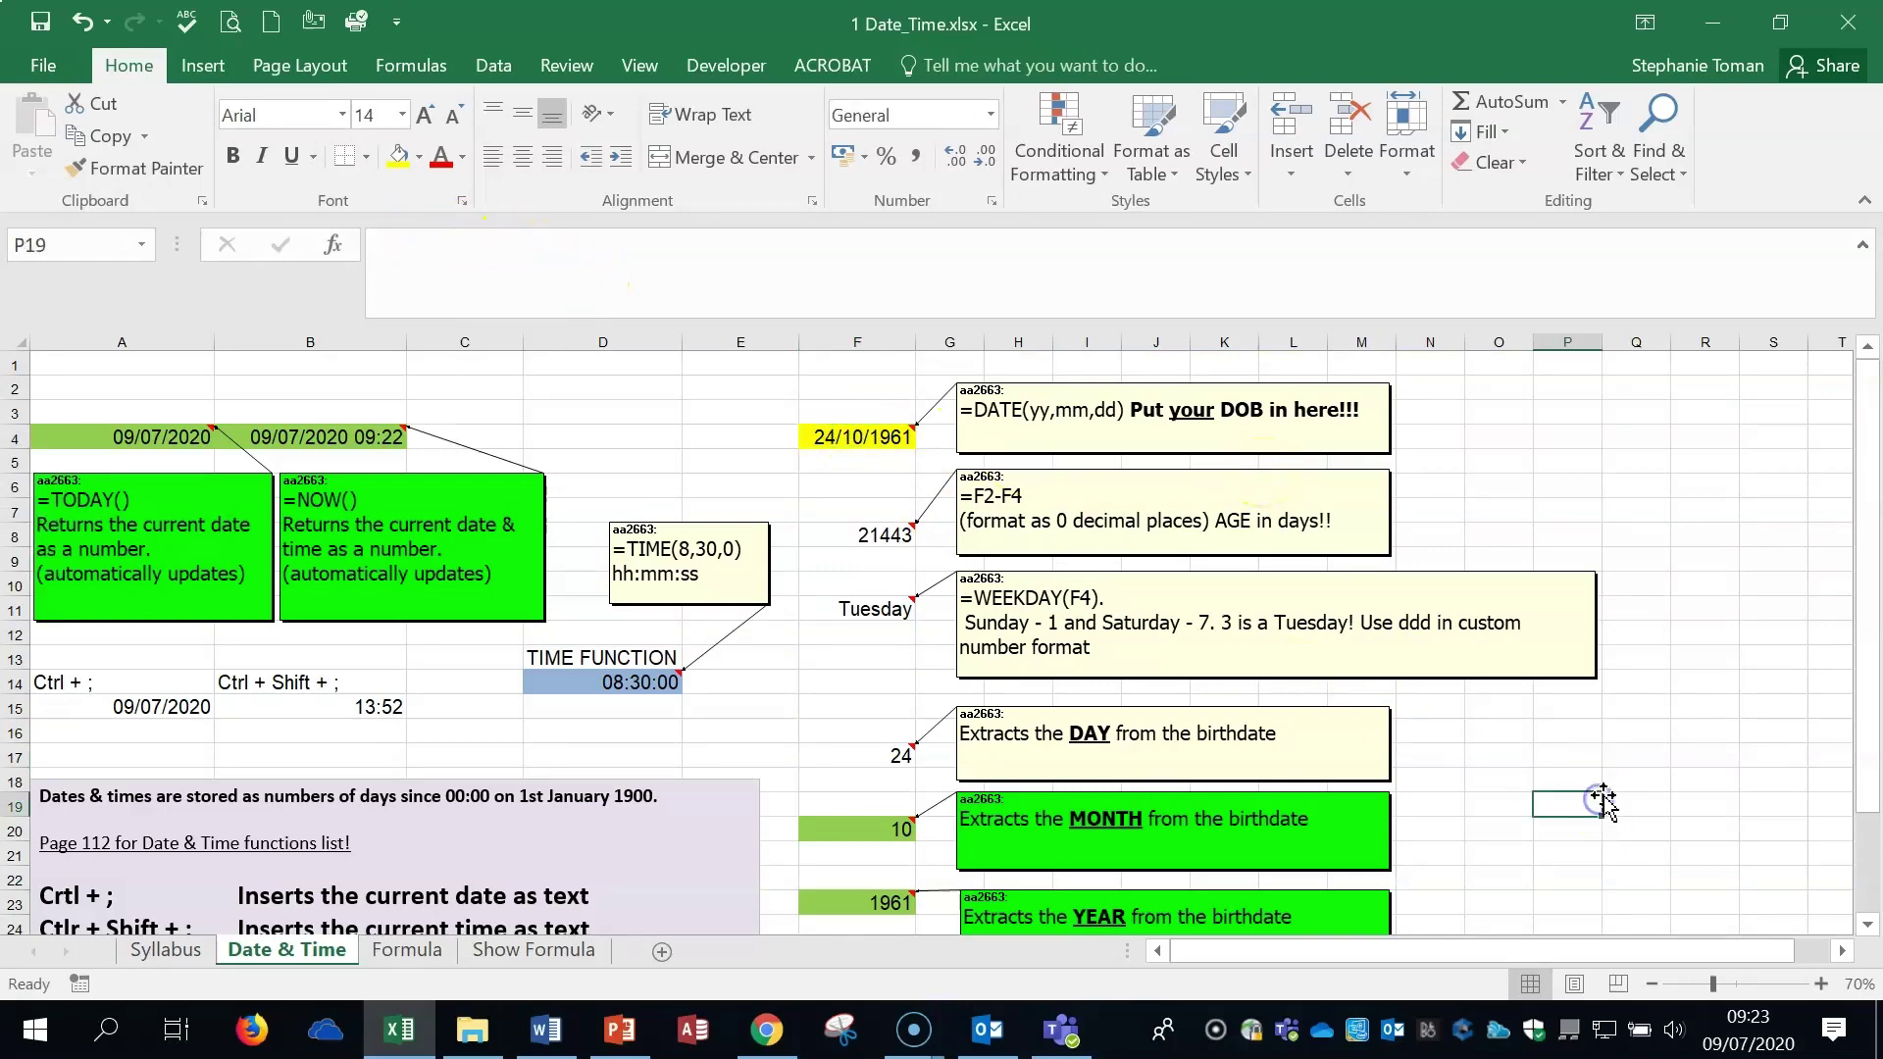
scroll(834, 725, down, 3)
click(865, 690)
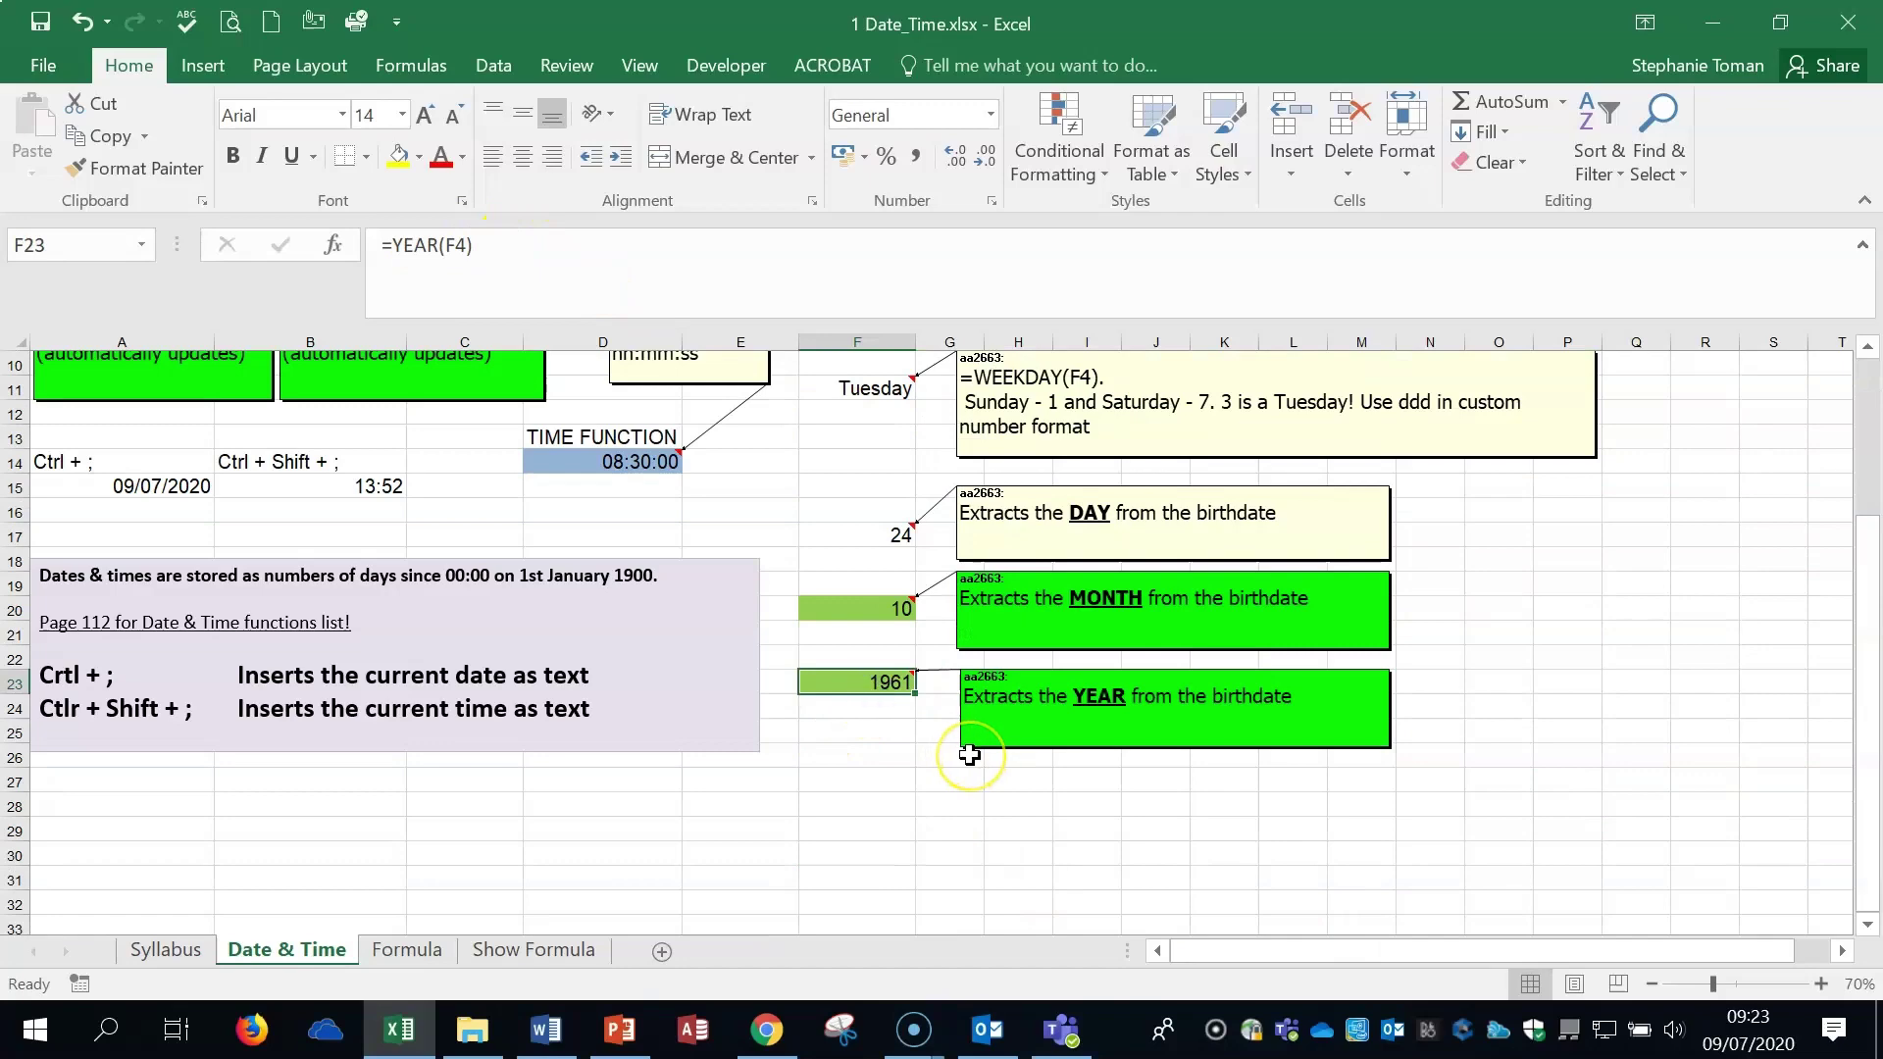
scroll(971, 750, up, 3)
click(857, 437)
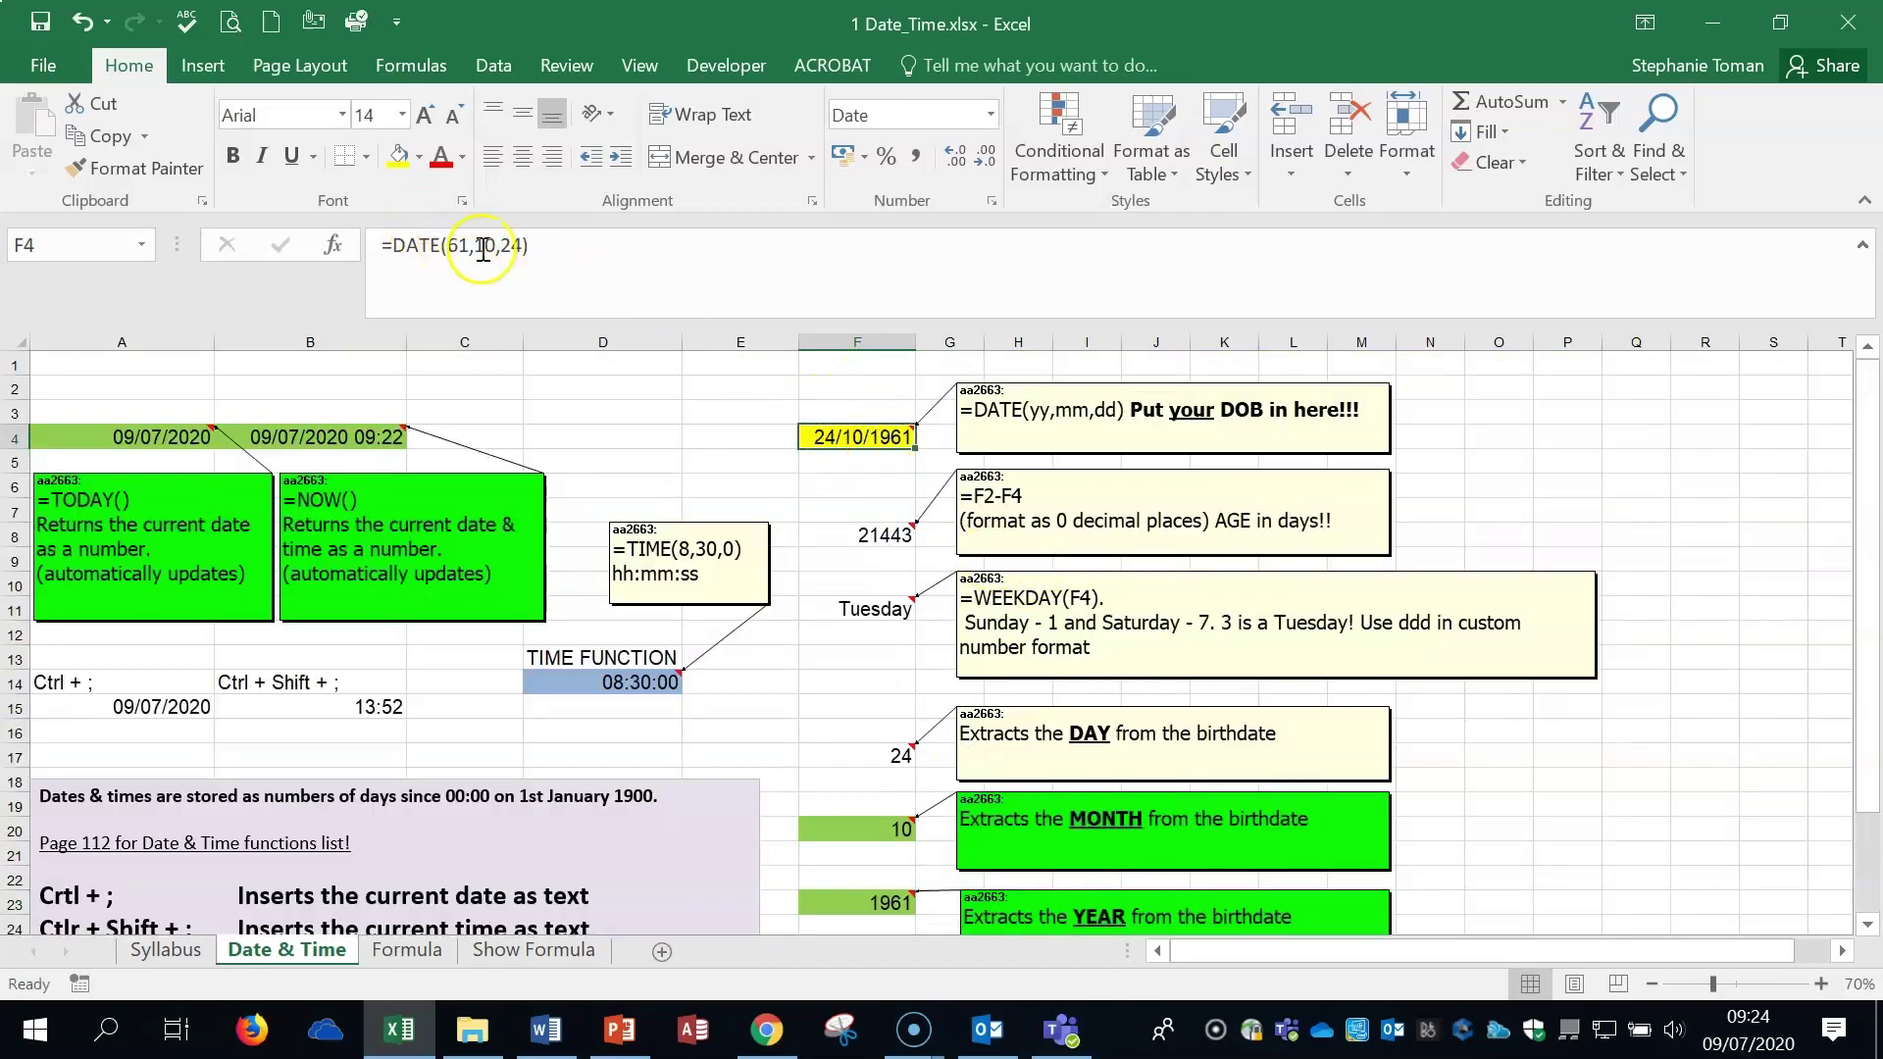
click(1668, 840)
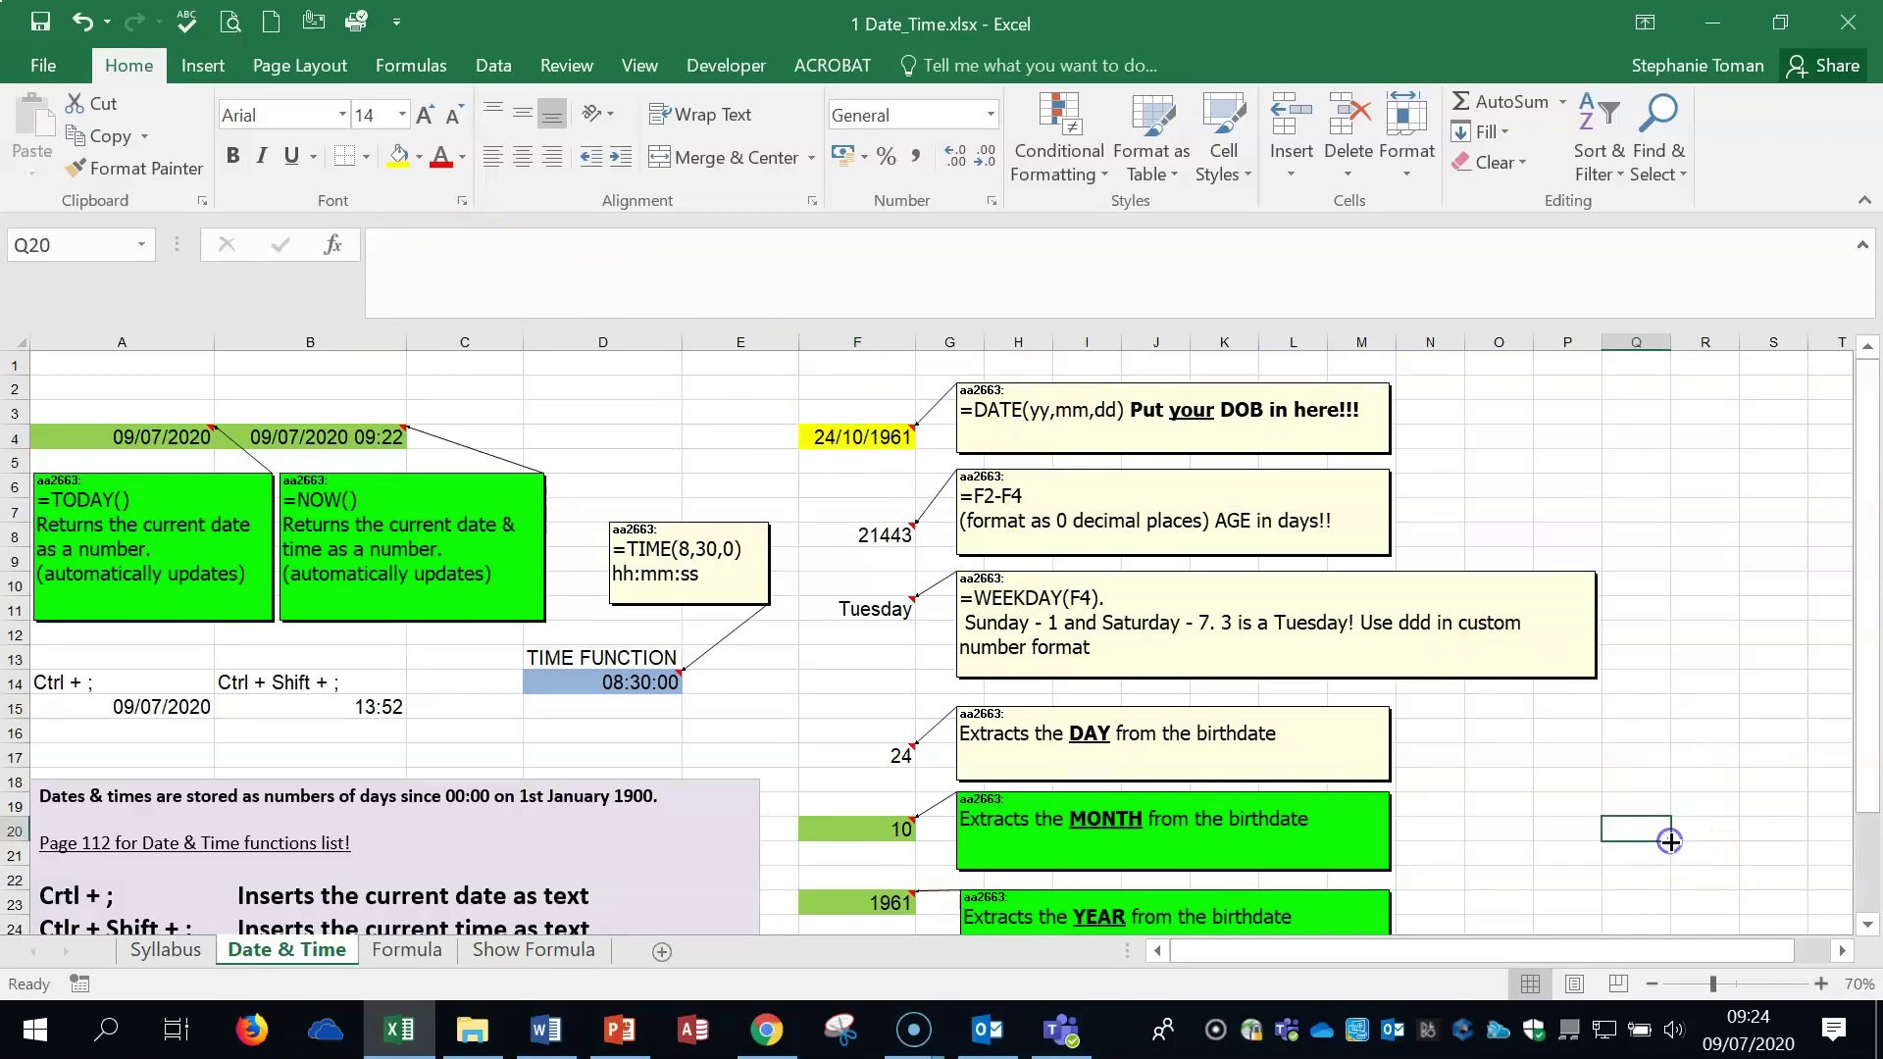
- Show the Formula sheet and examine the date and time formulas written out as text
scroll(1670, 838, down, 3)
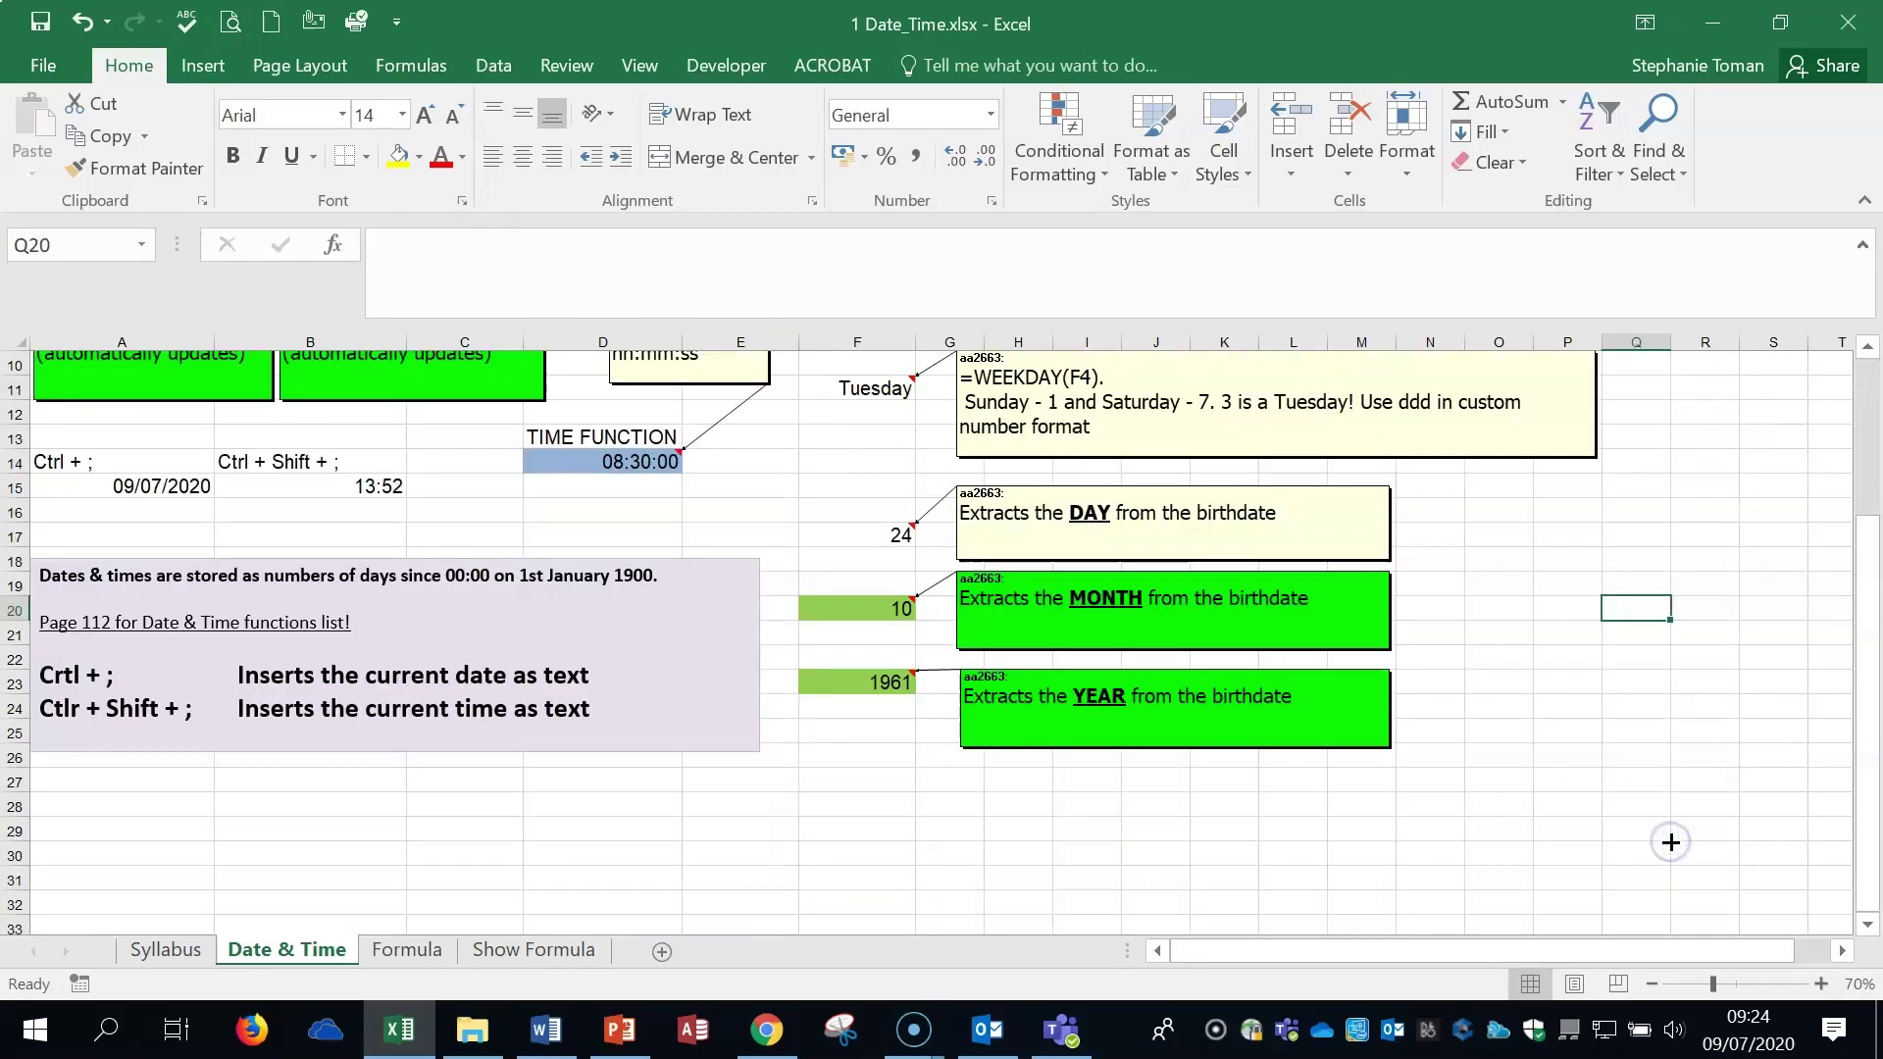
click(392, 949)
click(1216, 812)
scroll(1216, 812, down, 1)
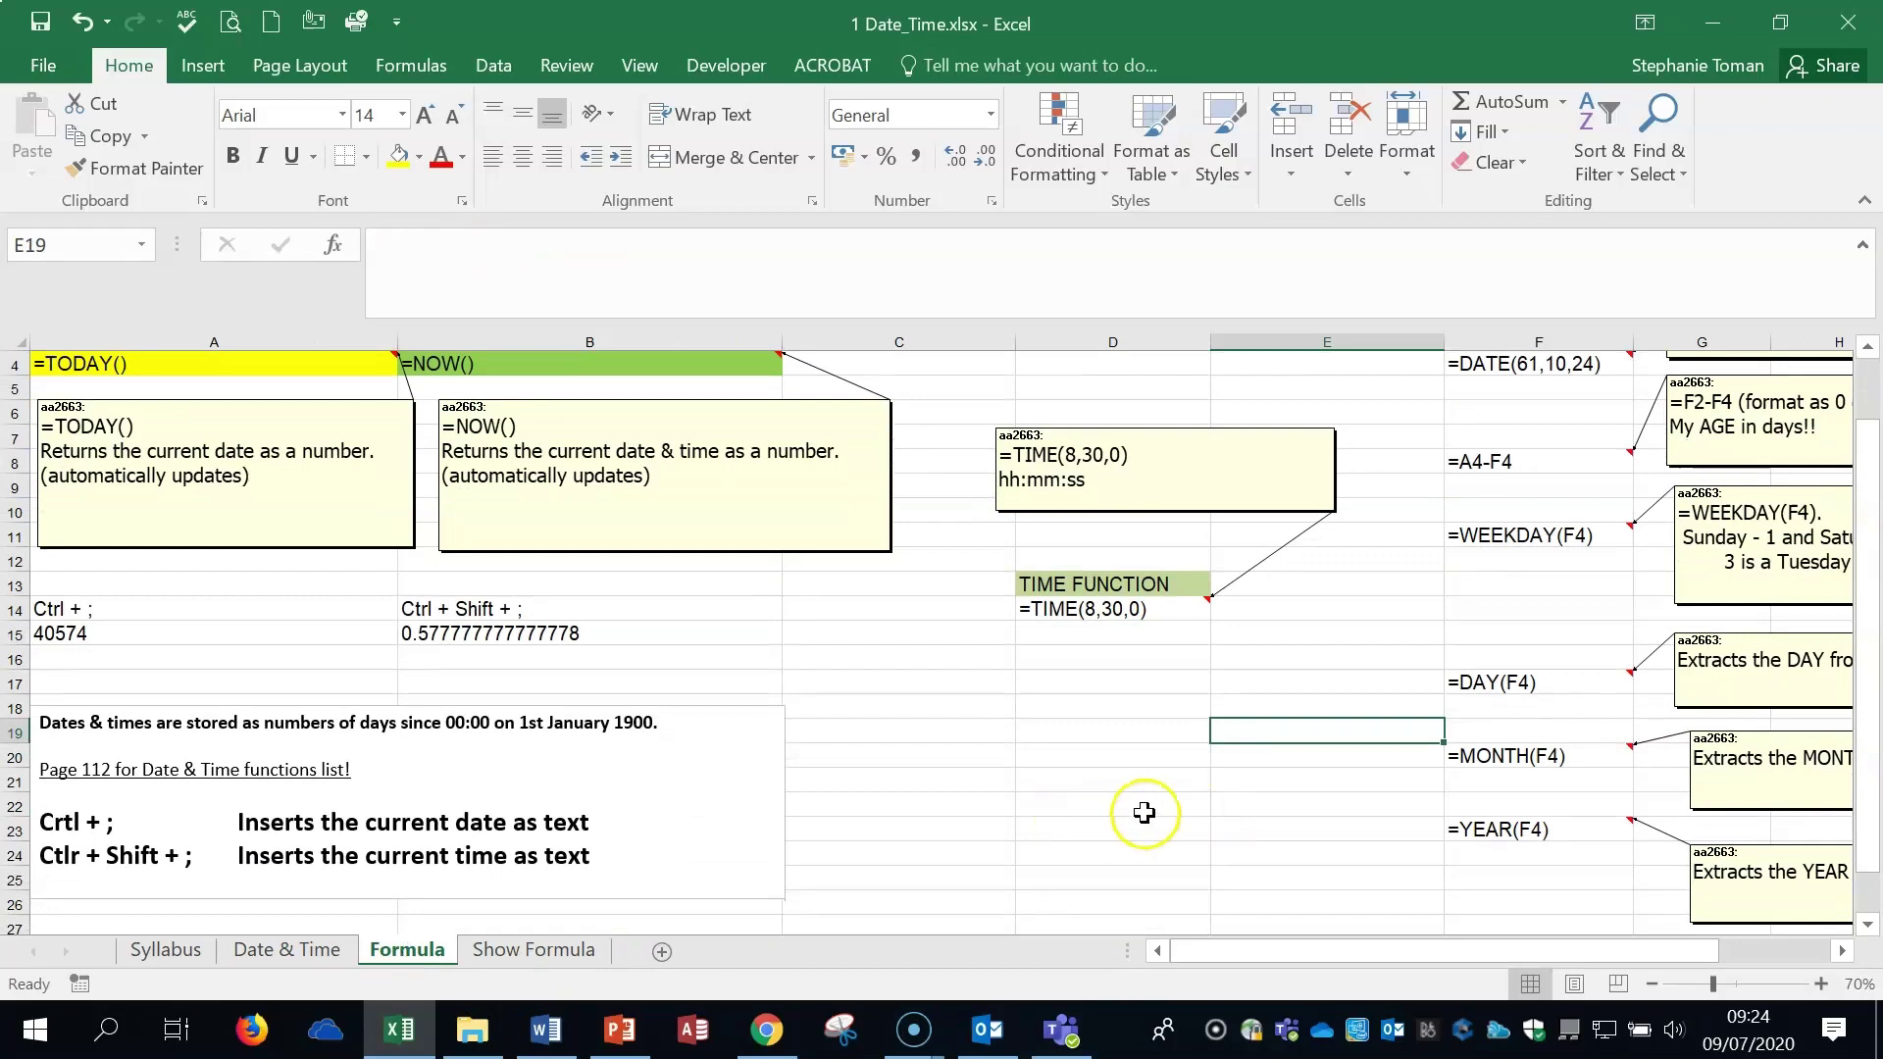
- Alternate the Formula sheet between formulas and calculated results, leaving it with calculated results displayed
scroll(1144, 812, up, 1)
click(982, 796)
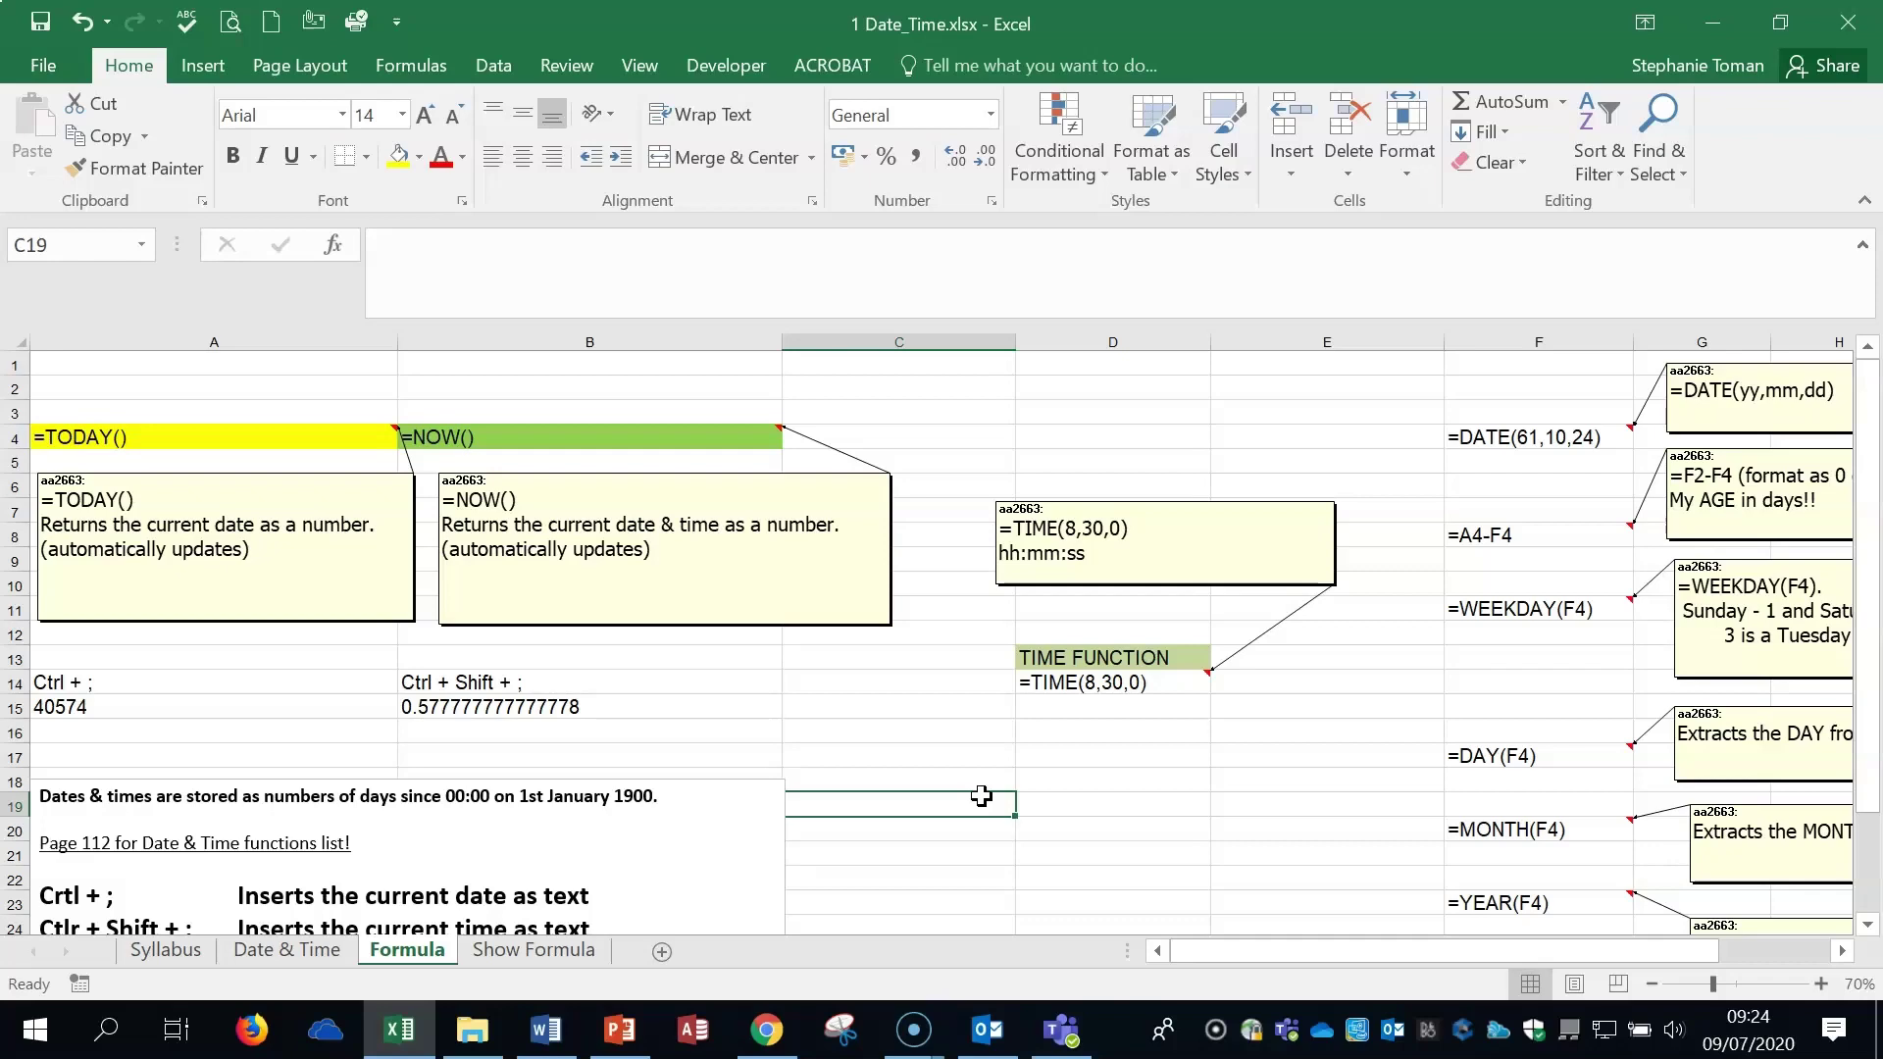
key(ctrl+grave)
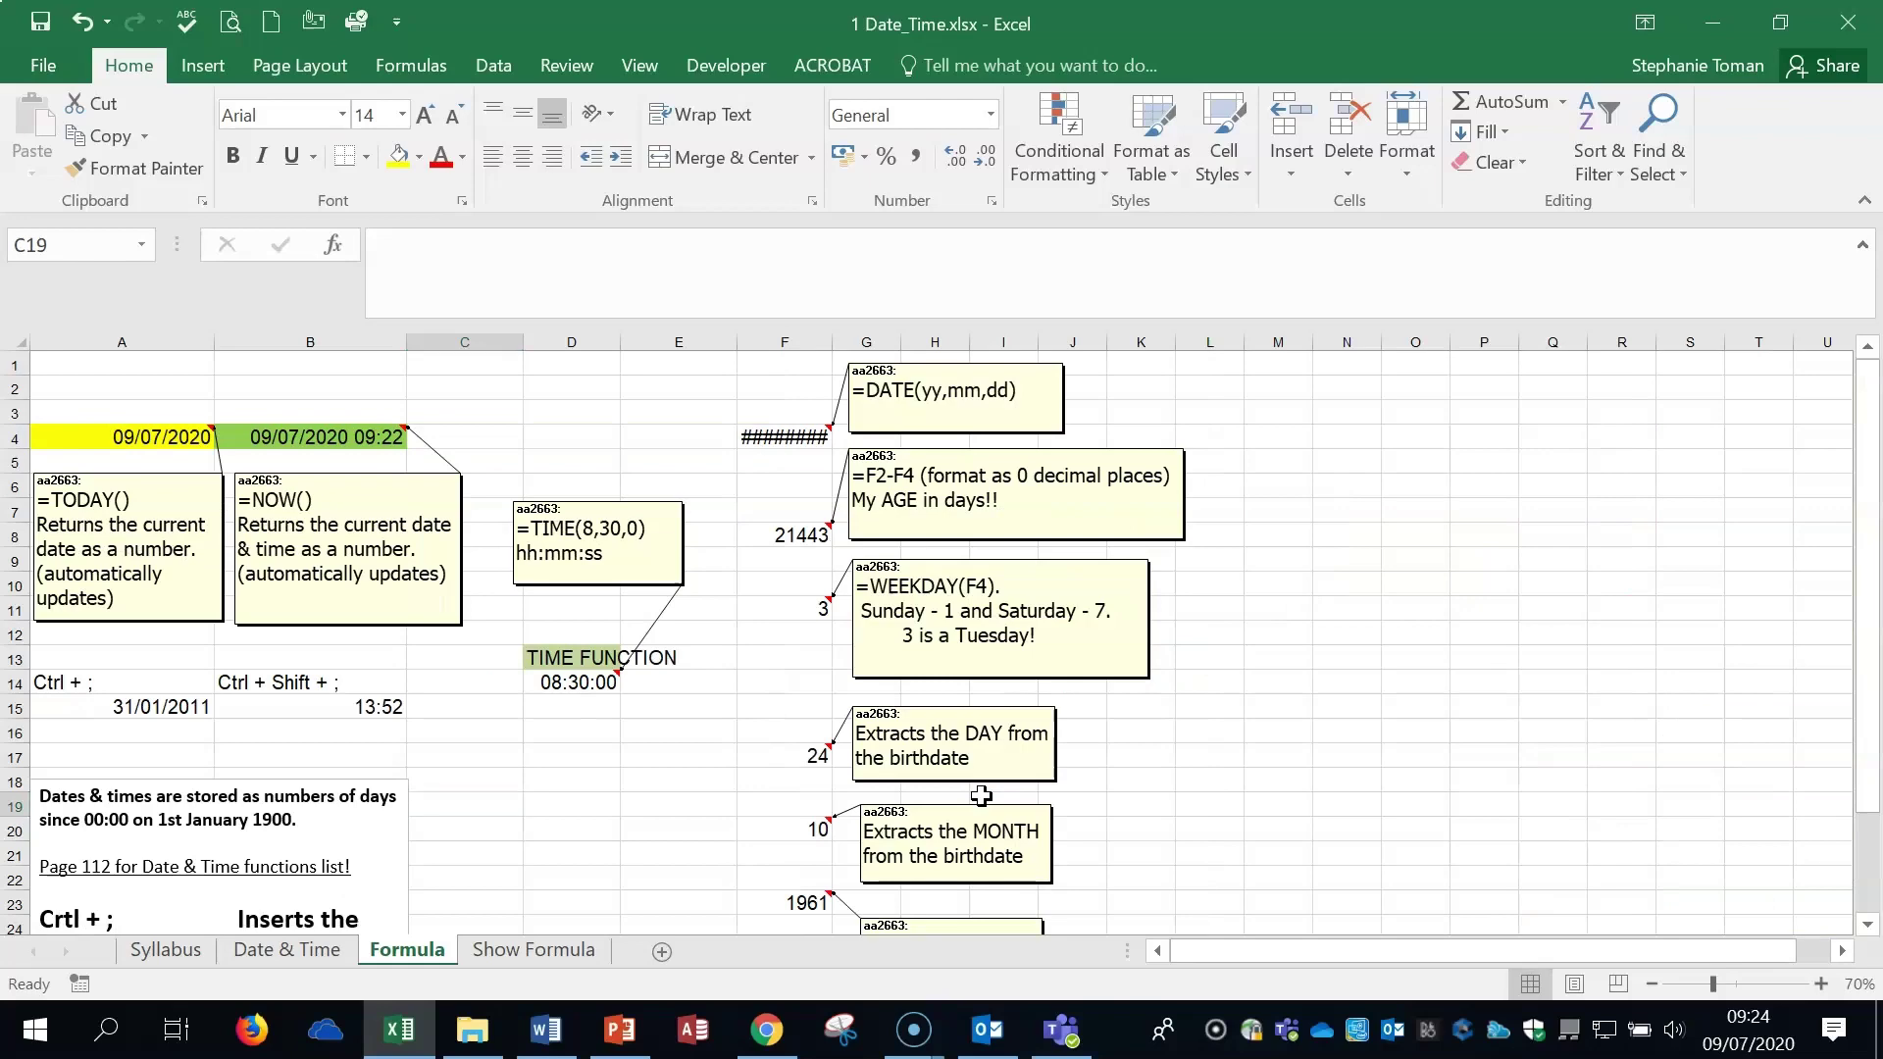
key(ctrl+grave)
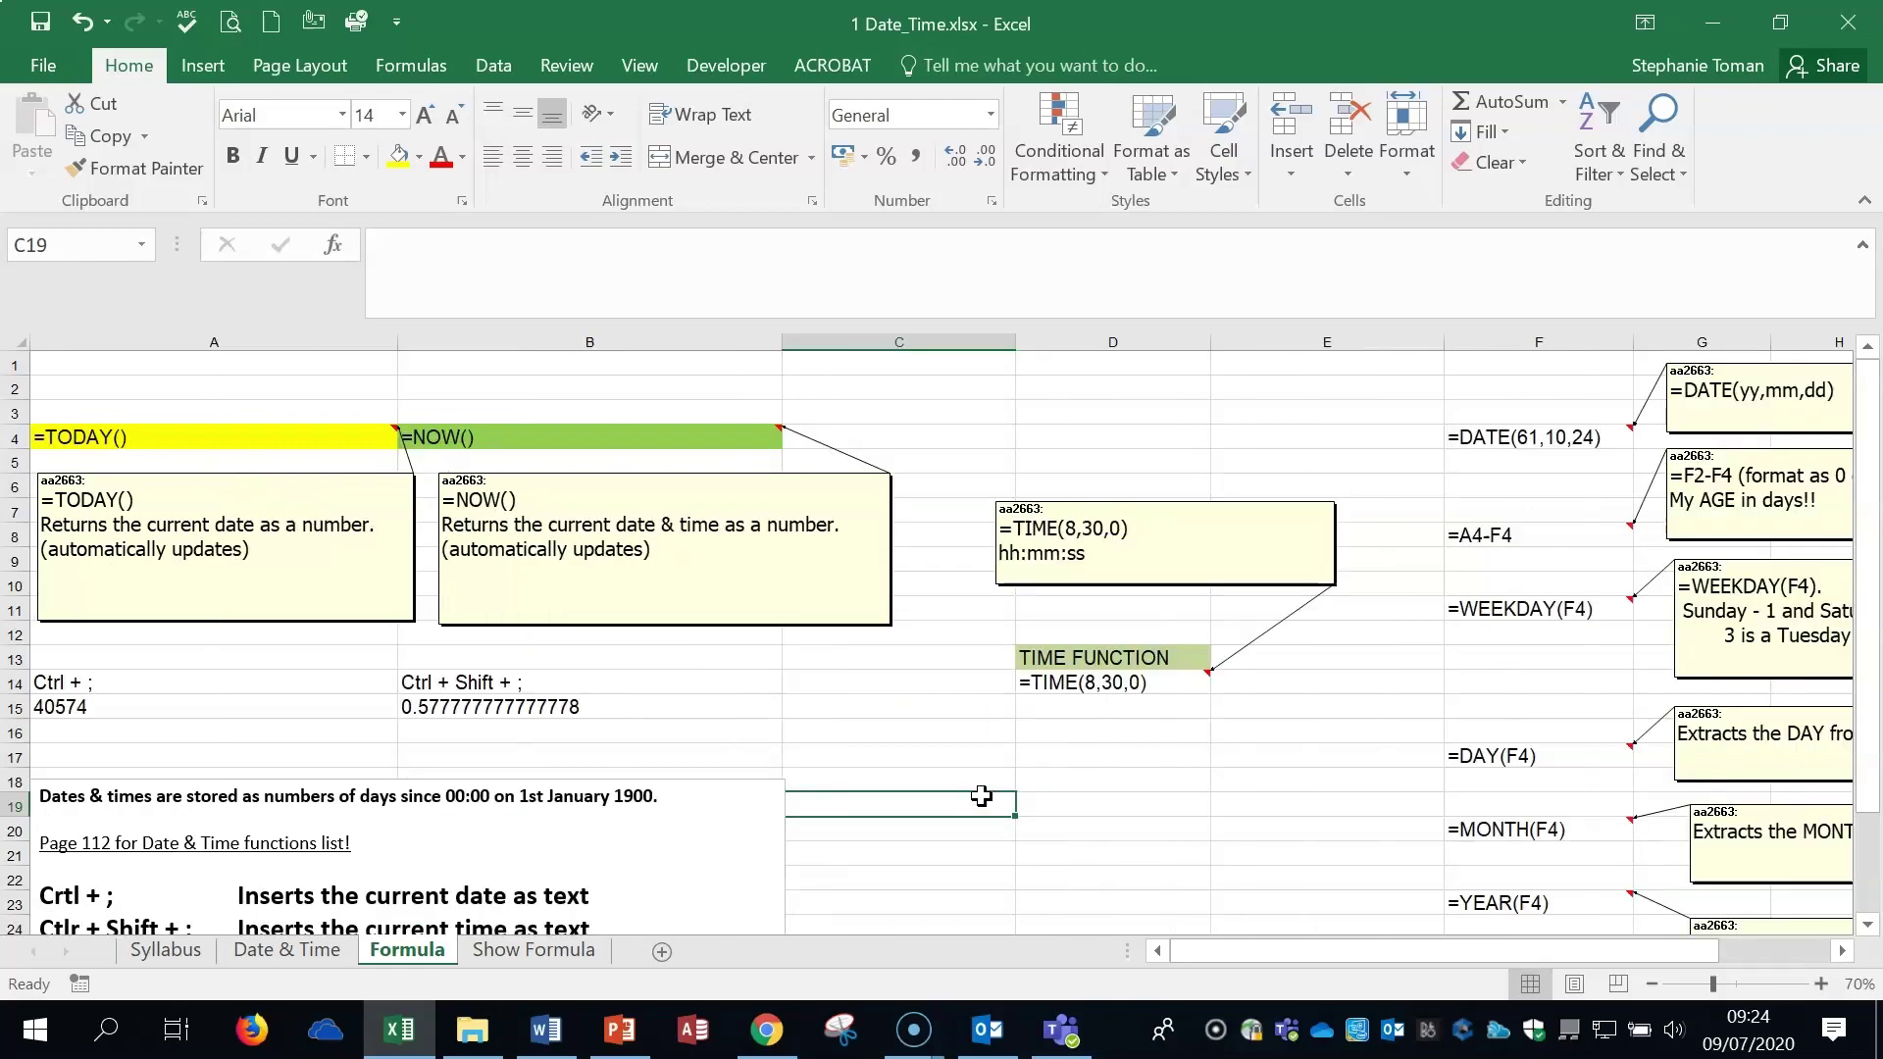
key(ctrl+grave)
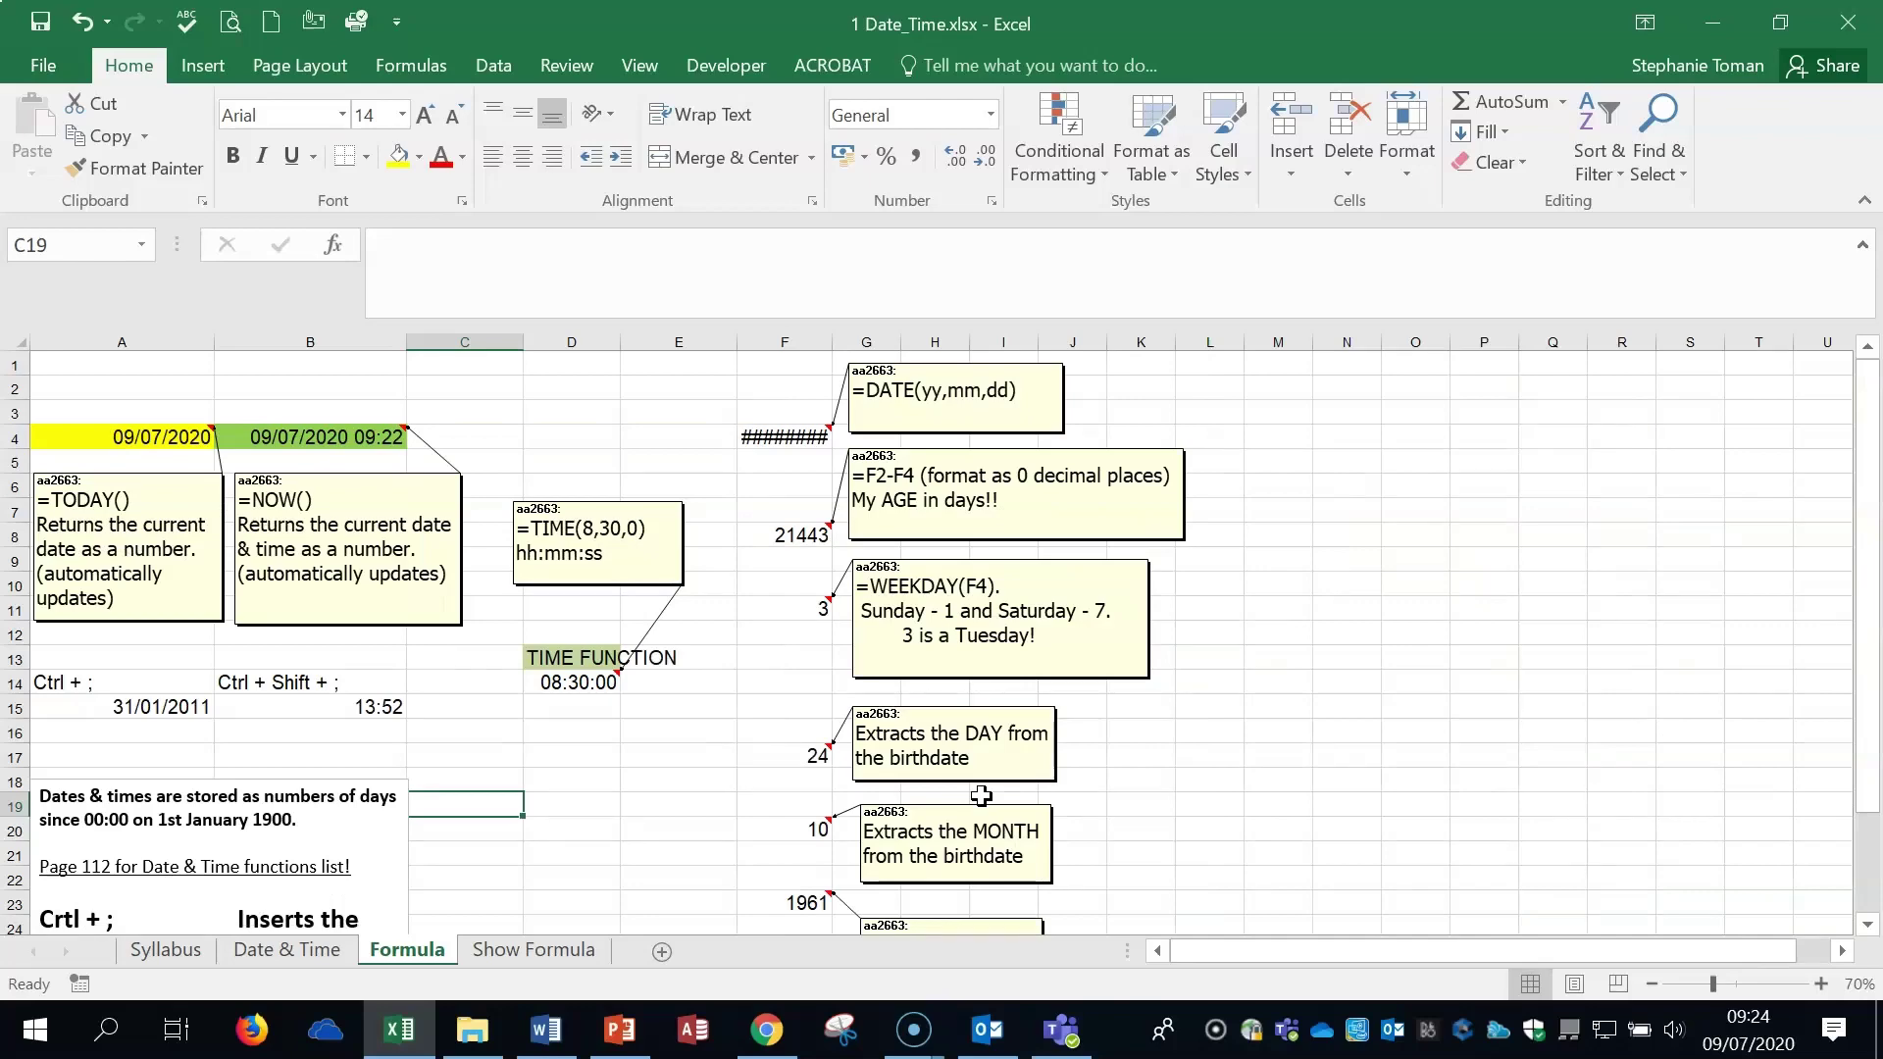
key(ctrl+grave)
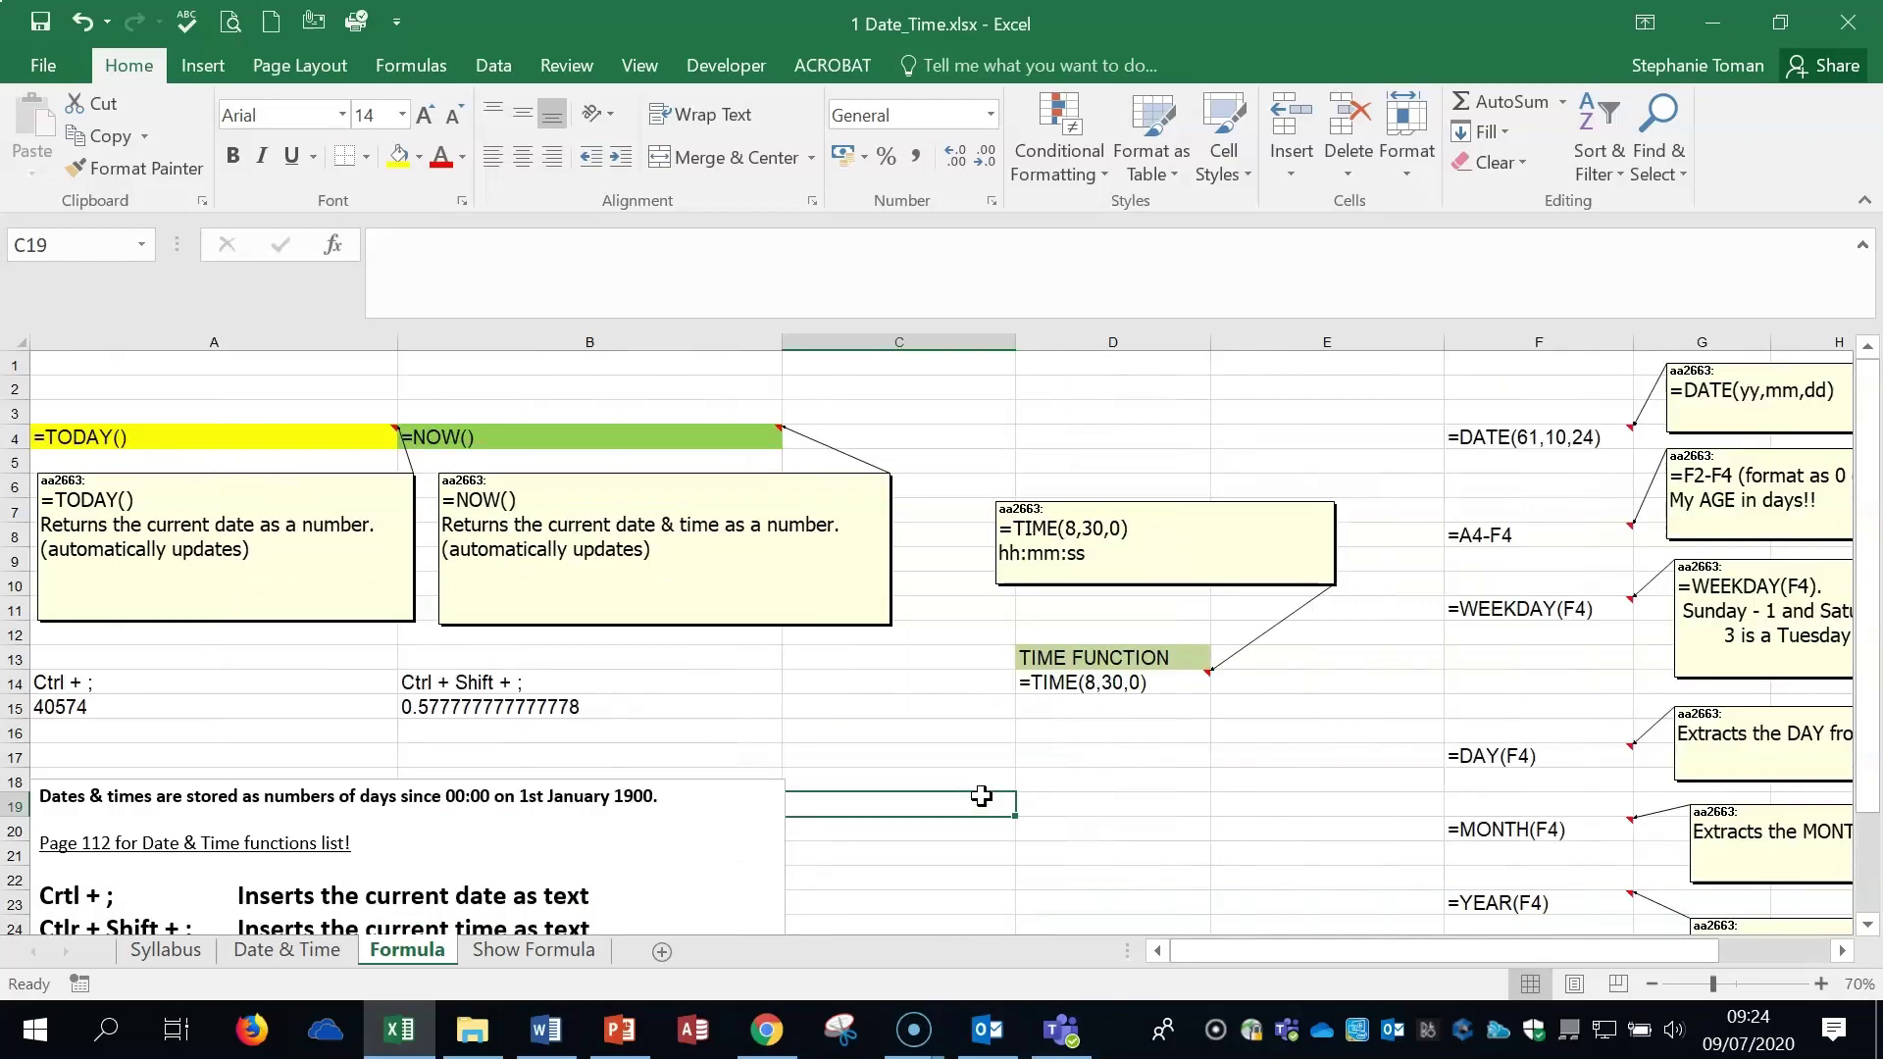
click(408, 65)
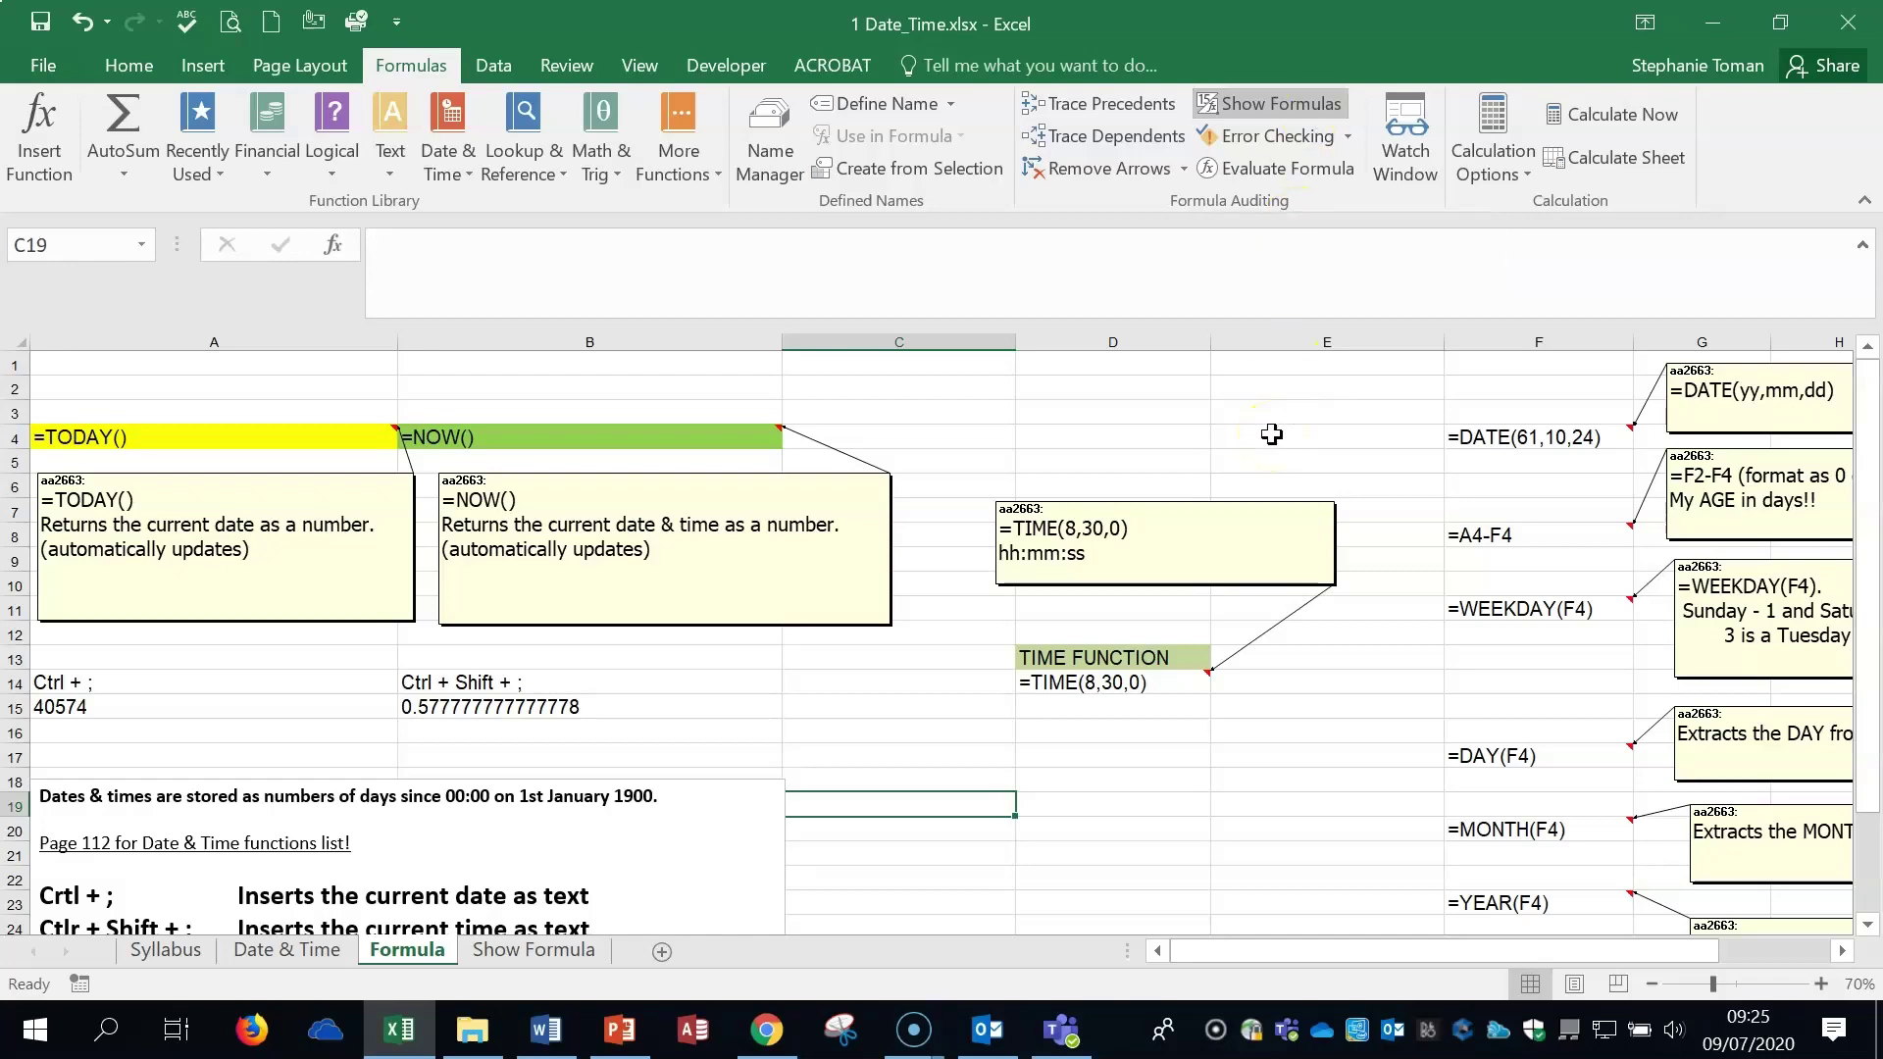
key(ctrl+grave)
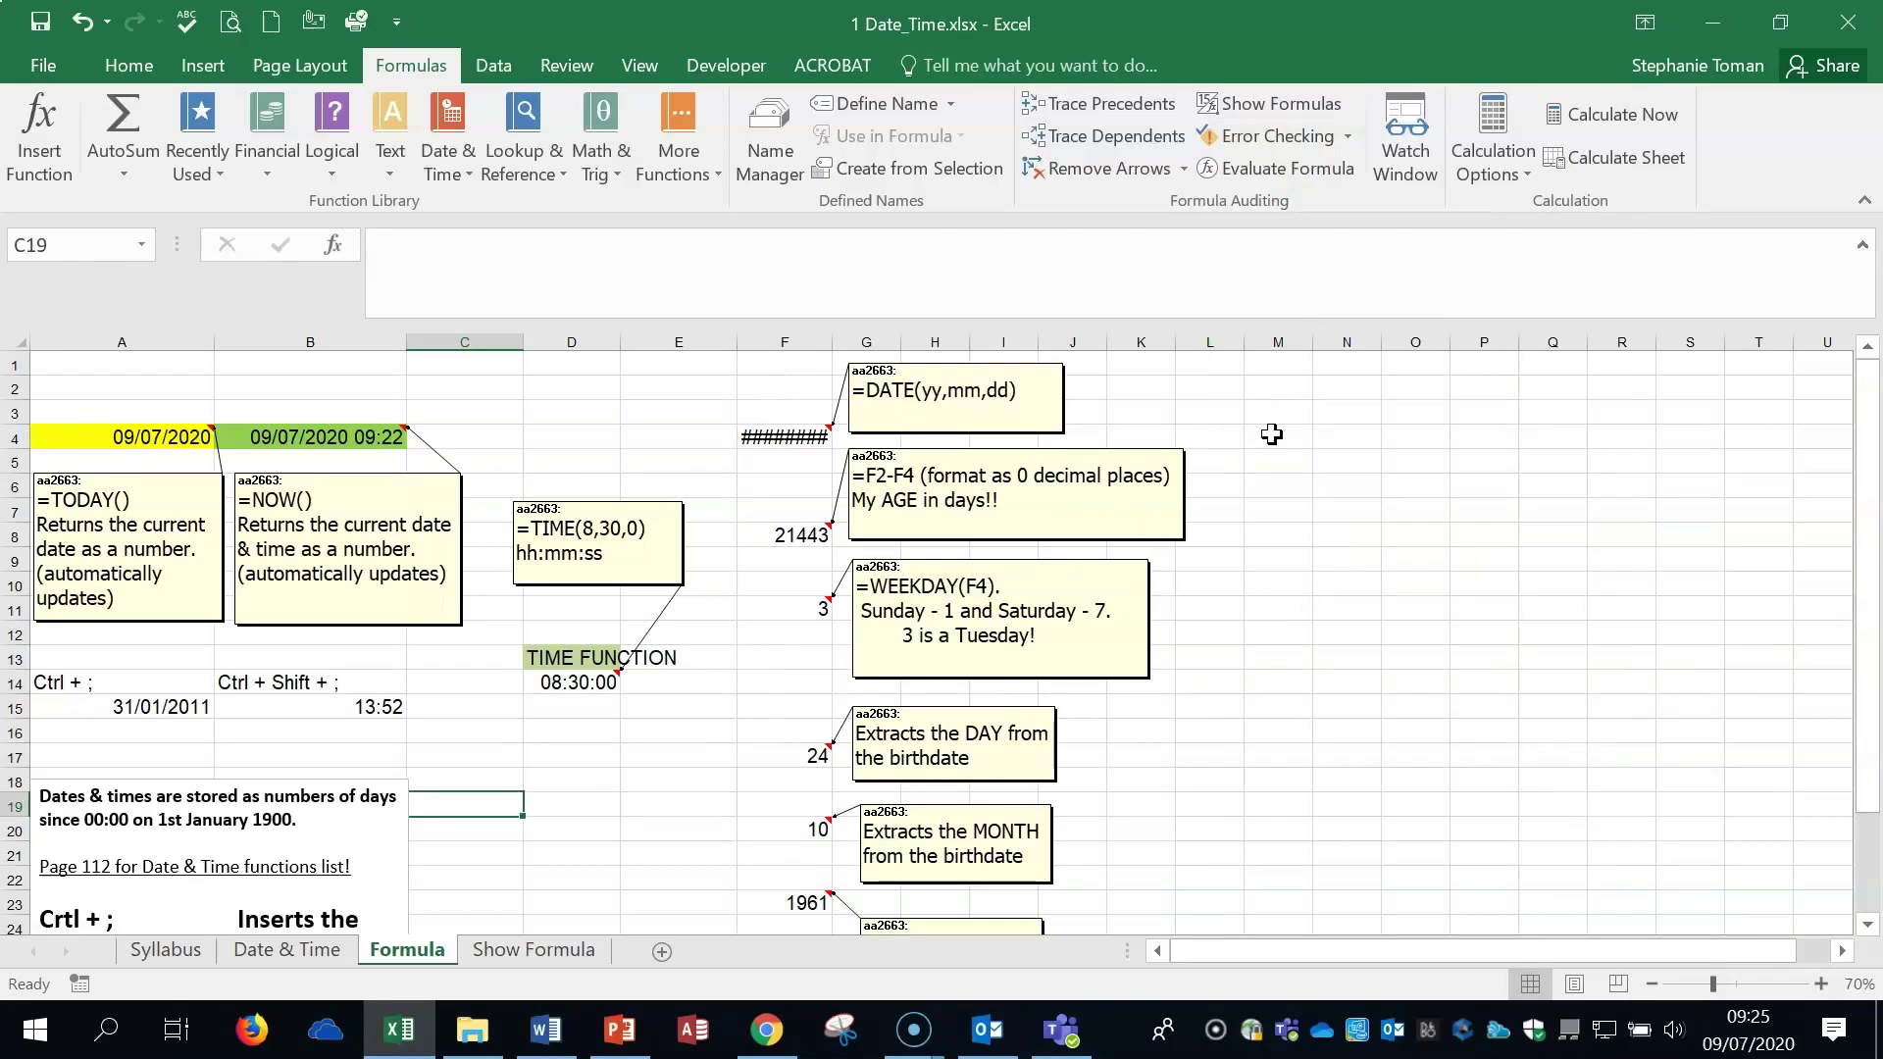
key(ctrl+grave)
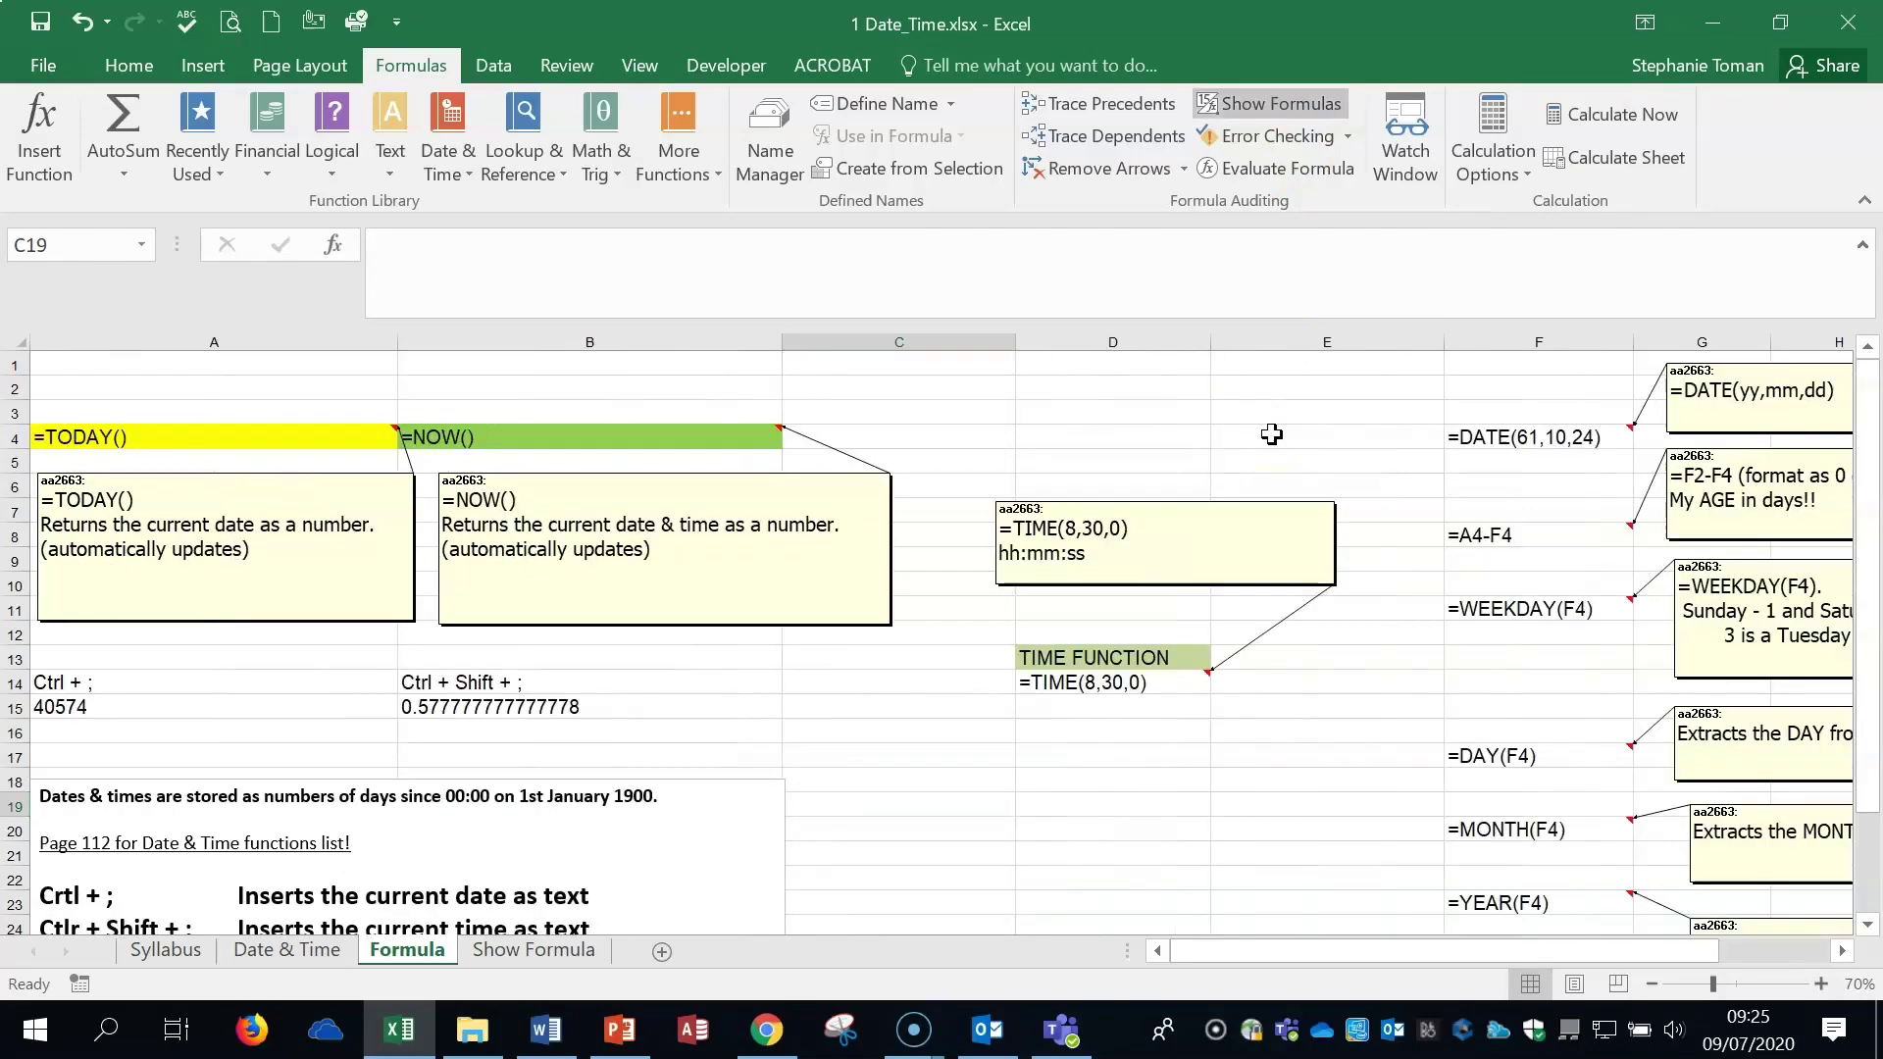
key(ctrl+grave)
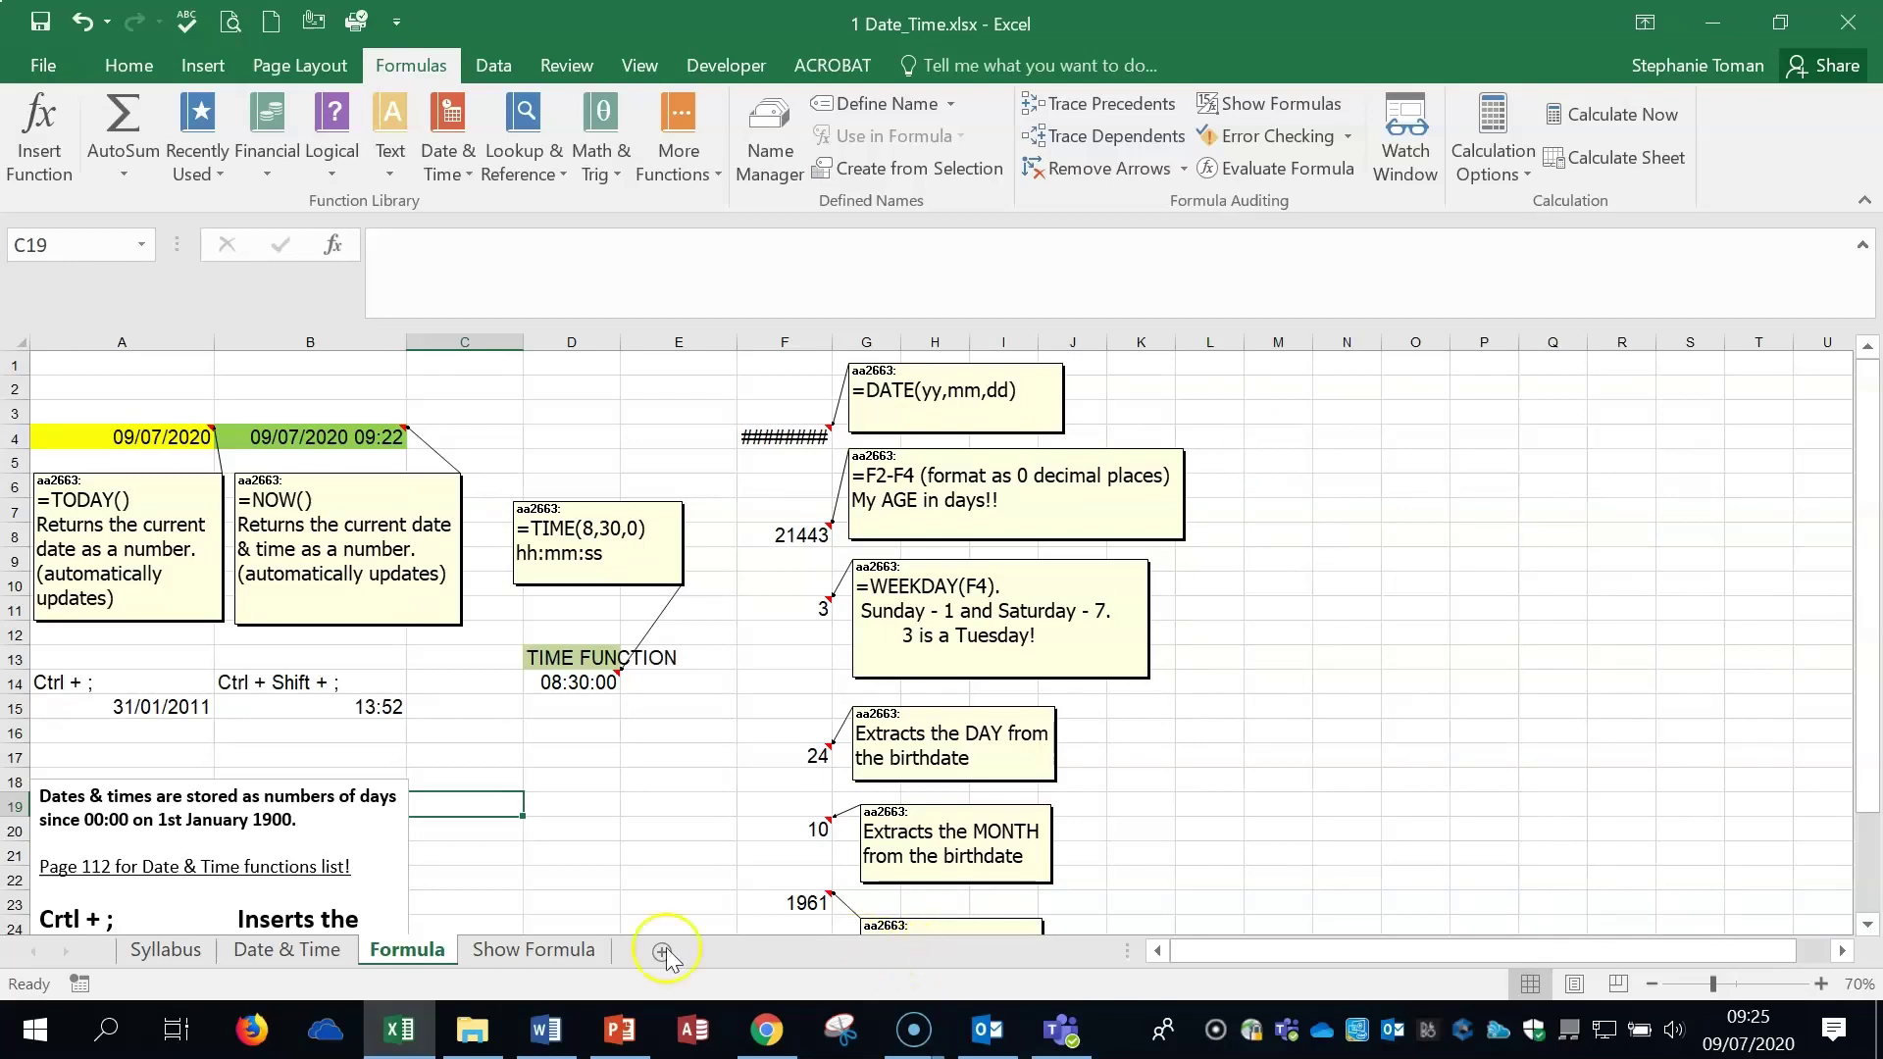
- Show the Show Formula sheet at 60% zoom and read its instructions for displaying formulas in cells
click(549, 954)
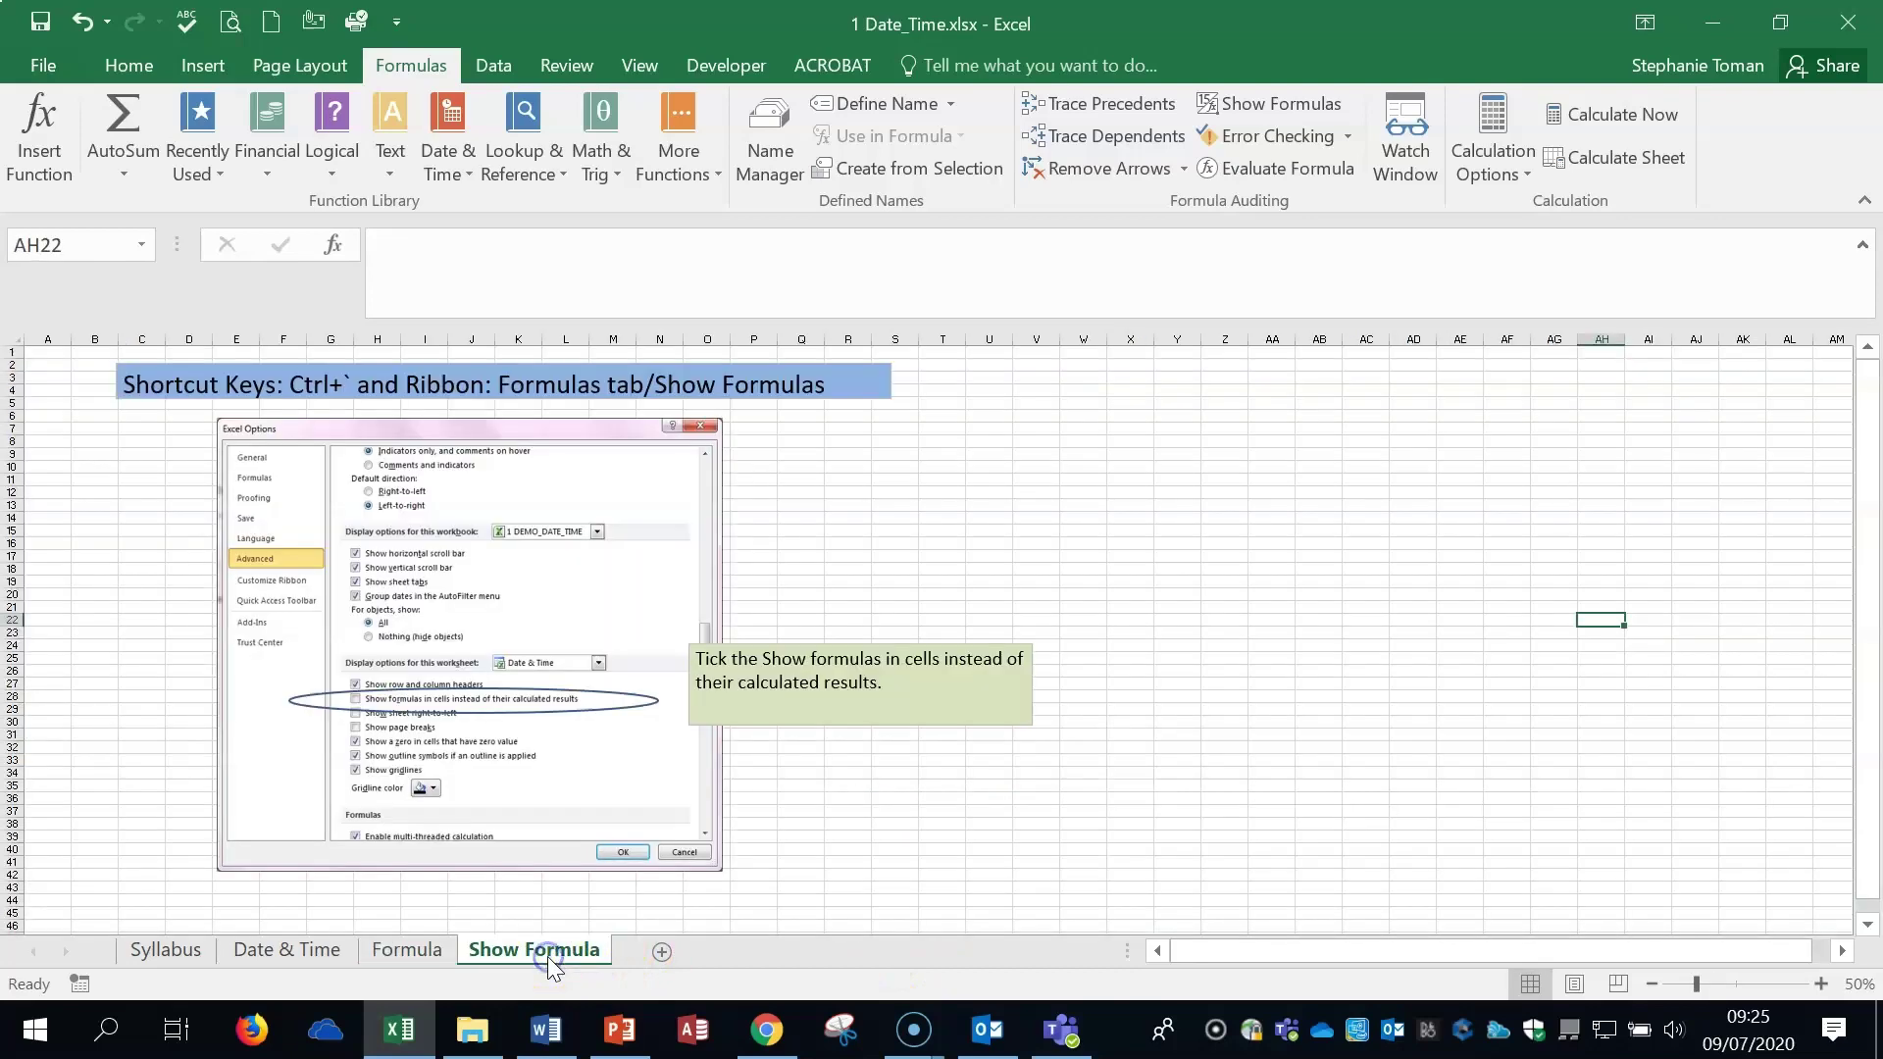
click(1822, 984)
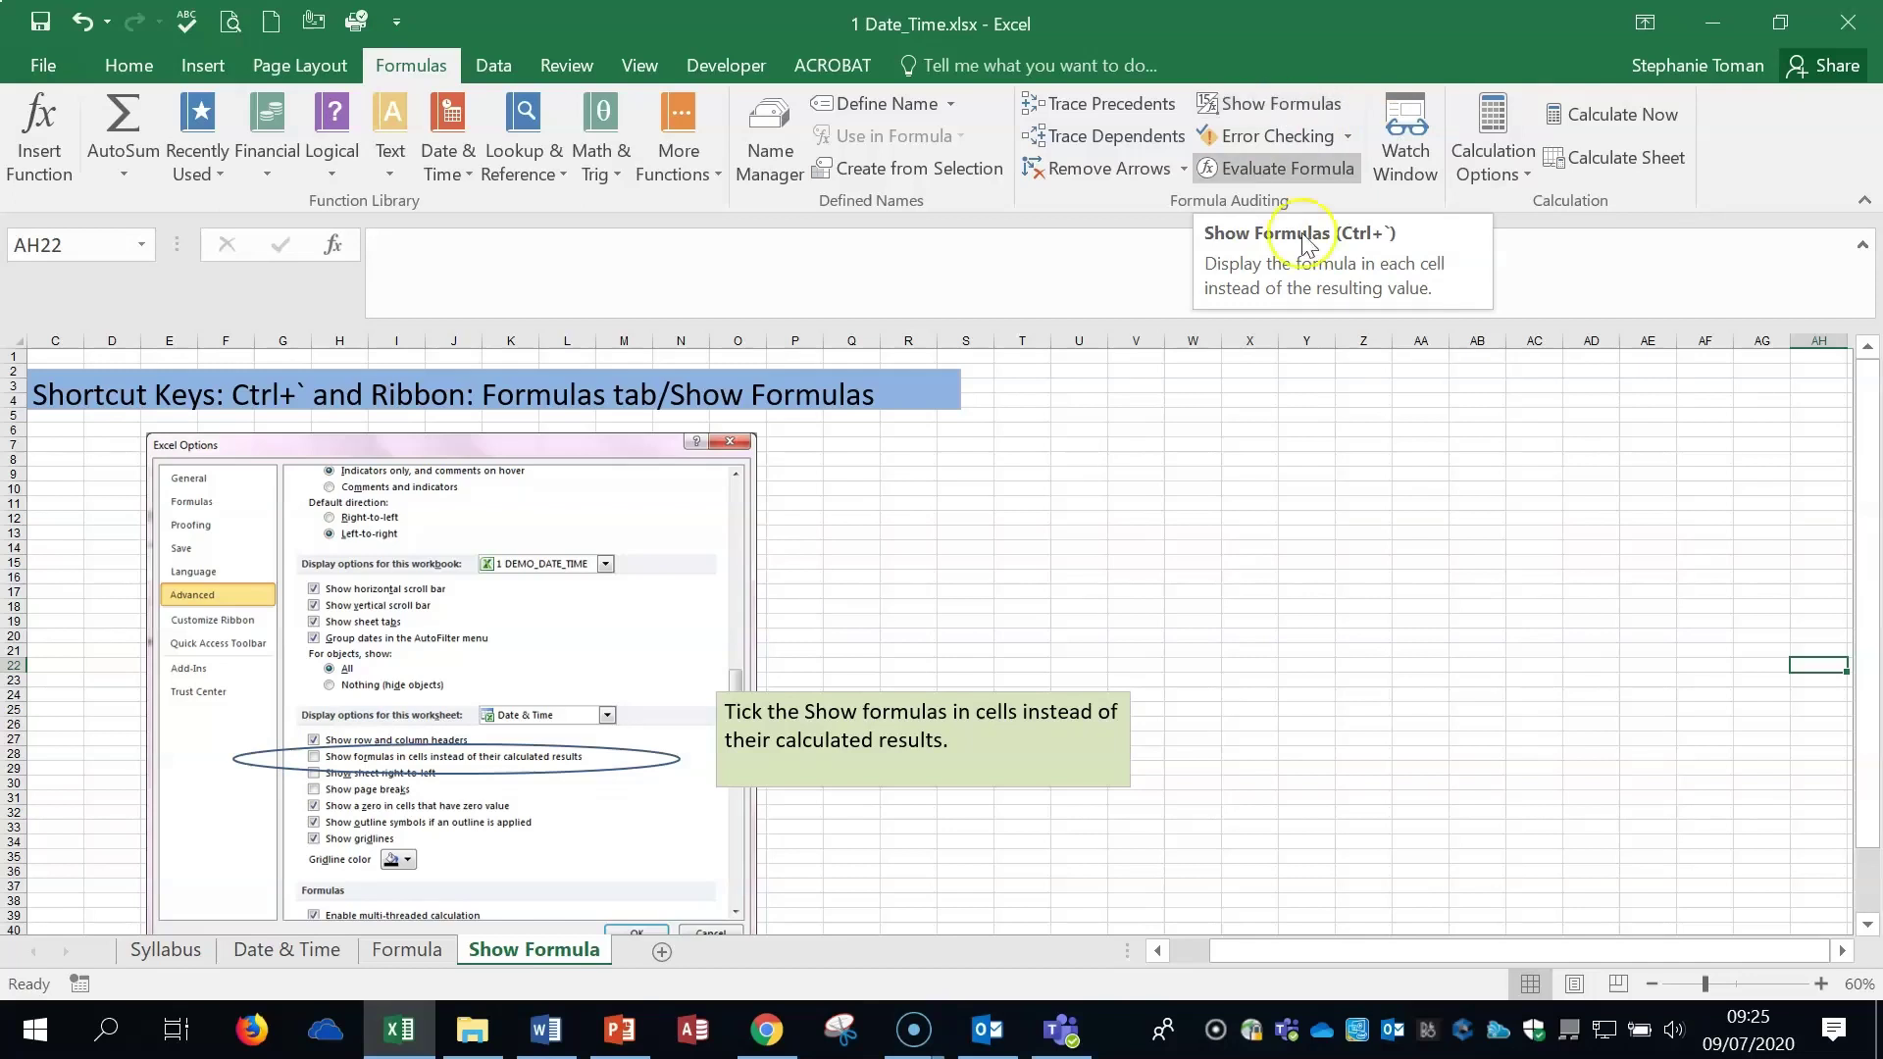
click(1421, 475)
click(1421, 517)
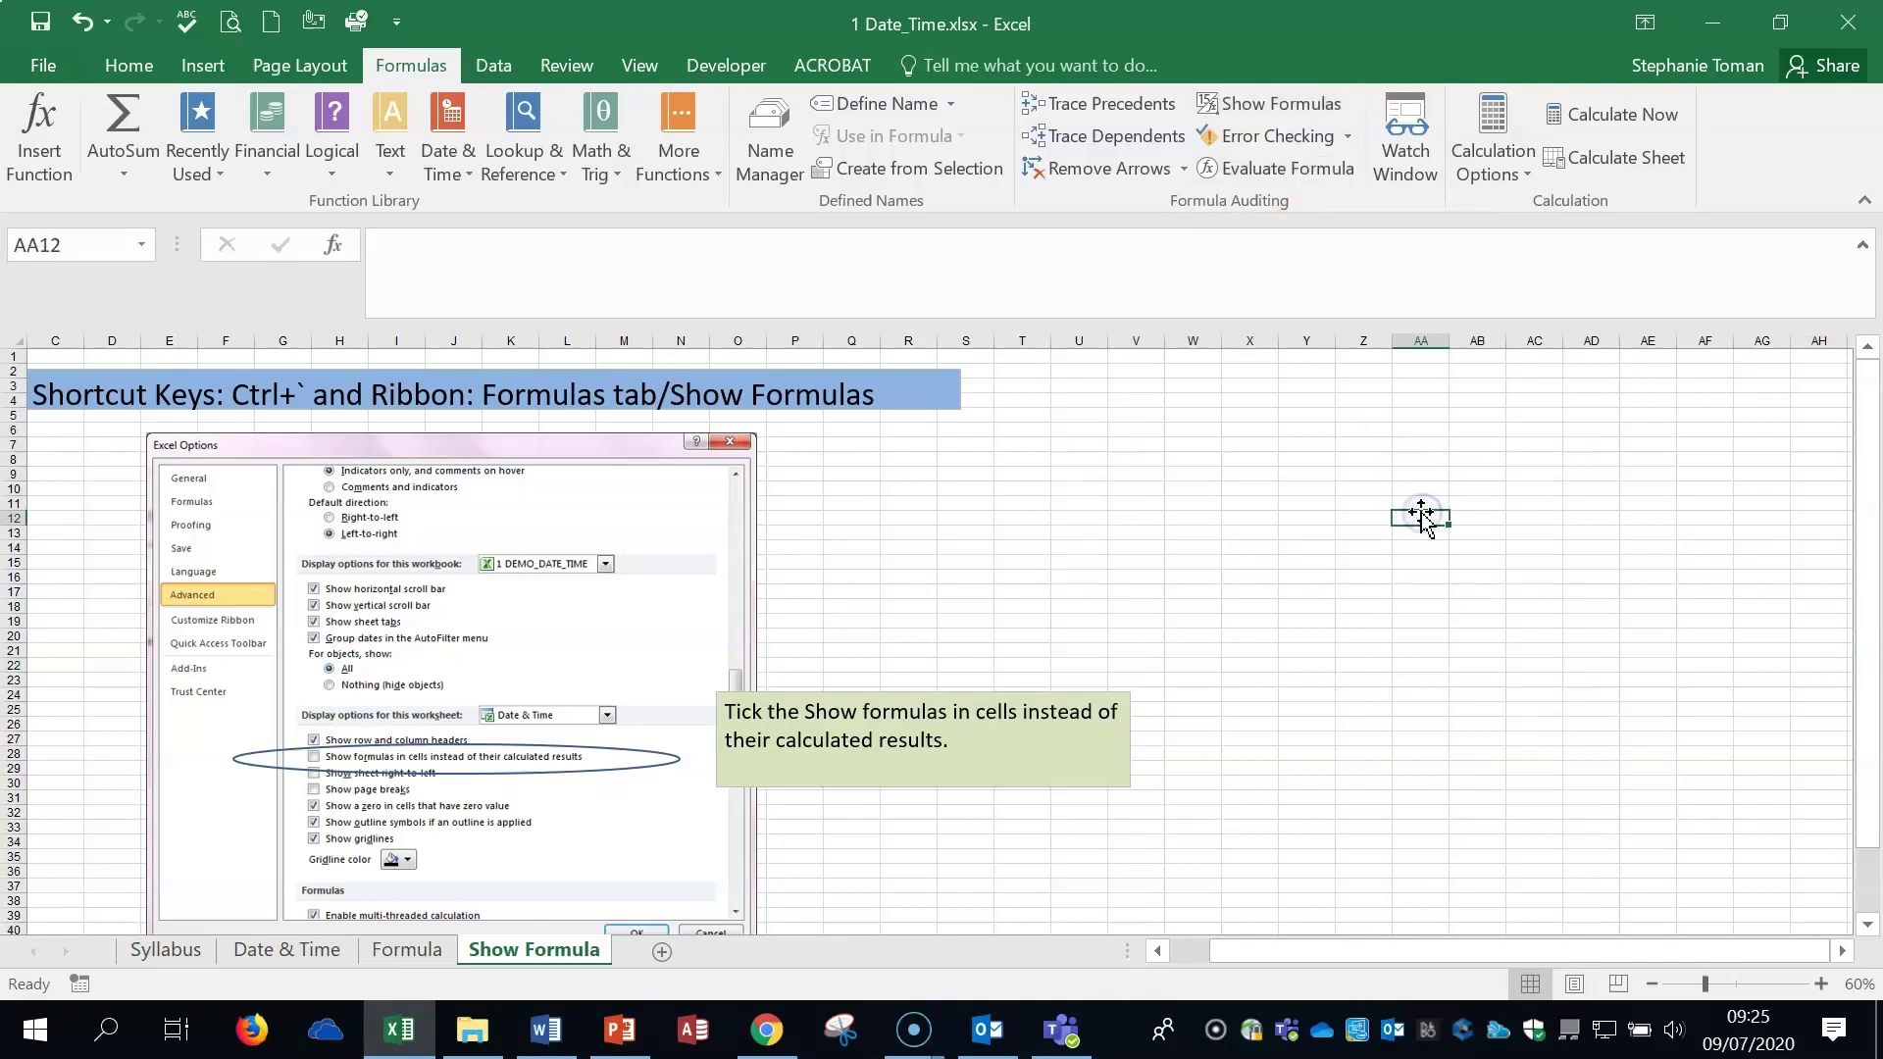
click(965, 561)
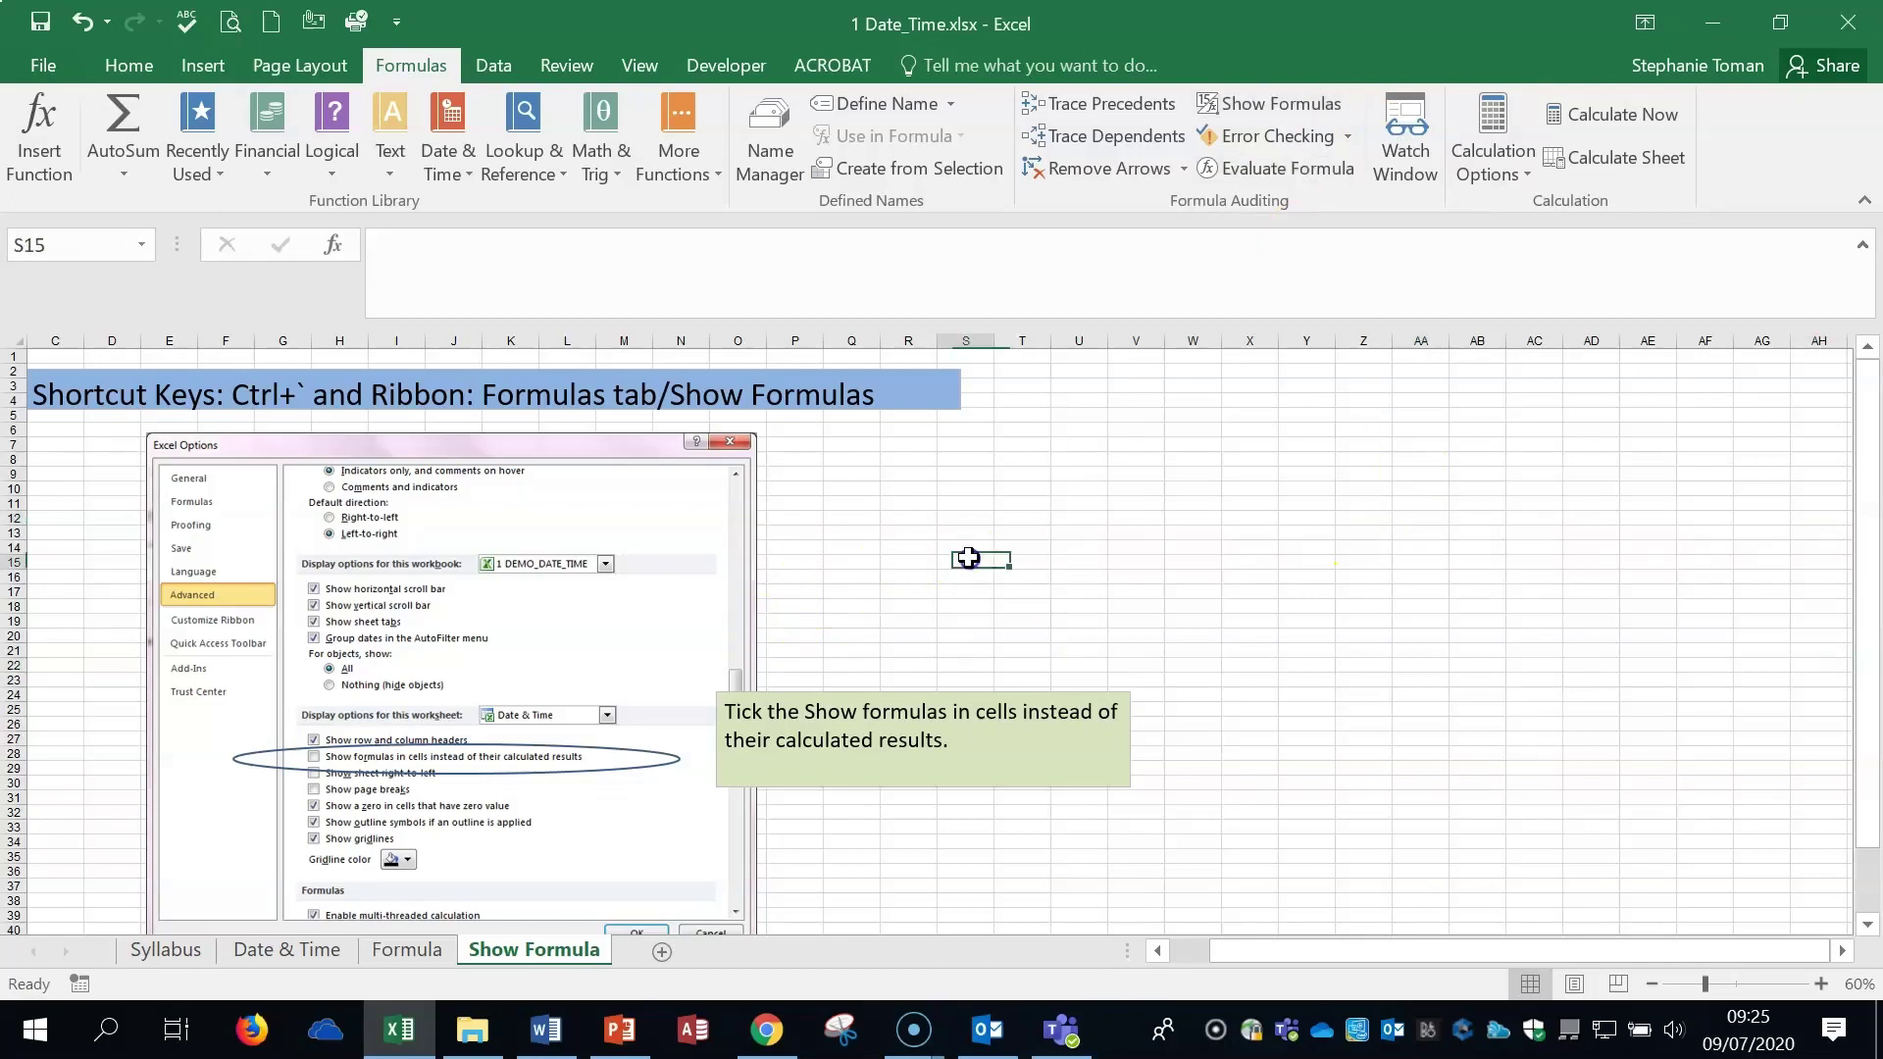
click(1223, 560)
click(1245, 605)
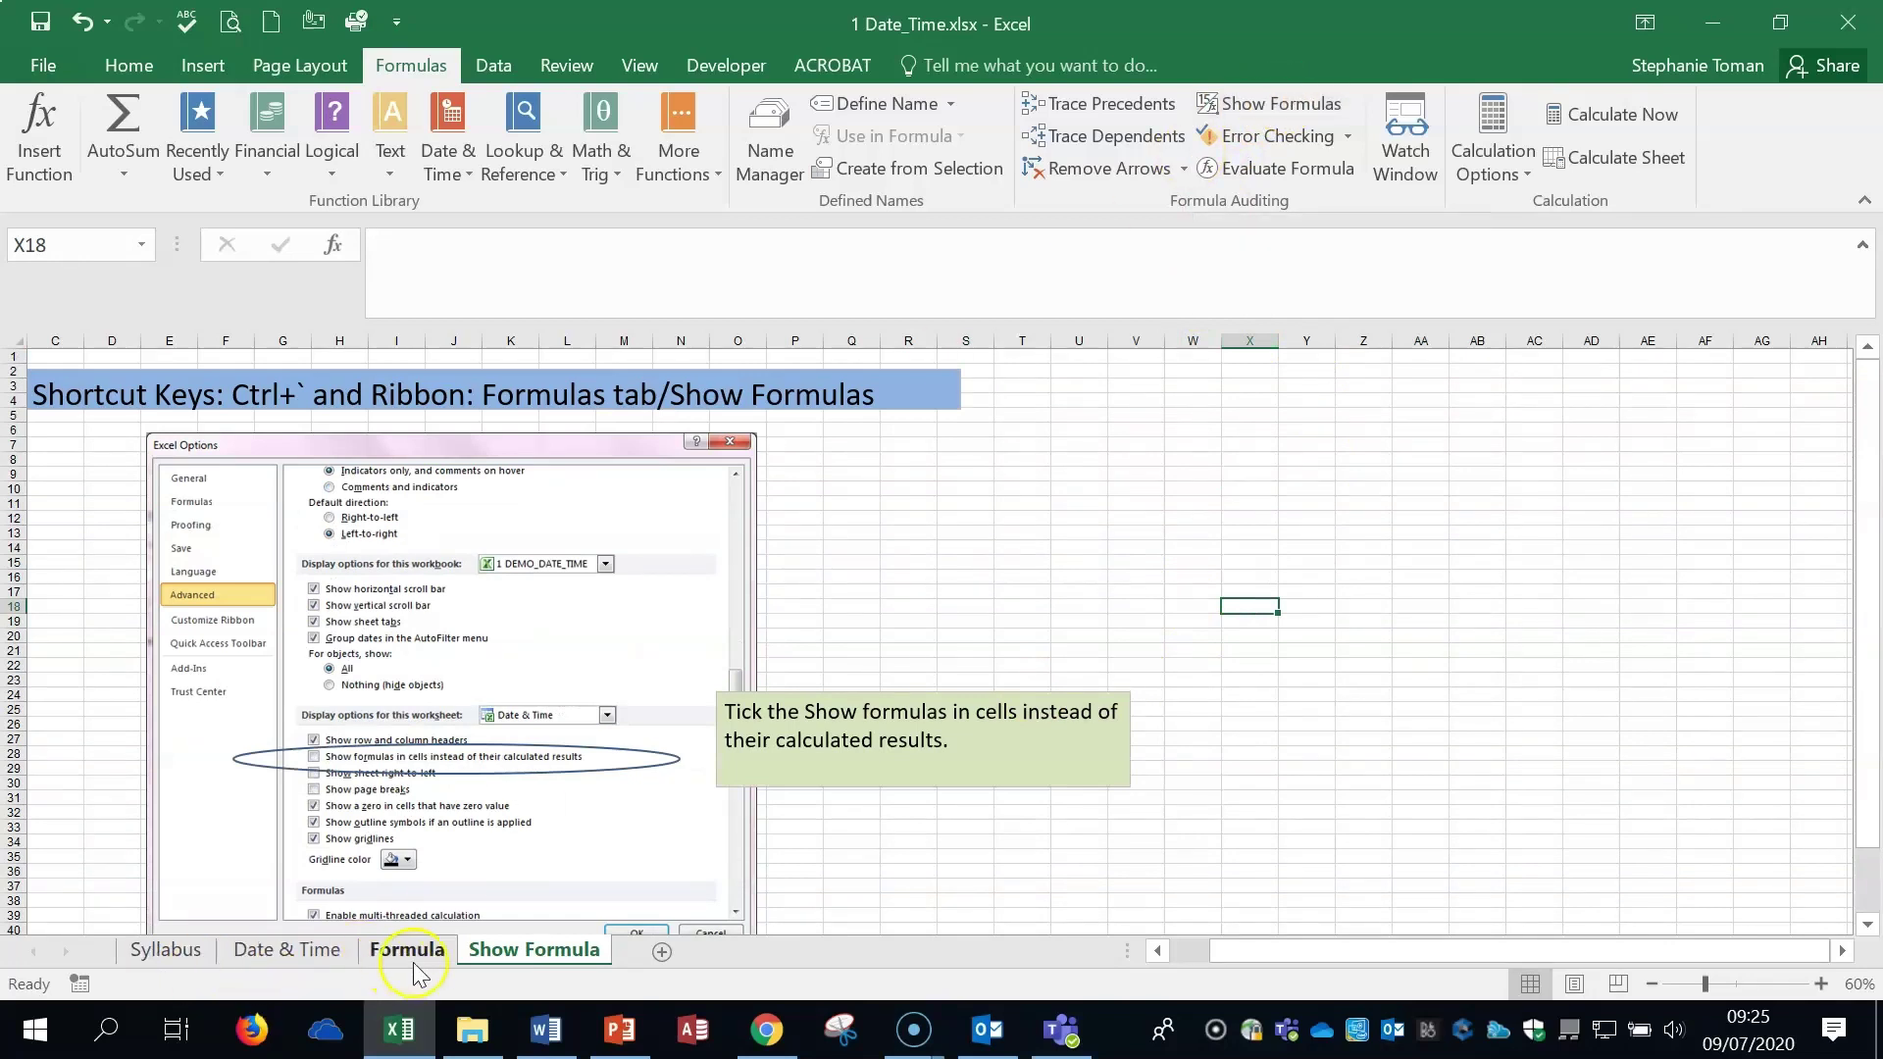
click(1486, 623)
click(1528, 576)
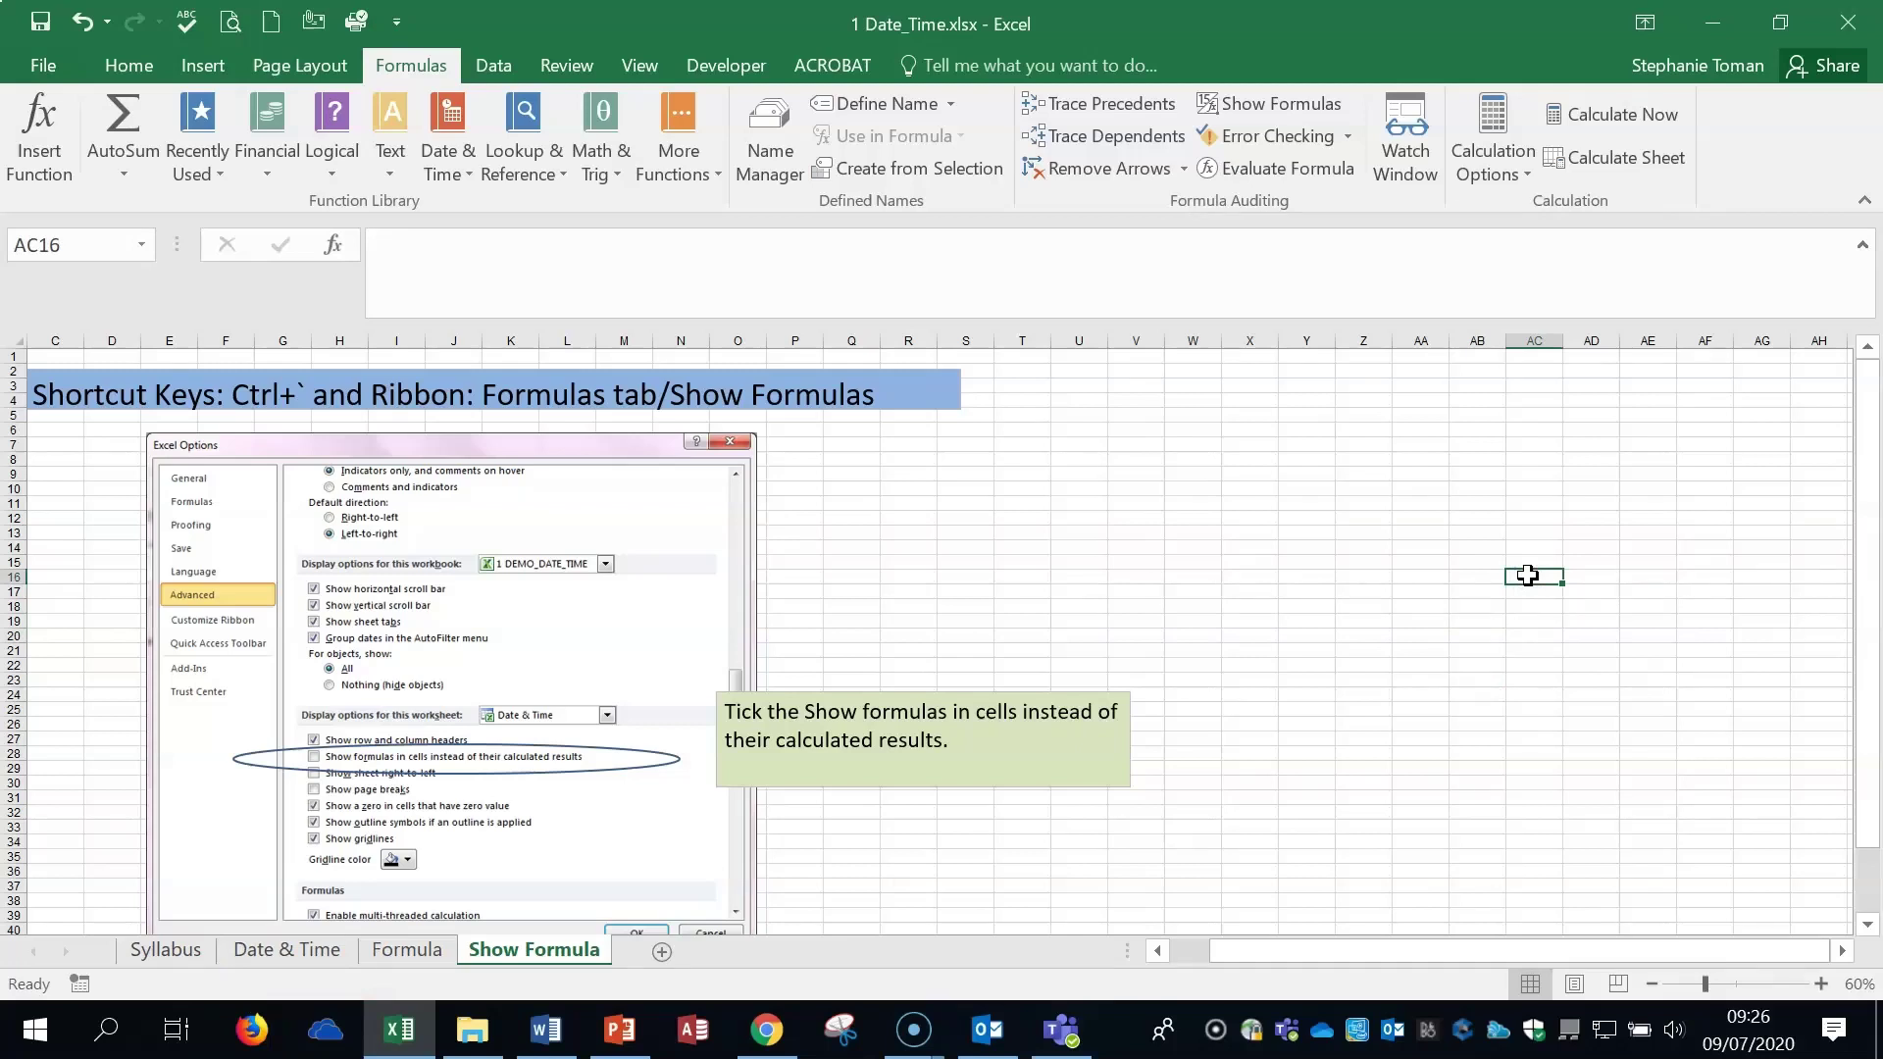
- Close 1 Date_Time.xlsx without saving the changes and open 2 Lookups.xlsx from the 14 Functions folder
click(1847, 22)
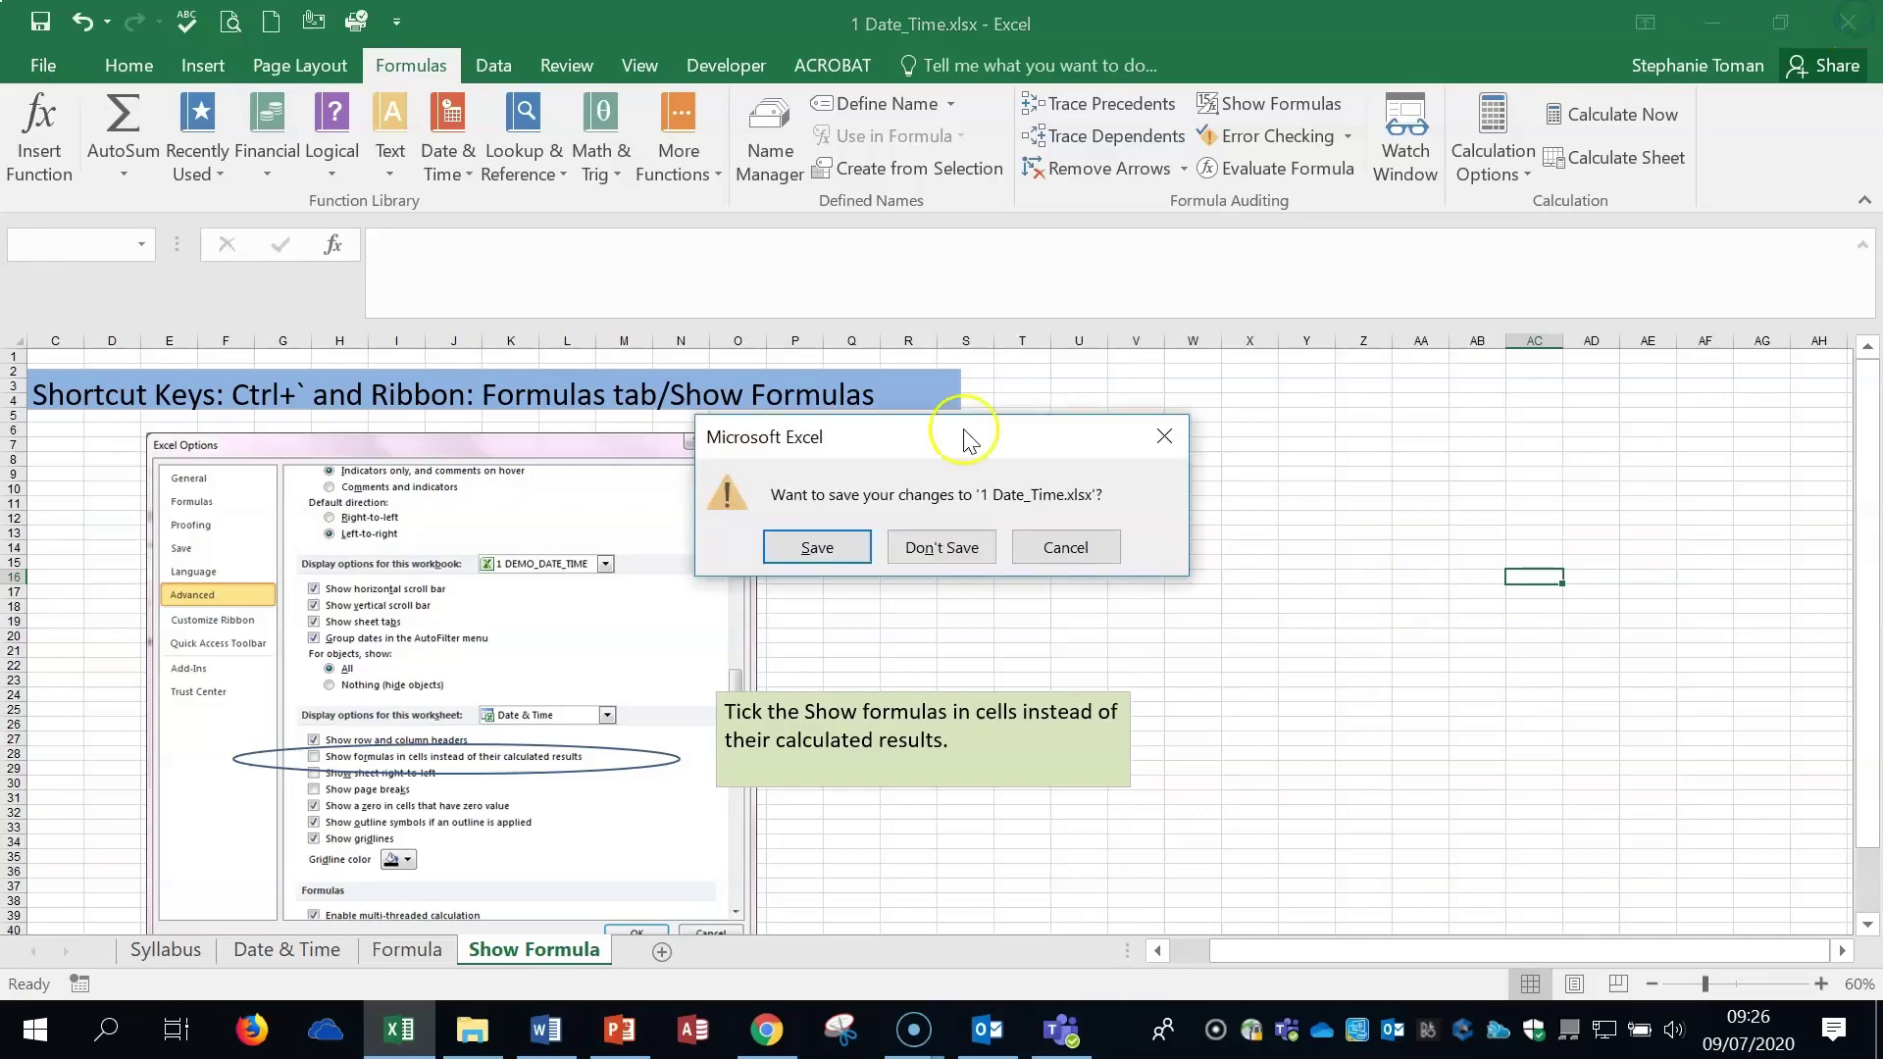
click(939, 549)
double_click(743, 476)
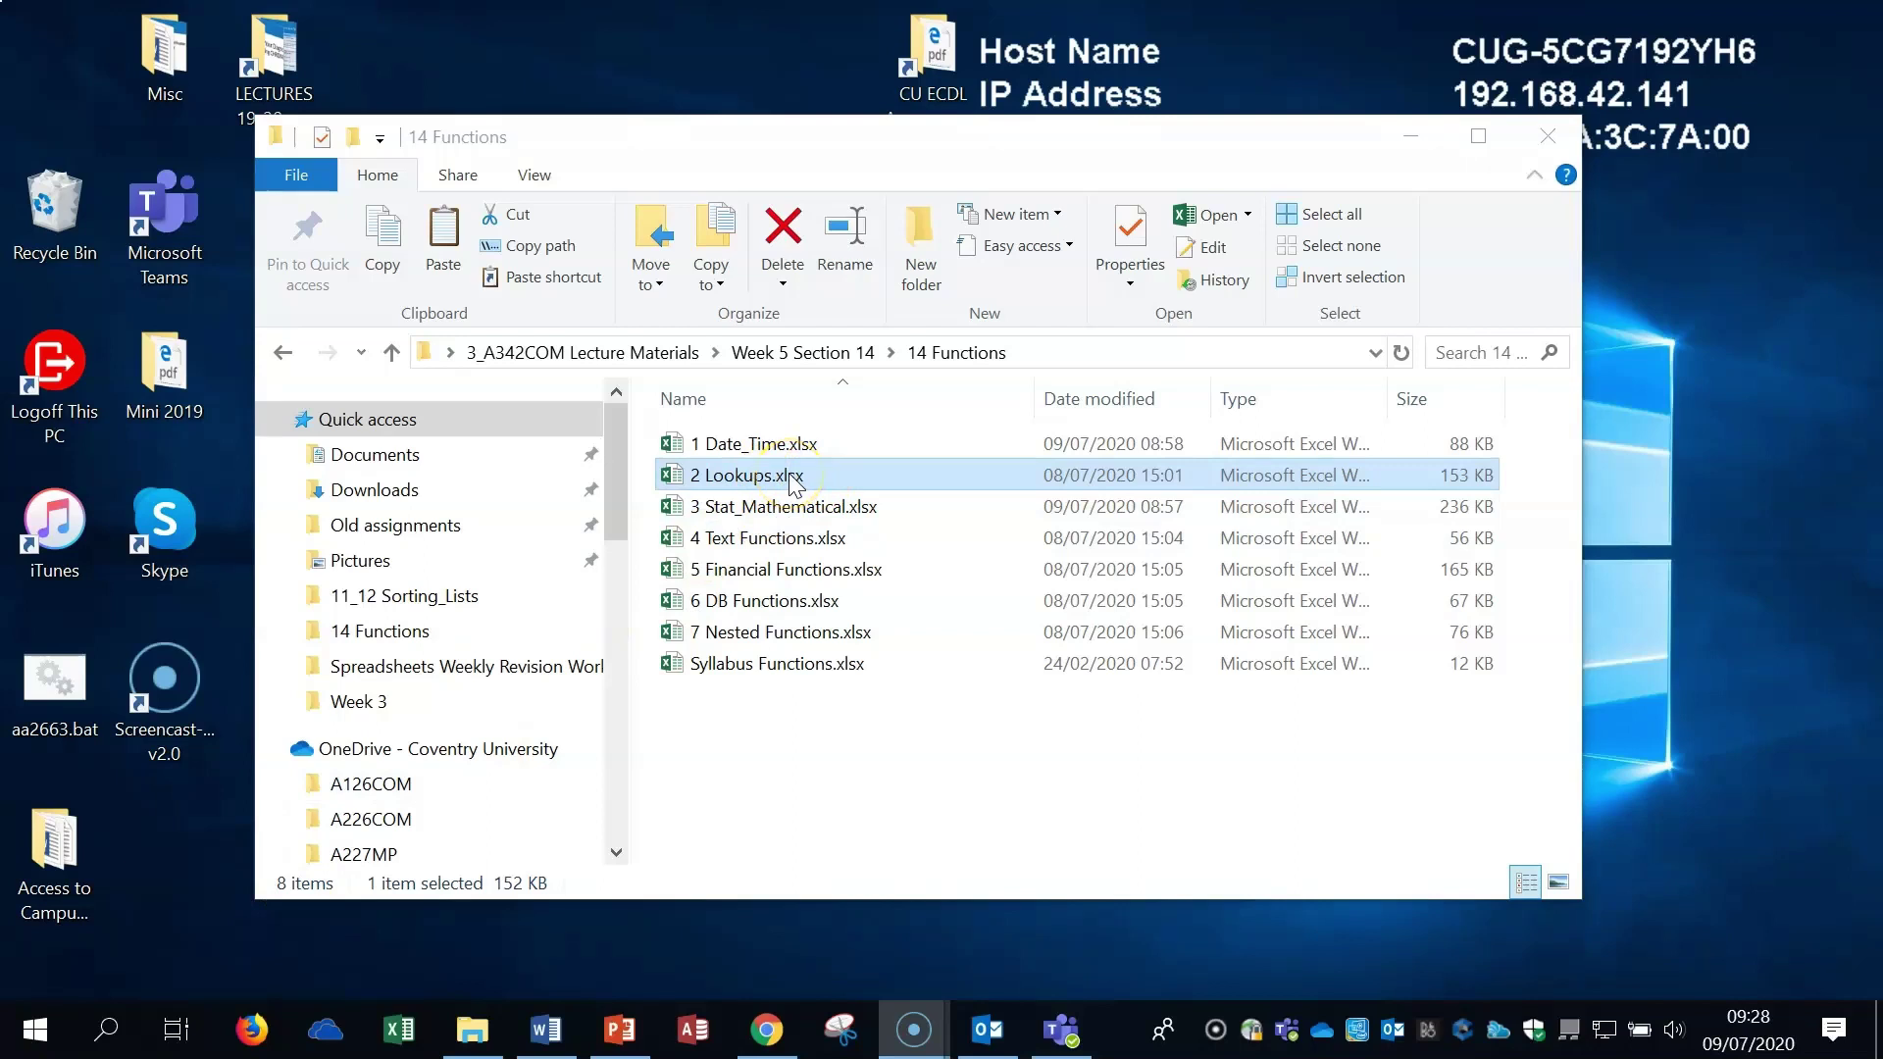
double_click(789, 474)
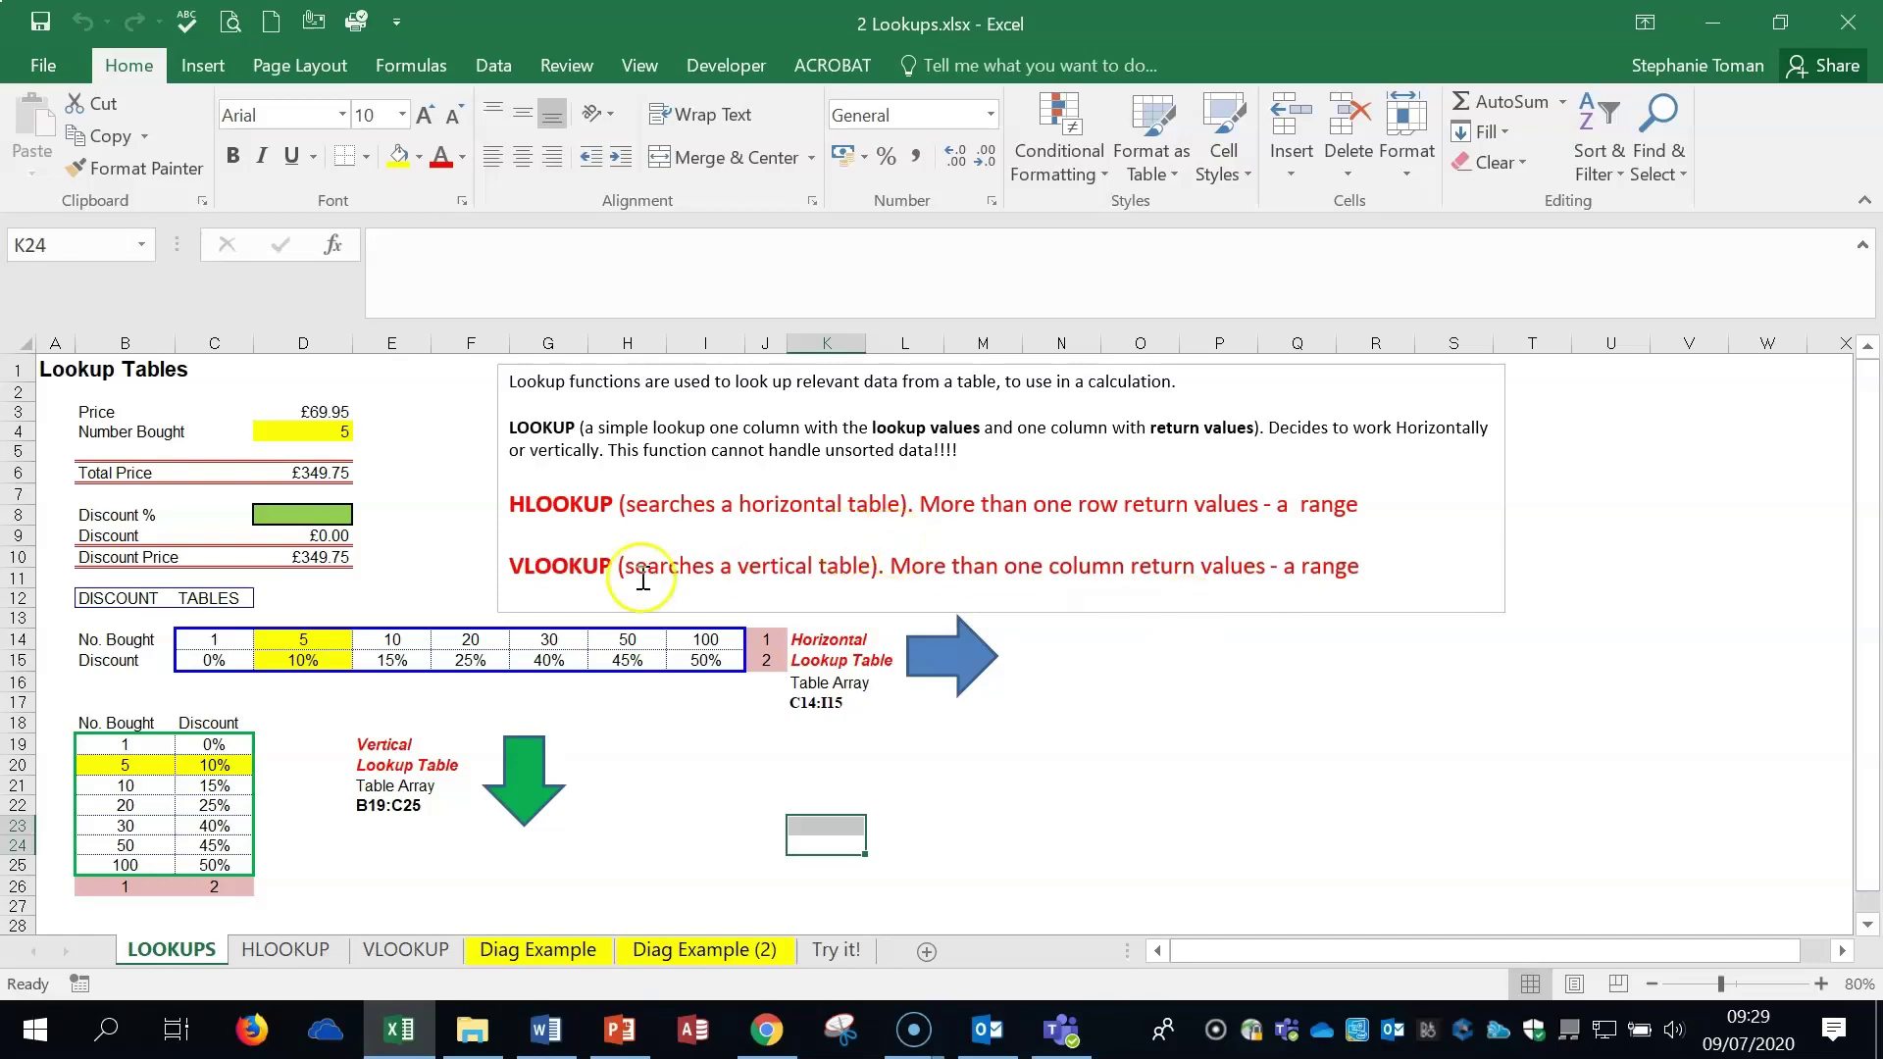
- Examine the Discount % cell D8 and the Number Bought cell D4 against the discount tables on the LOOKUPS sheet
click(317, 517)
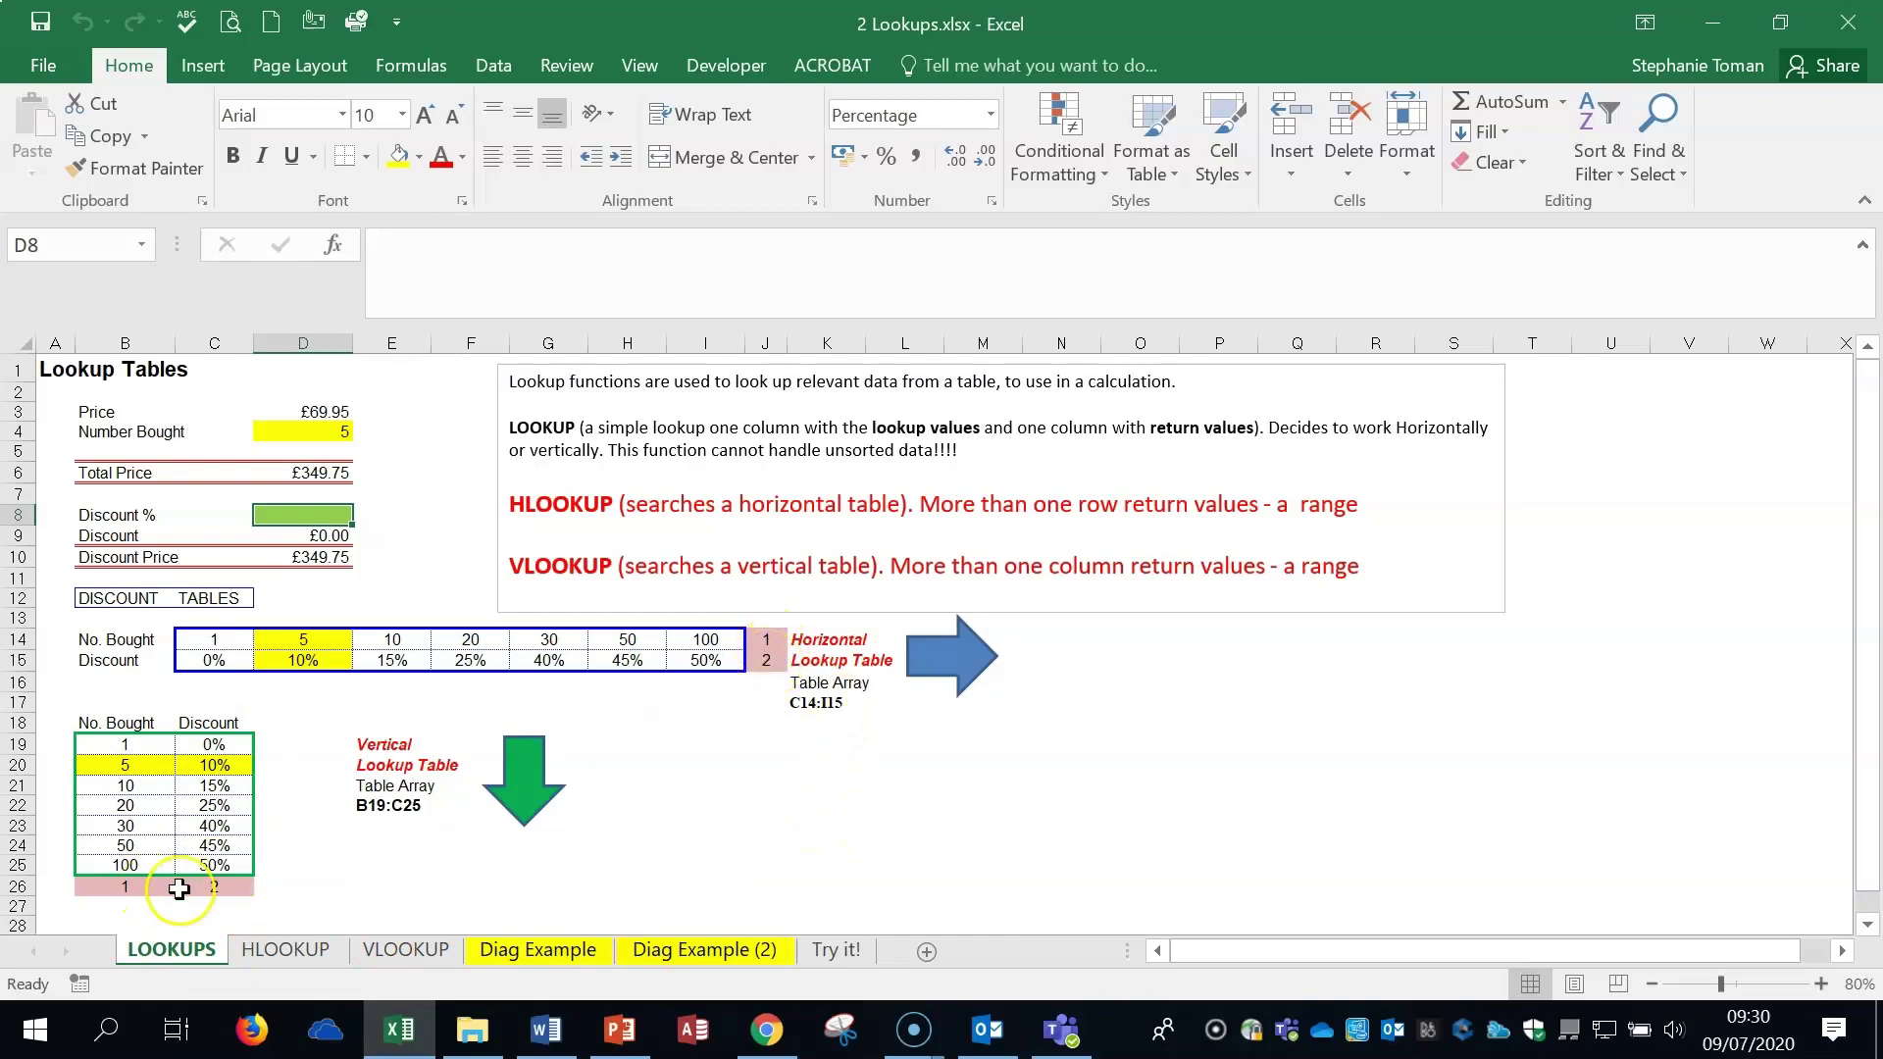
click(300, 431)
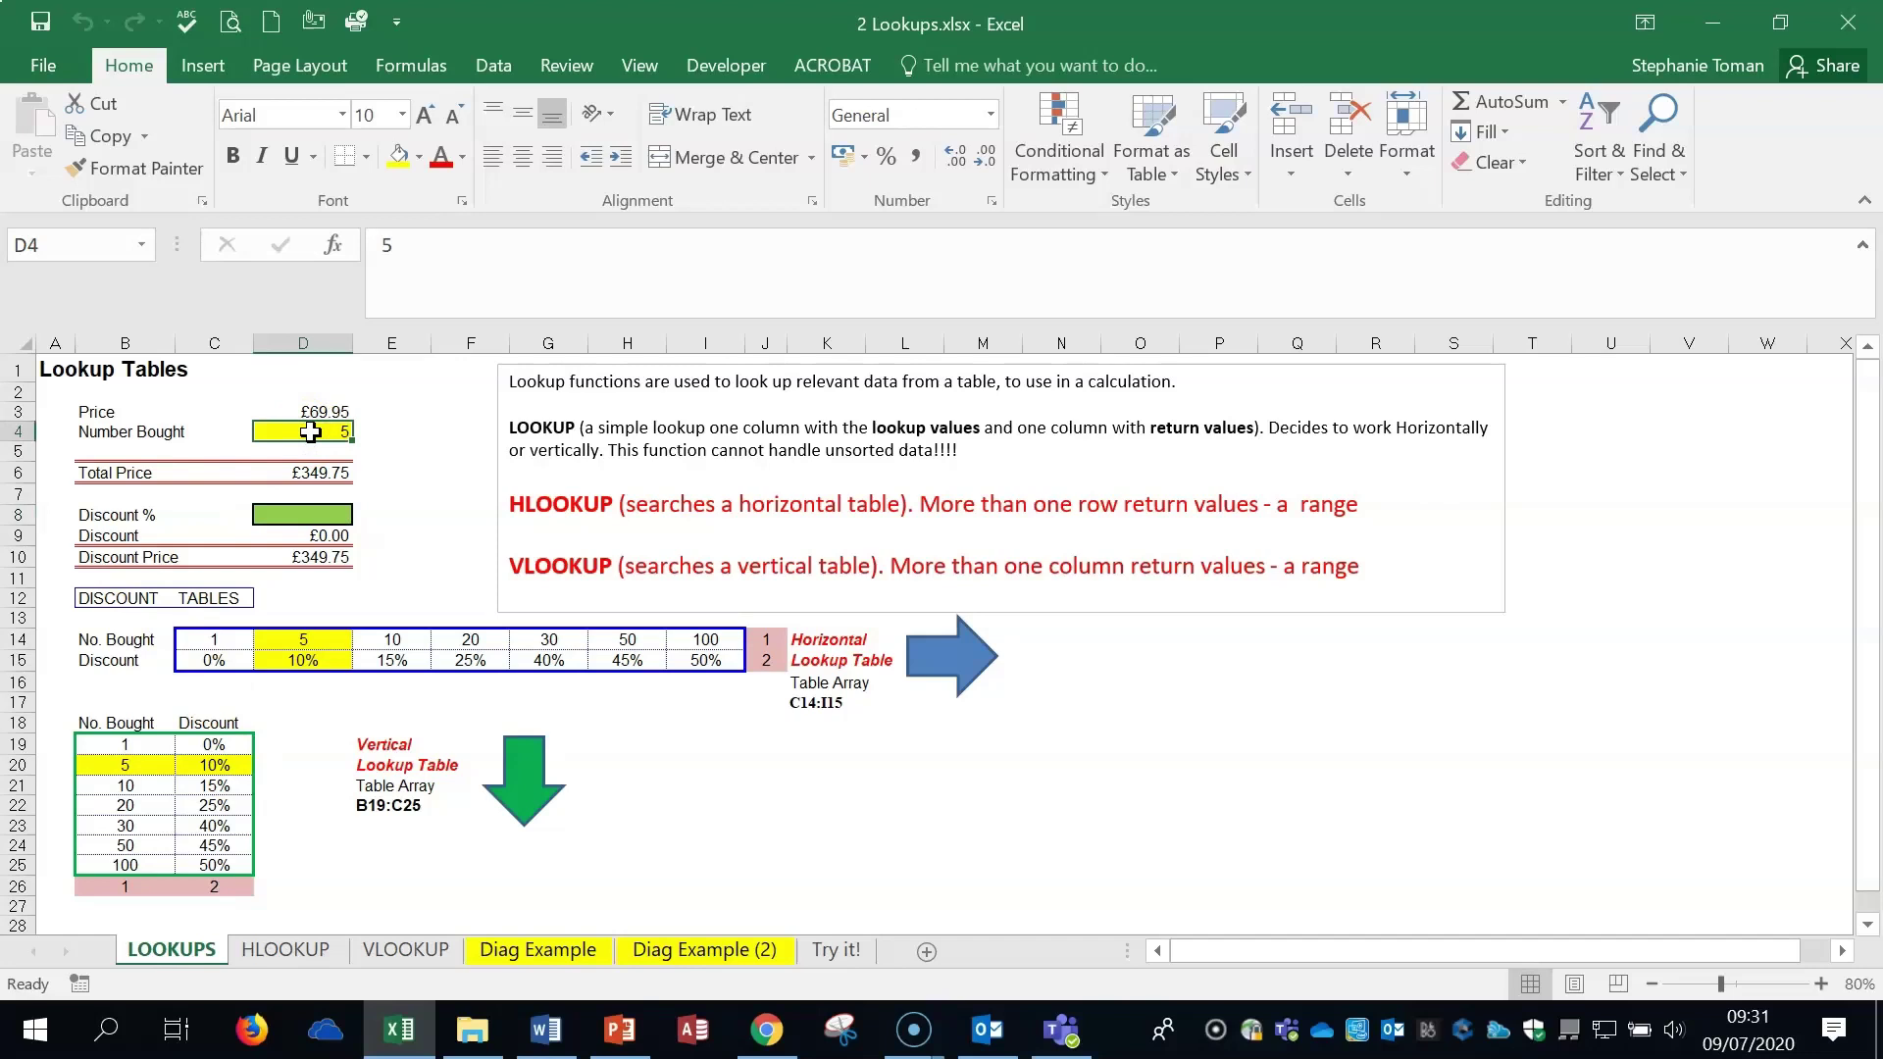
click(303, 516)
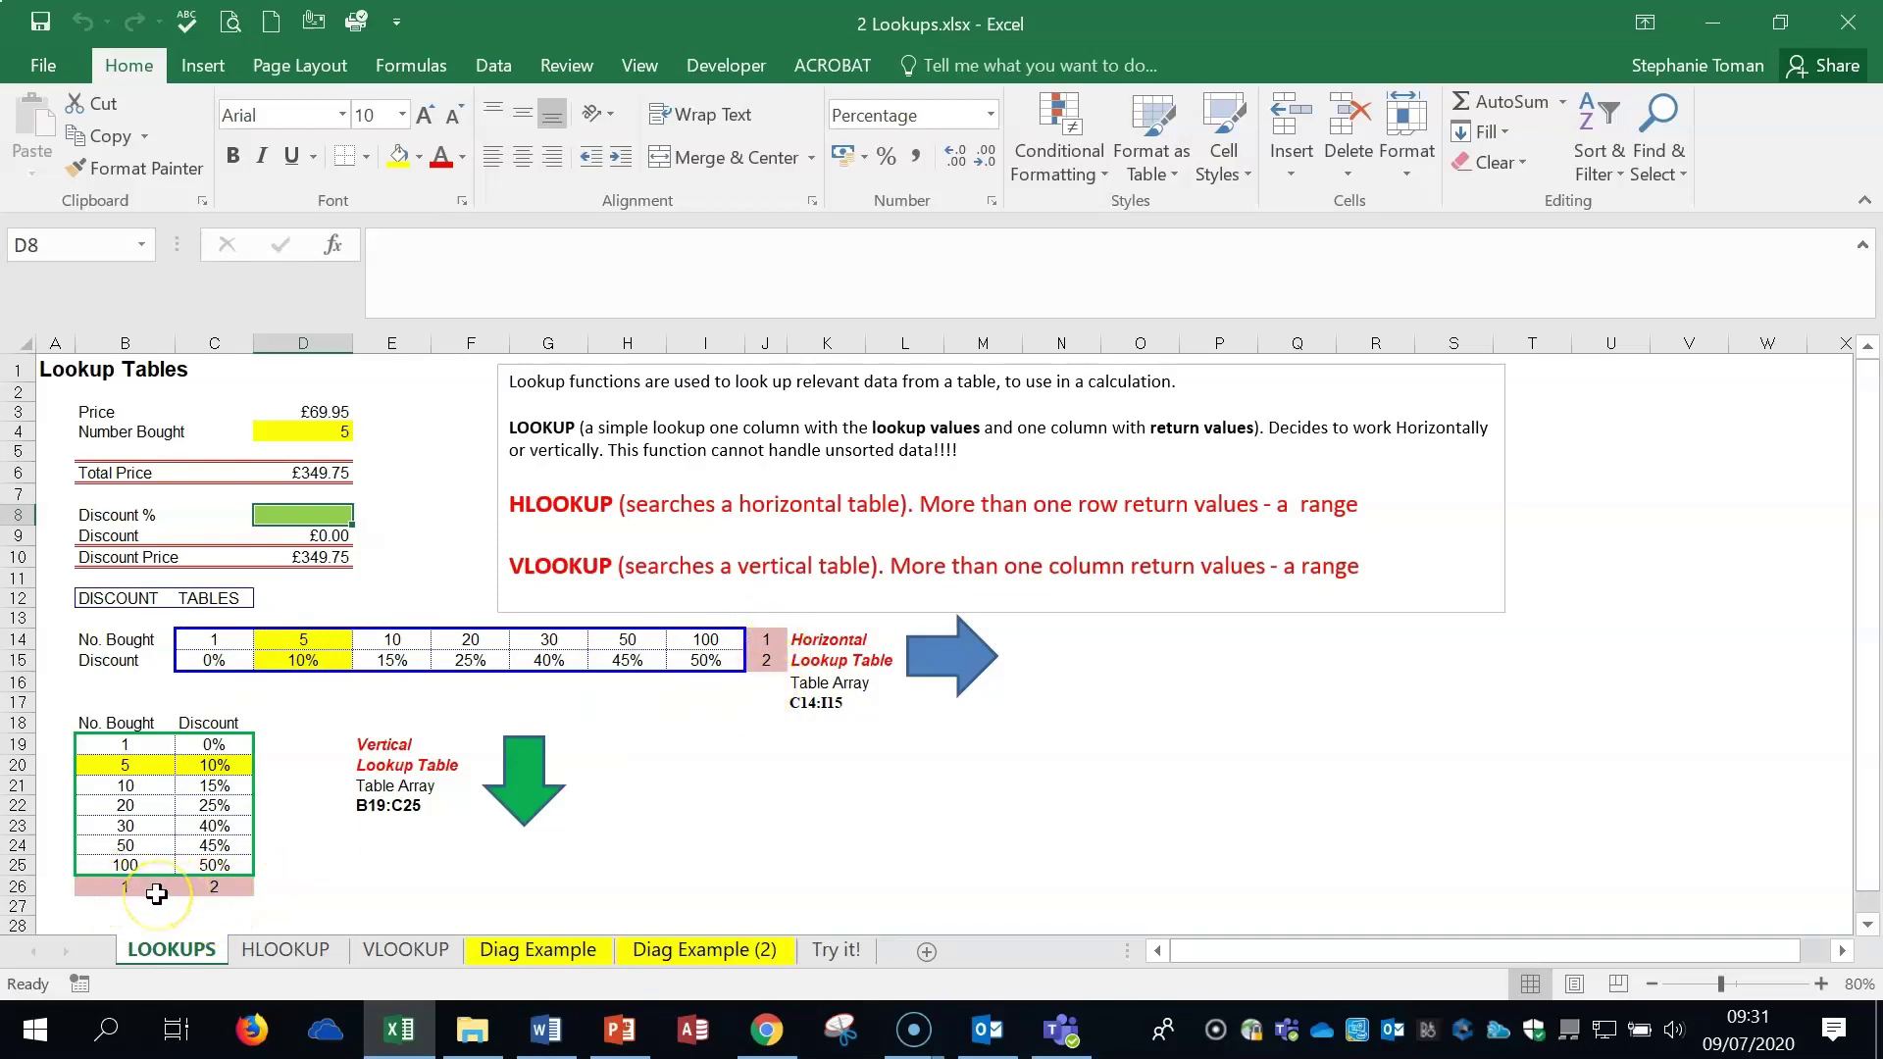
- Show the HLOOKUP sheet and review its worked HLOOKUP formula, argument notes and Function Arguments picture
click(286, 952)
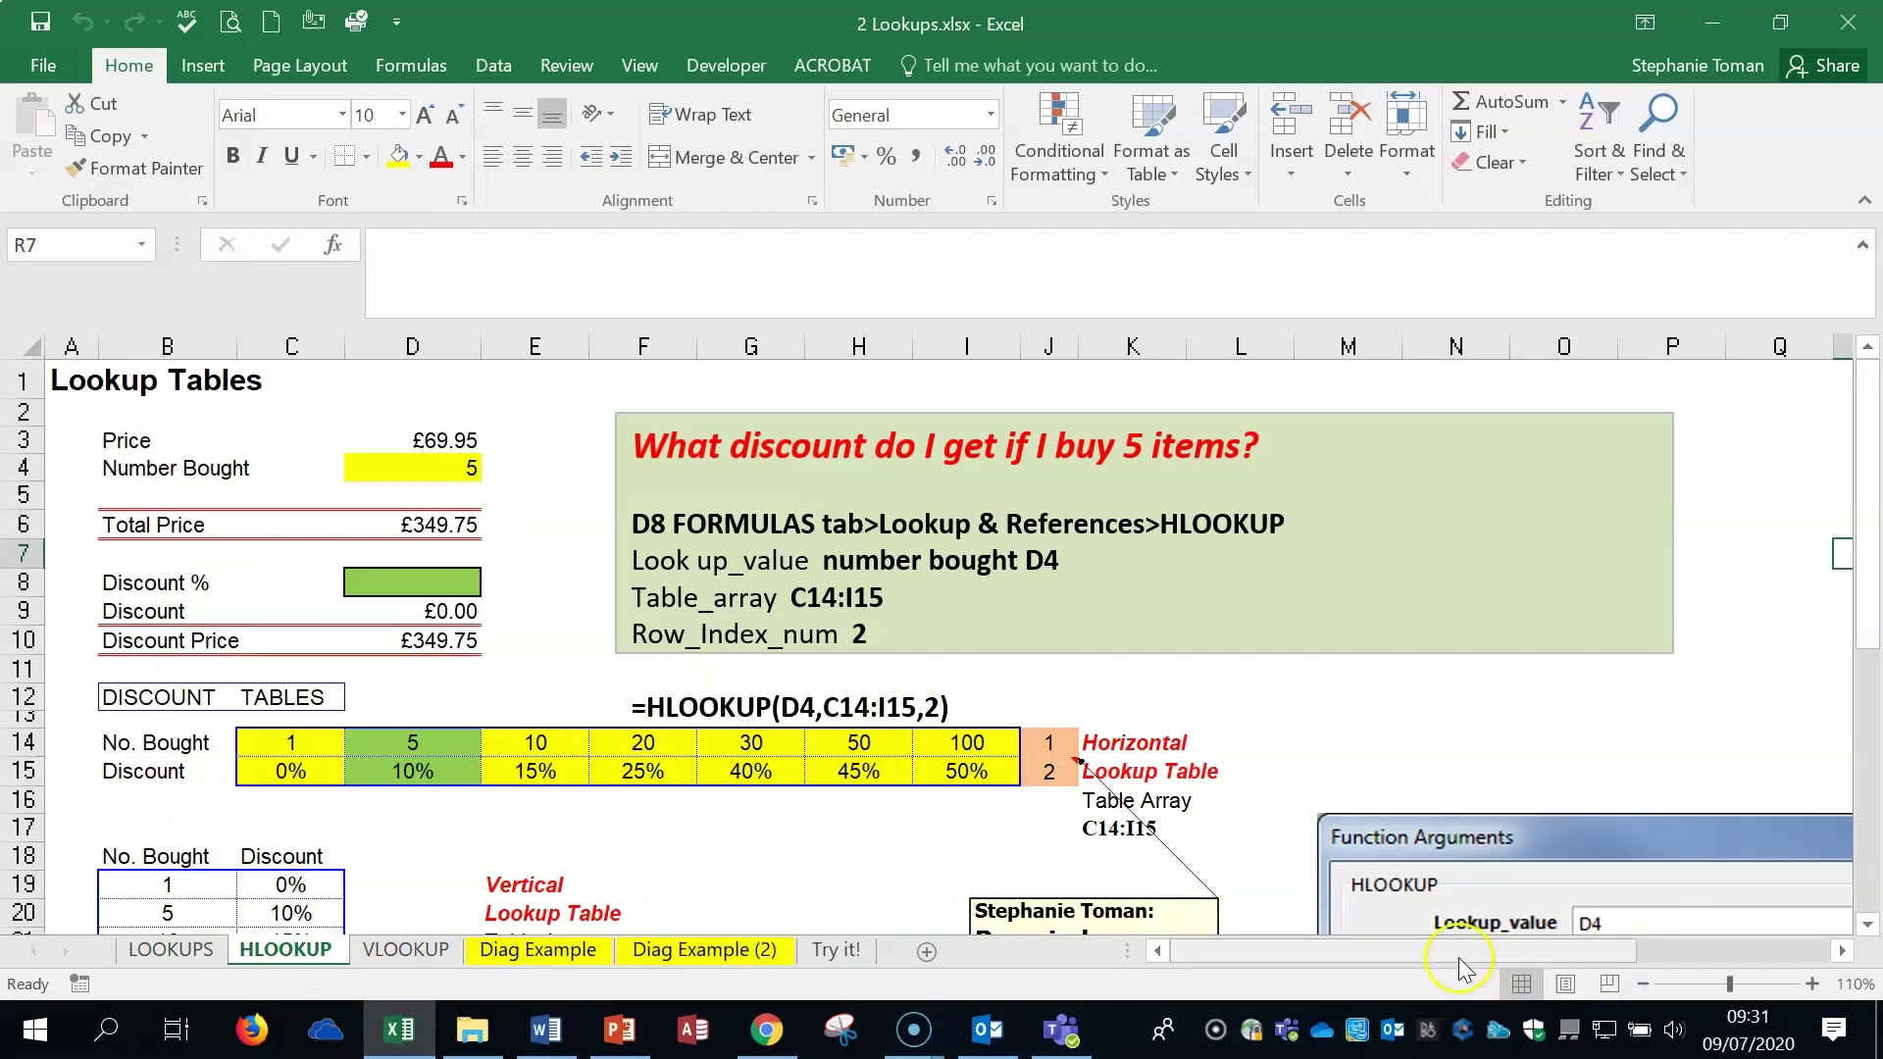
drag(1475, 953, 1611, 956)
scroll(1716, 817, down, 2)
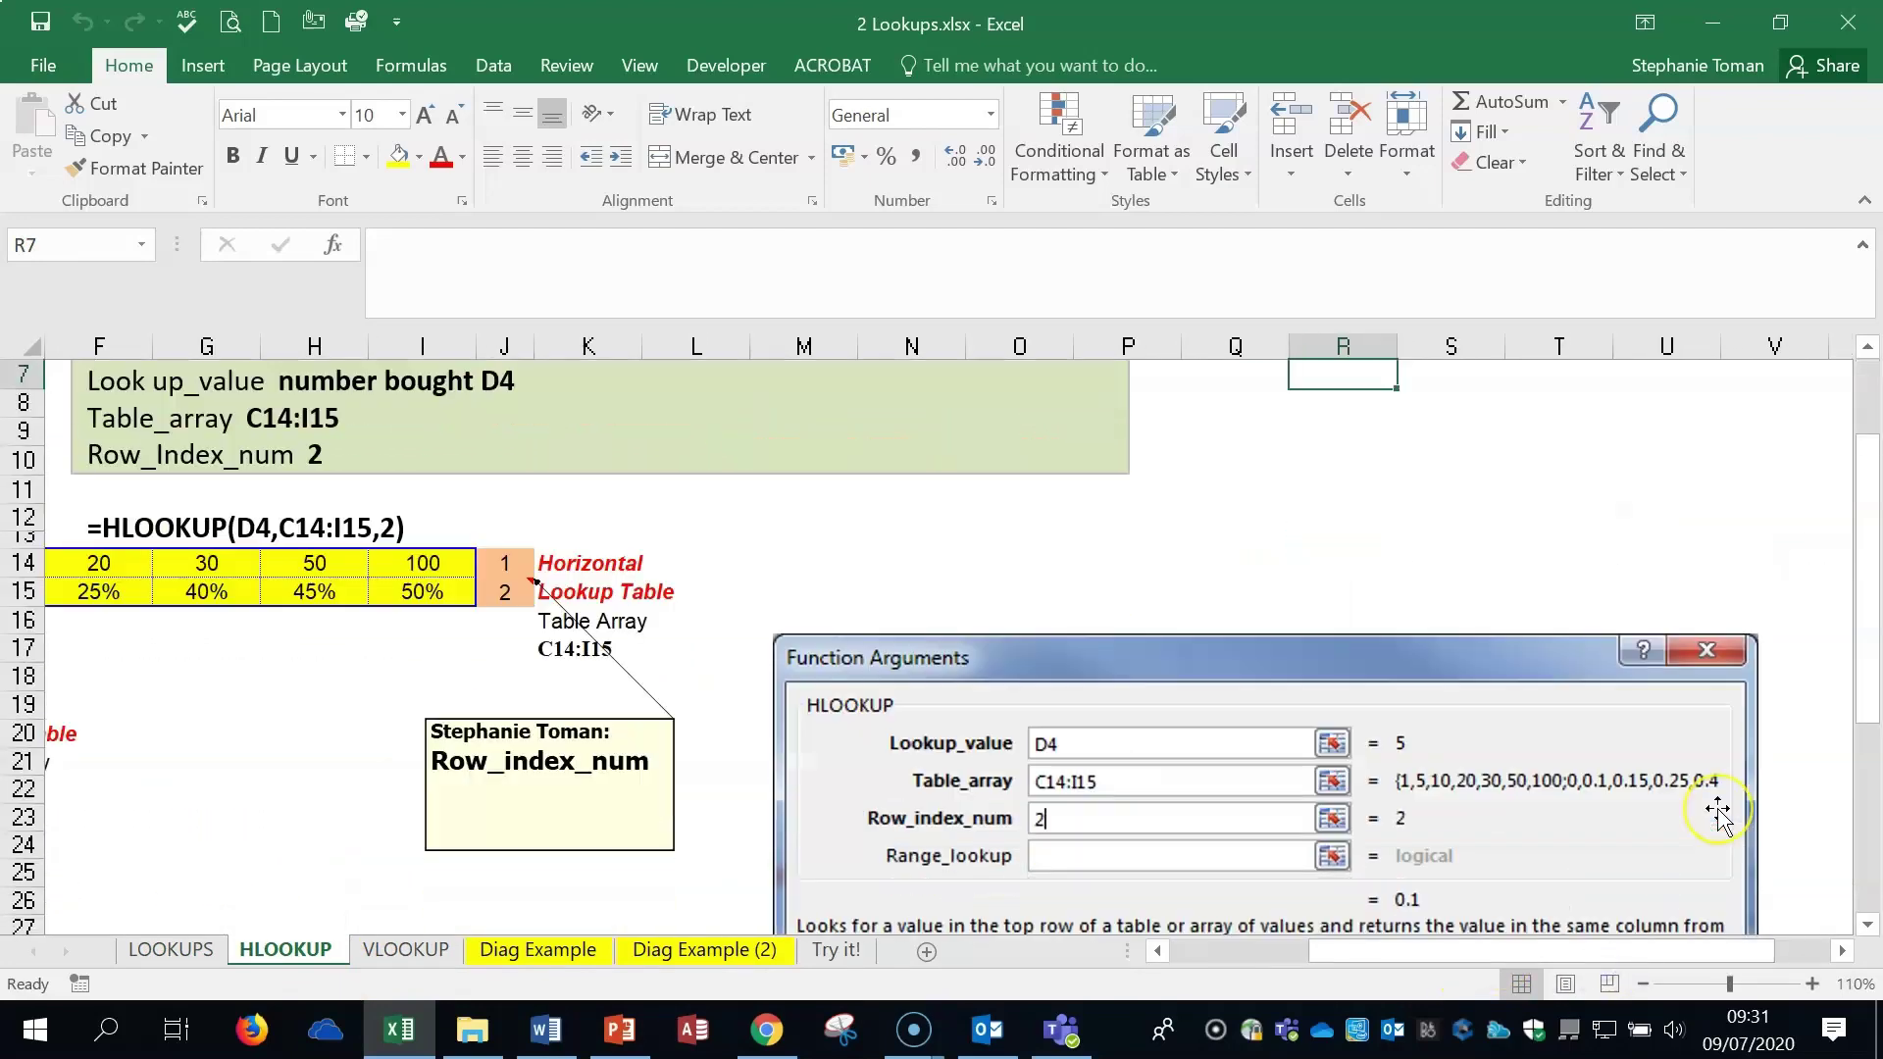
scroll(1718, 815, down, 2)
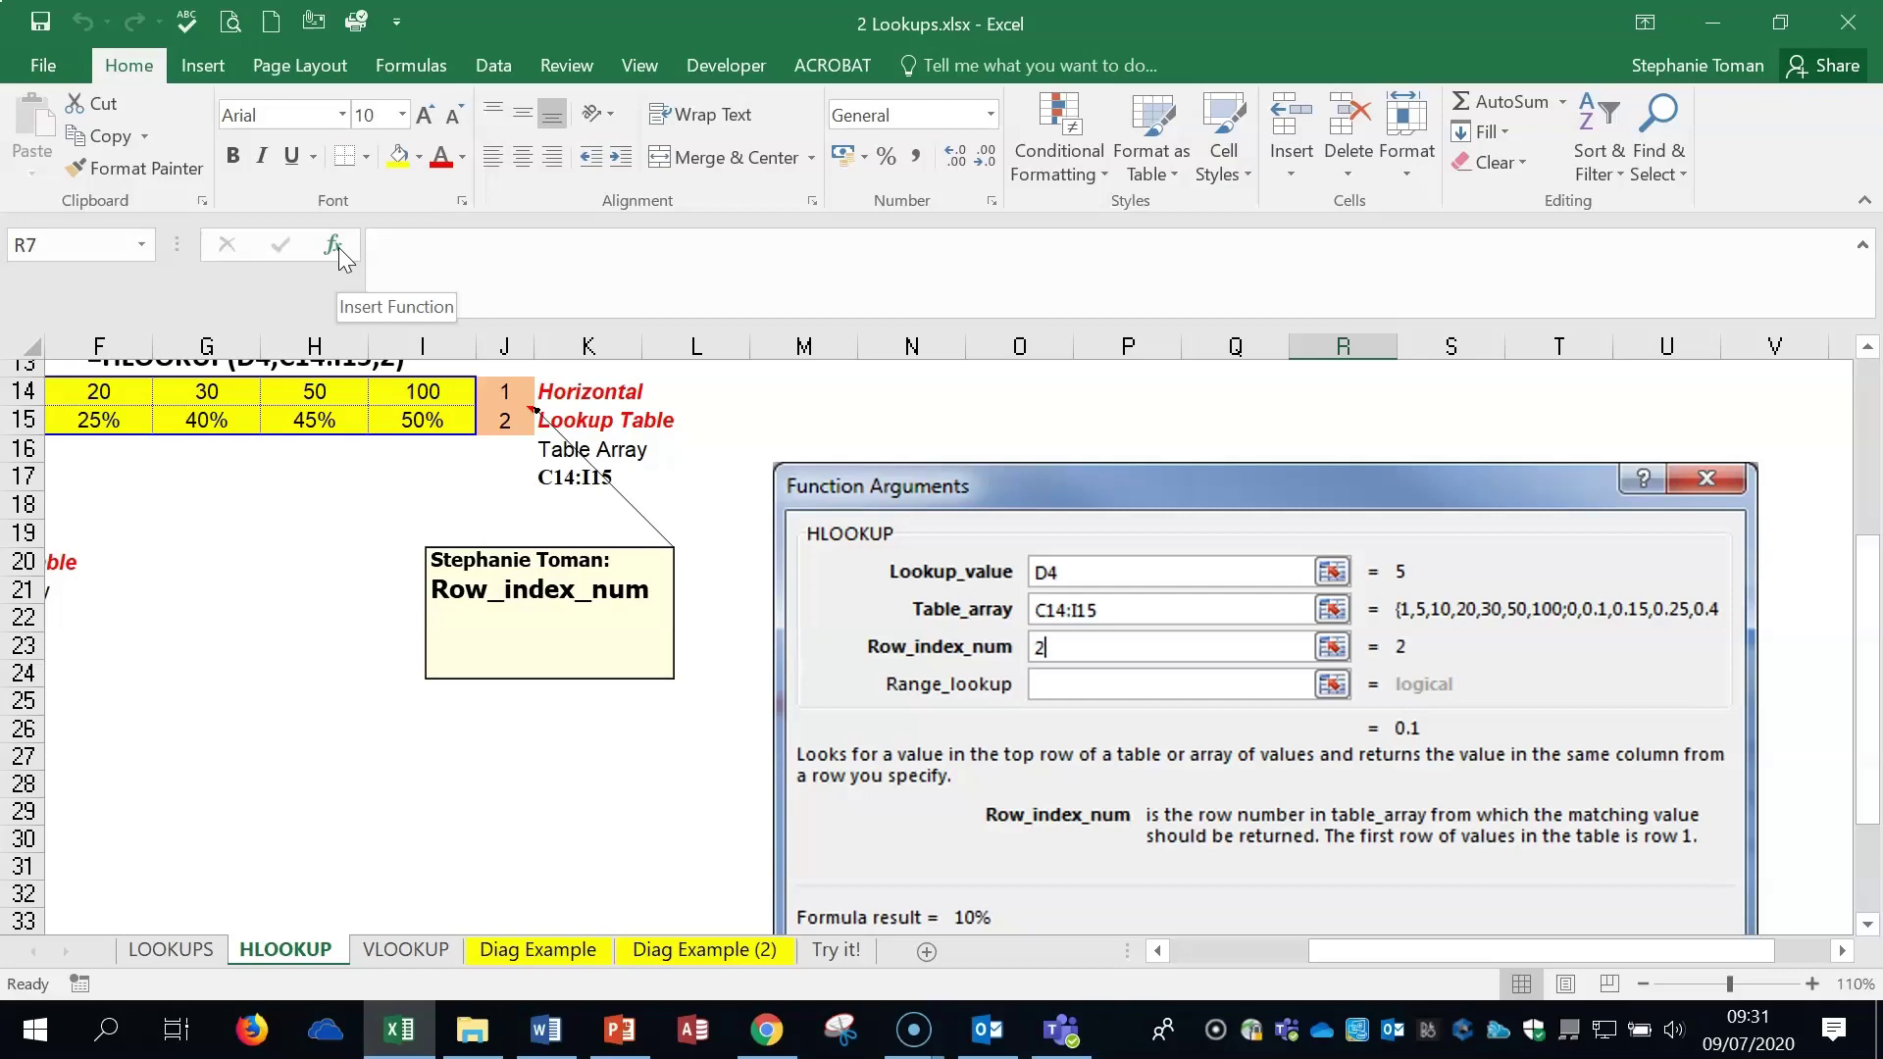
drag(1334, 950, 1170, 957)
scroll(677, 755, up, 2)
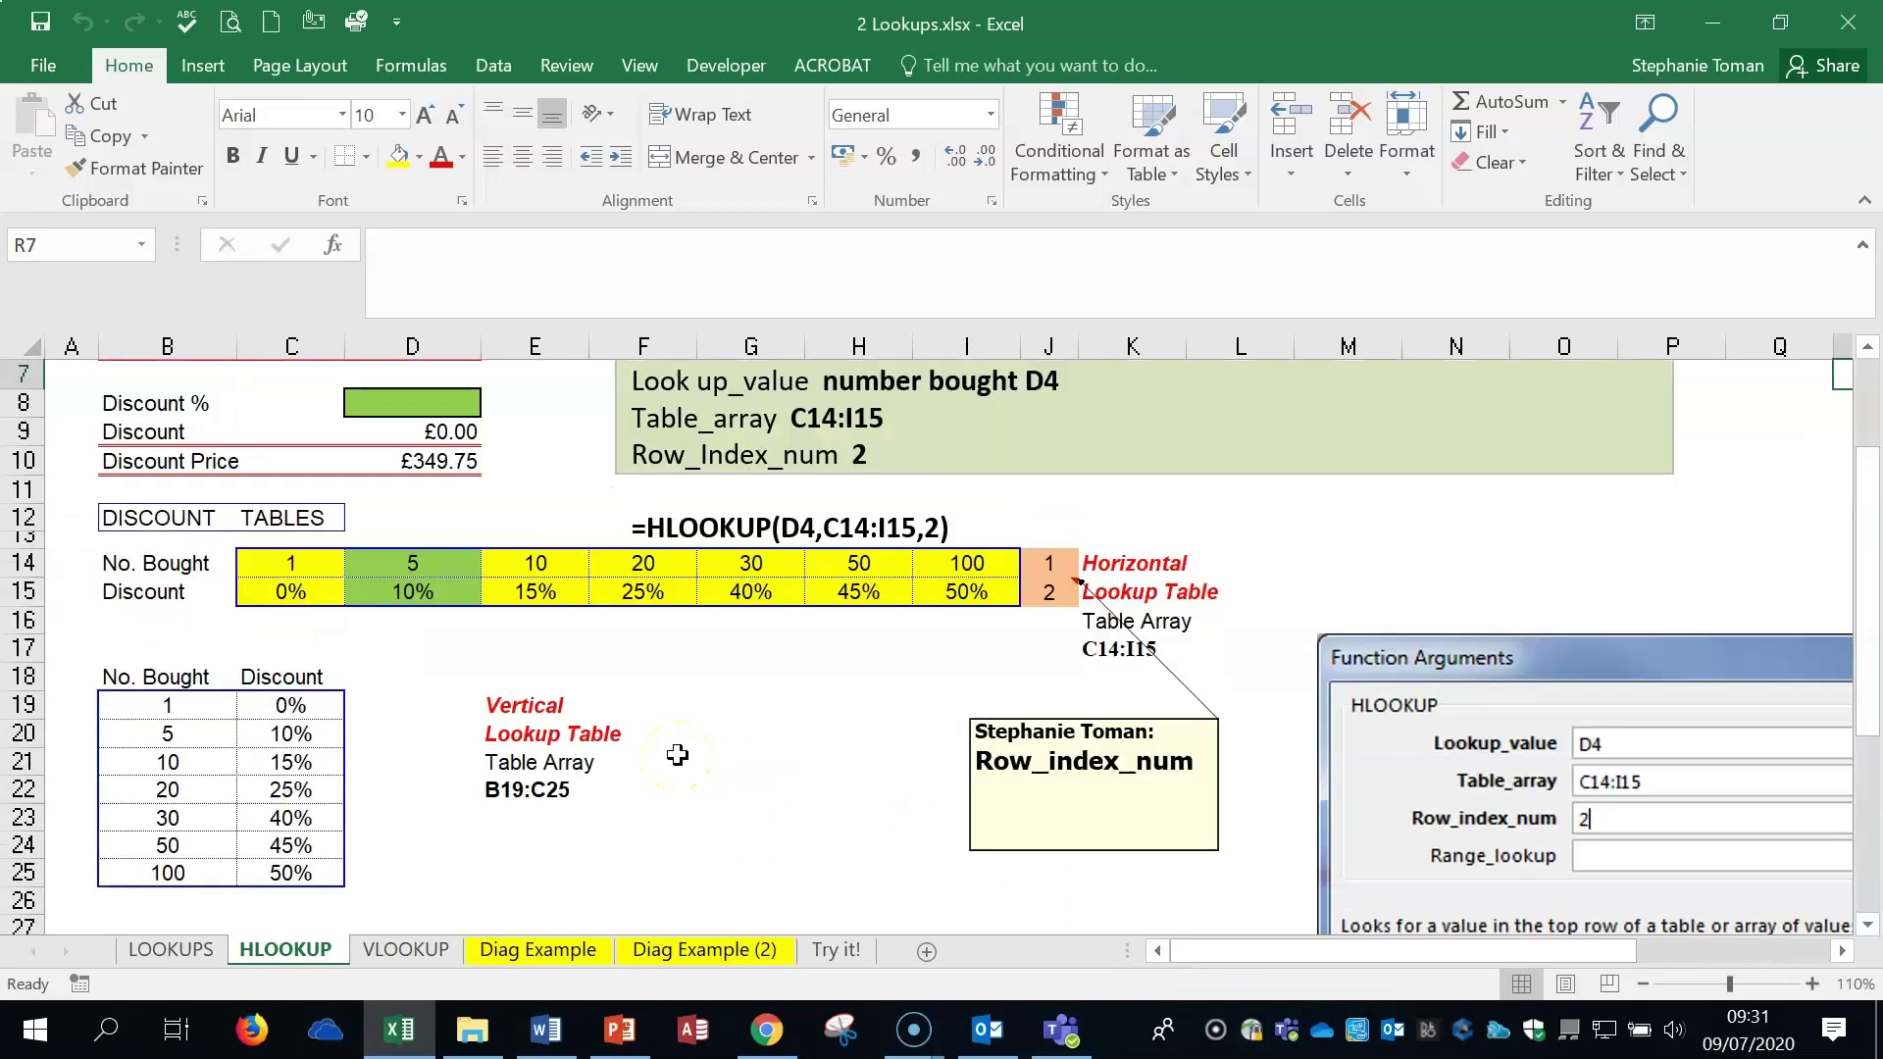
scroll(677, 755, up, 2)
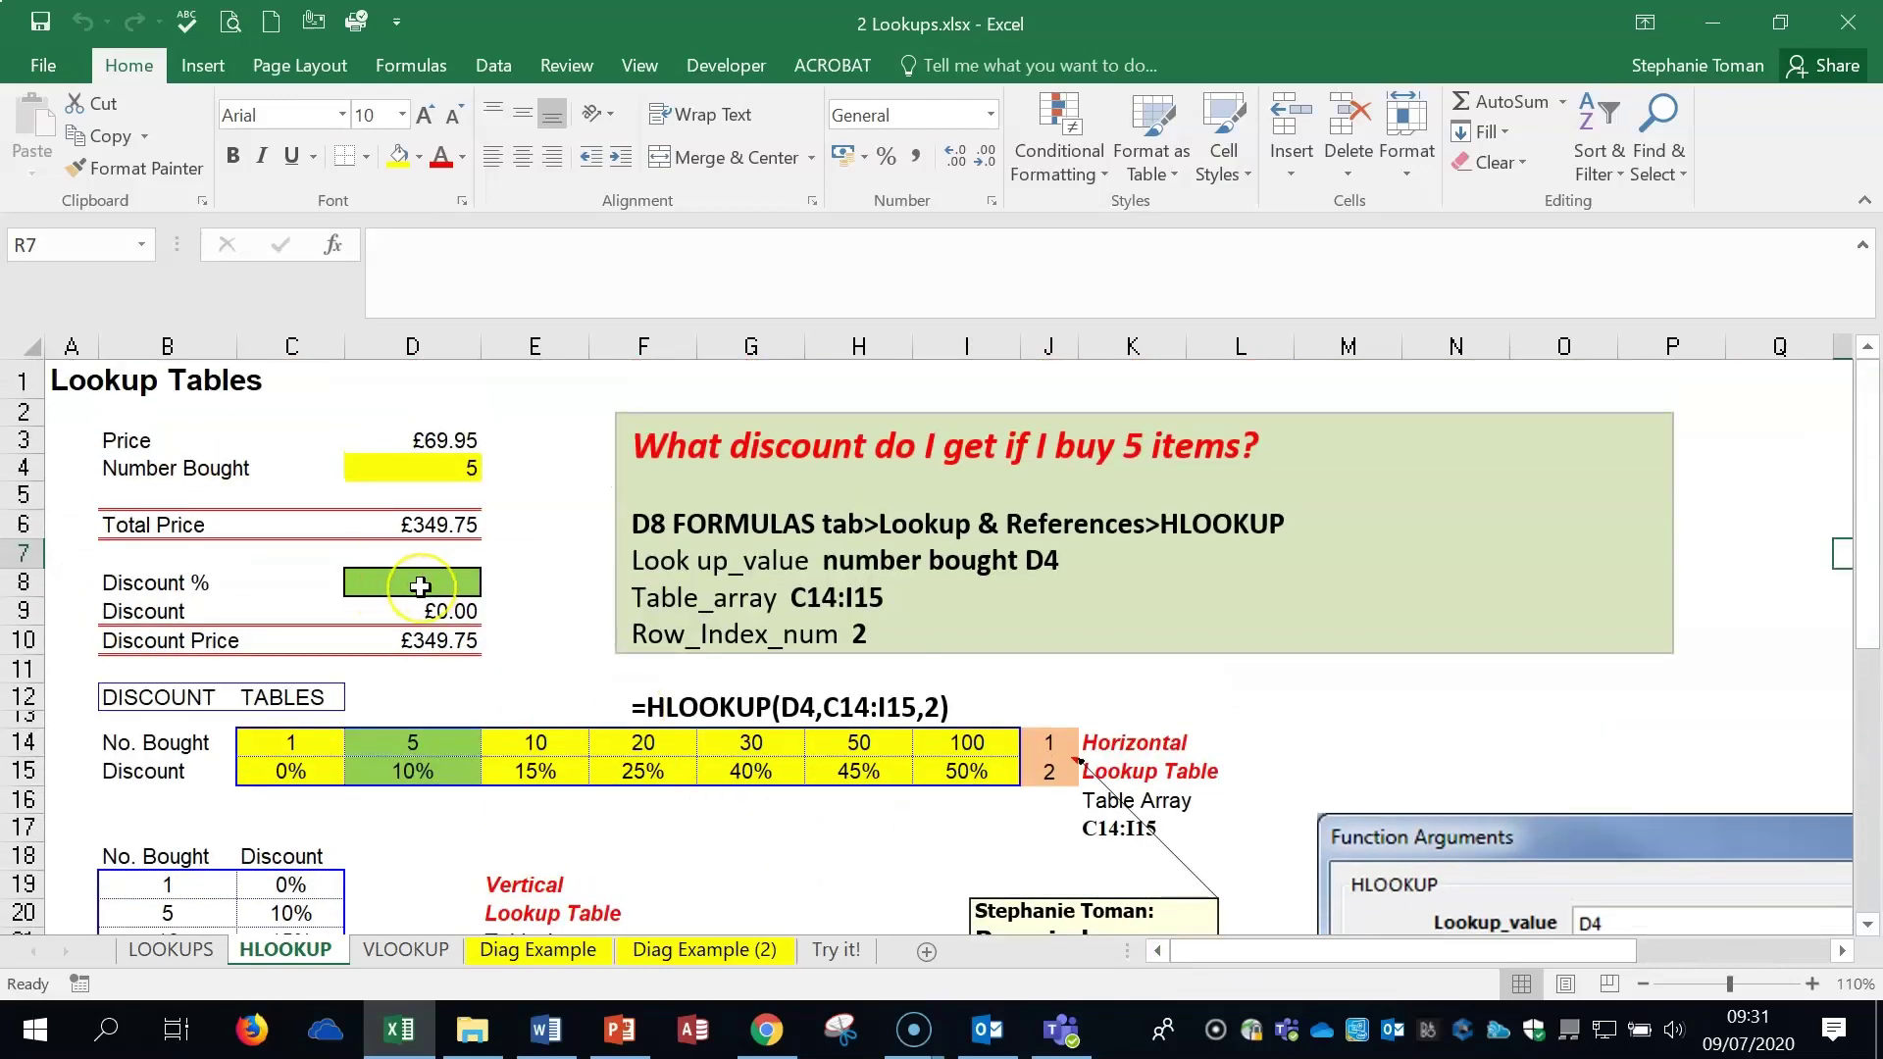
- Look up the discount percentage in D8 of the HLOOKUP sheet with =HLOOKUP(D4,C14:I15,2)
click(422, 585)
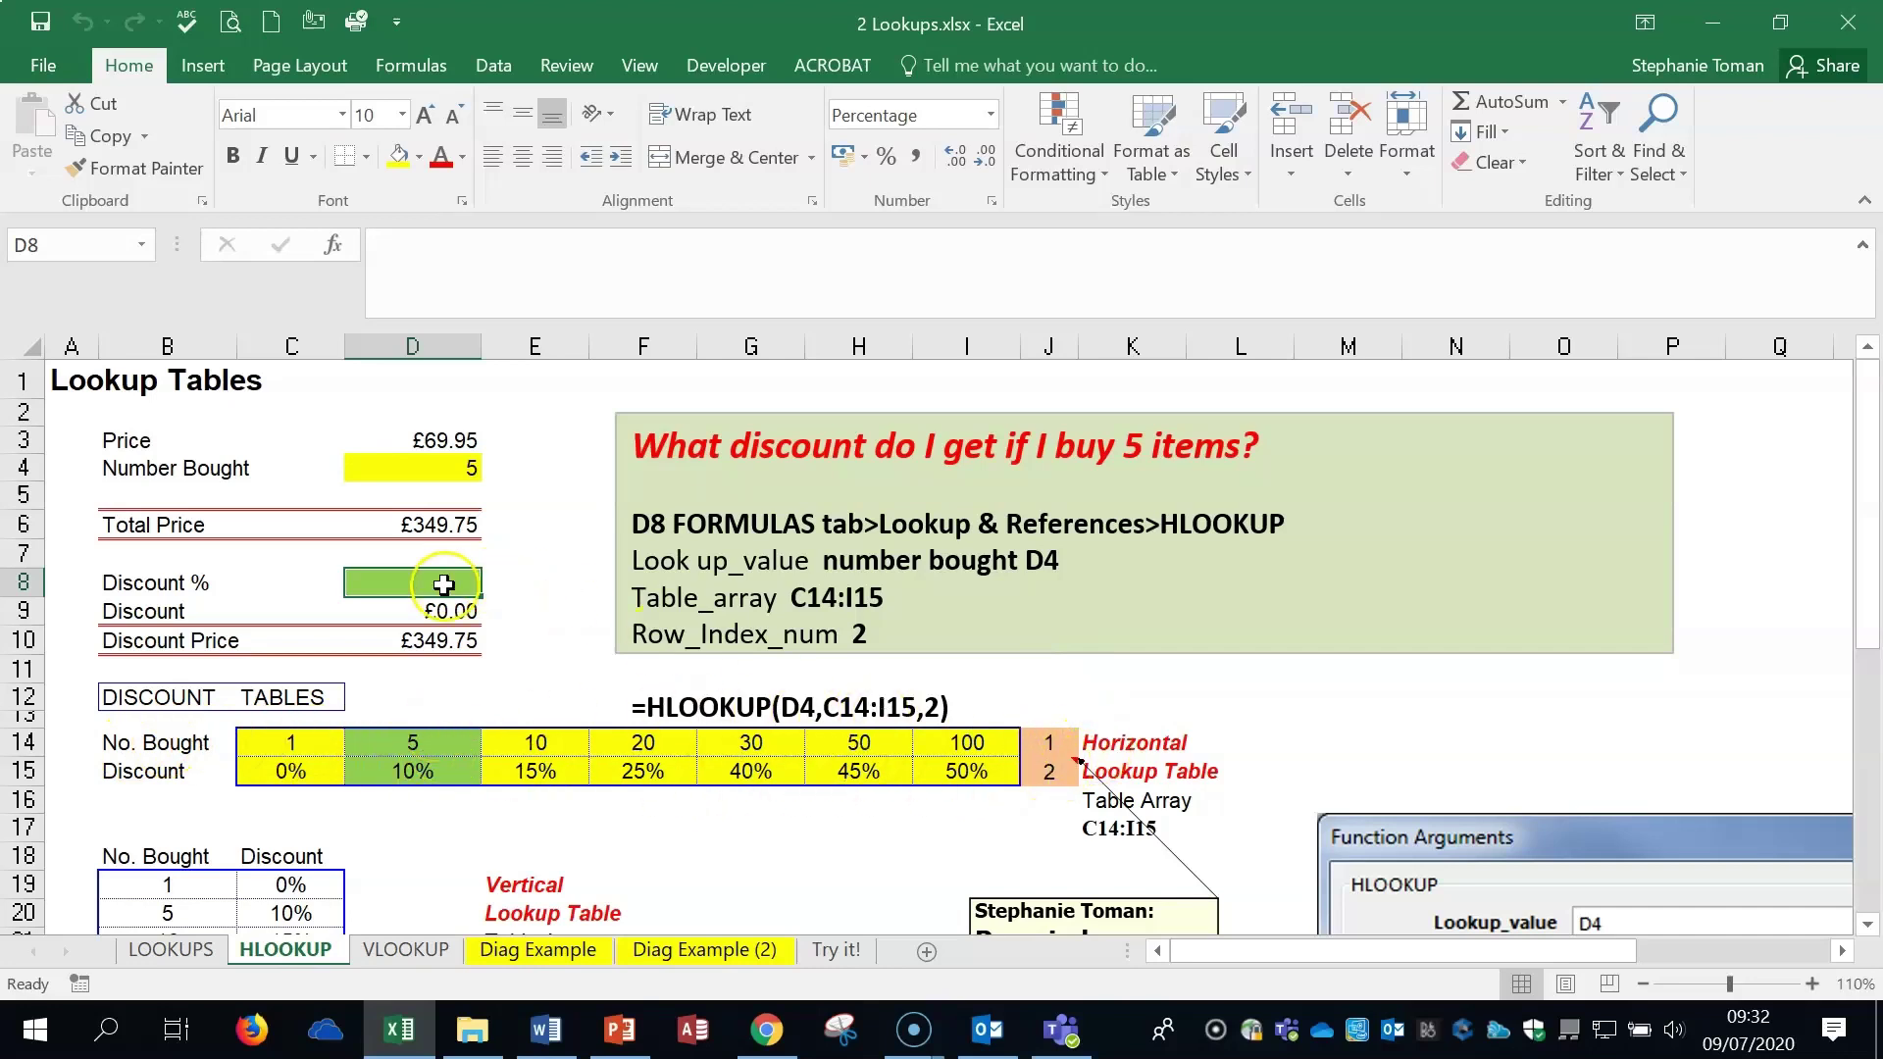
text(=h)
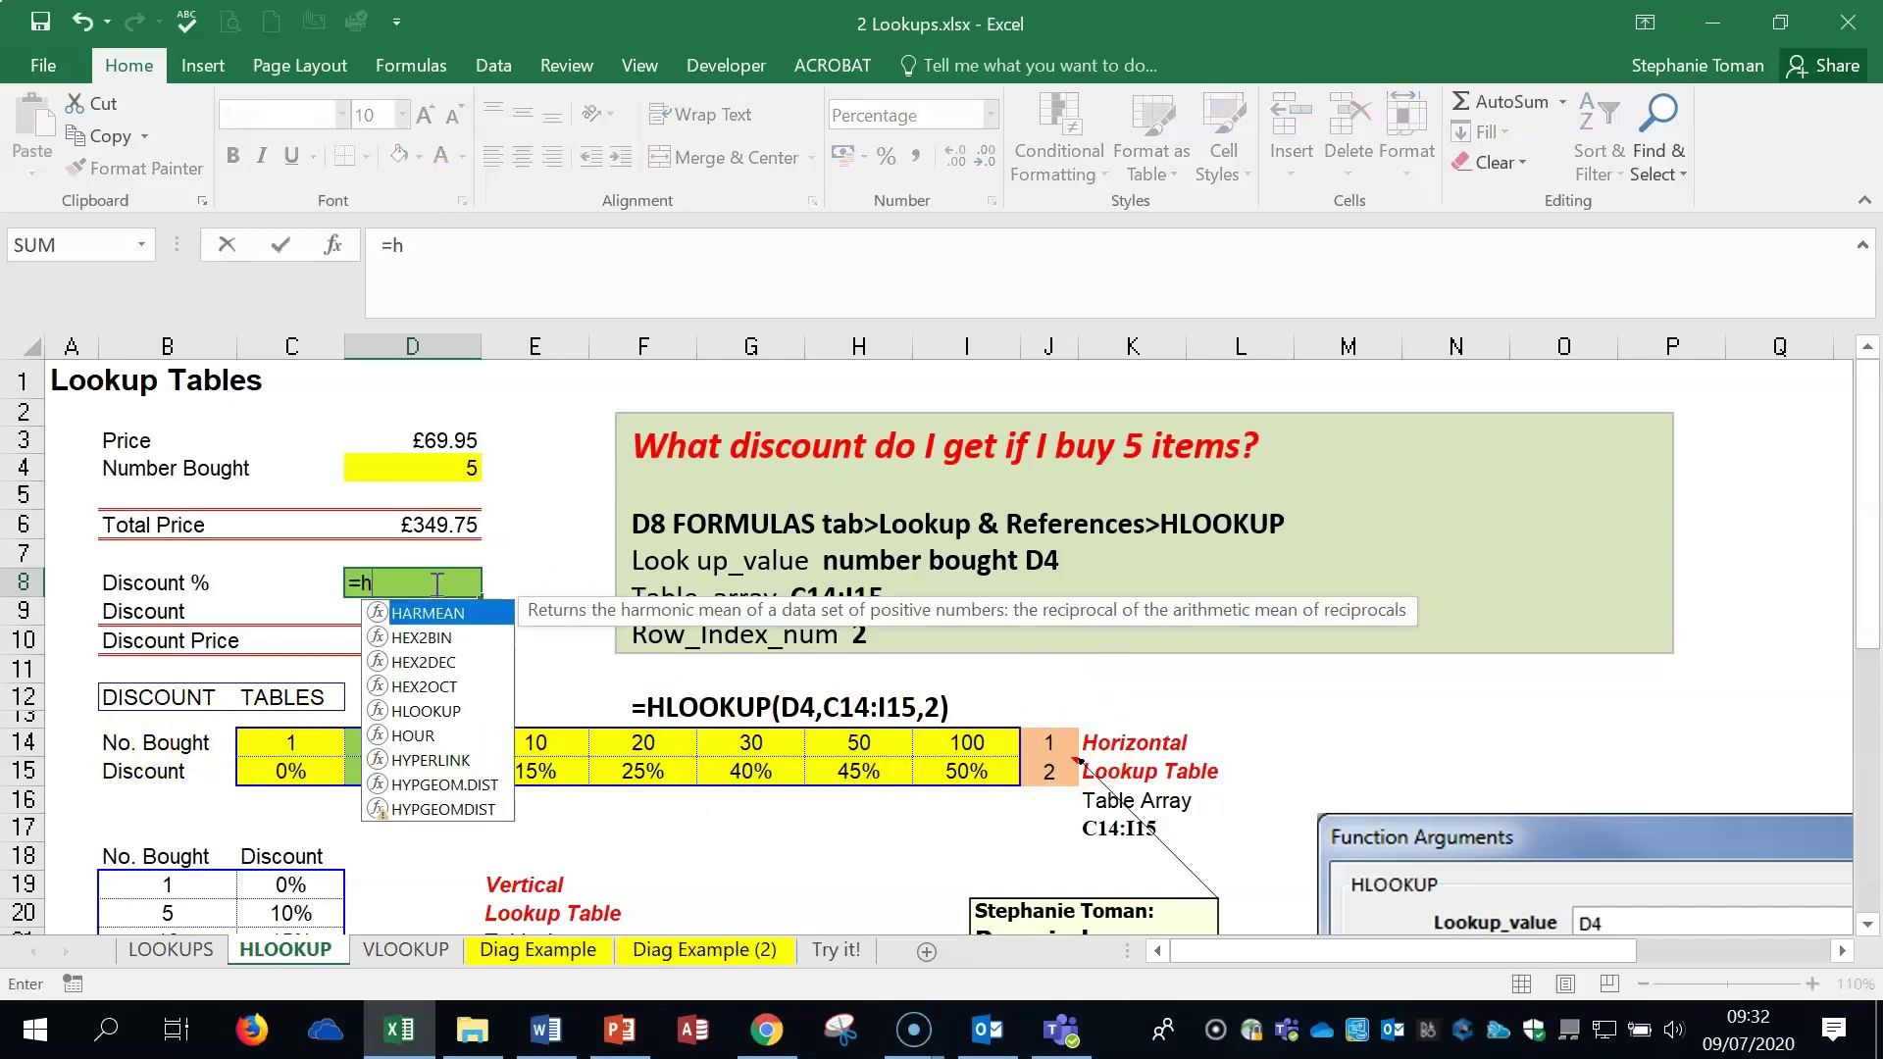
text(l)
click(430, 616)
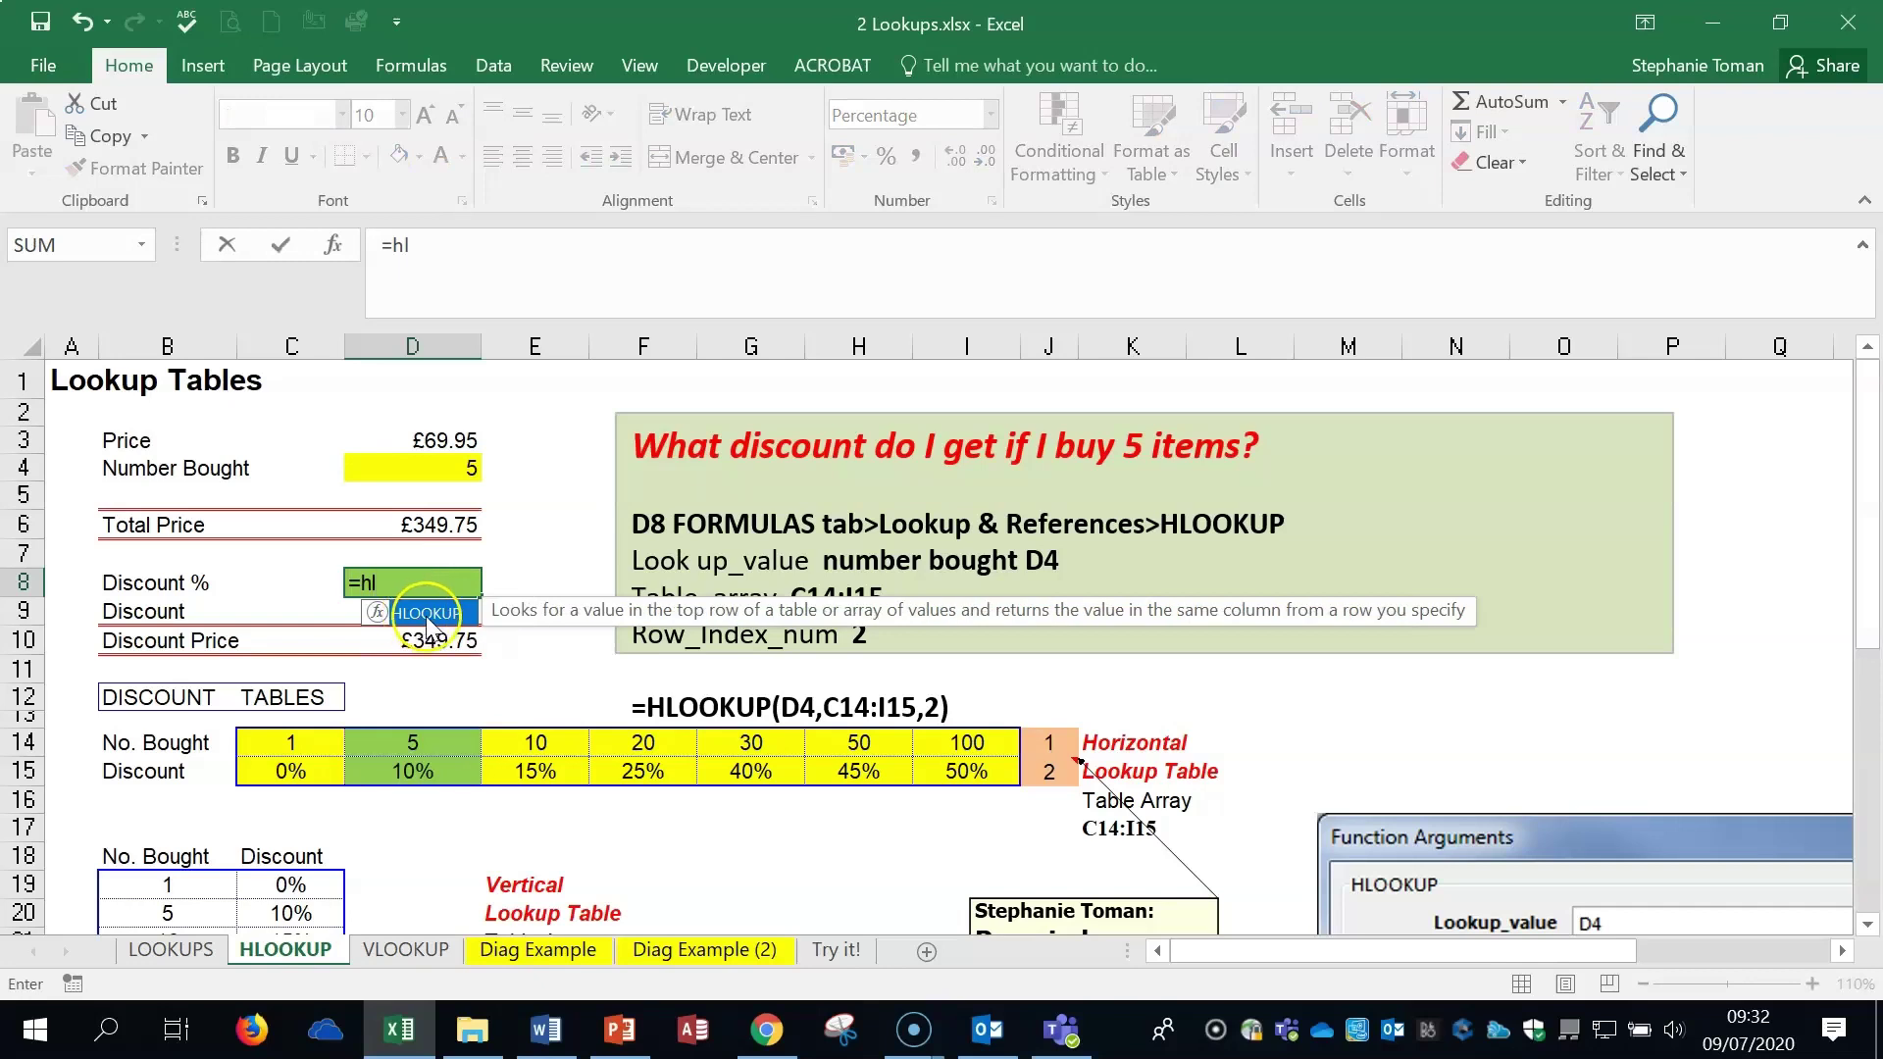
double_click(429, 616)
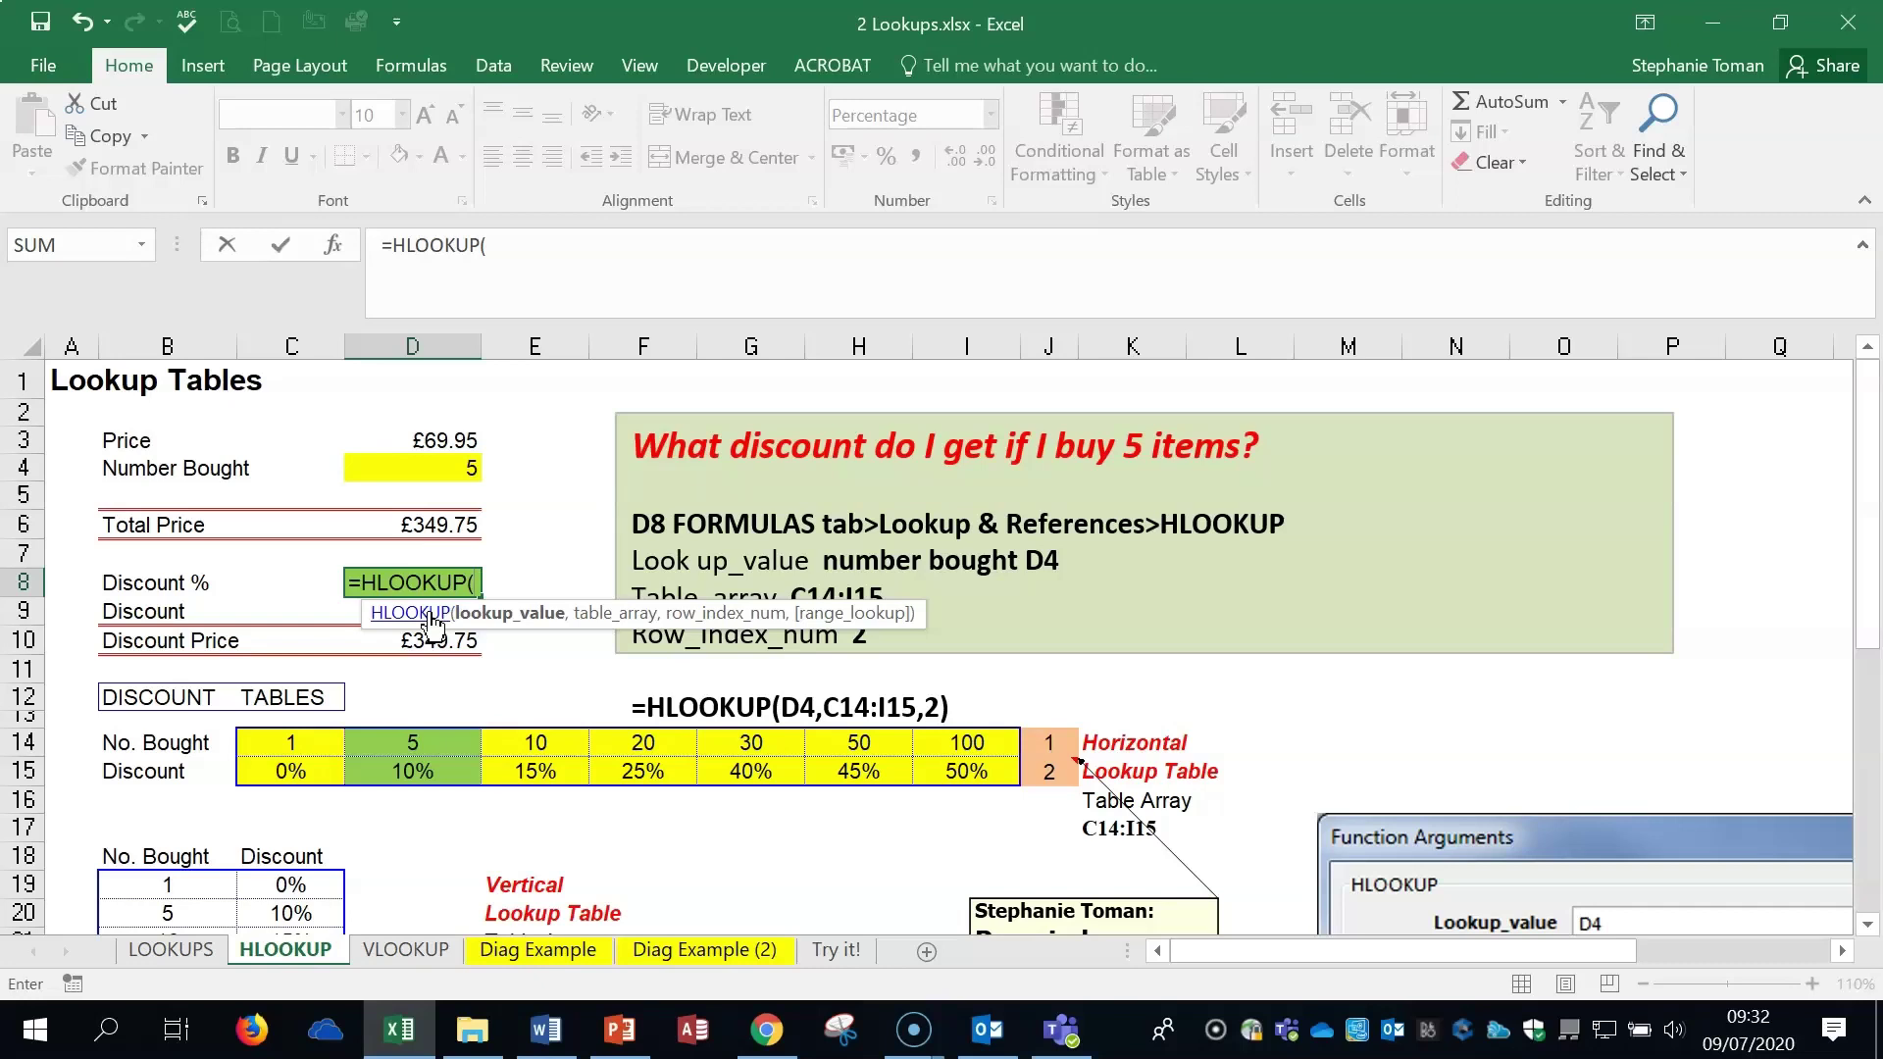
click(458, 583)
click(452, 468)
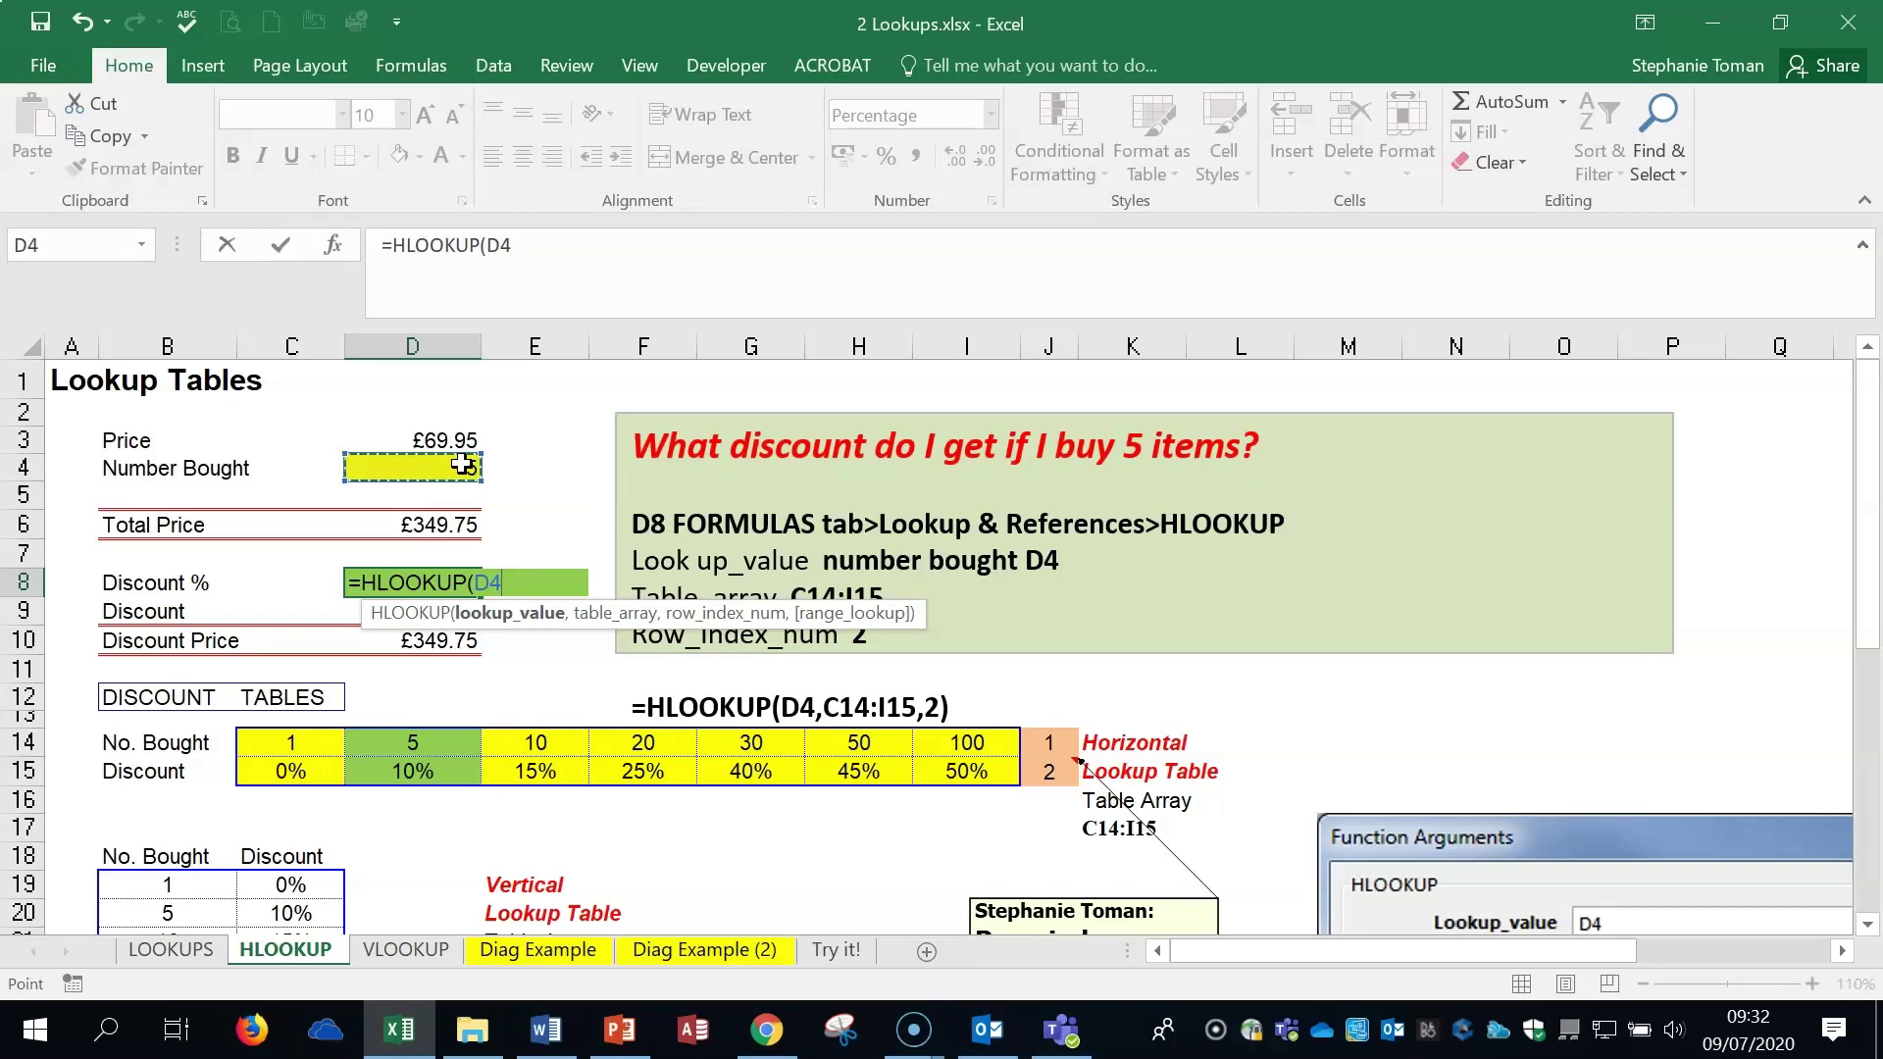
text(,)
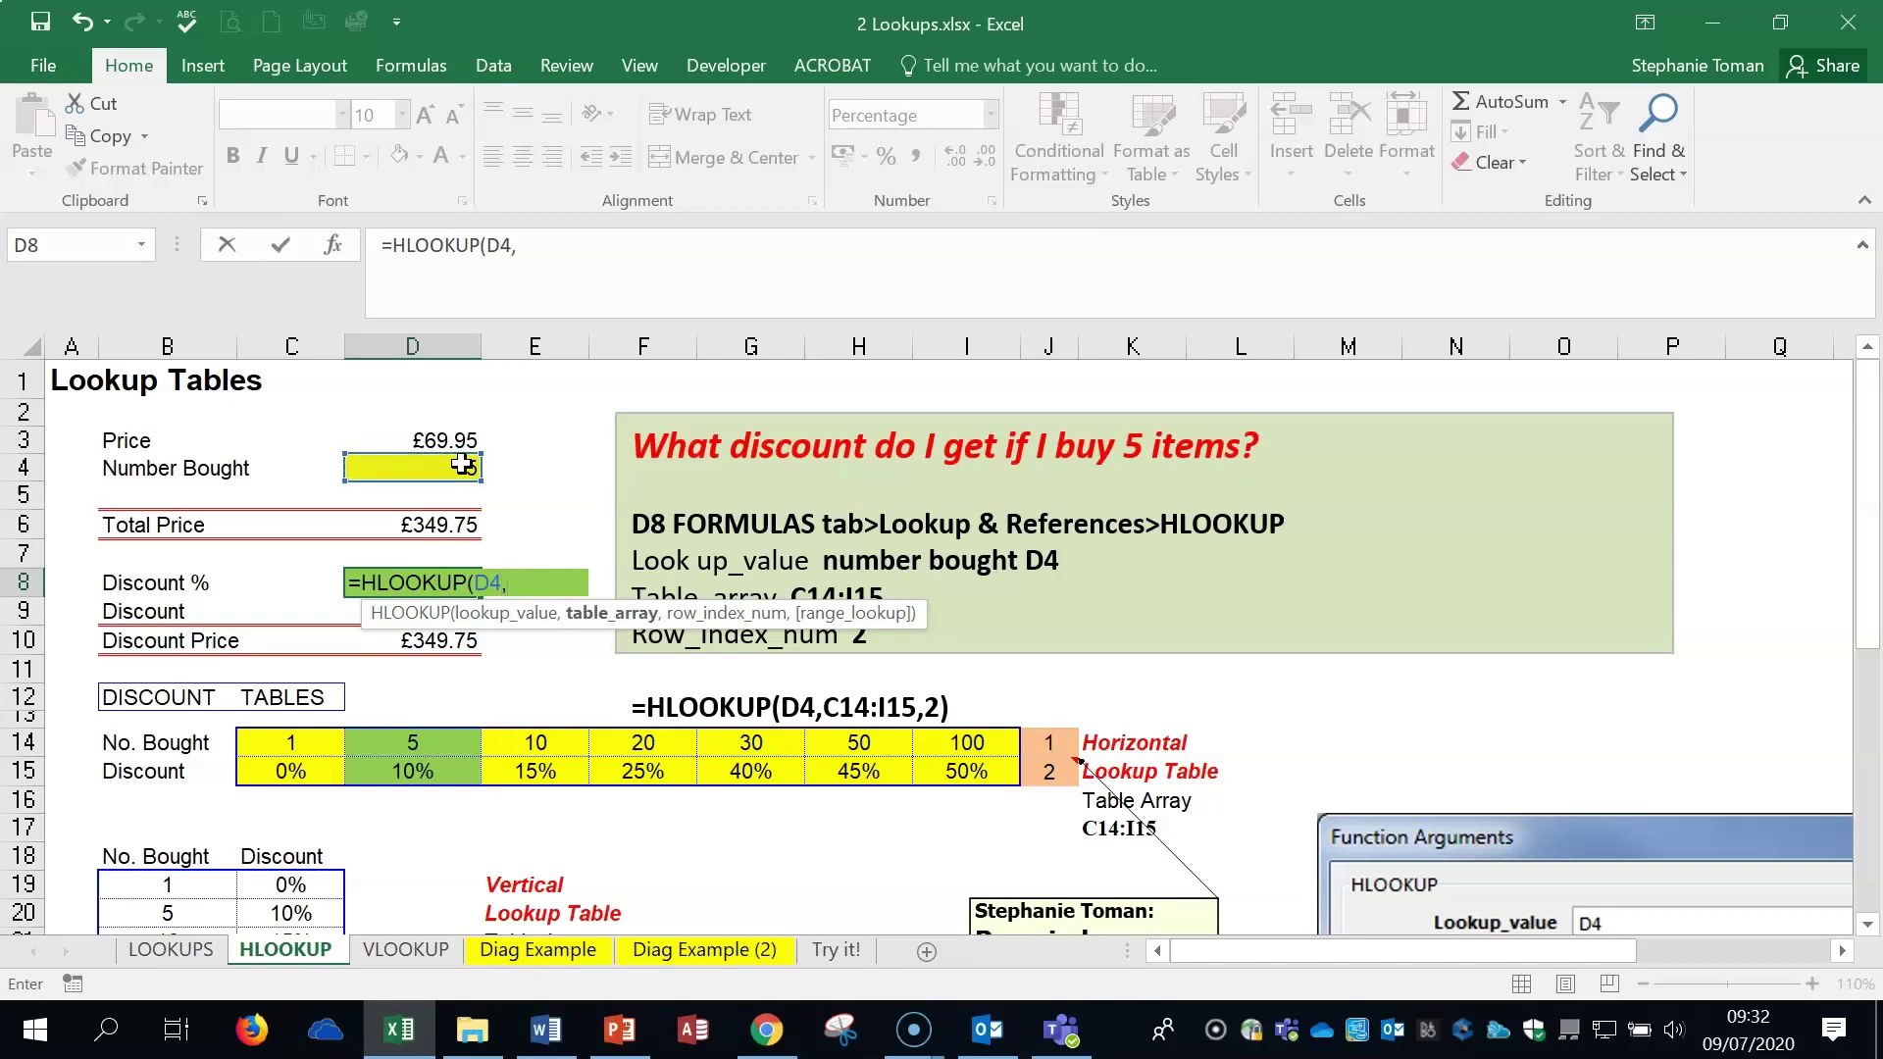
drag(266, 741, 597, 743)
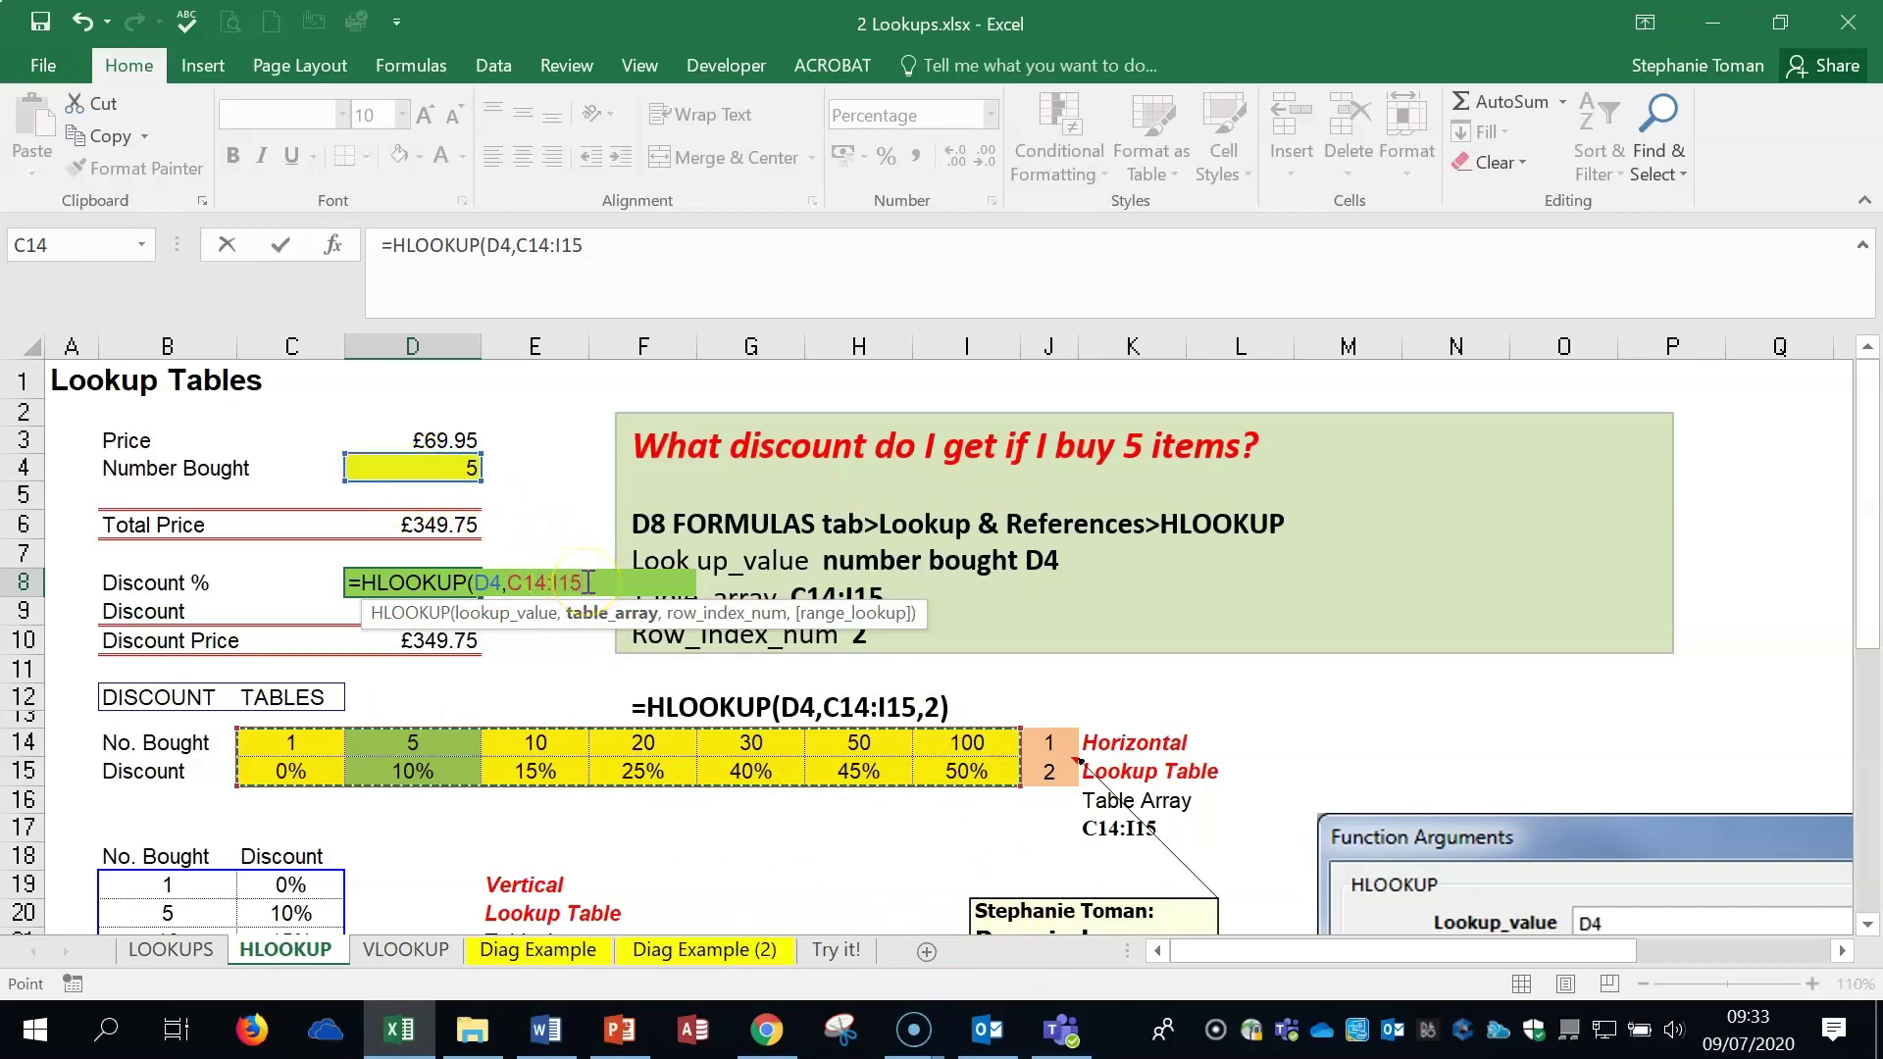
text(,2)
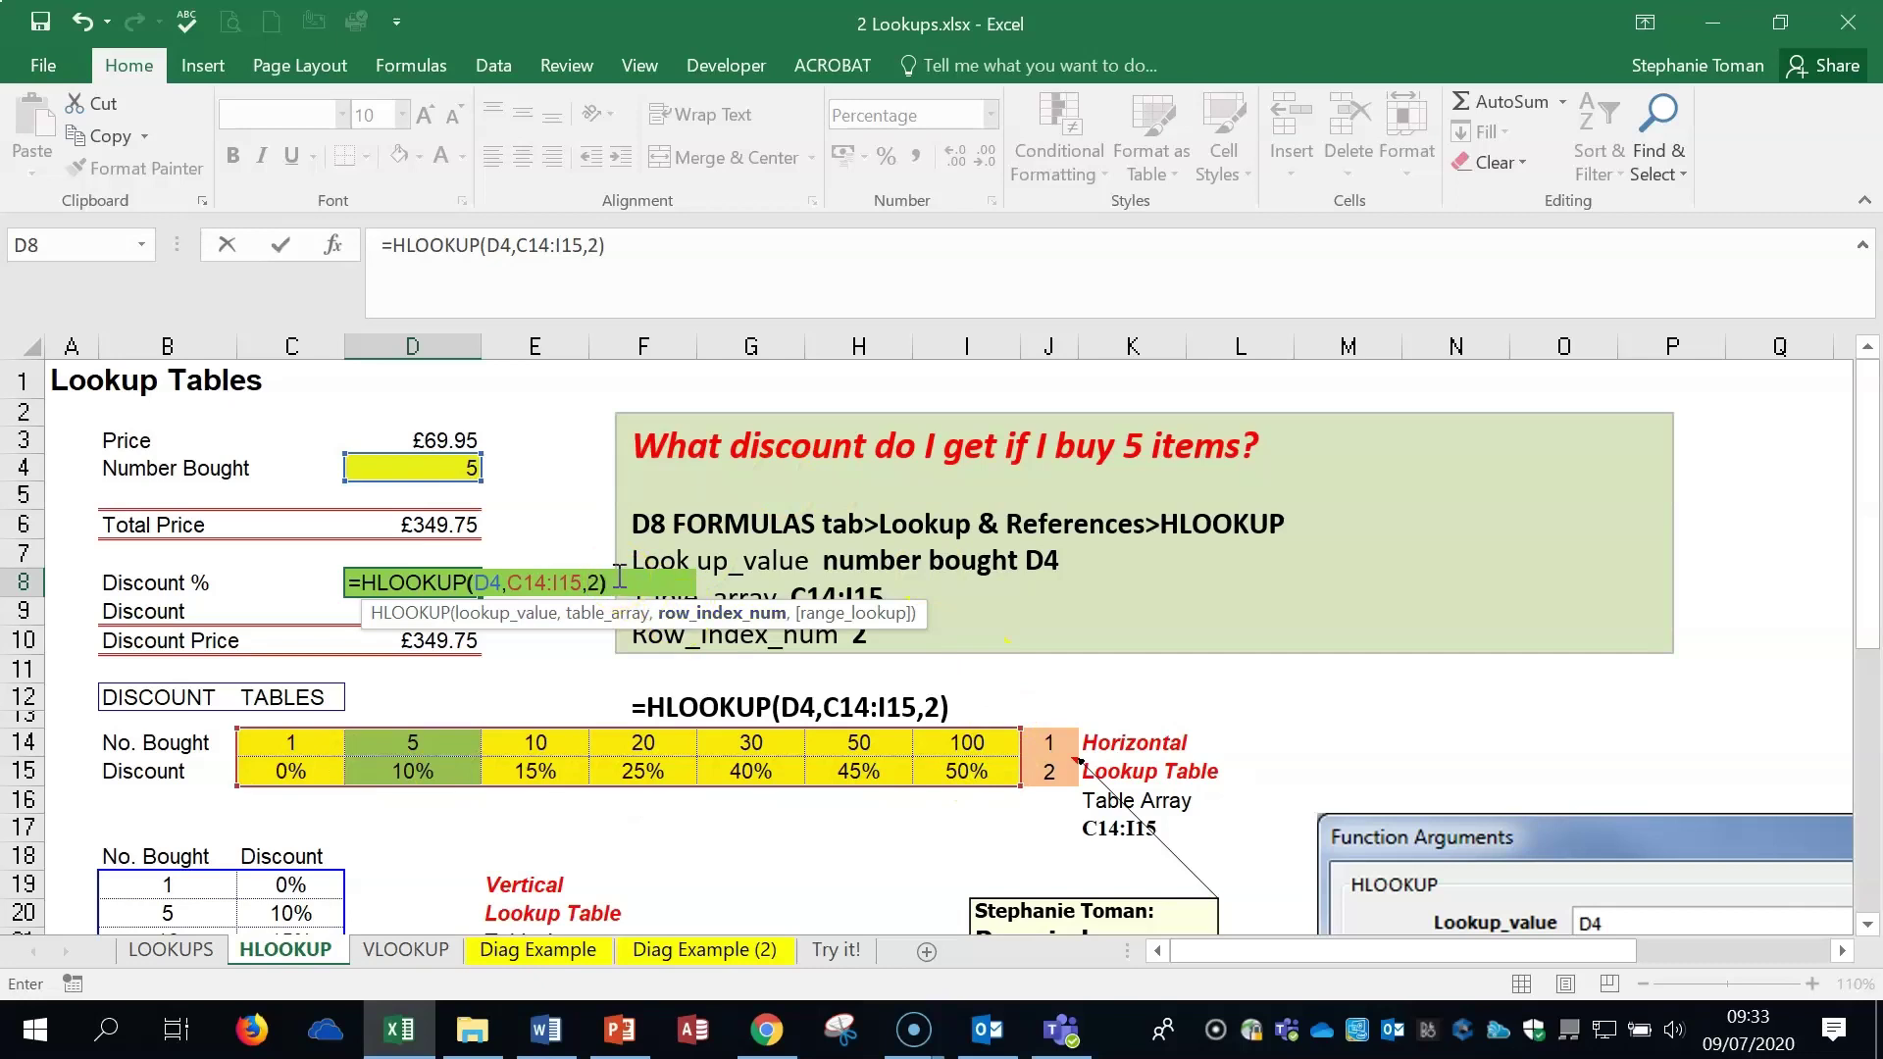
key(Return)
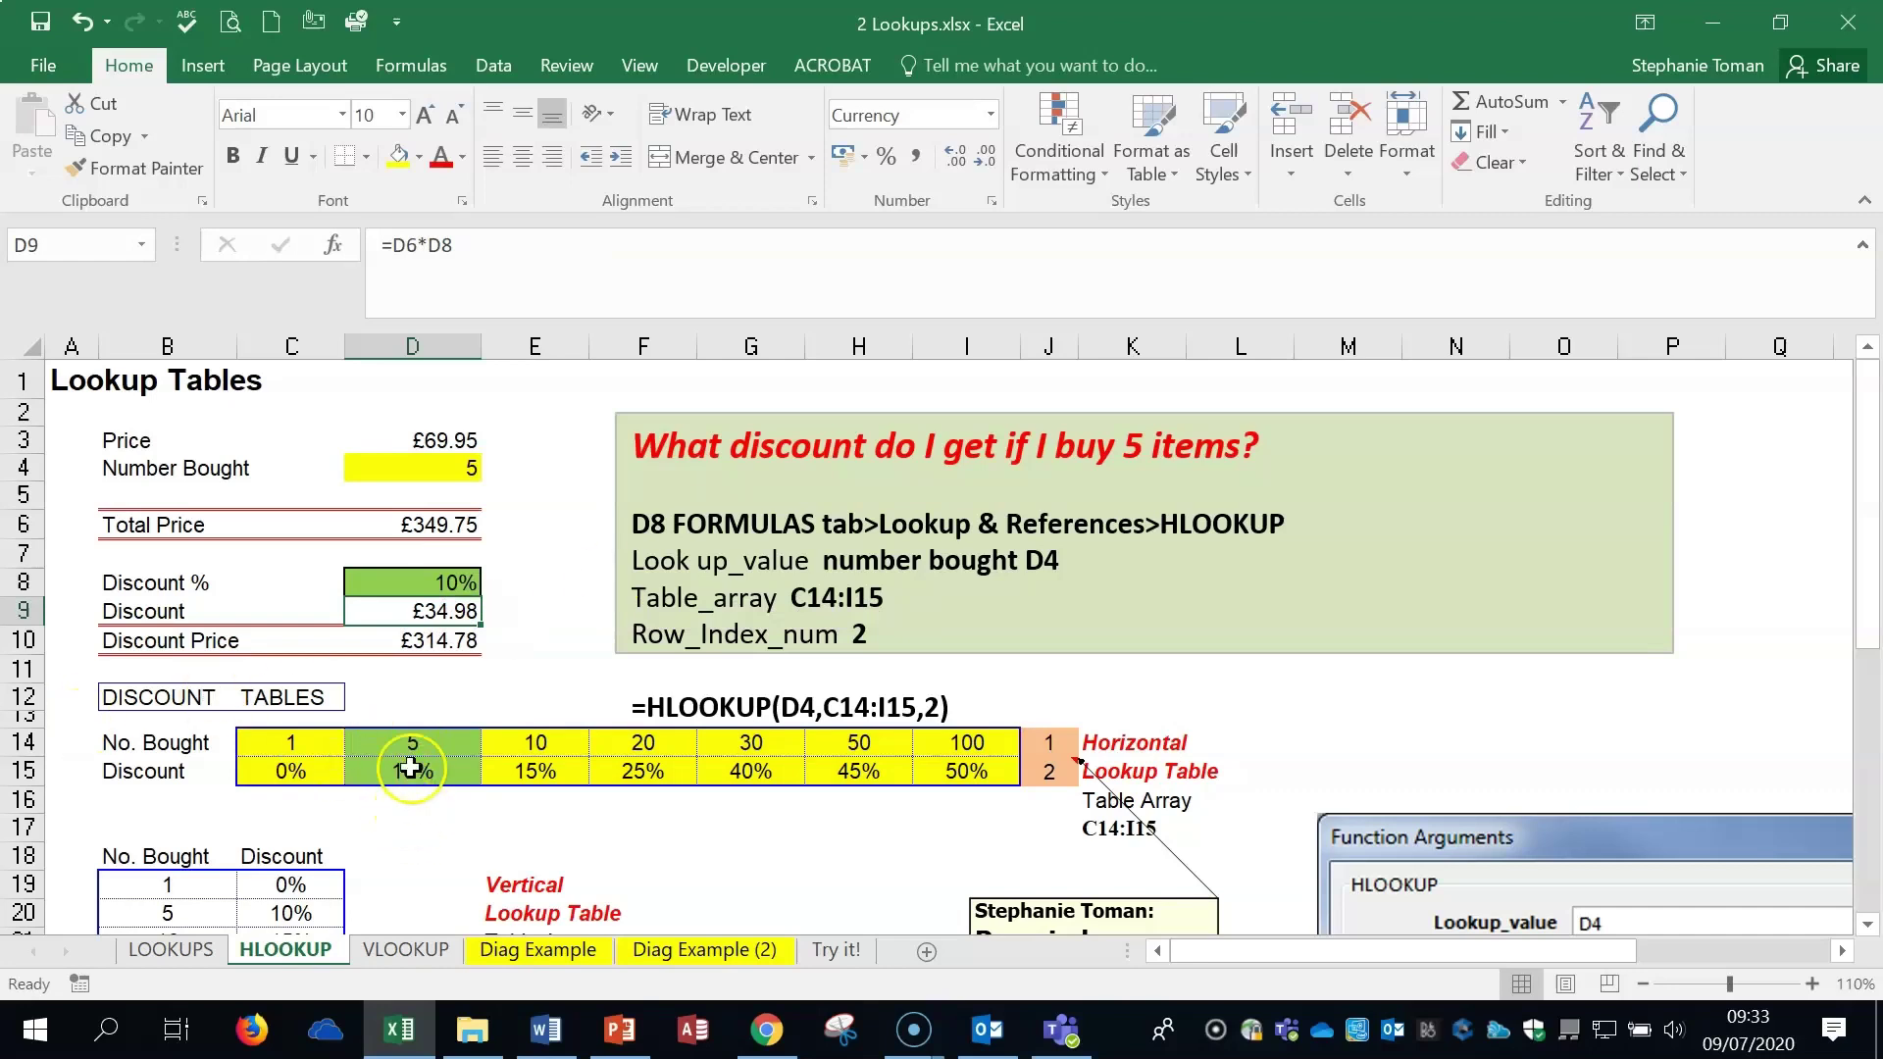
- Clear D8 on the HLOOKUP sheet and start a new HLOOKUP function there with its Function Arguments dialog
click(450, 582)
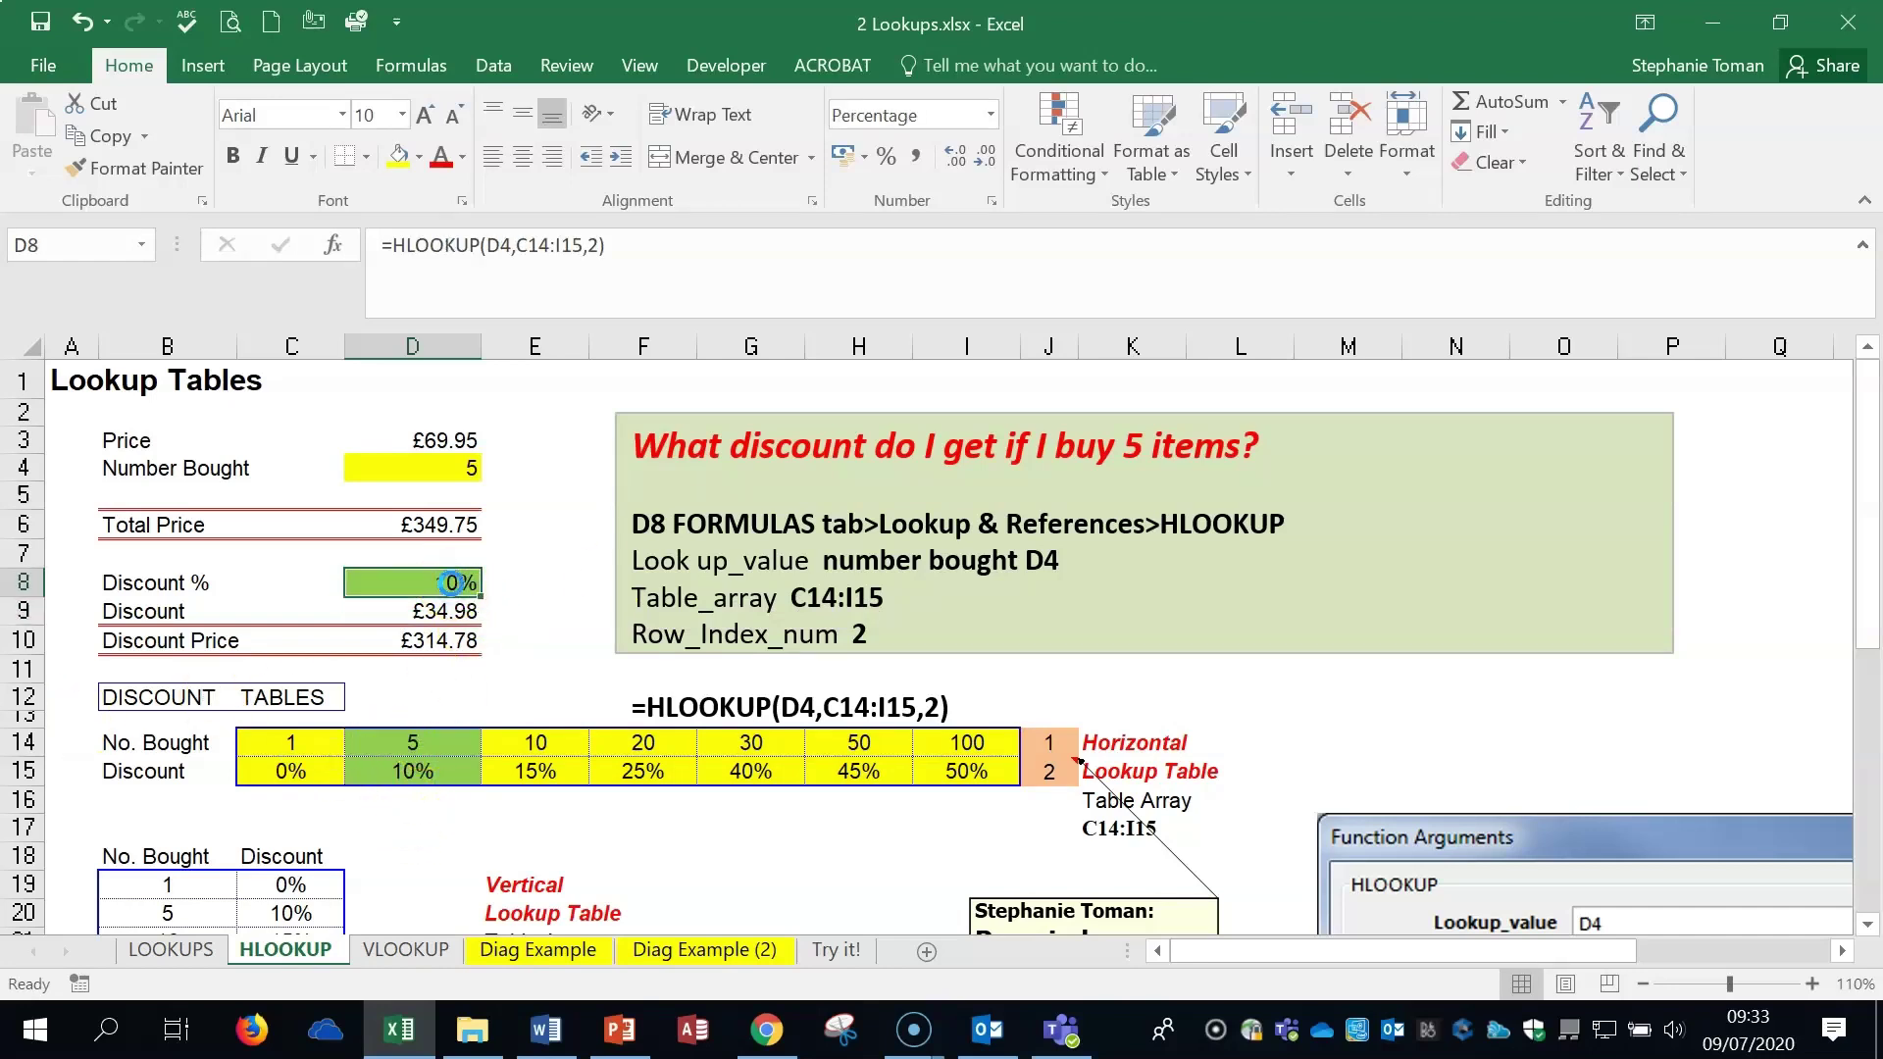
key(Delete)
text(=)
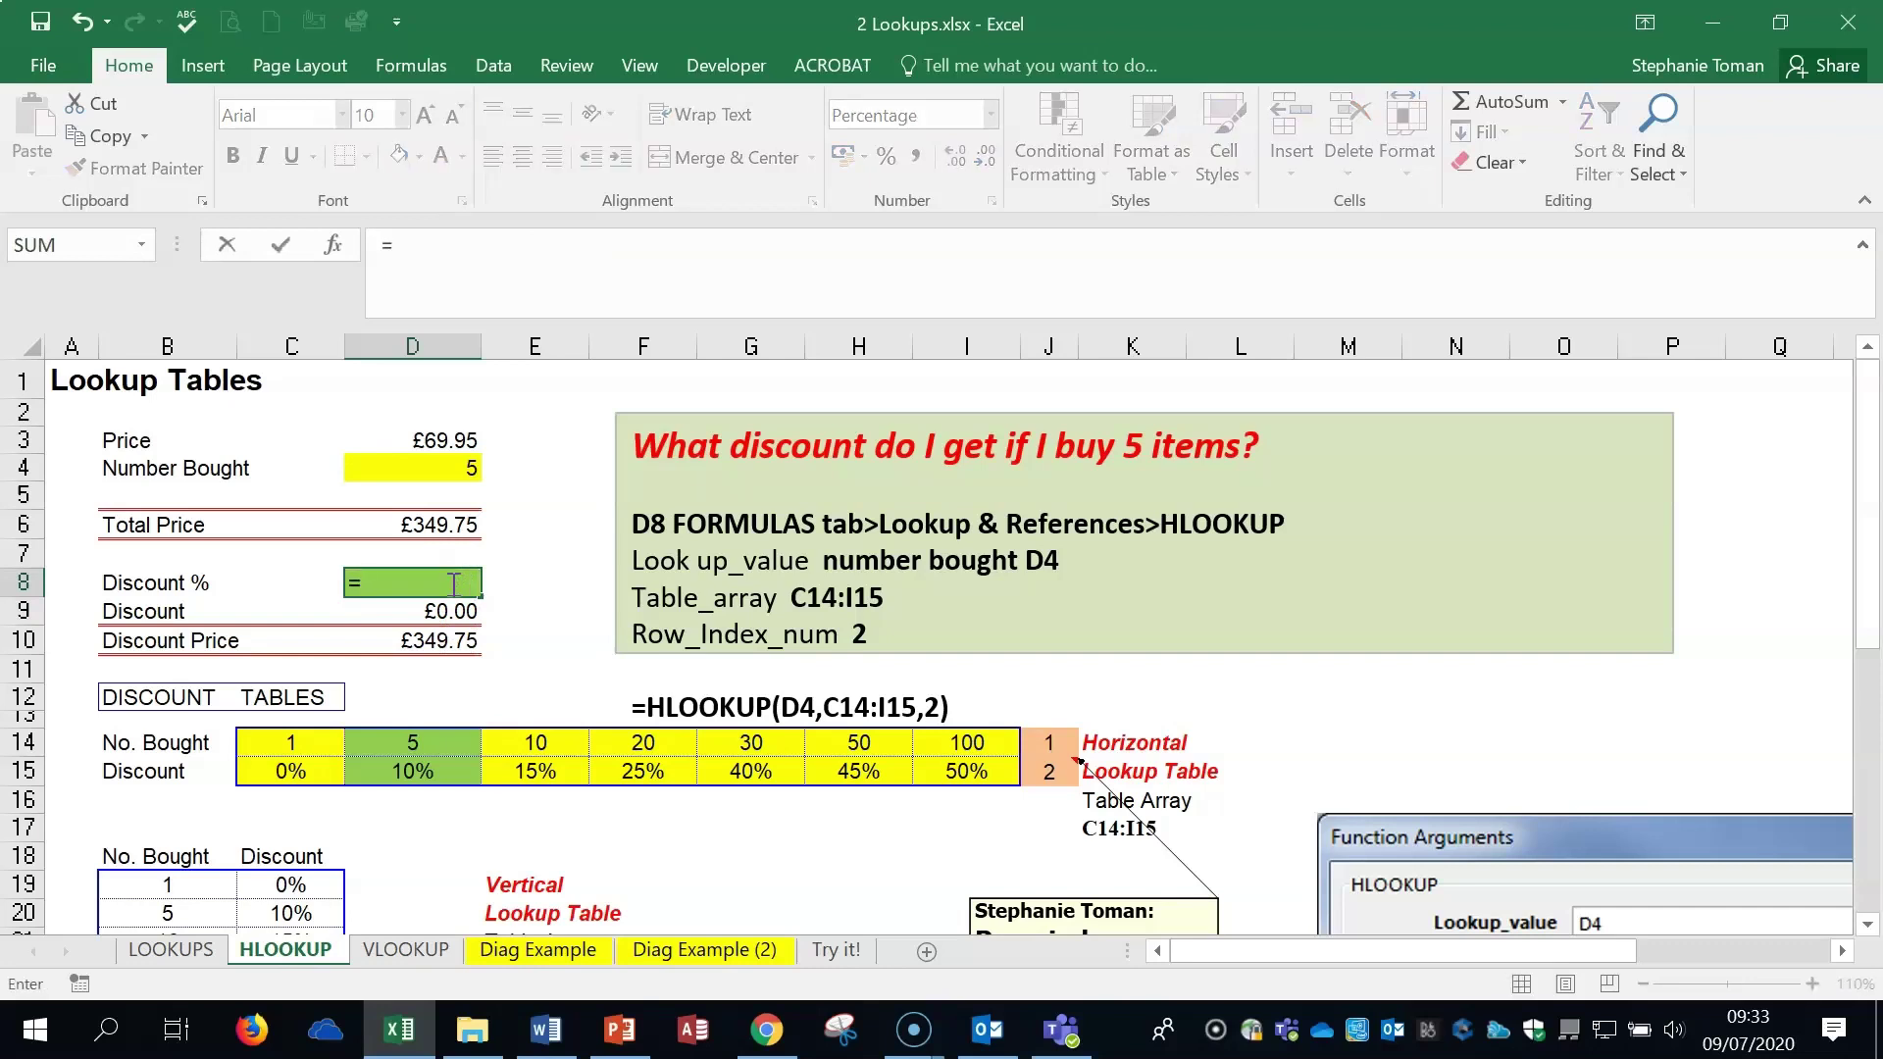
text(h)
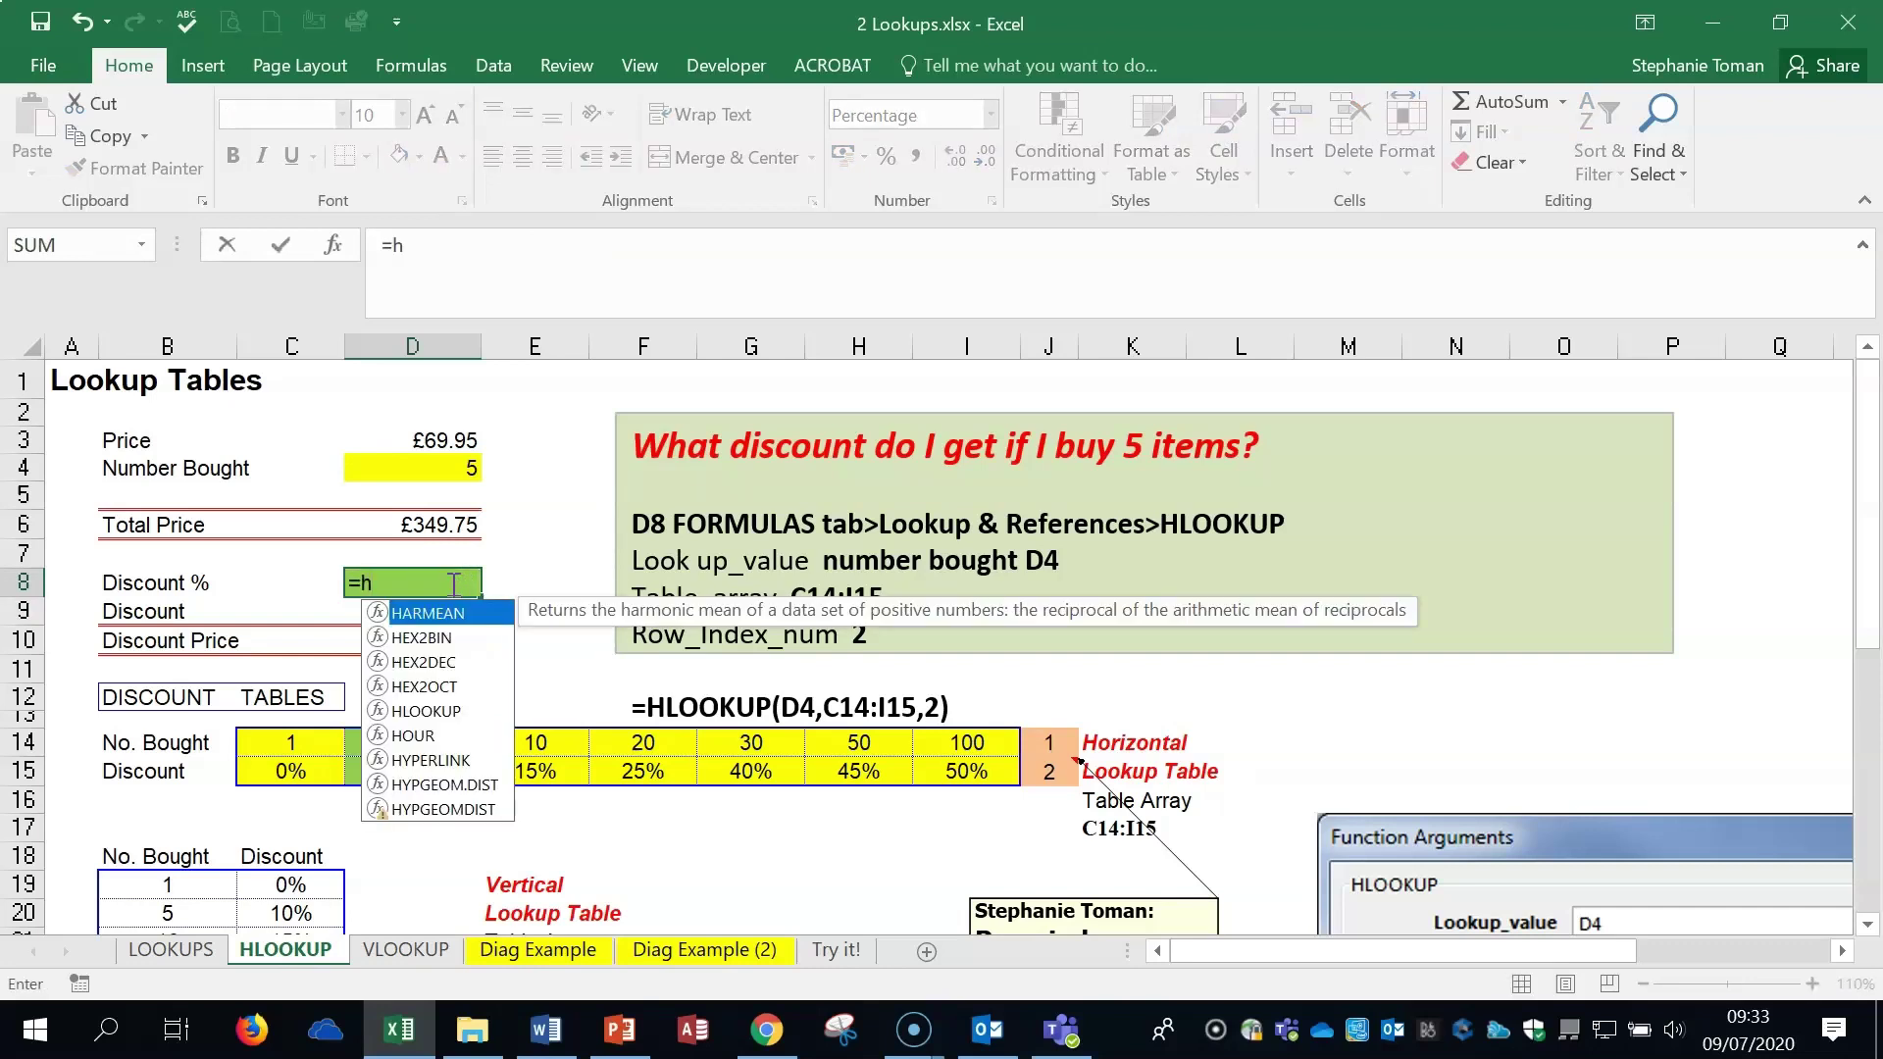
text(l)
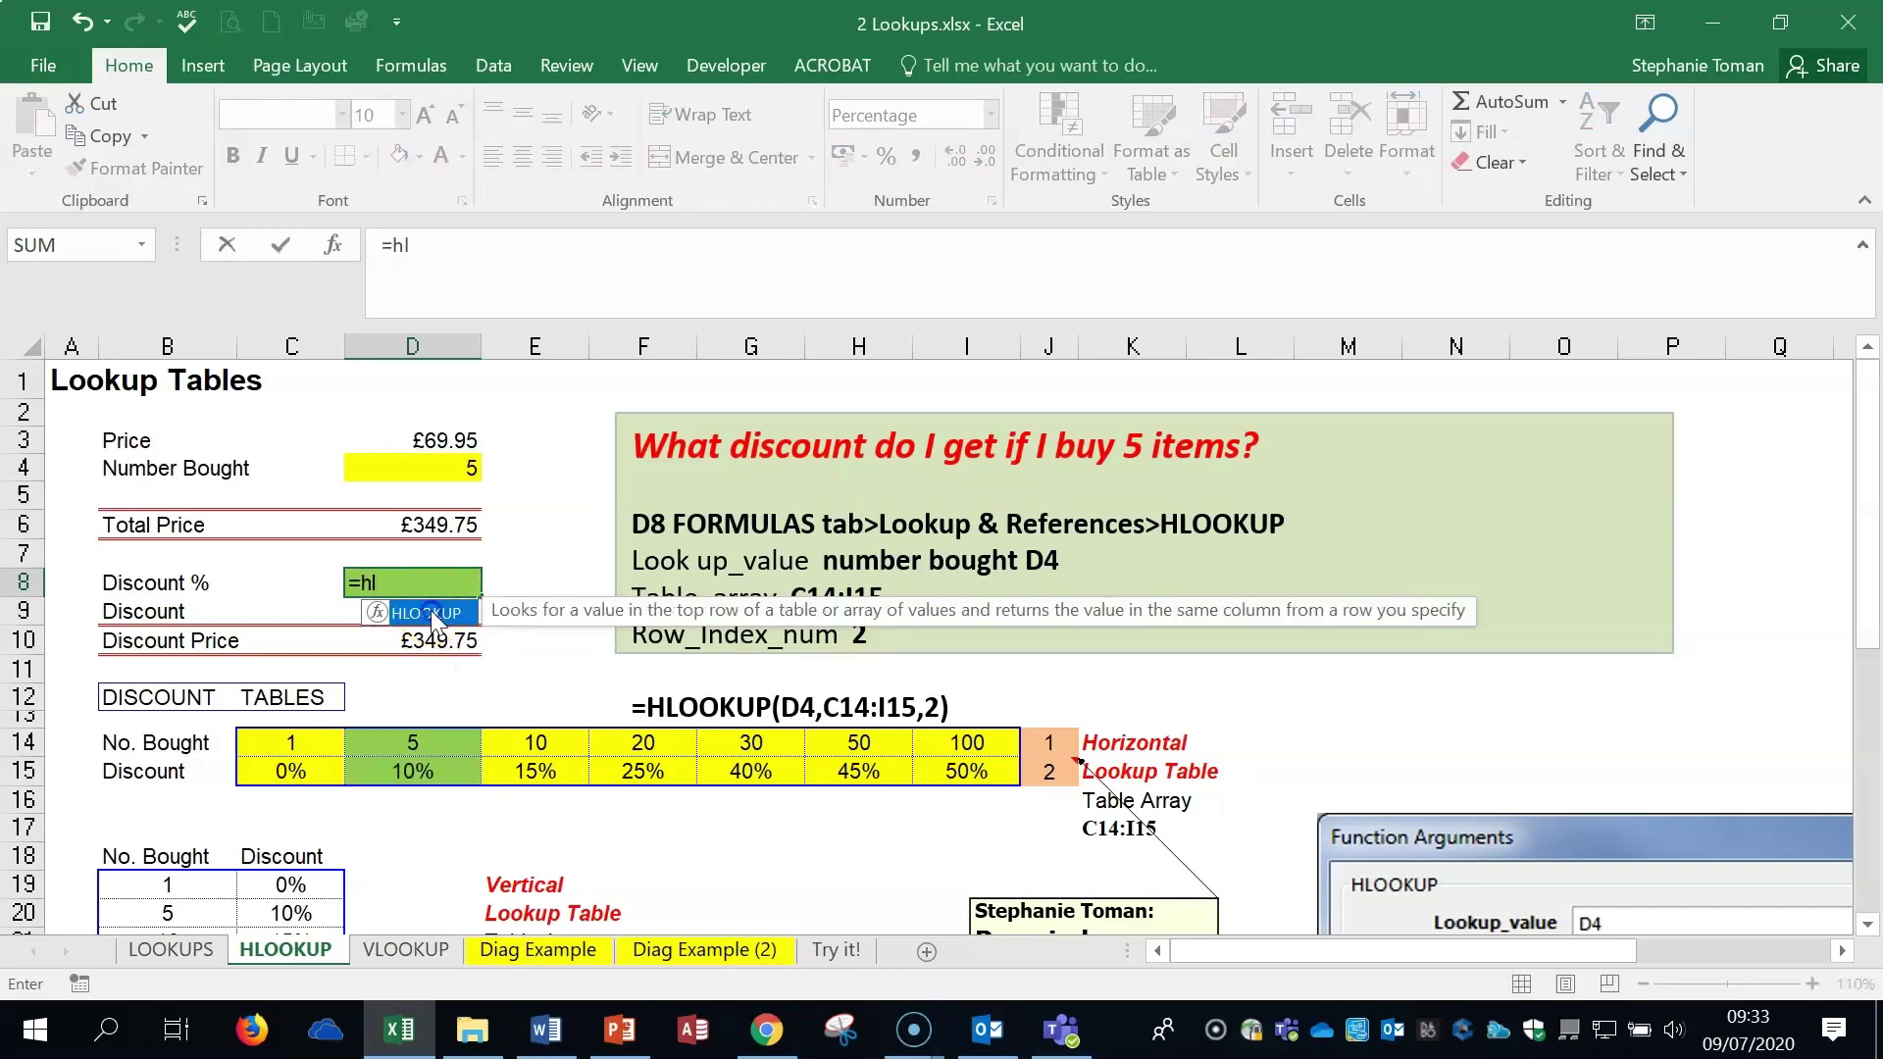
double_click(430, 614)
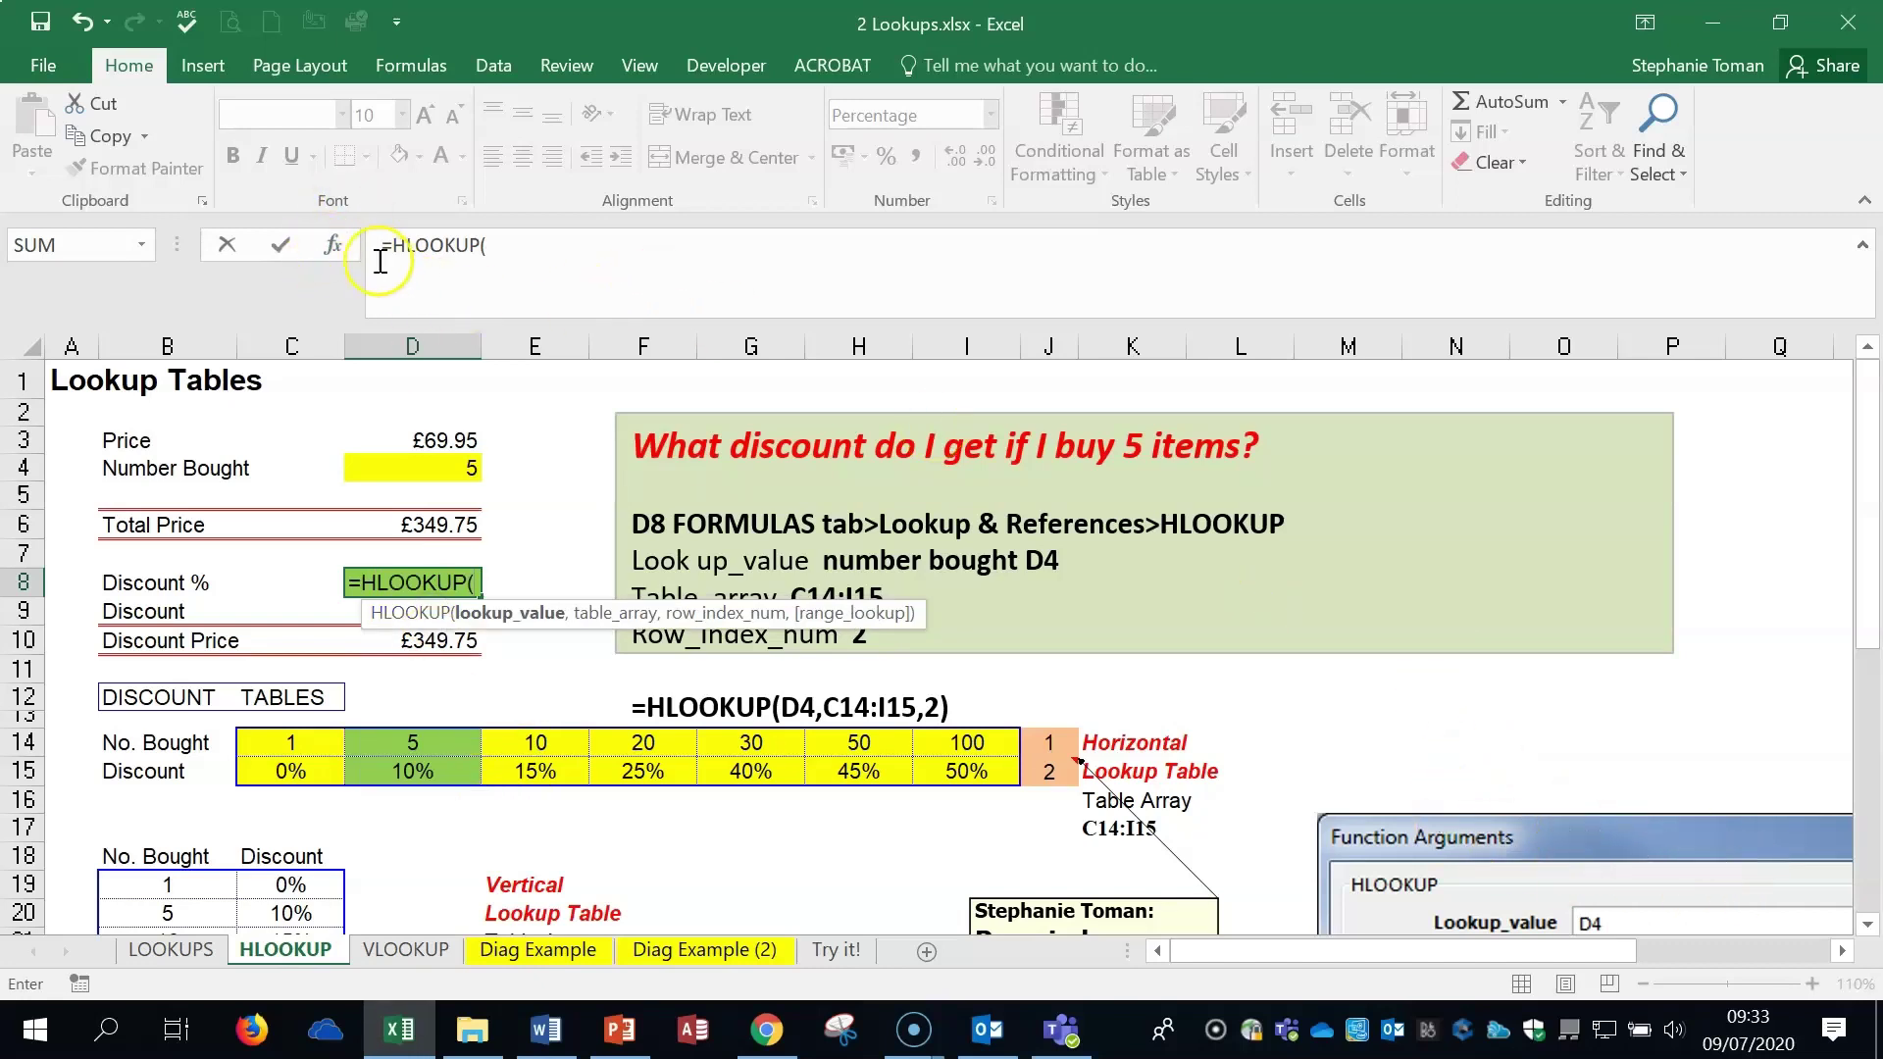
click(335, 250)
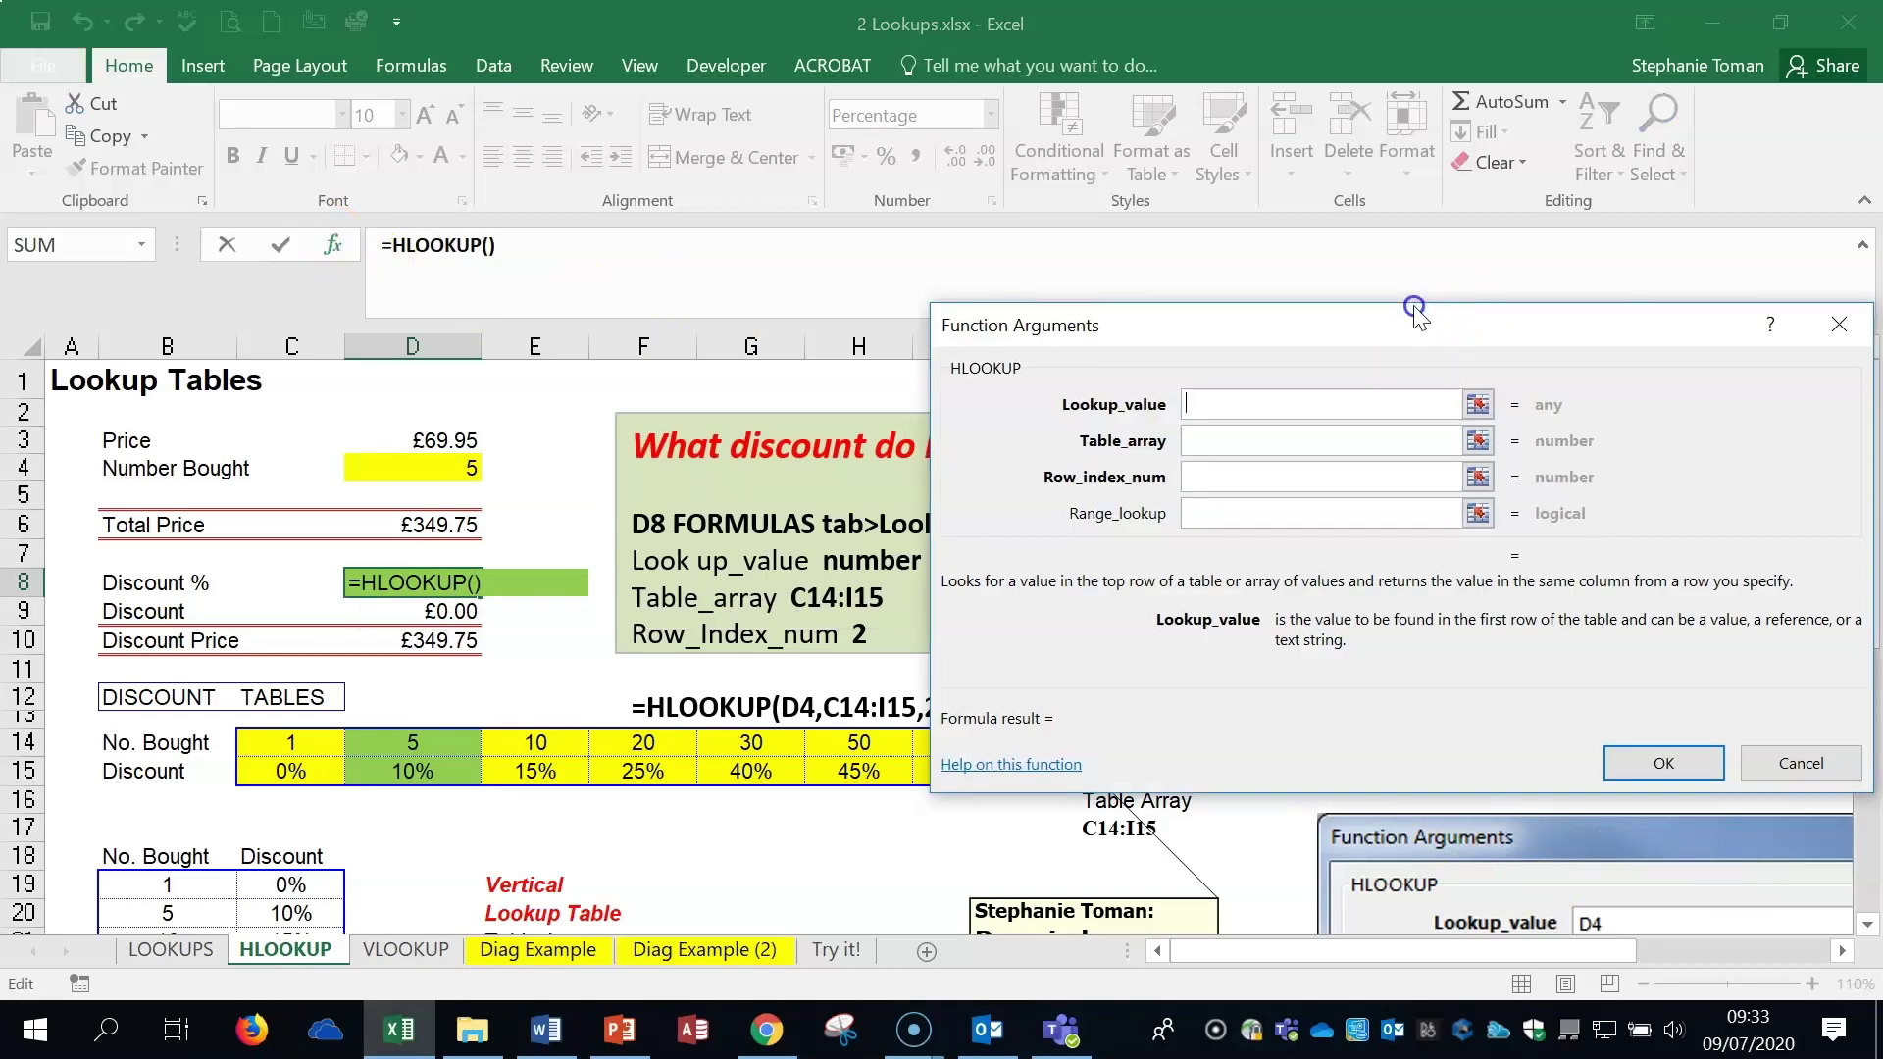
drag(1415, 312, 1116, 250)
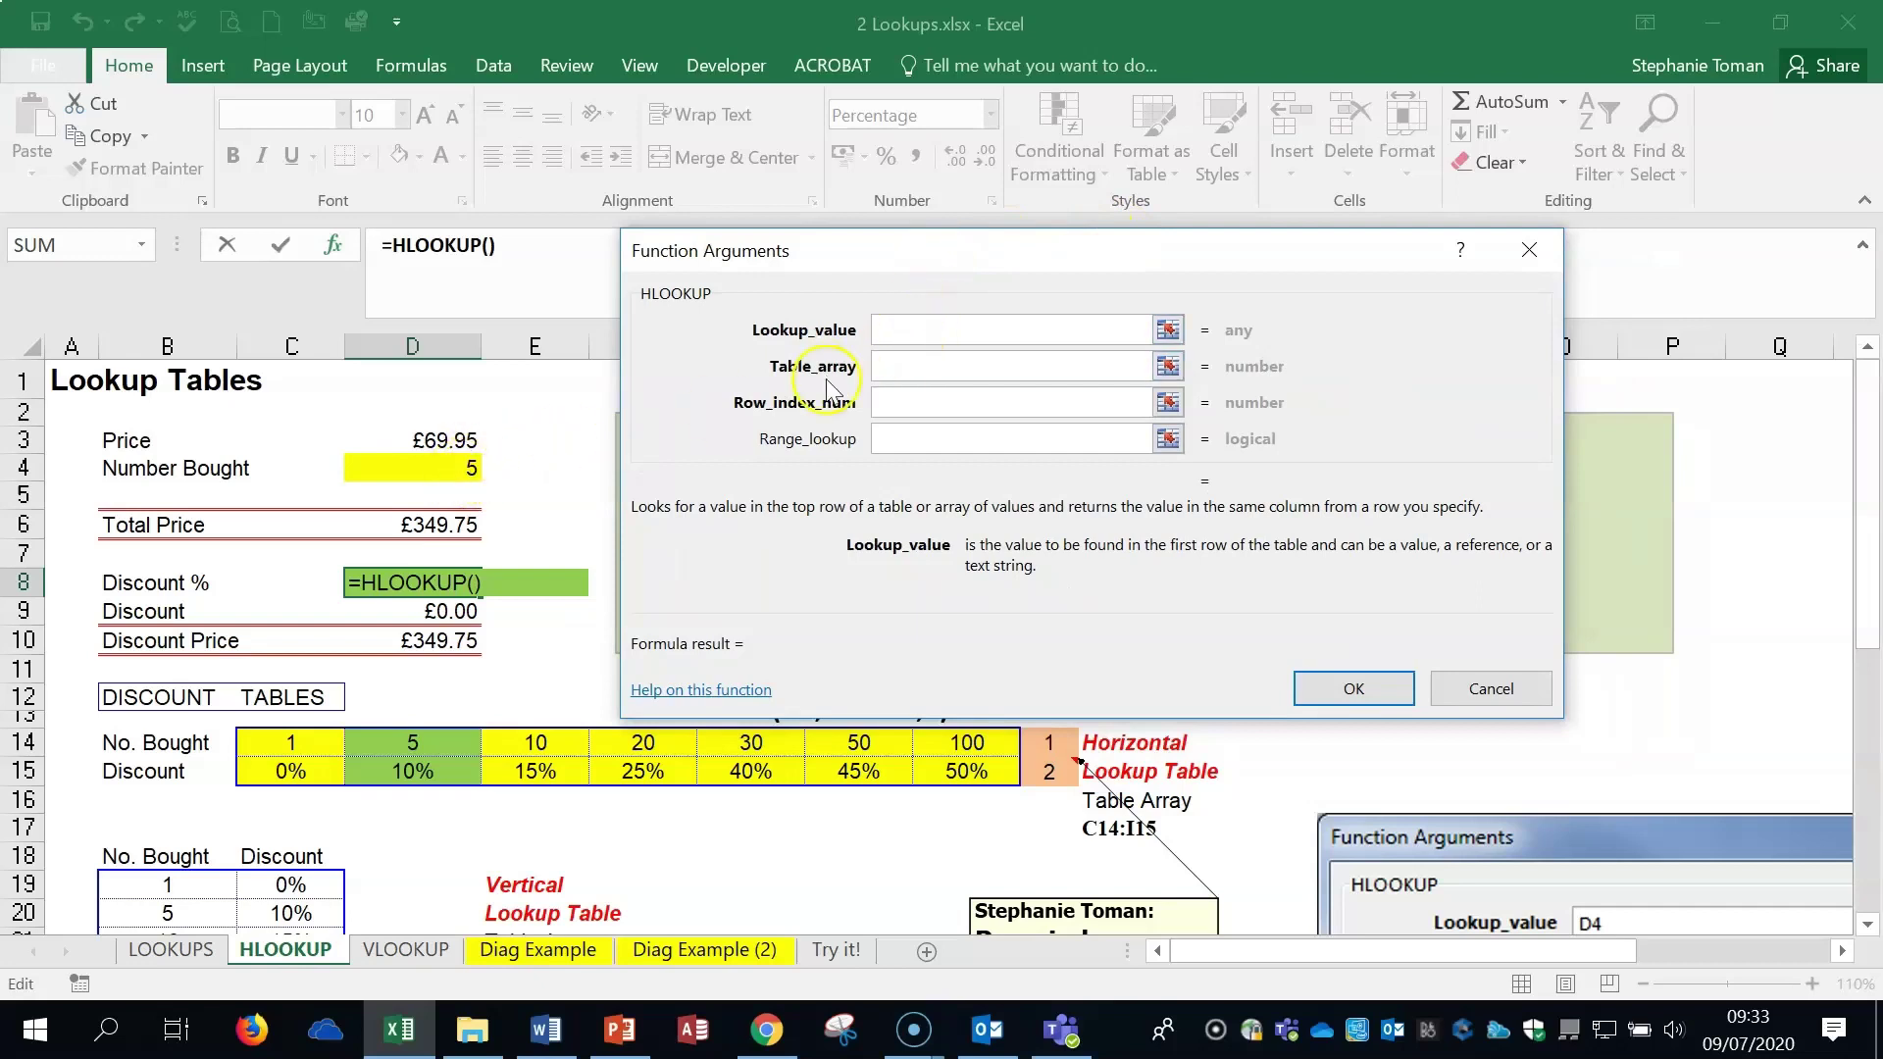
- Set the HLOOKUP lookup value to D4 and the table array to the horizontal discount table C14:I15
click(878, 363)
click(461, 468)
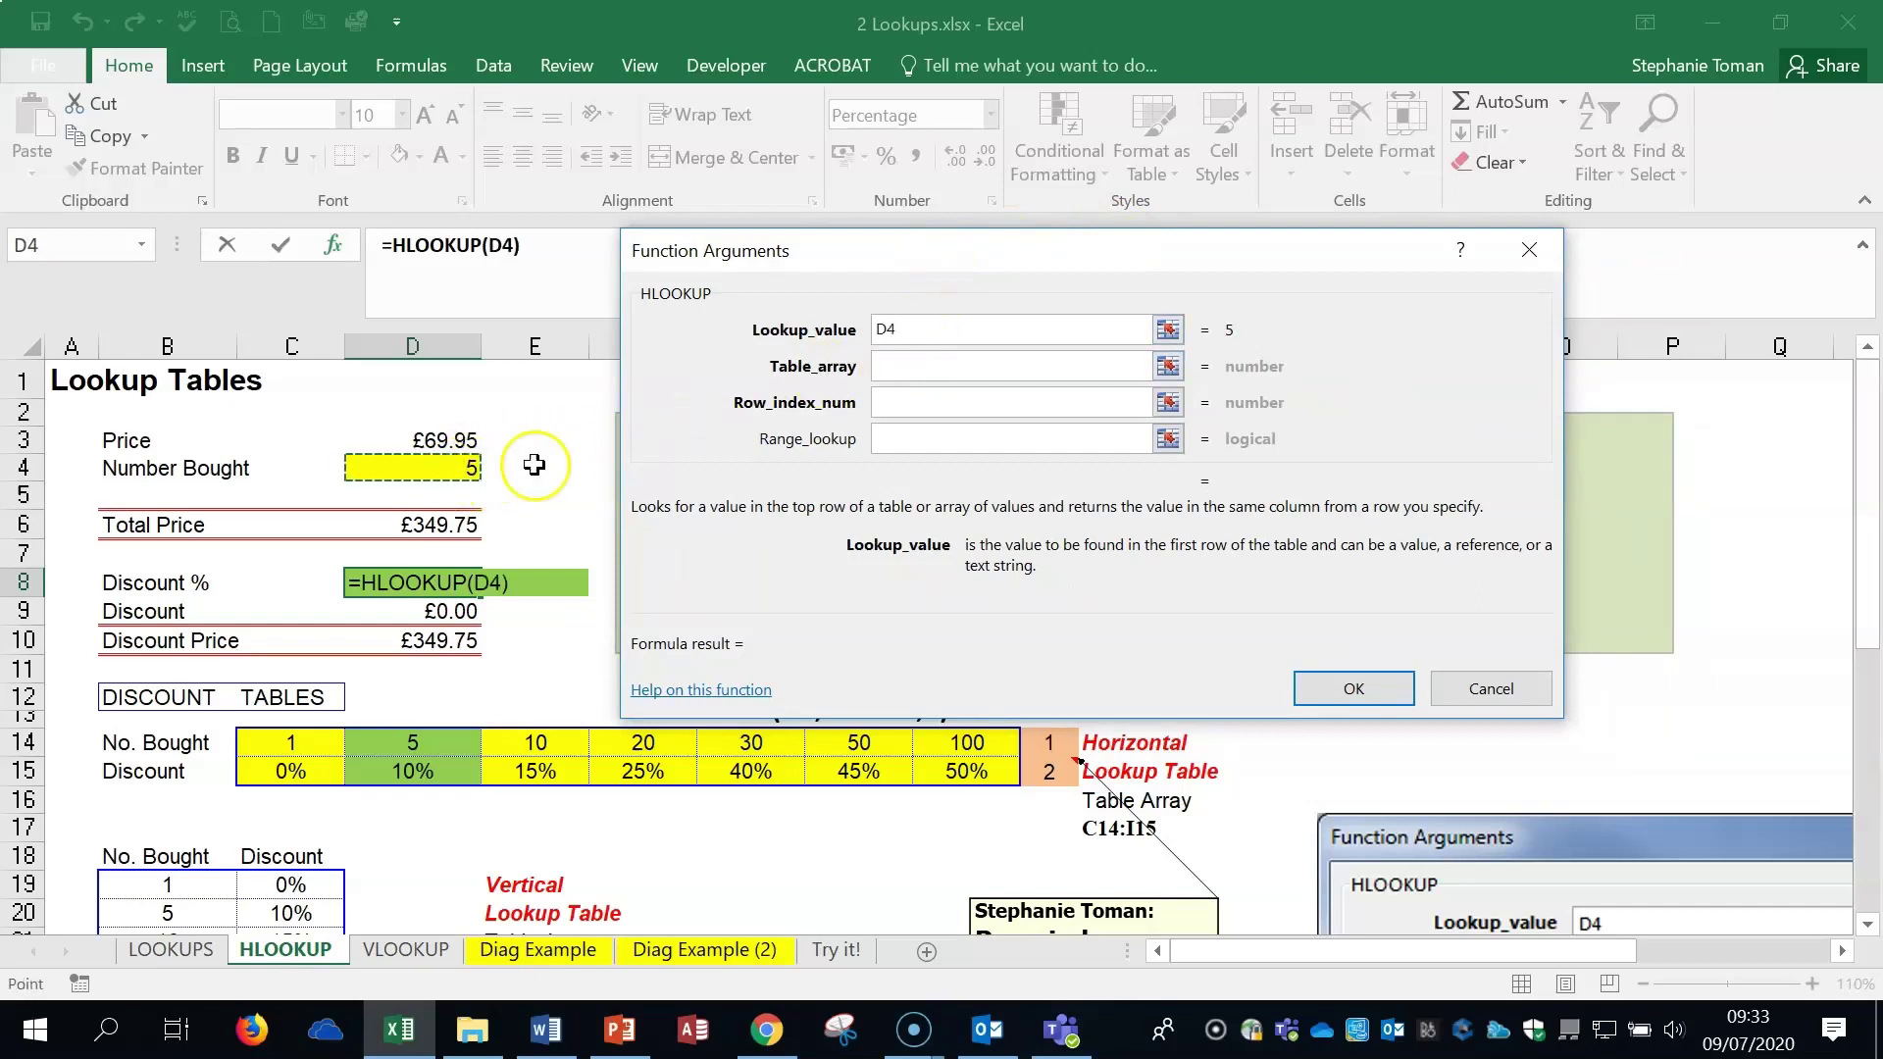
click(923, 376)
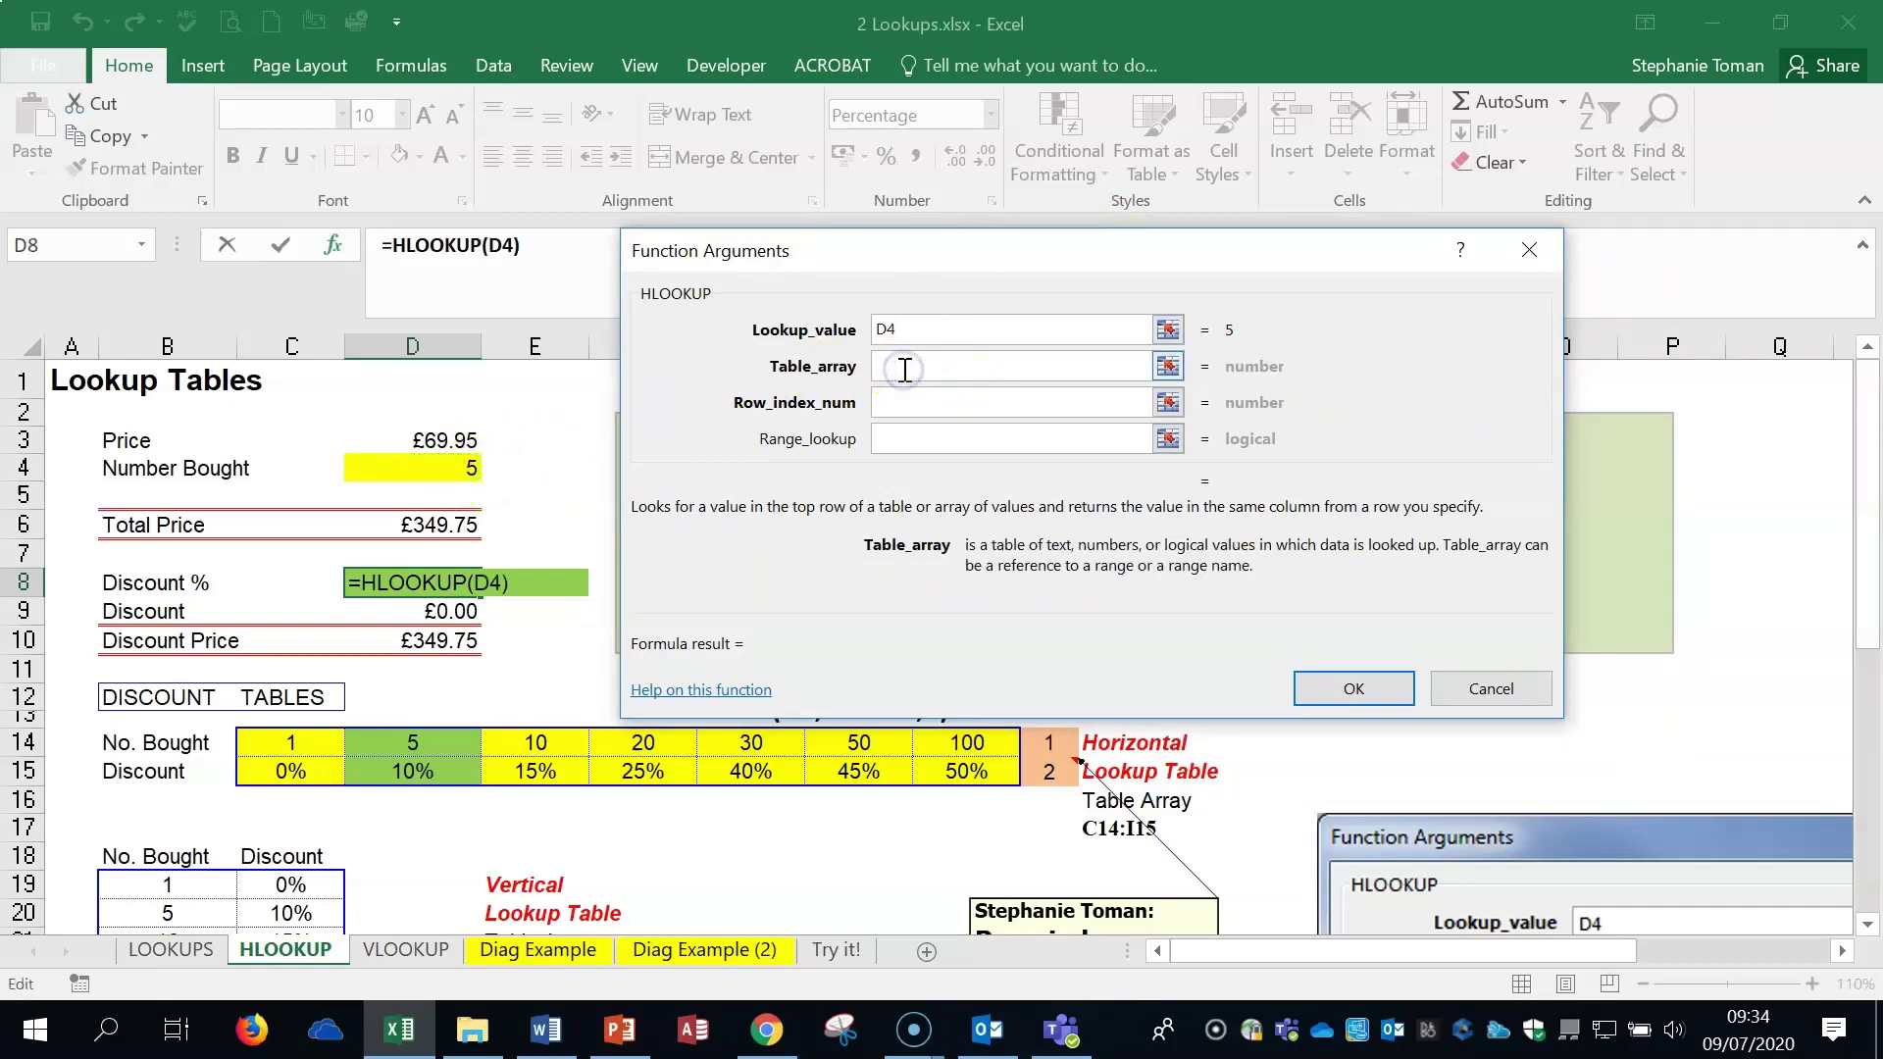
click(896, 371)
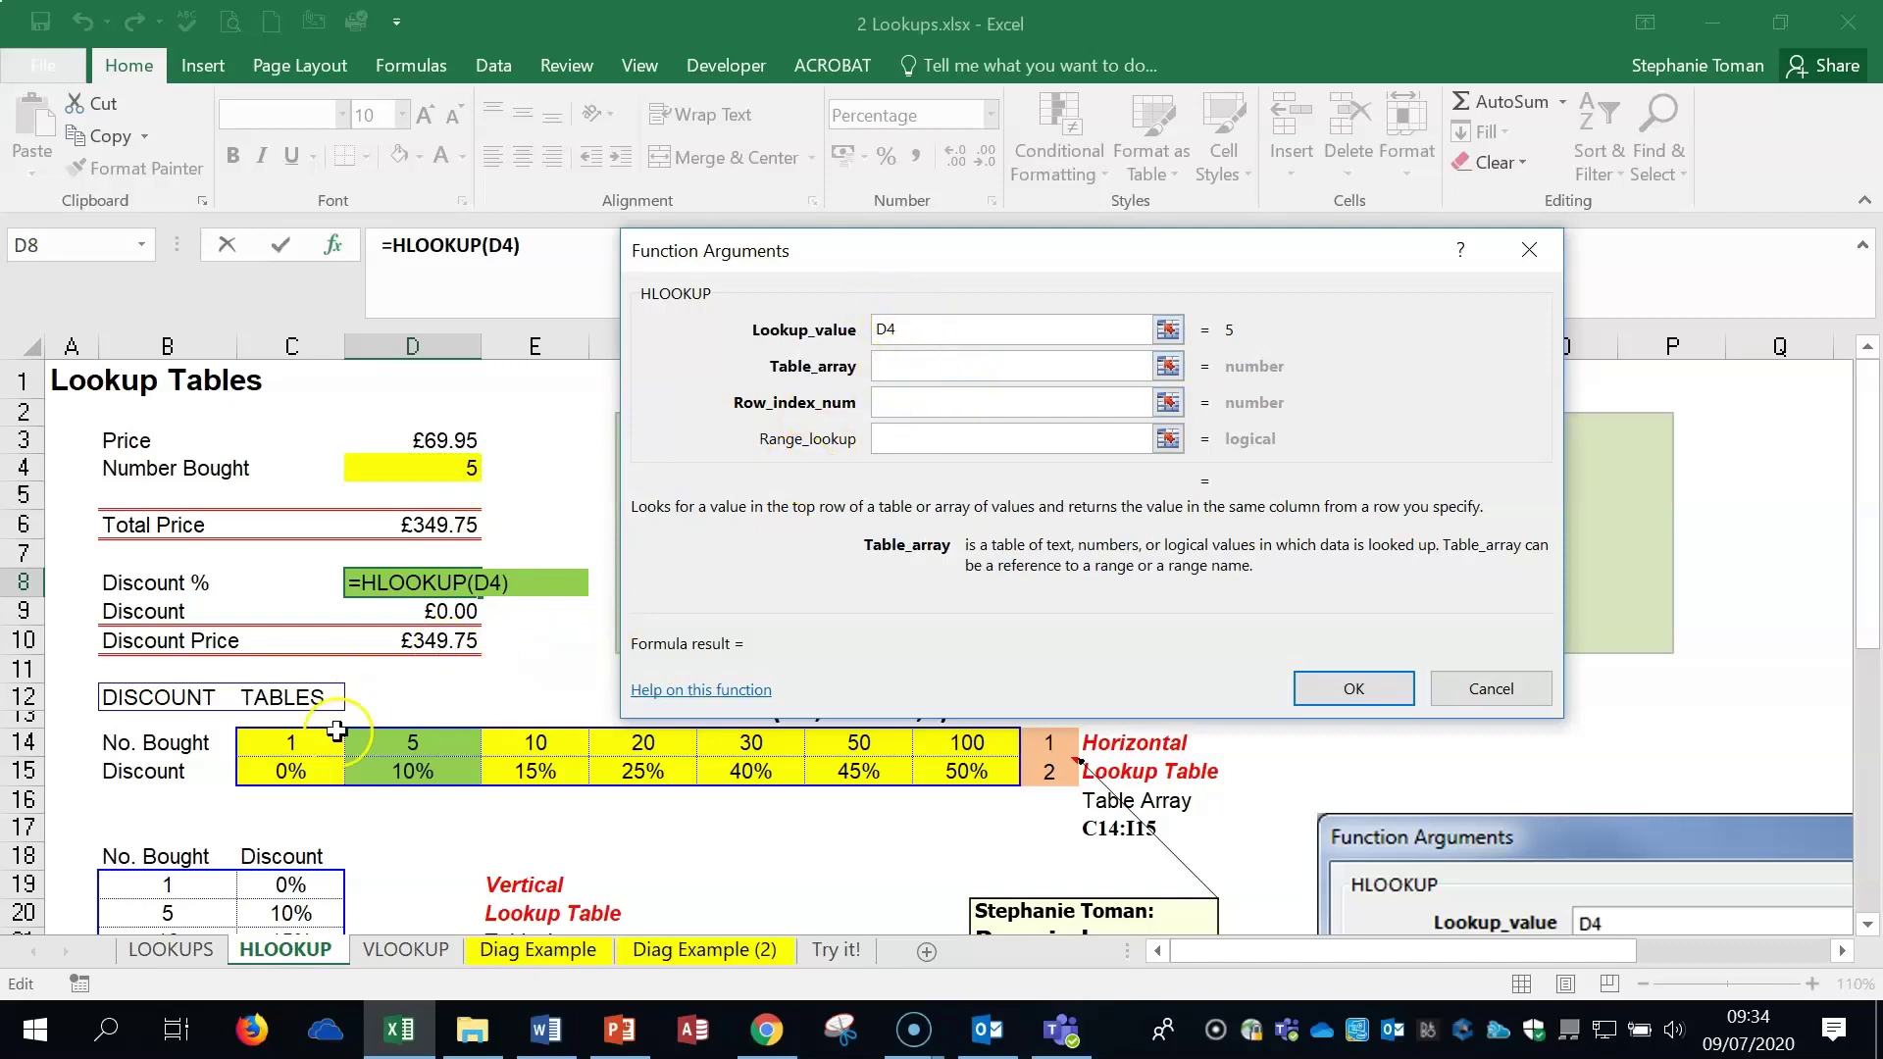
drag(336, 731, 977, 773)
click(977, 773)
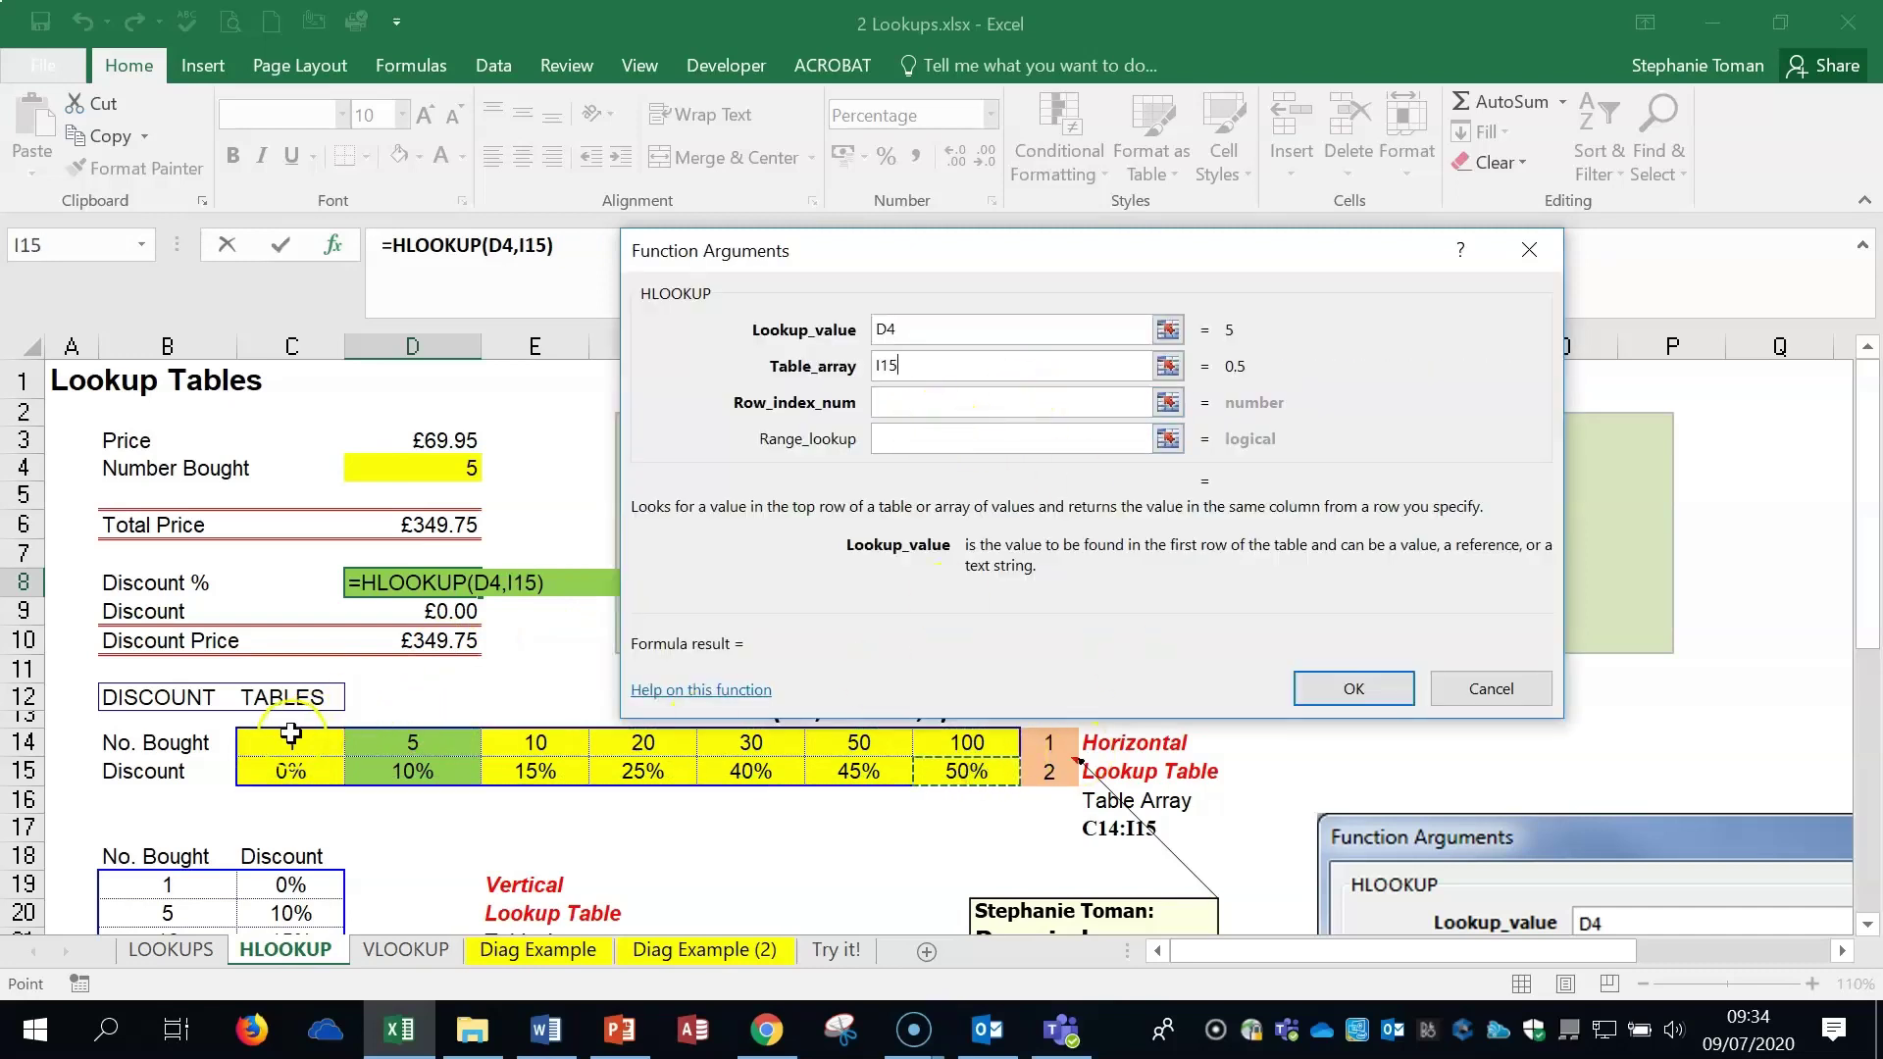
drag(917, 366, 843, 368)
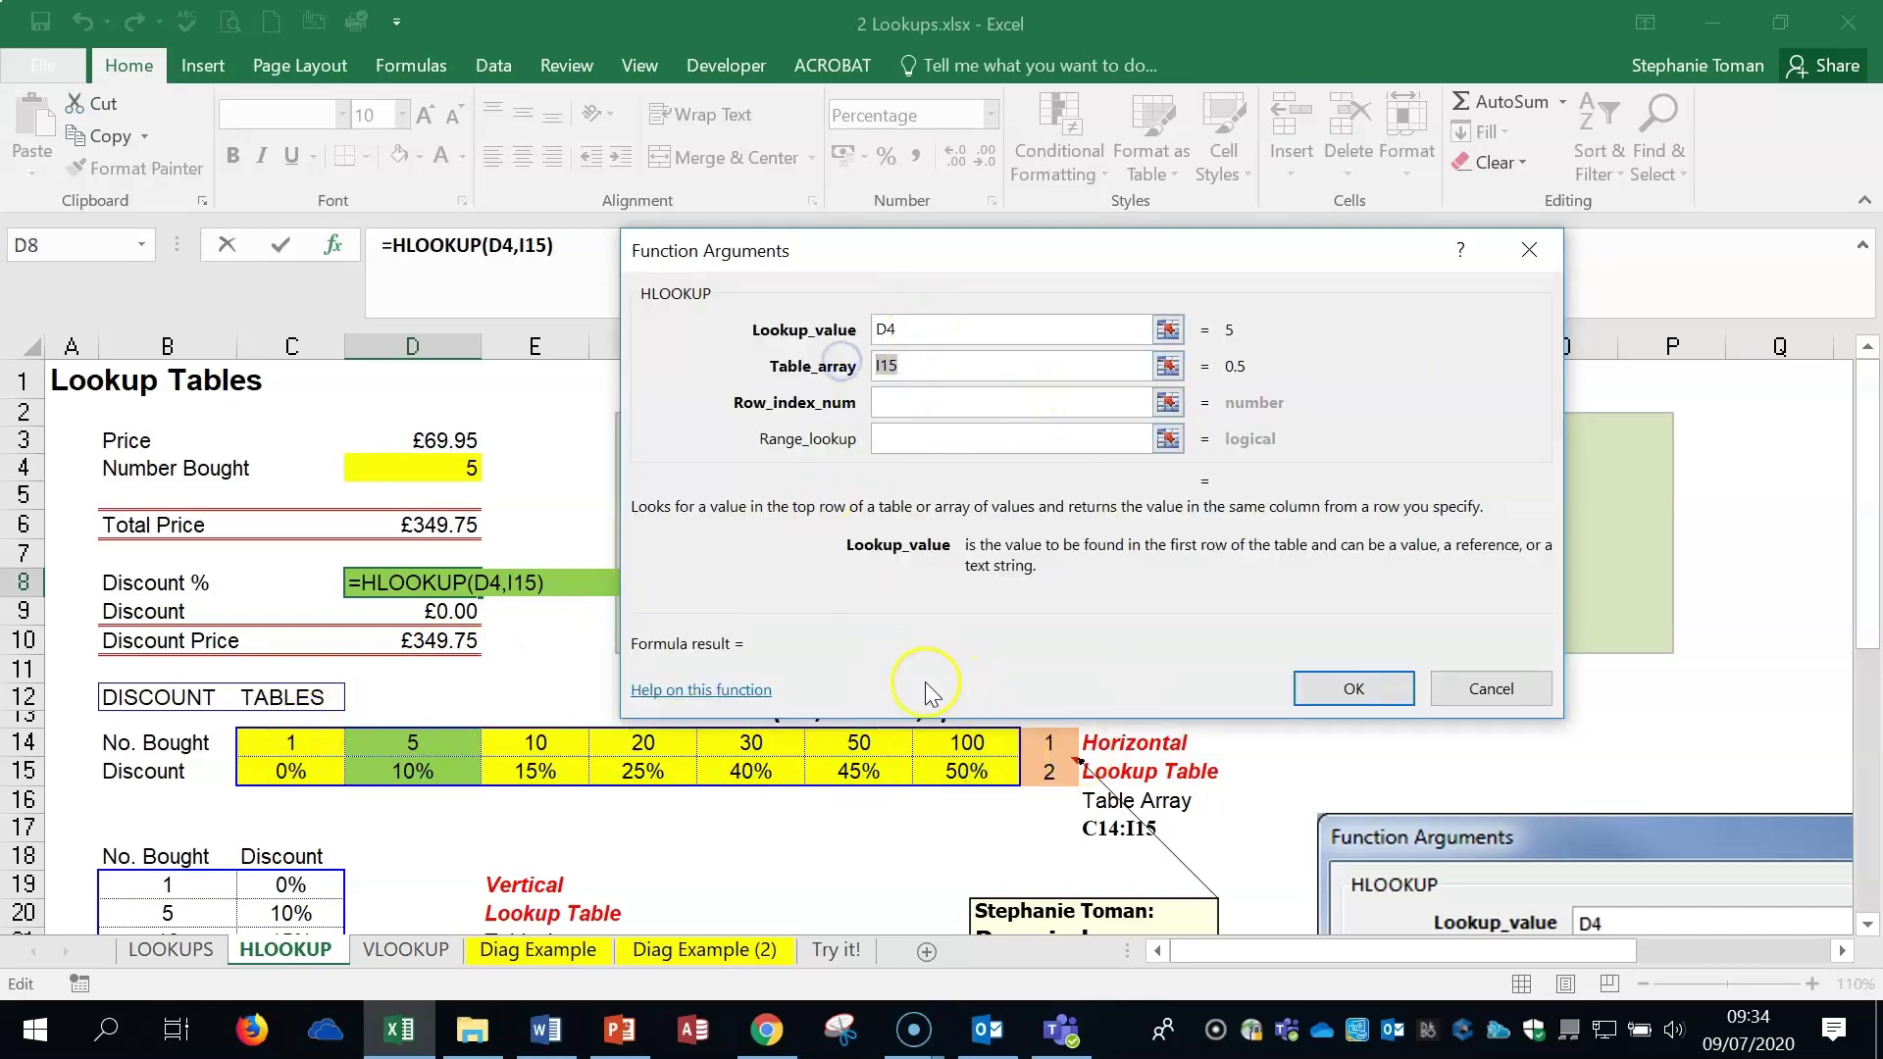
drag(291, 750, 998, 766)
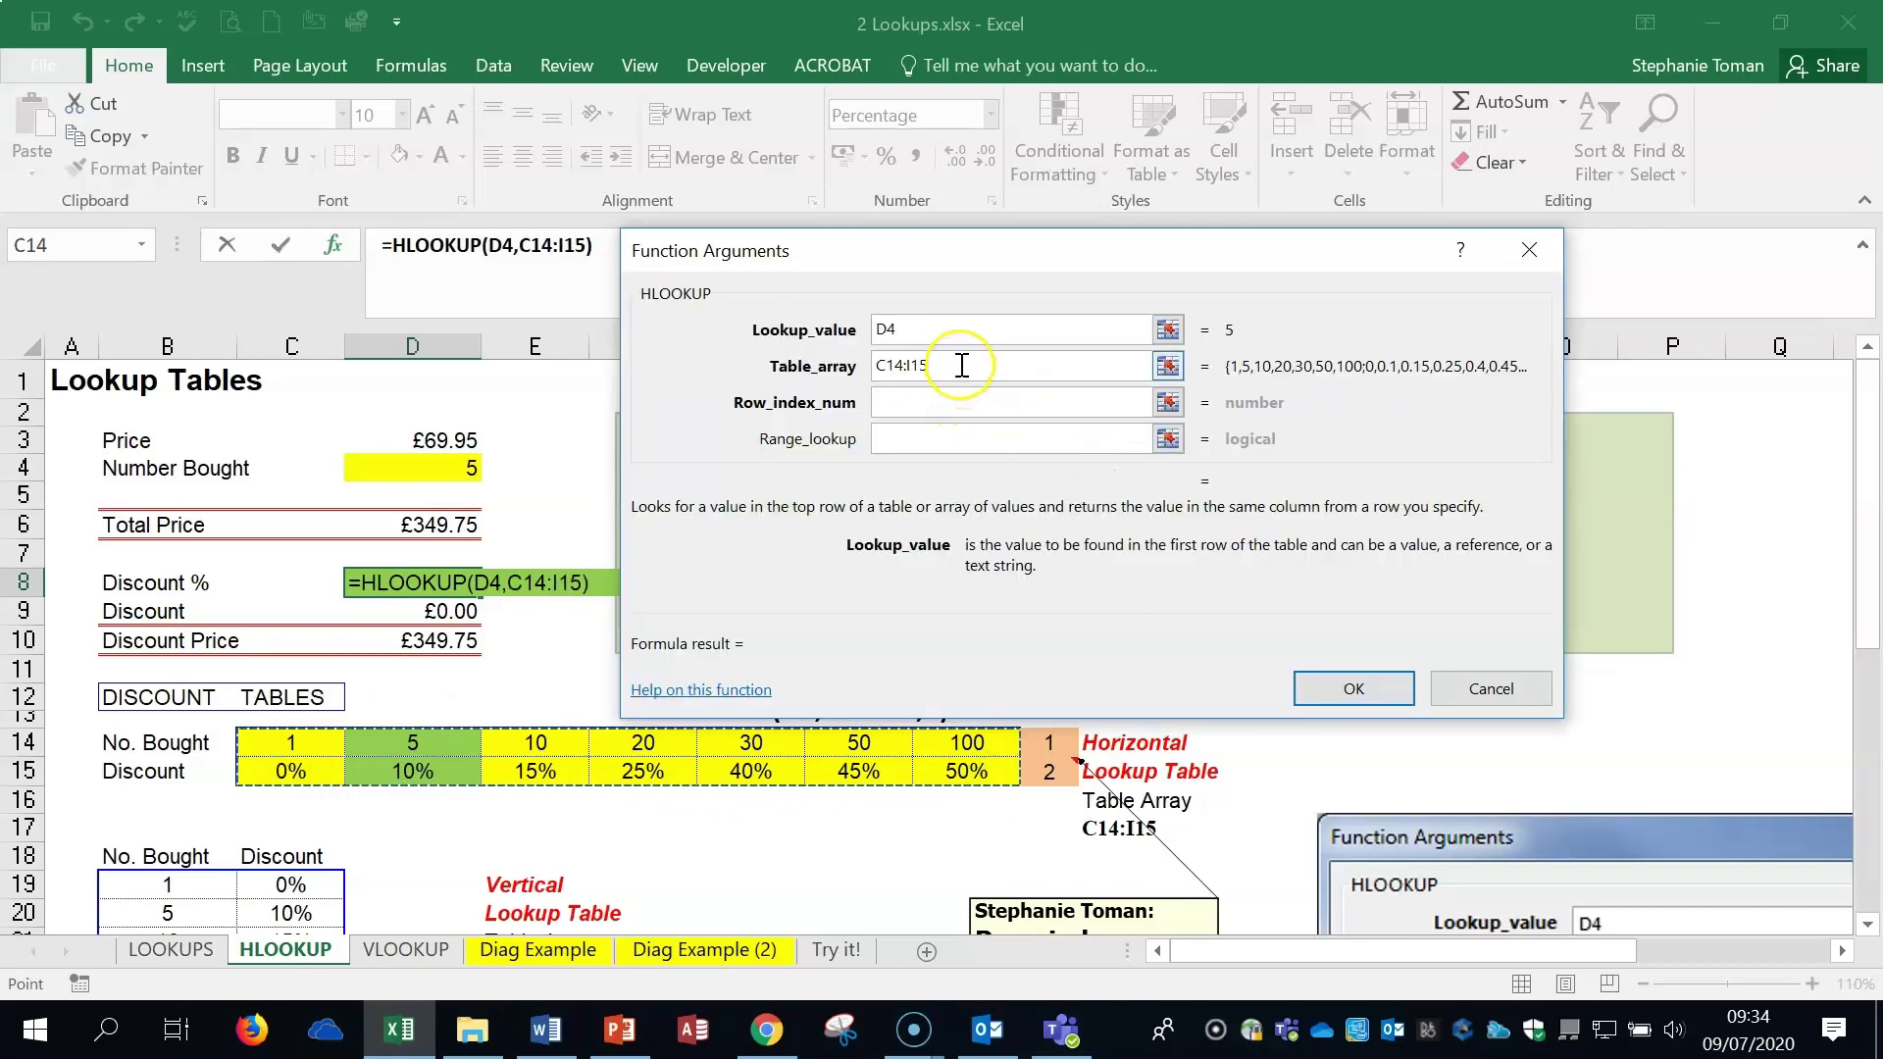
- Set the HLOOKUP row index number to 2 for the discount row
click(891, 396)
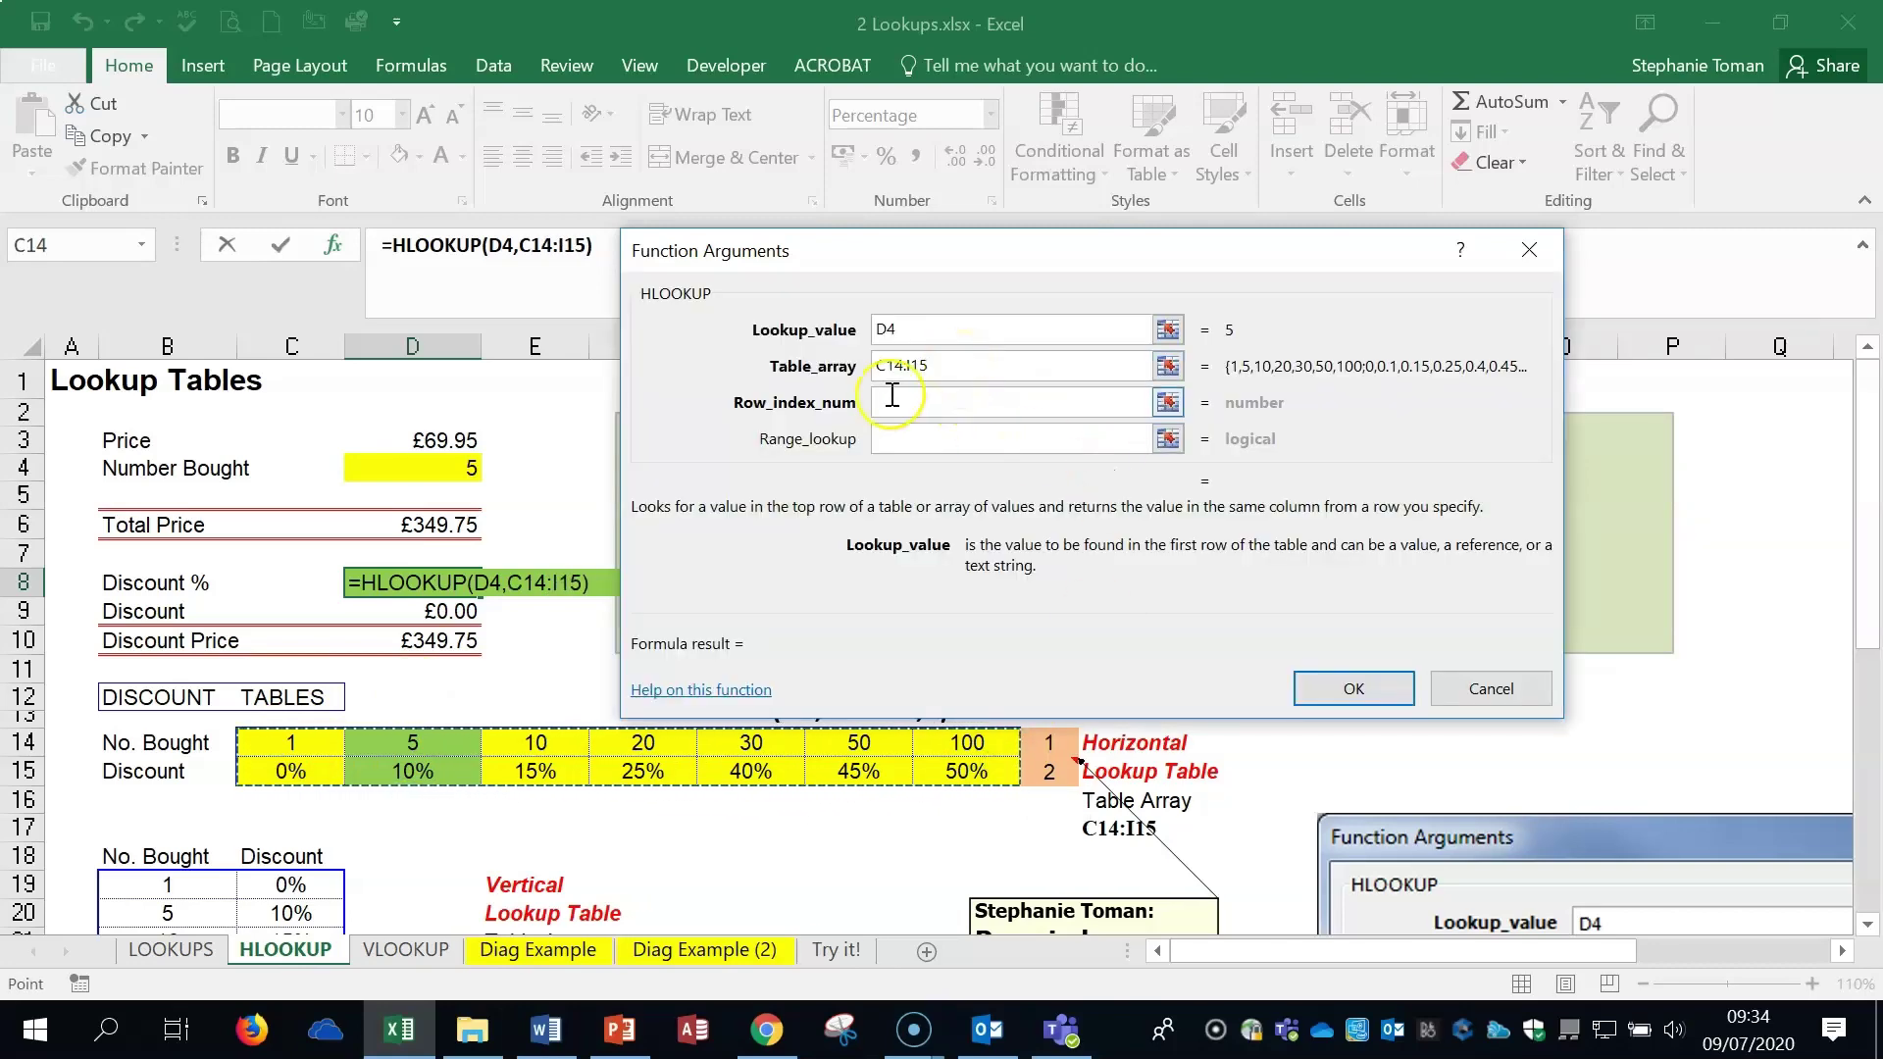
click(892, 397)
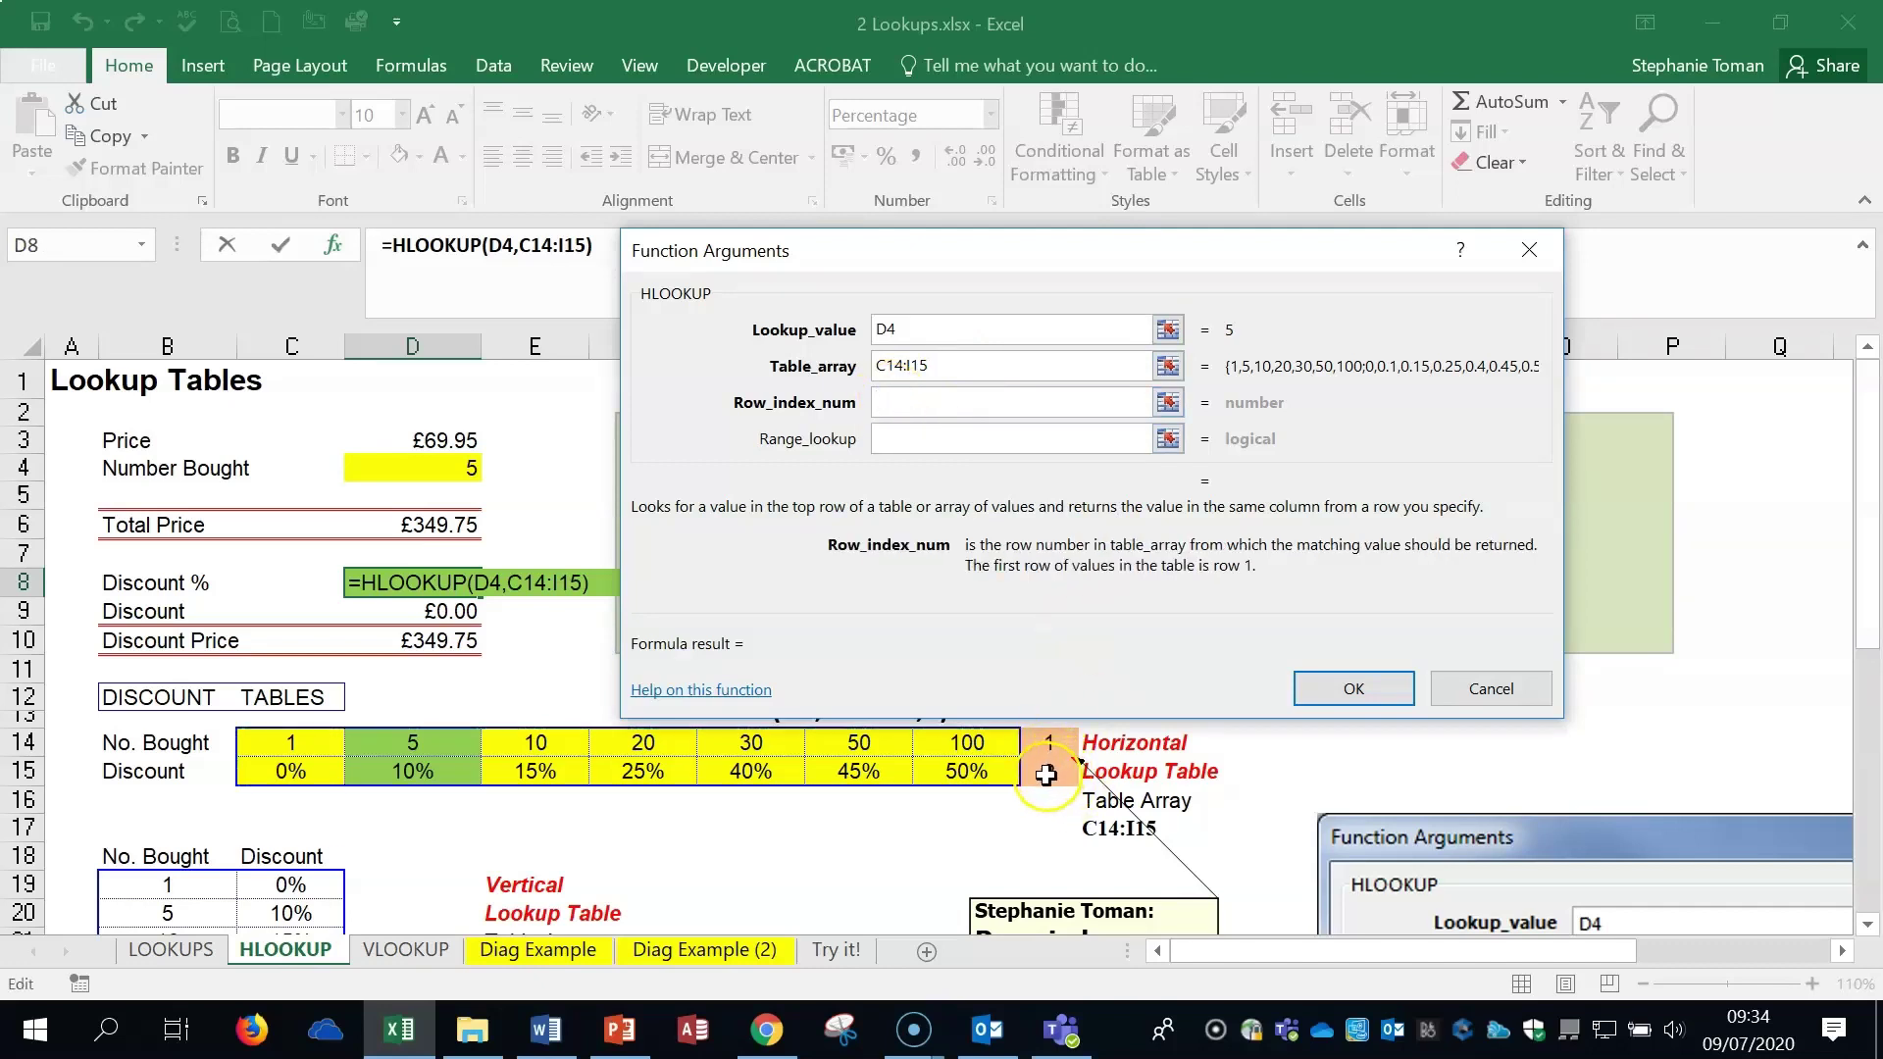
click(891, 407)
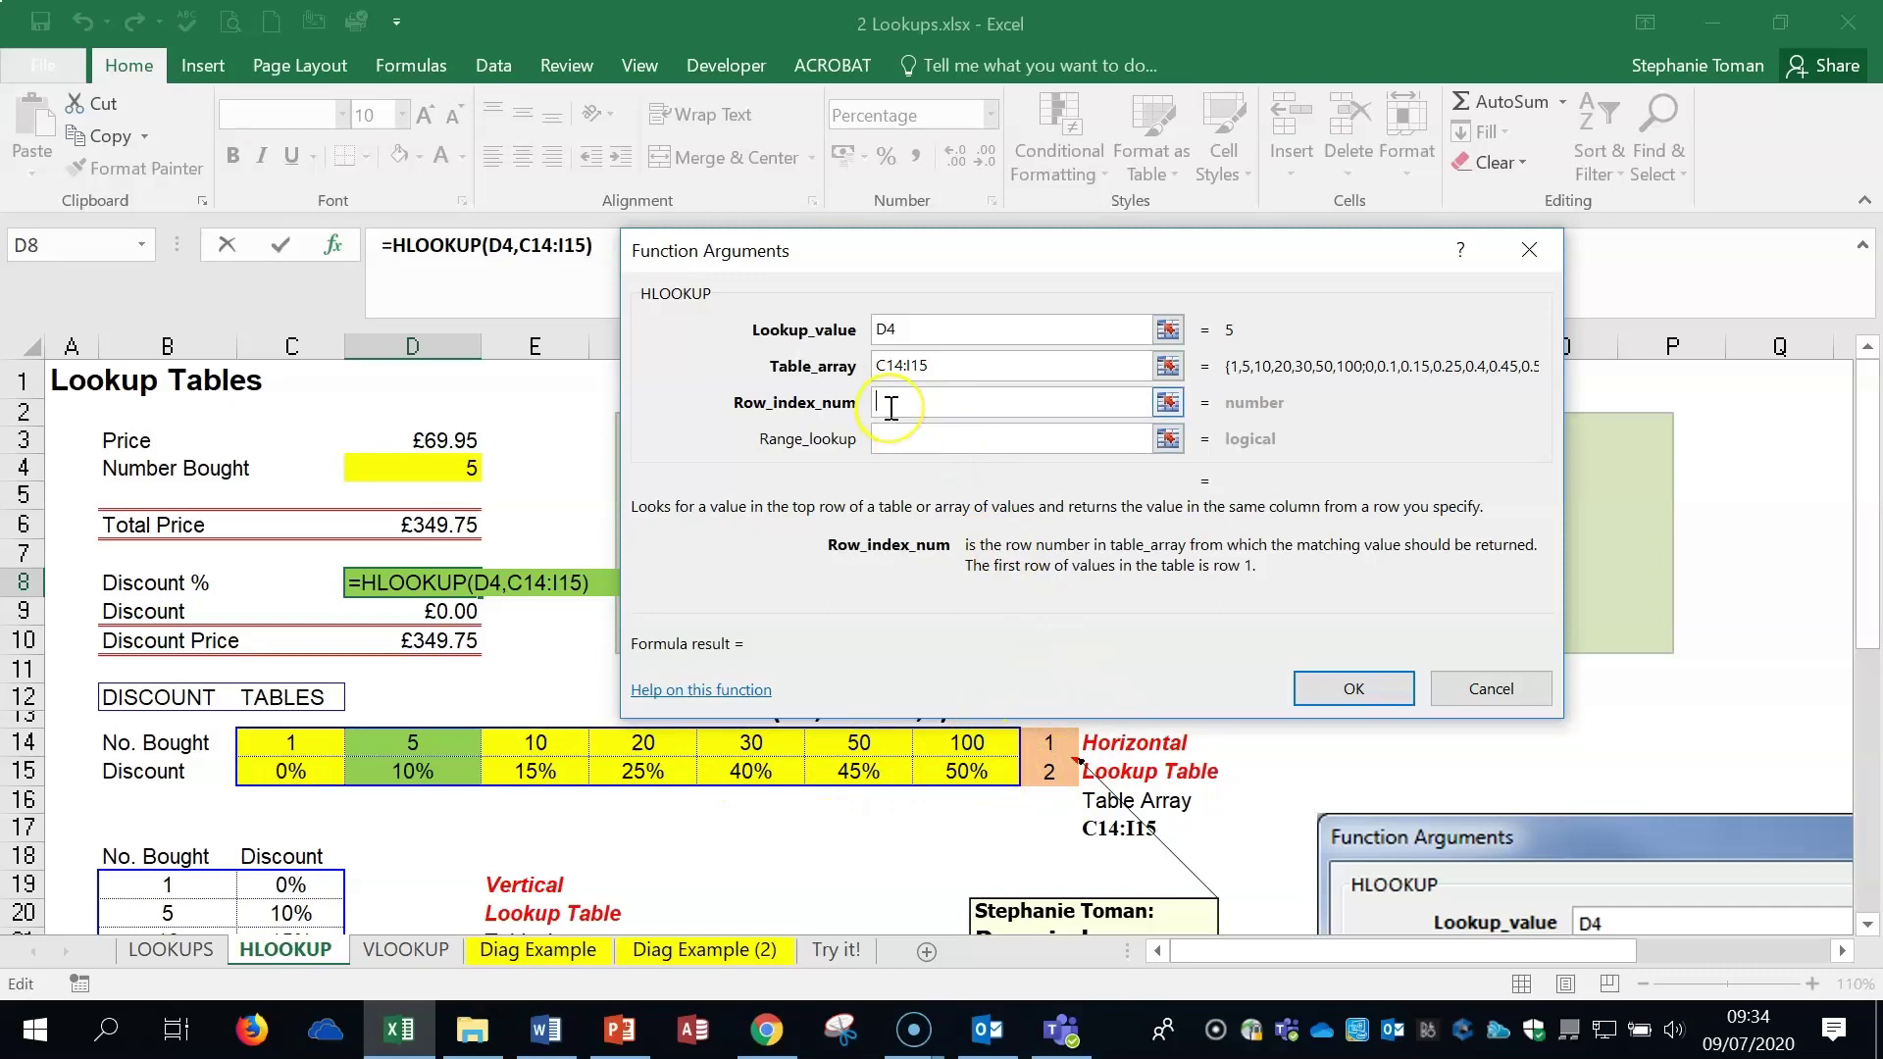
text(2)
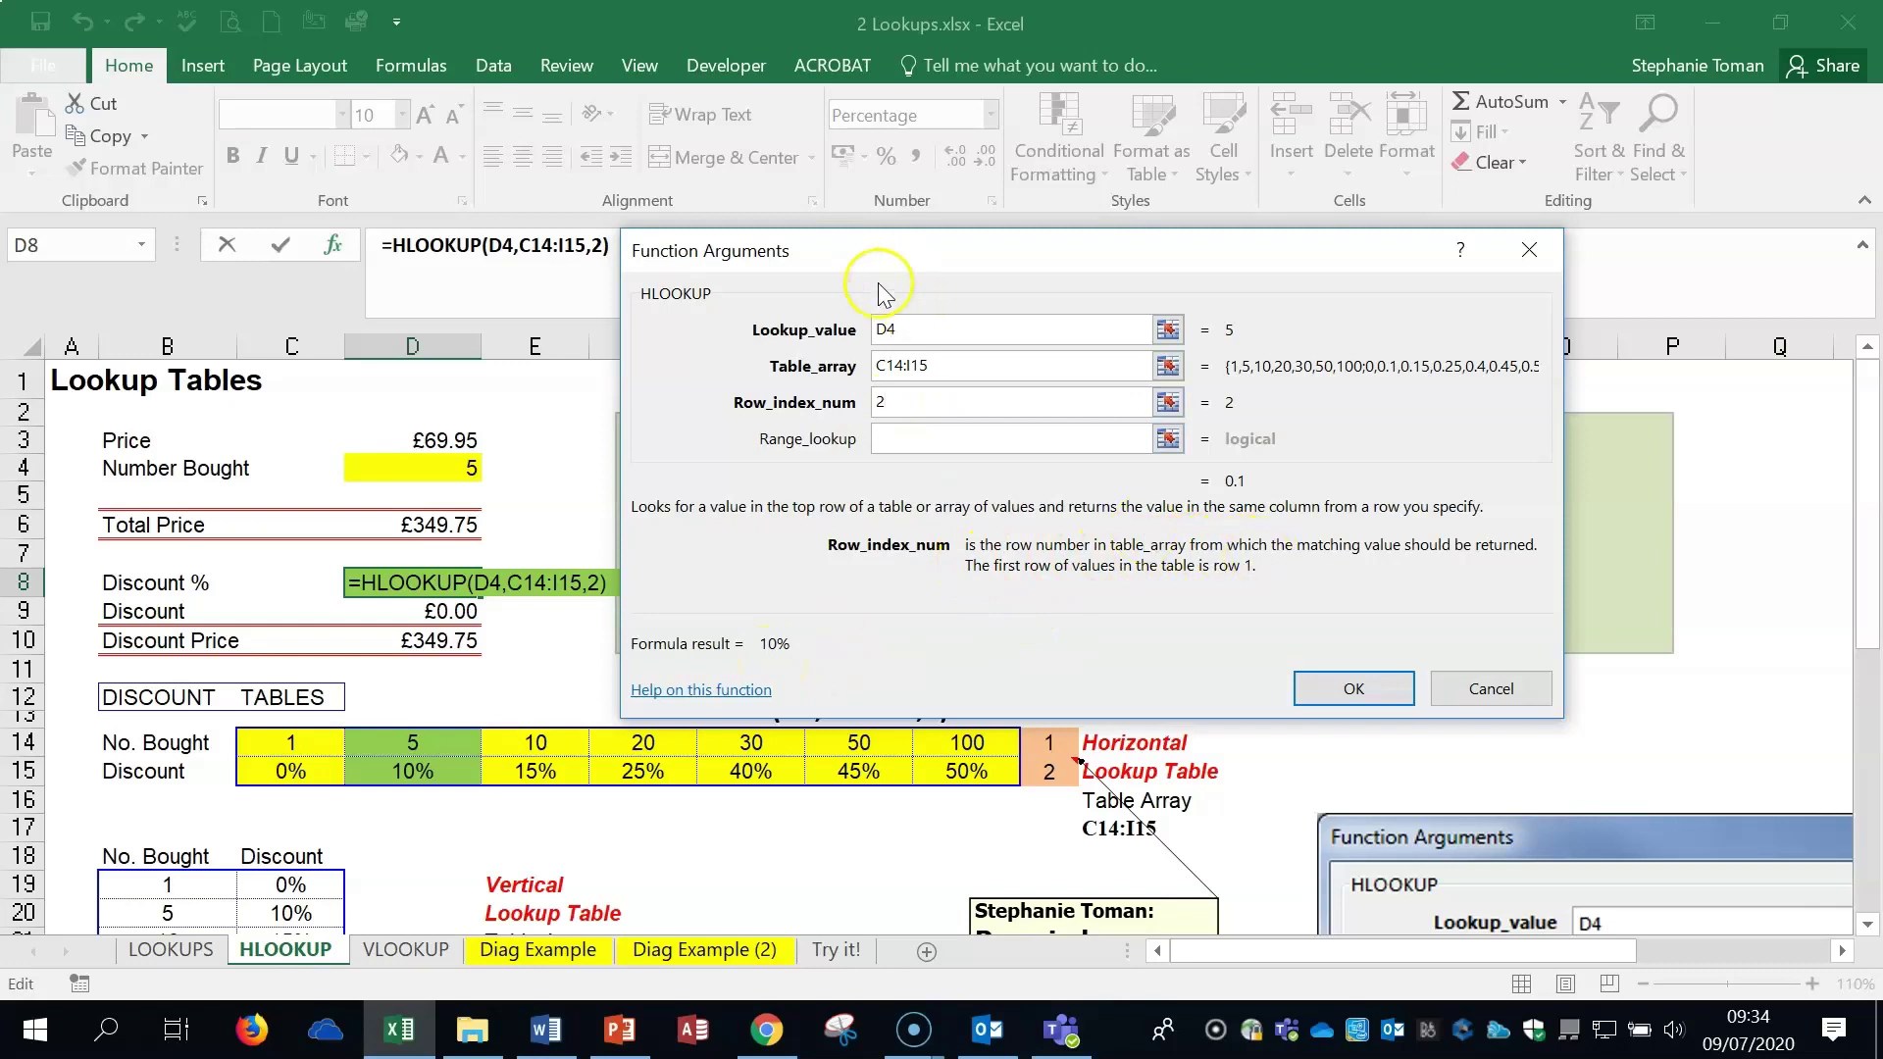
- Review the descriptions of the lookup value, table array and row index arguments, and confirm the HLOOKUP formula
click(940, 331)
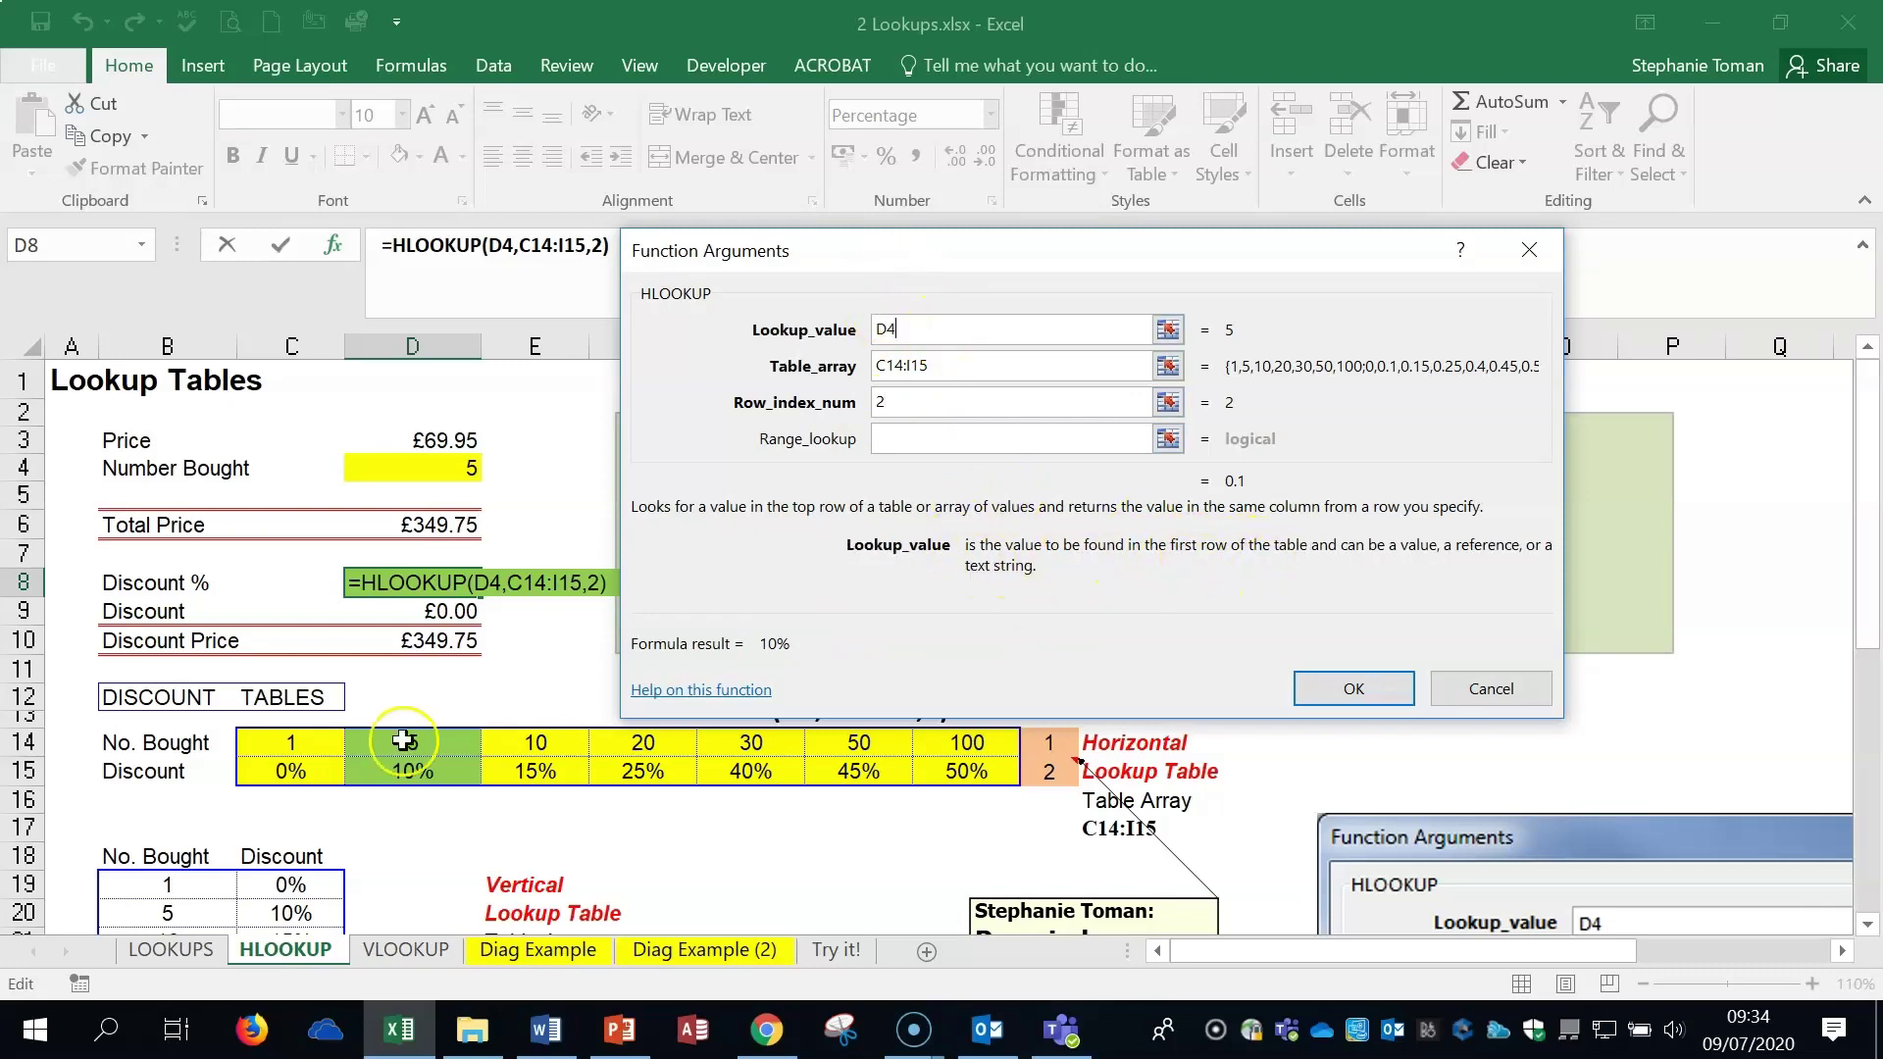
click(956, 367)
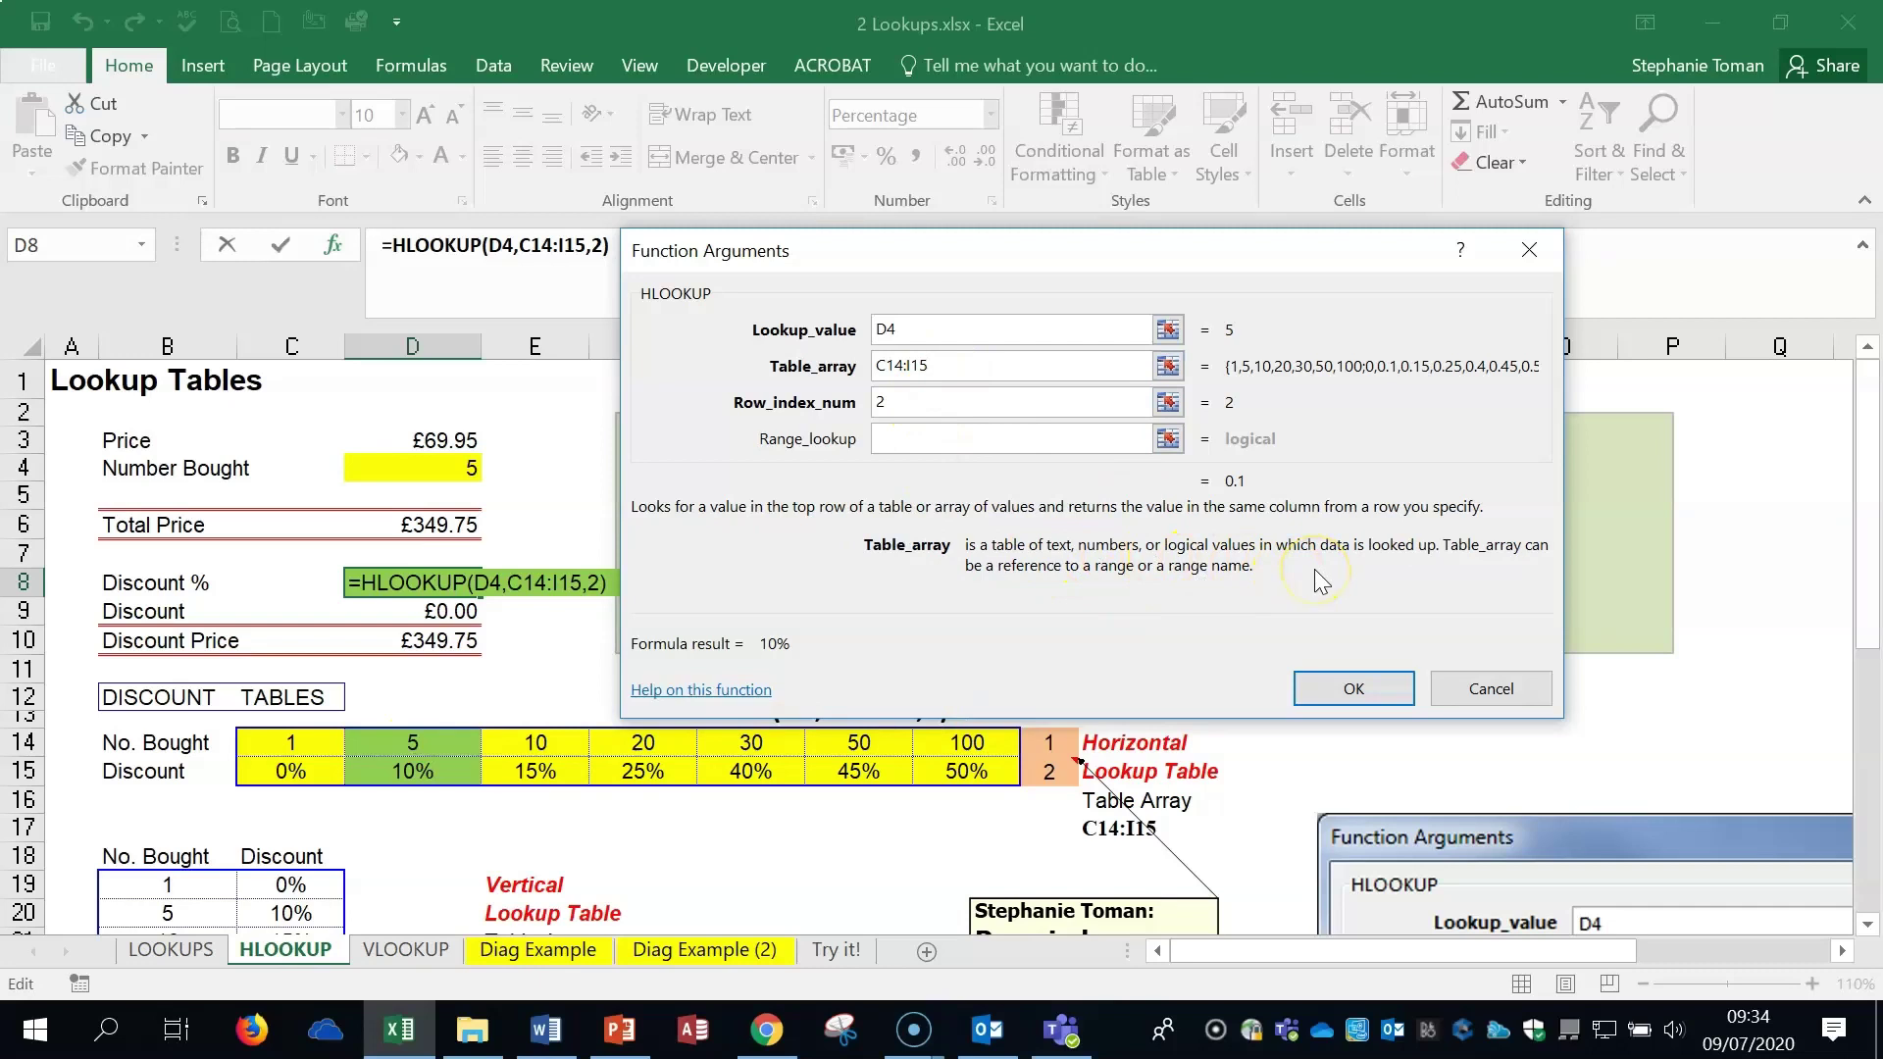
click(925, 403)
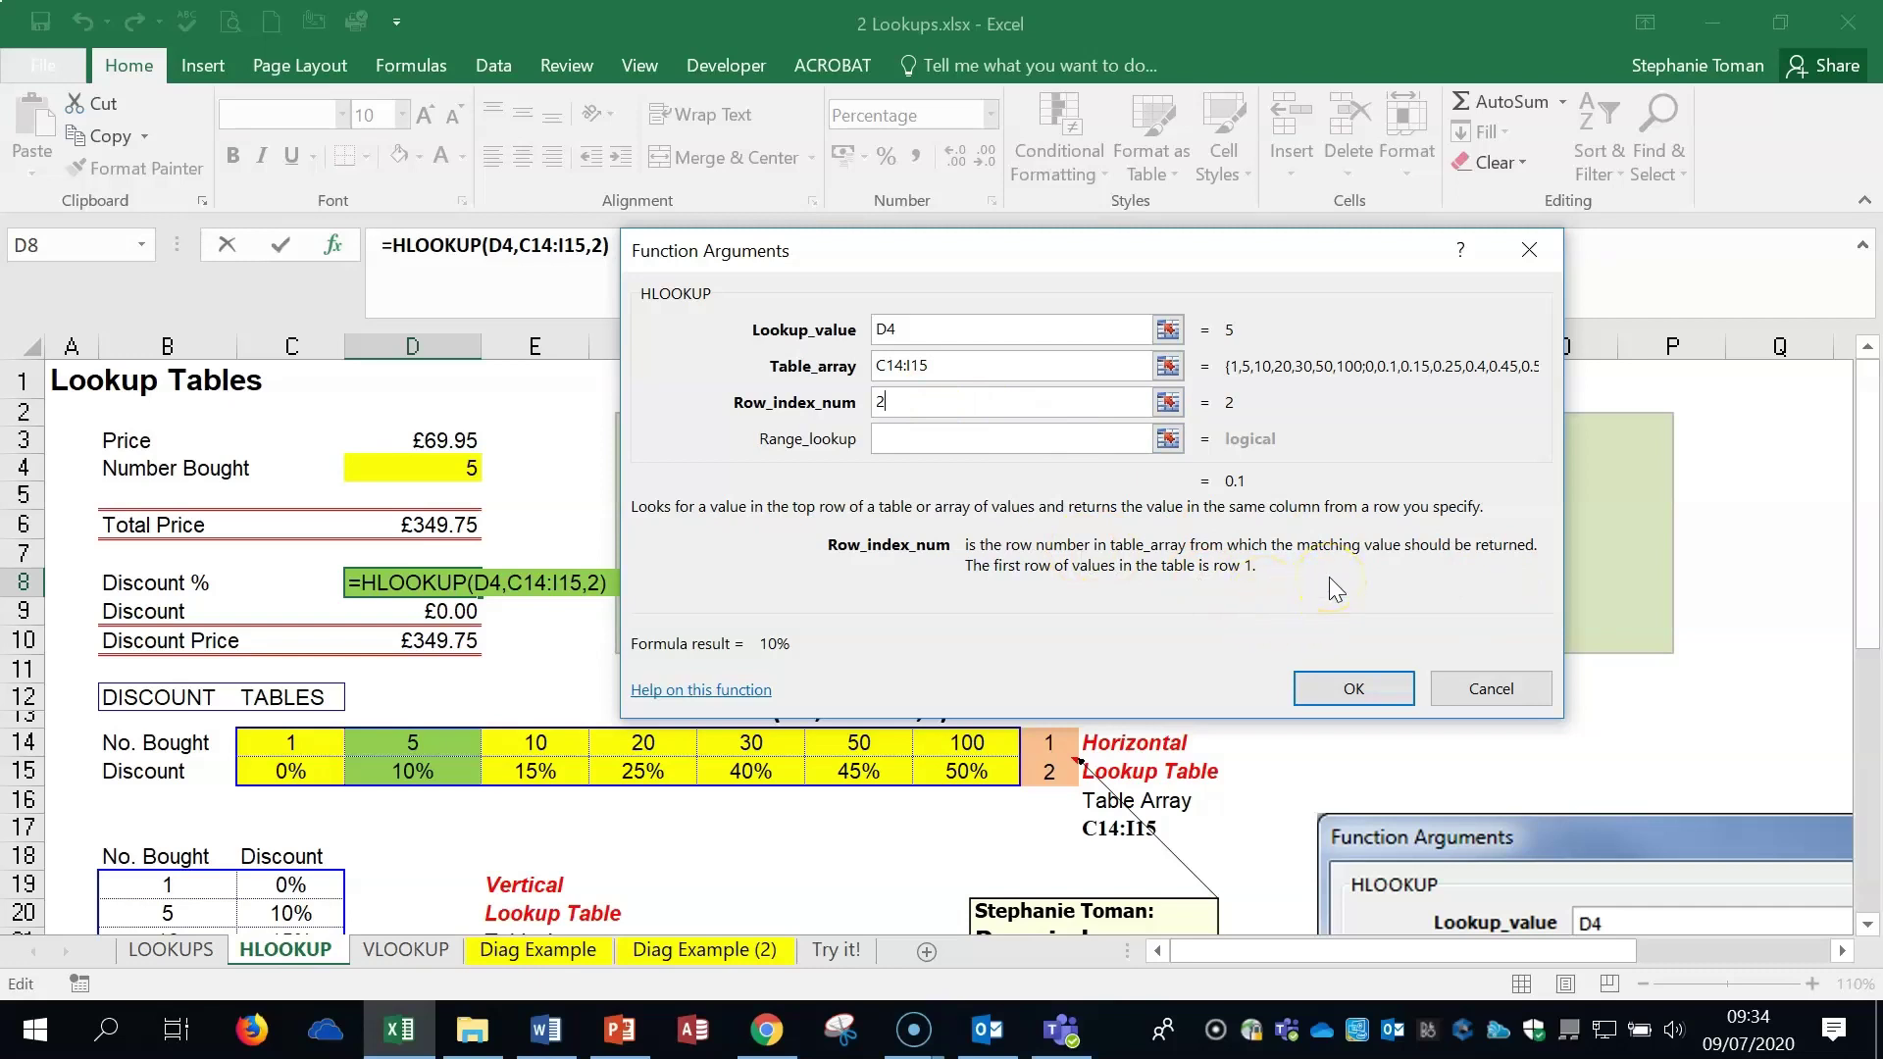
click(1349, 687)
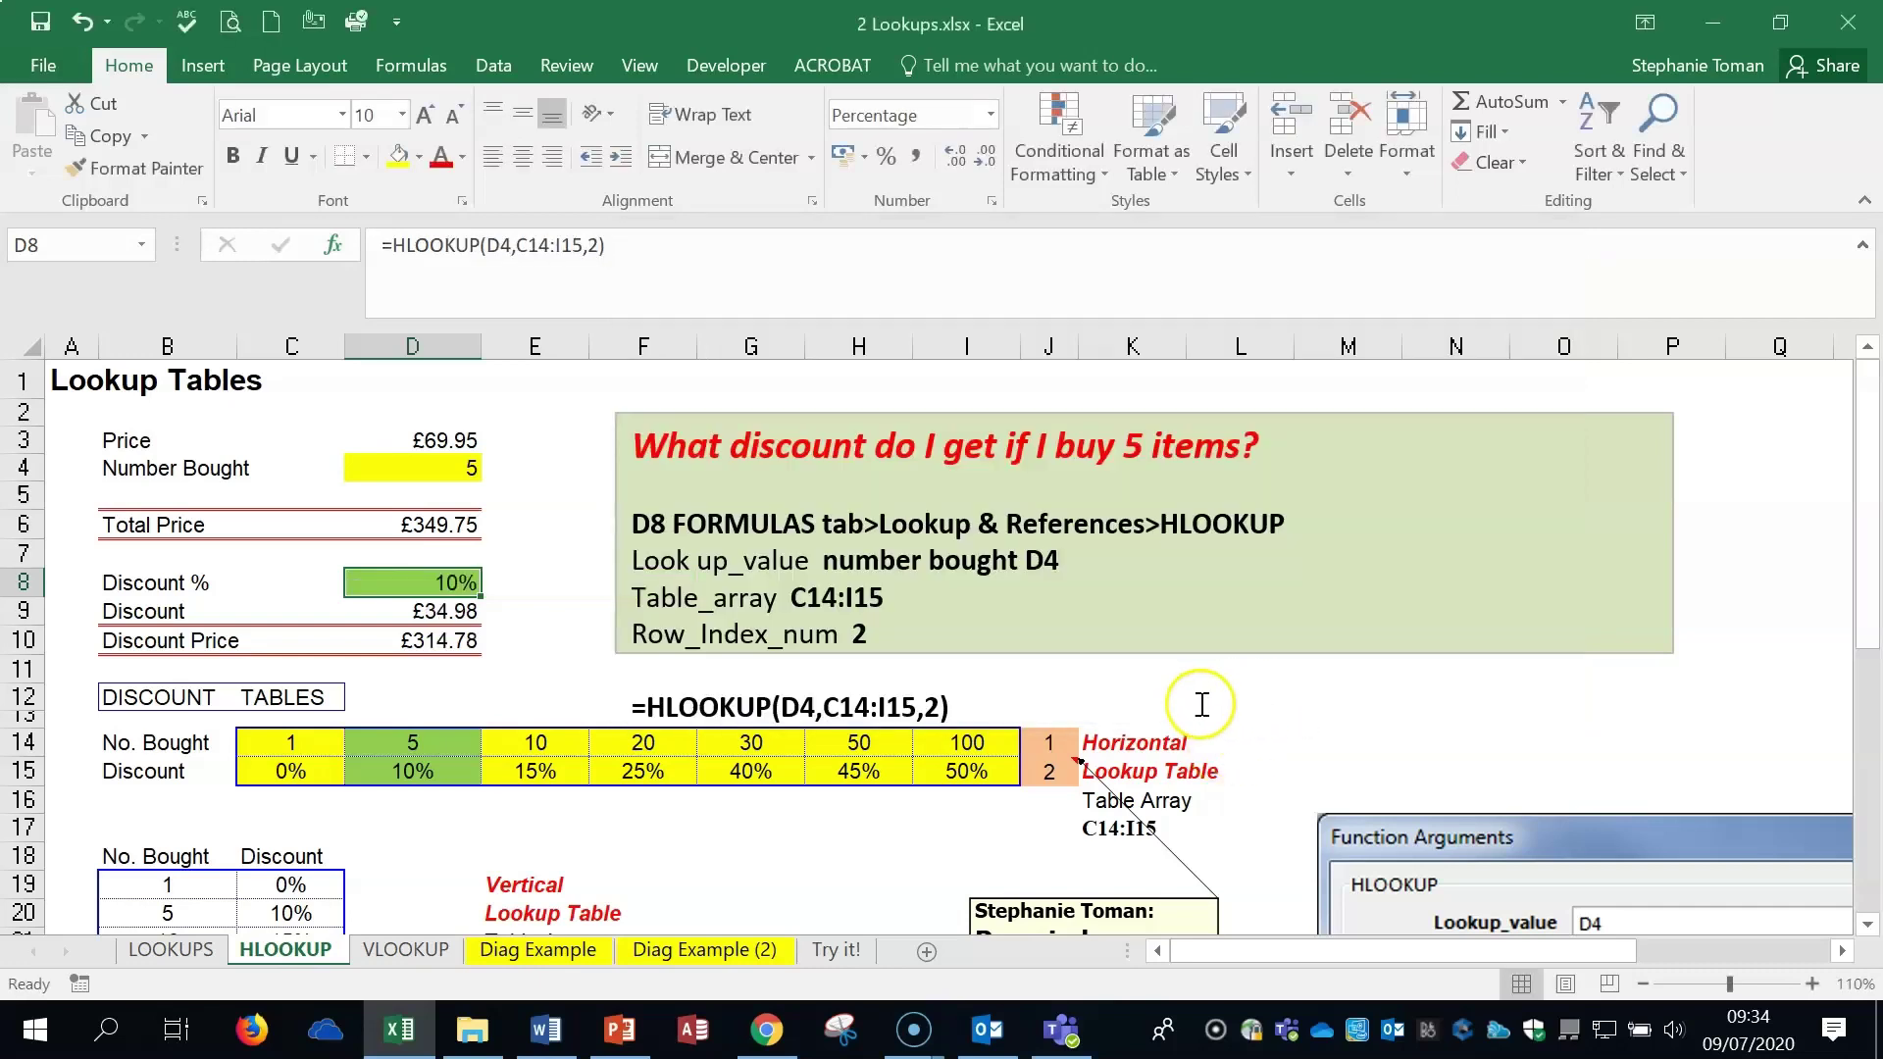
click(1346, 719)
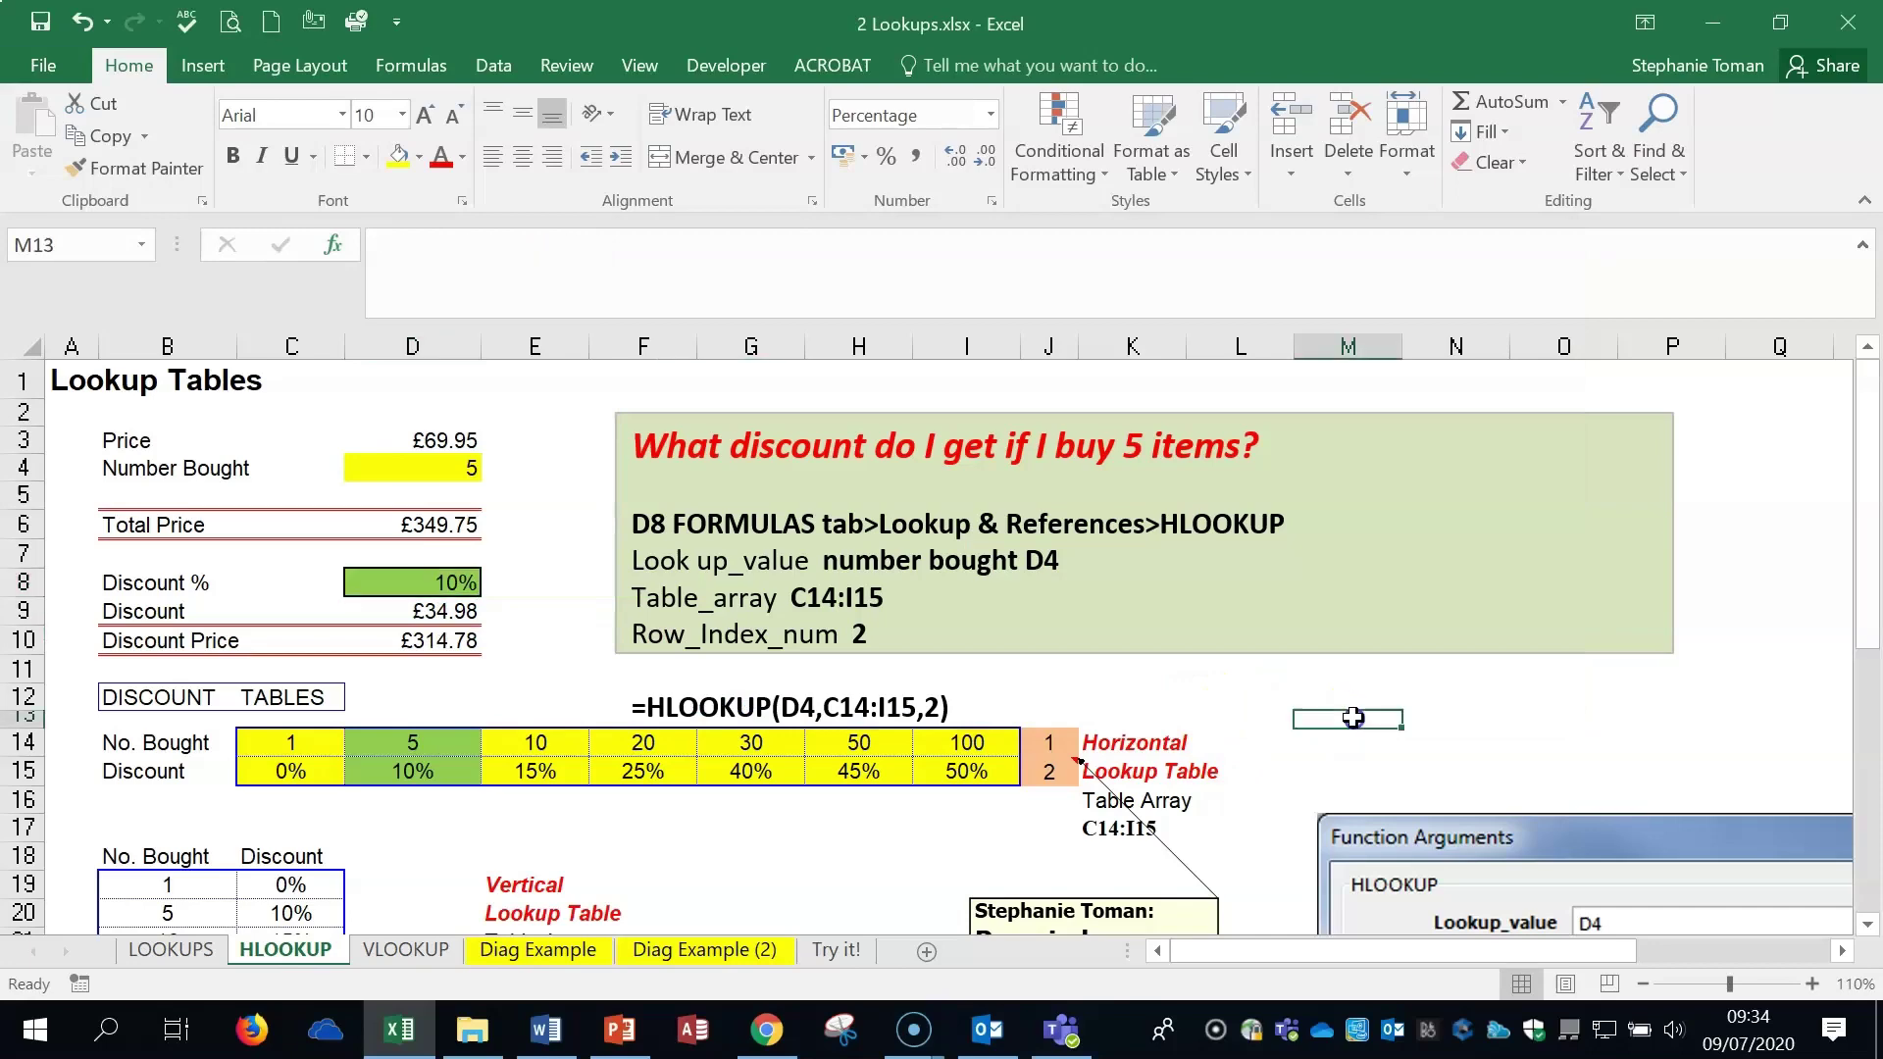
- Show the VLOOKUP sheet and start a VLOOKUP function in the Discount % cell D8 with its Function Arguments dialog
click(412, 950)
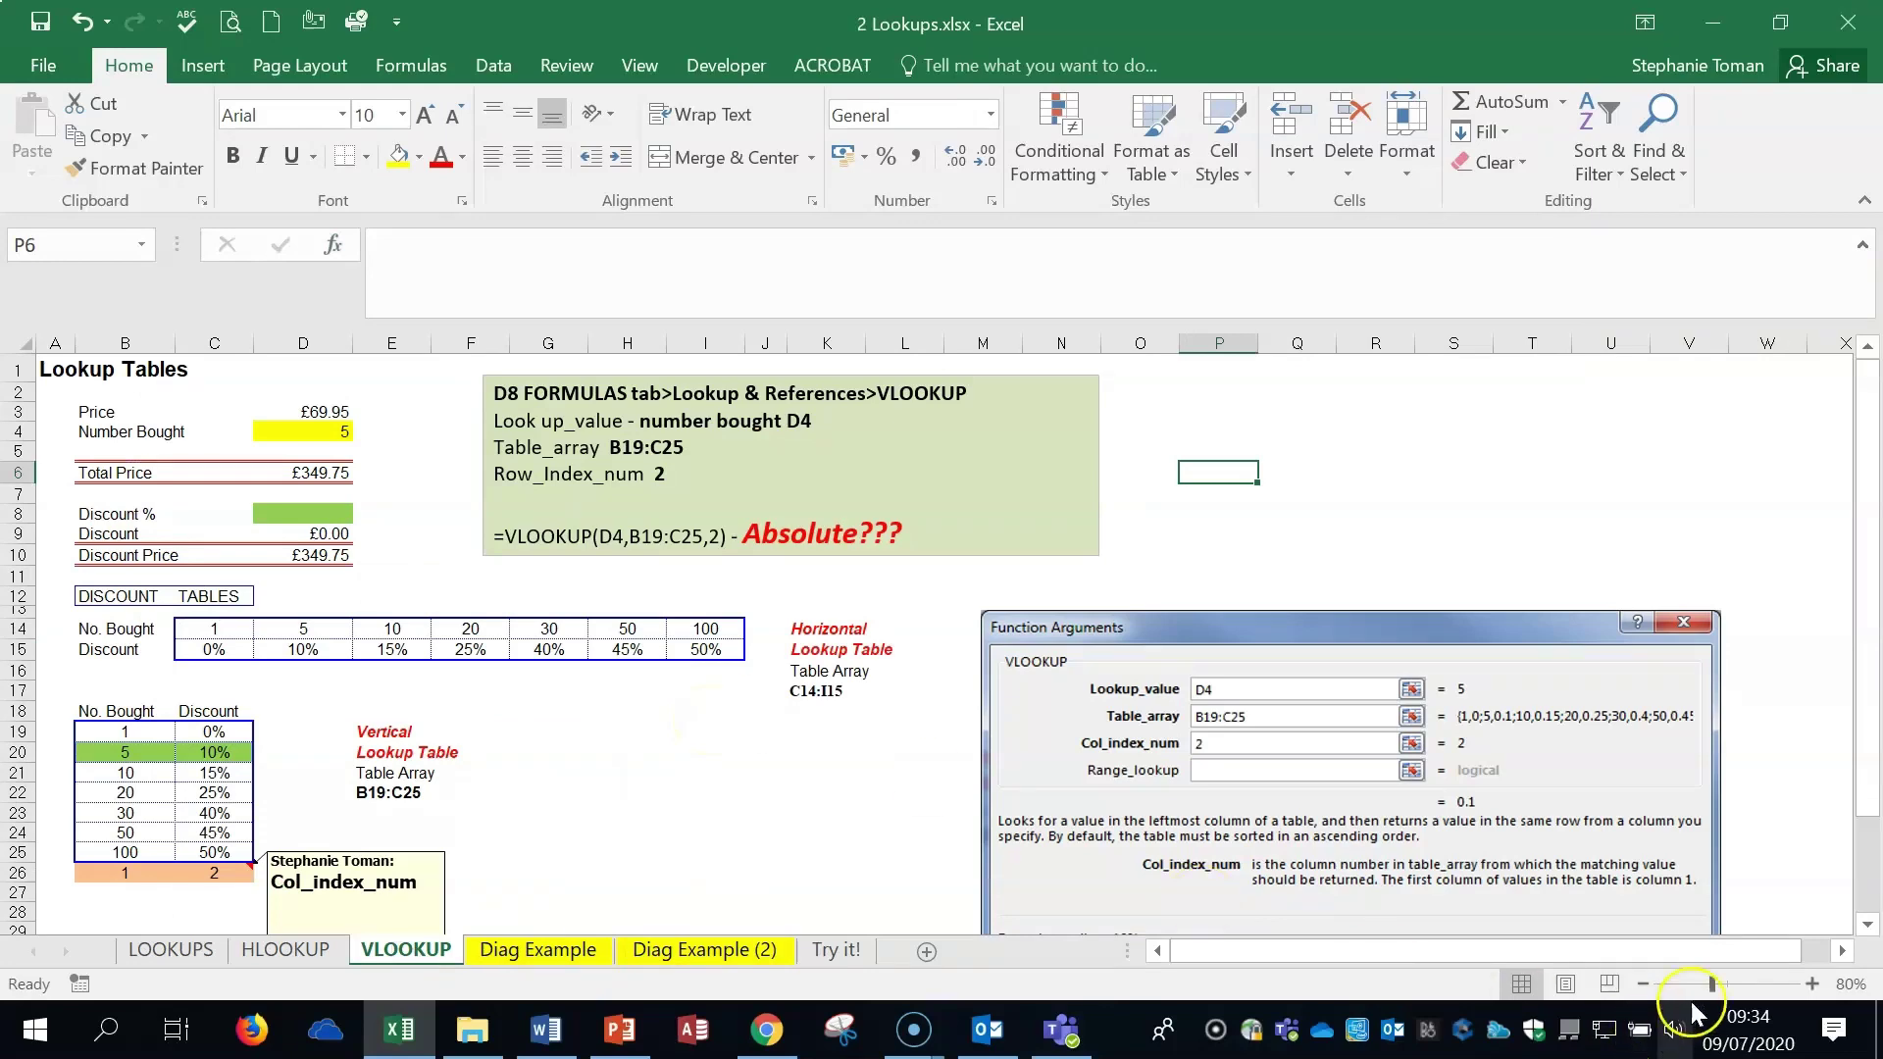
double_click(1811, 984)
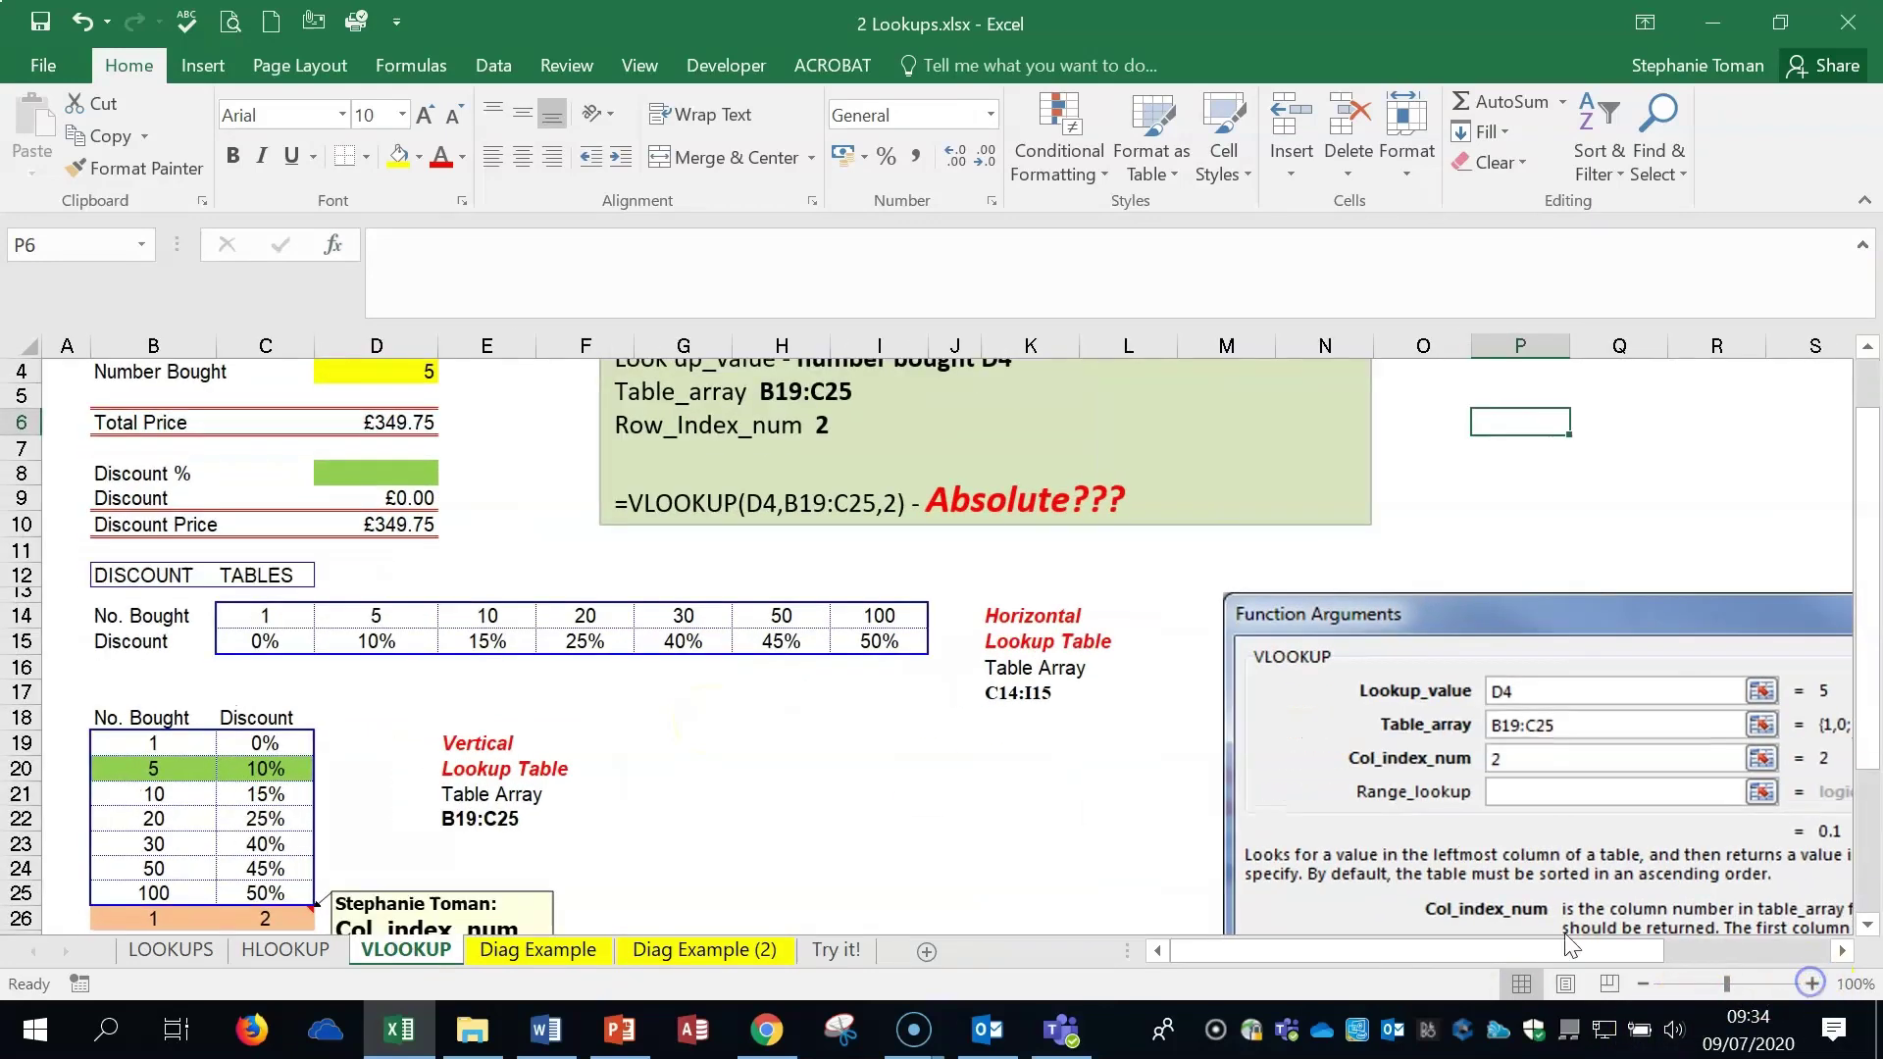
click(962, 852)
scroll(961, 849, up, 1)
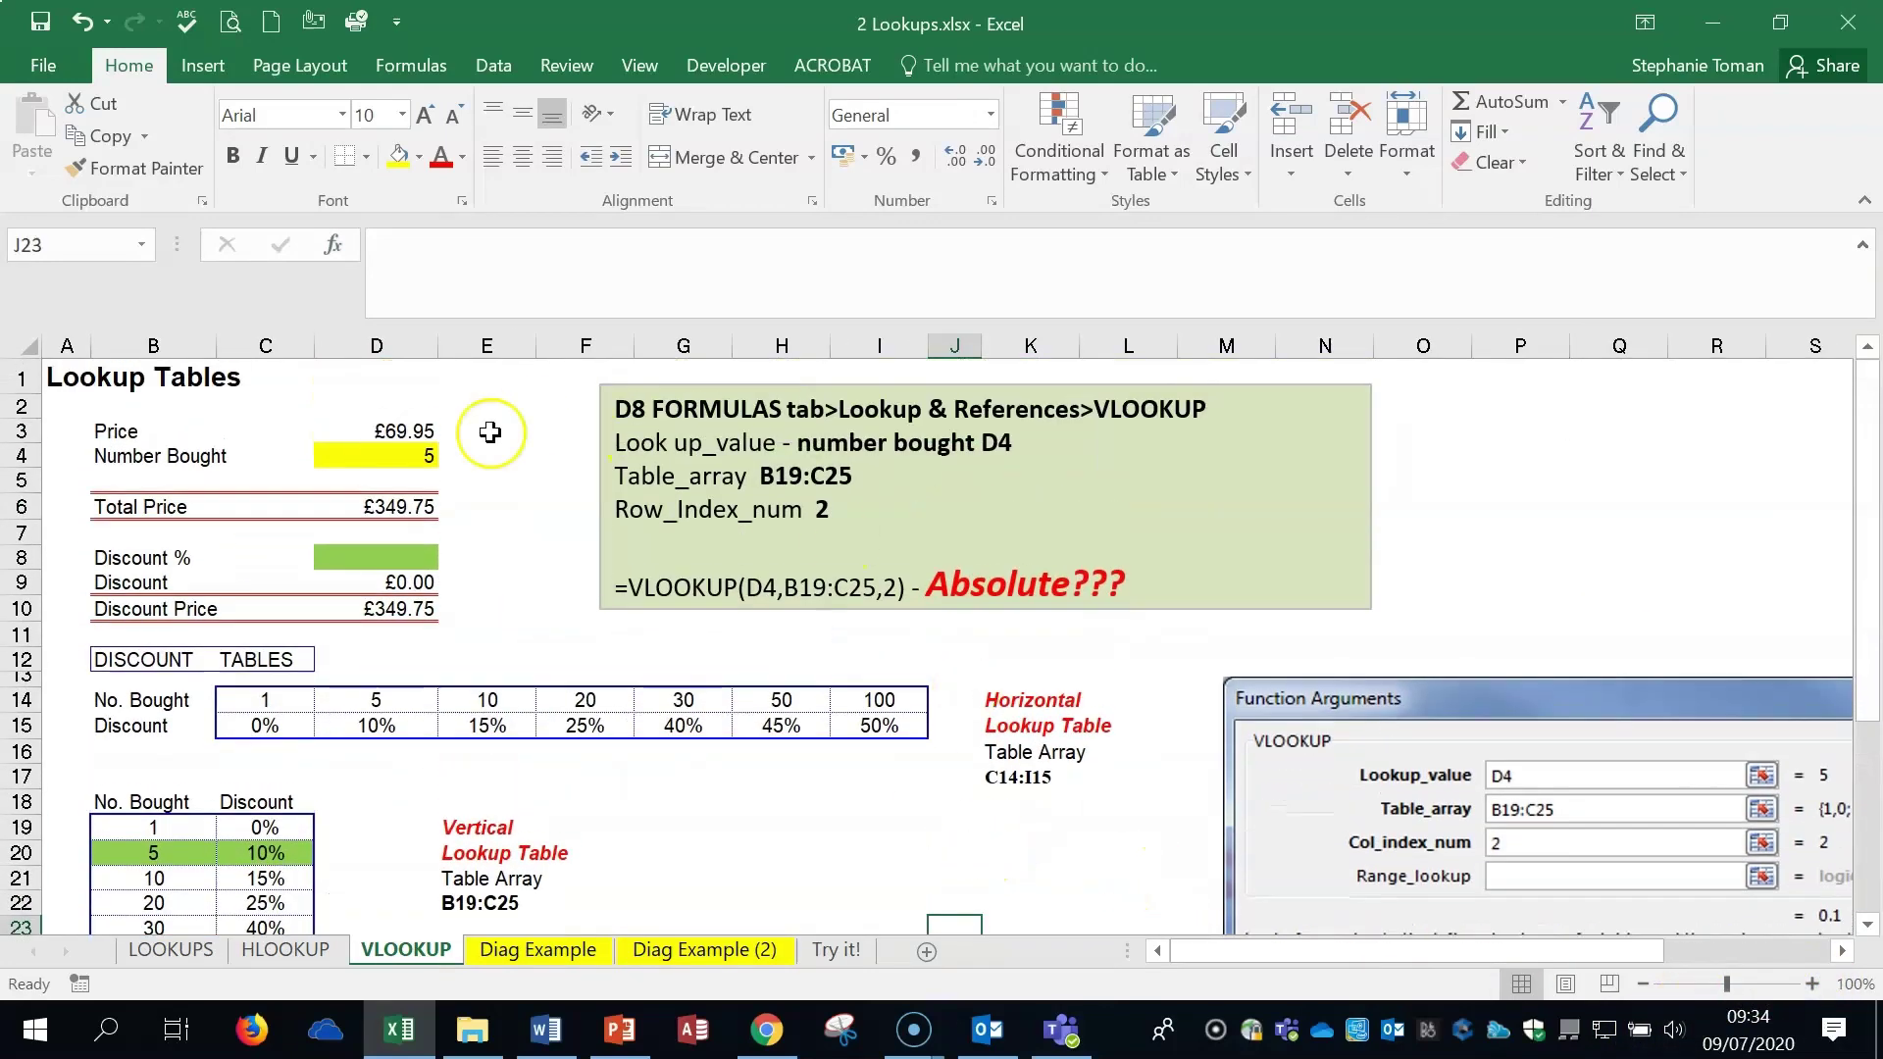
click(382, 547)
text(=)
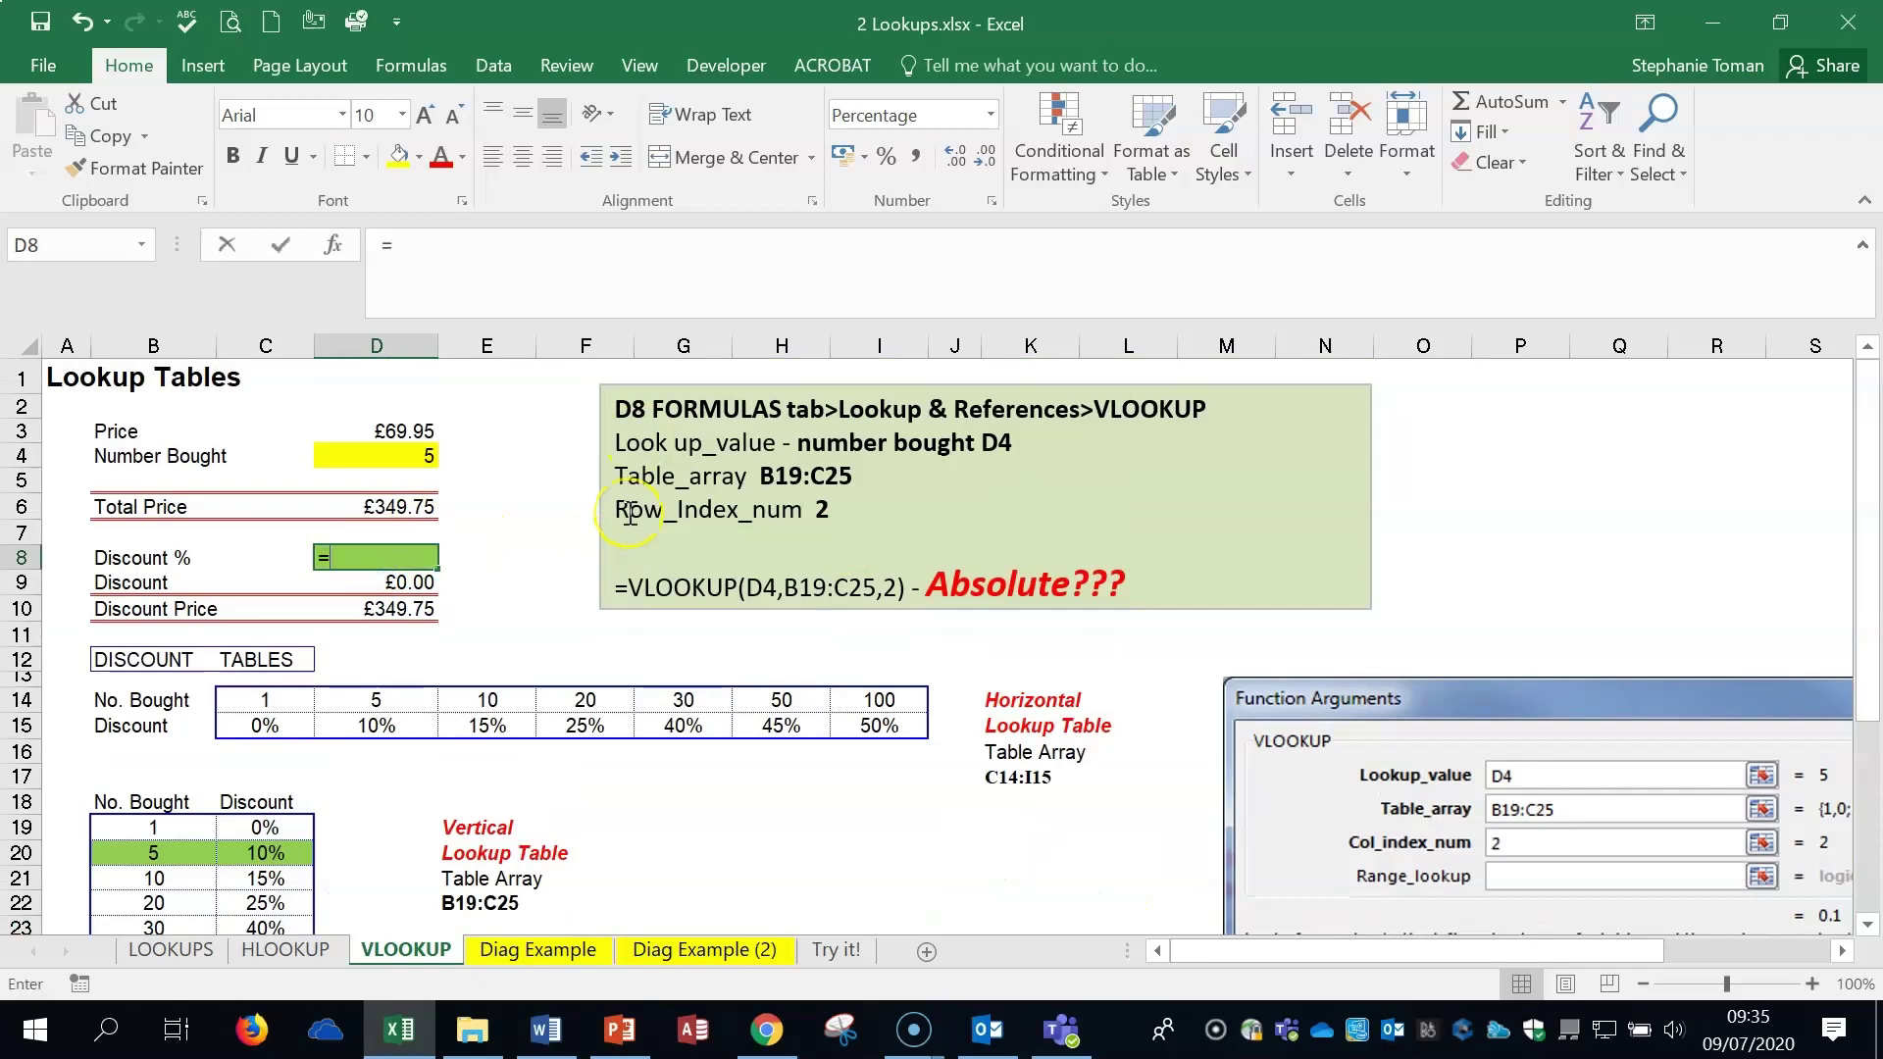
text(vloo)
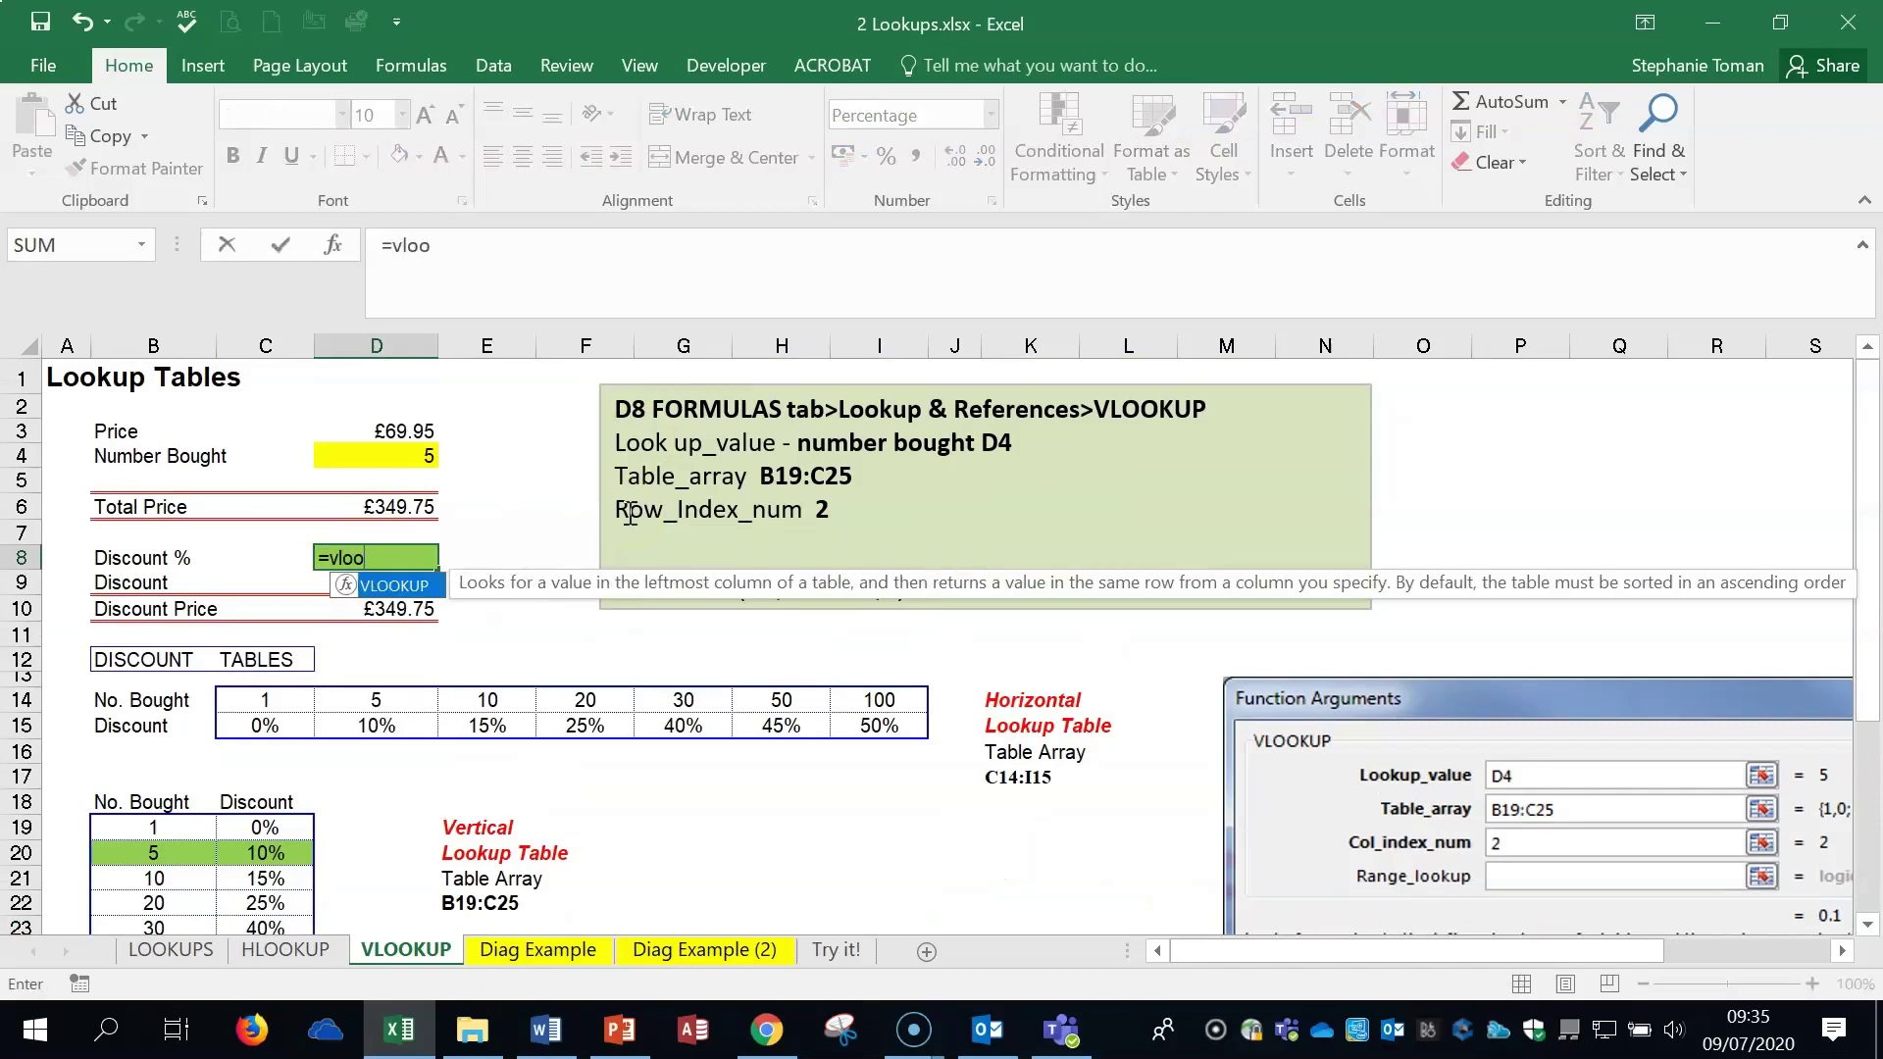
double_click(422, 587)
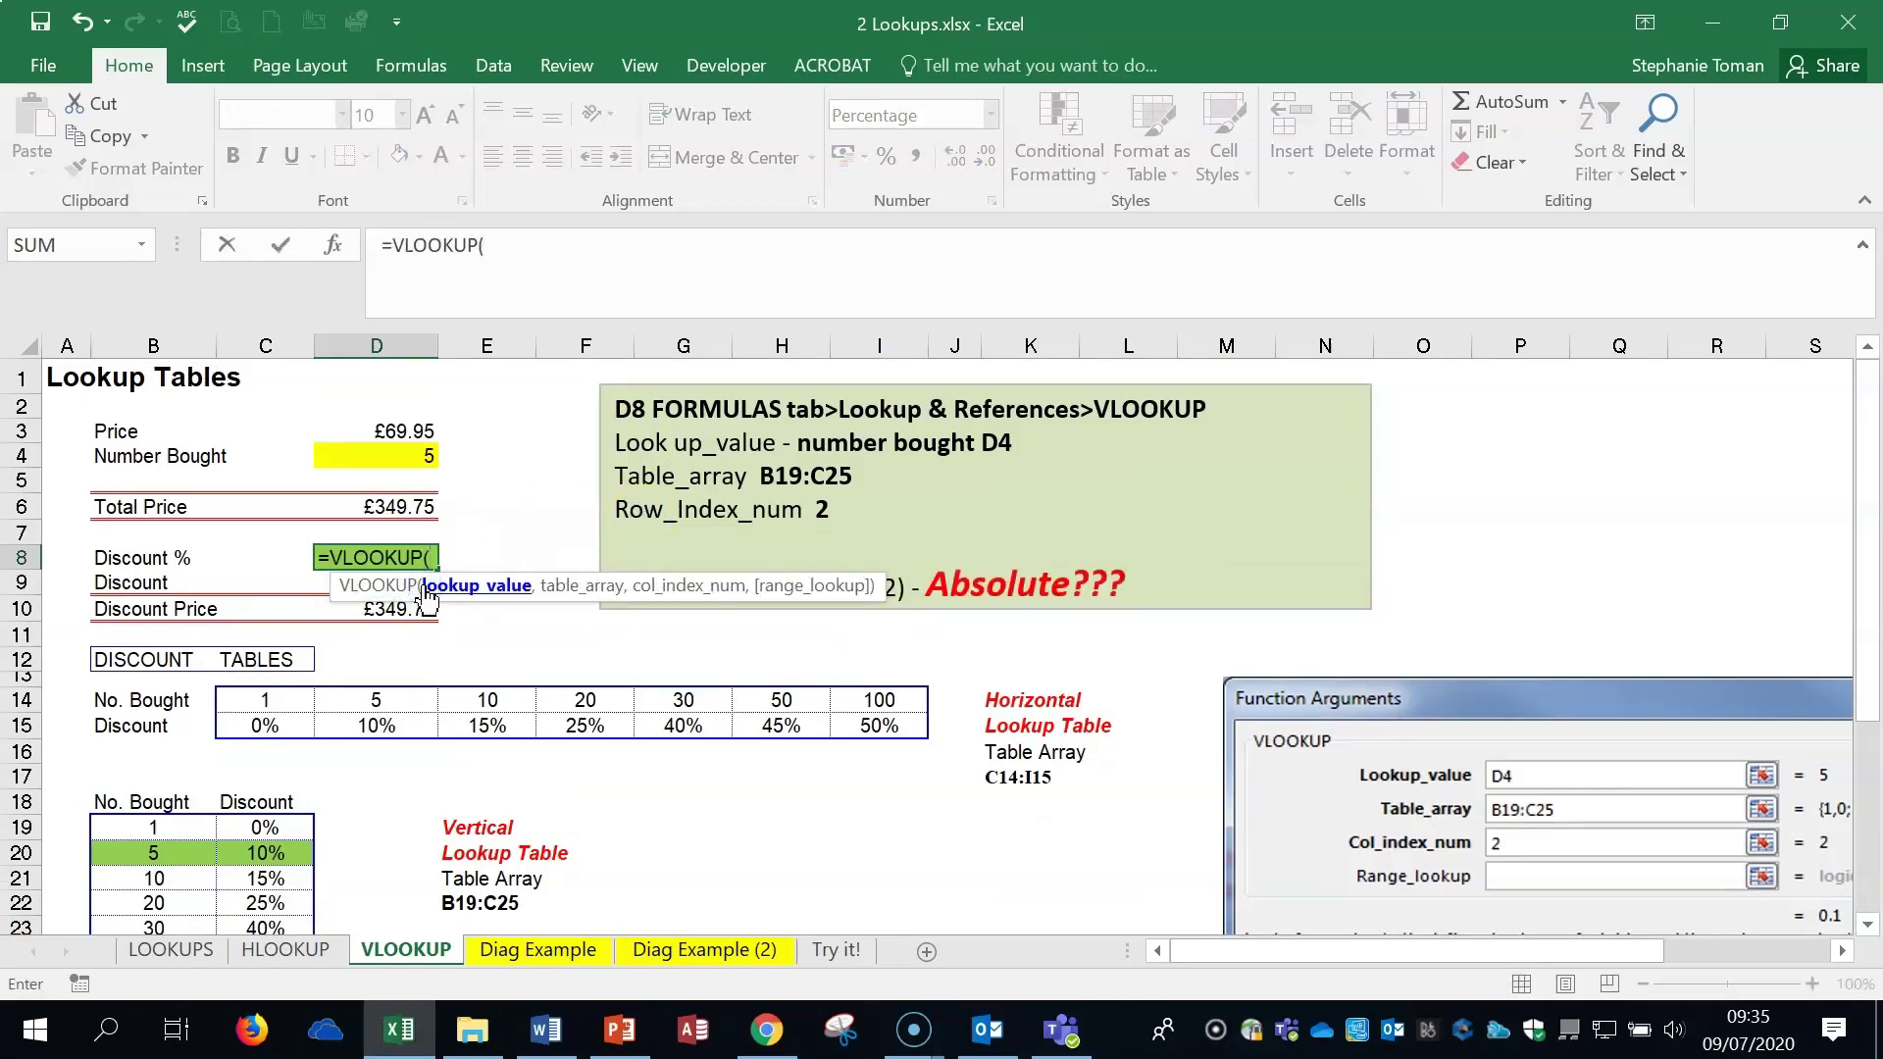
click(333, 244)
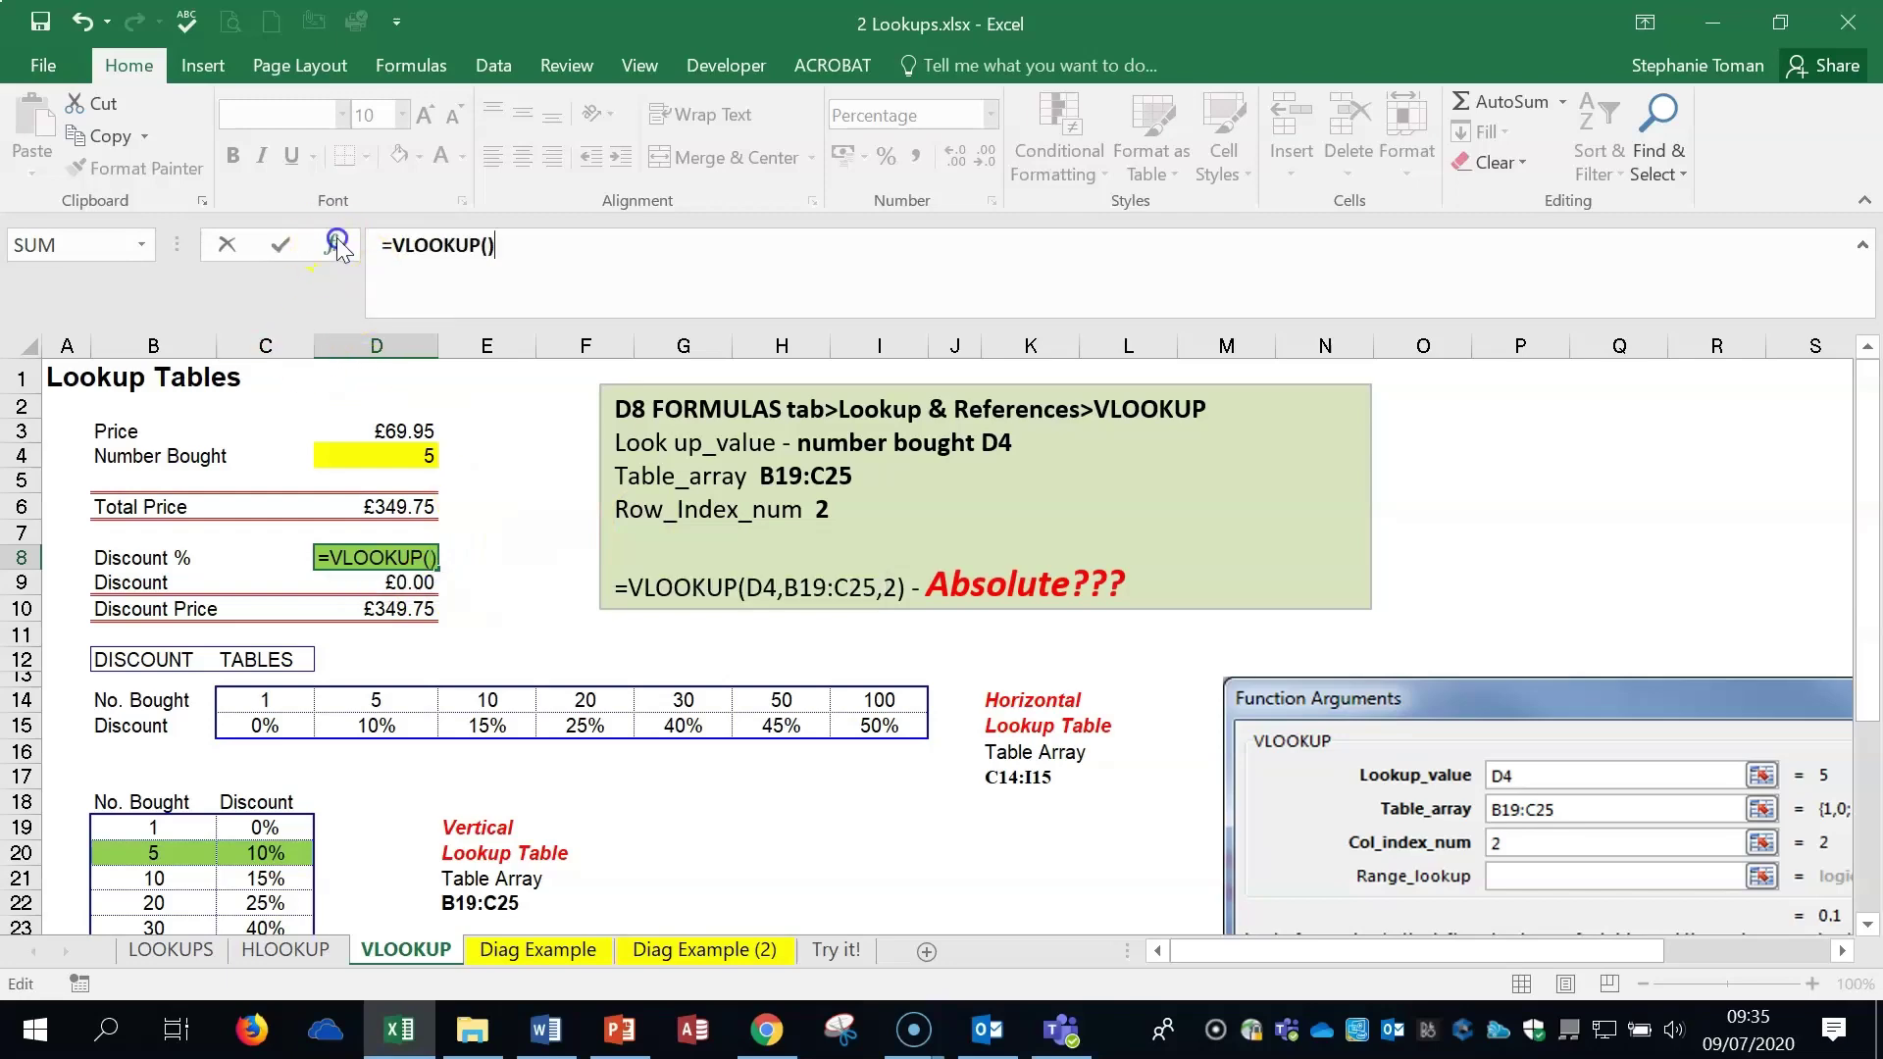
- Set the VLOOKUP lookup value to D4 and the table array to the vertical discount table B19:C25
drag(1143, 239, 1140, 312)
click(388, 457)
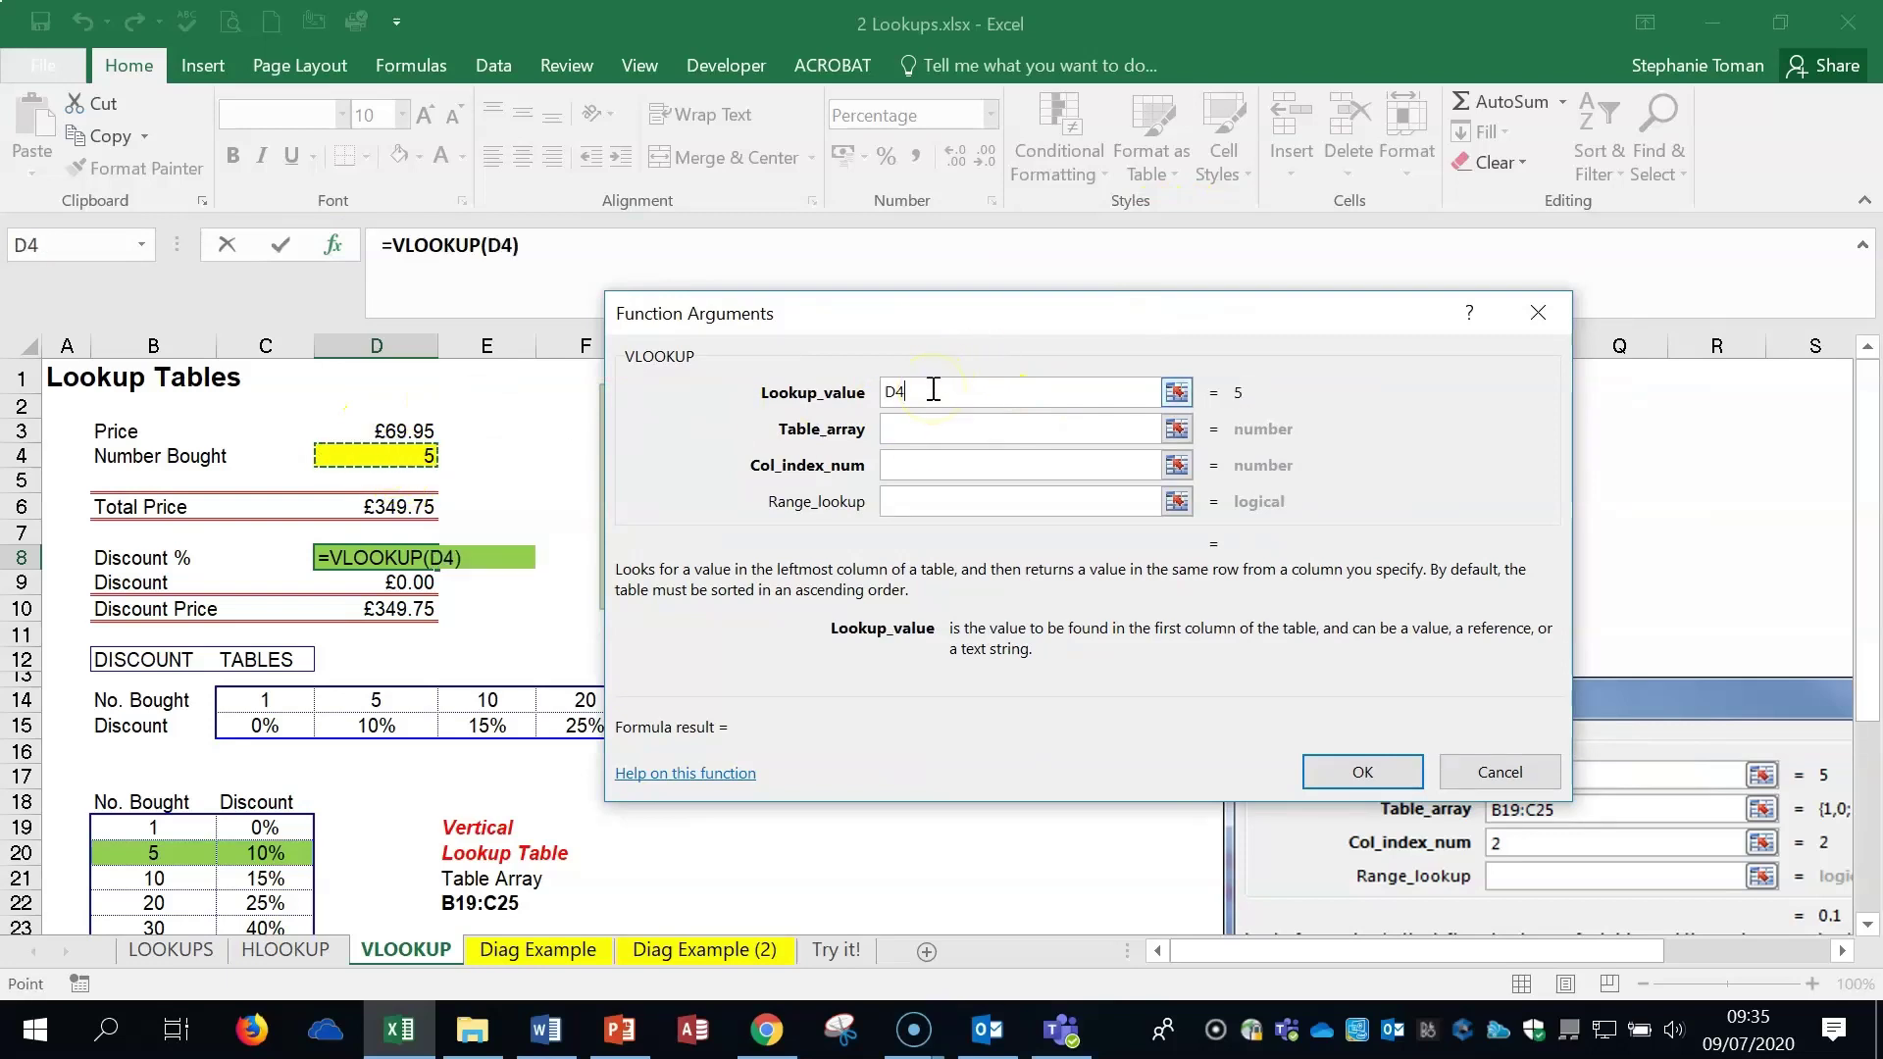
click(922, 423)
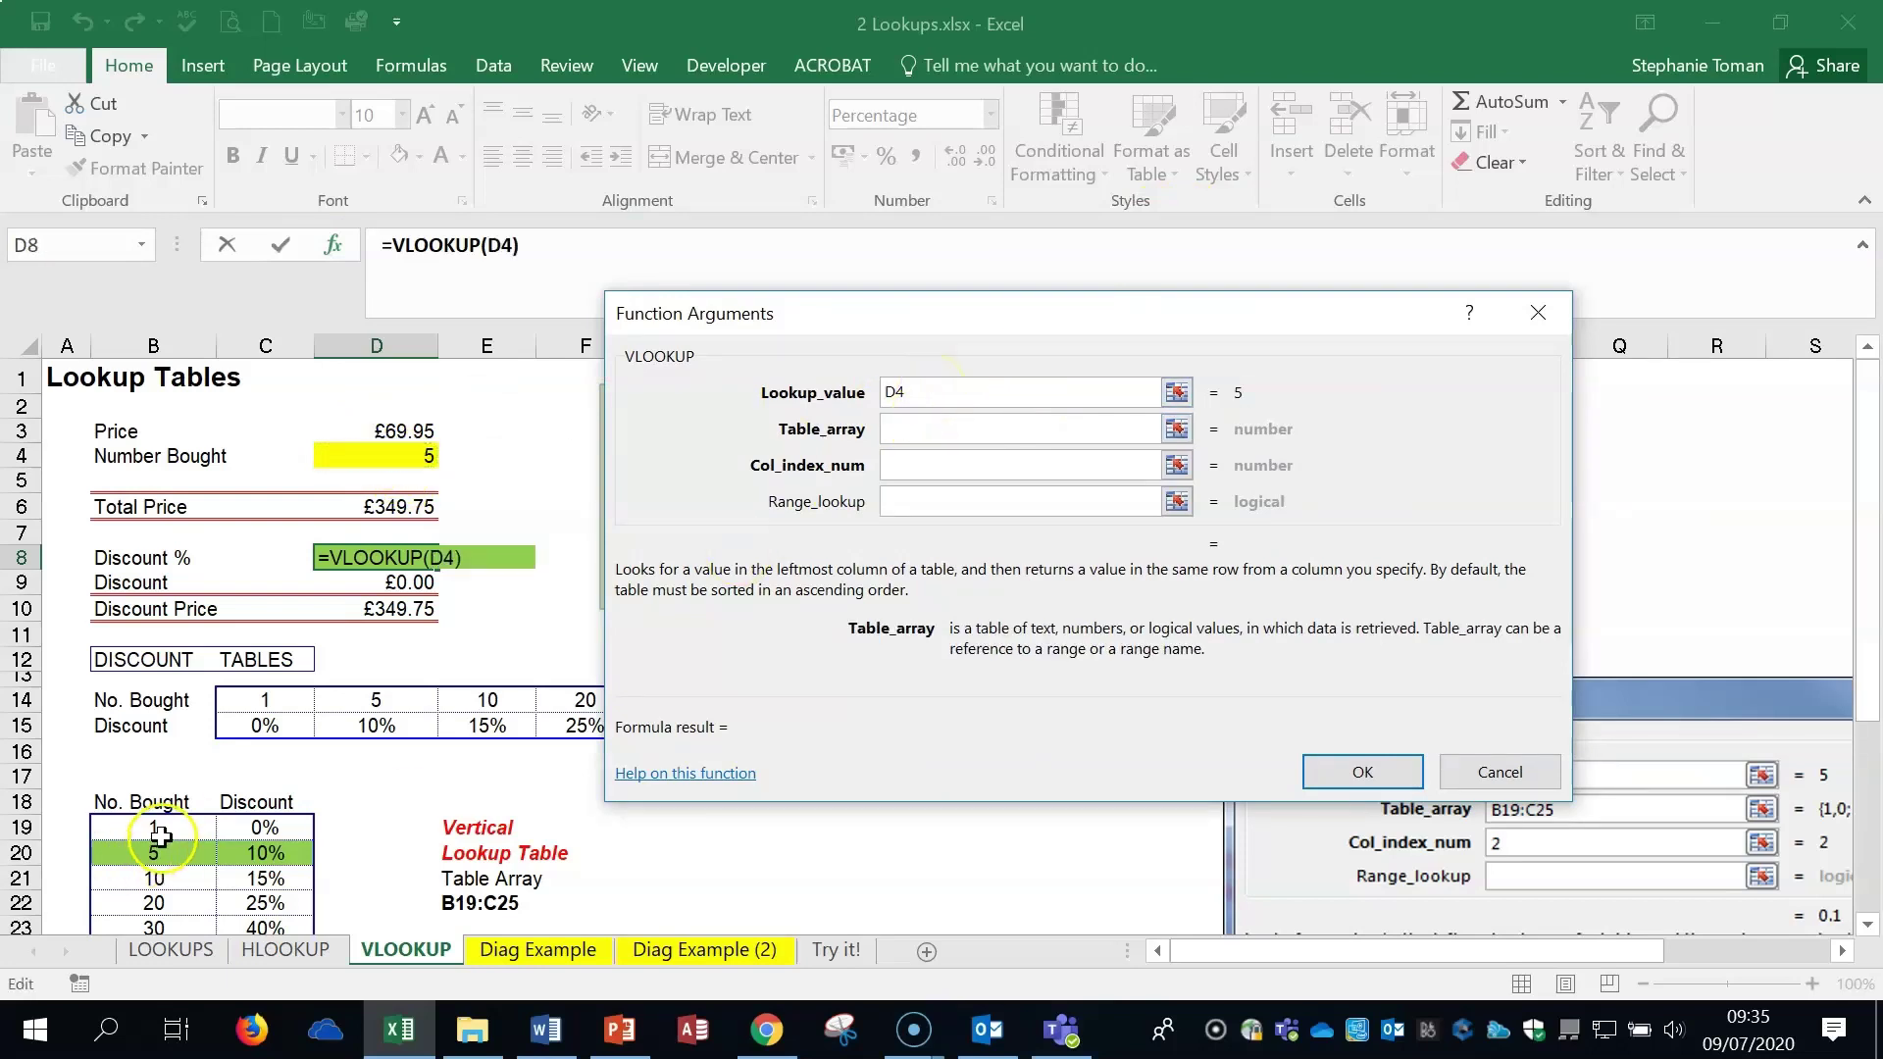
scroll(313, 783, down, 1)
drag(126, 745, 264, 896)
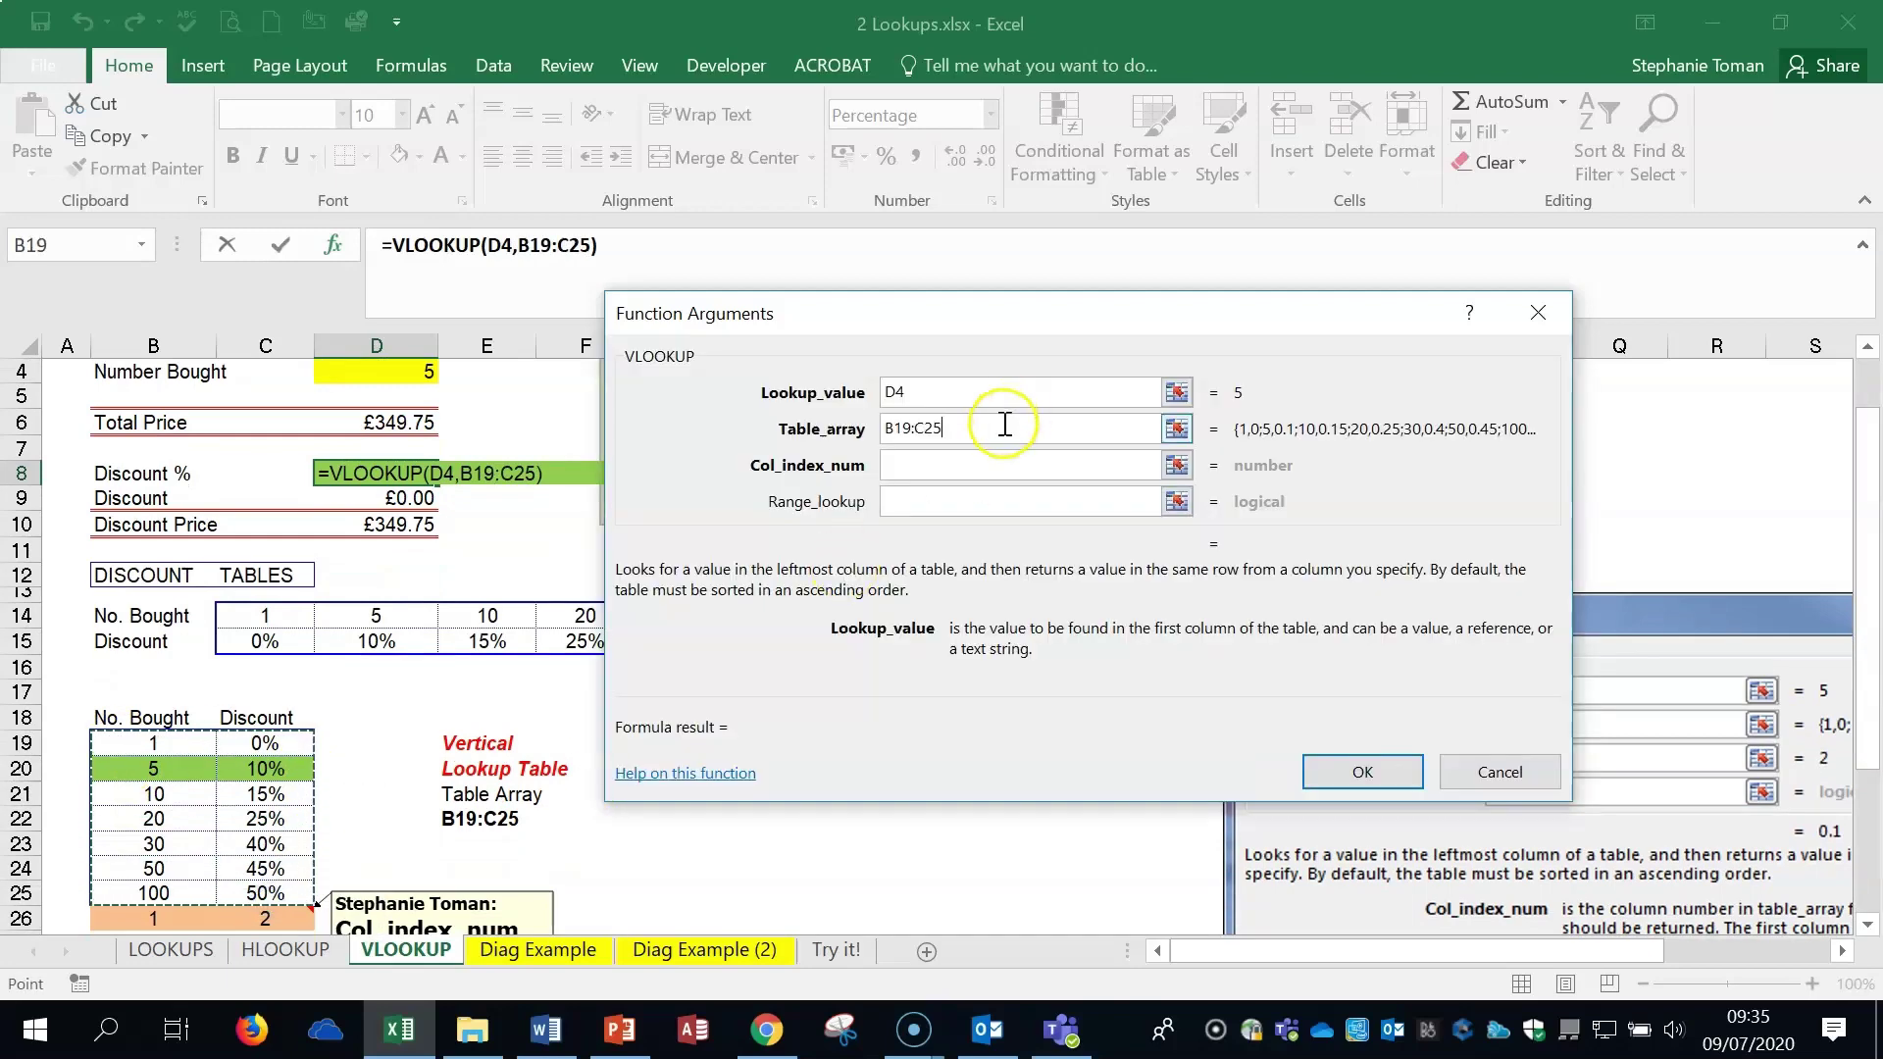
- Set the VLOOKUP column index number to 2 for the discount column and confirm the formula in D8
click(1092, 313)
drag(1092, 314, 1135, 304)
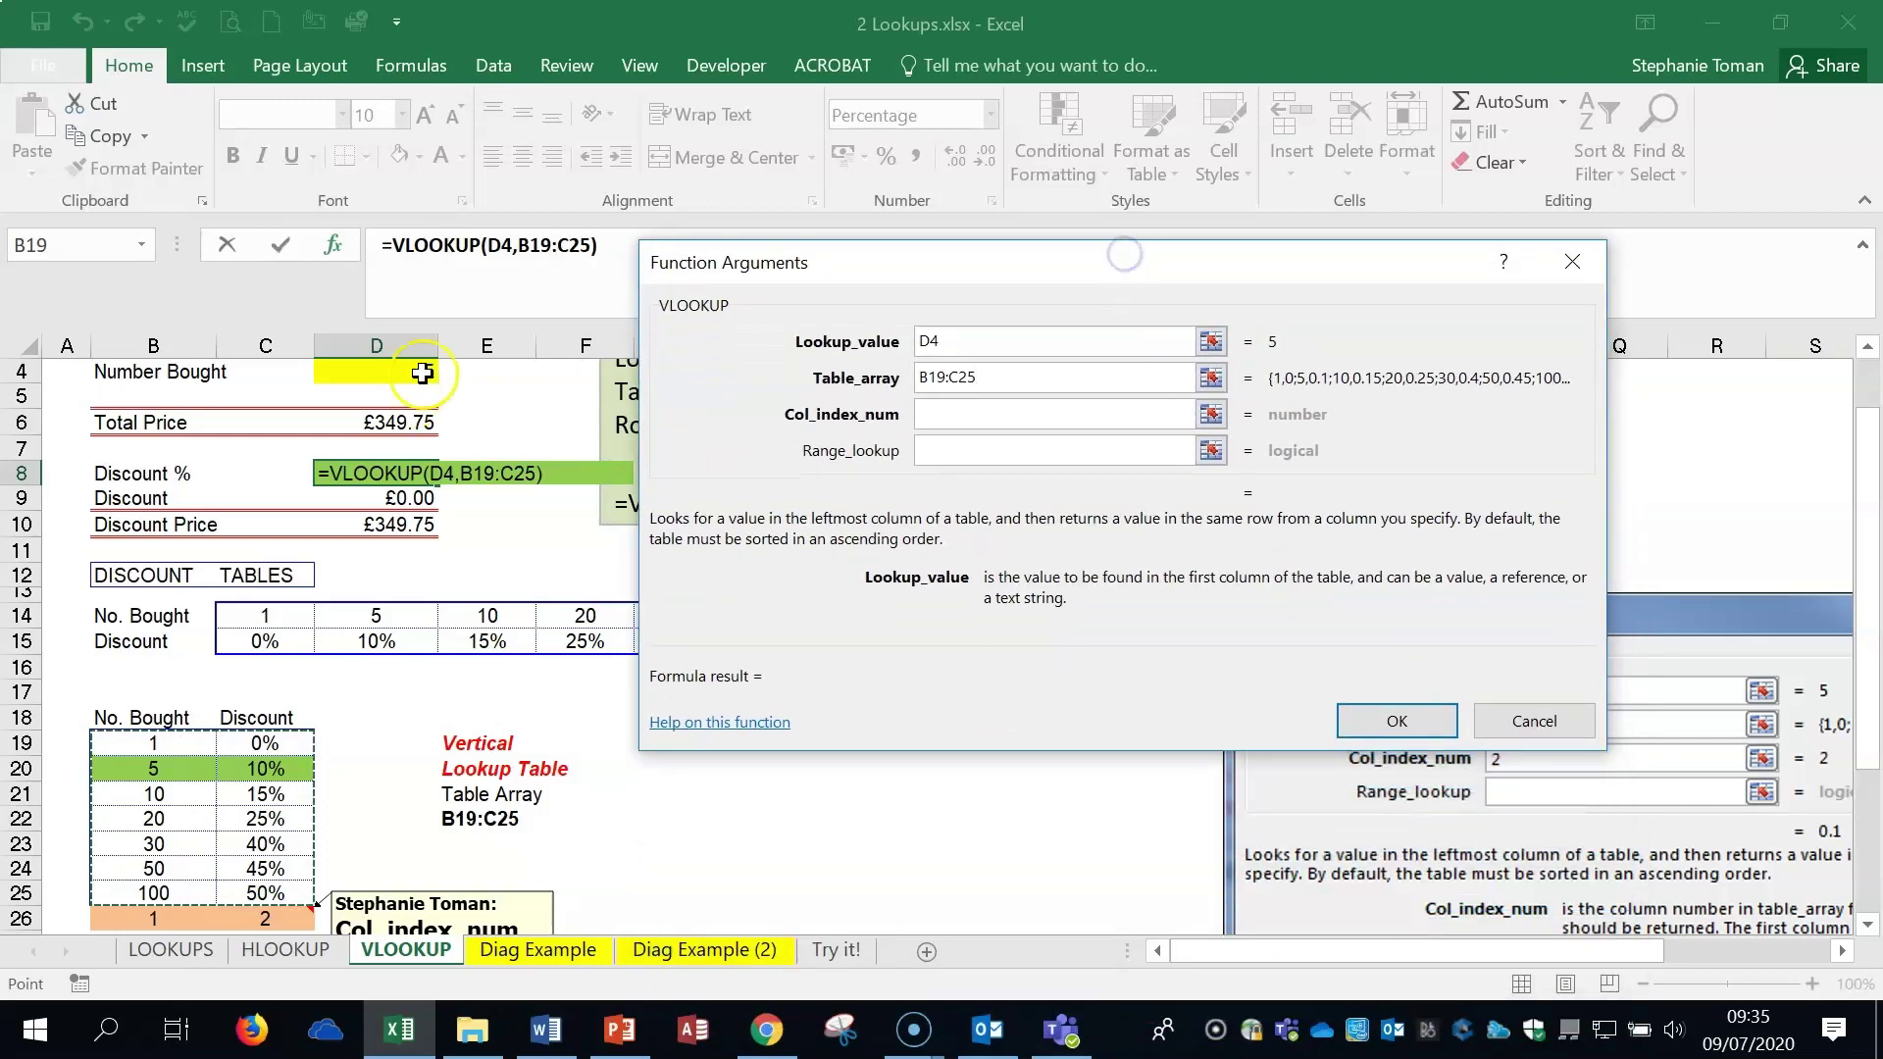
scroll(438, 373, down, 1)
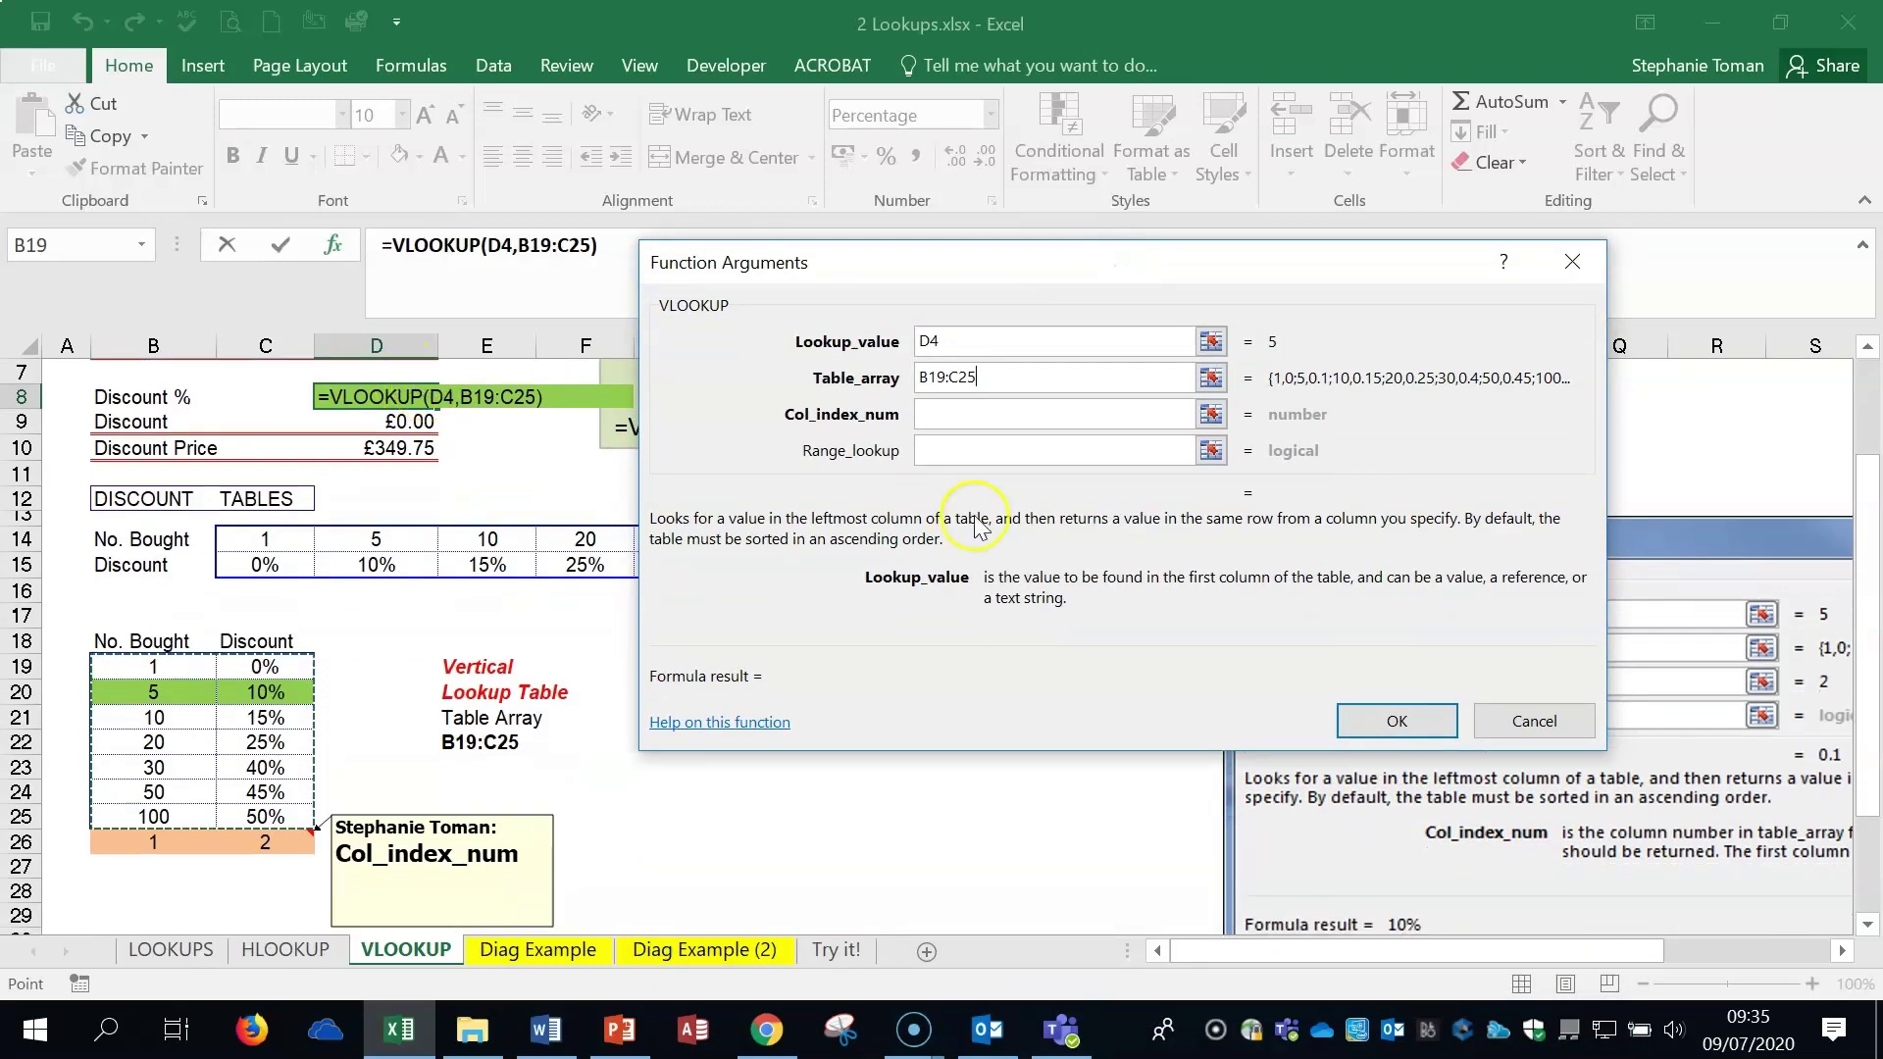
scroll(976, 535, up, 1)
click(942, 414)
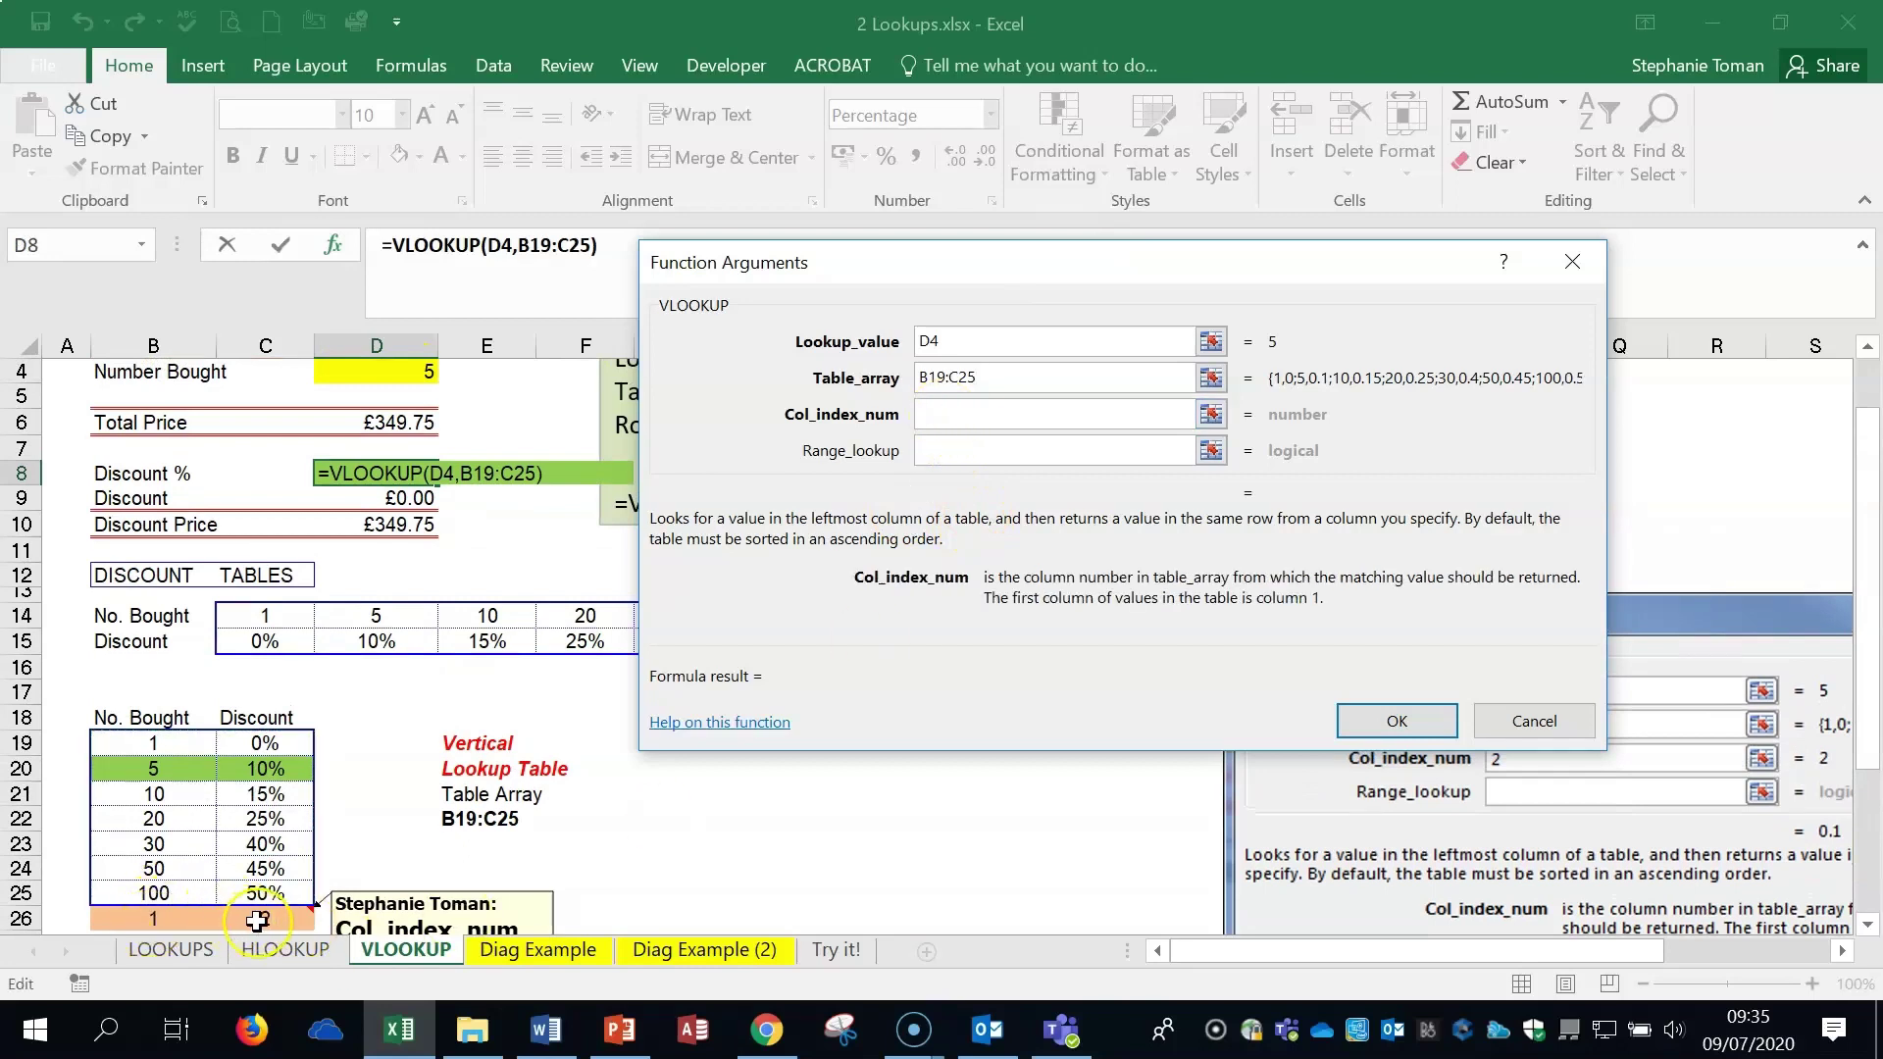
text(2)
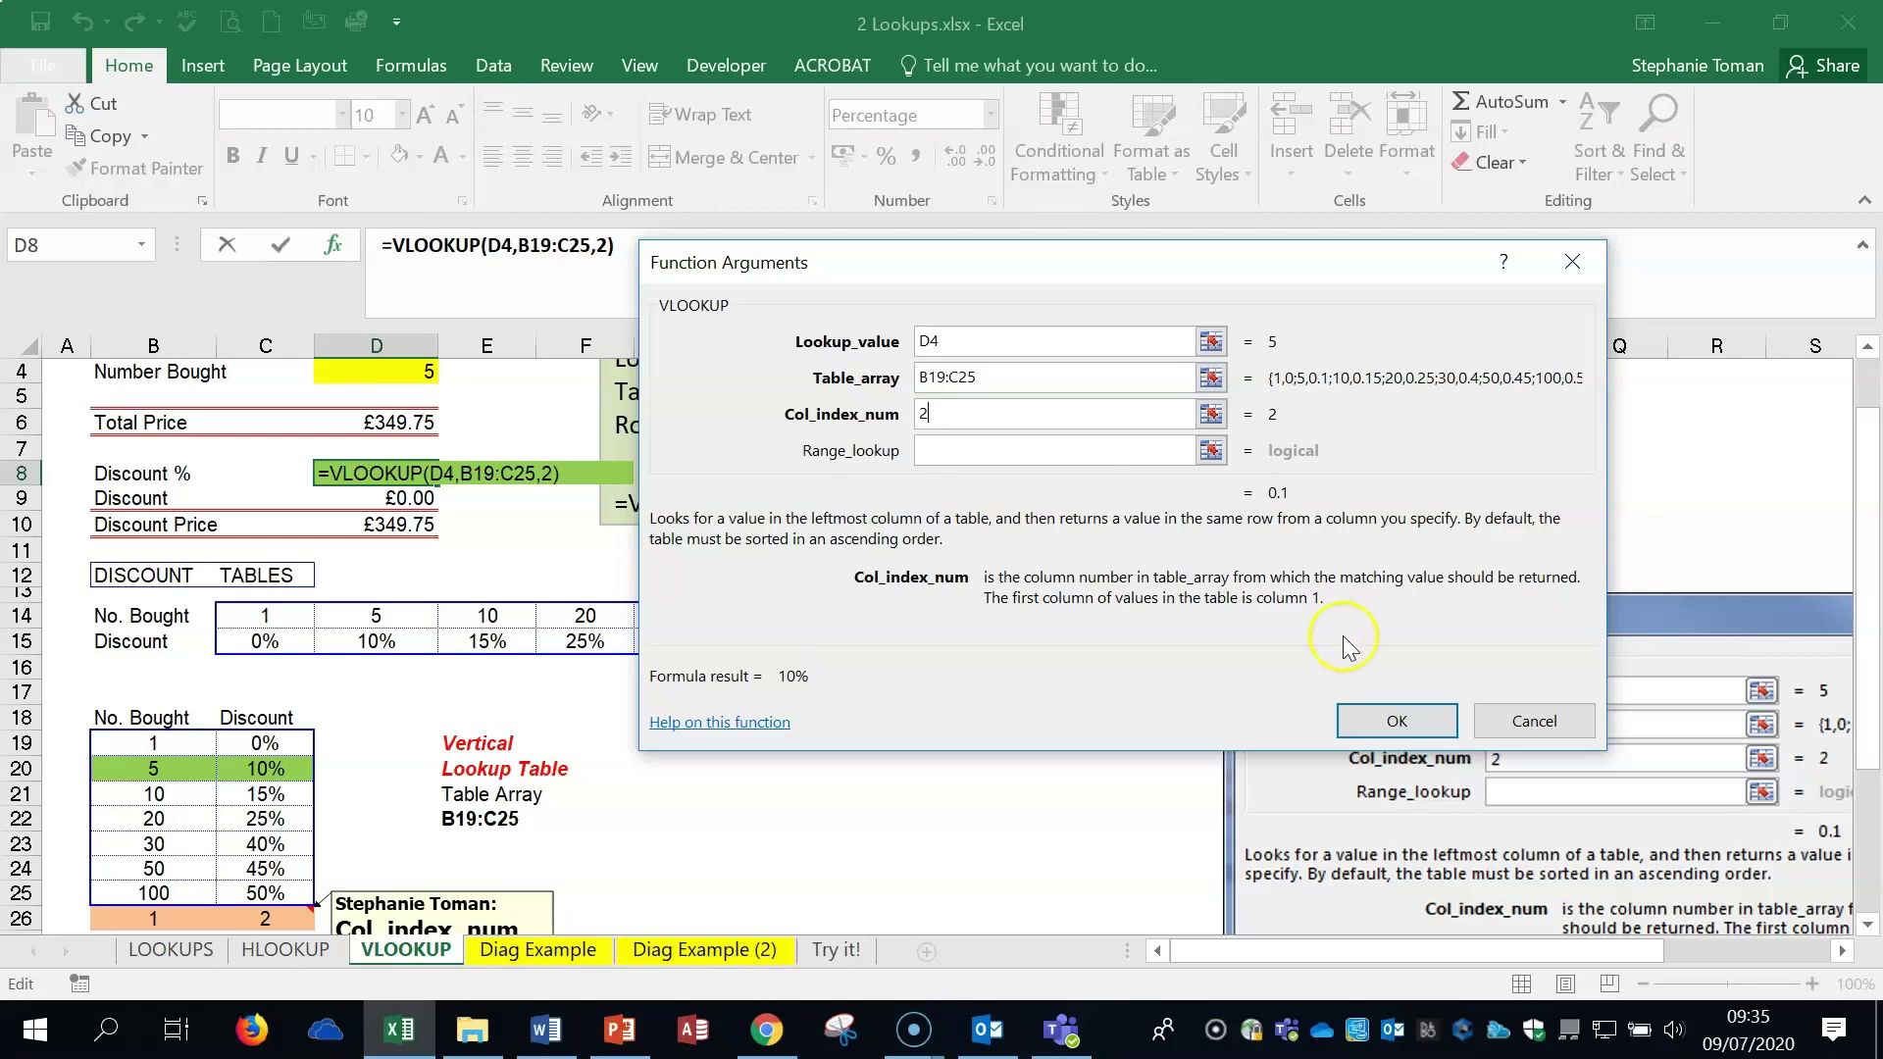
click(1397, 721)
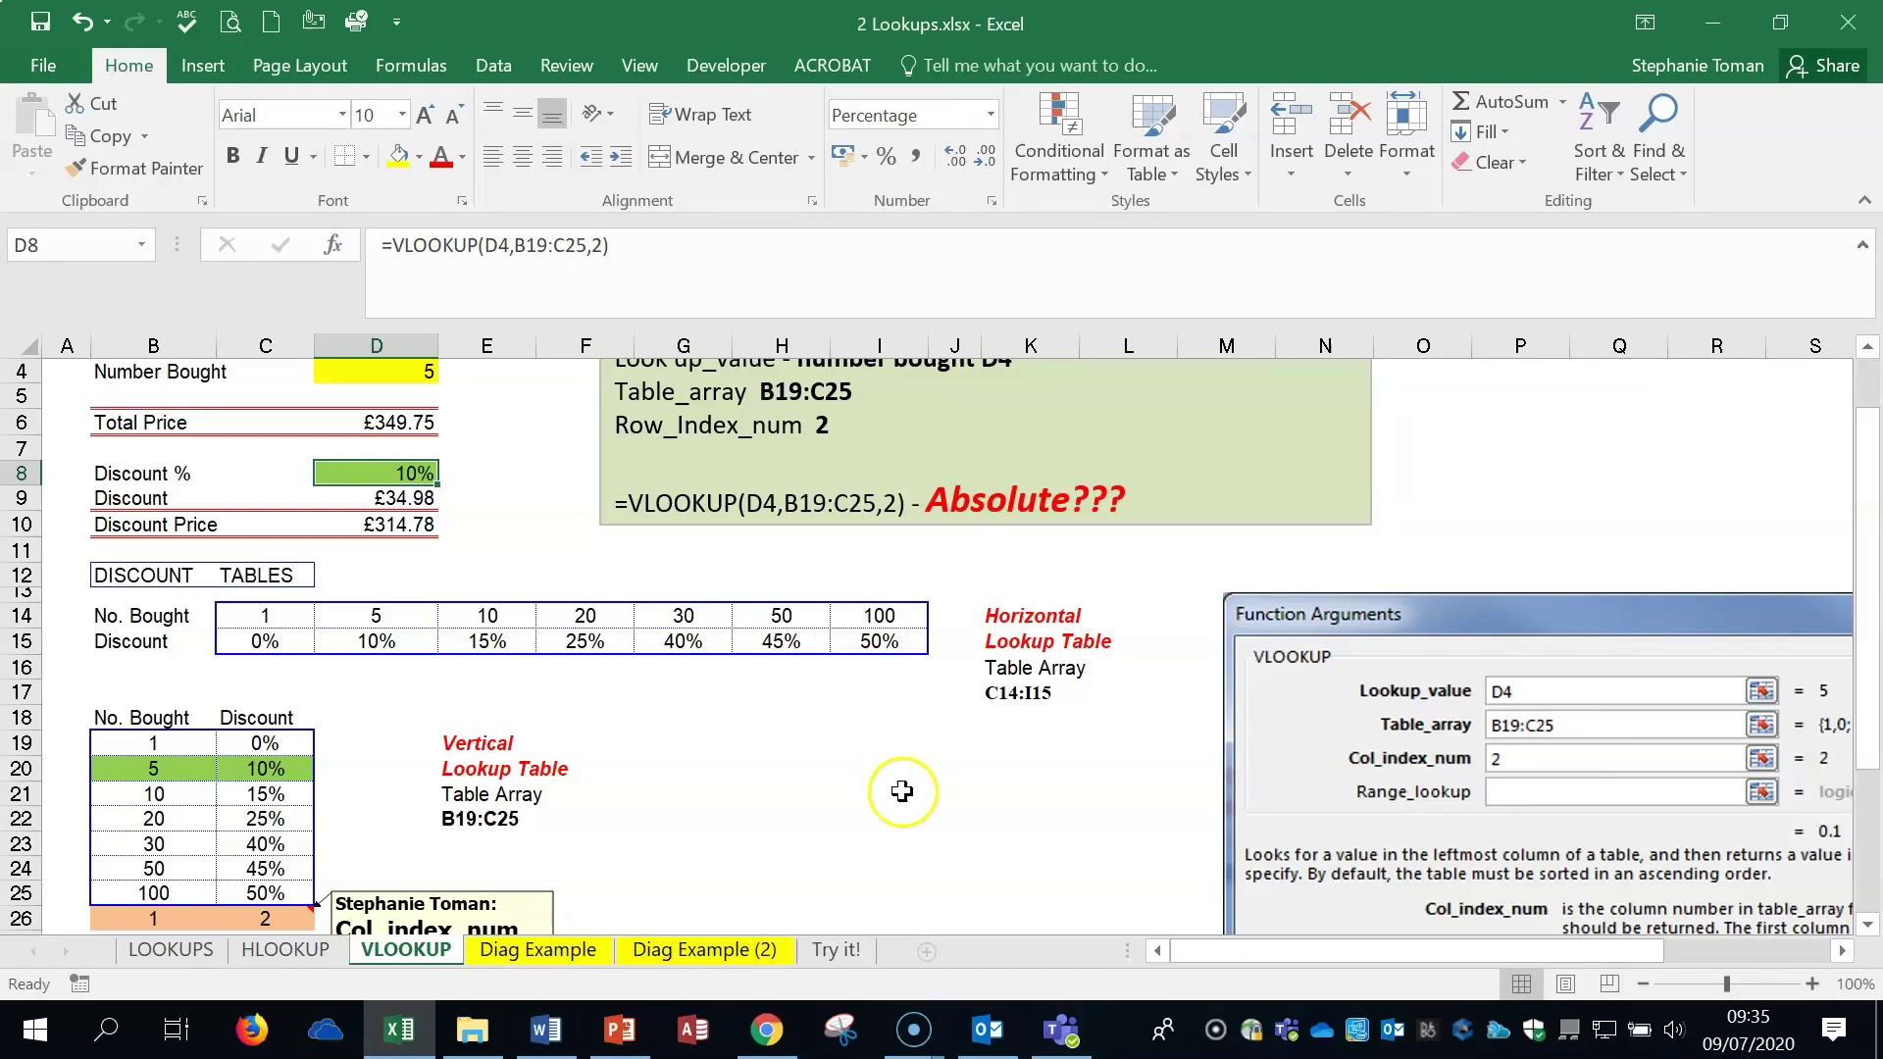
click(941, 796)
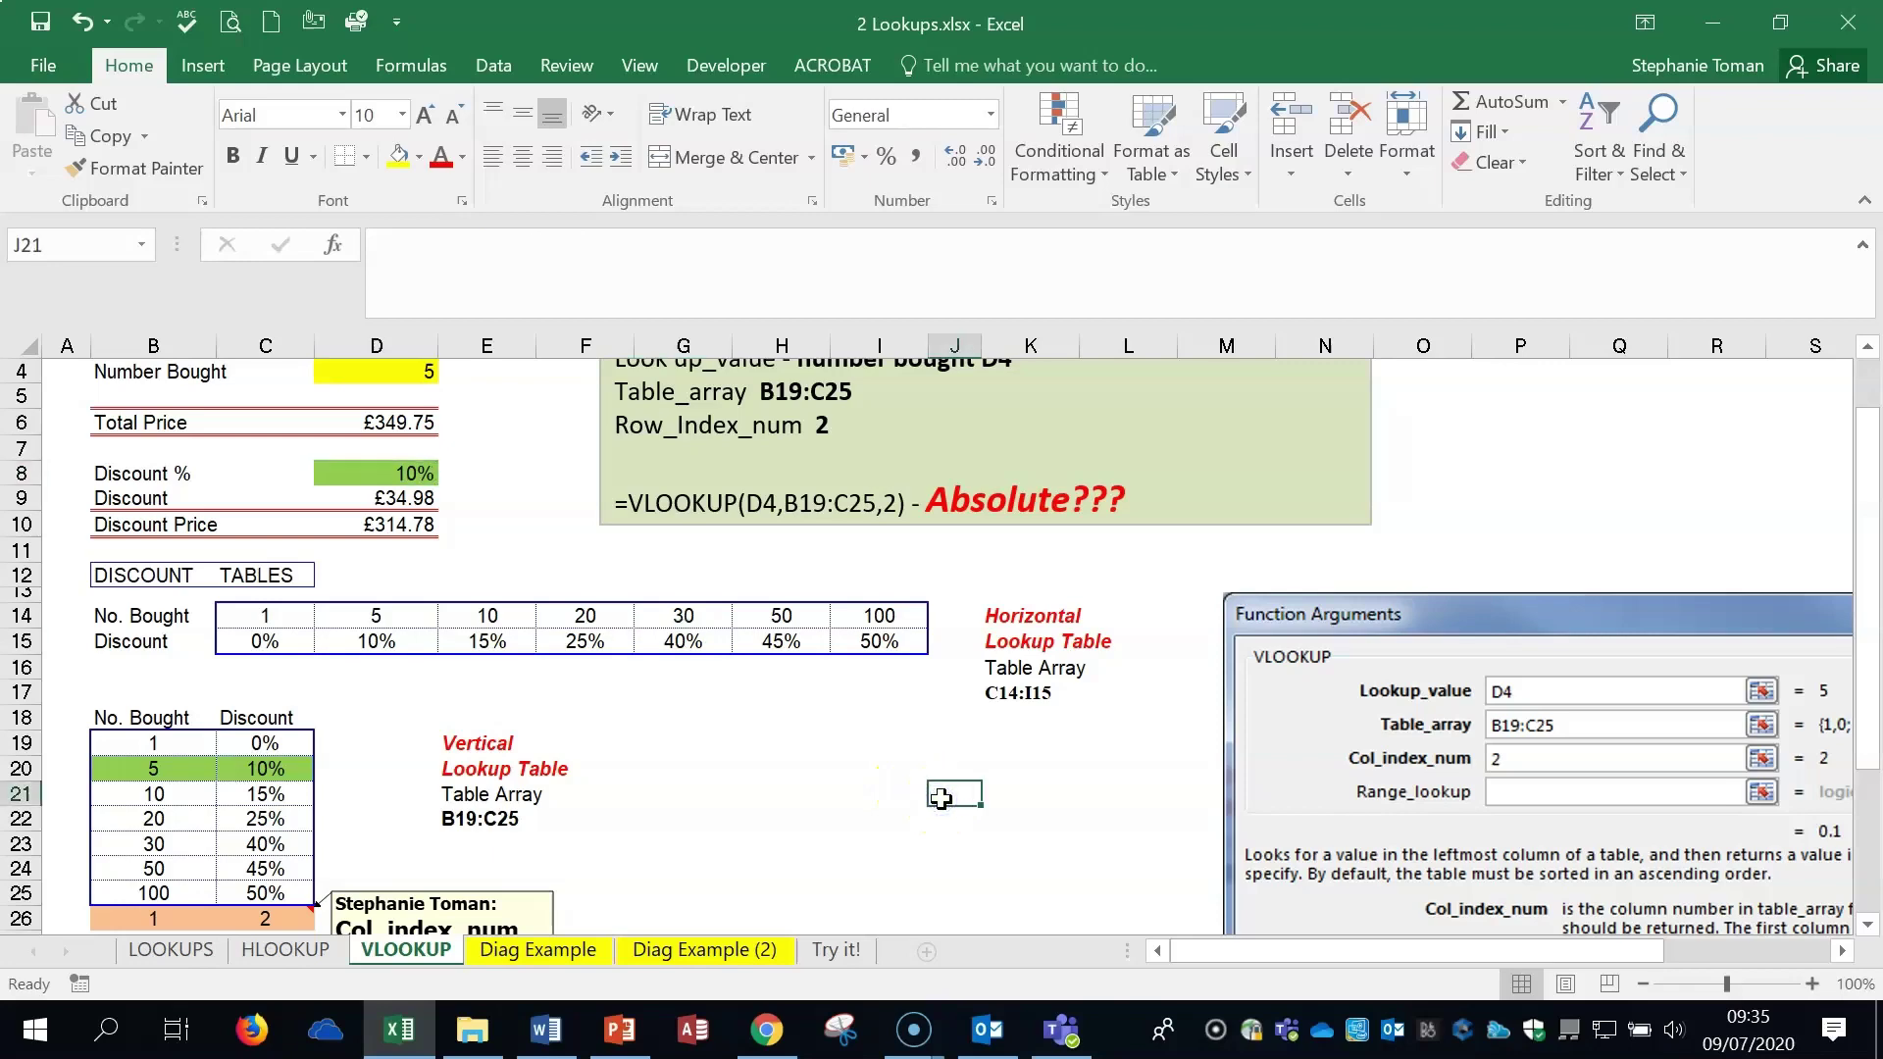
scroll(941, 799, down, 2)
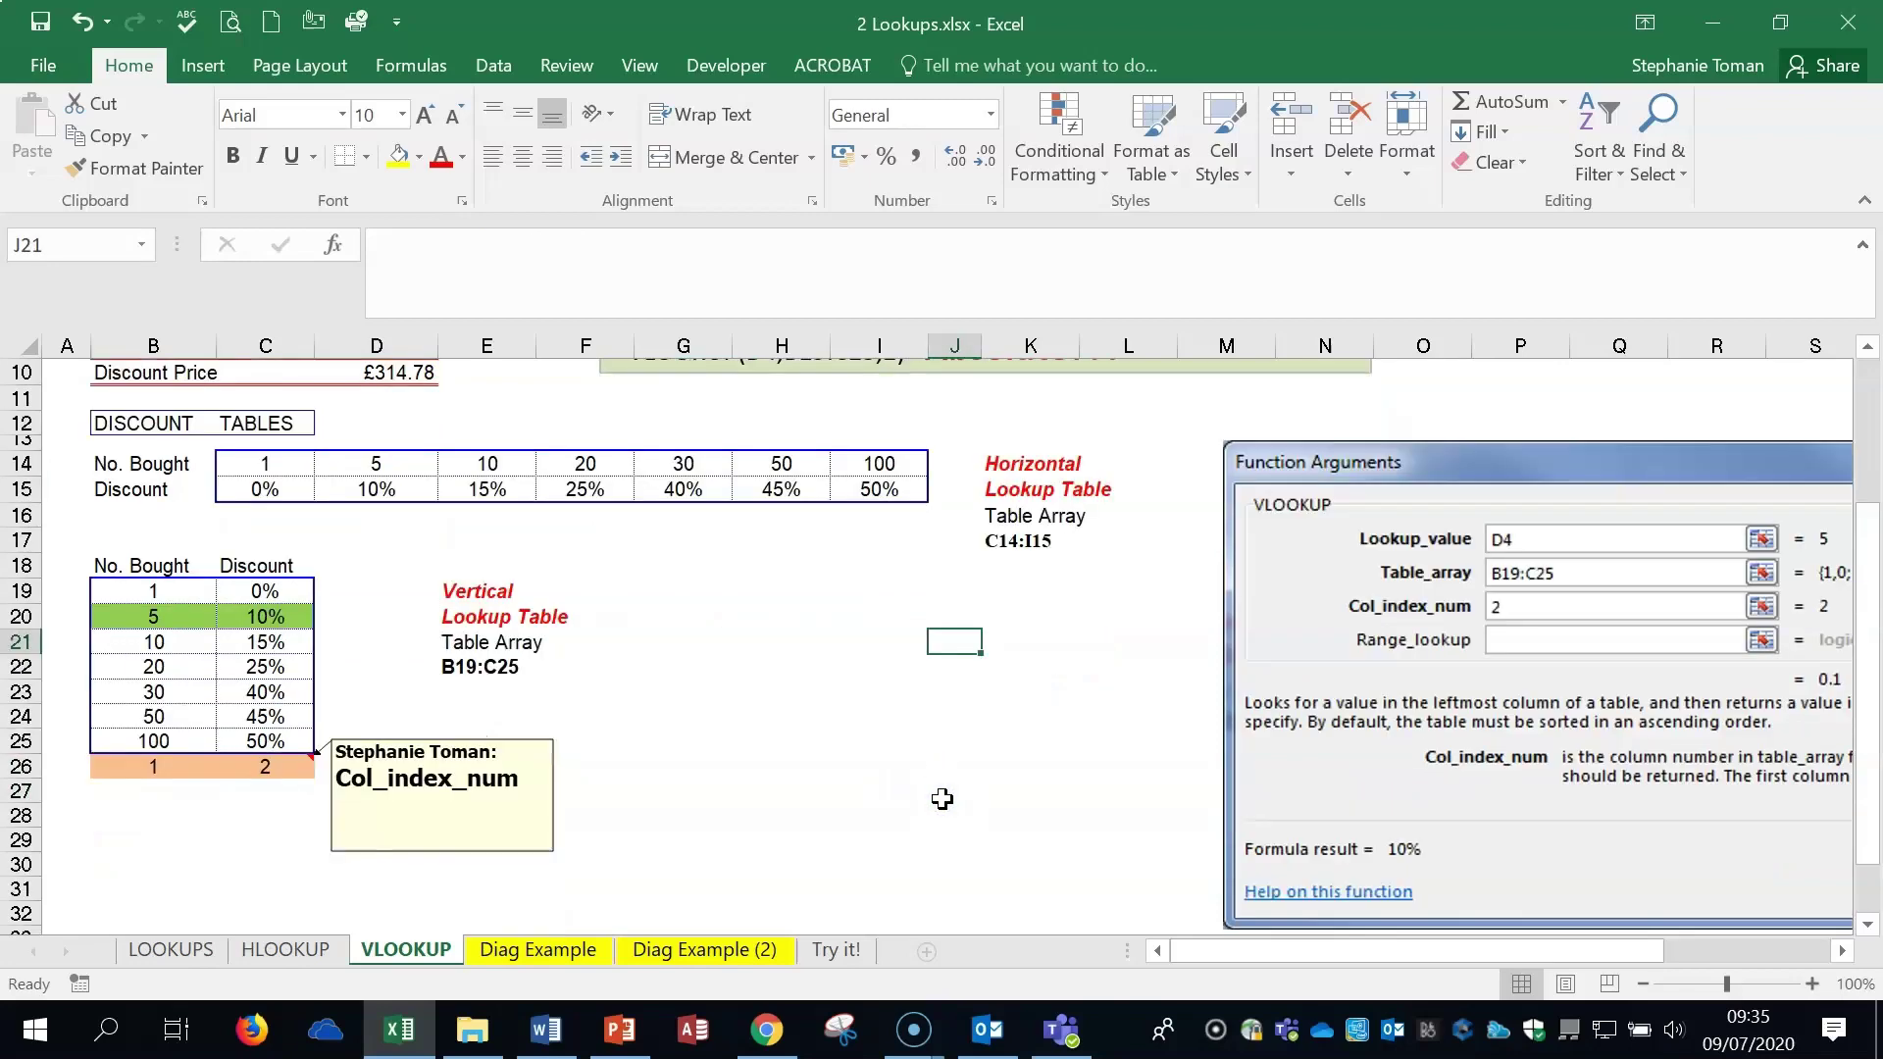
scroll(942, 800, up, 2)
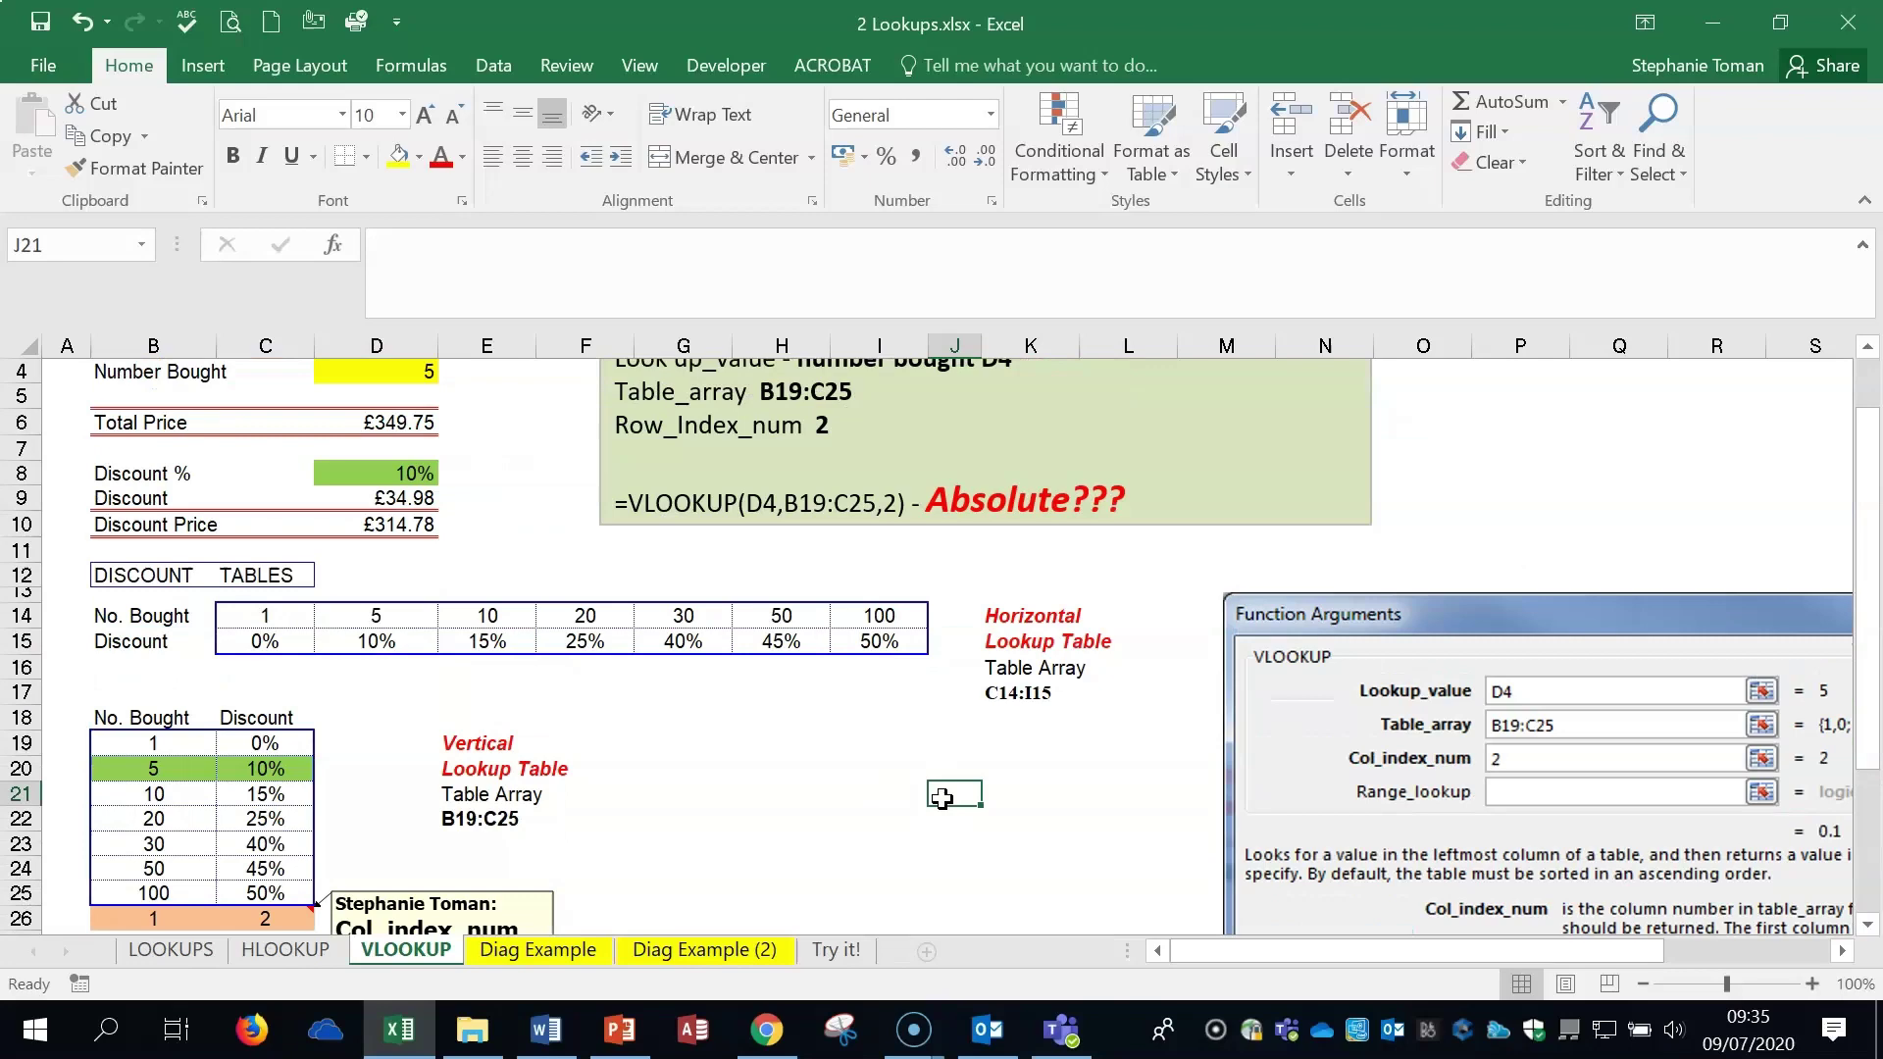
- Show the Diag Example sheet and inspect the cells referenced by the LOOKUP formulas in C5 and C9
click(538, 955)
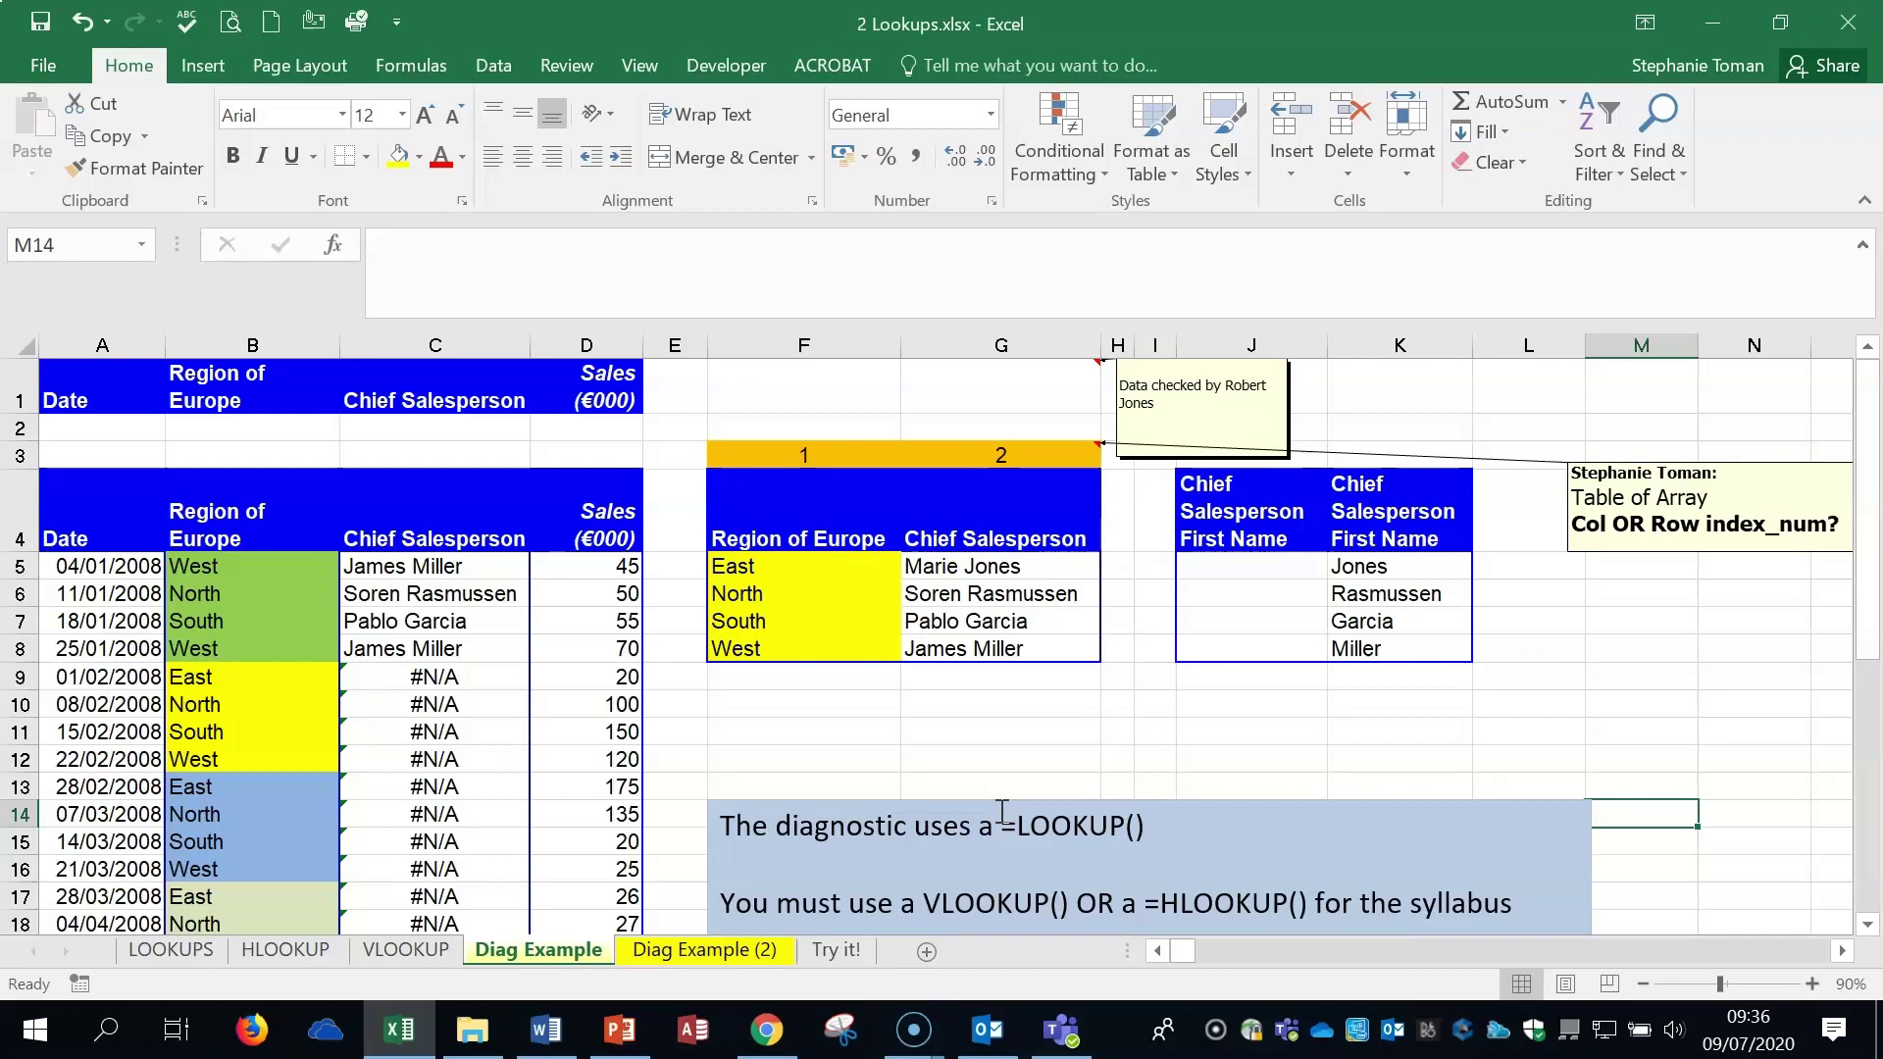
double_click(472, 568)
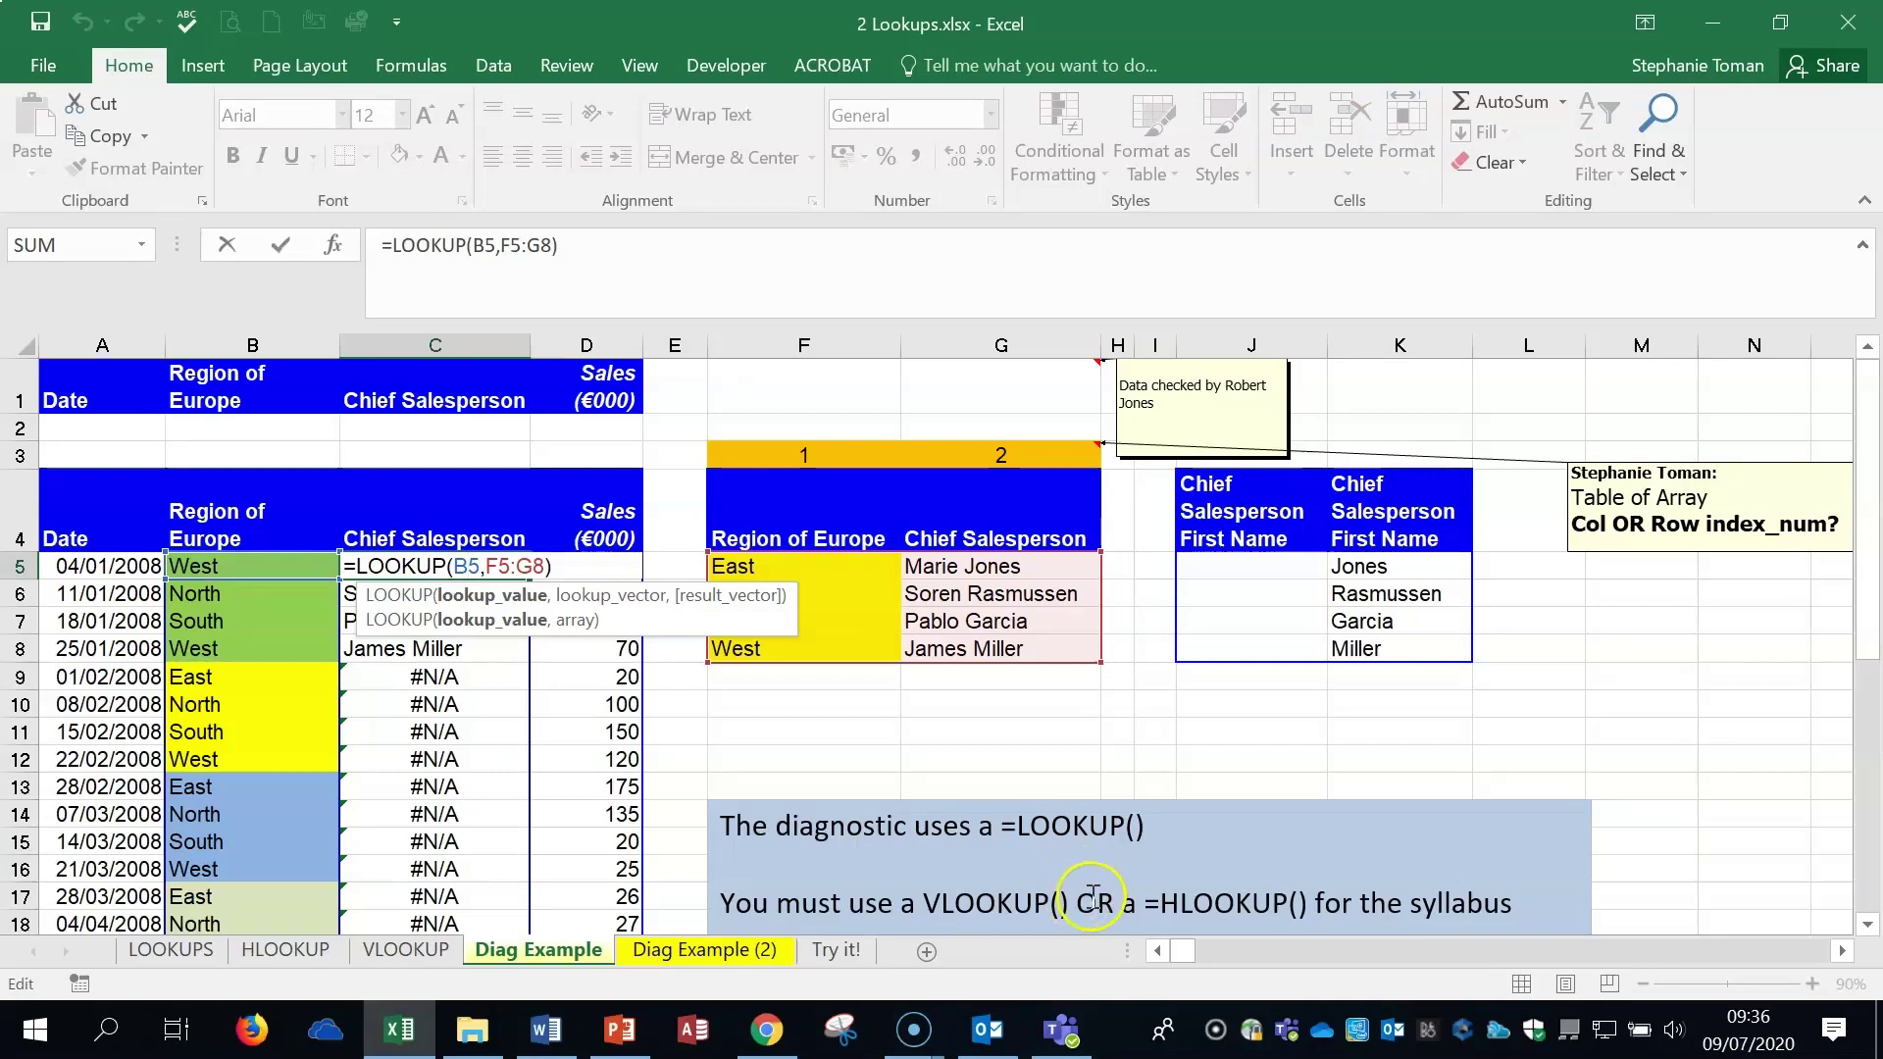
key(ctrl+Return)
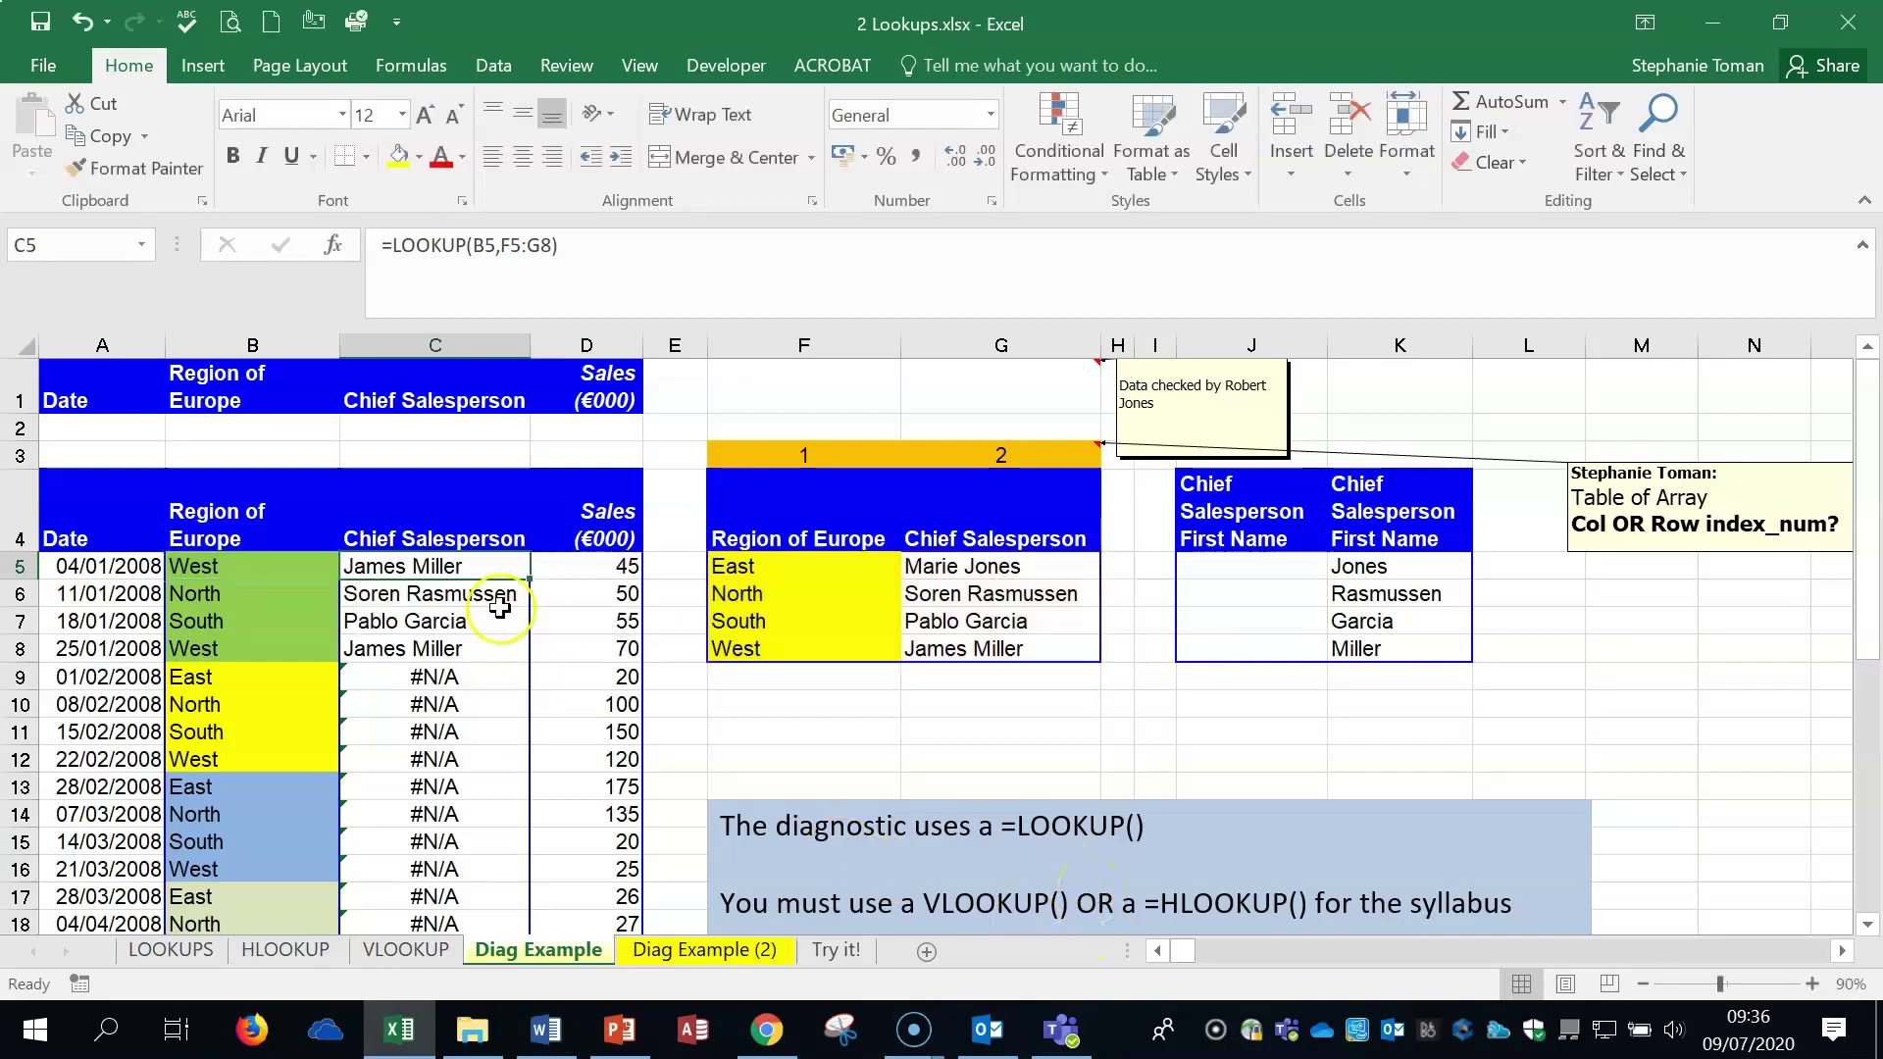
double_click(484, 677)
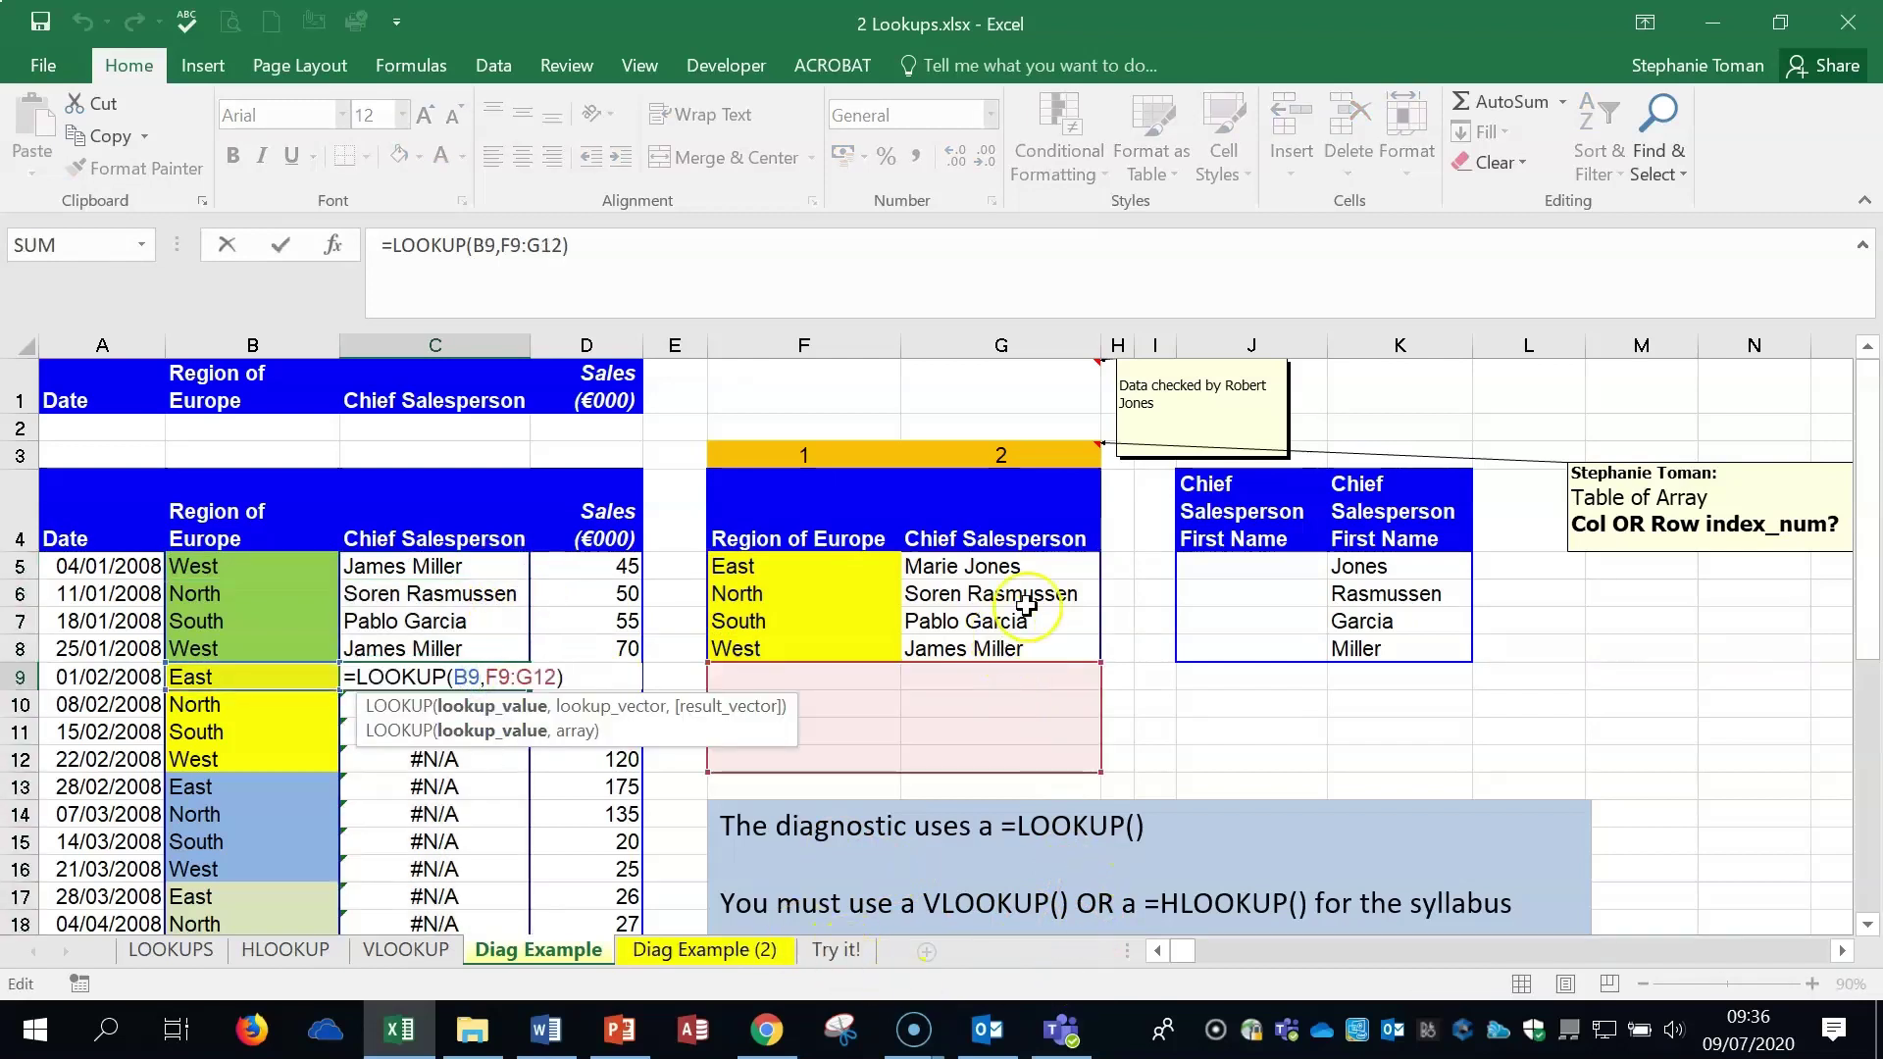
key(Escape)
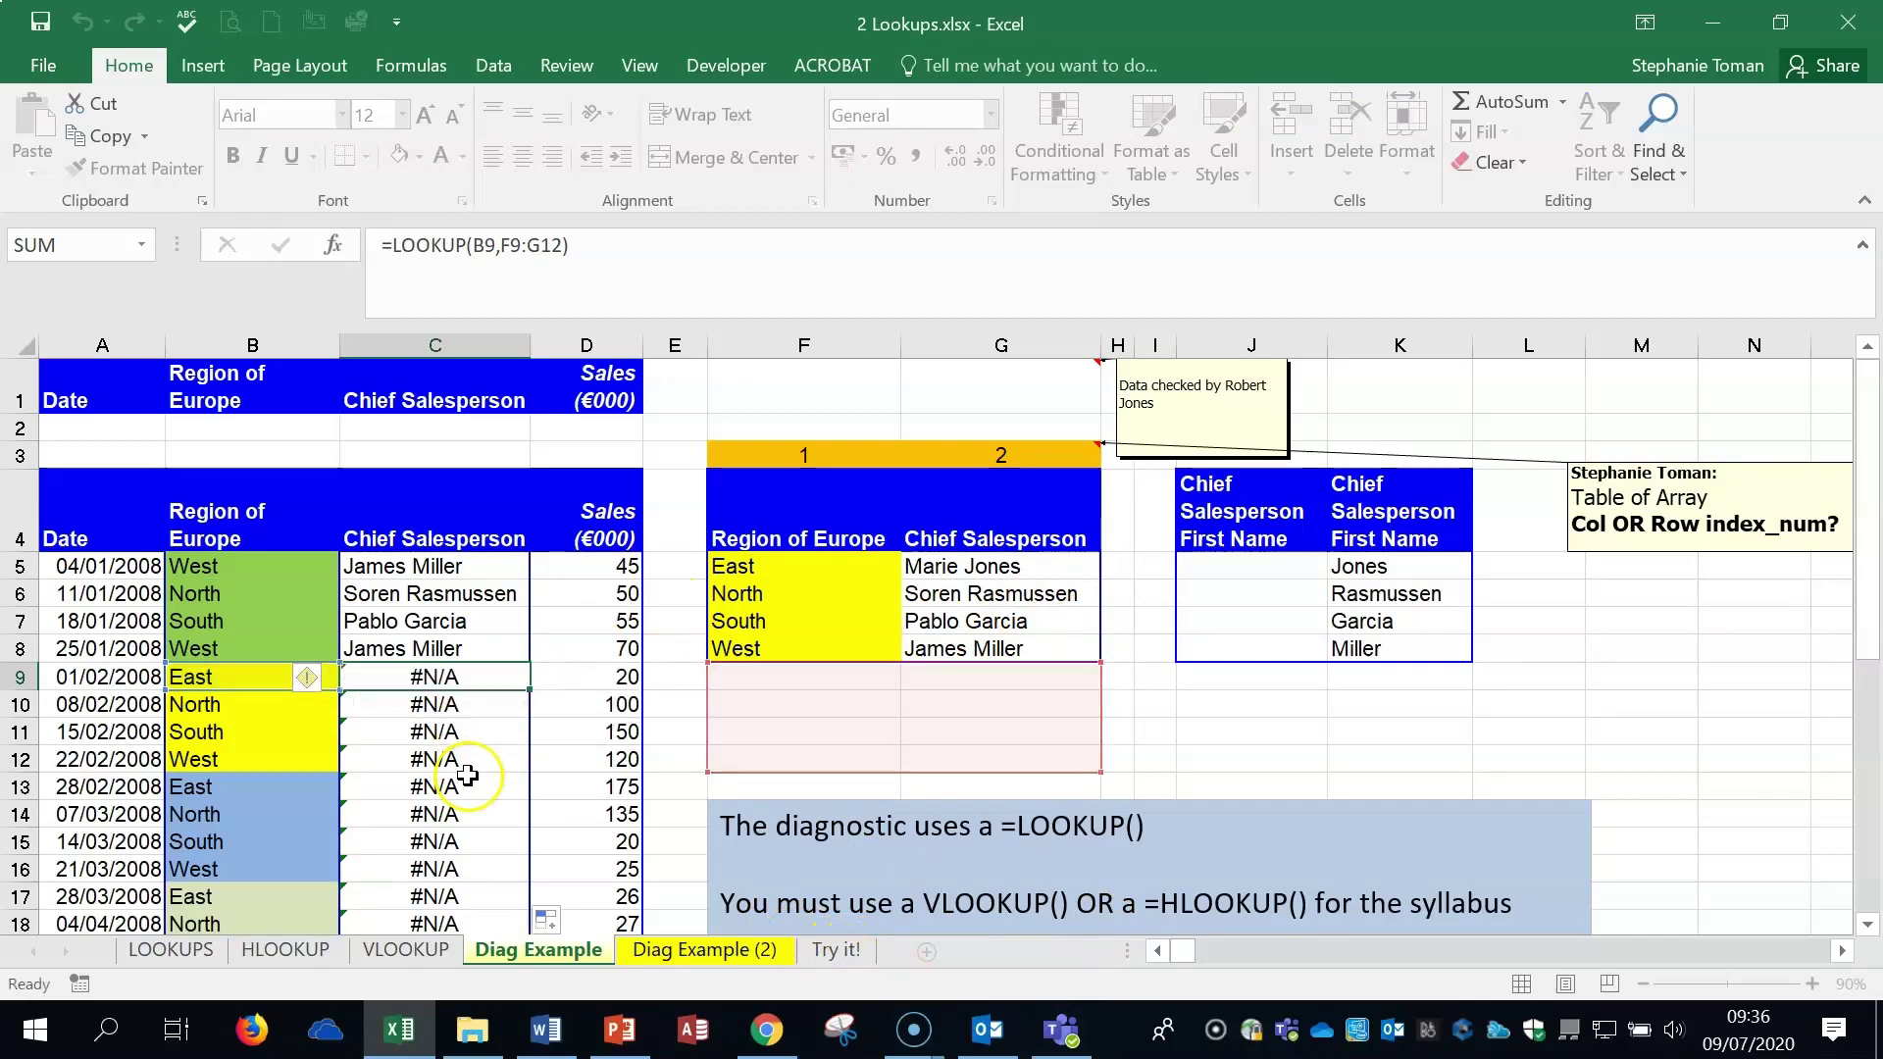
- Trace the lookup array in the Chief Salesperson formulas of C14 and C8, and check those in C5 and C7
click(461, 814)
double_click(461, 814)
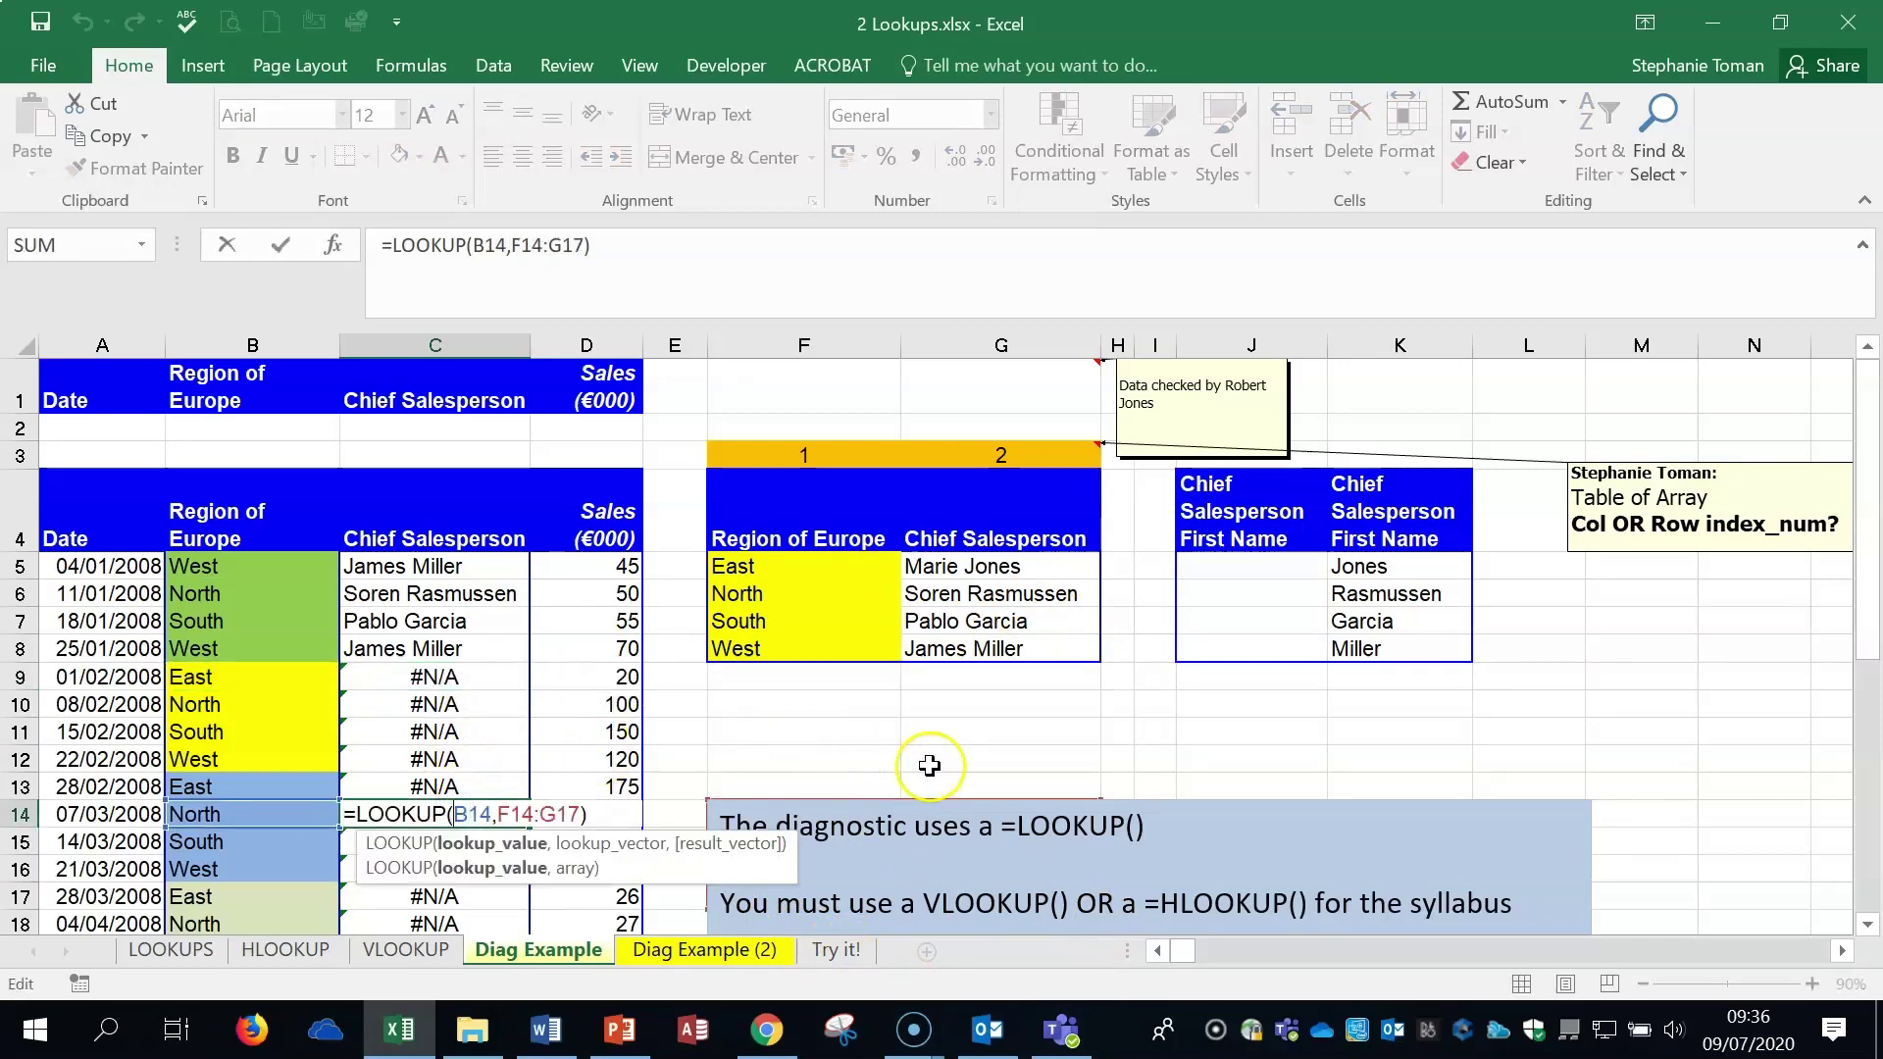
scroll(912, 750, down, 1)
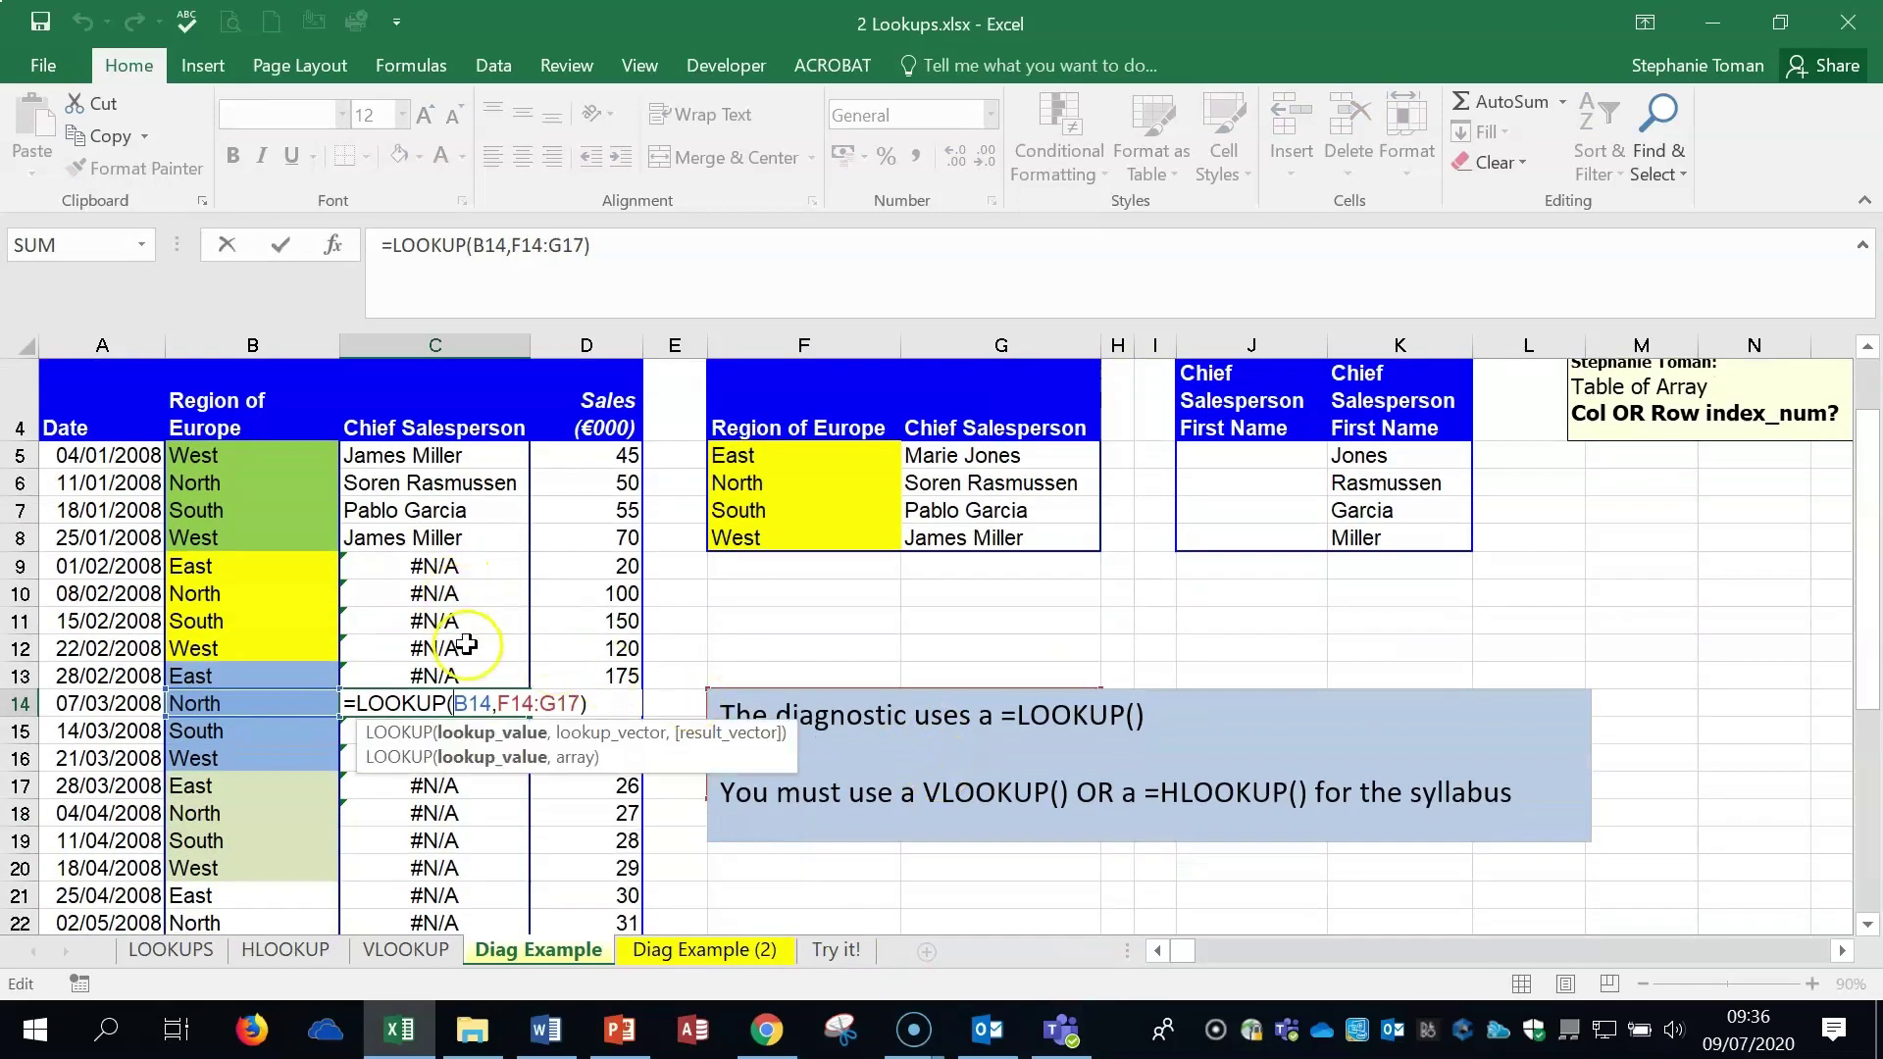
key(Escape)
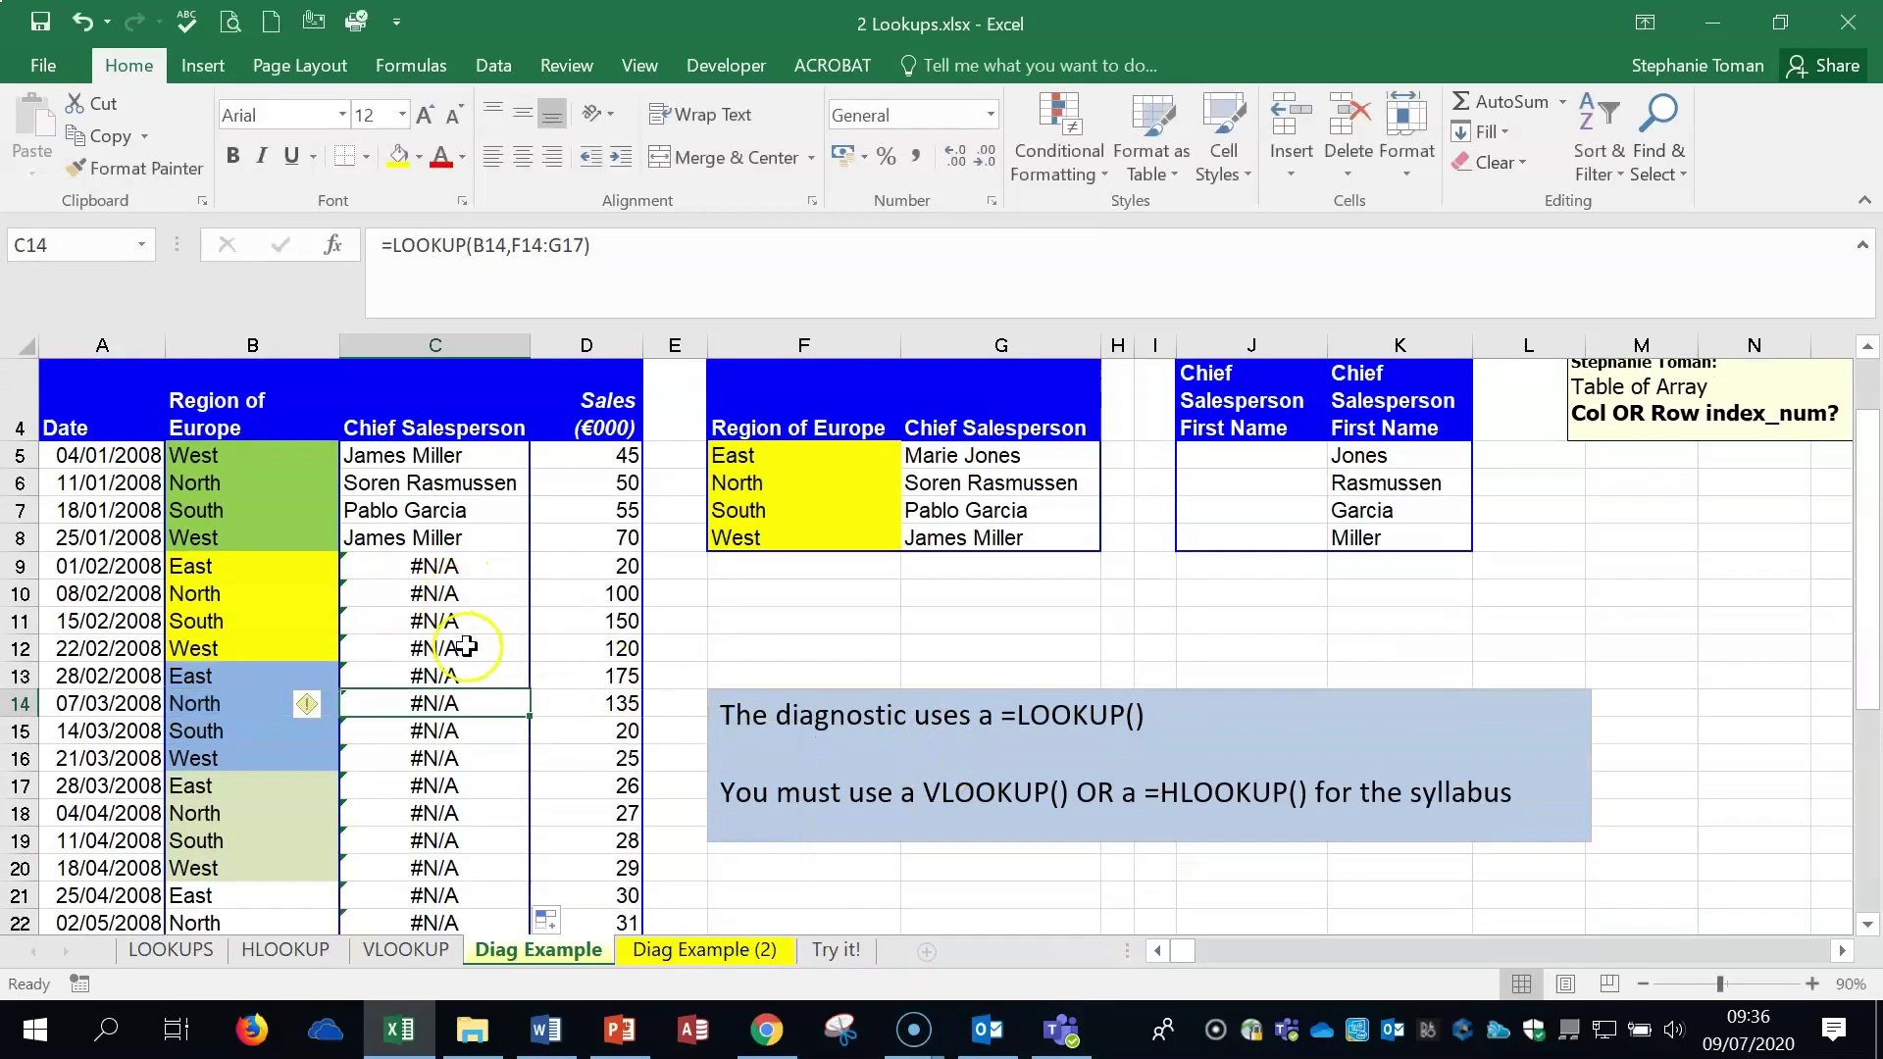
double_click(463, 538)
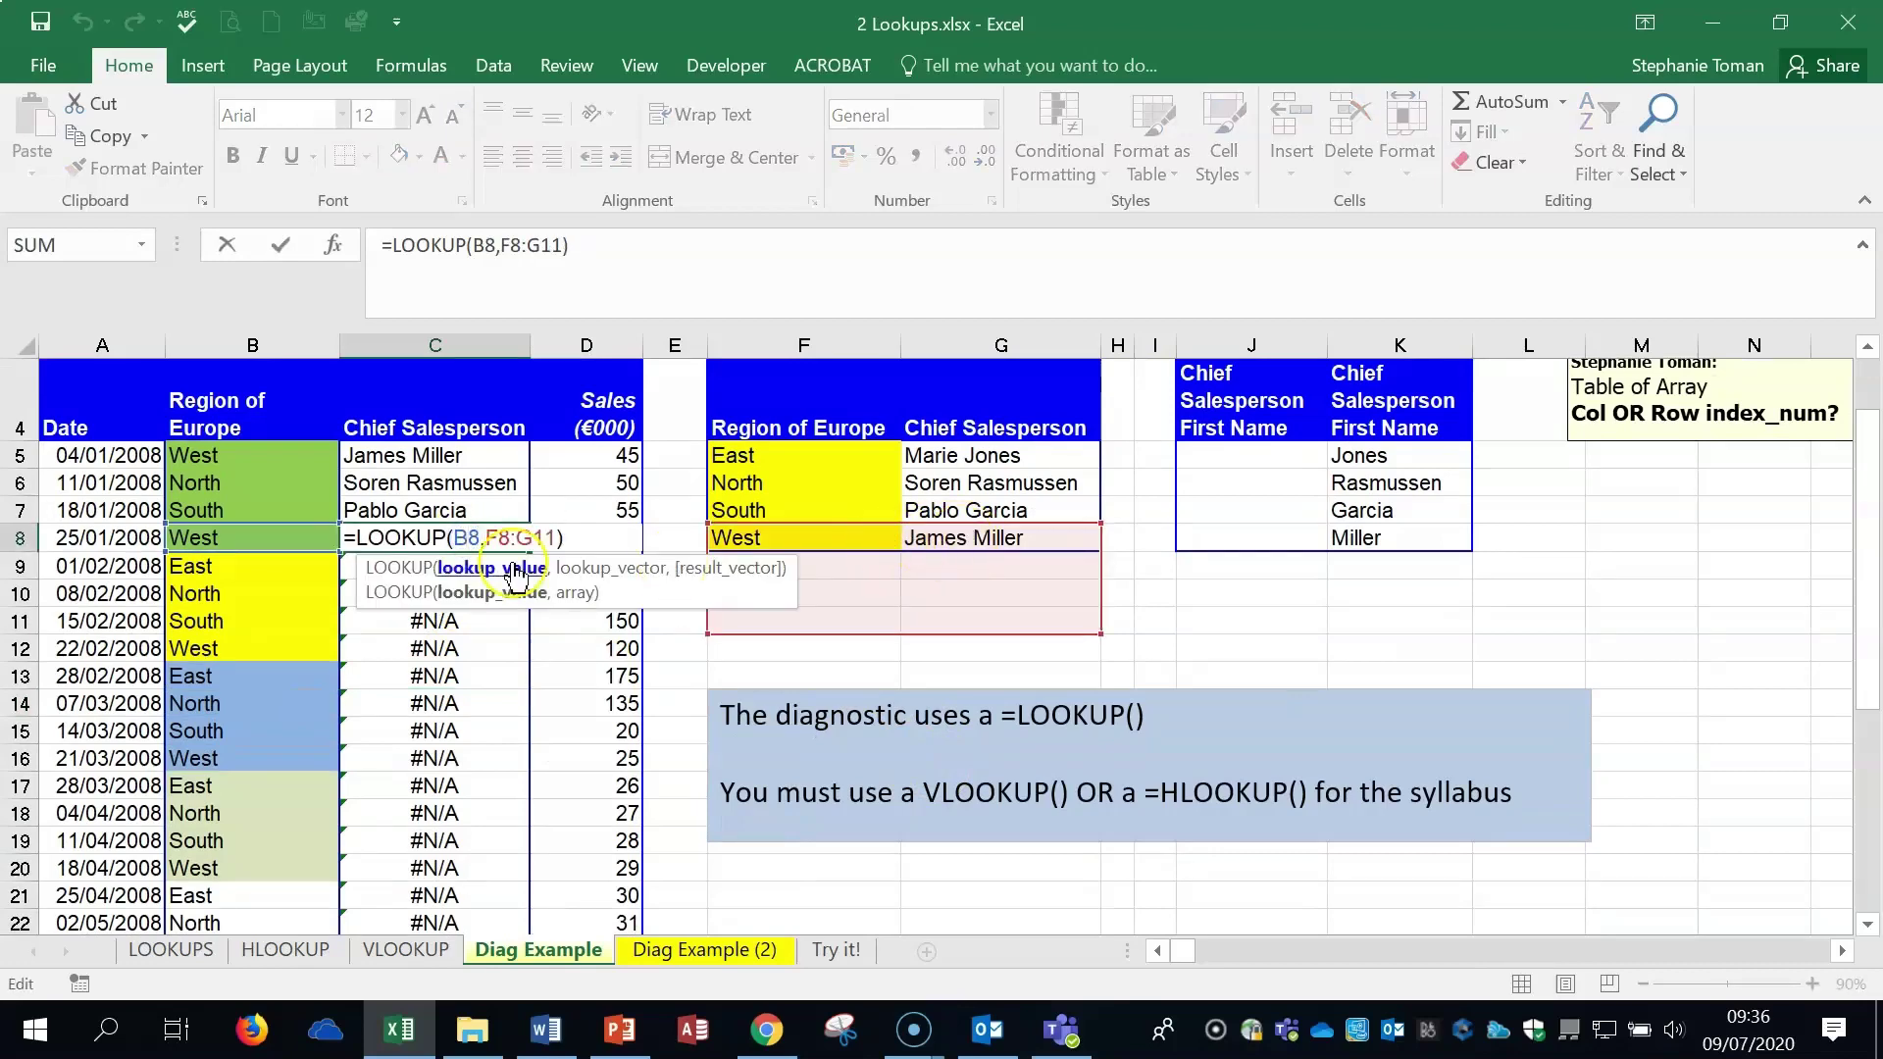
key(Escape)
click(466, 455)
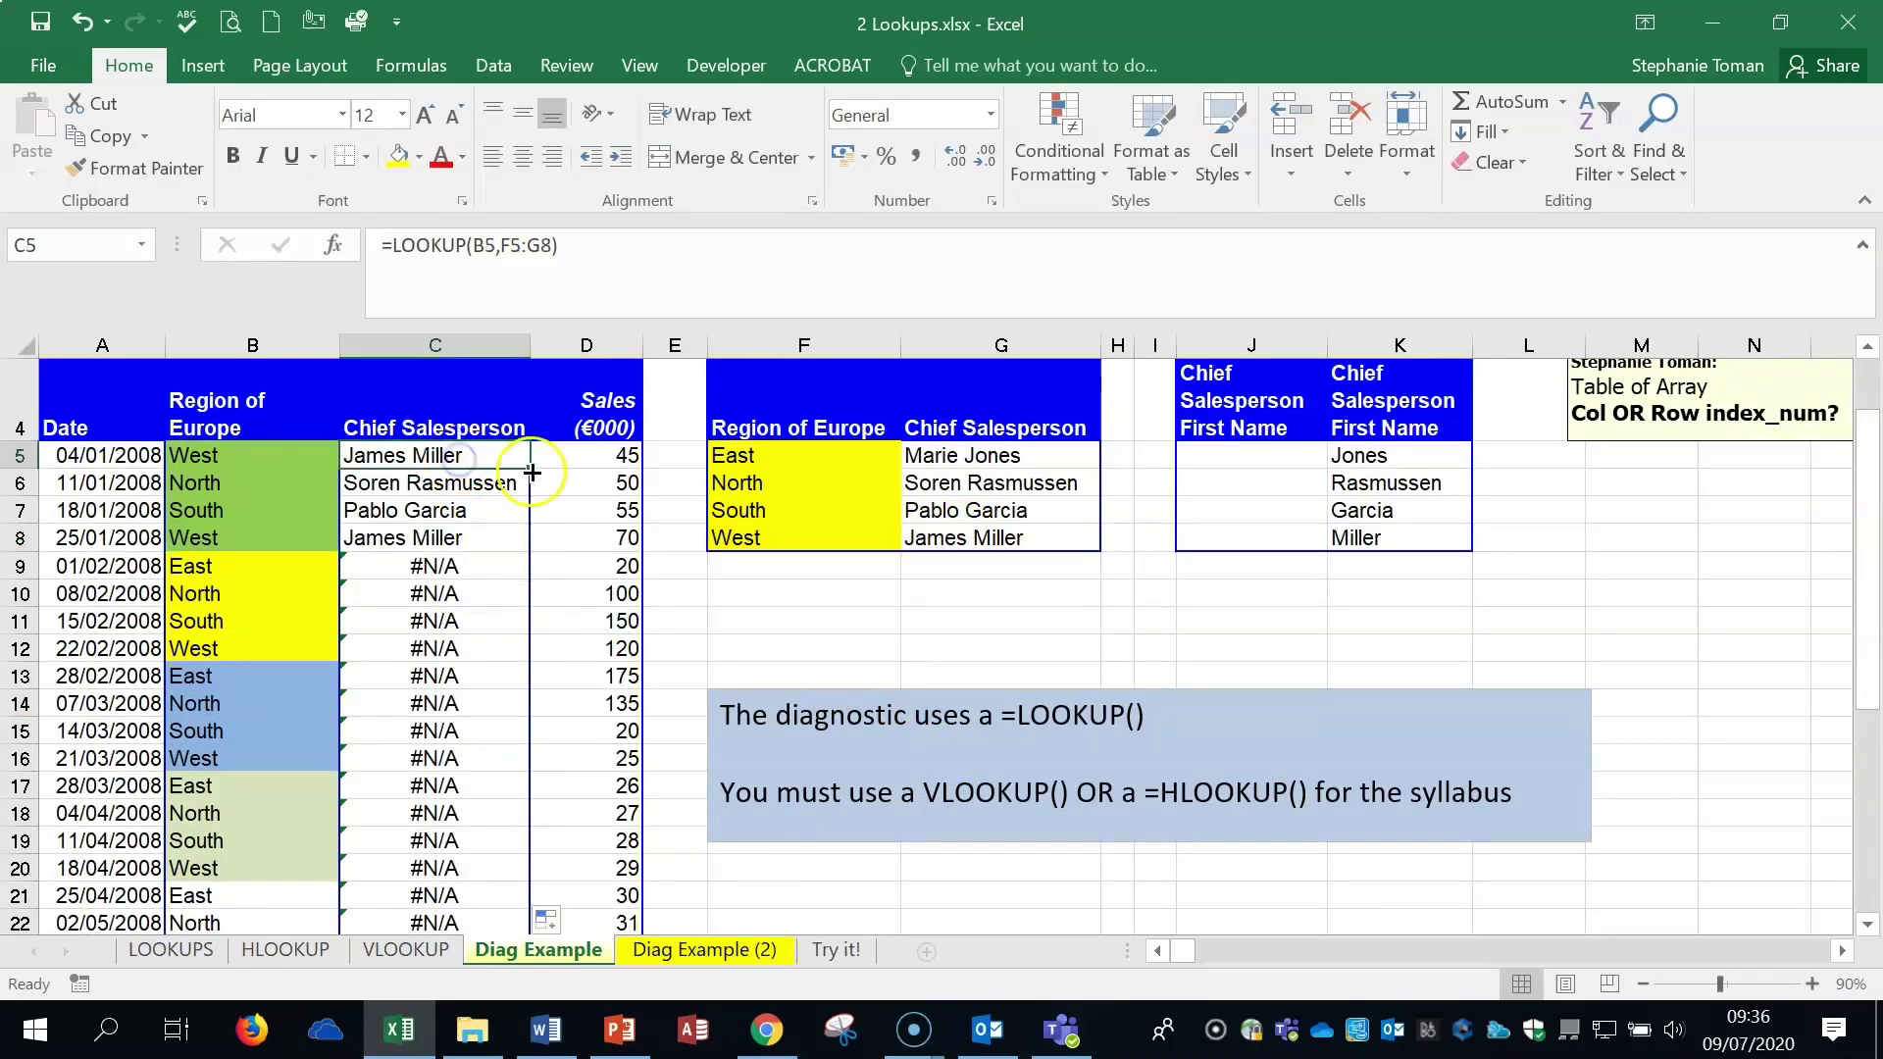
click(480, 508)
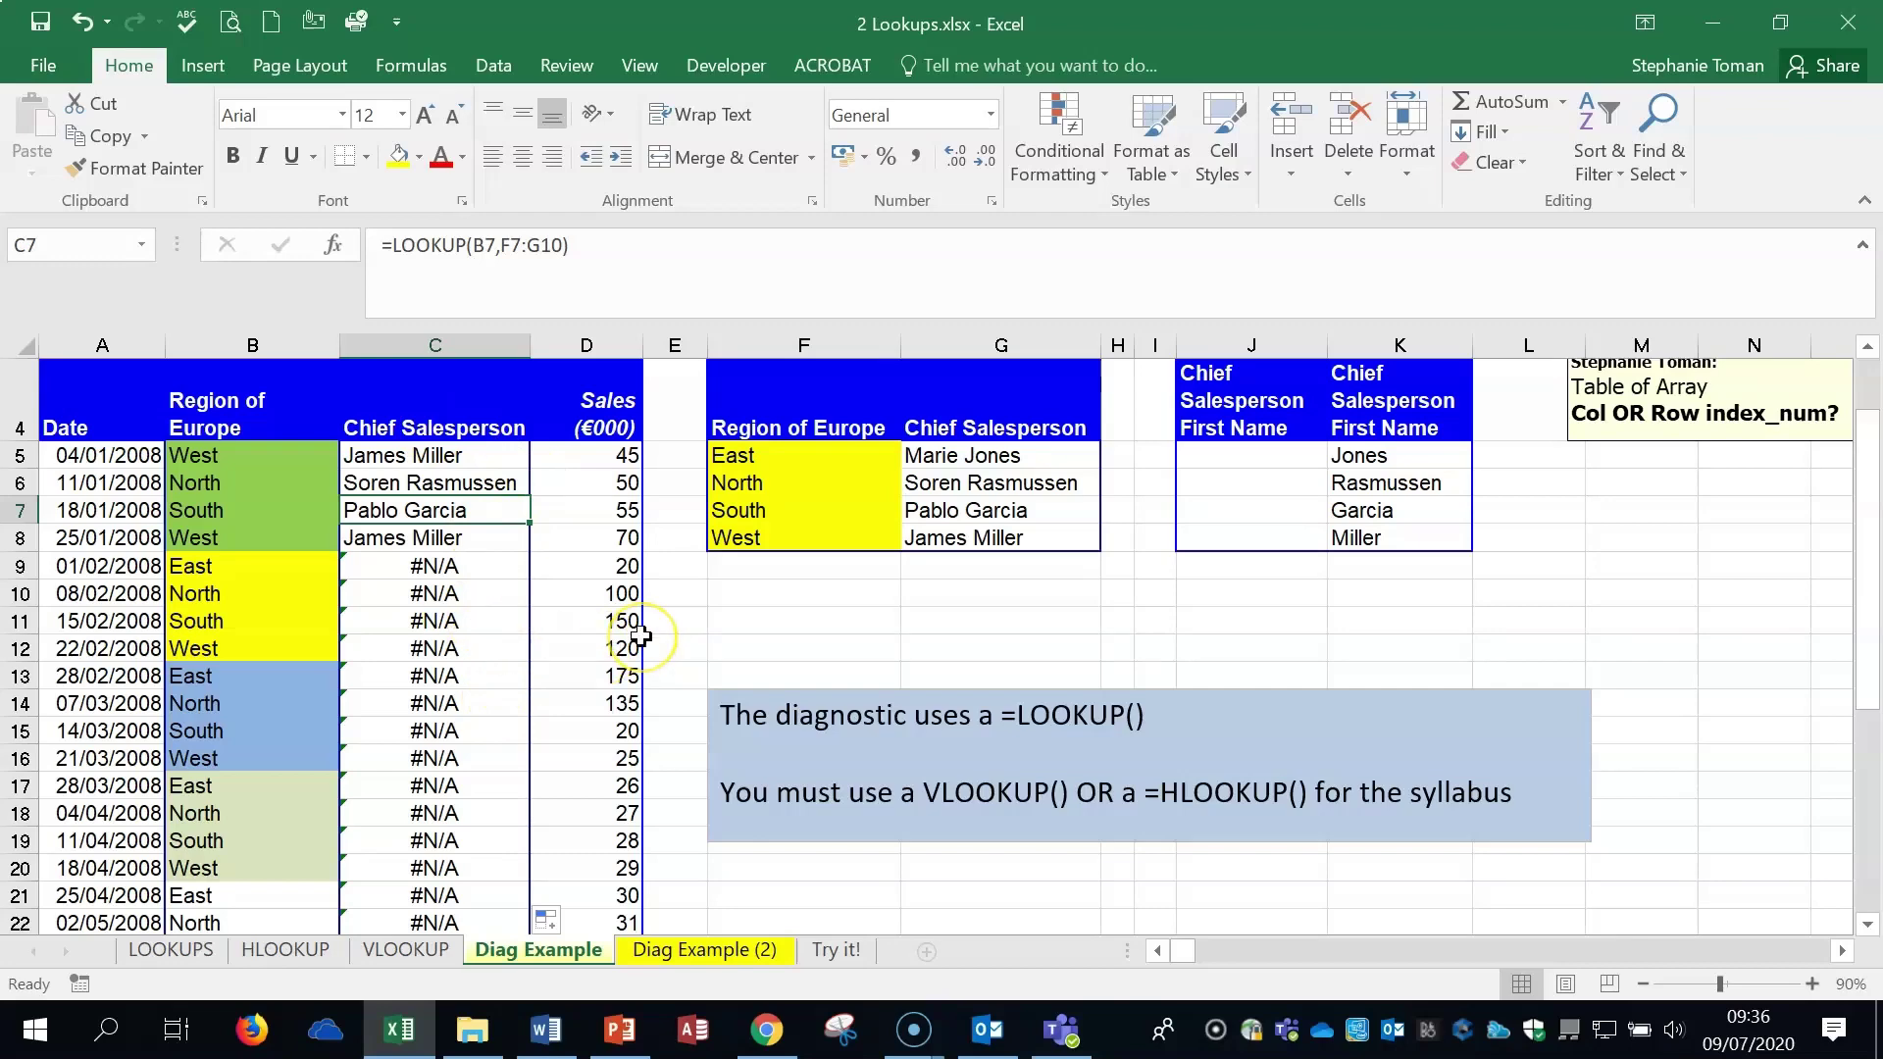
- Display the sheet's formulas, return to values, and compare the LOOKUP array references in C7, C5 and C8
key(ctrl+grave)
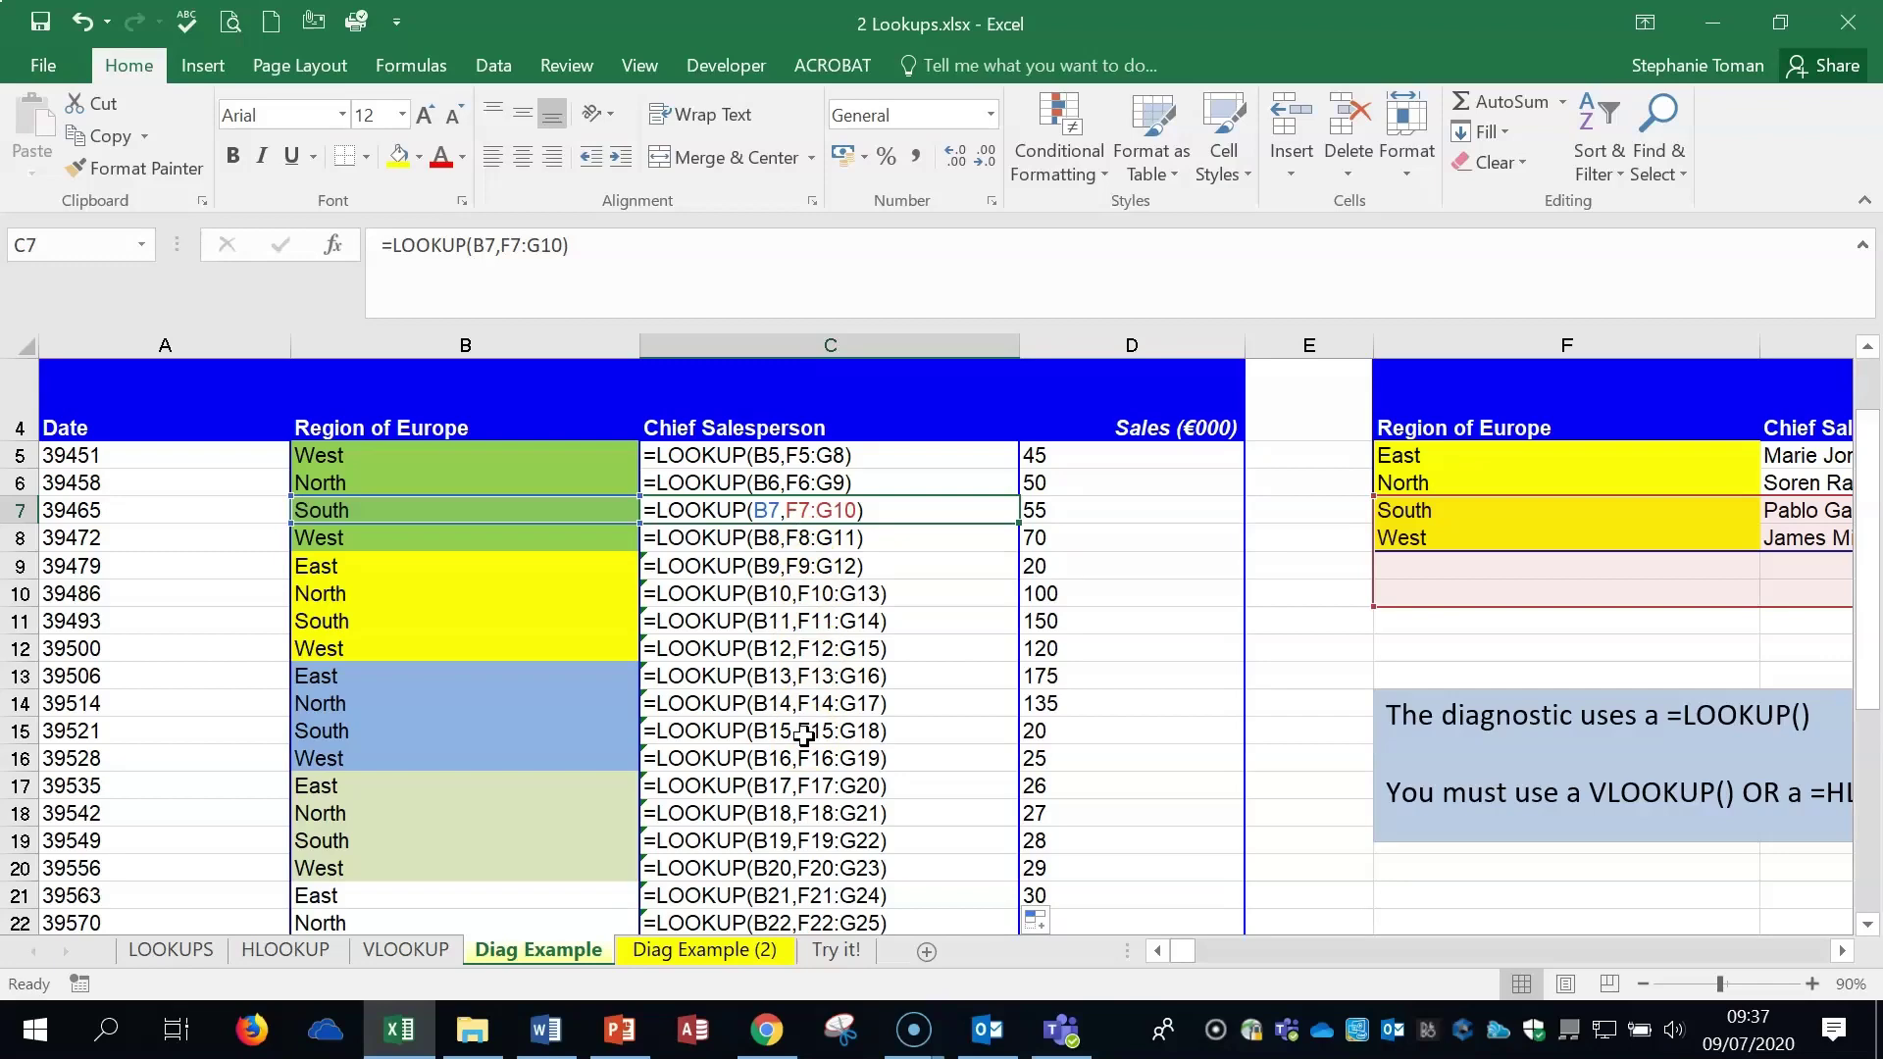
key(ctrl+grave)
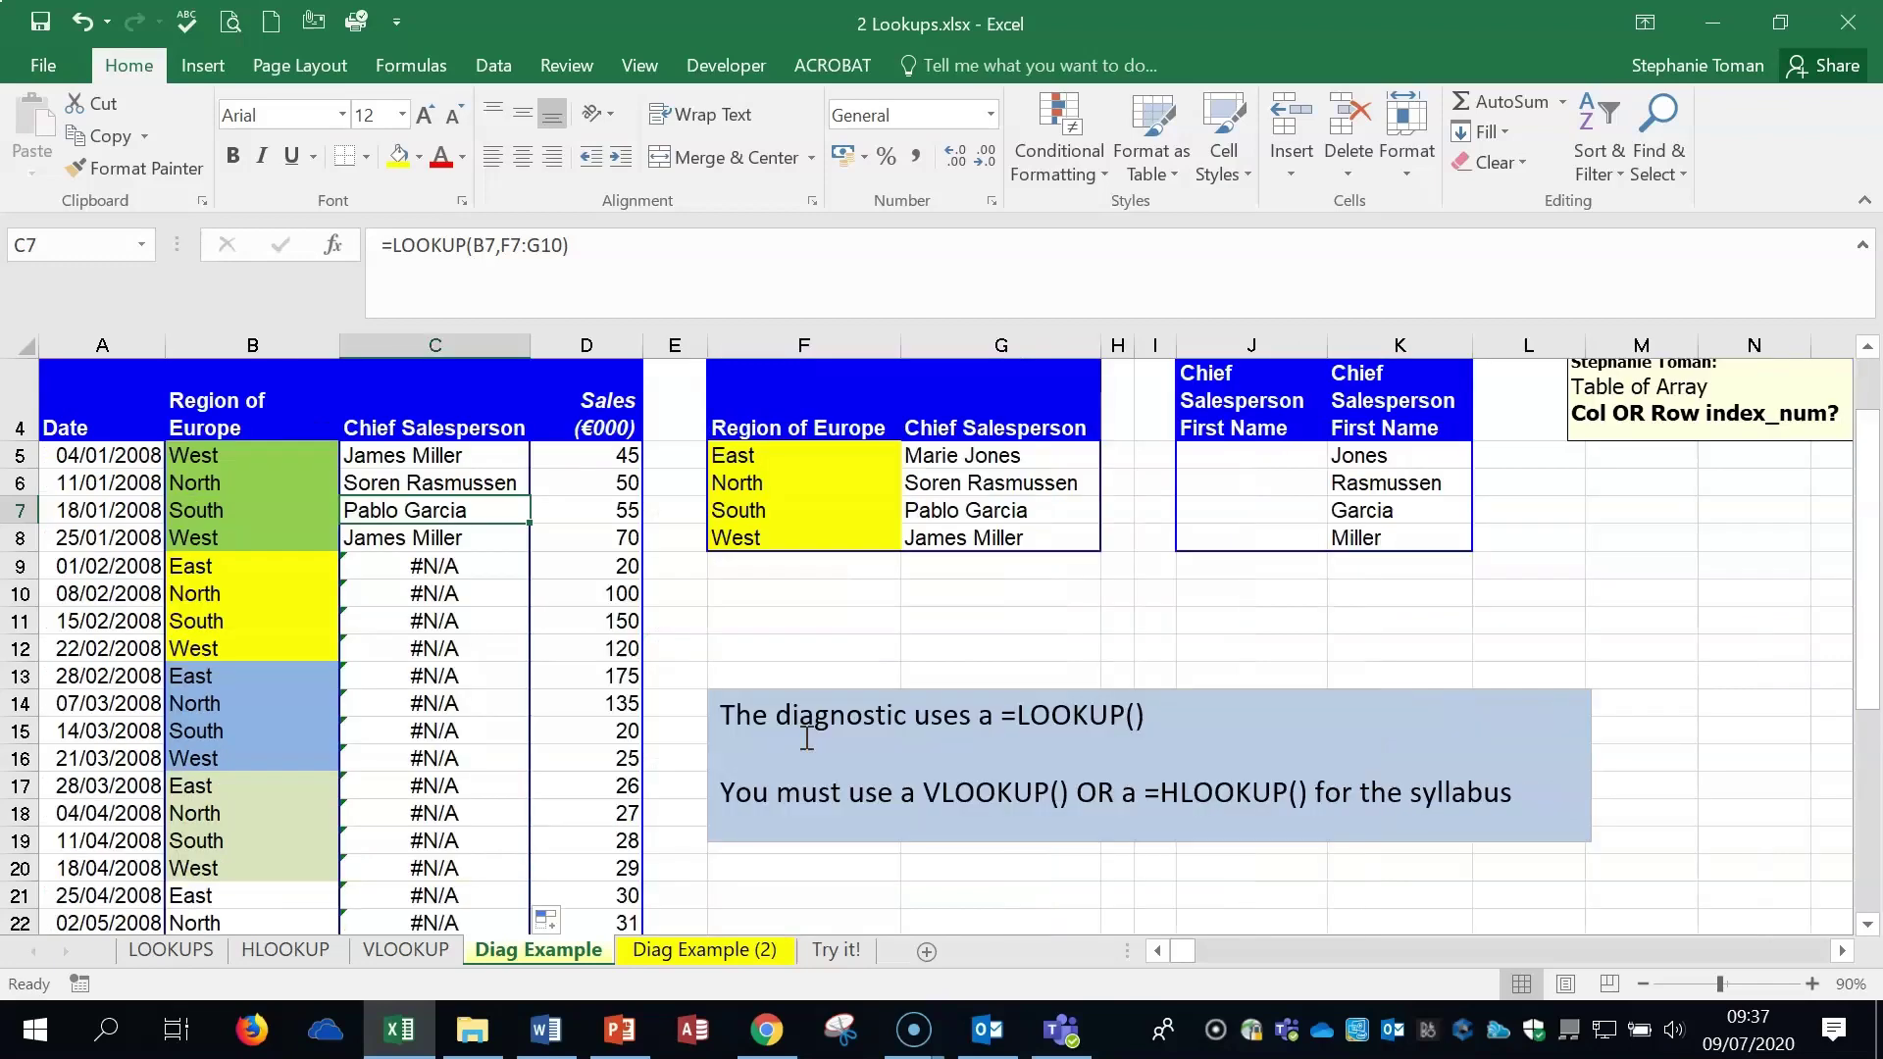
click(502, 245)
drag(503, 244, 563, 242)
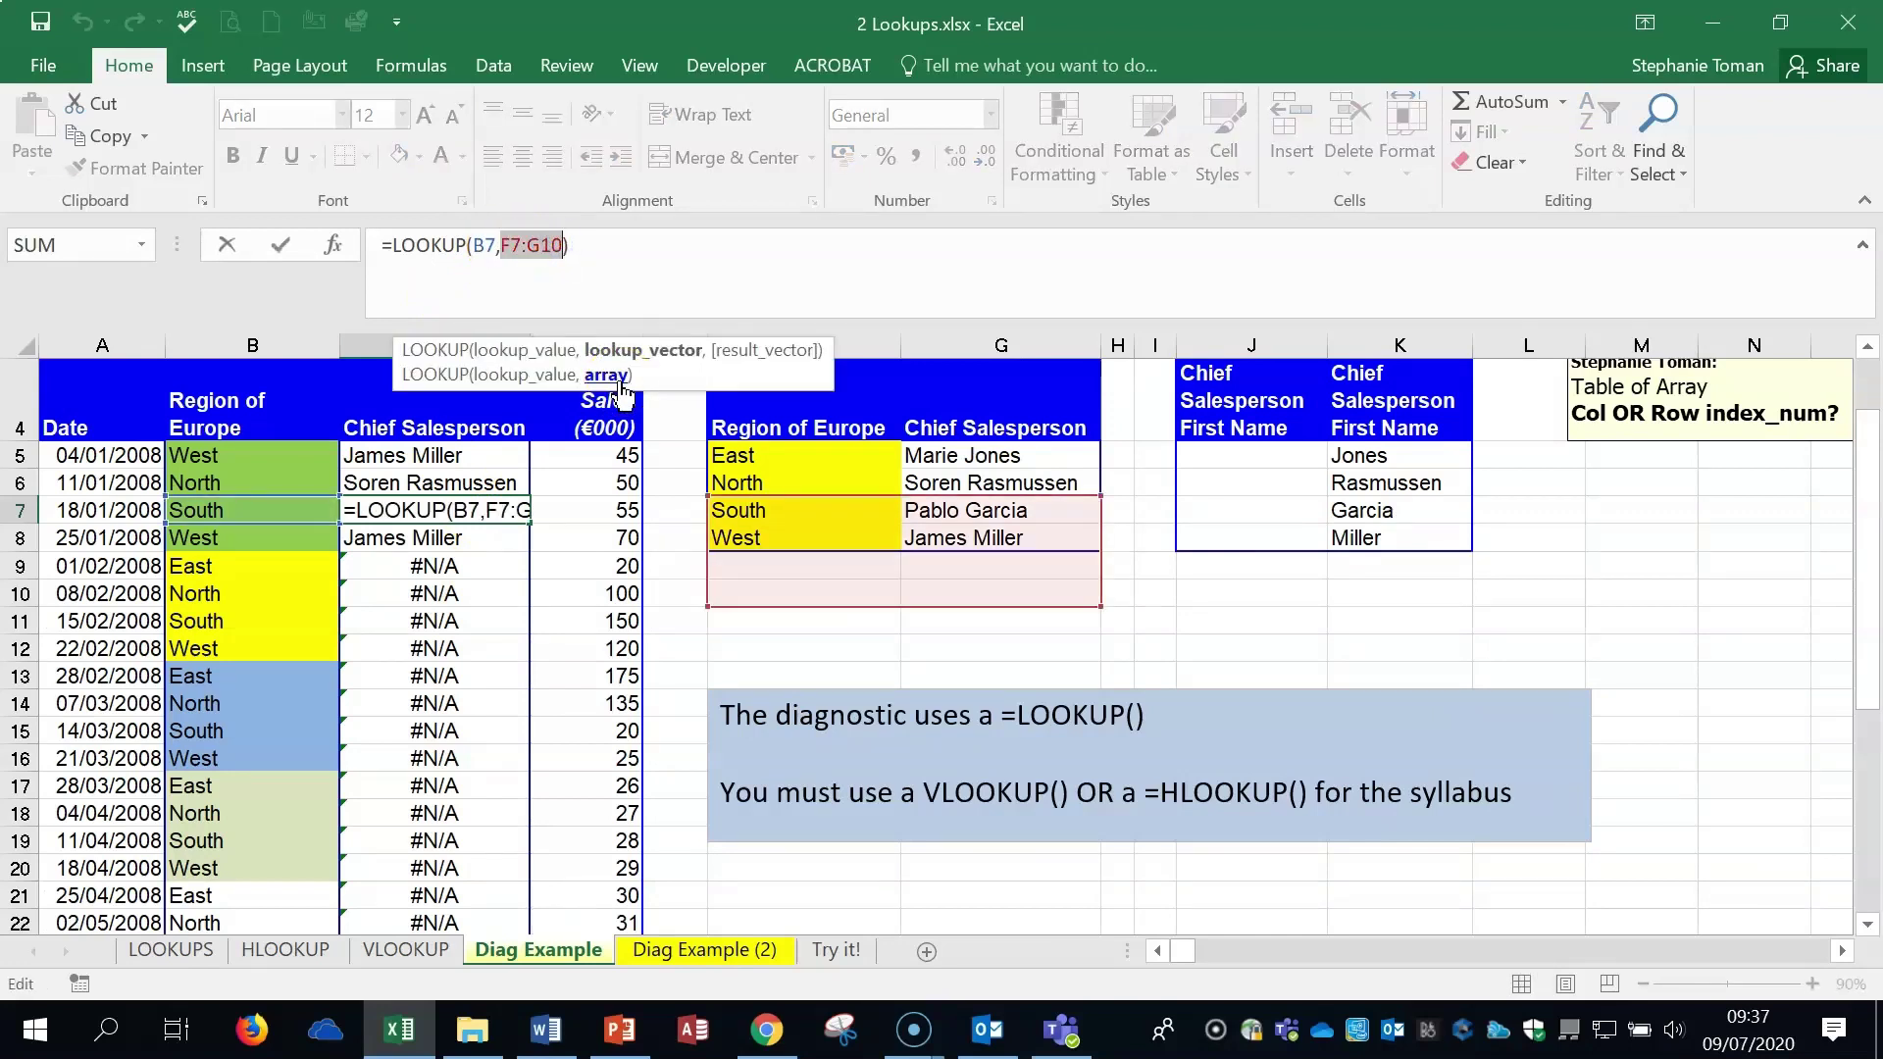
key(Escape)
click(447, 456)
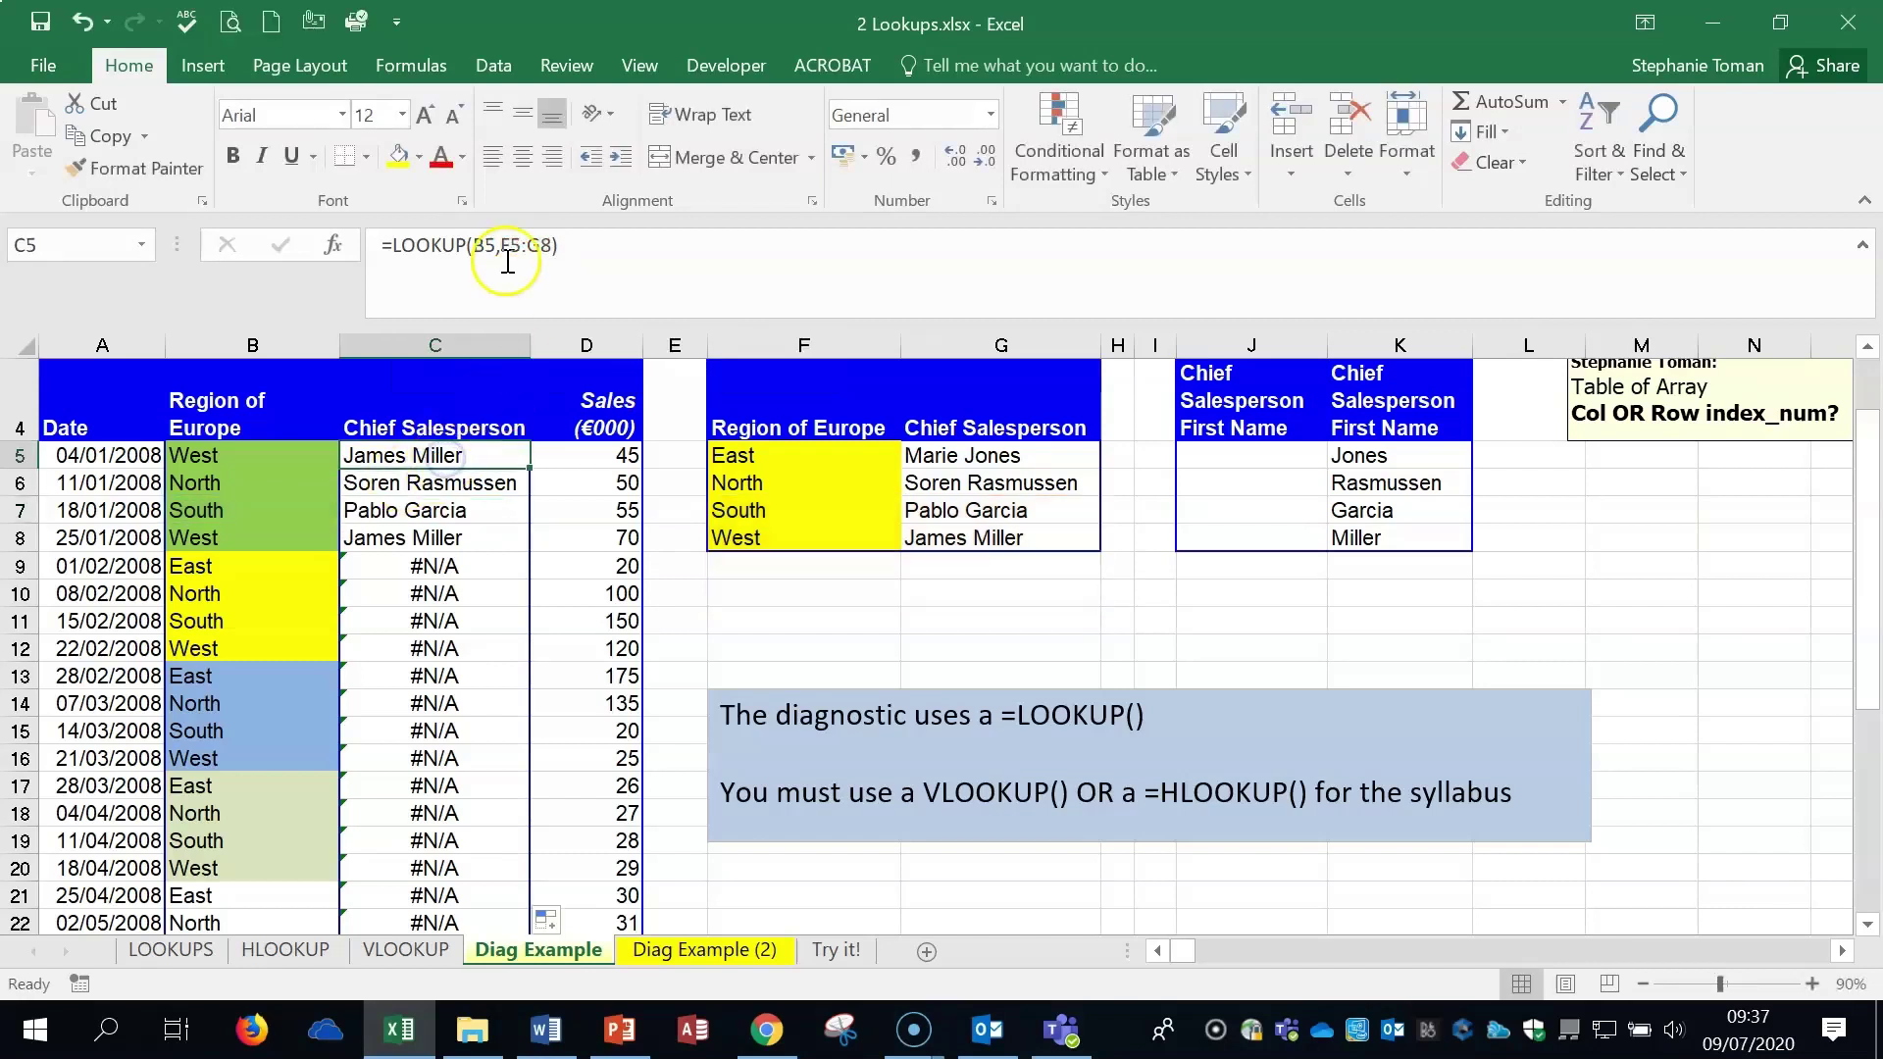
click(459, 537)
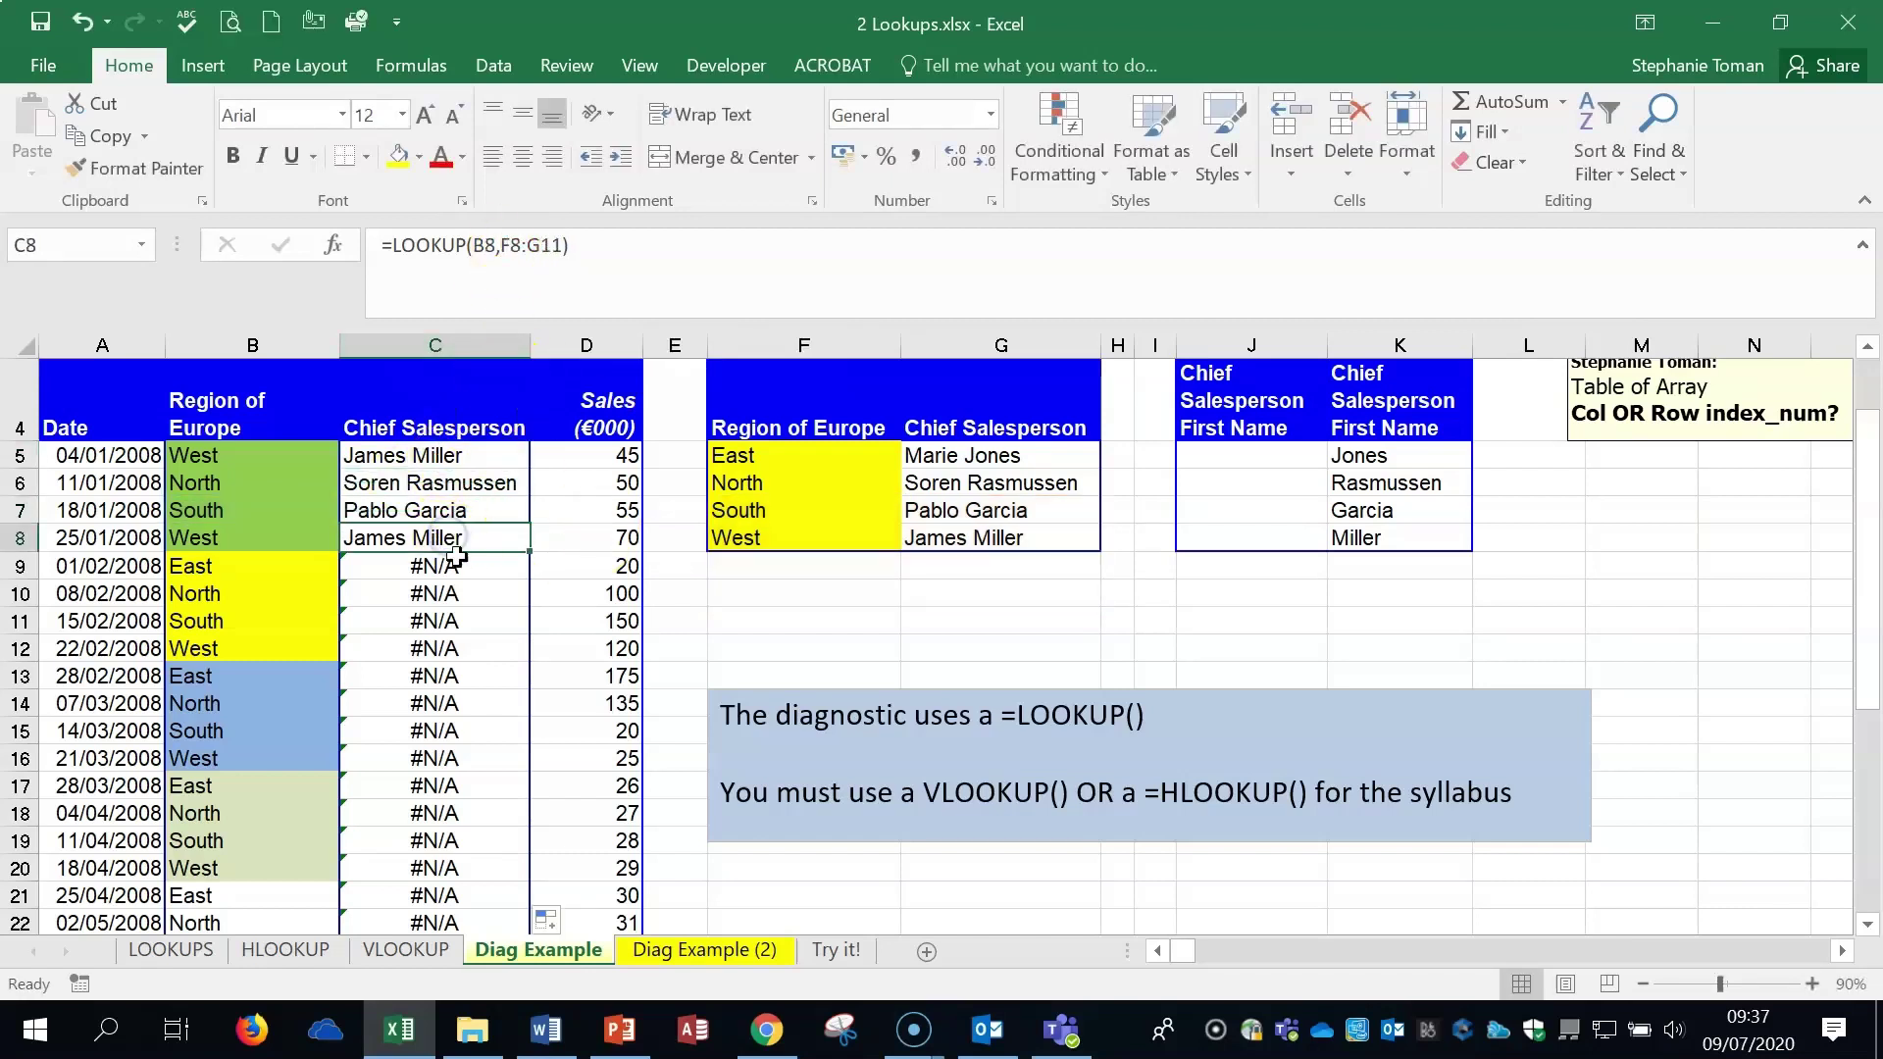
- Make the LOOKUP array in C5 absolute as $F$5:$G$8 and fill the formula down the Chief Salesperson column
click(447, 461)
drag(498, 245, 550, 244)
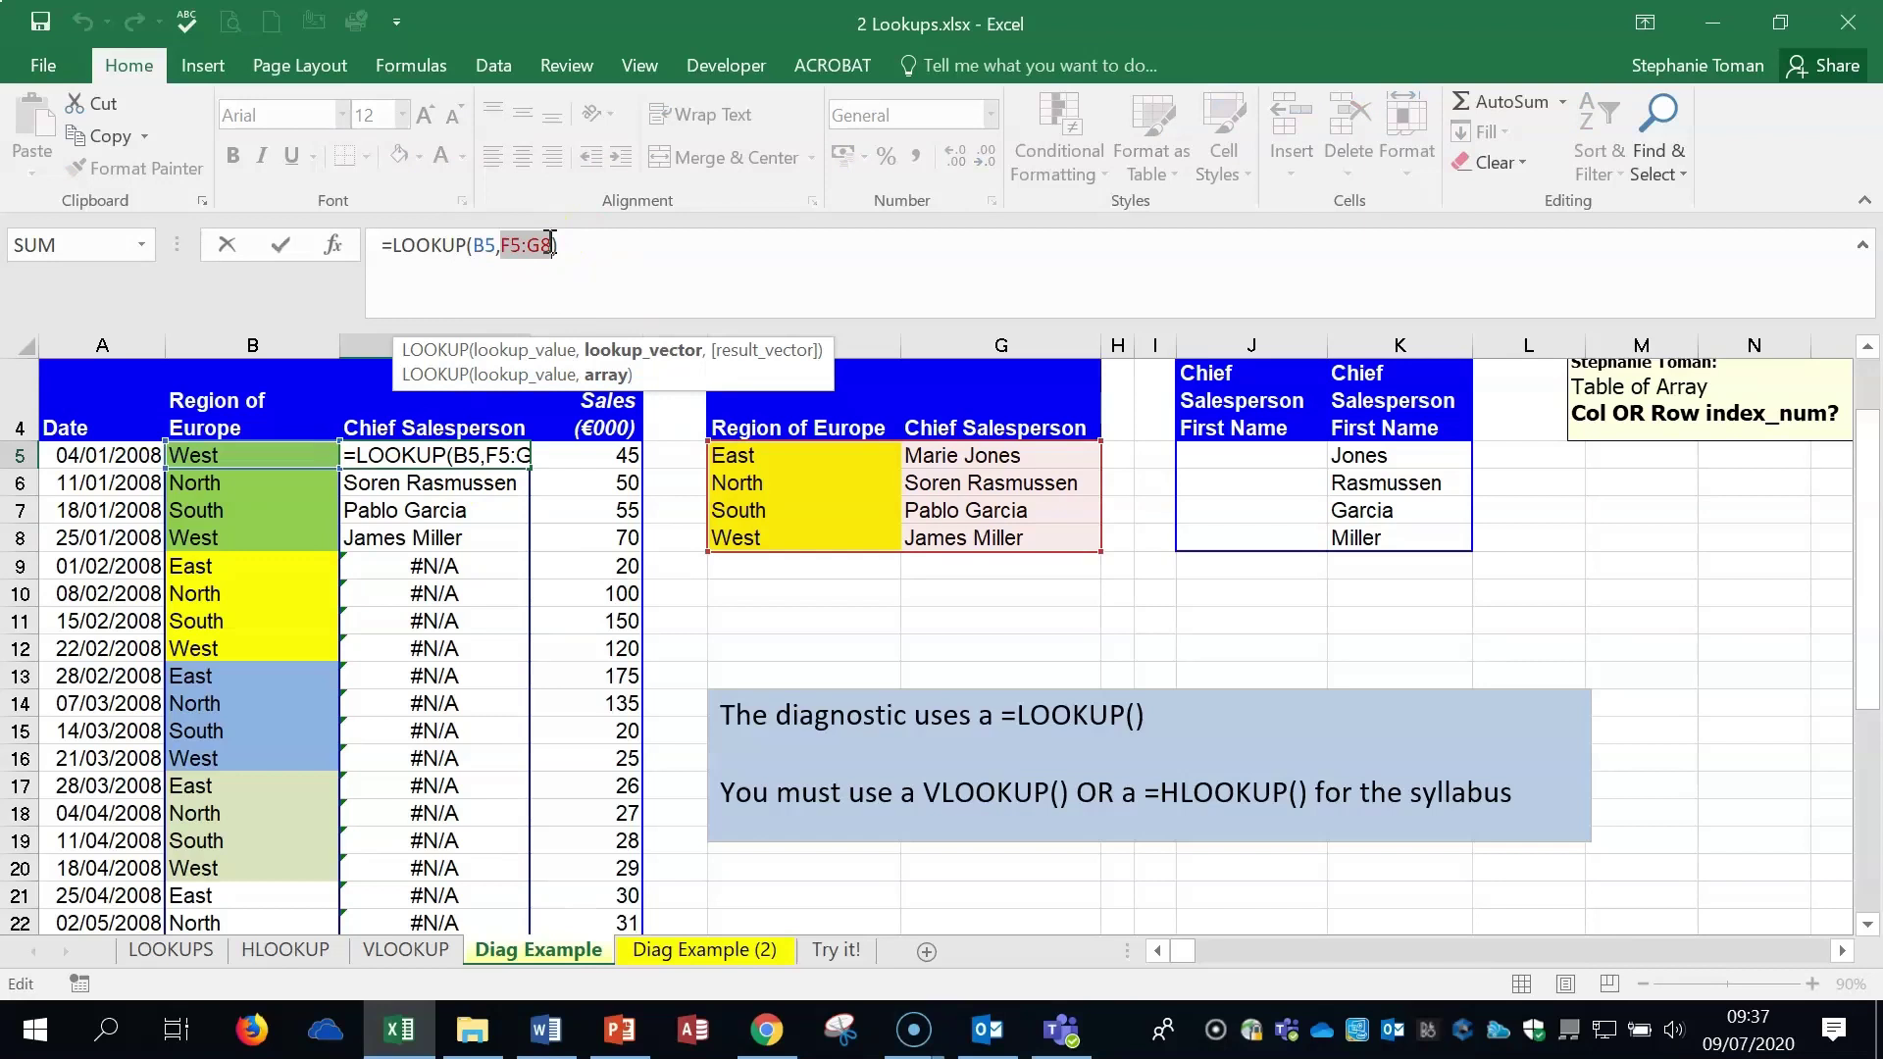
key(F4)
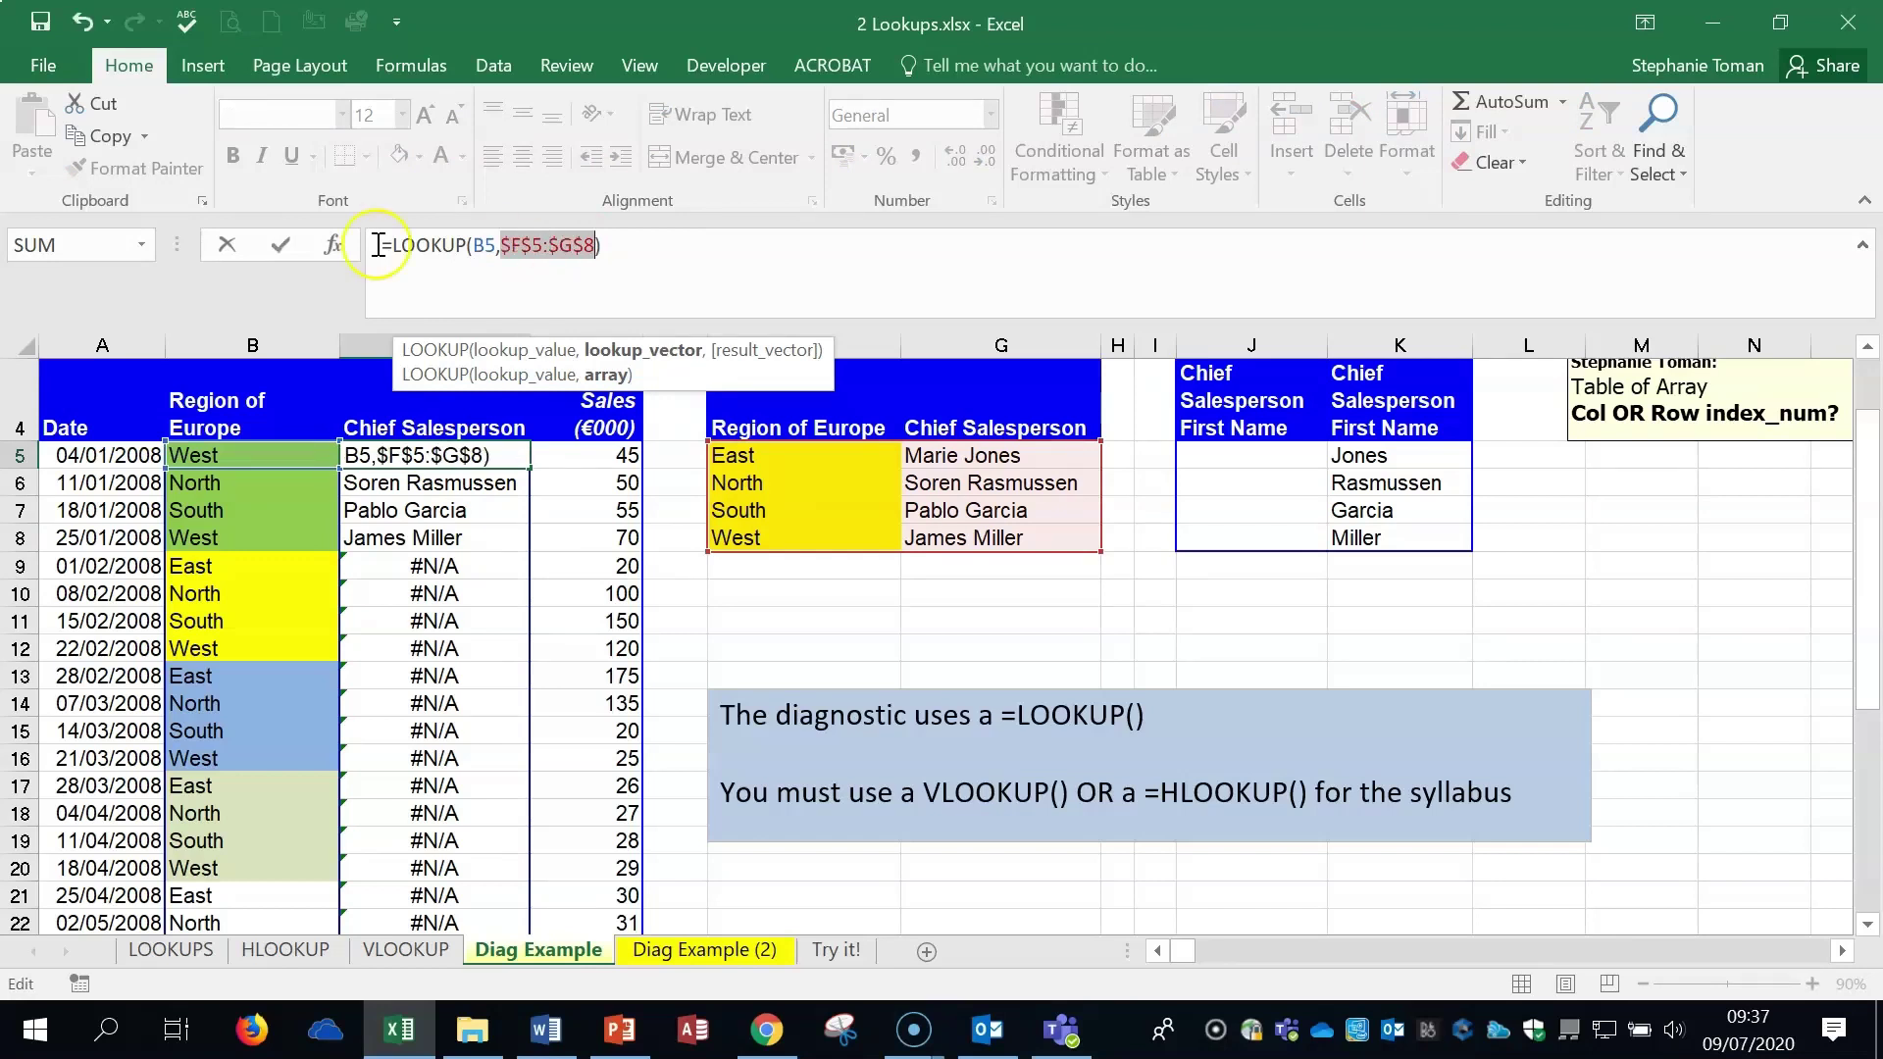
click(281, 247)
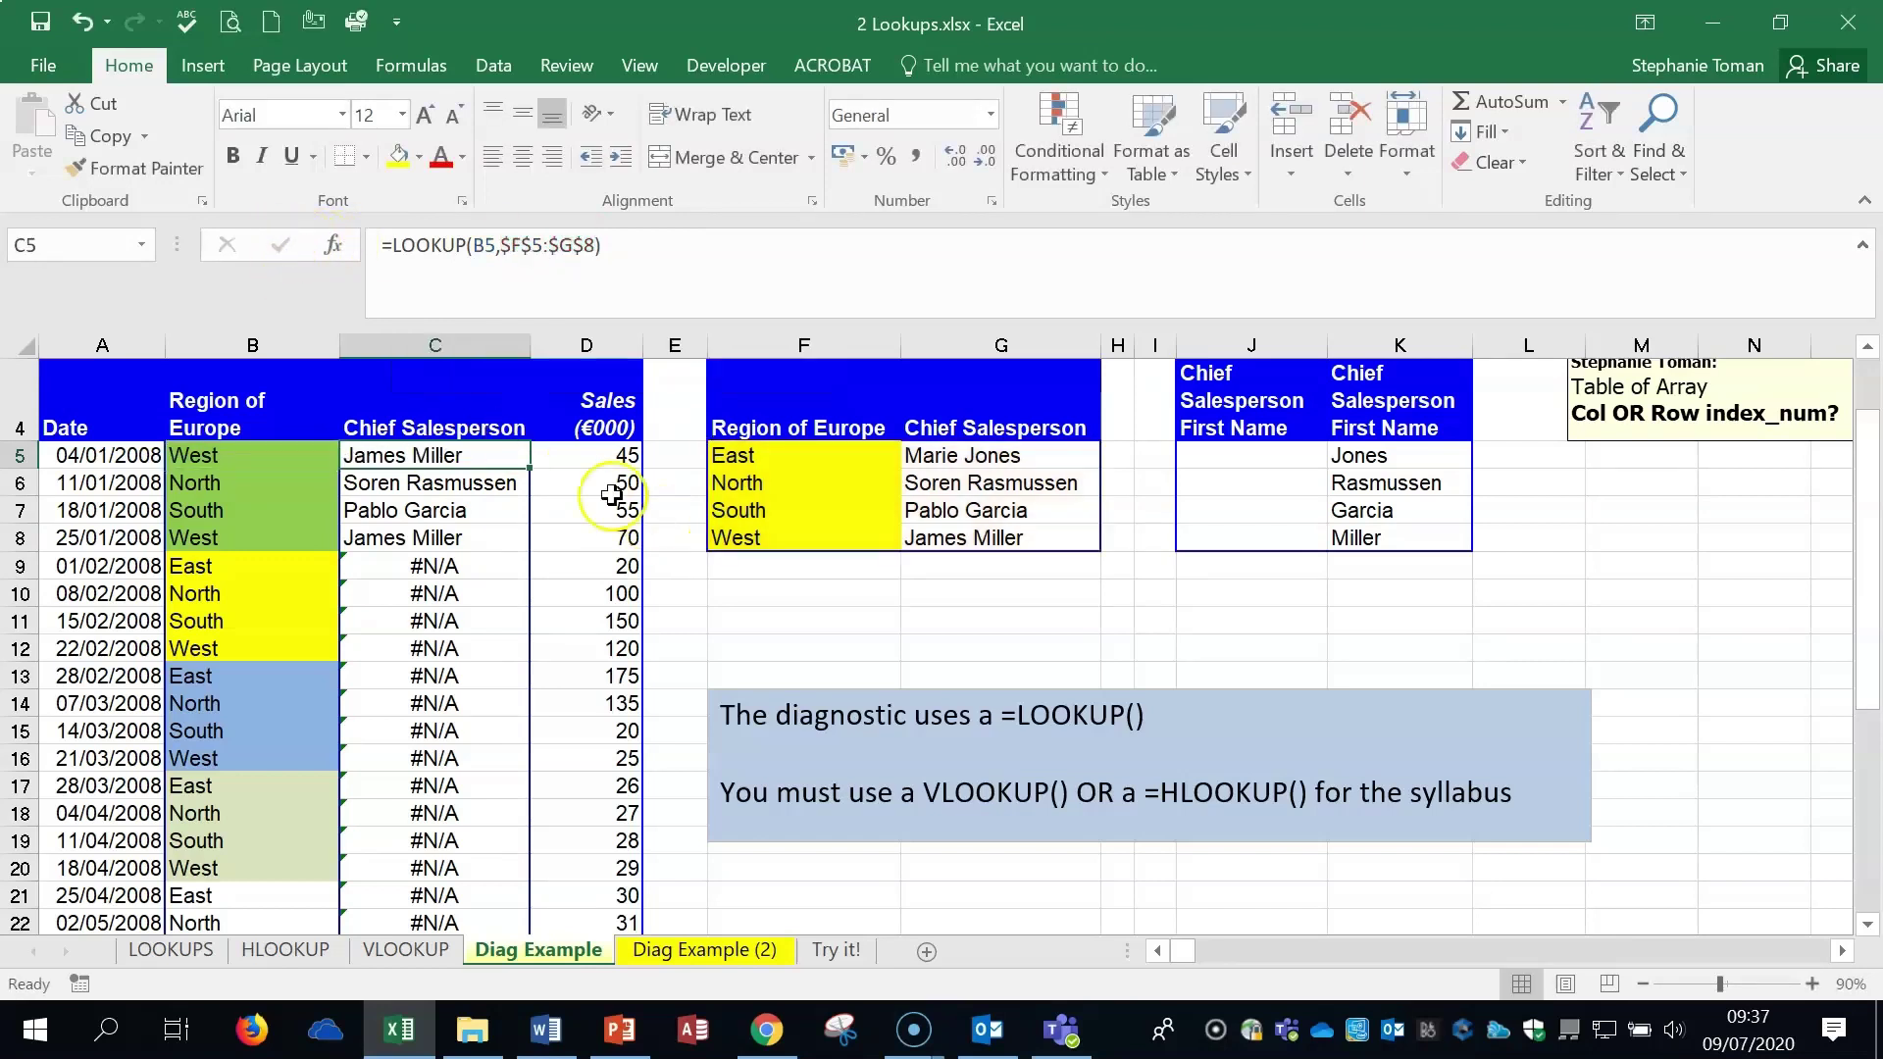
double_click(528, 468)
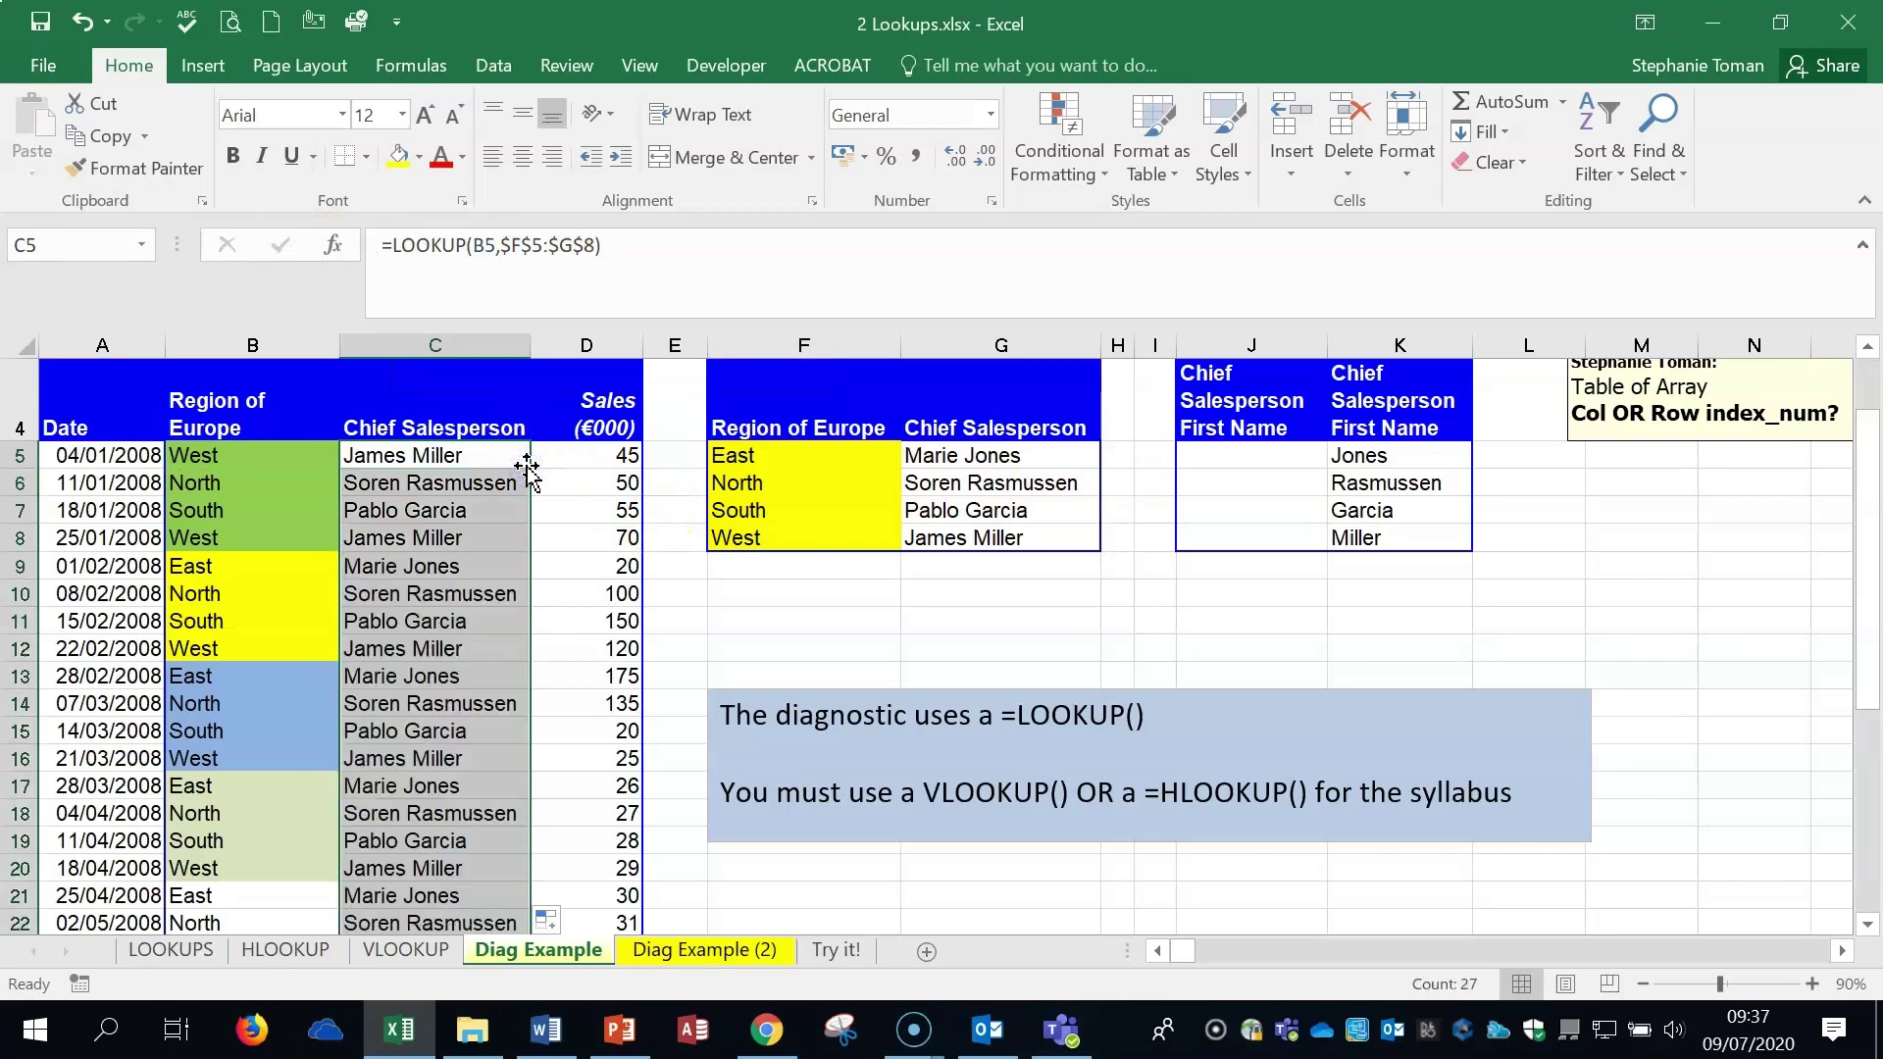
- Check the array reference in the copied LOOKUP formulas in C8, C10 and at the end of the Chief Salesperson column
double_click(496, 539)
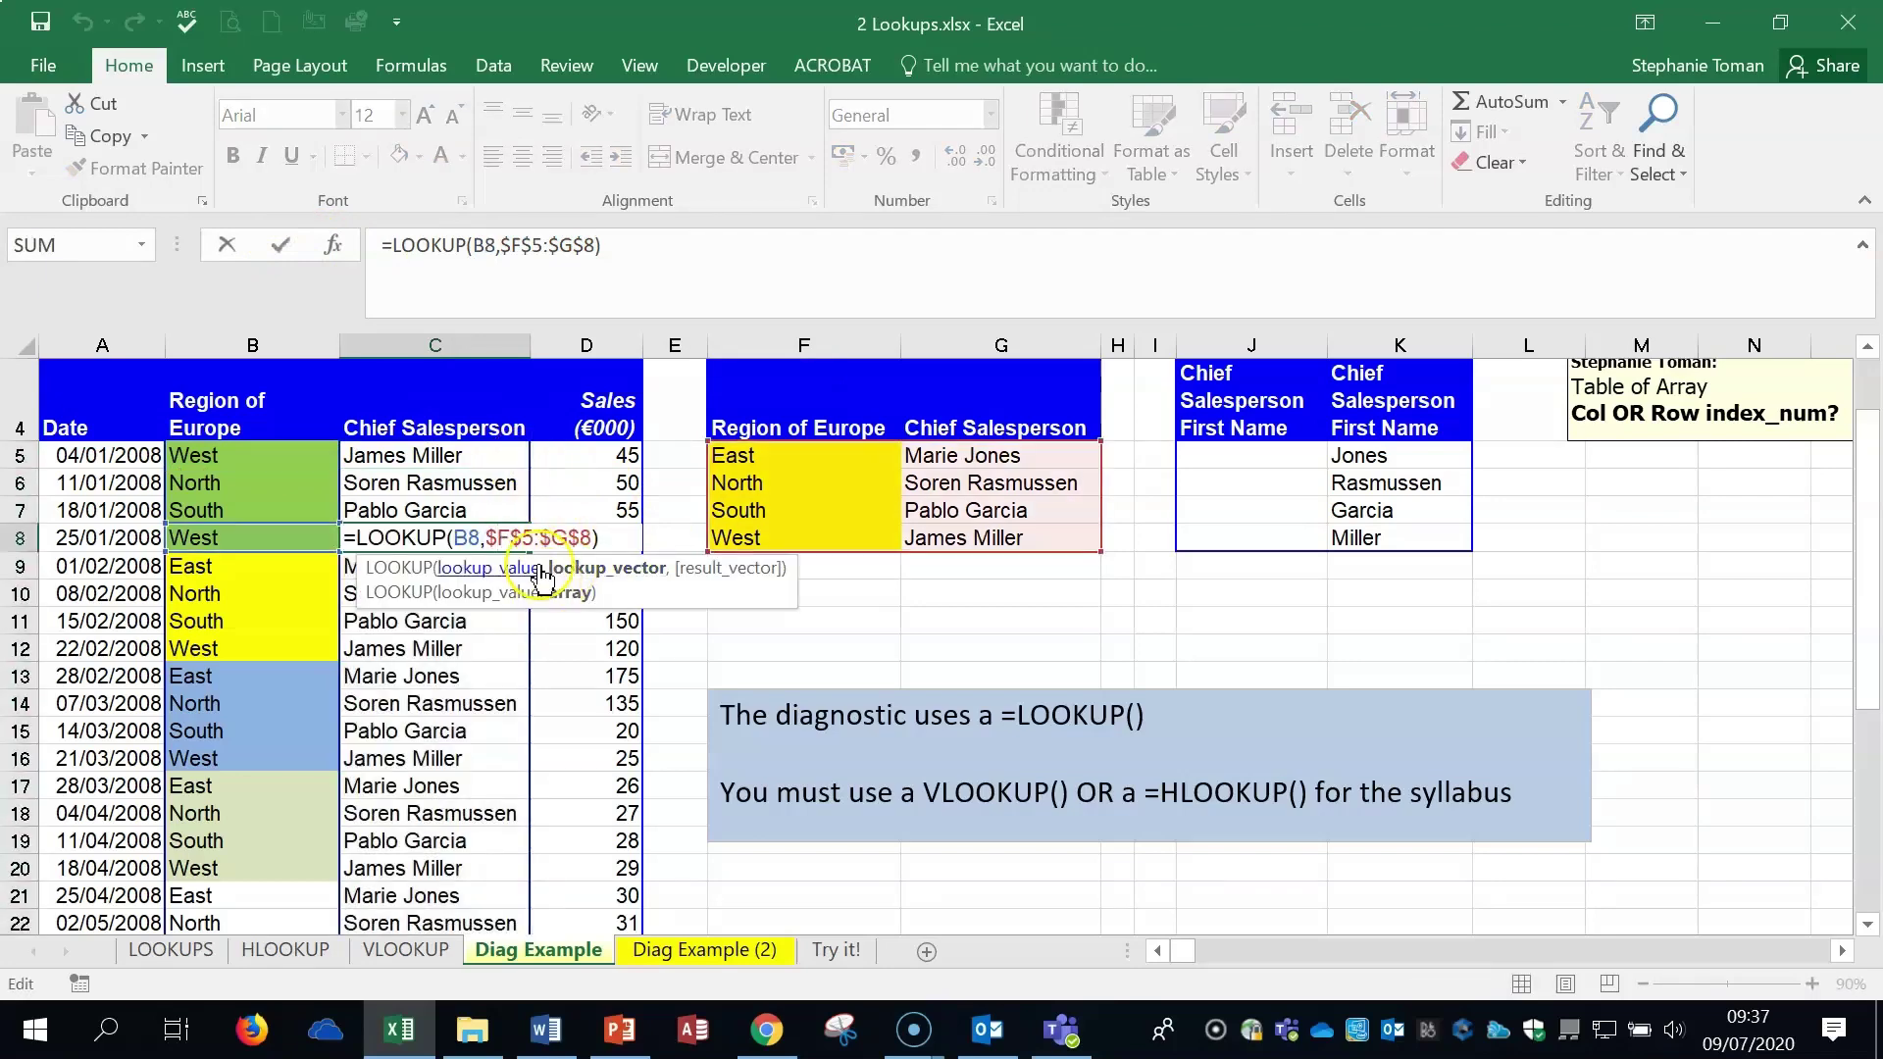
click(431, 679)
scroll(480, 692, down, 6)
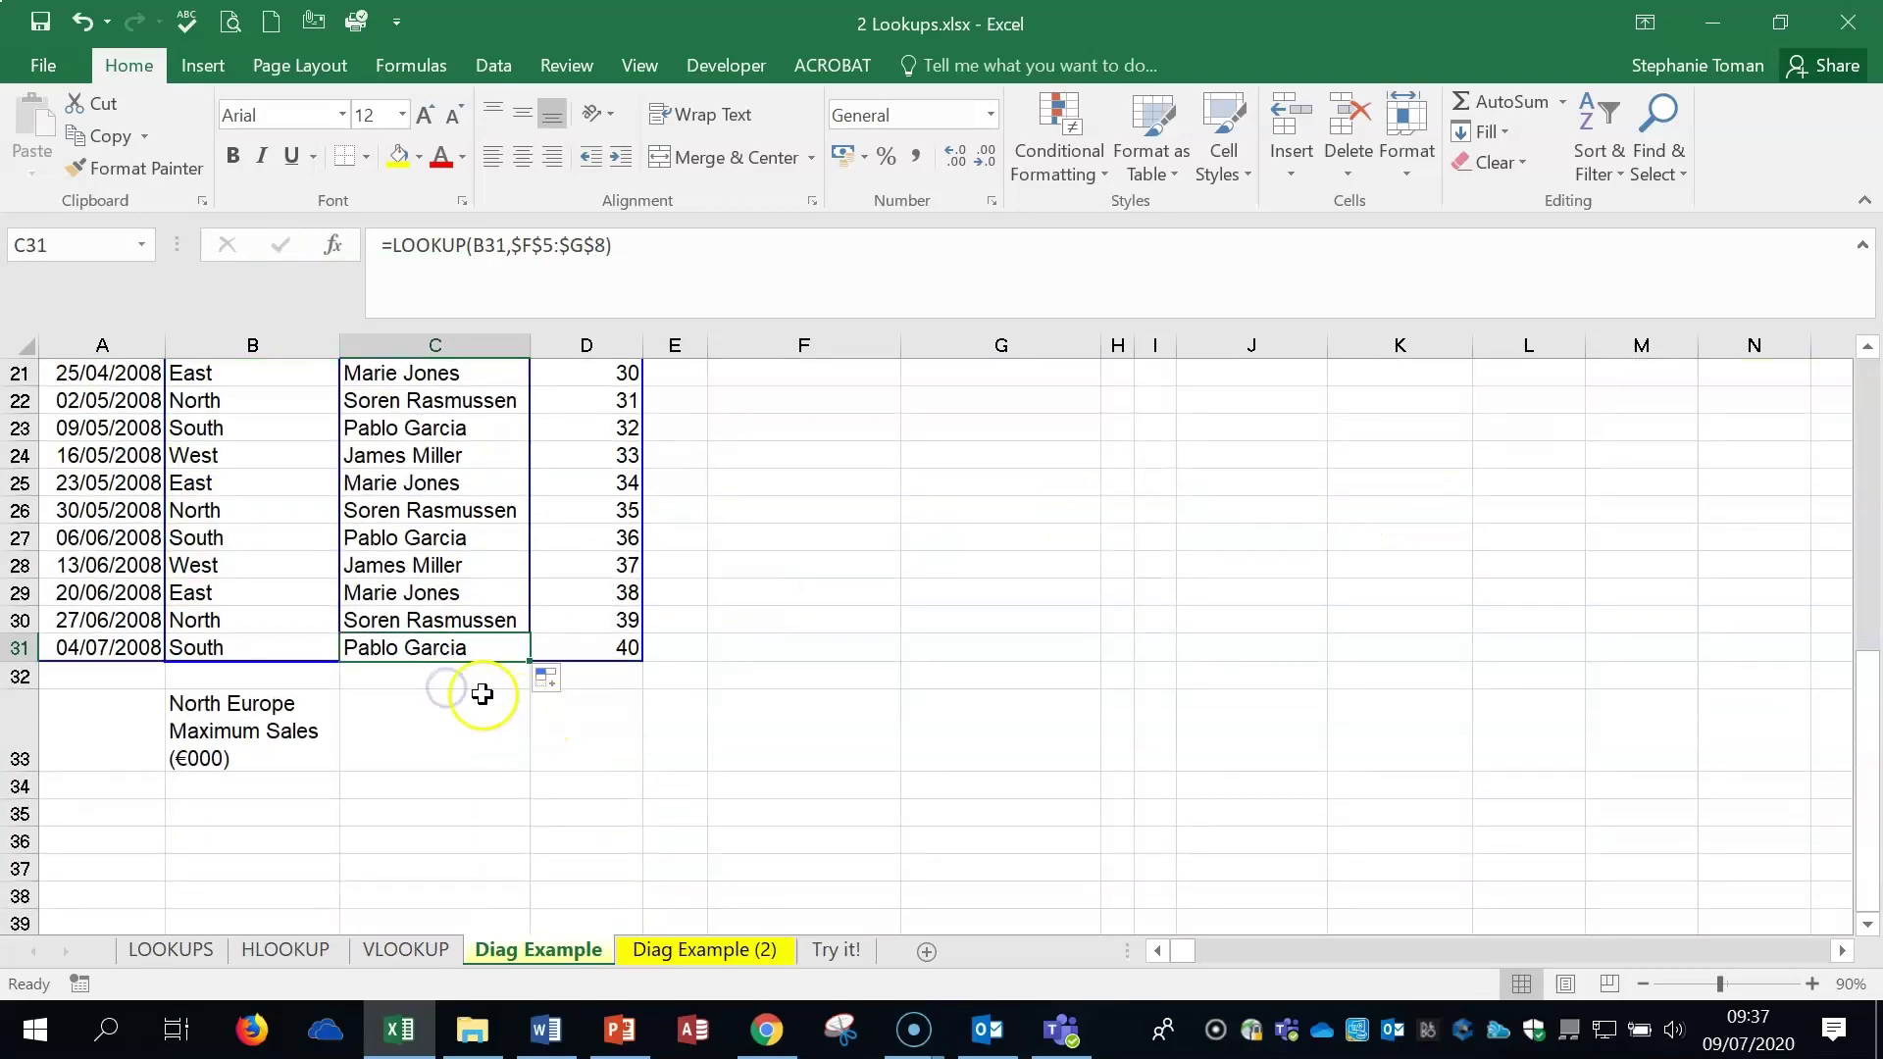
click(413, 589)
scroll(413, 581, up, 7)
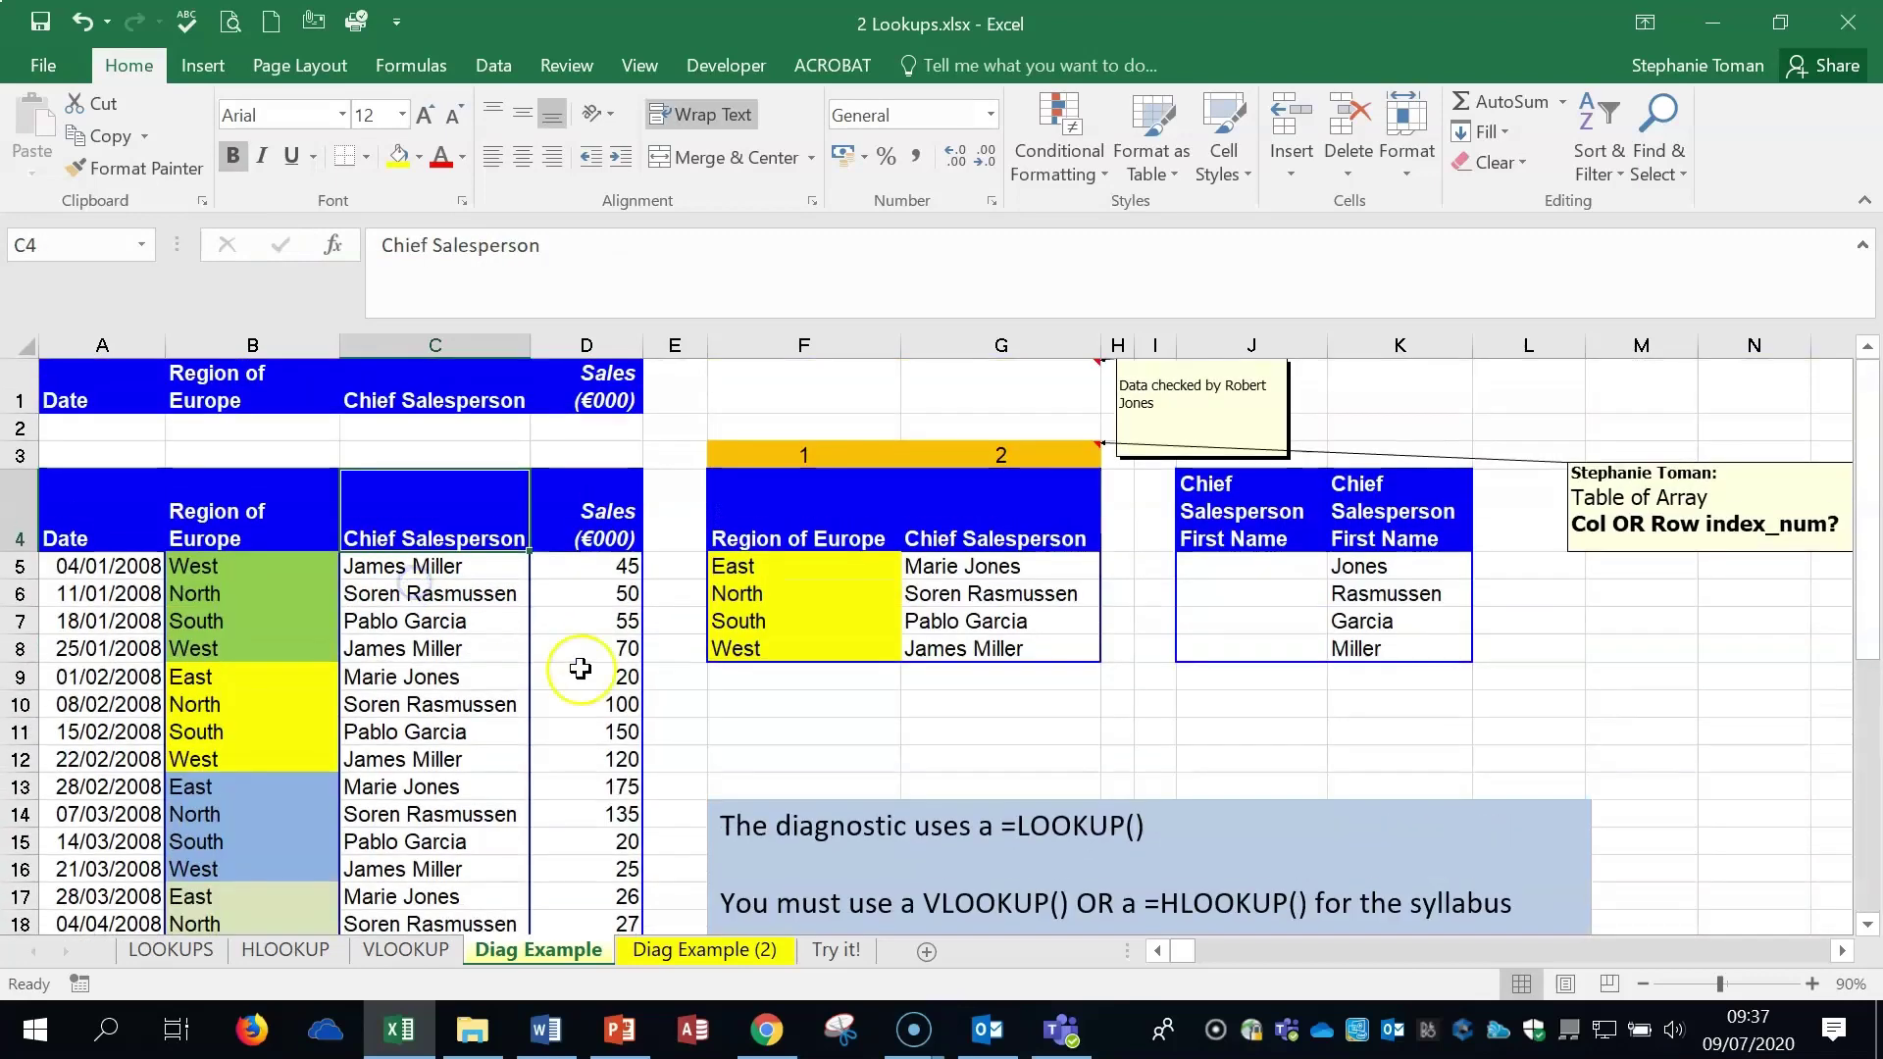
click(499, 705)
double_click(499, 704)
key(Escape)
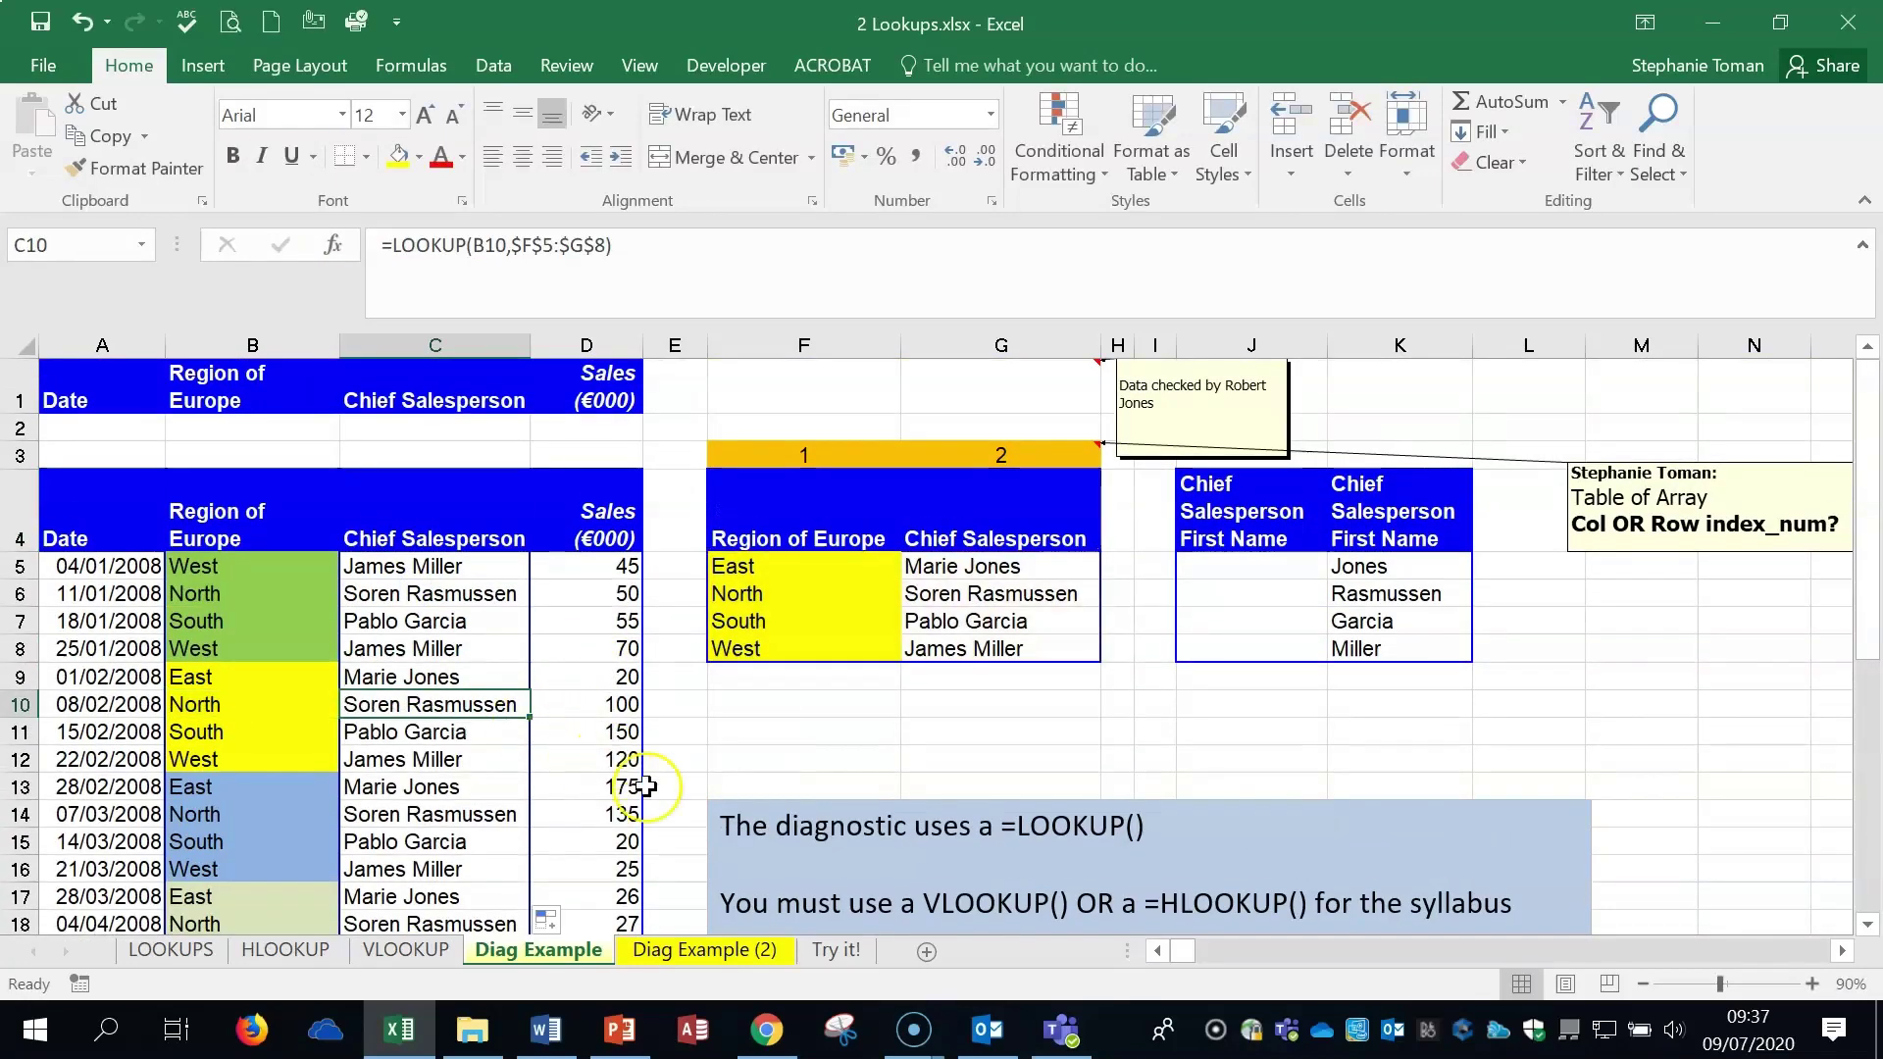
- Try converting the C10 formula to VLOOKUP with column index 2 and review its function arguments
click(393, 244)
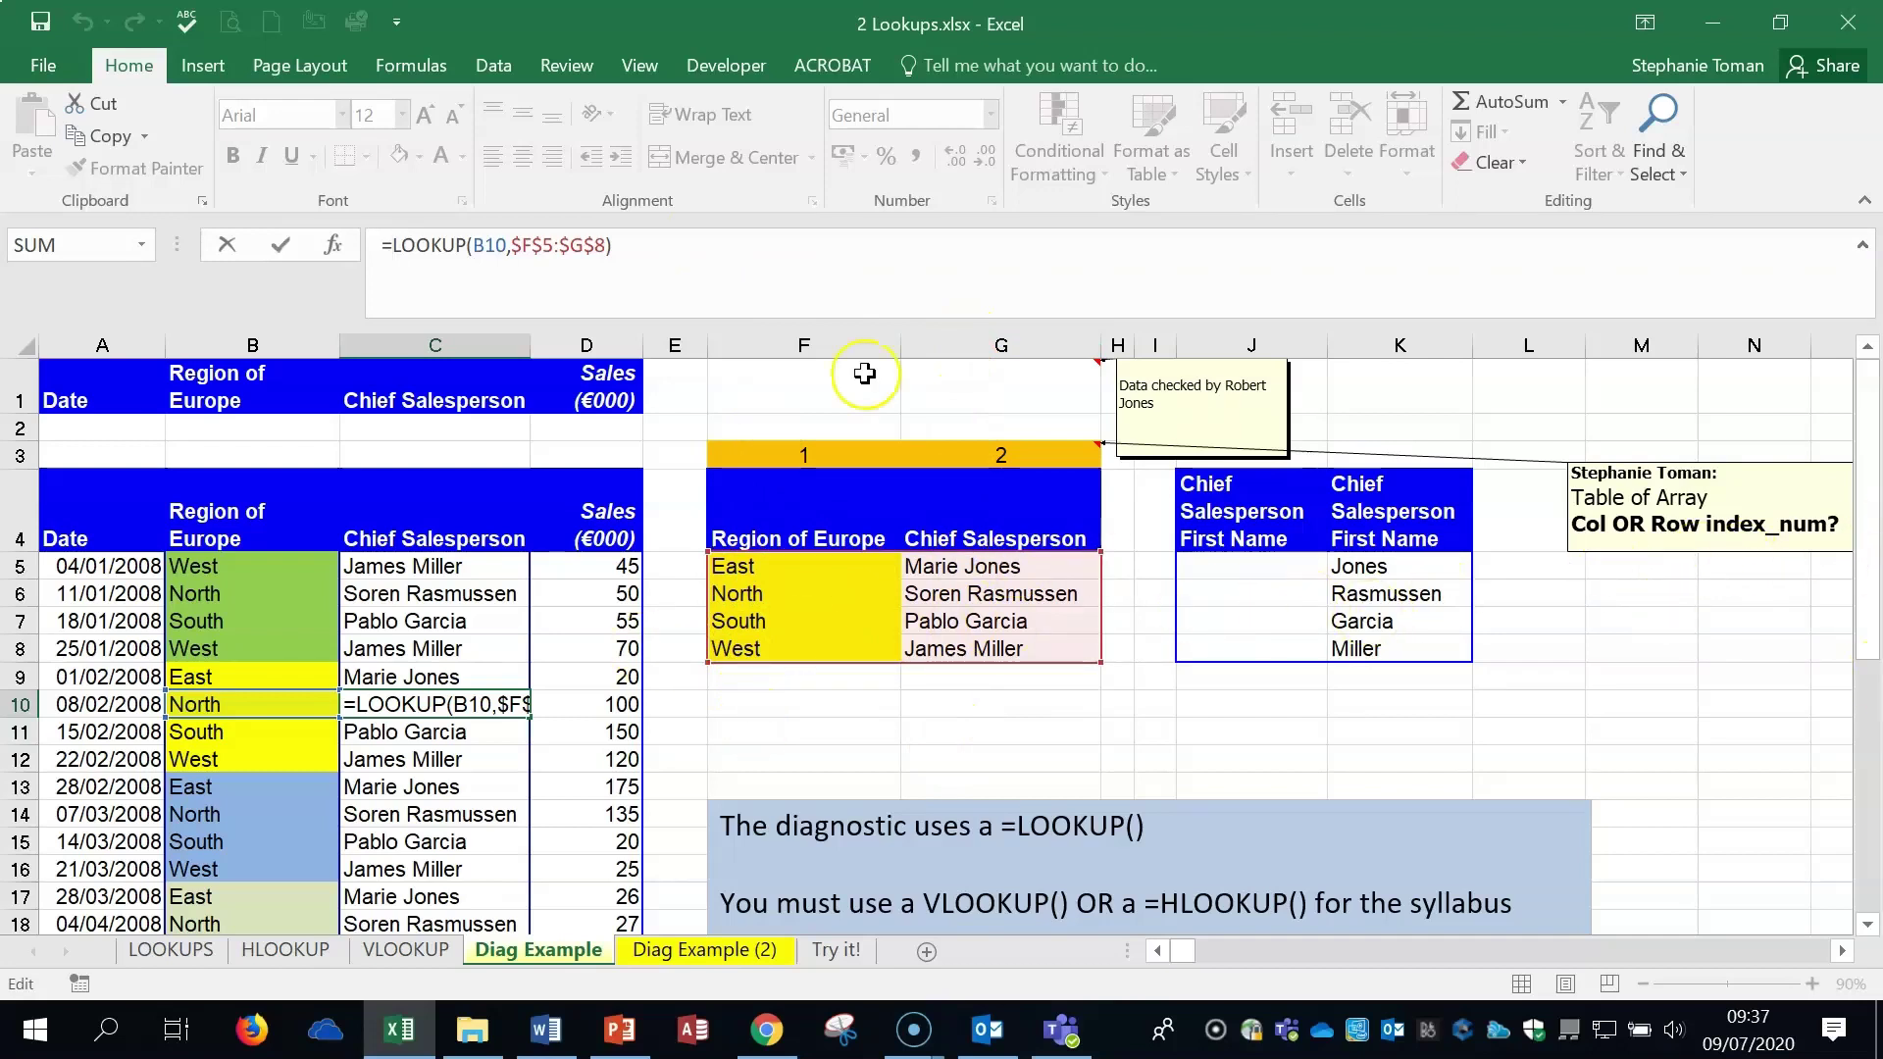
text(V)
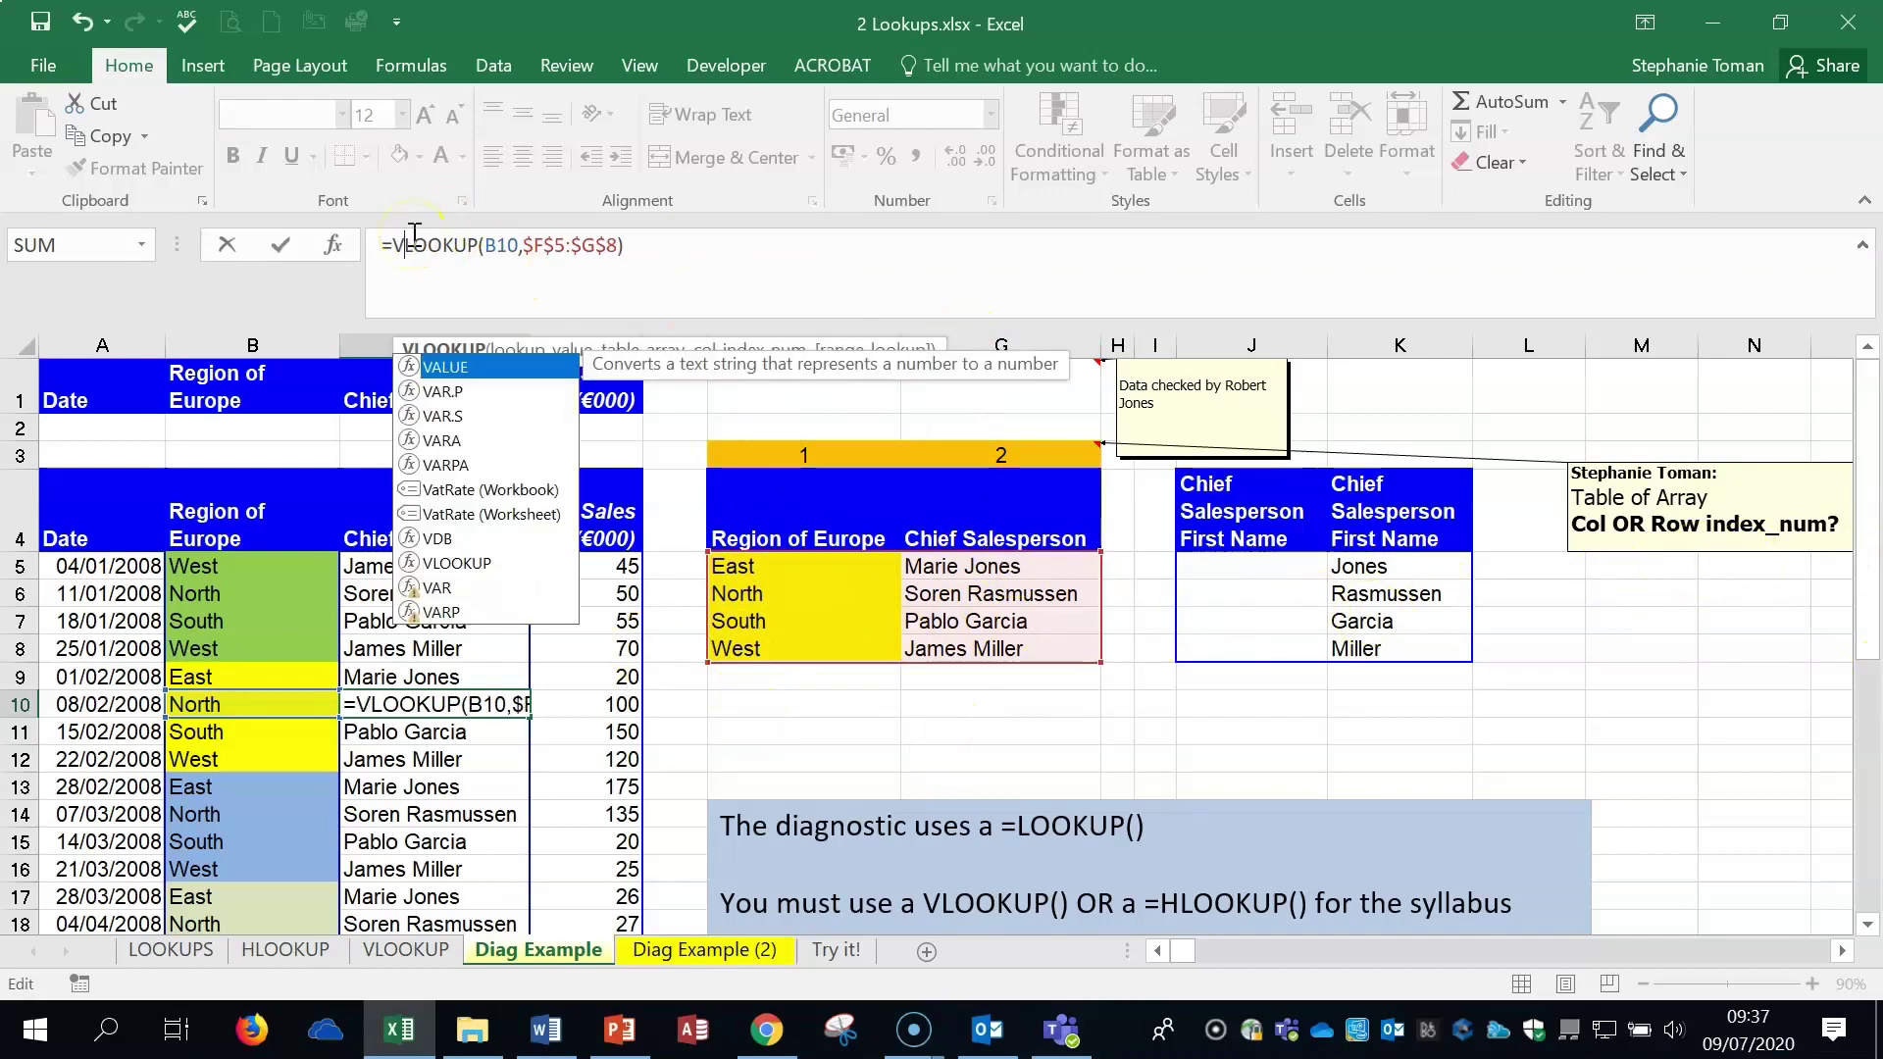
click(618, 244)
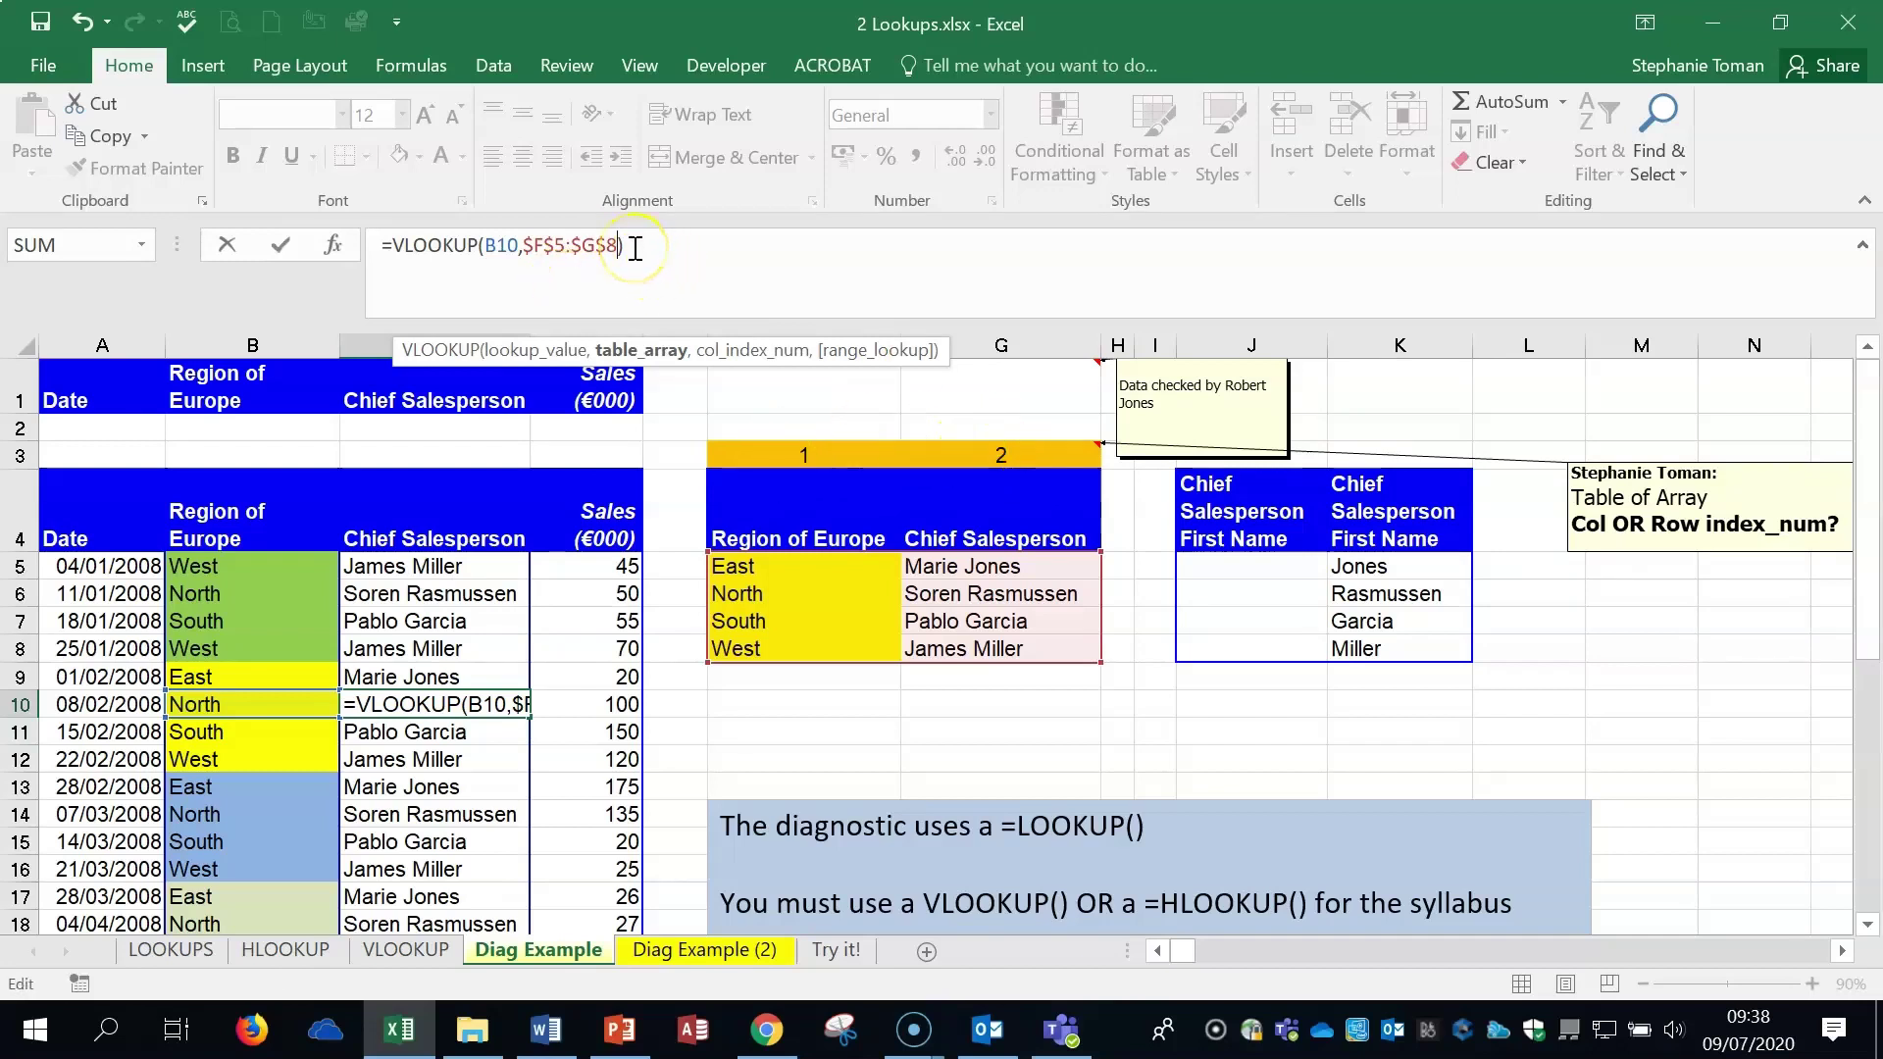
text(,2)
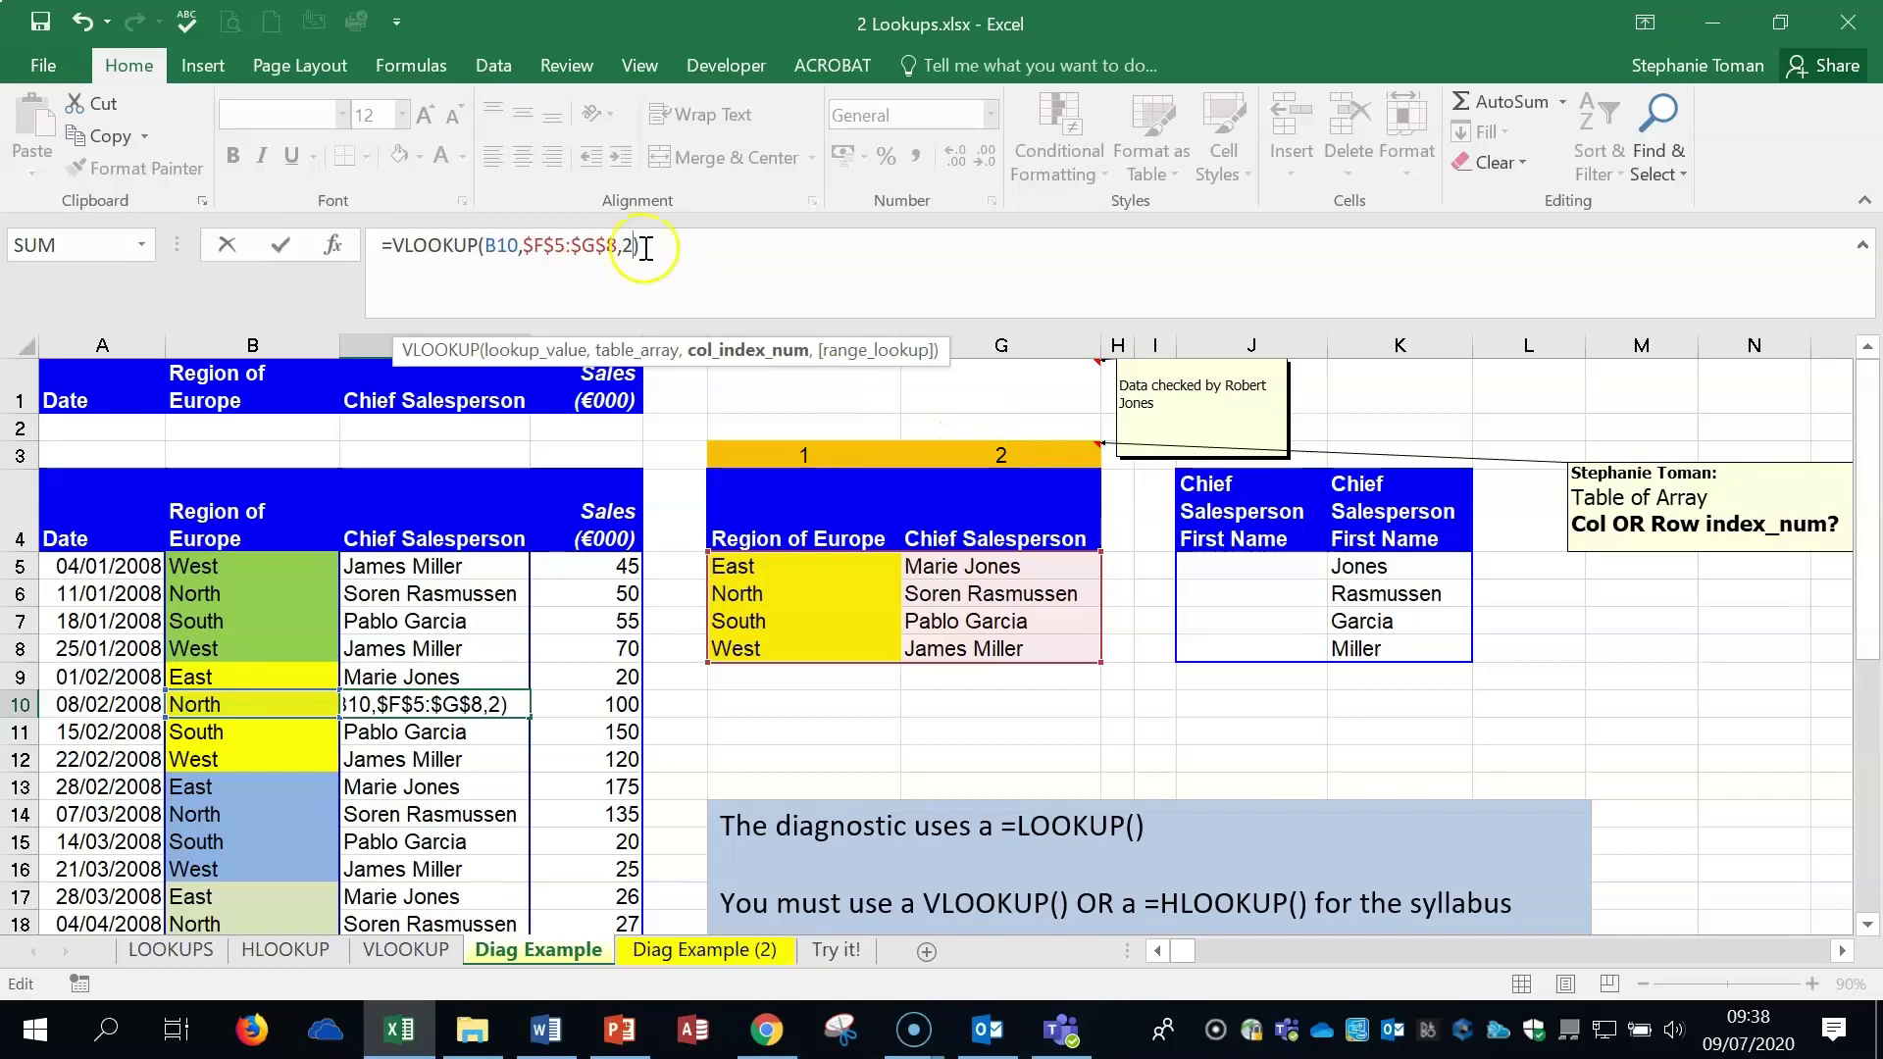
click(334, 245)
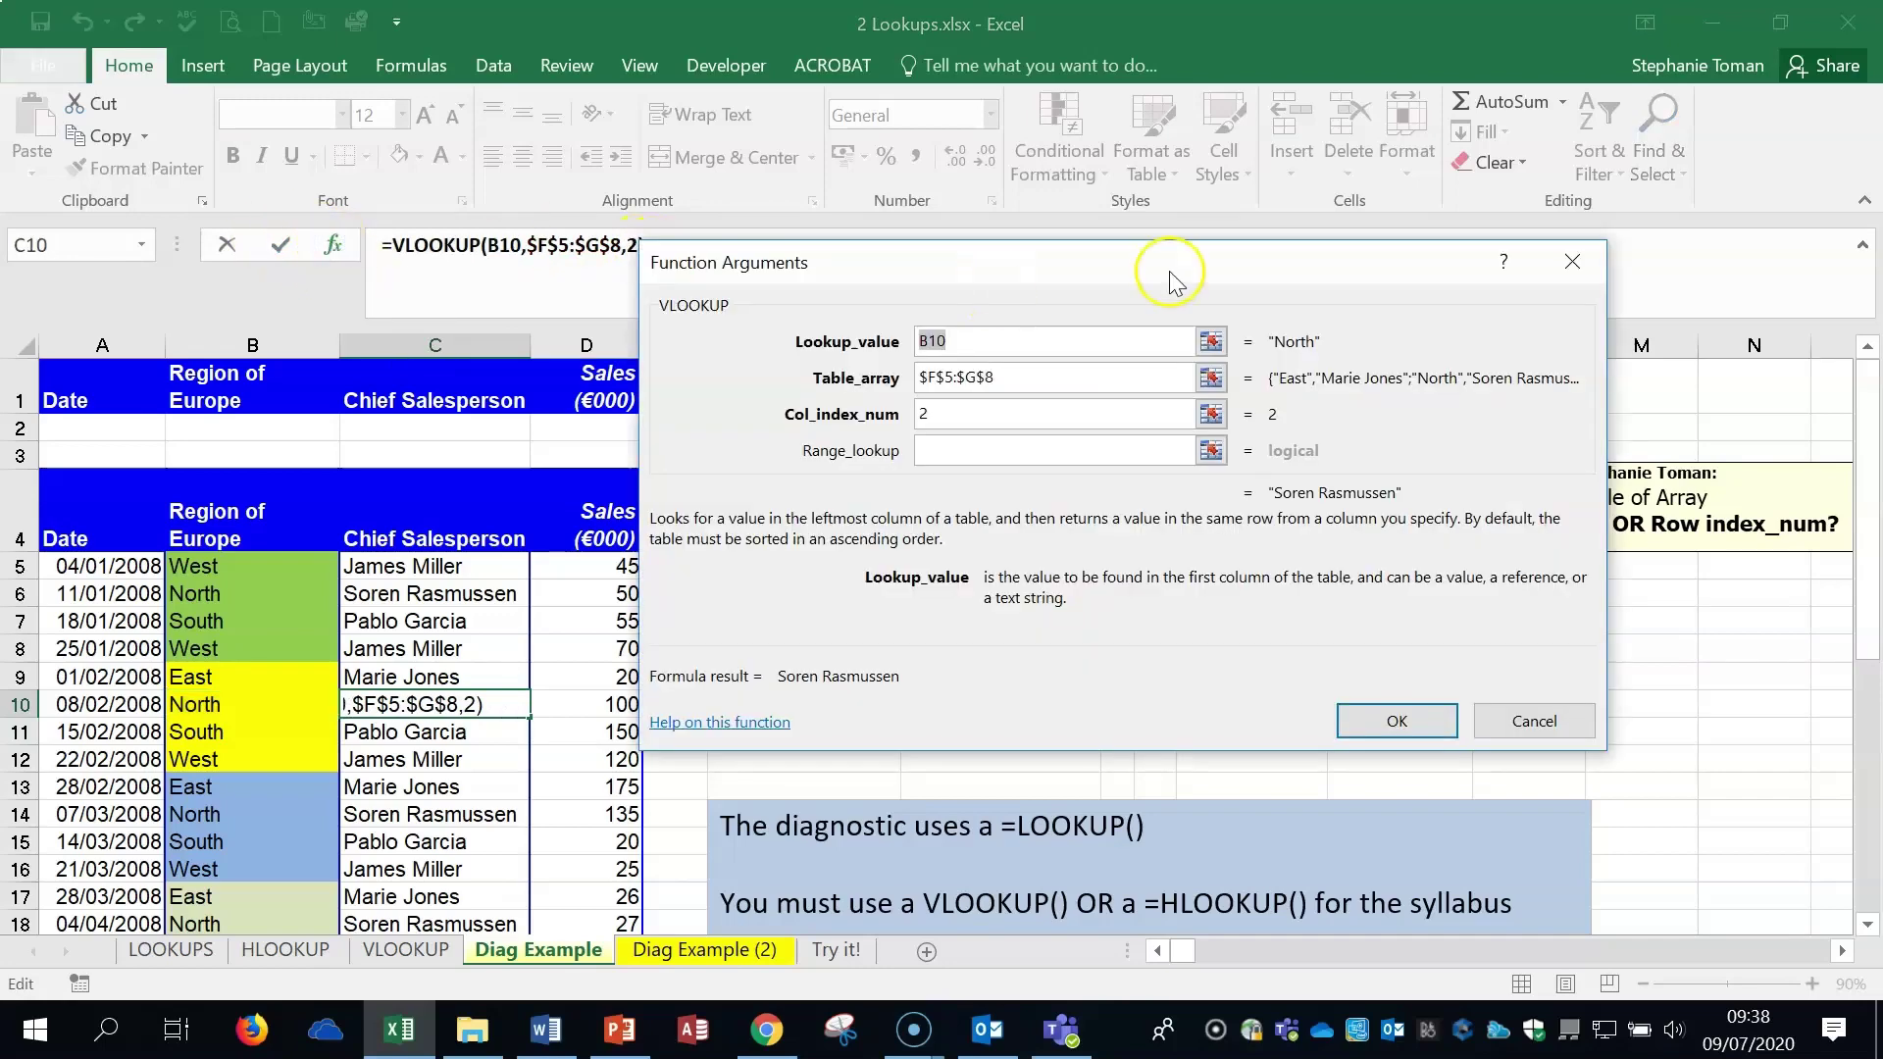
drag(1212, 257, 1427, 252)
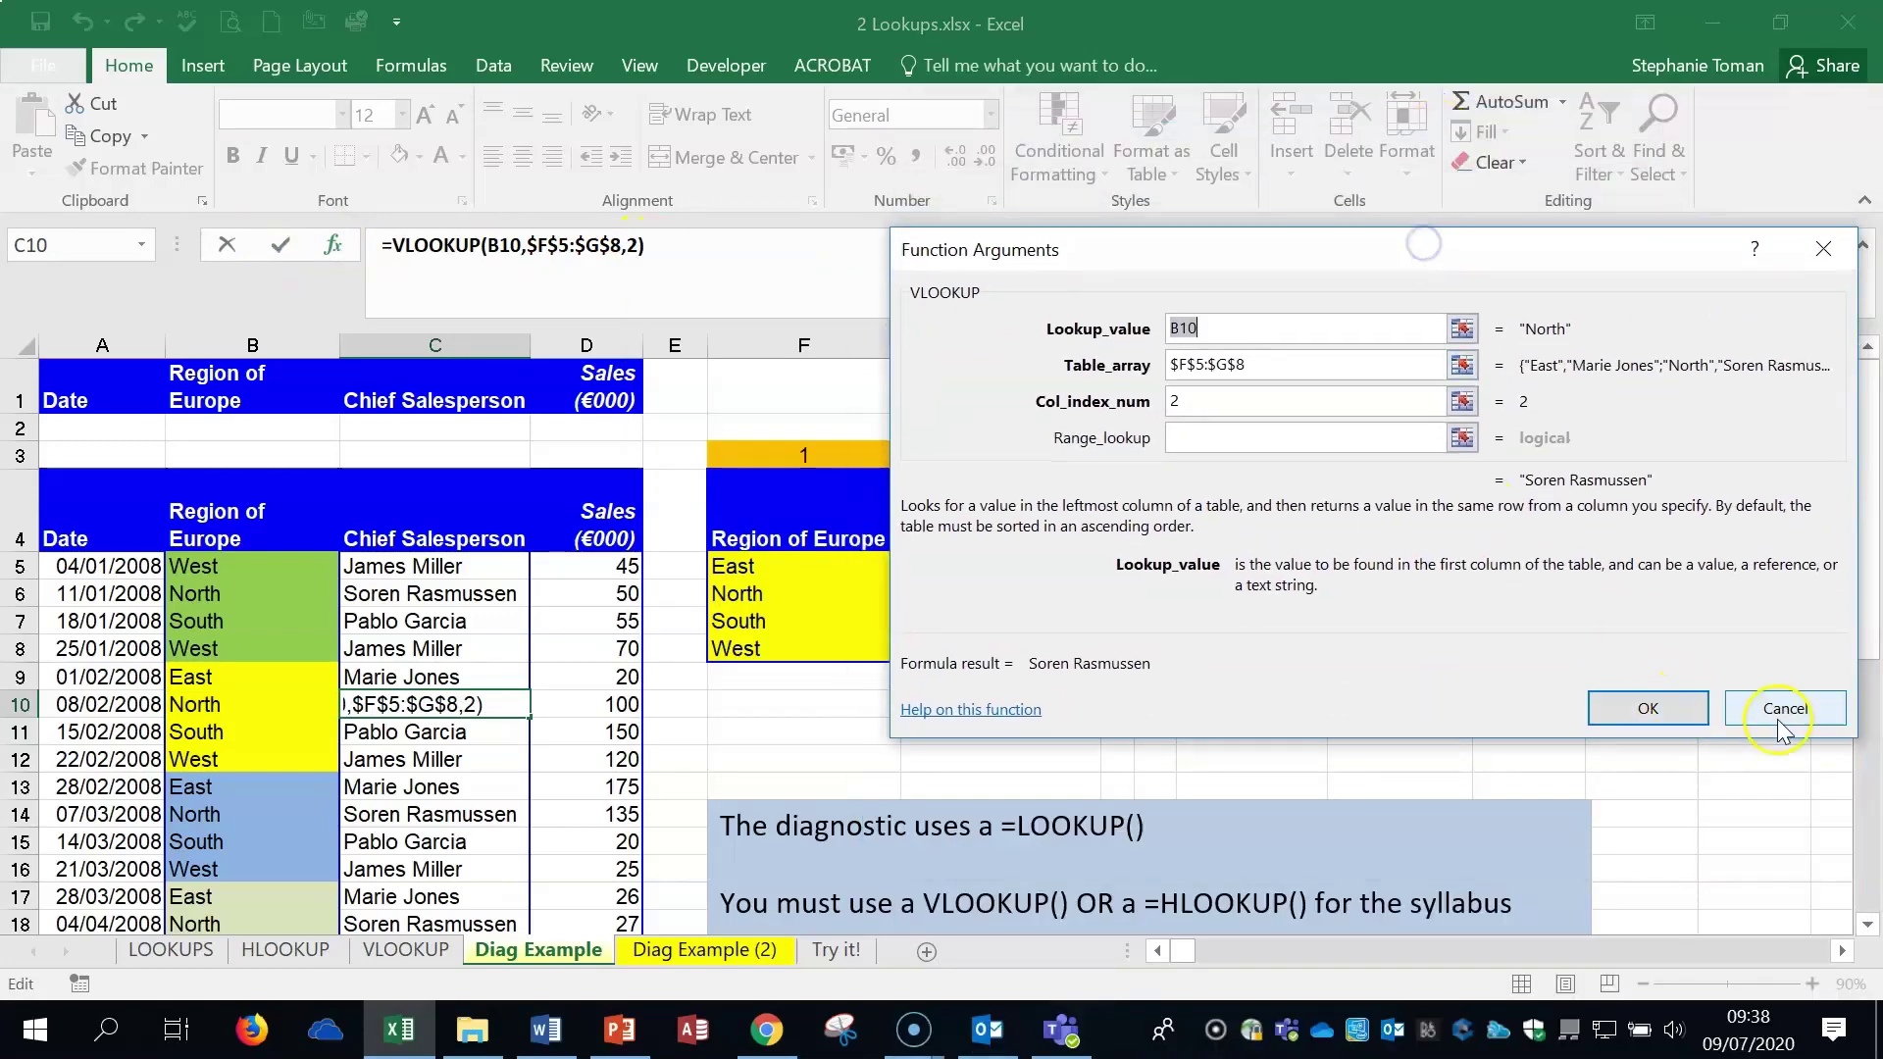
click(1785, 707)
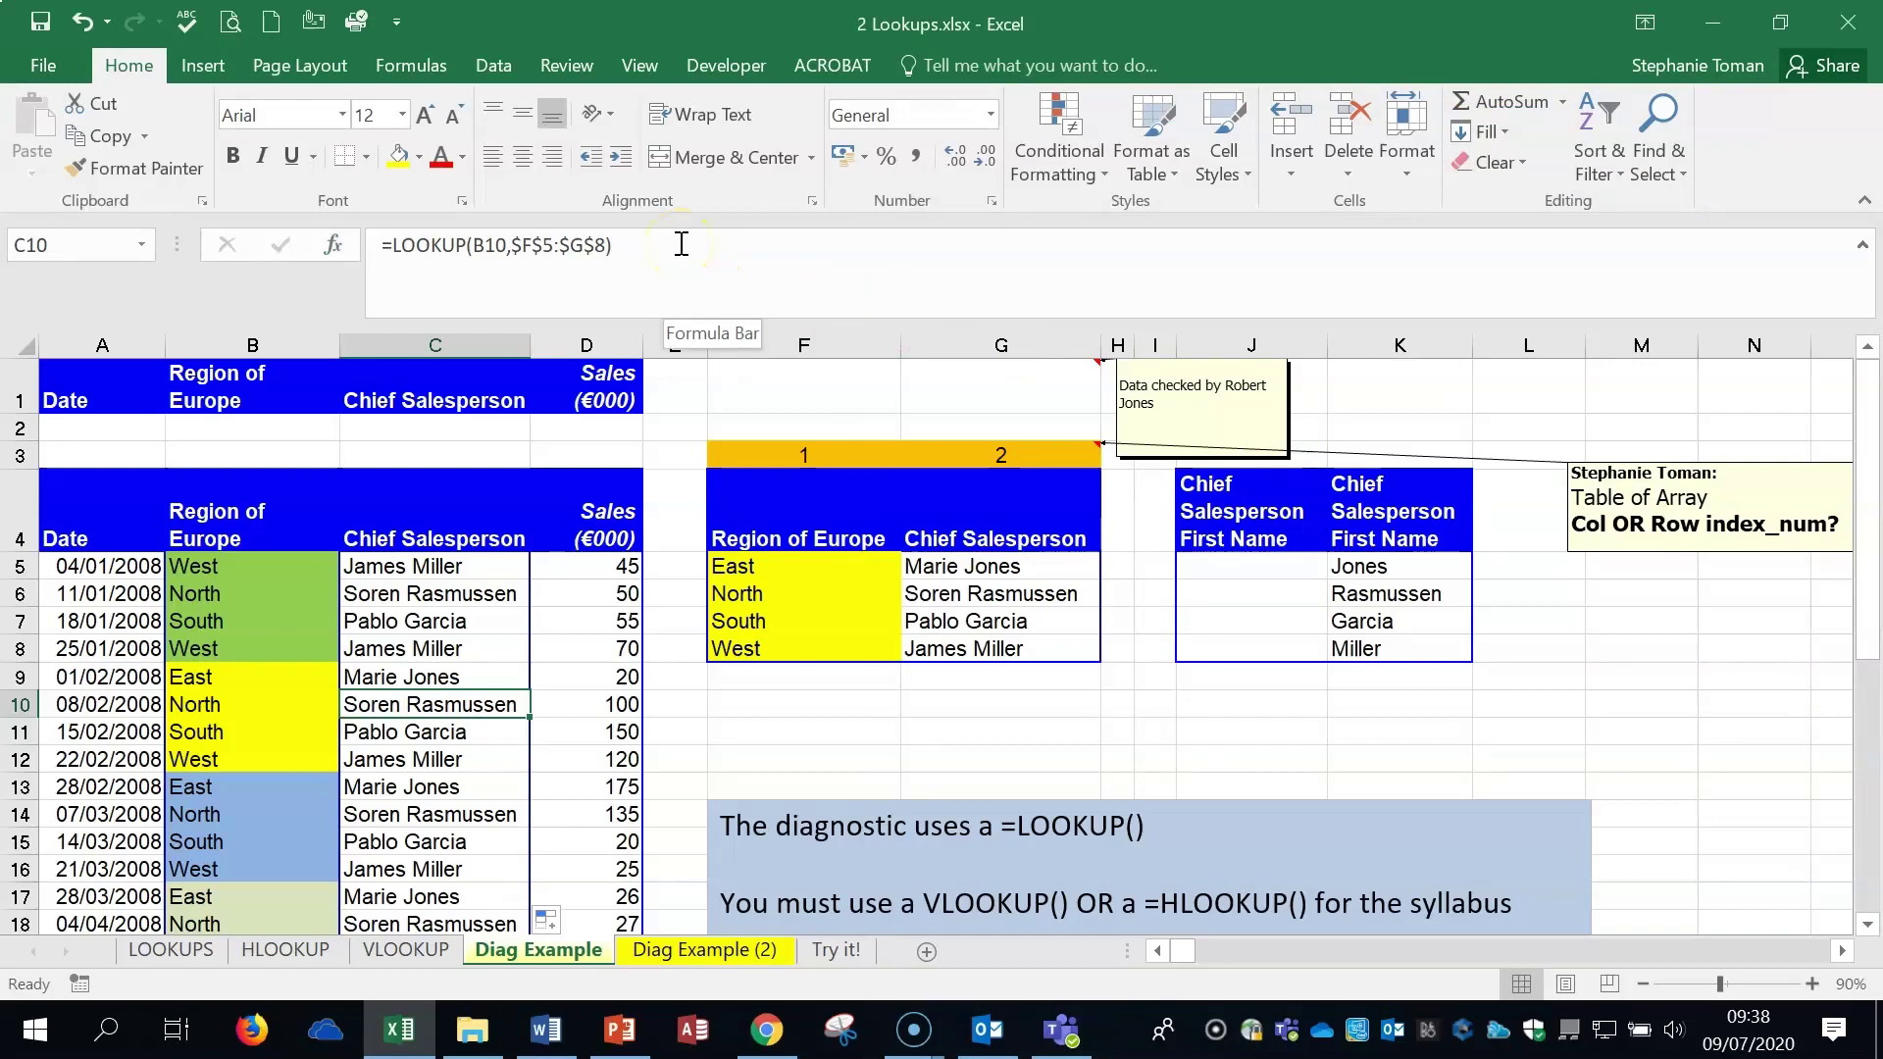
click(491, 567)
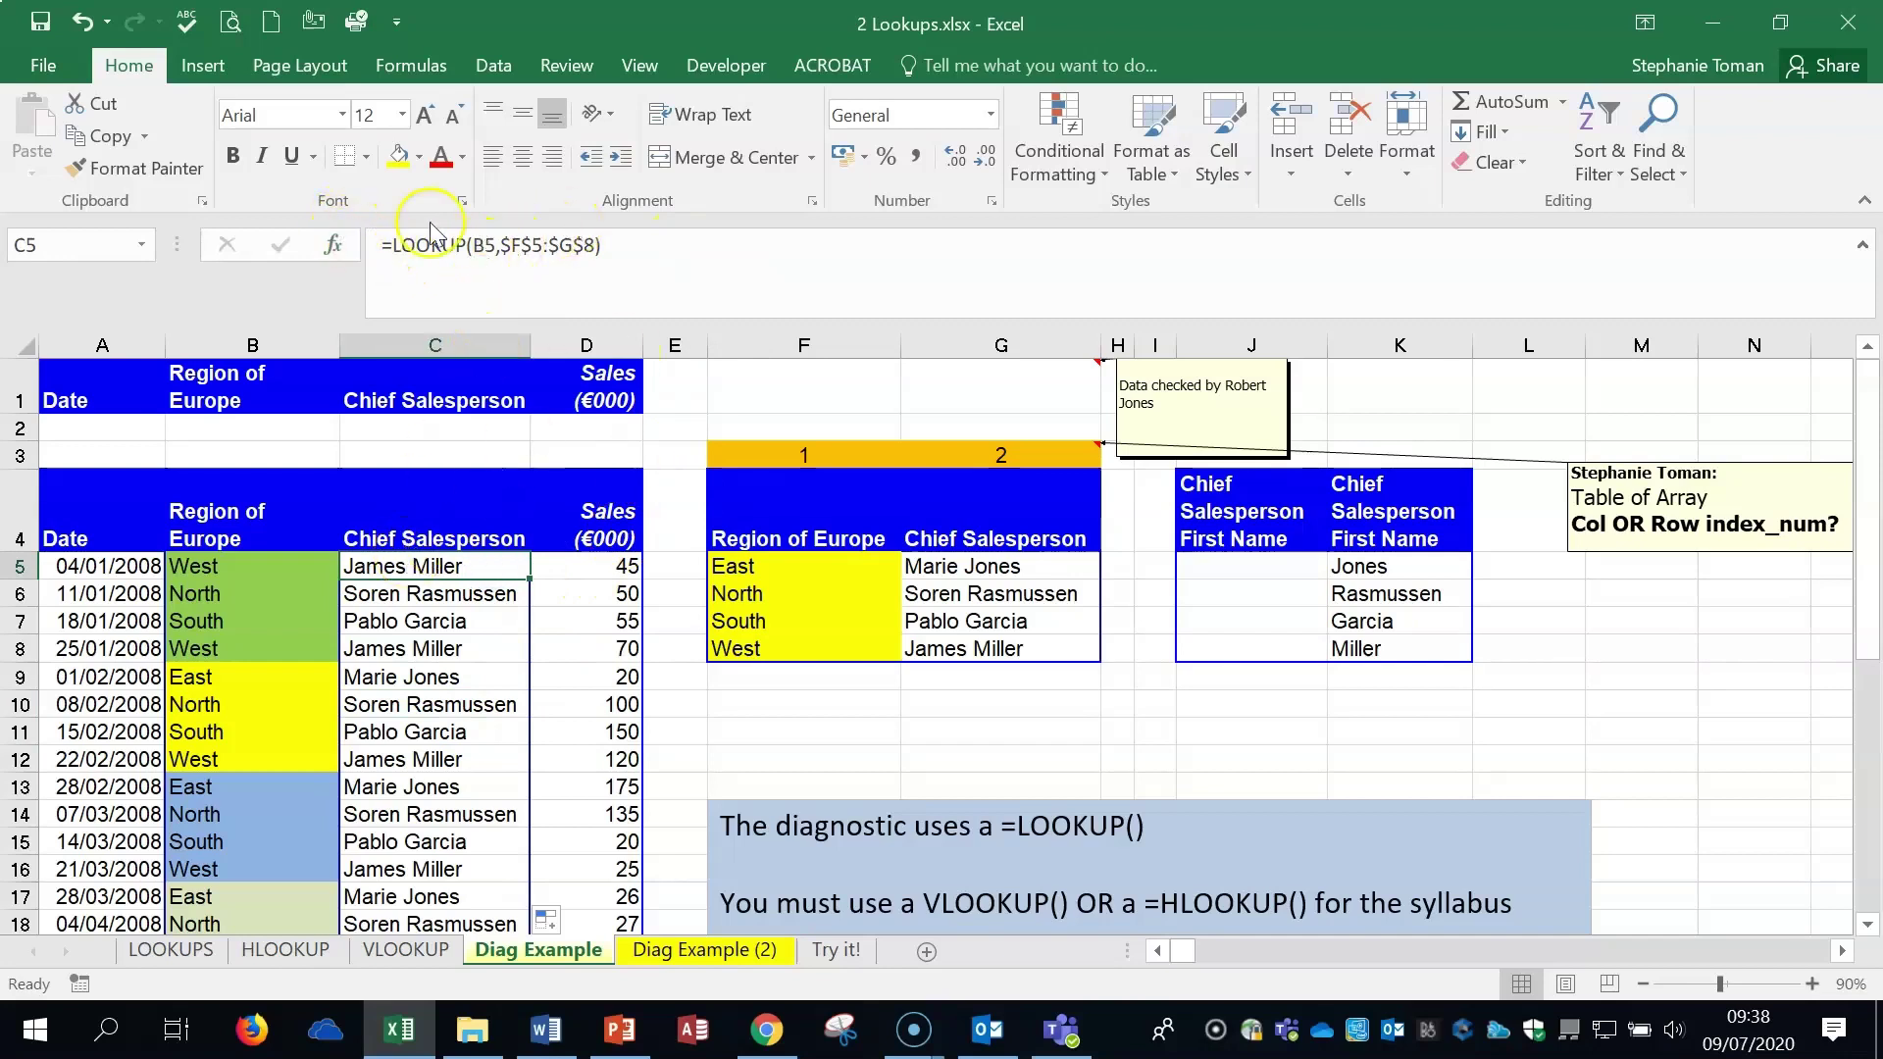
click(324, 245)
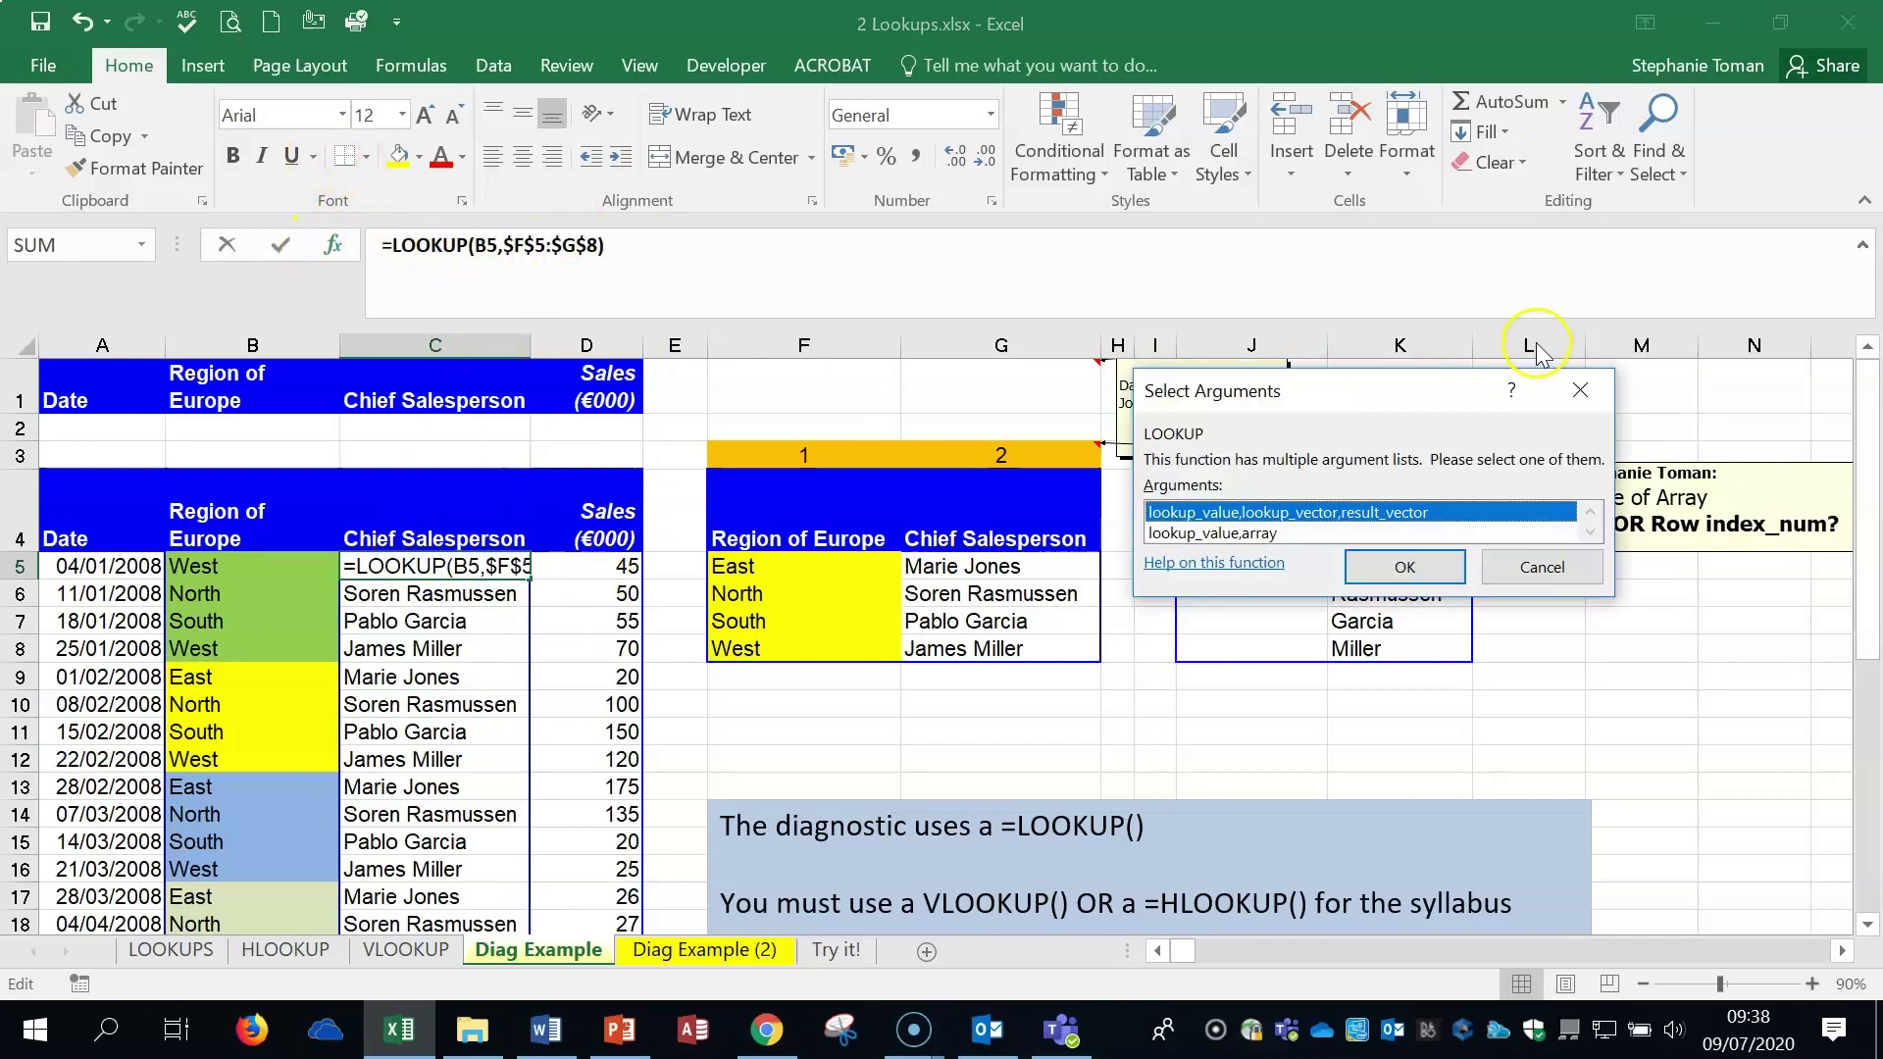
click(1405, 567)
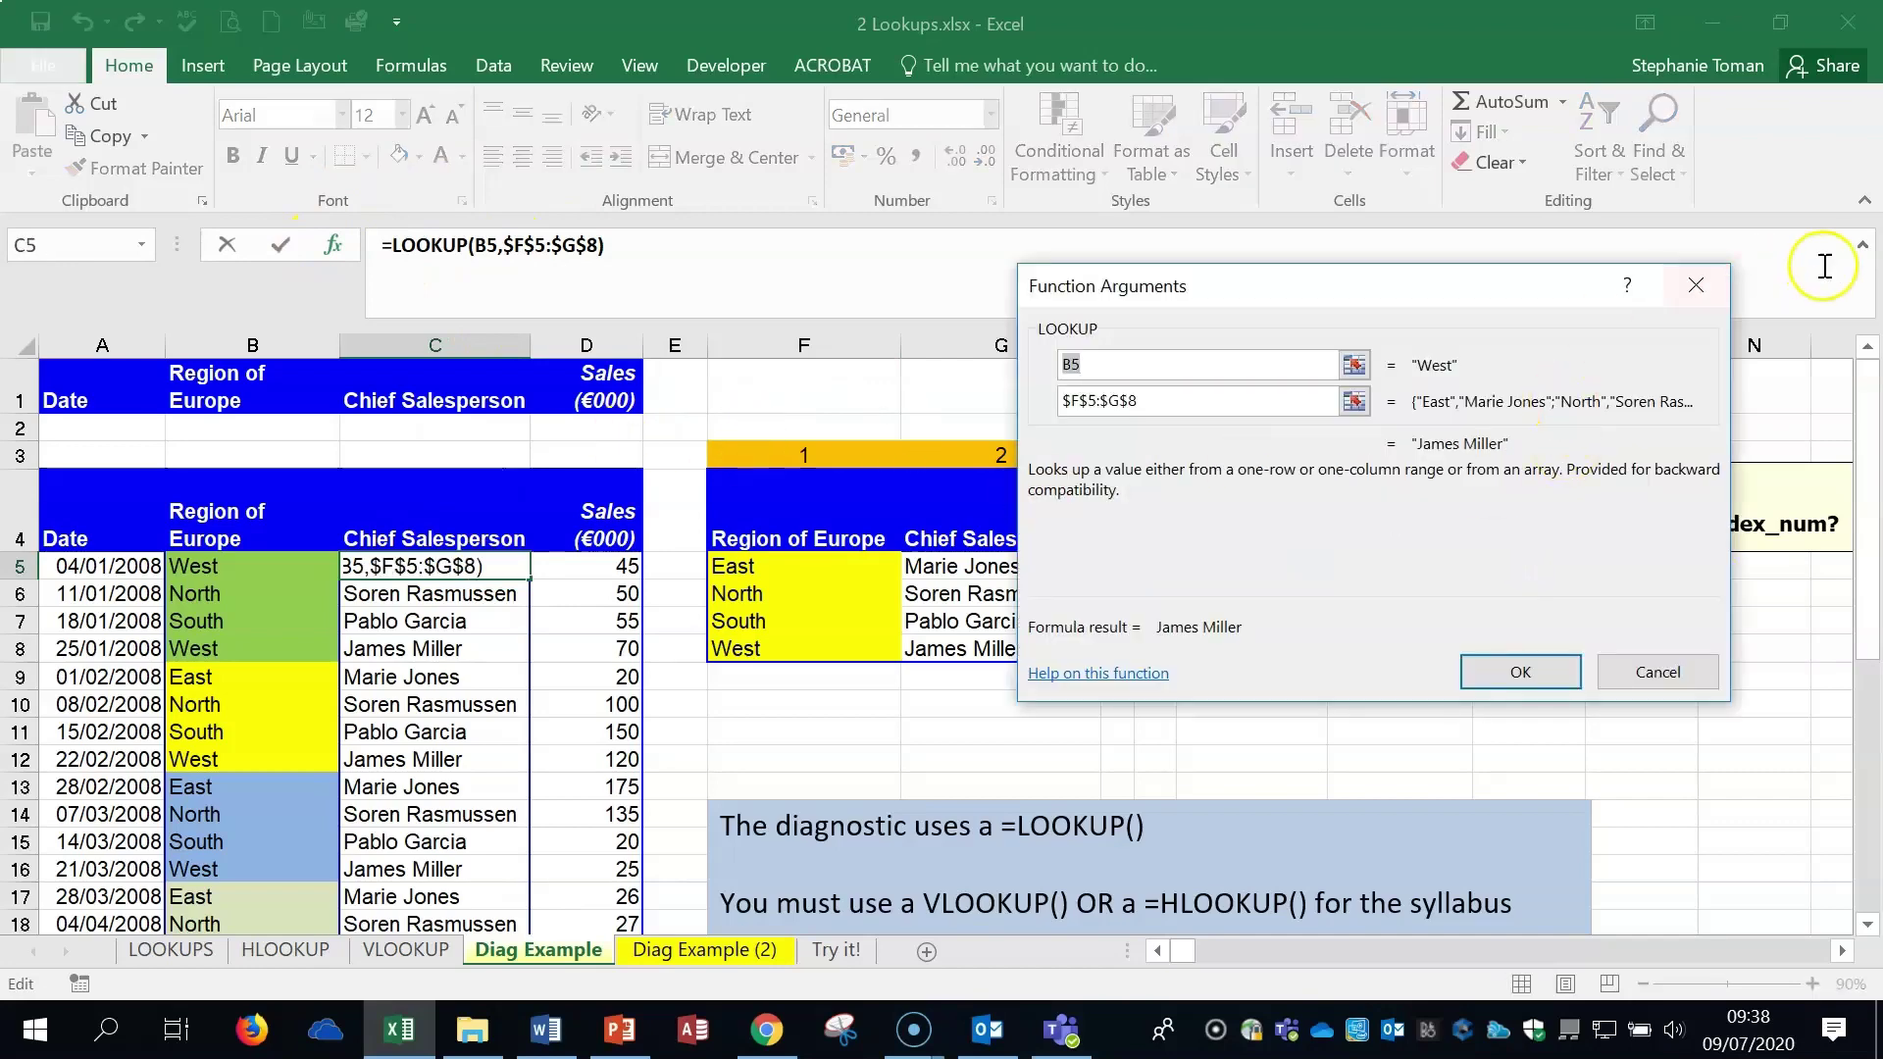
click(1696, 284)
- Change the function in C5 from LOOKUP to VLOOKUP and clear its table array, keeping B5 as the lookup value
click(387, 245)
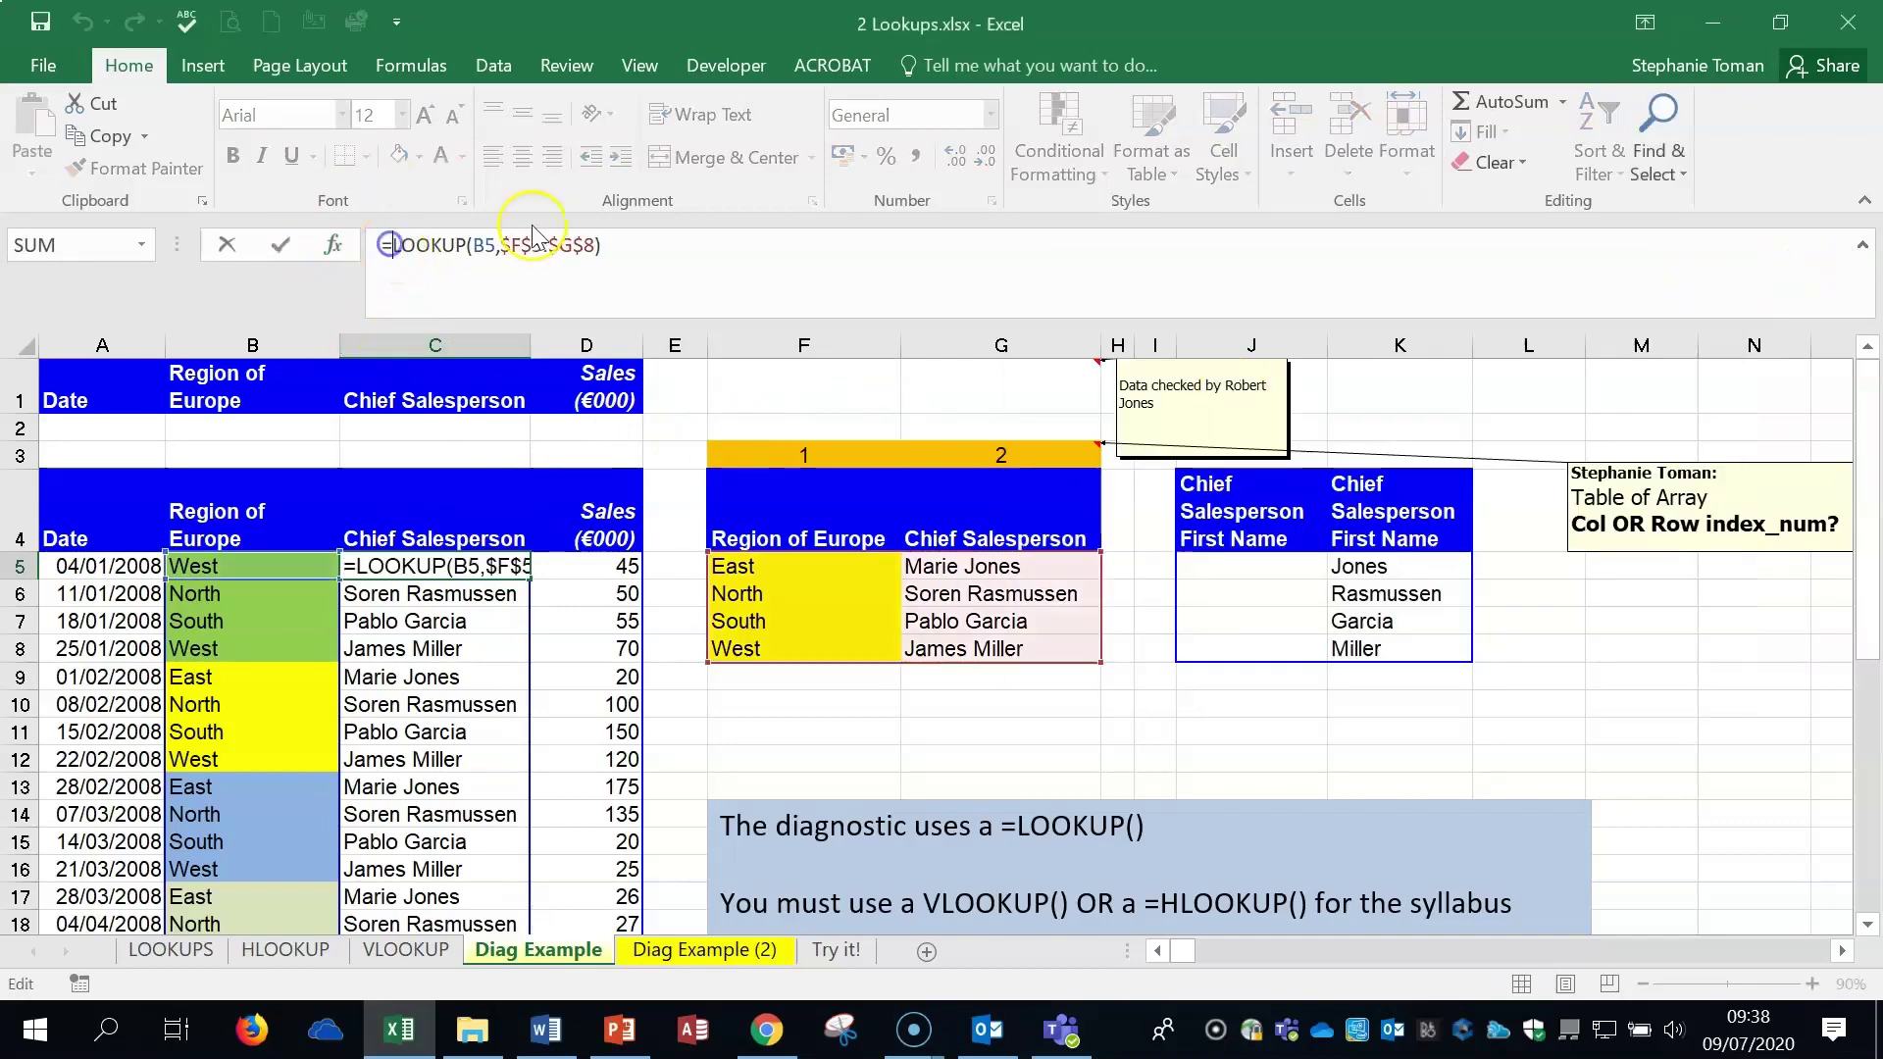
text(V)
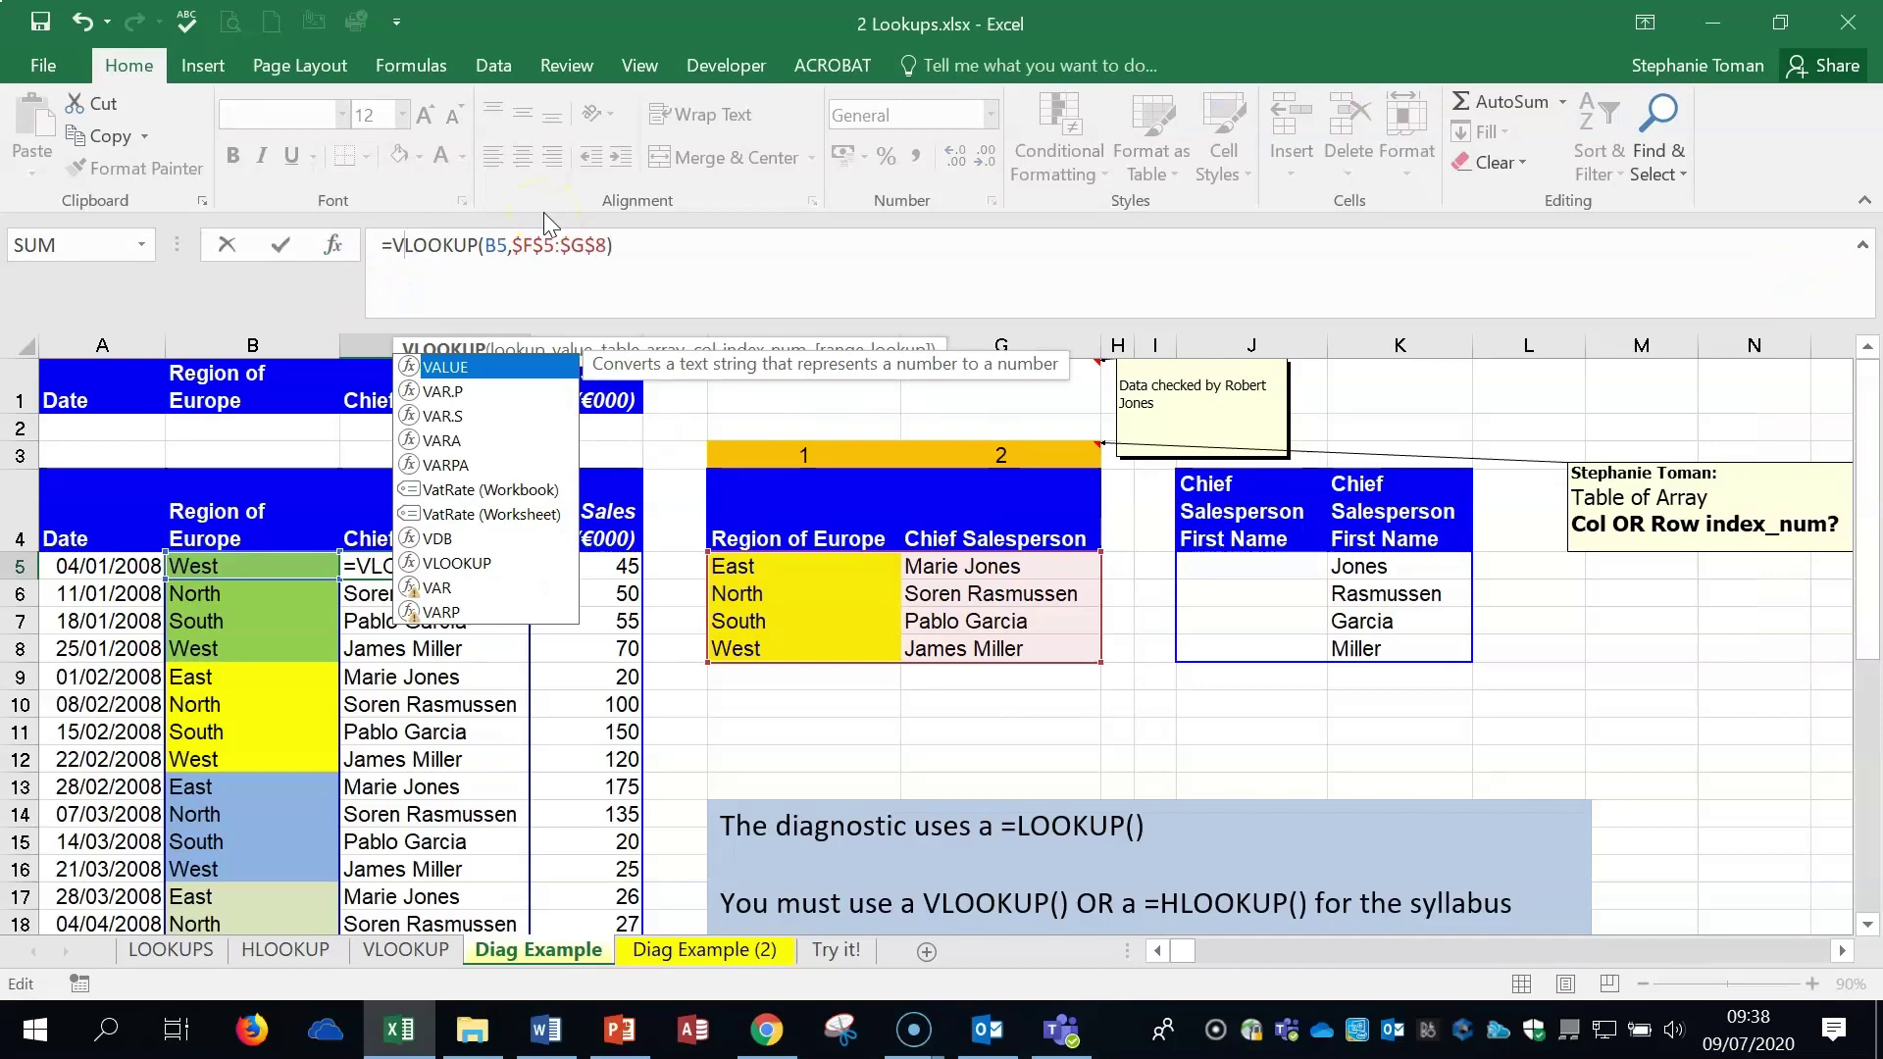
click(329, 244)
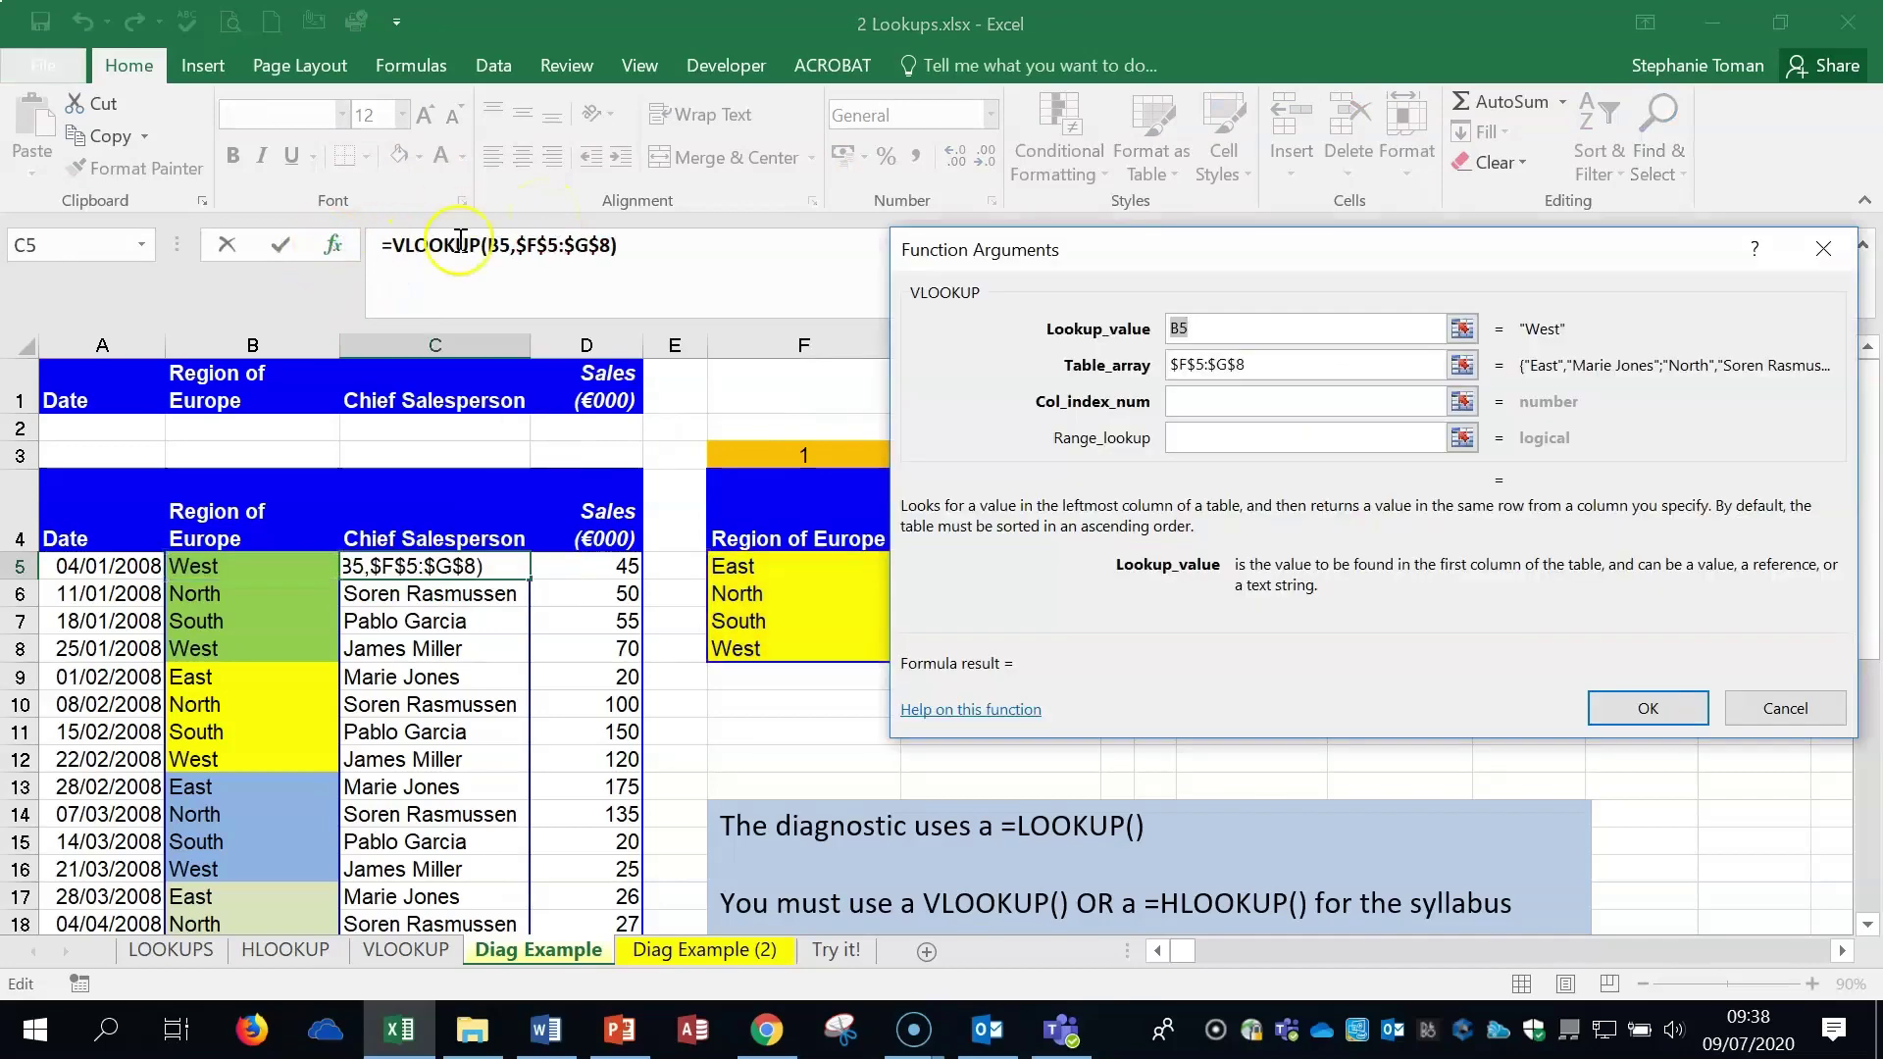
drag(1311, 261, 1256, 334)
click(1314, 440)
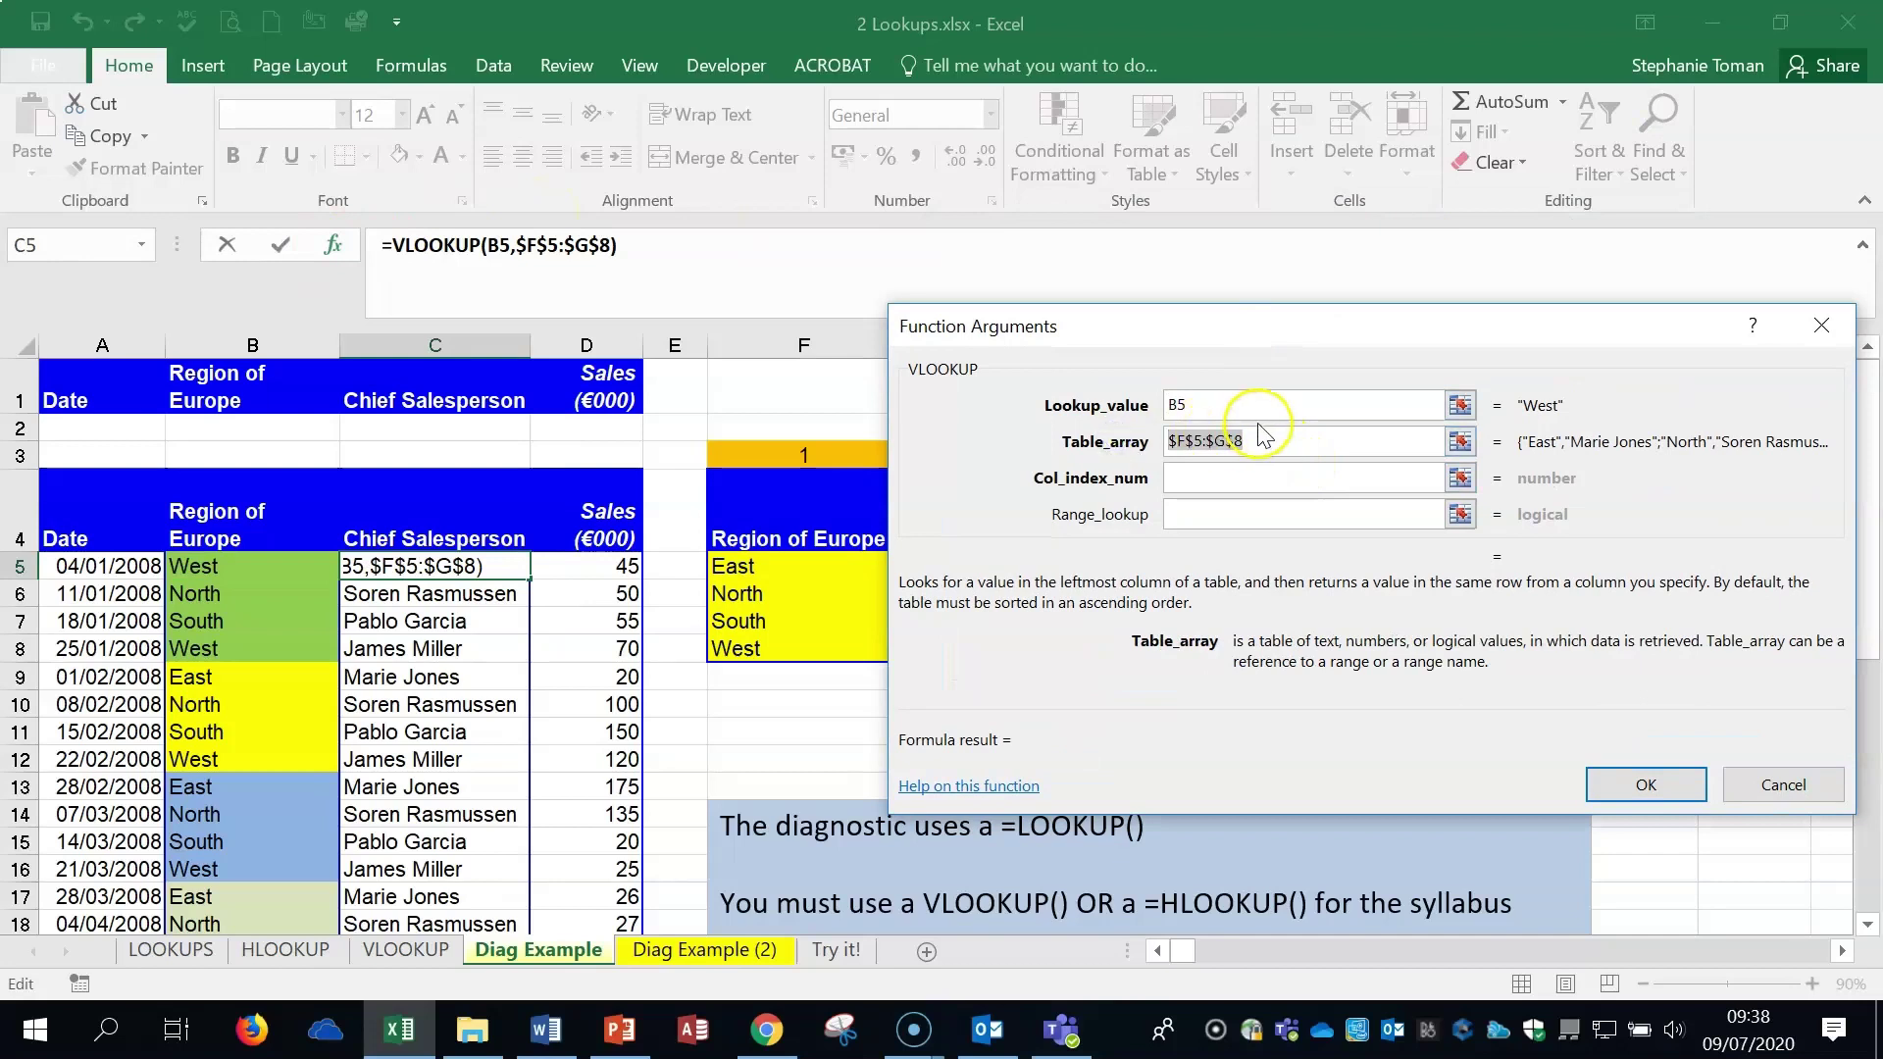
key(Delete)
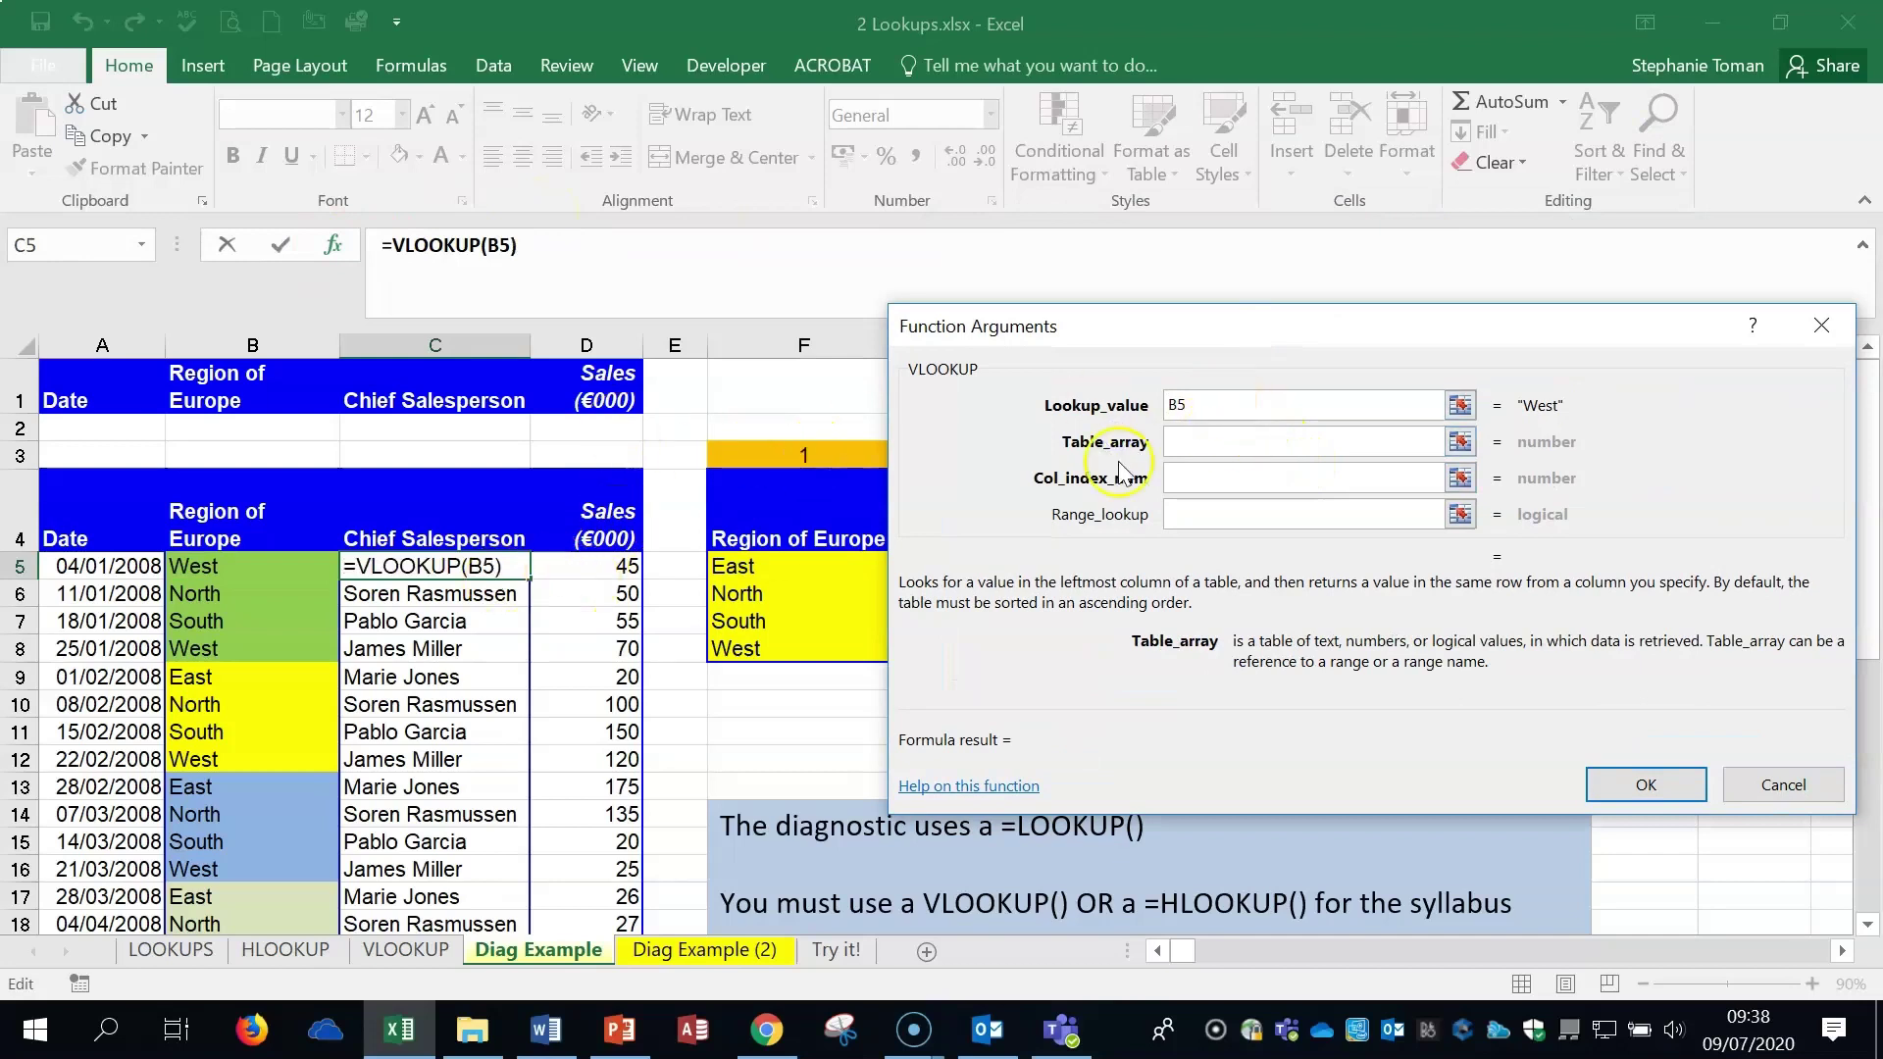
click(1205, 404)
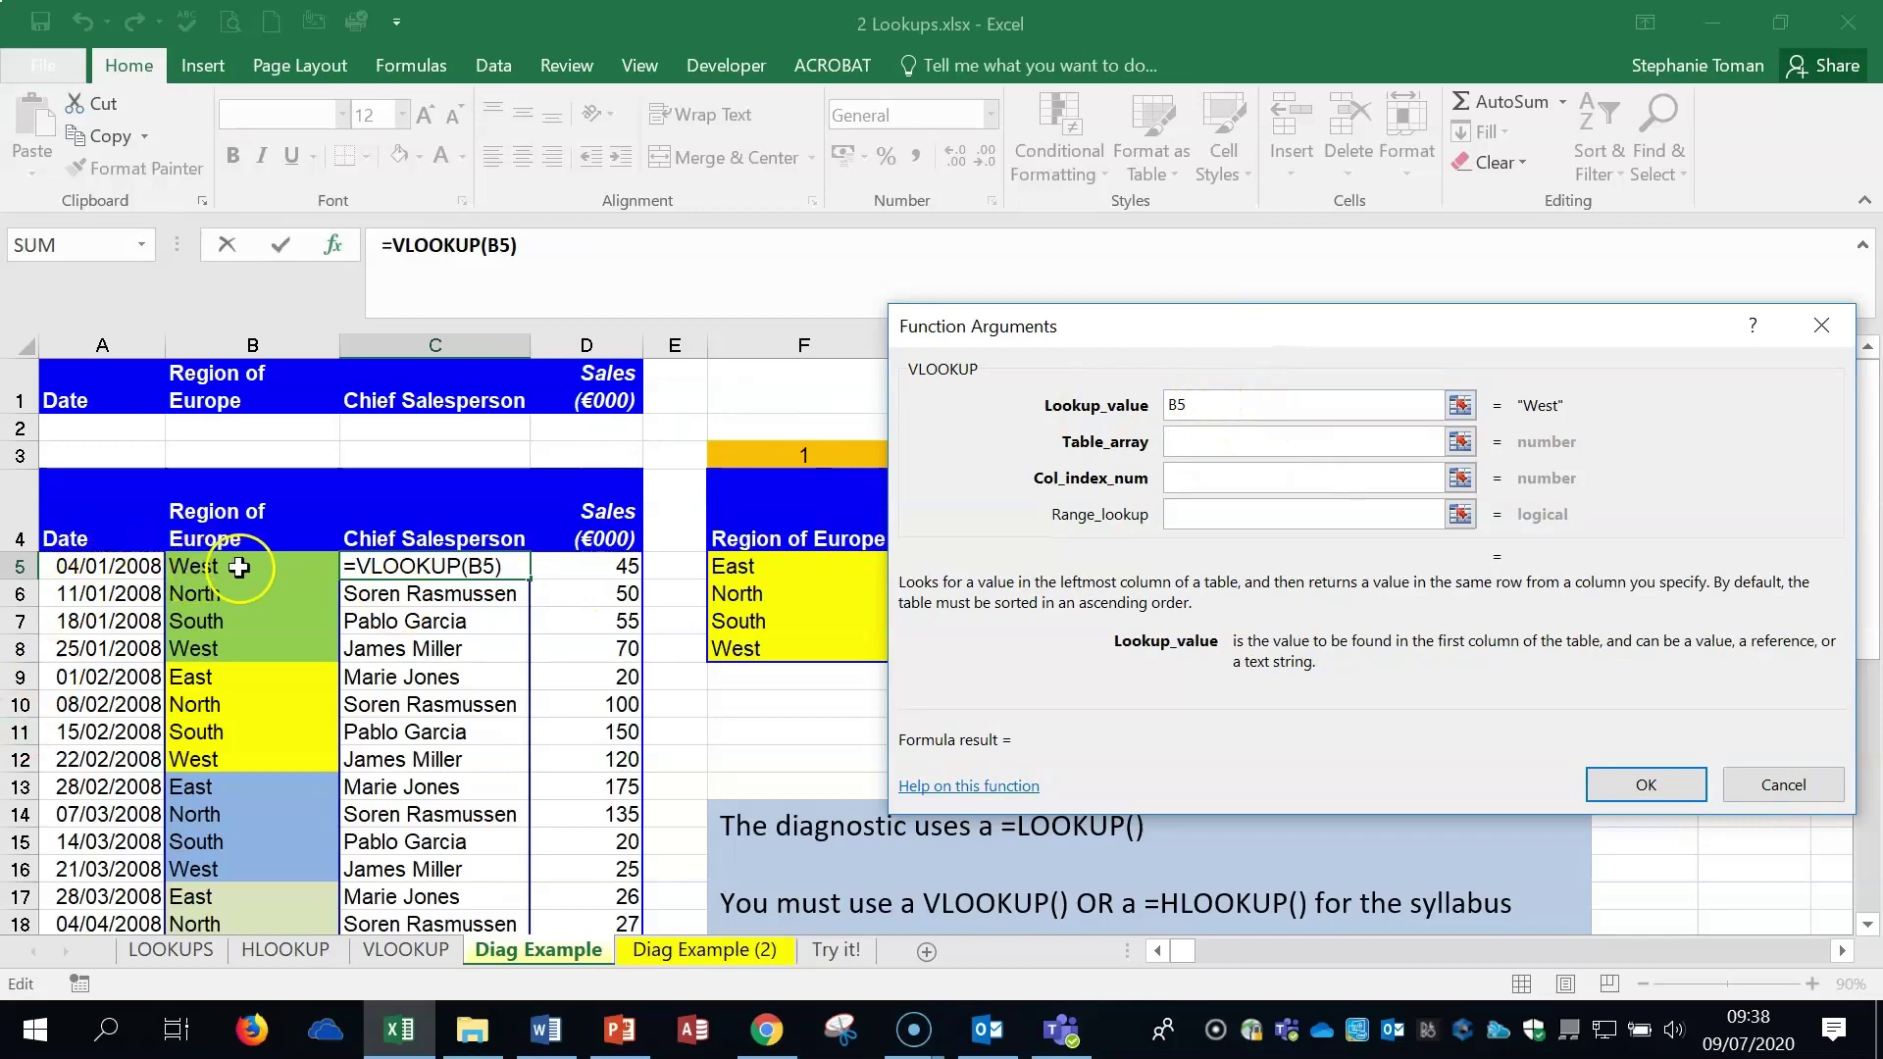
- Set the VLOOKUP table array to the region and salesperson table as the absolute range $F$5:$G$8
click(1178, 432)
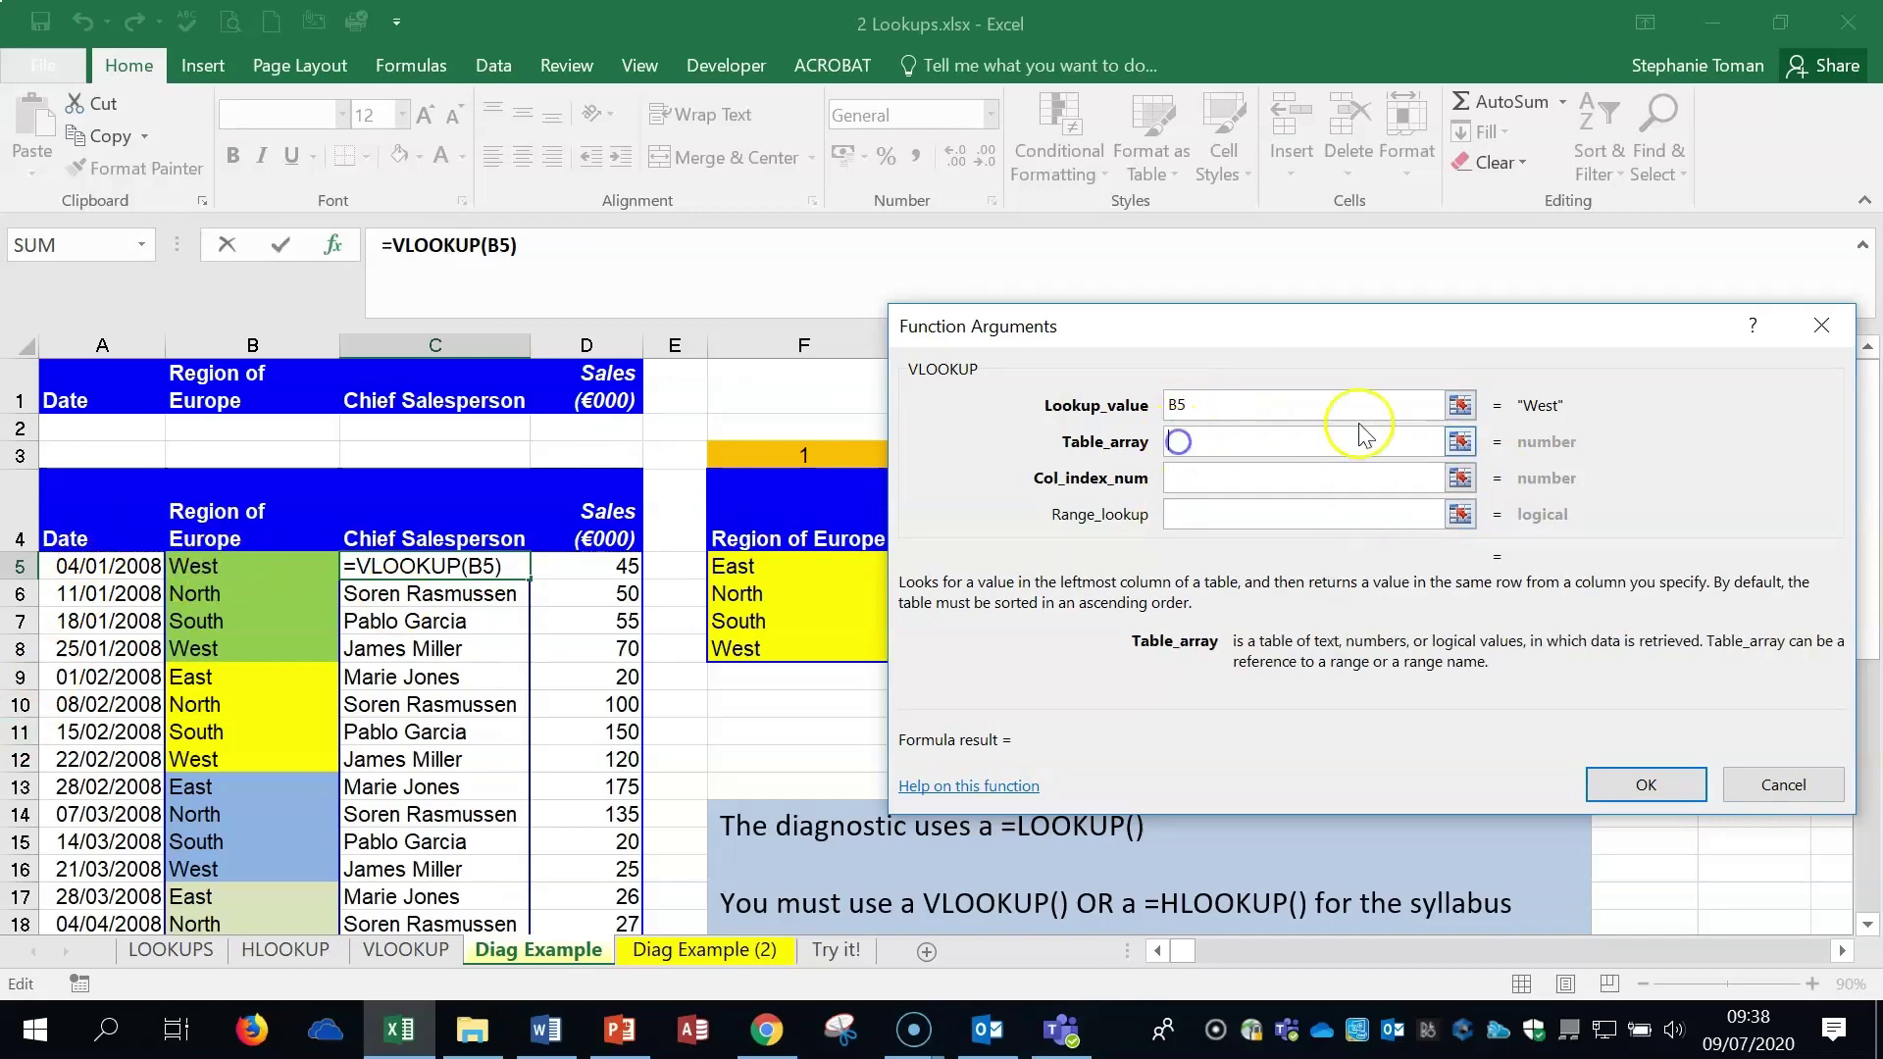
drag(1325, 328, 1209, 708)
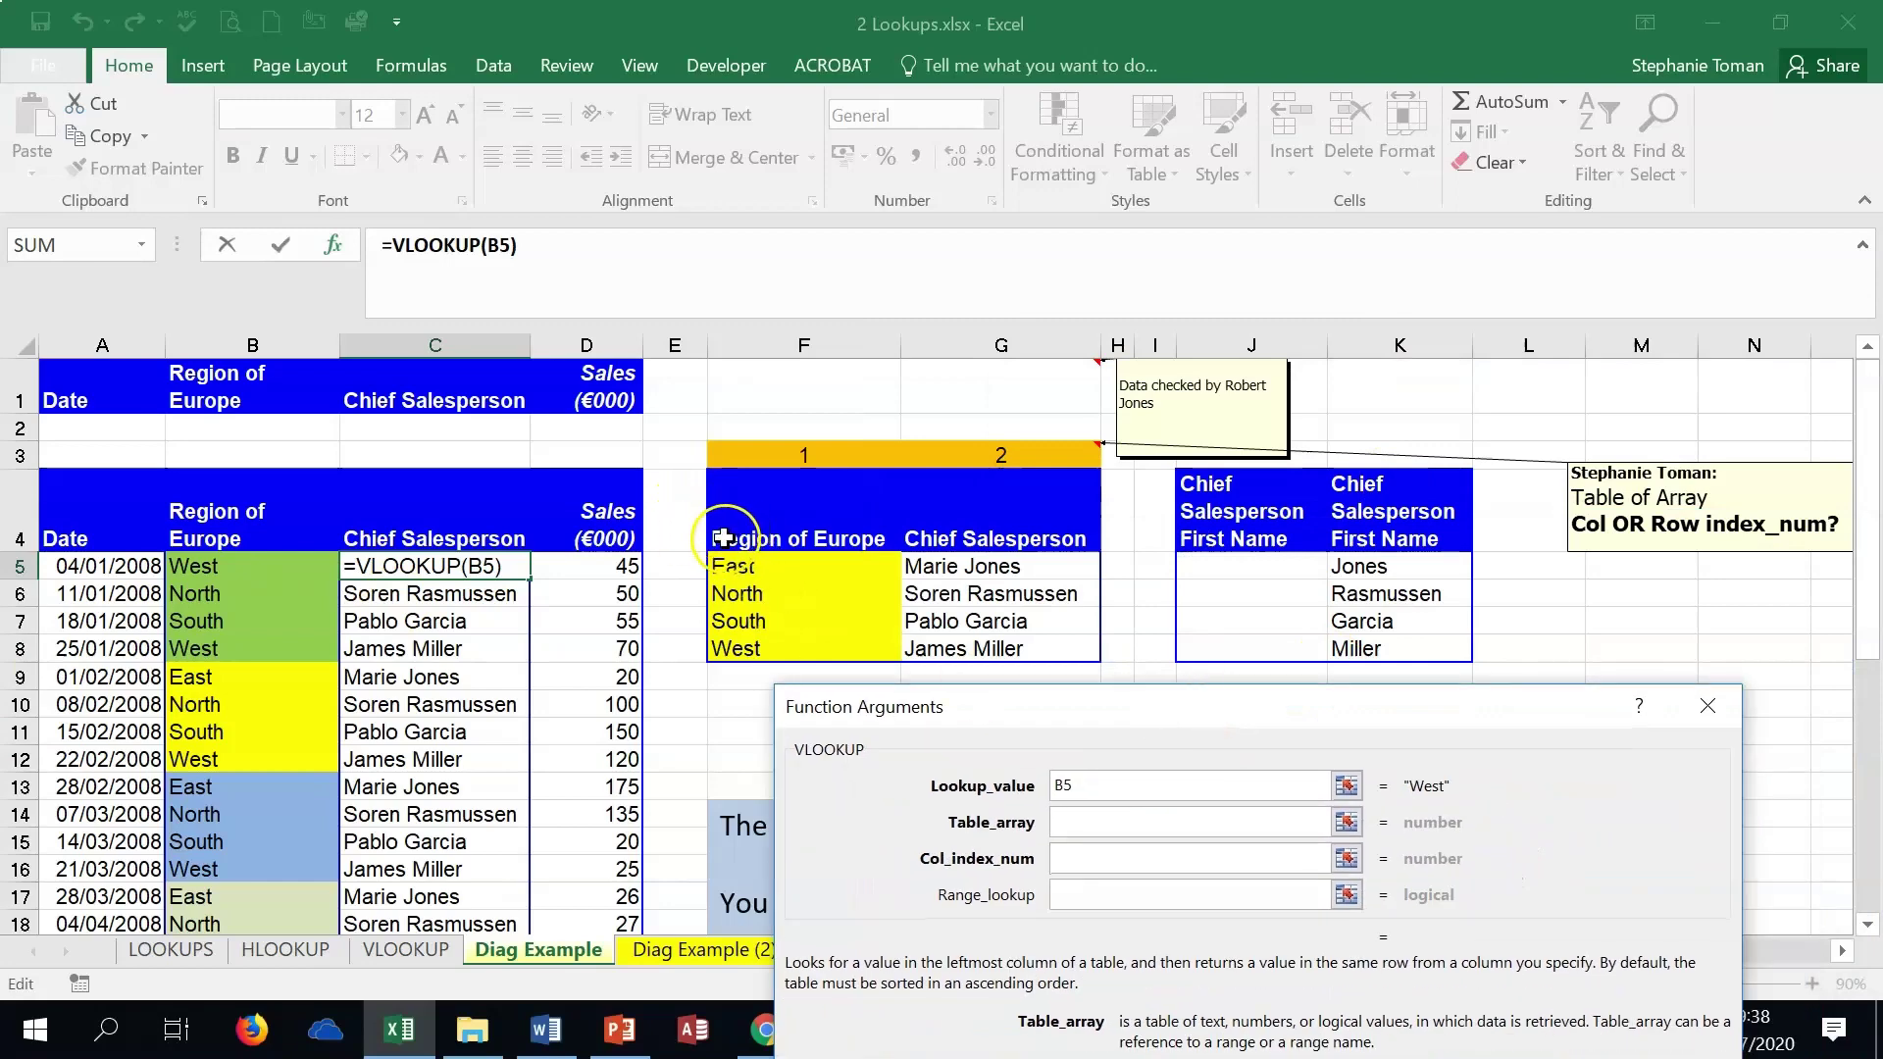
drag(726, 566, 1008, 647)
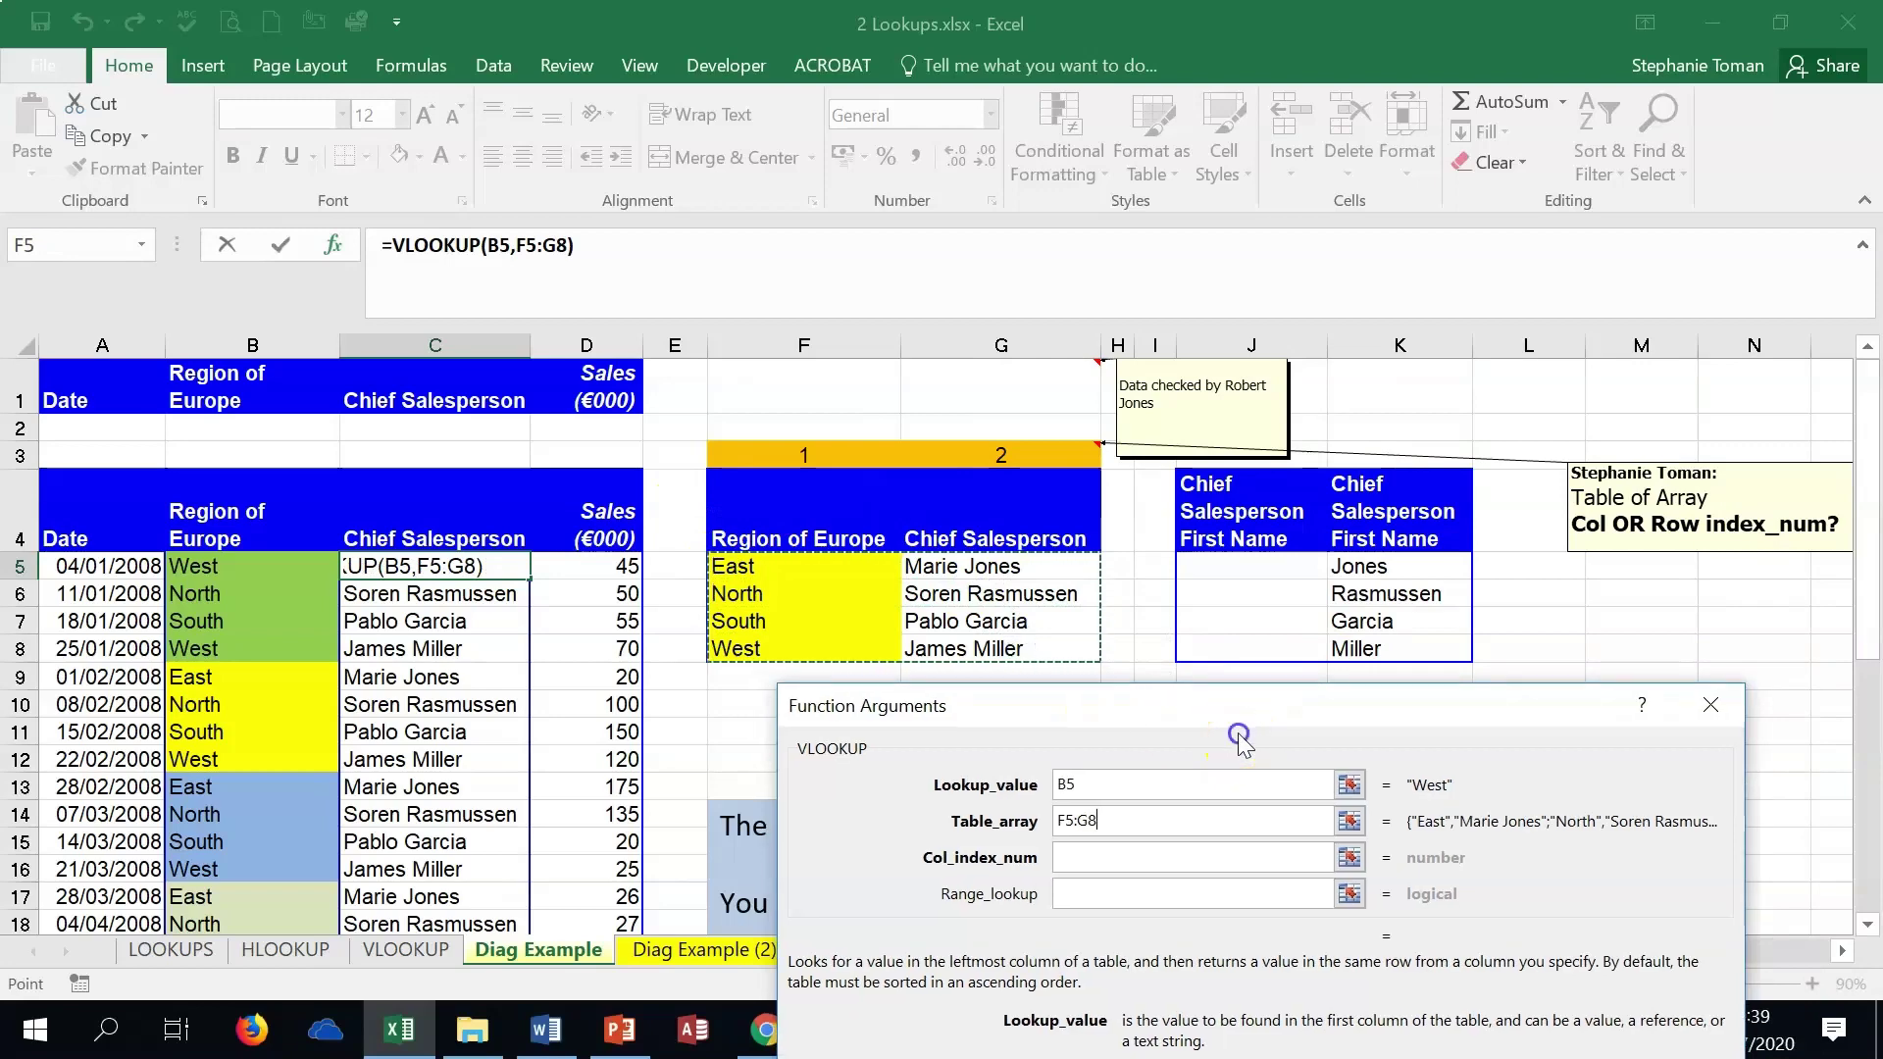
drag(1238, 743, 1389, 384)
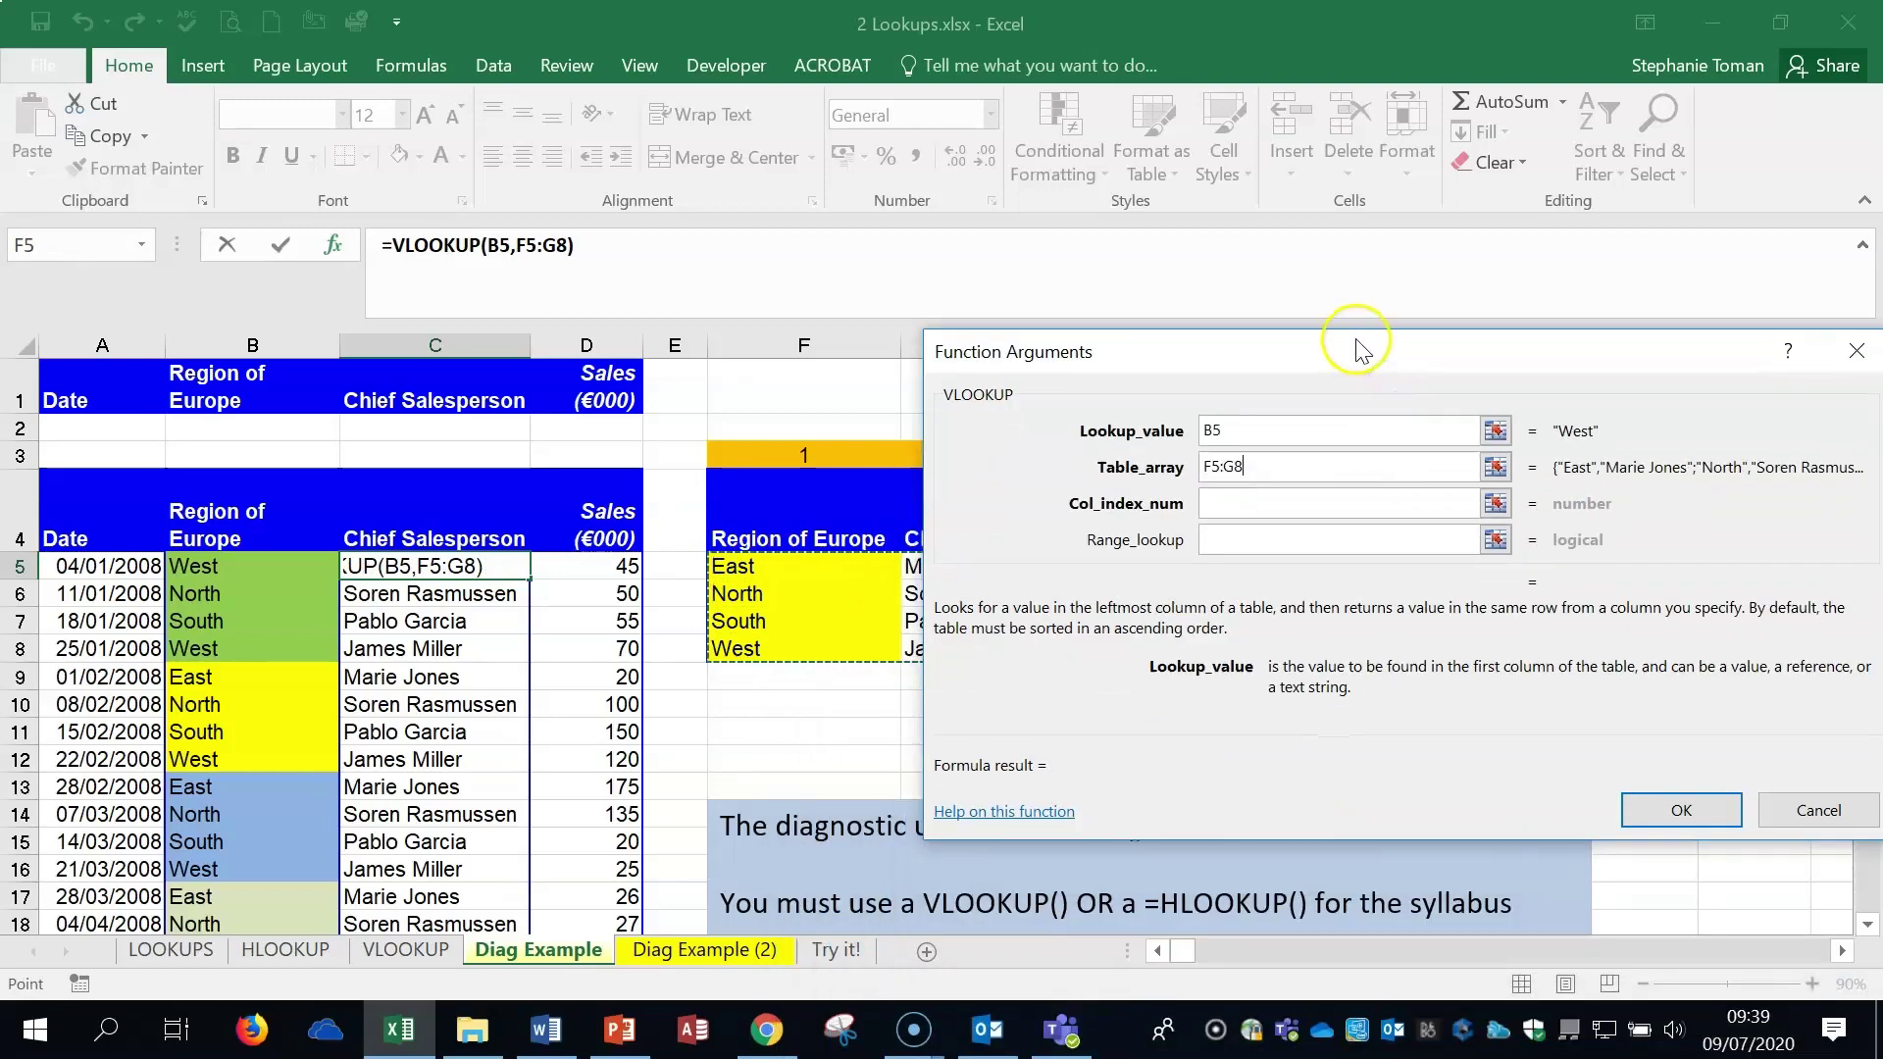
click(1252, 466)
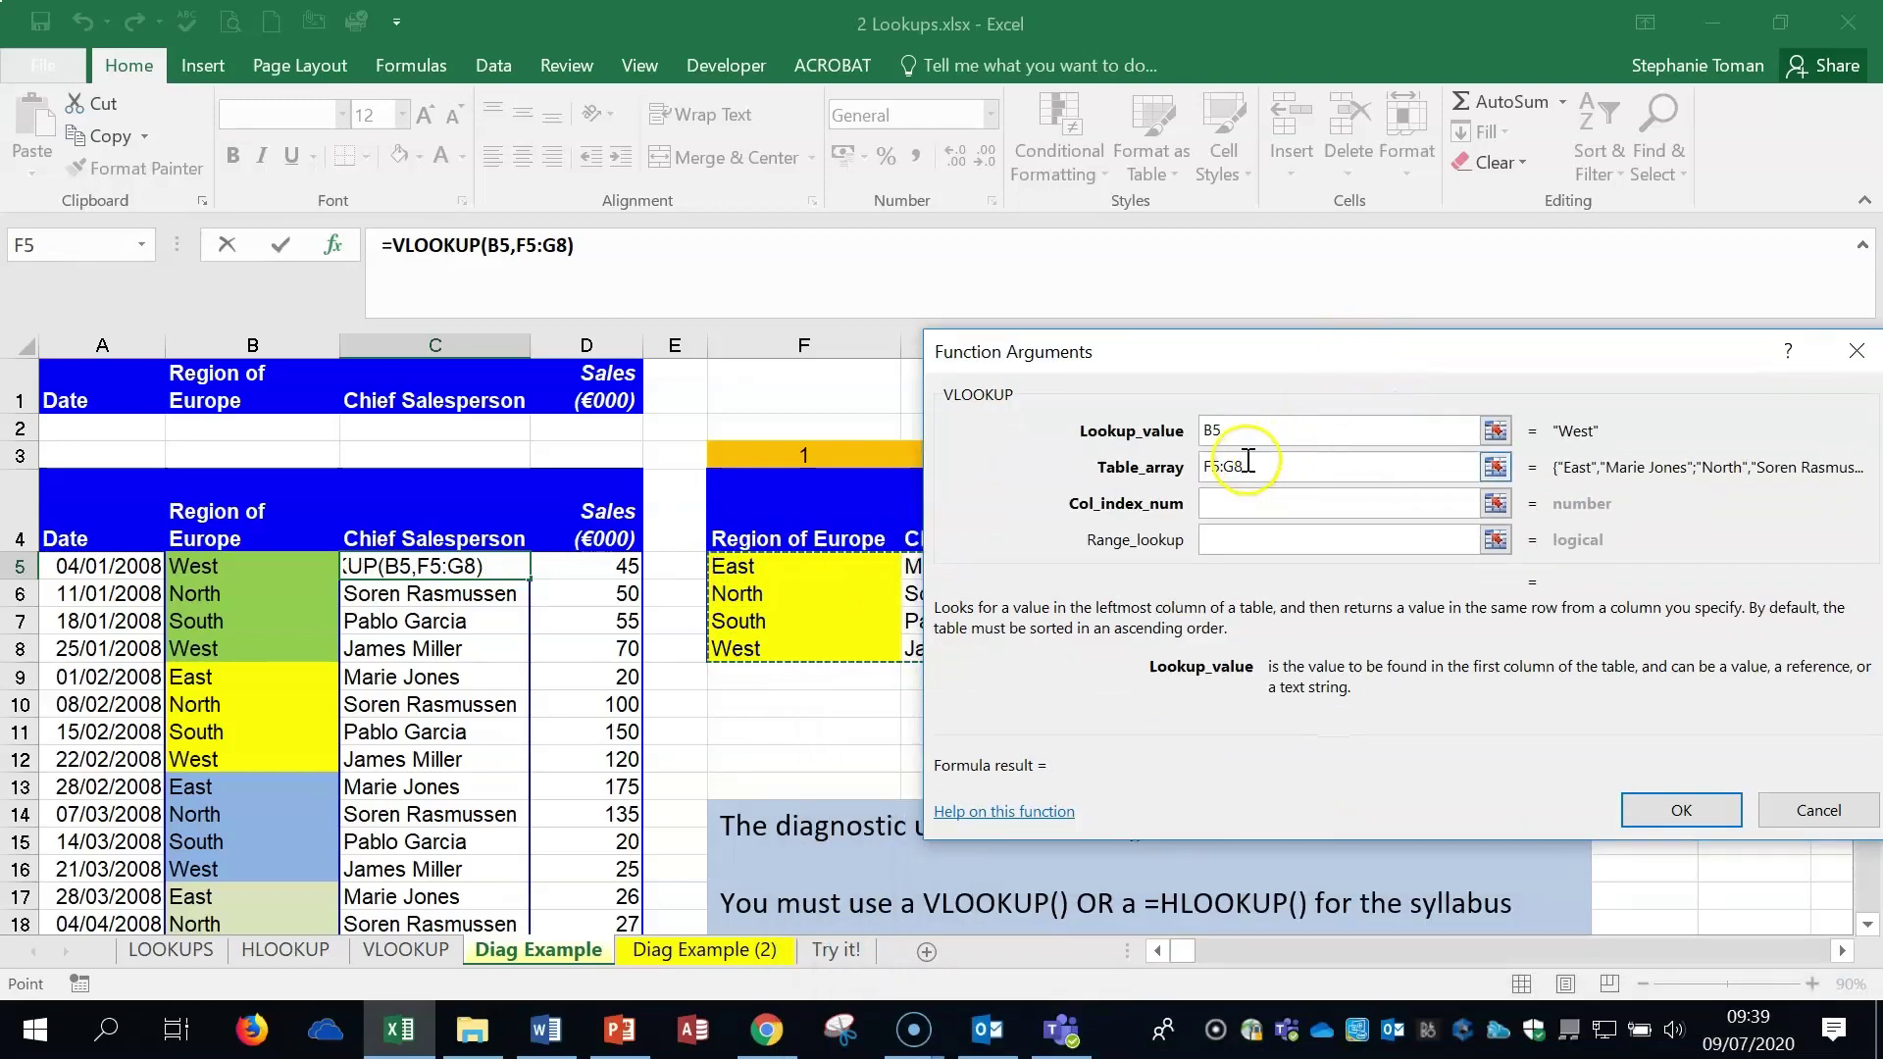
key(F4)
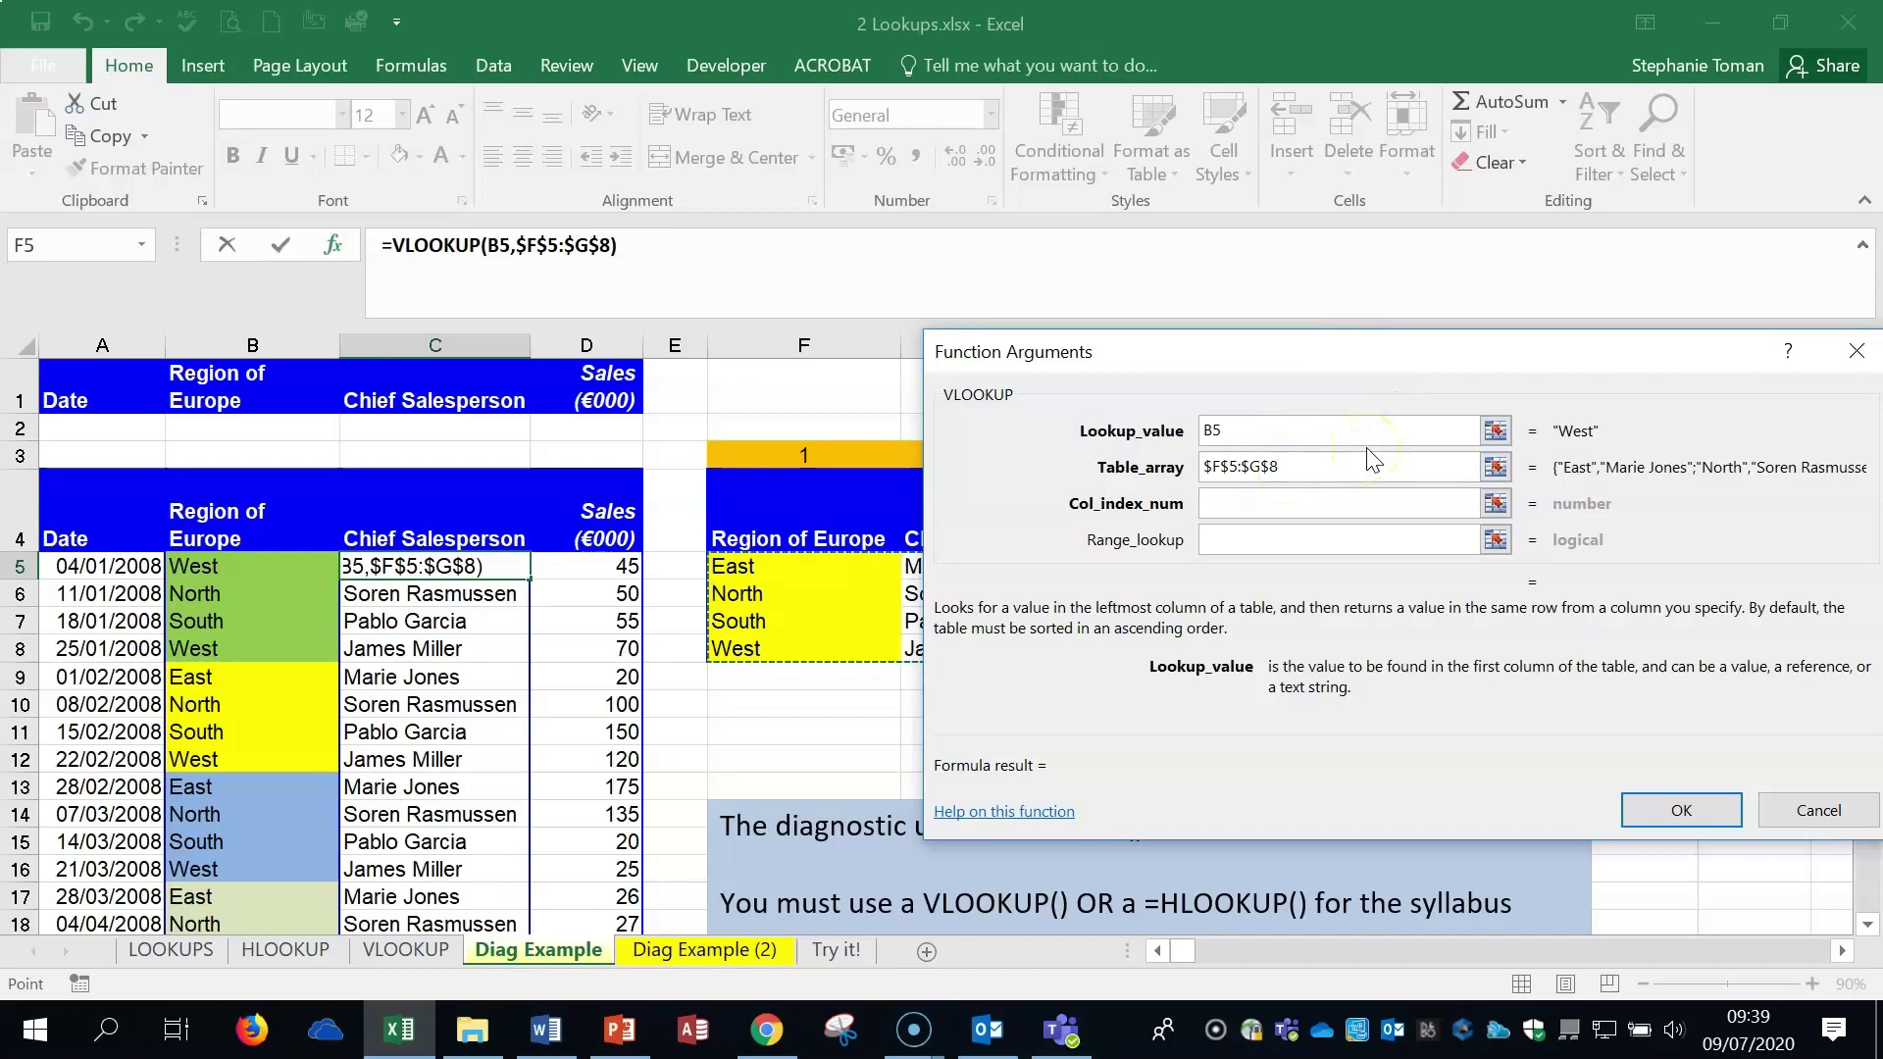
- Set the VLOOKUP column index to 2 and fill the completed C5 formula down the Chief Salesperson column
click(1229, 500)
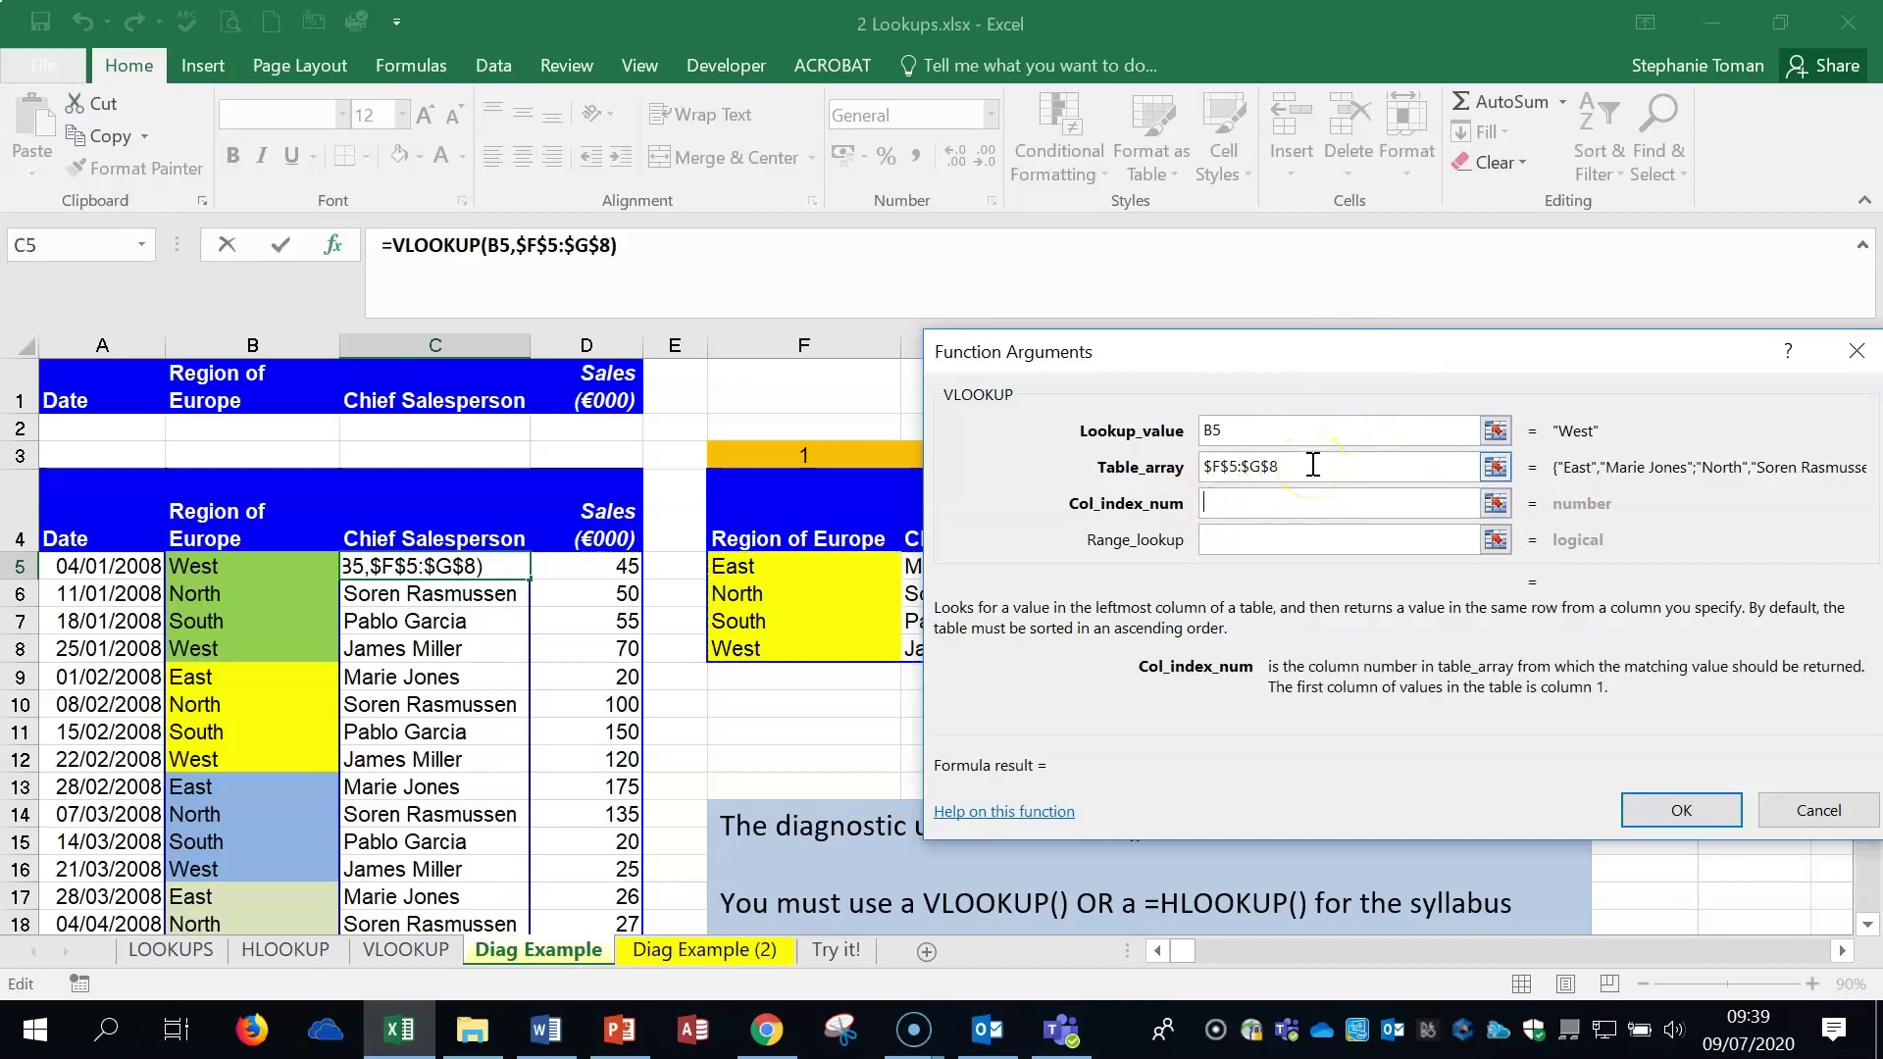
click(1248, 499)
text(2)
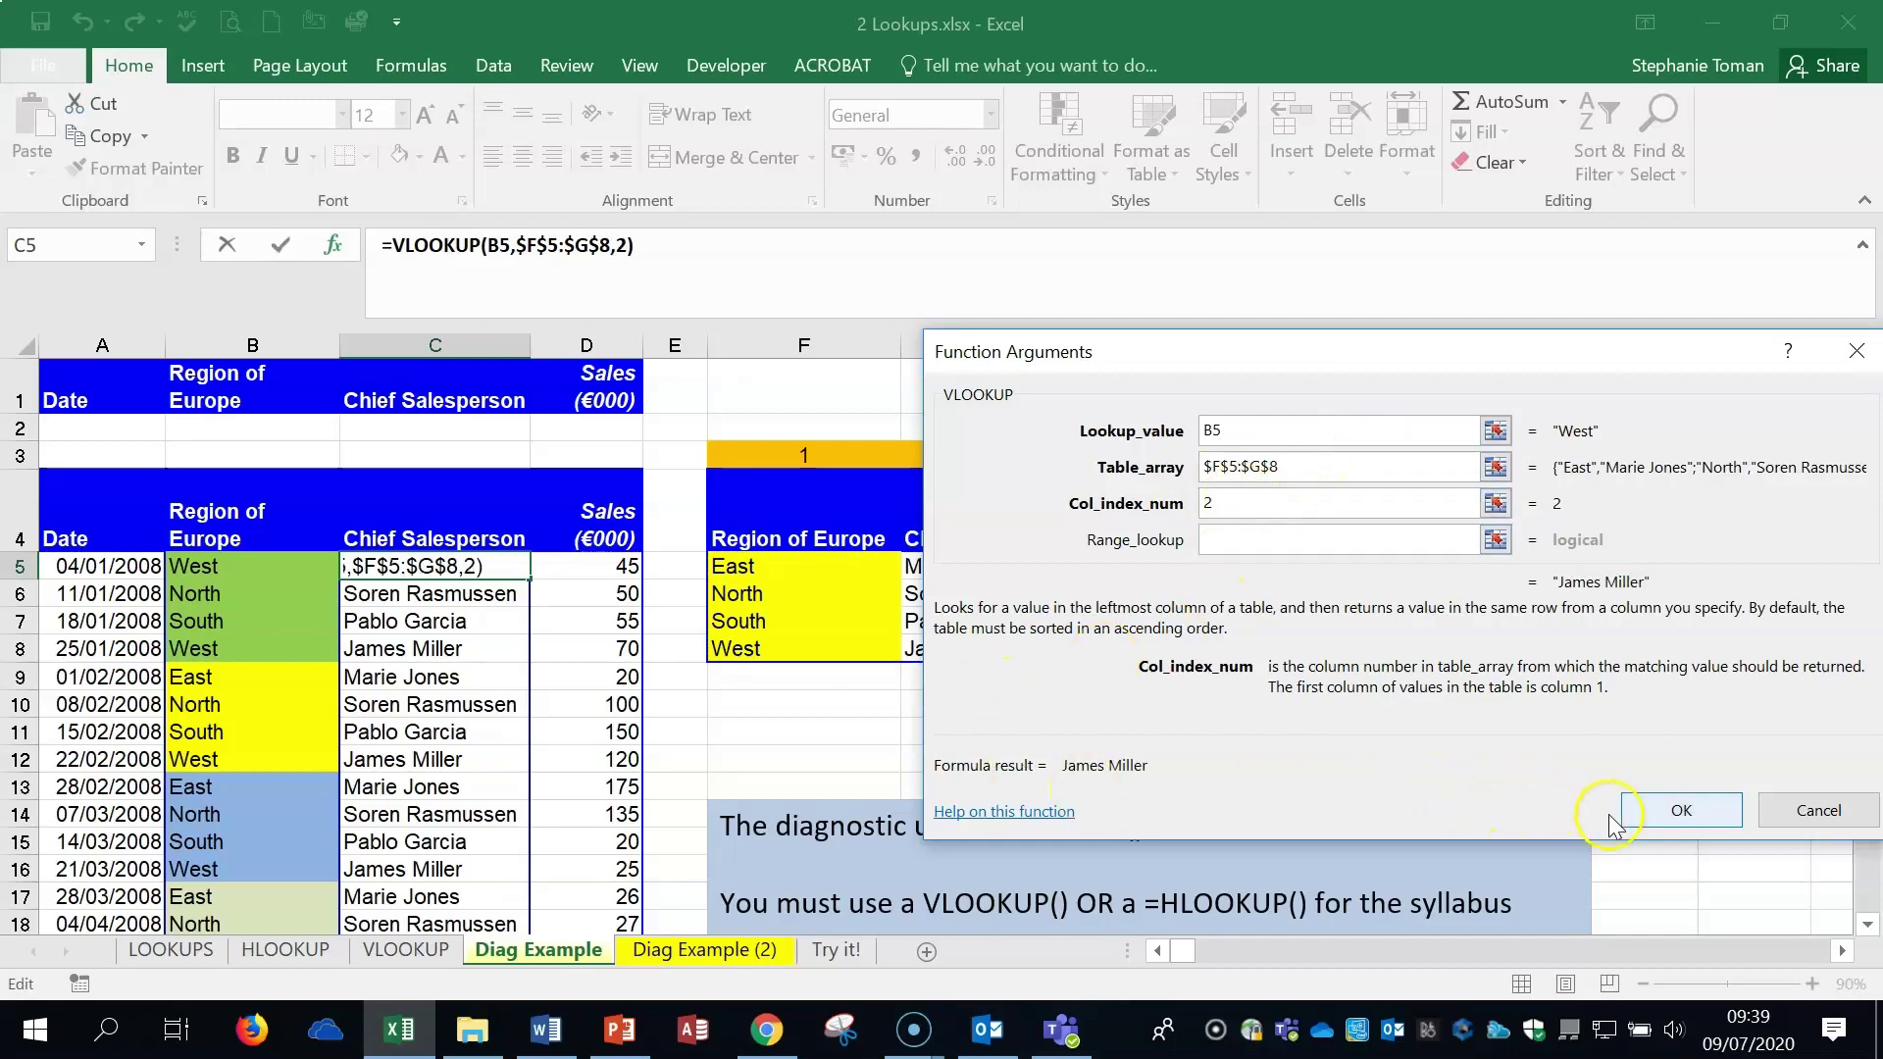
click(1654, 809)
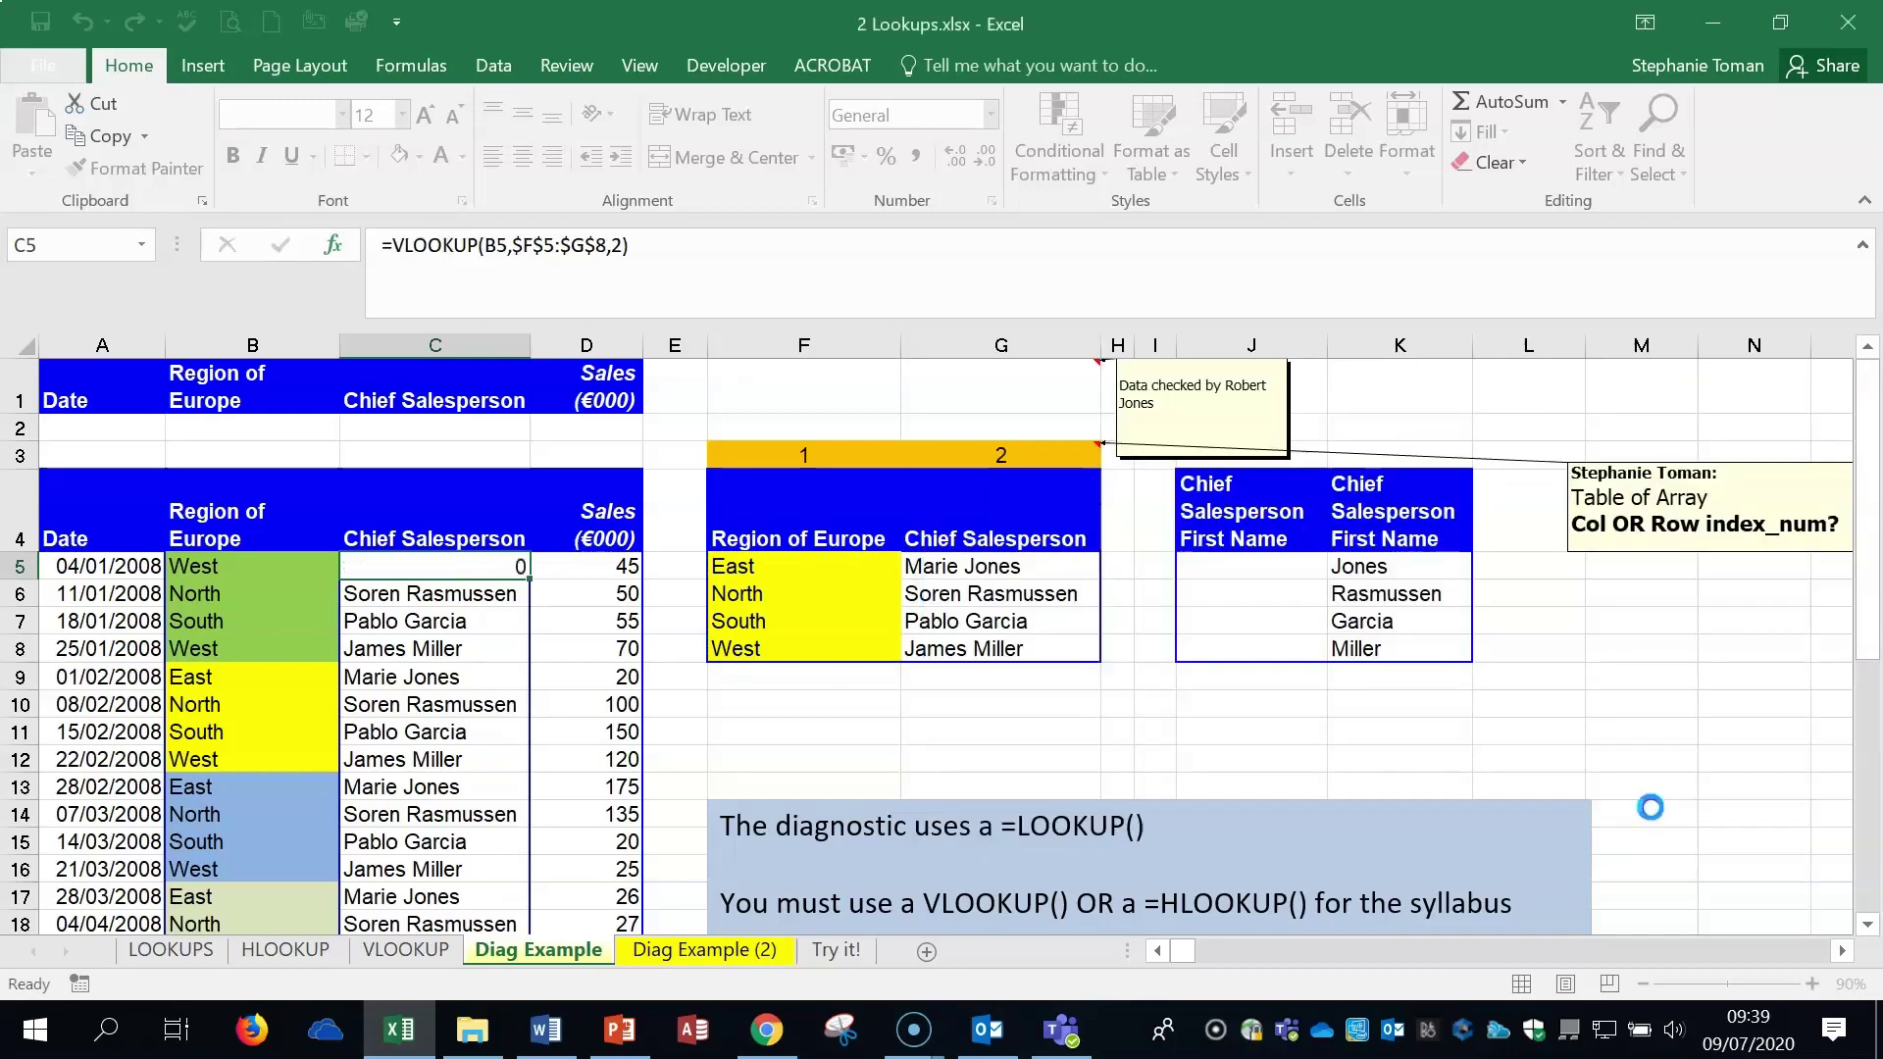
double_click(530, 580)
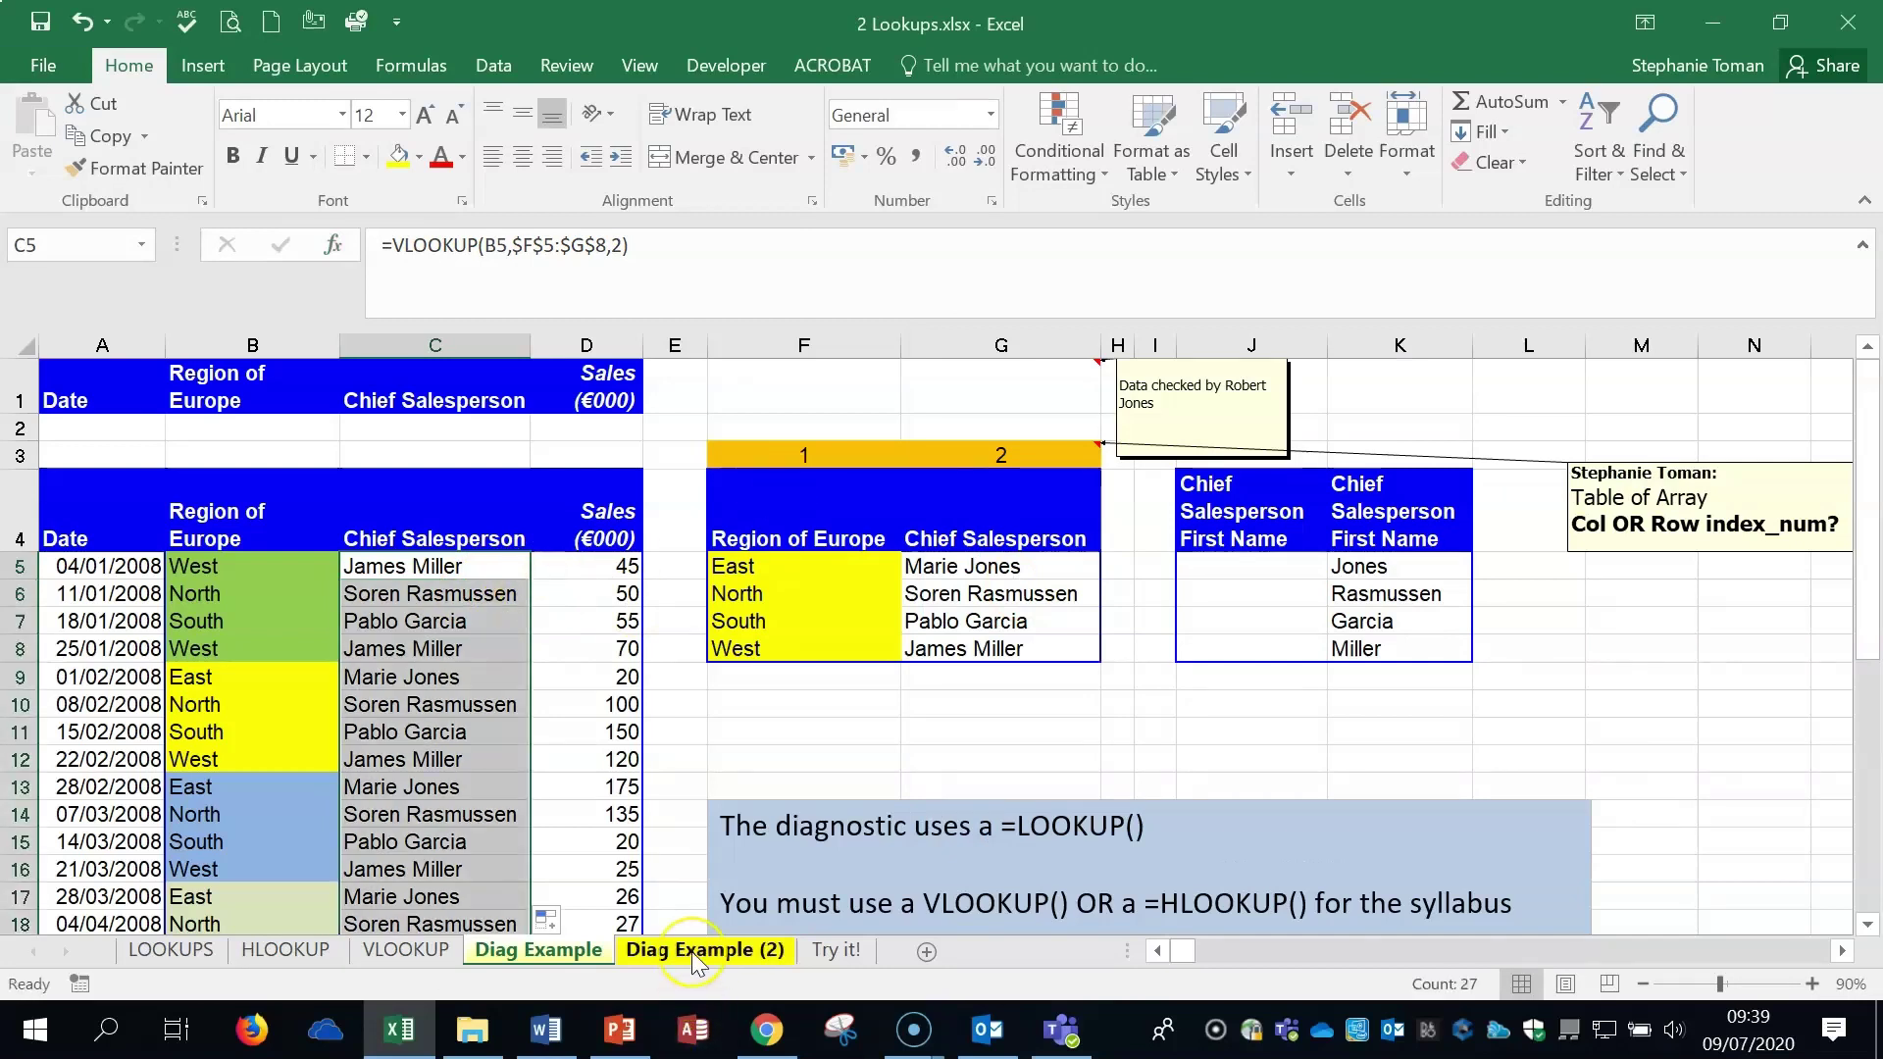
- Check the Region of Europe entries from B5 to B16 against the lookup table, and the VLOOKUP formula in C8
click(295, 593)
click(295, 566)
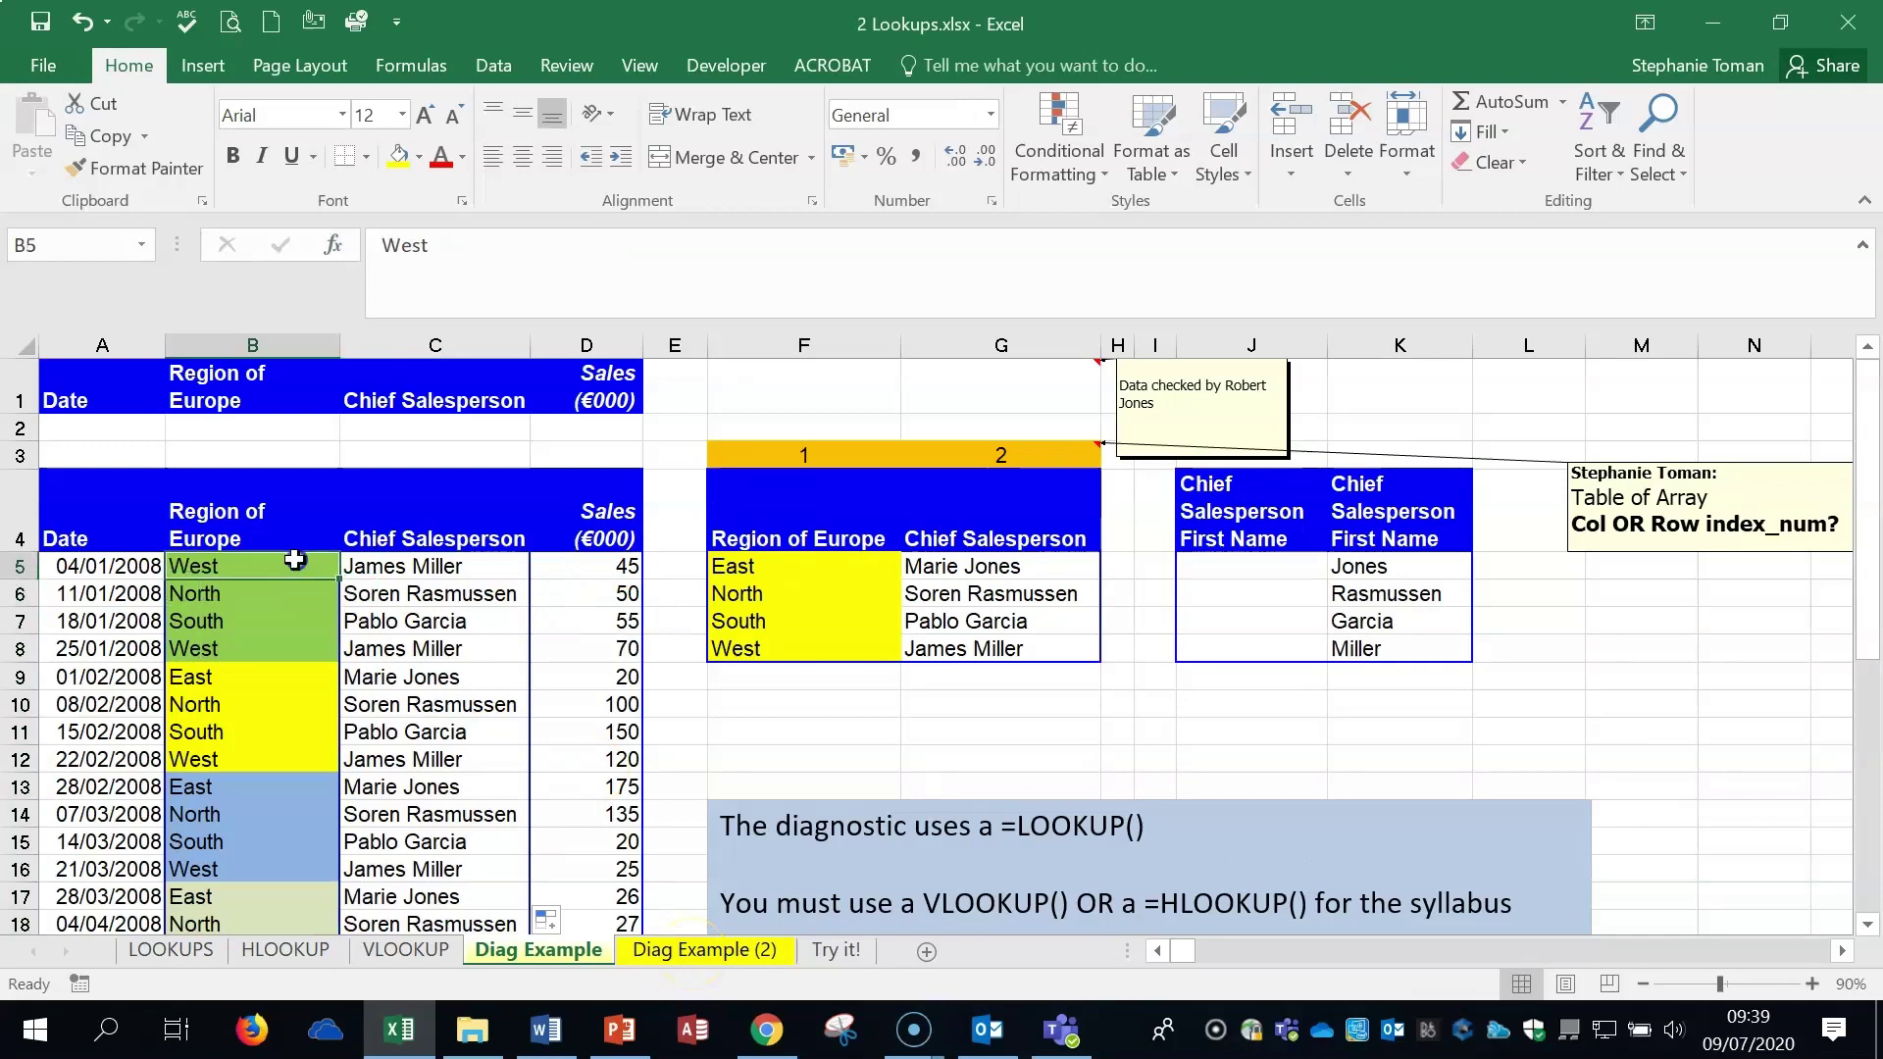
click(287, 591)
click(274, 618)
click(265, 677)
click(261, 704)
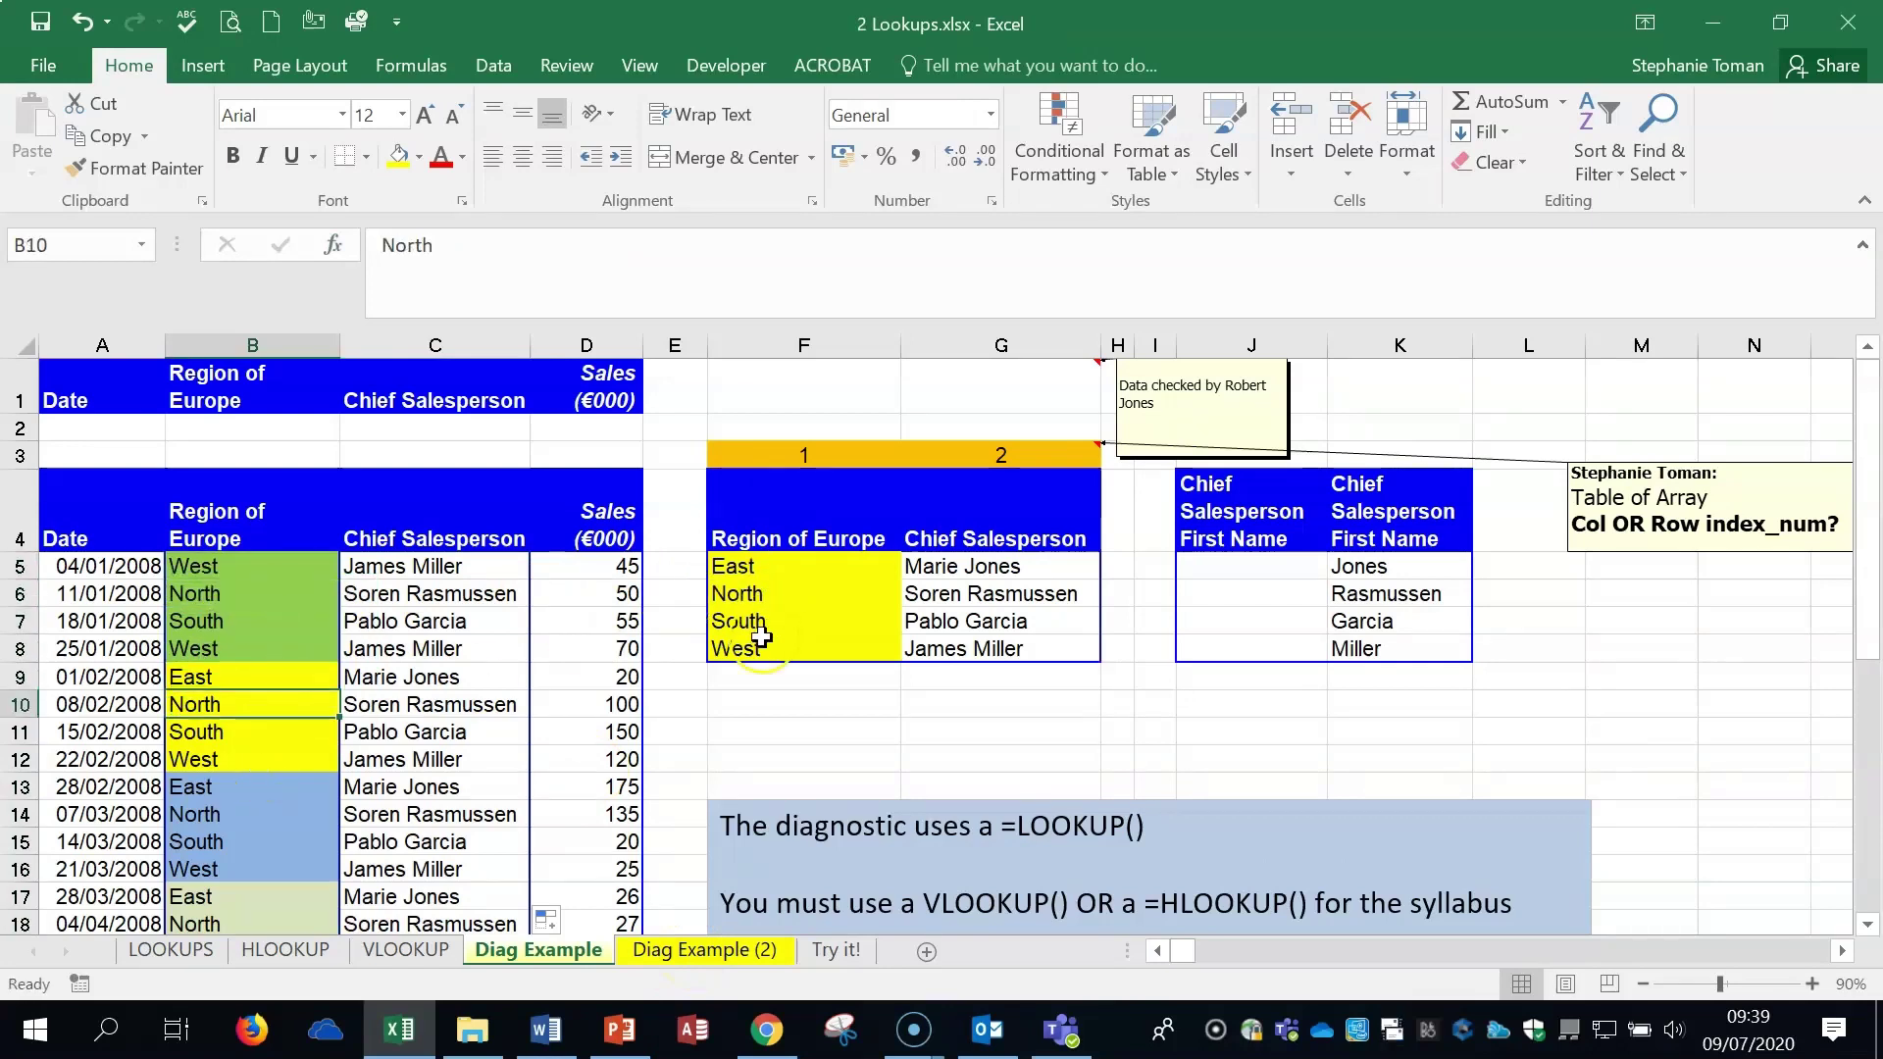
click(438, 652)
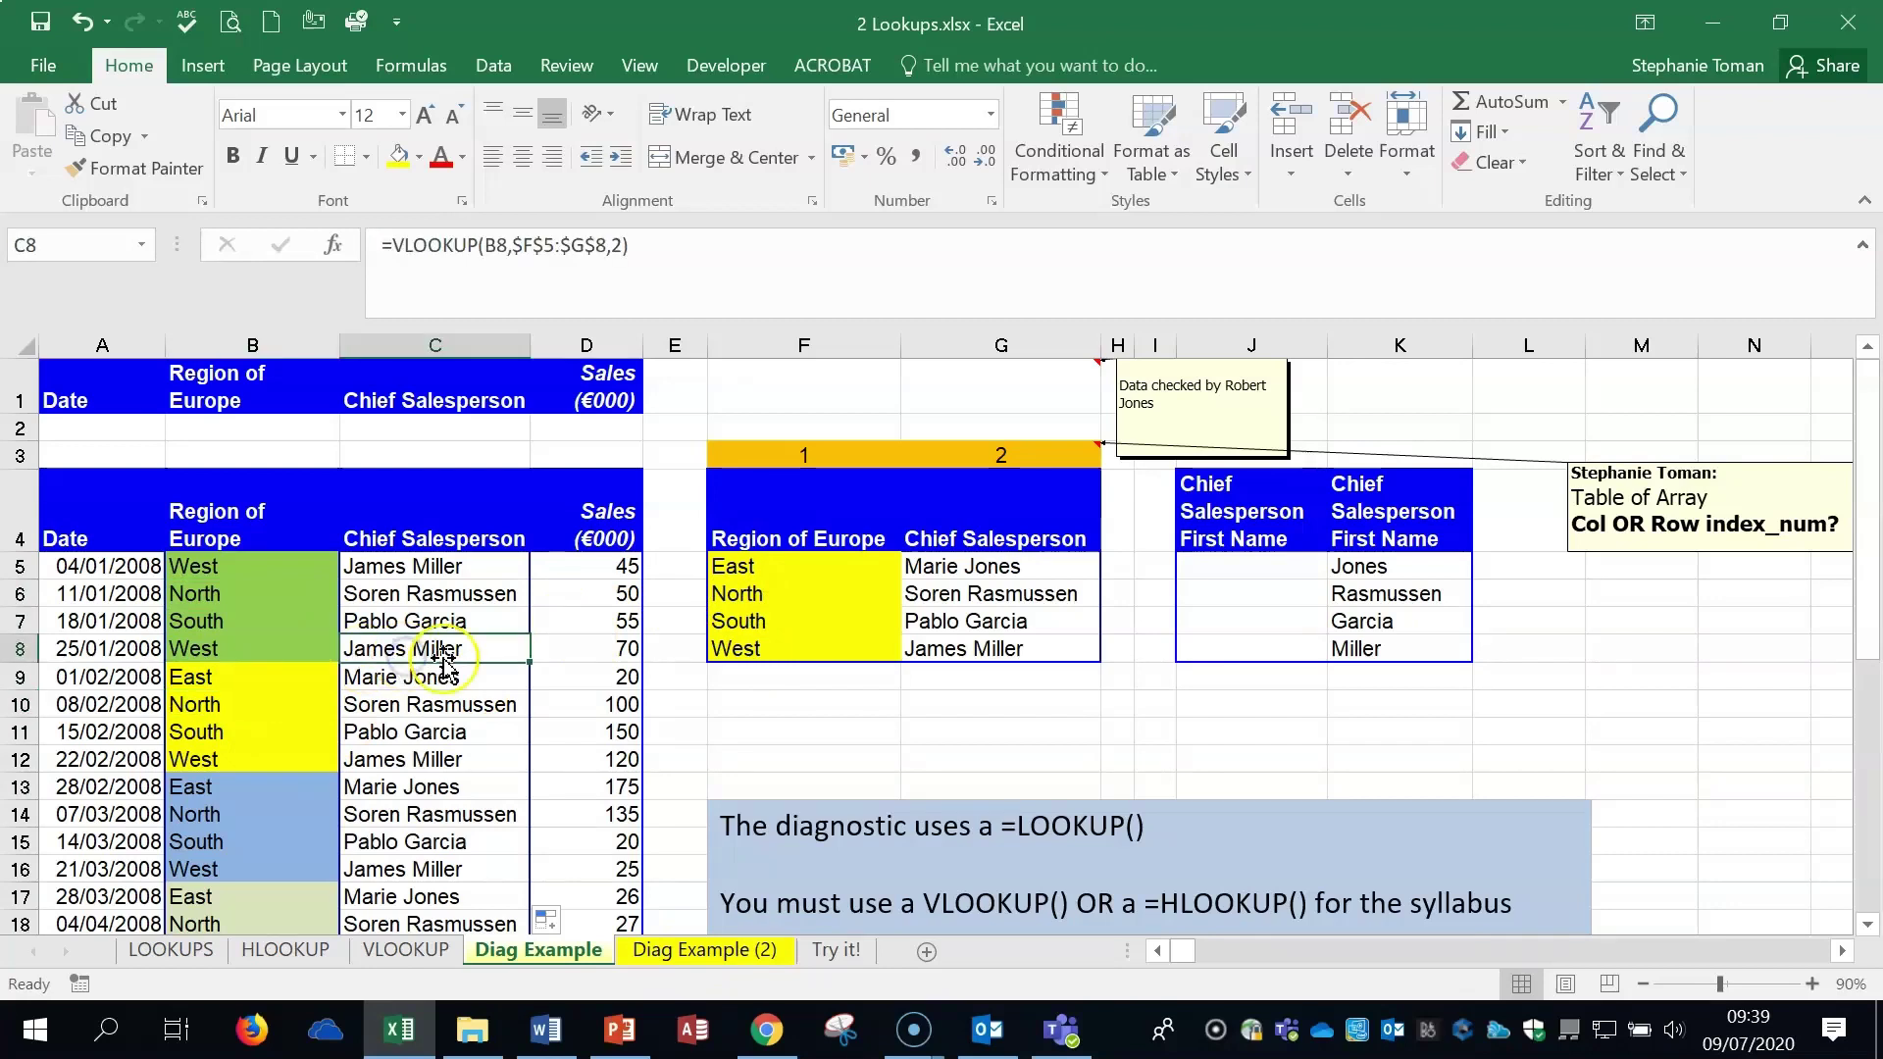
click(248, 675)
click(246, 762)
click(257, 812)
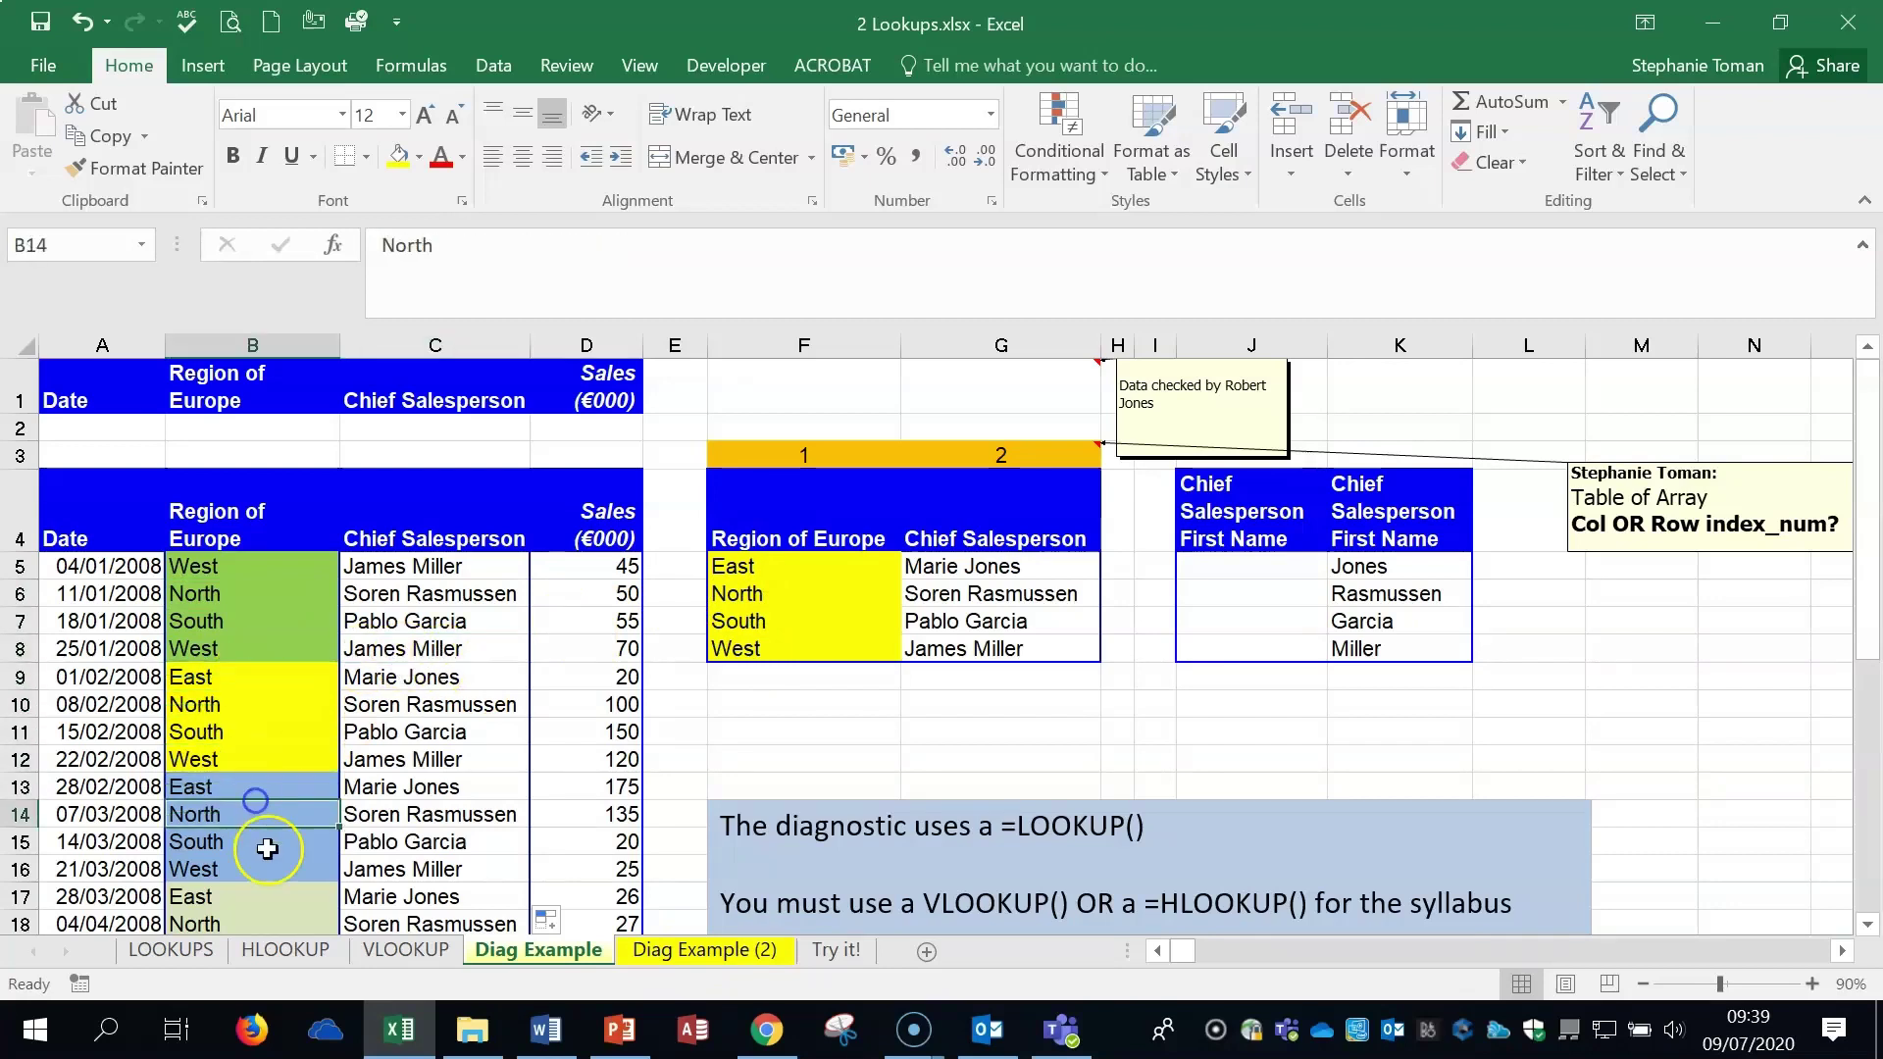
click(263, 875)
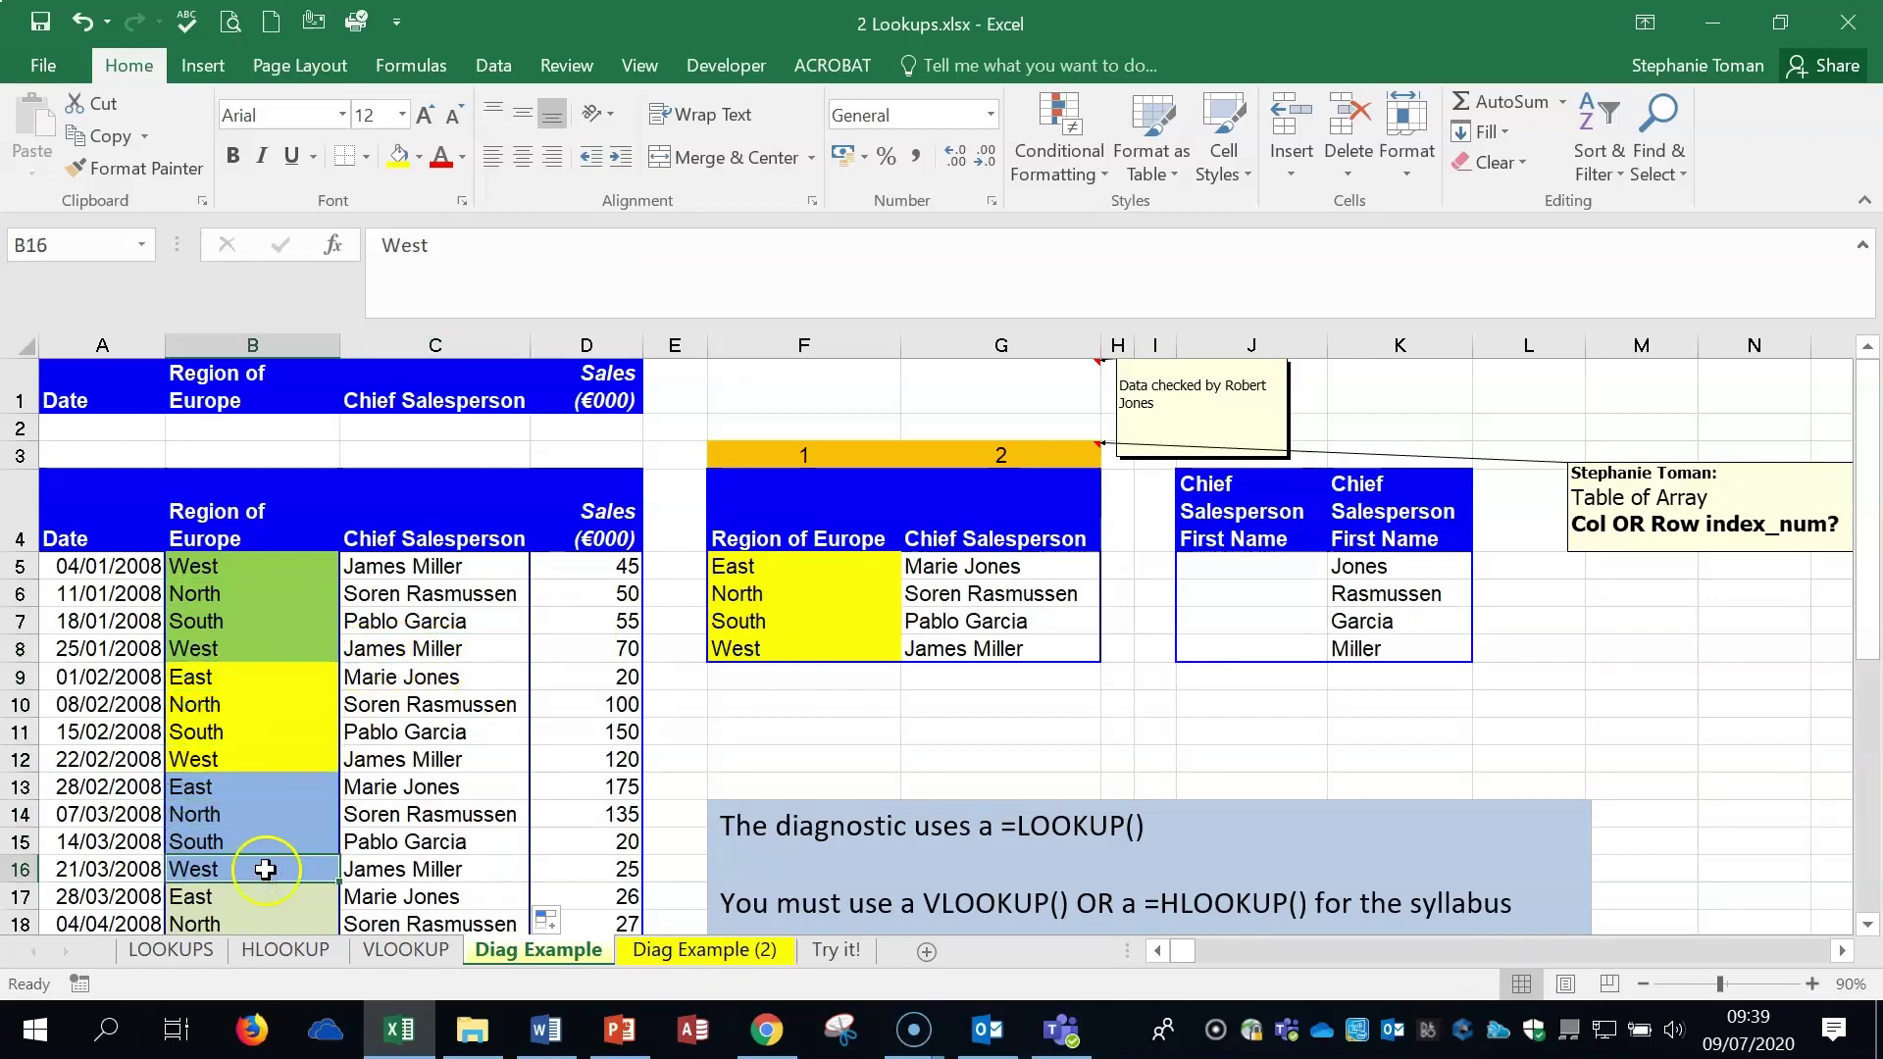
- On the Diag Example (2) sheet, change the function in Chief Salesperson cell C5 from LOOKUP to VLOOKUP
click(697, 955)
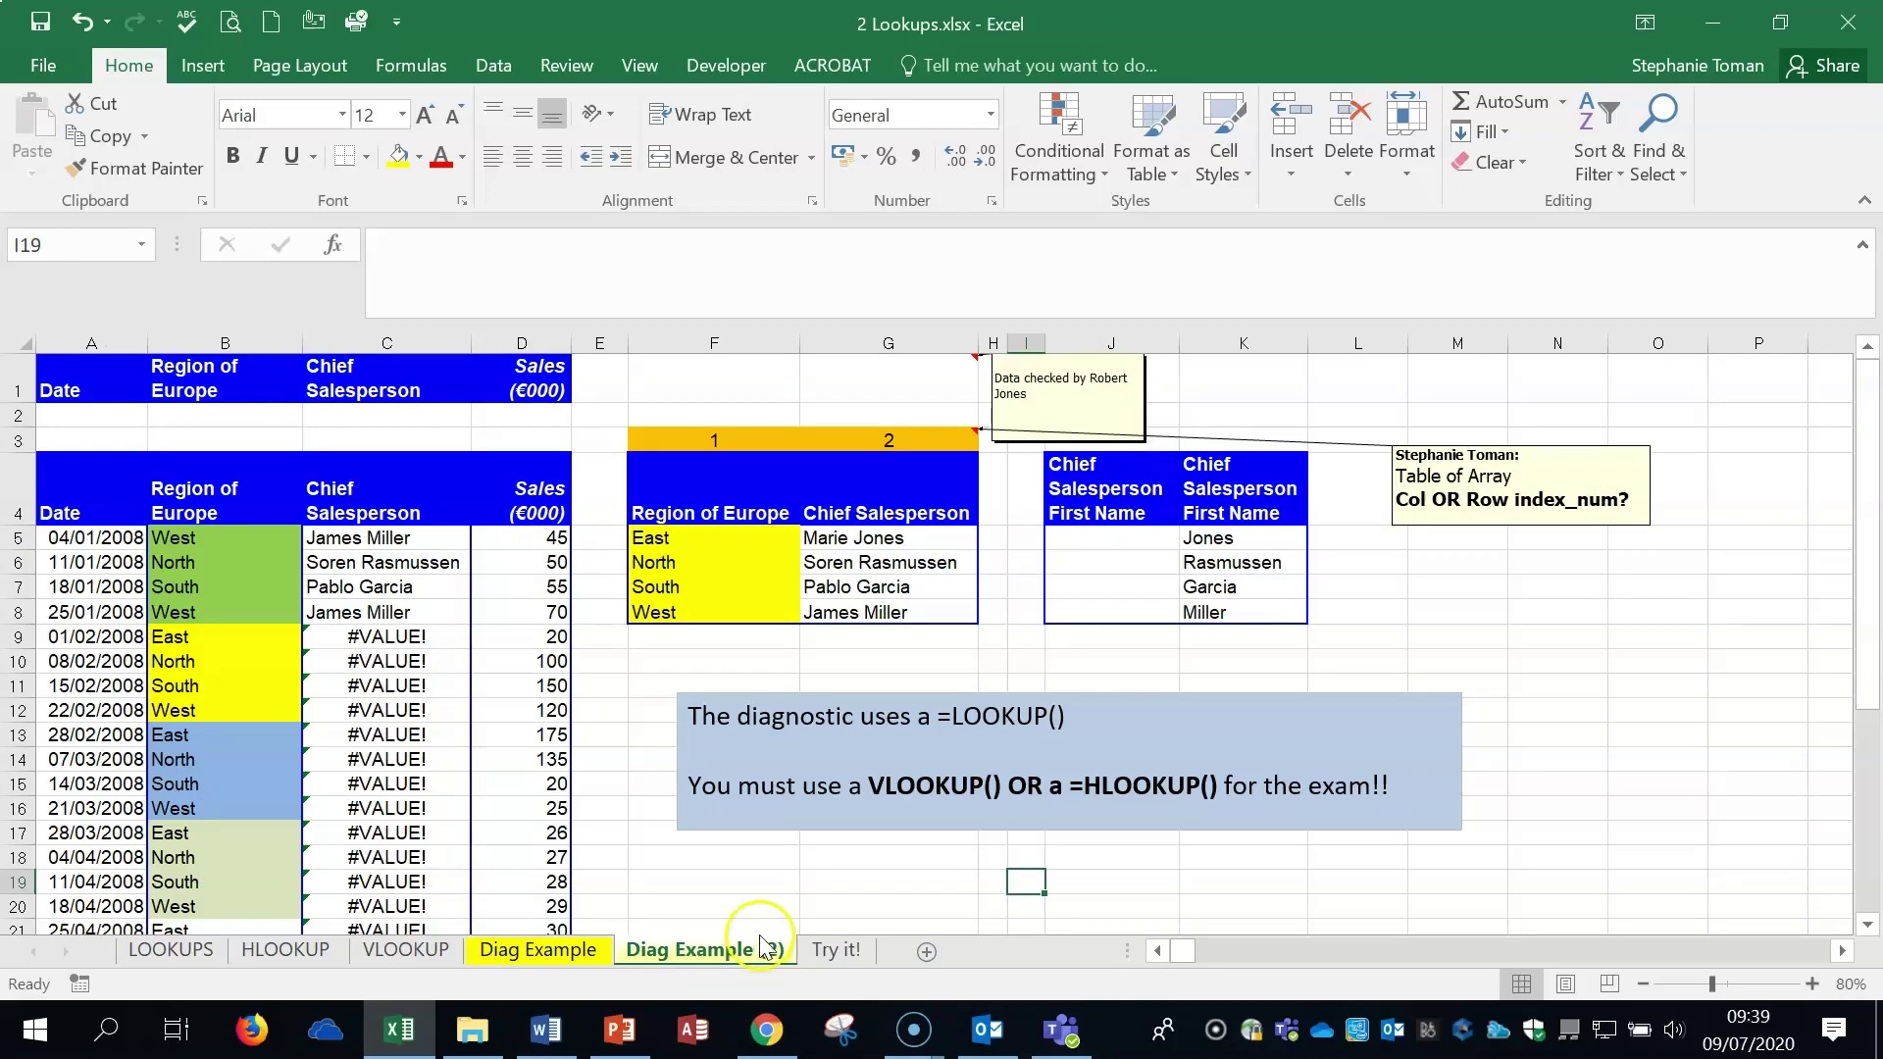
click(381, 538)
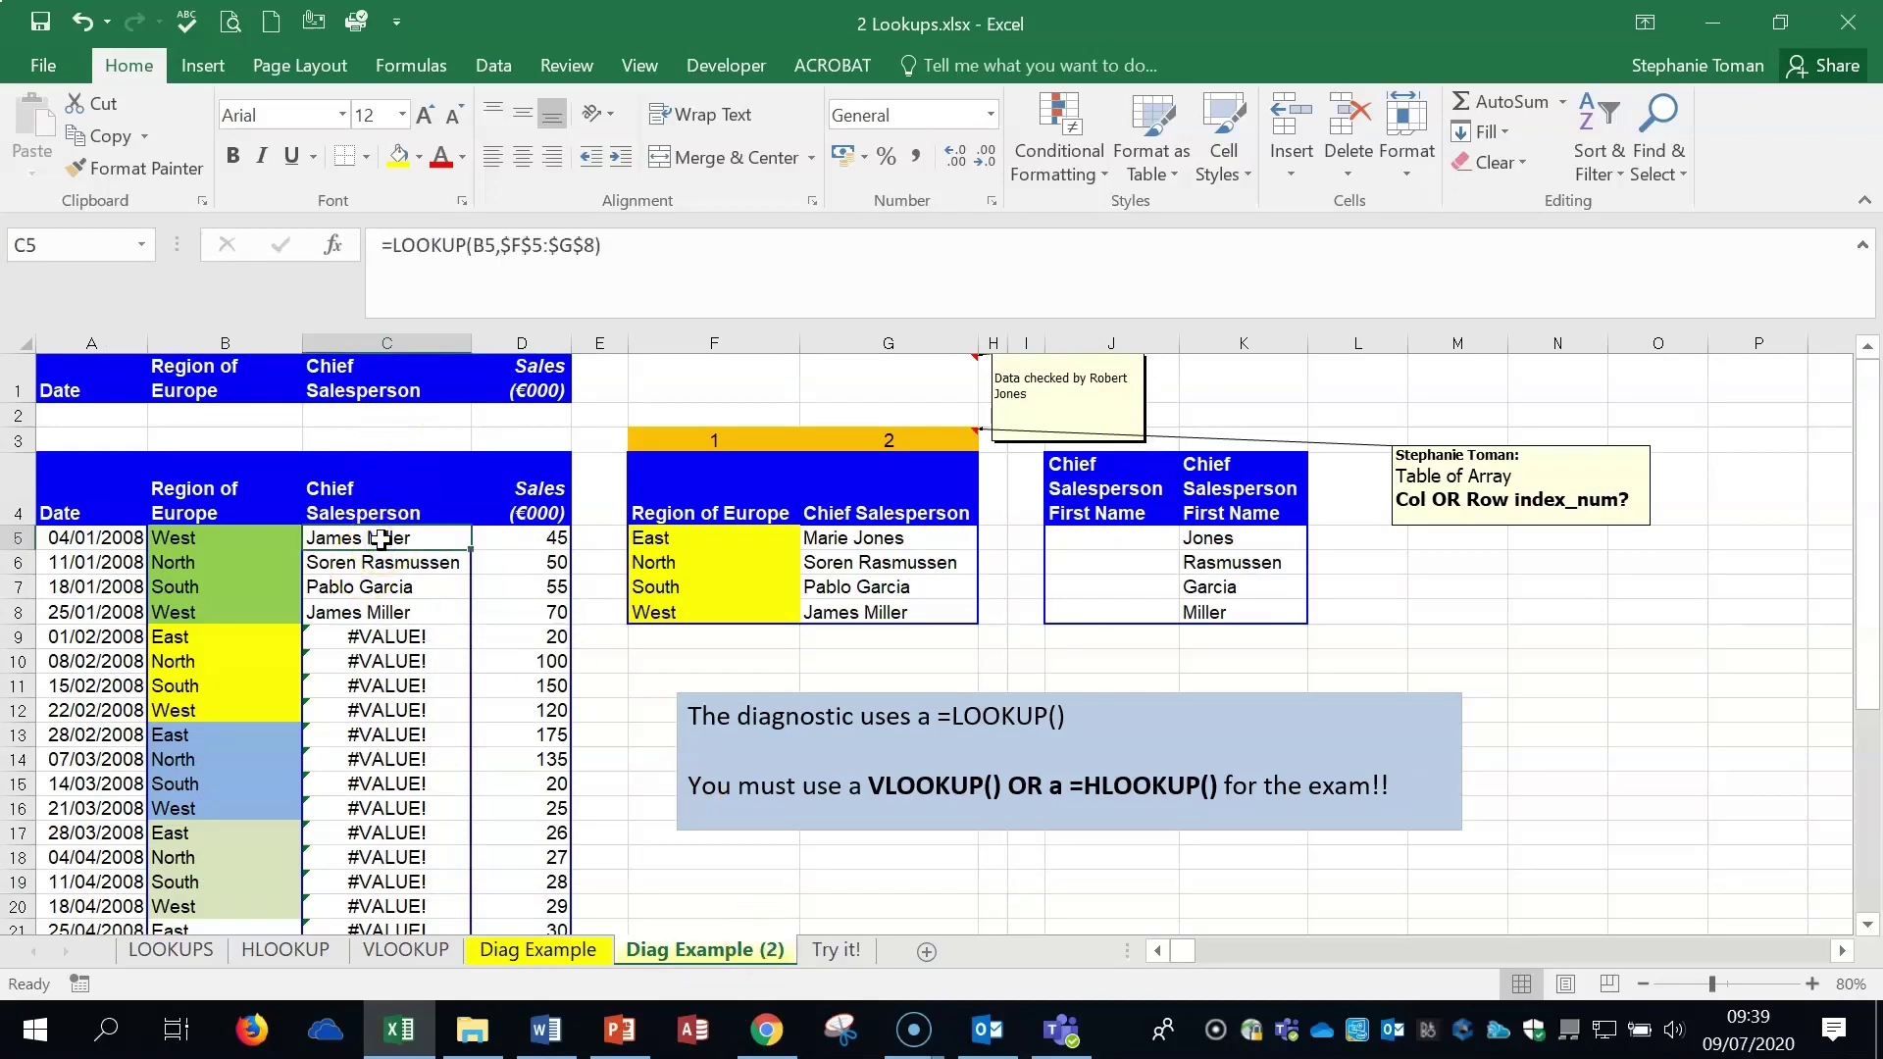
click(394, 245)
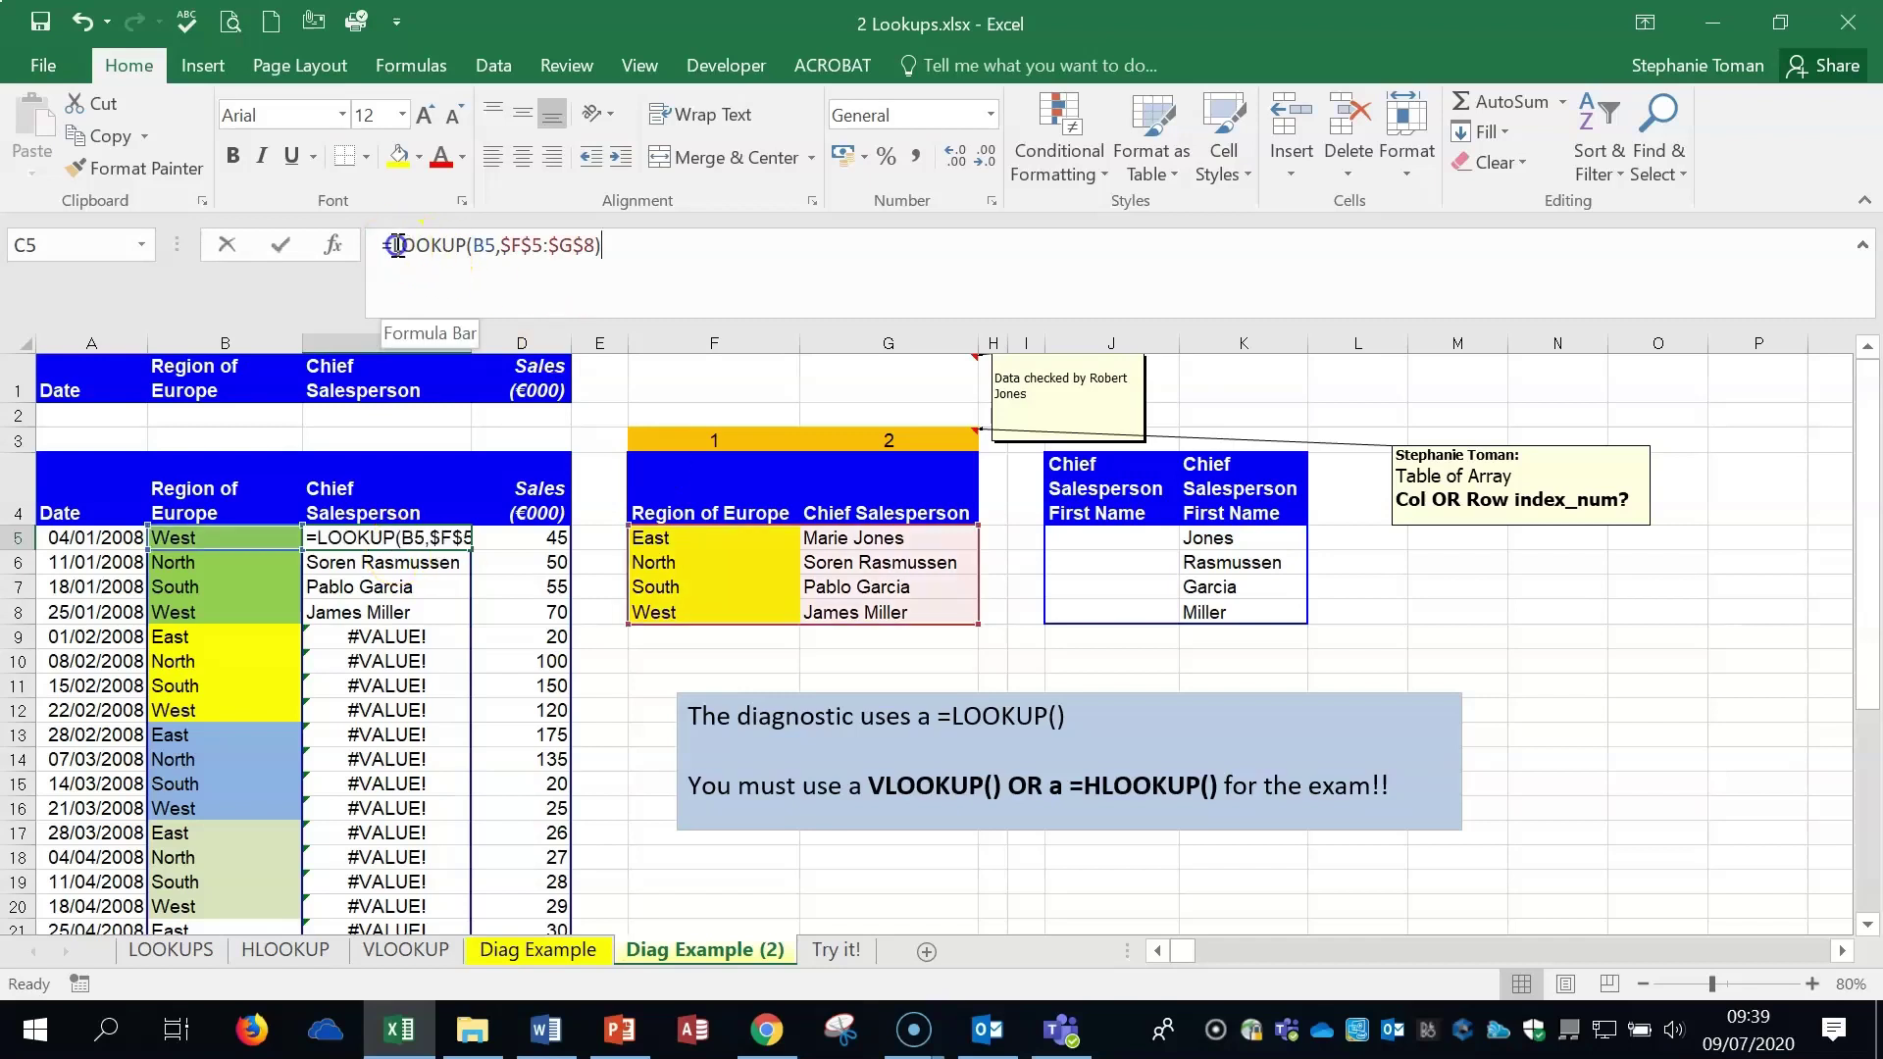
text(V)
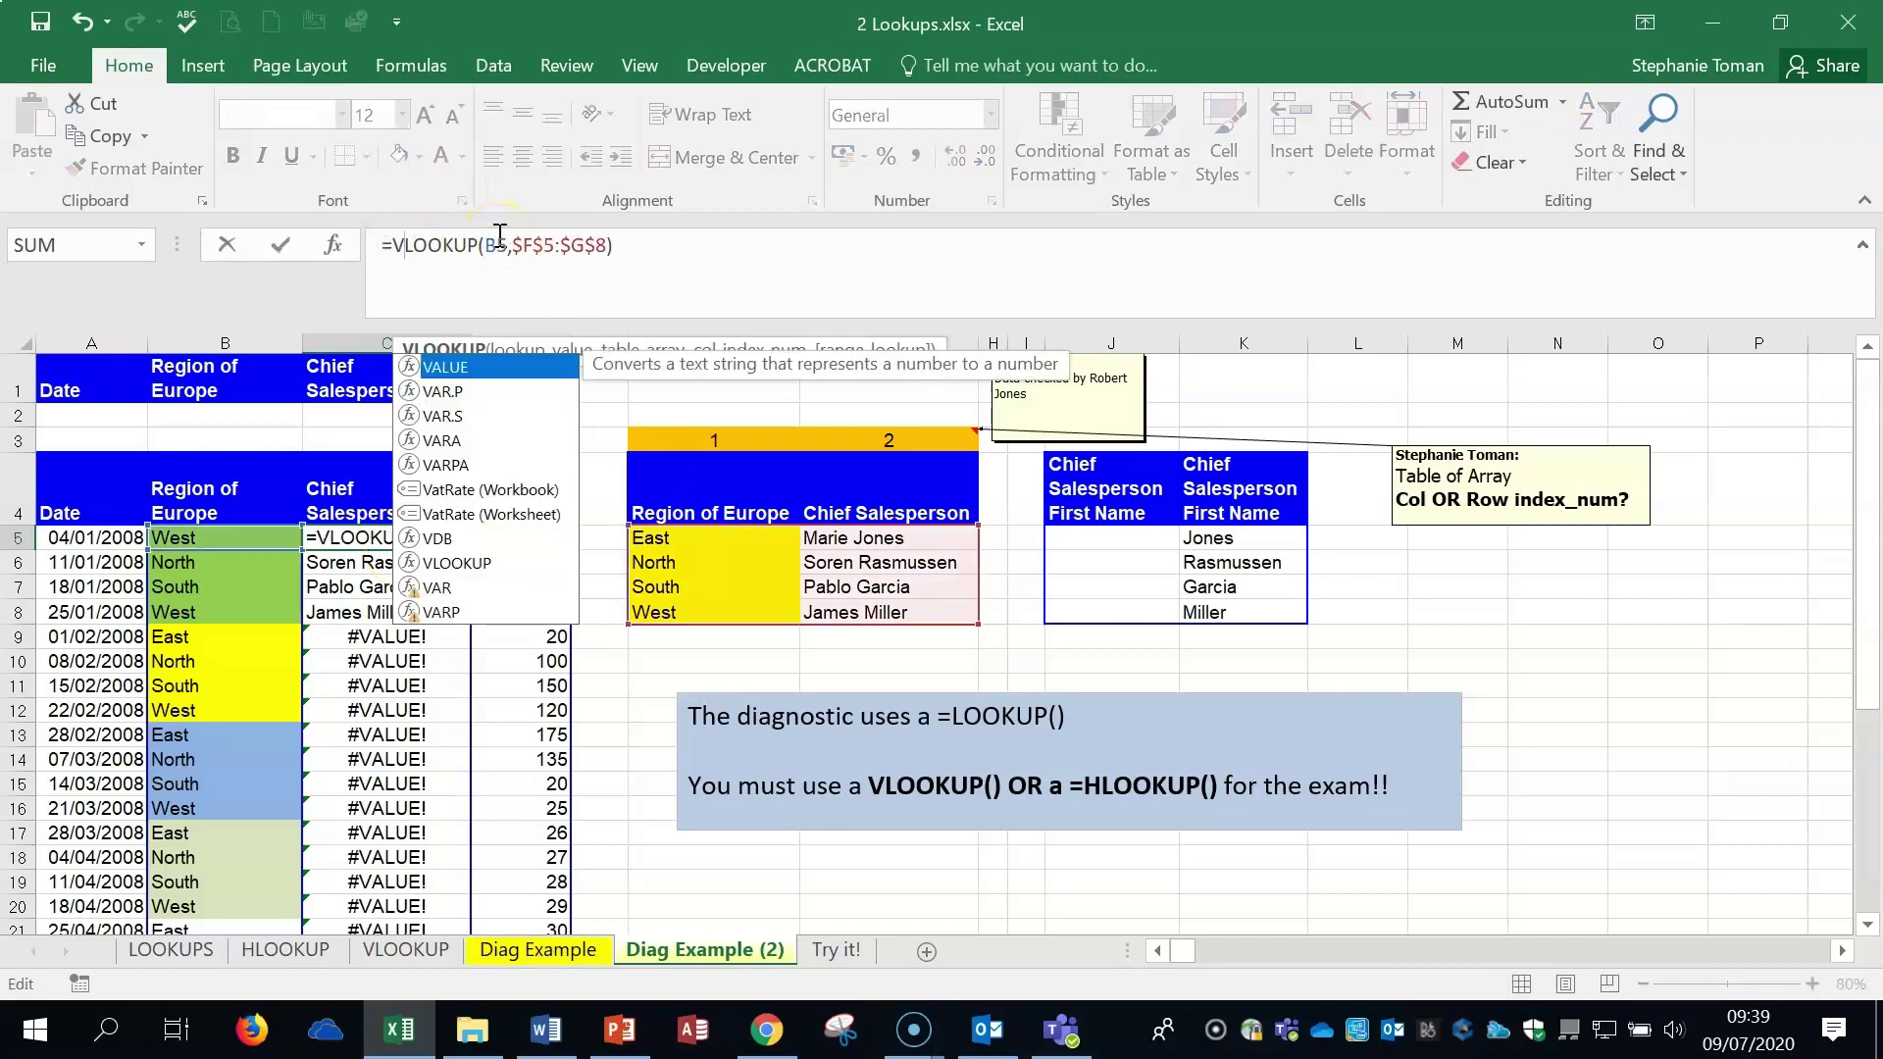
- Add column index 2 to the C5 VLOOKUP and fill the formula down the Chief Salesperson column
click(604, 245)
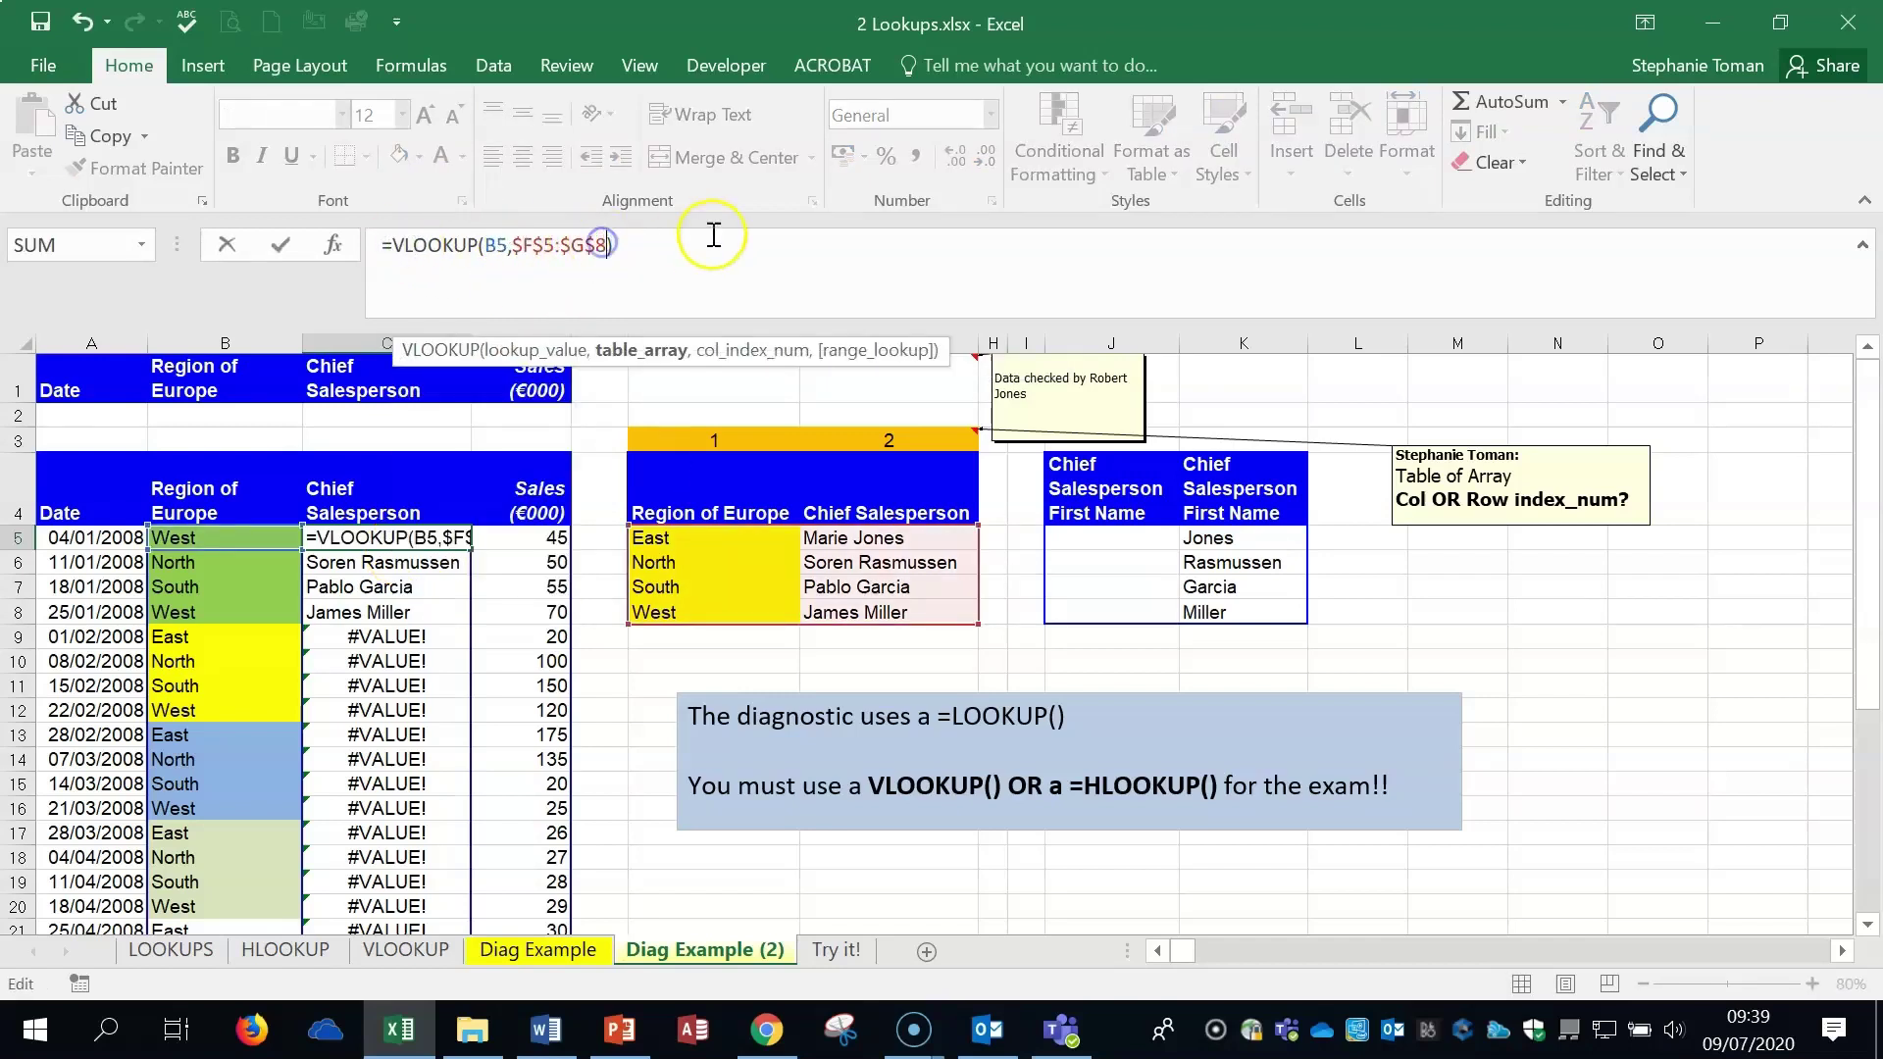
text(,)
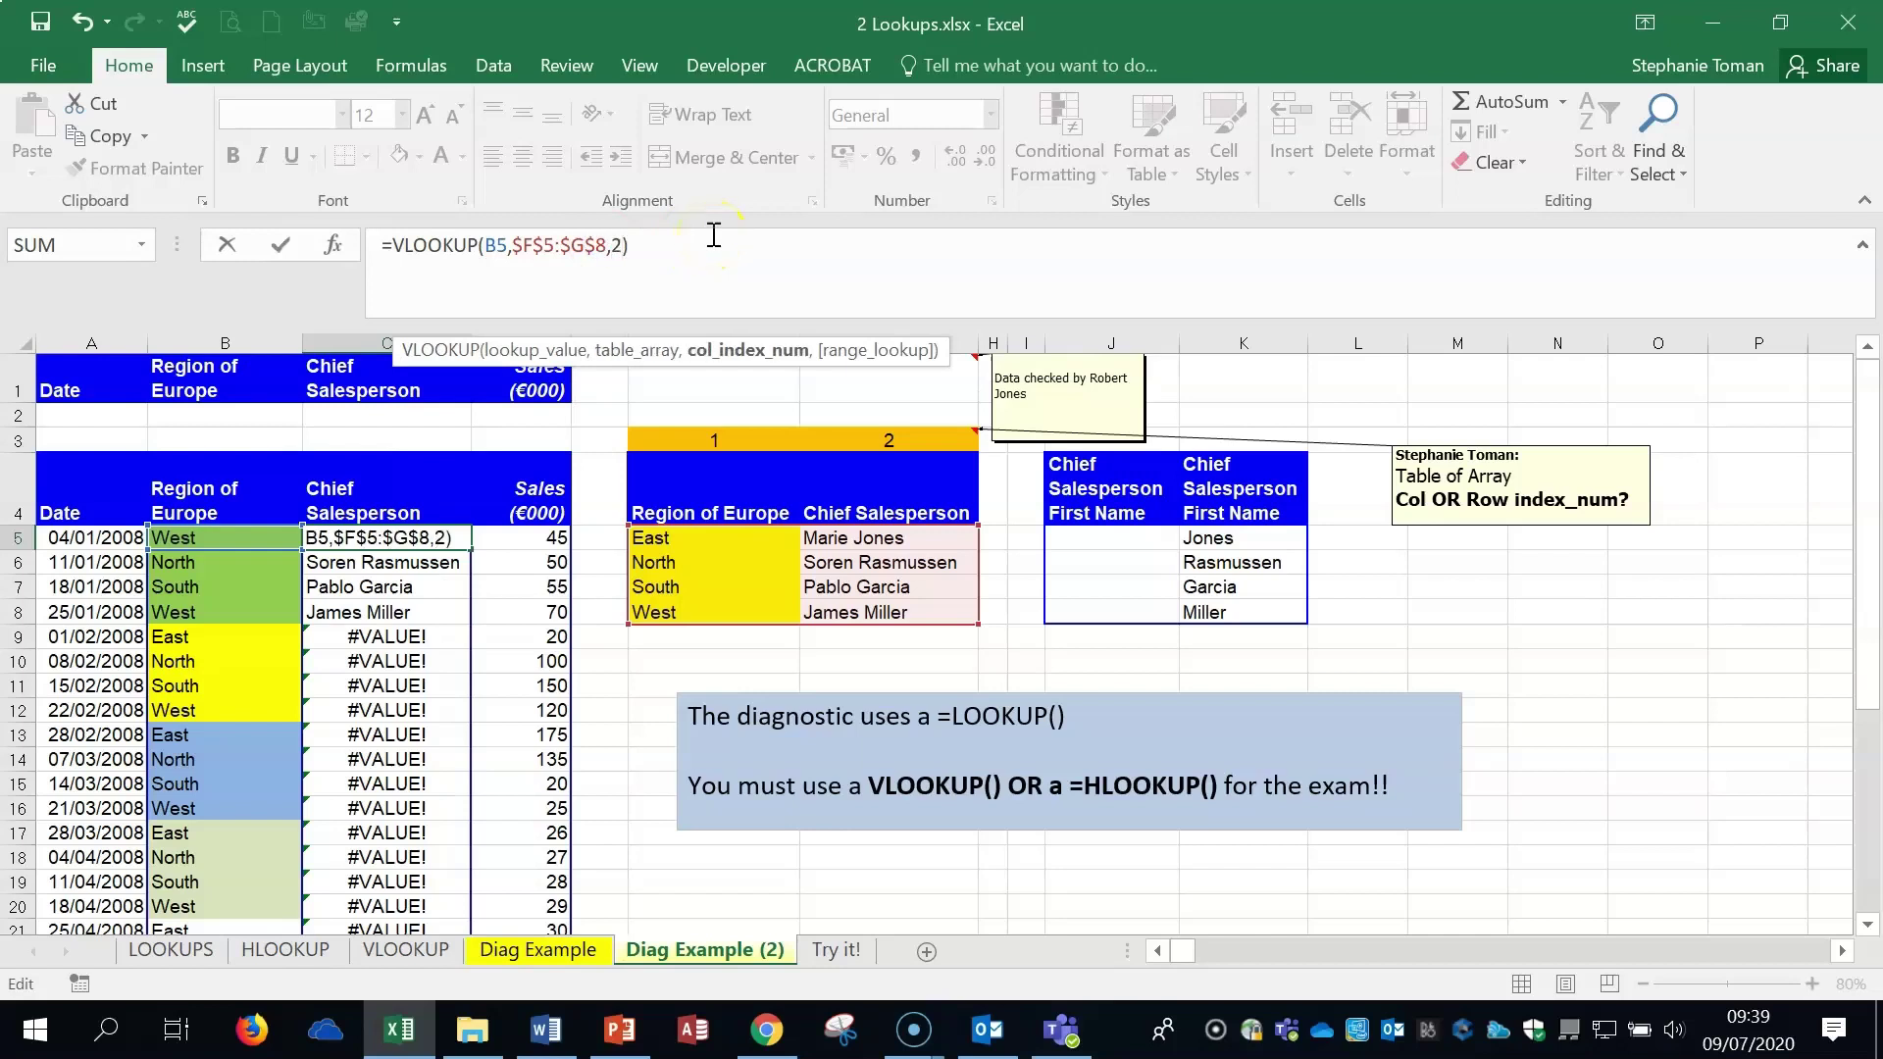
text(2)
click(280, 245)
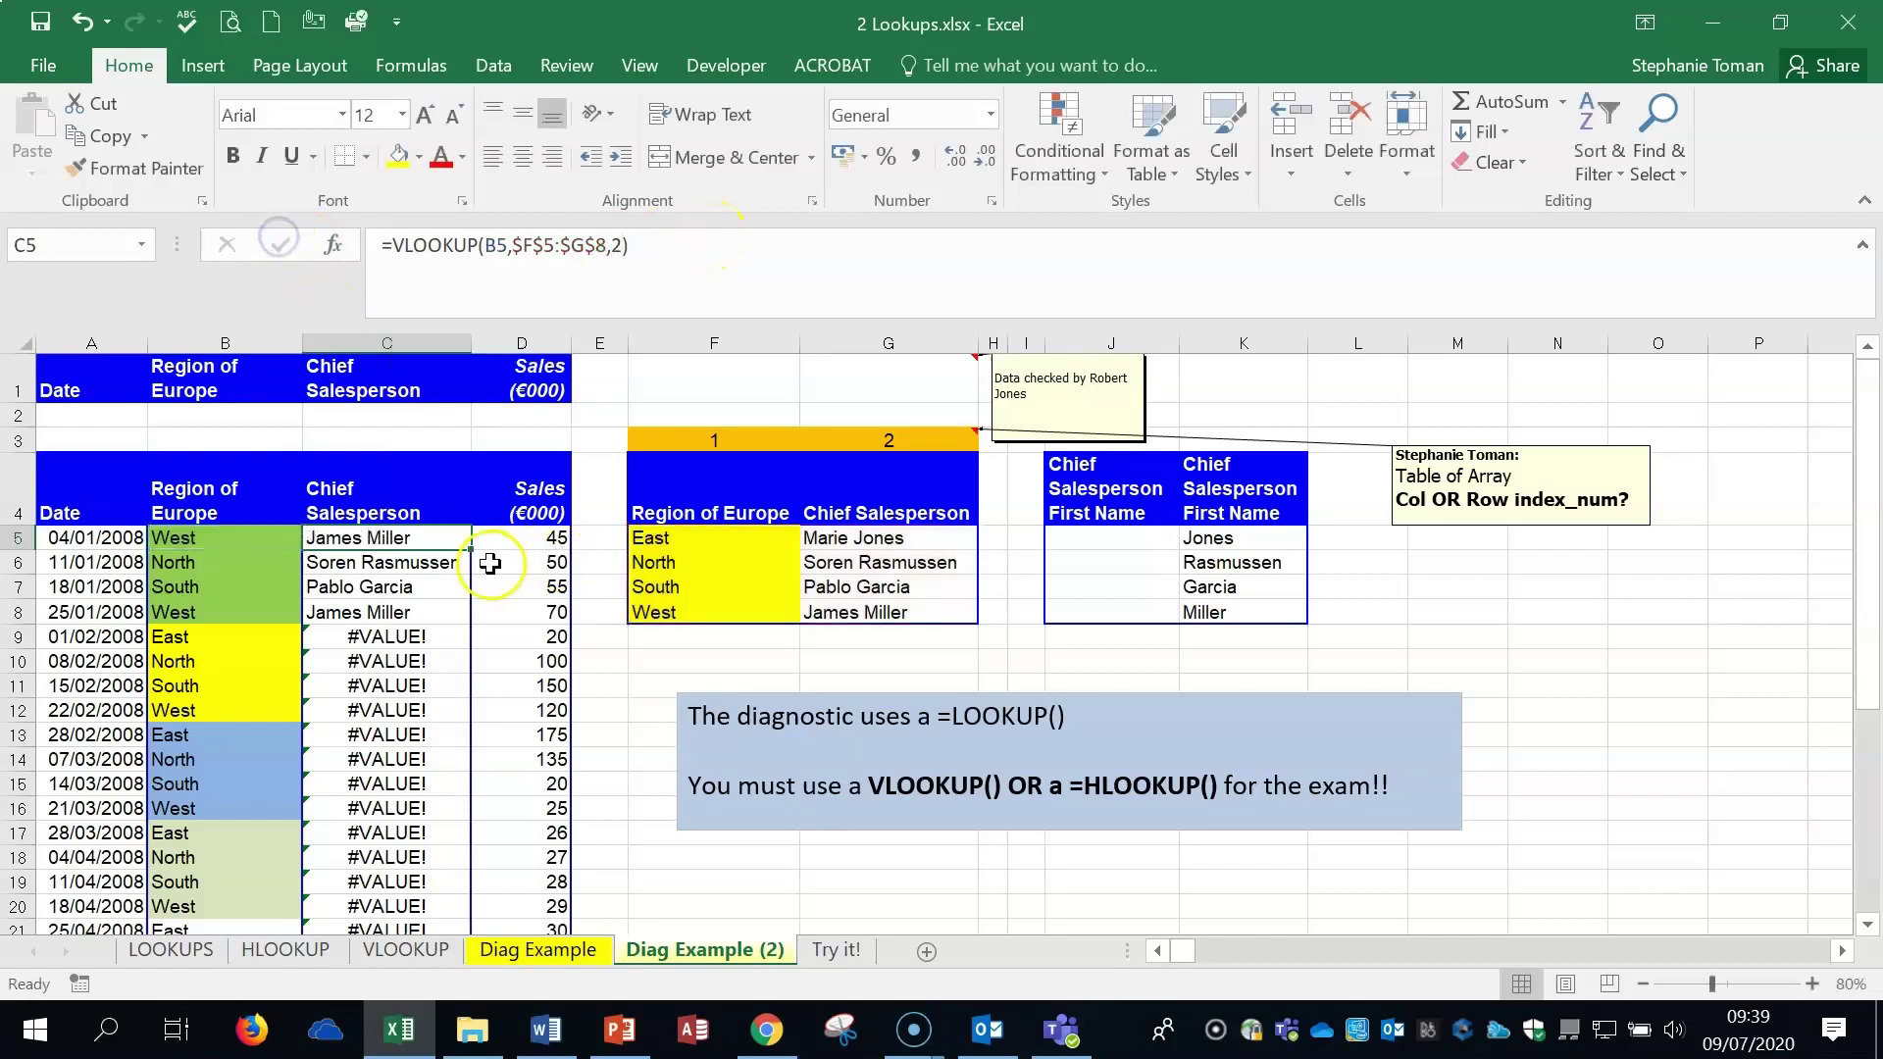
double_click(472, 549)
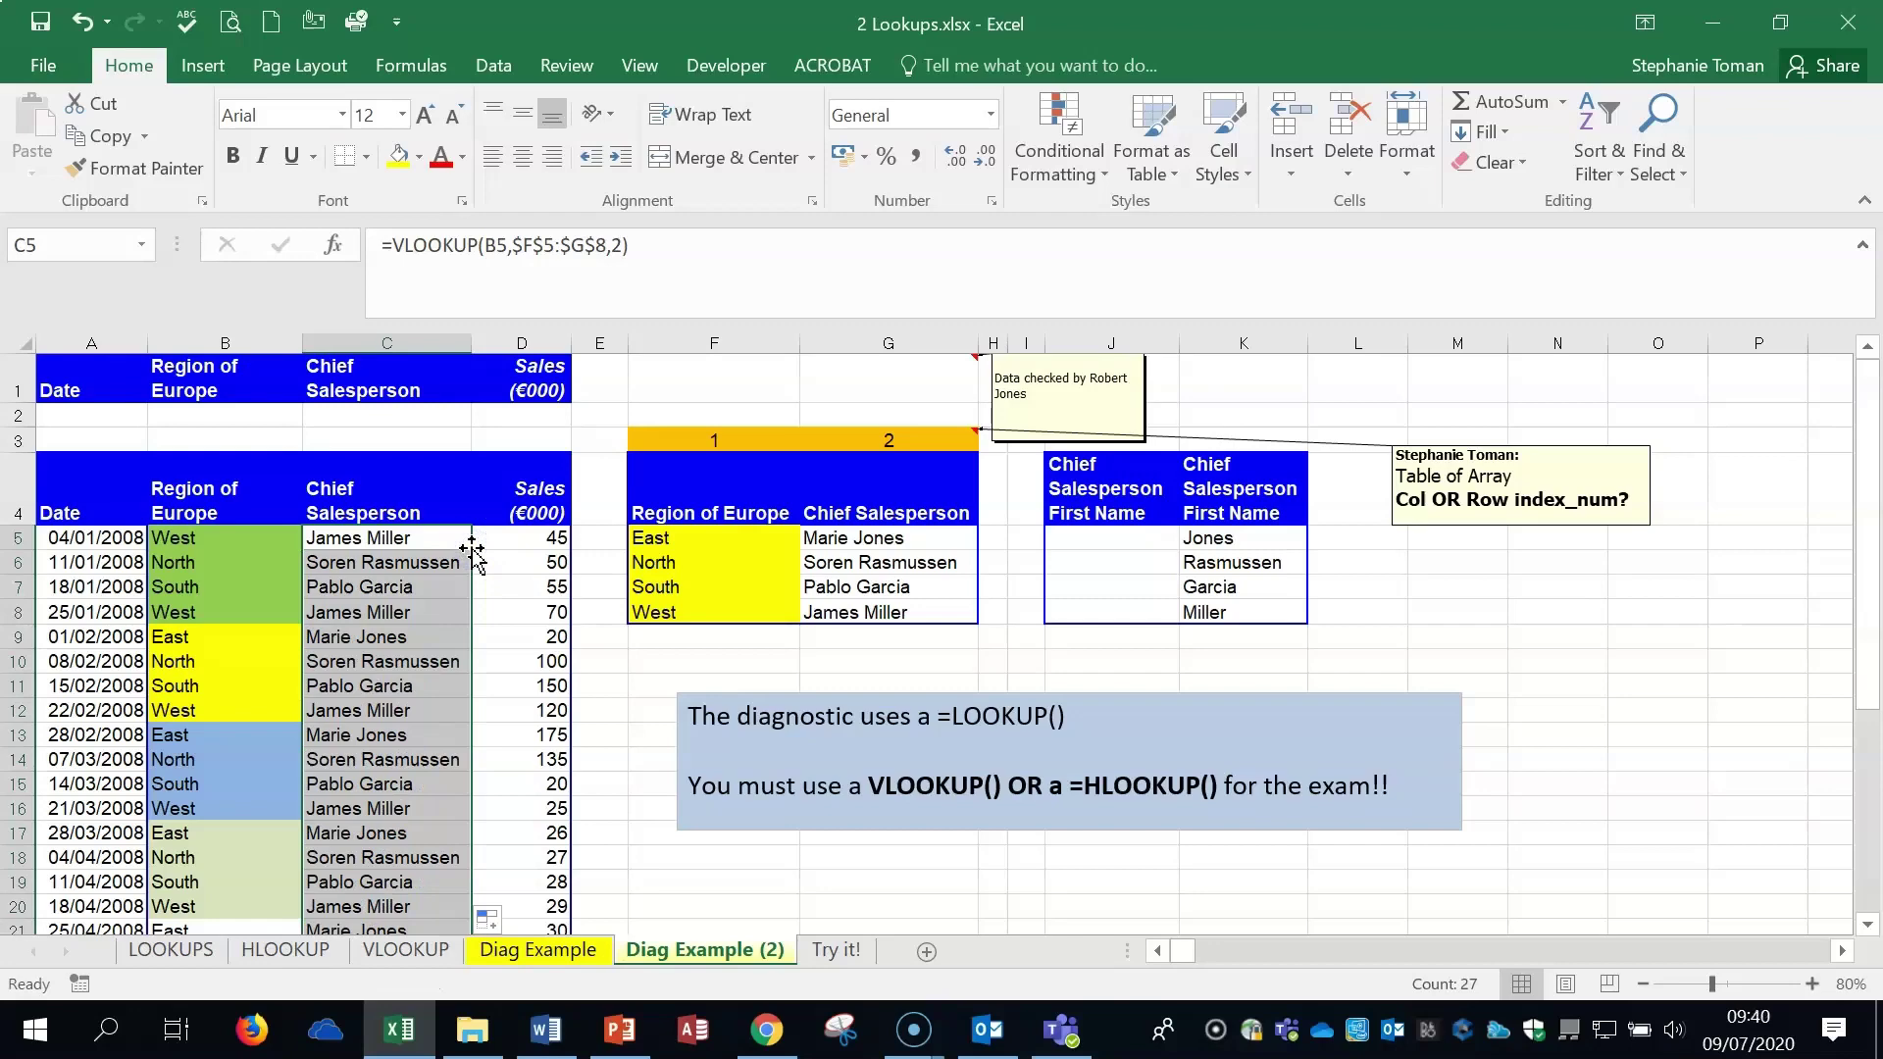
- Open the Try it! sheet and examine the Number Bought values, the empty discount cells and the discount tables
click(839, 951)
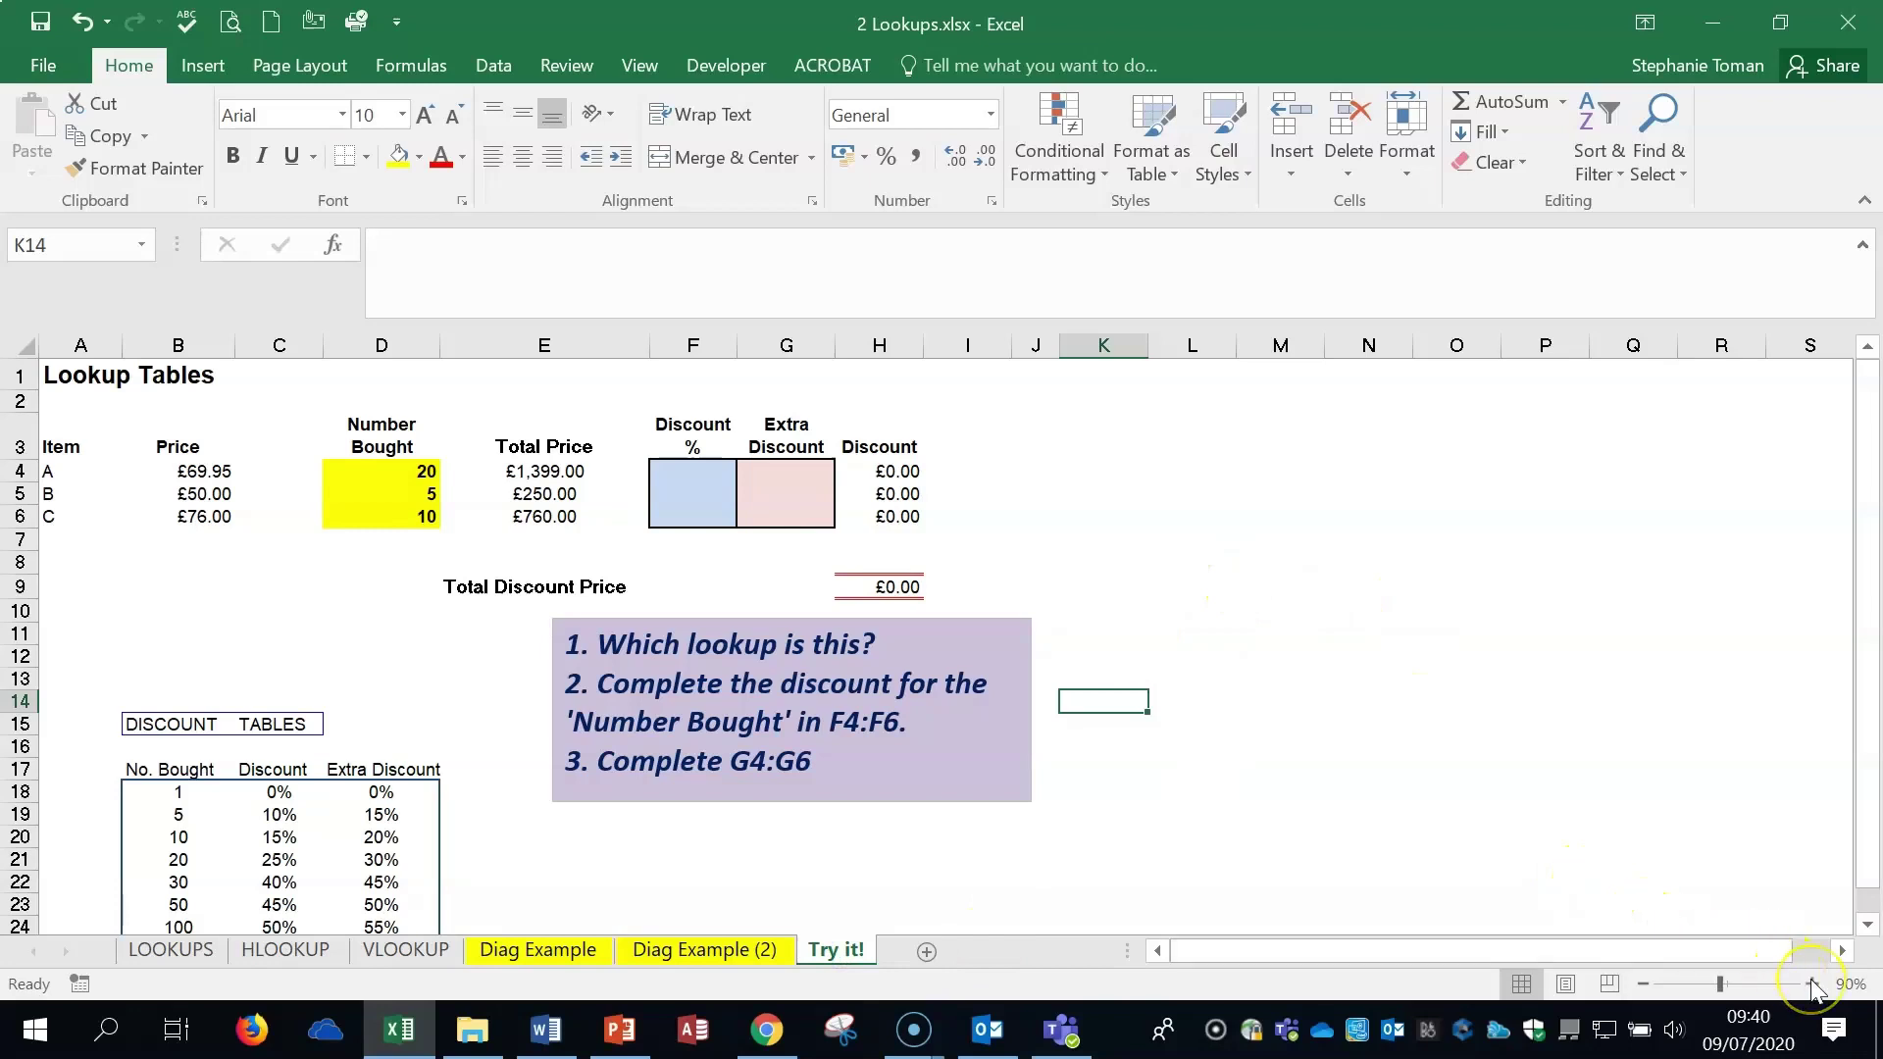
click(407, 478)
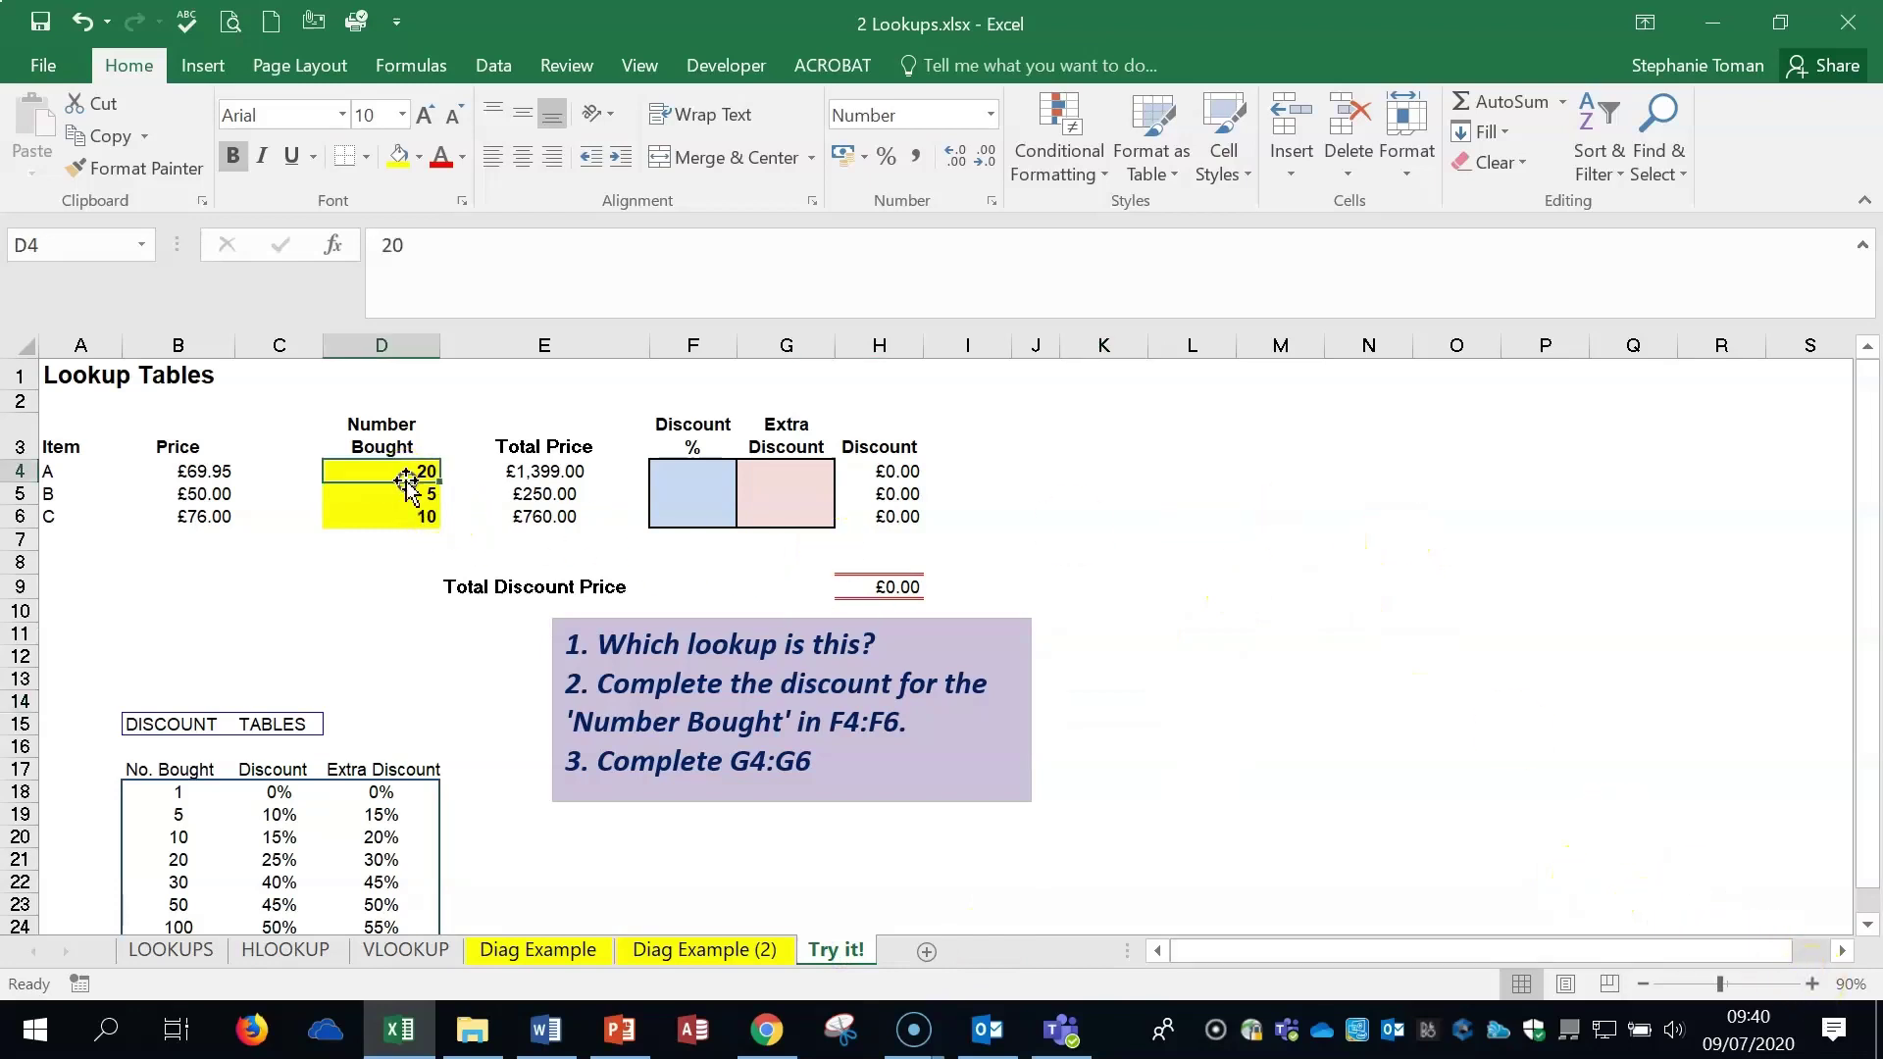
click(401, 487)
key(Down)
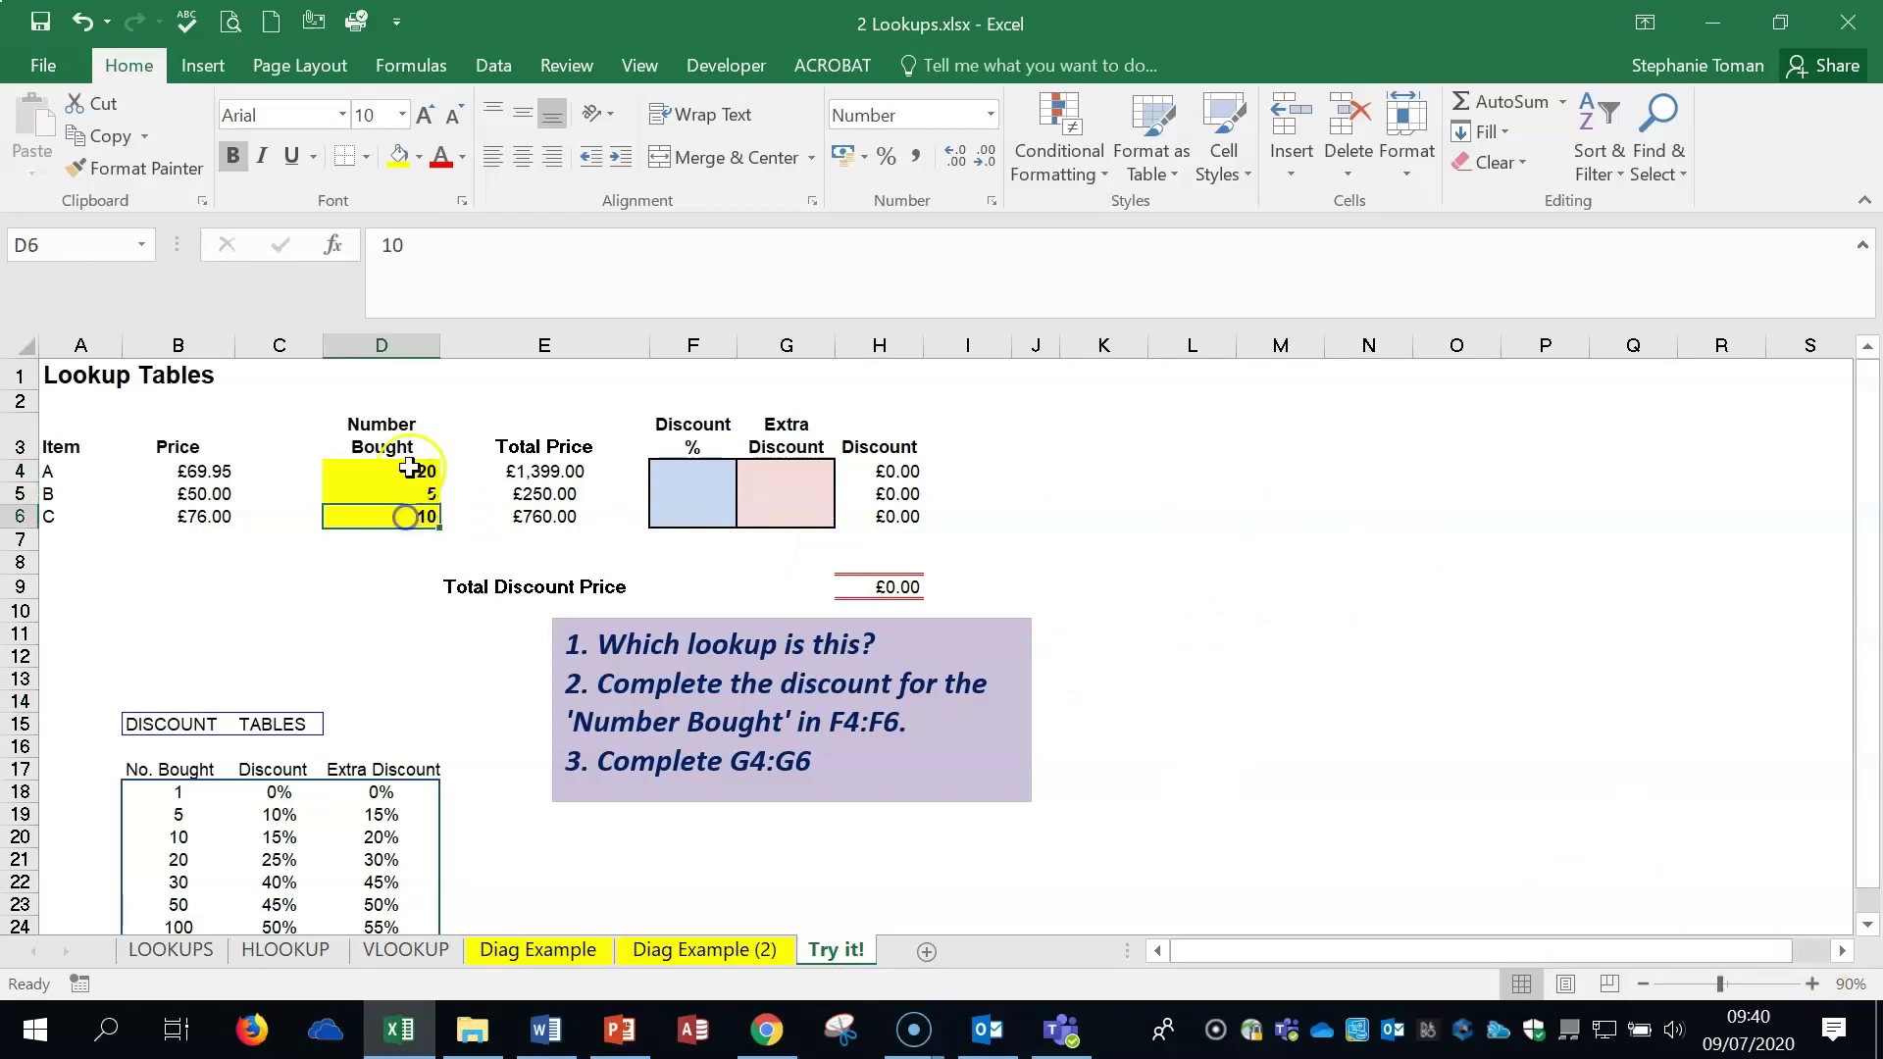
click(409, 469)
click(403, 490)
click(402, 509)
click(417, 475)
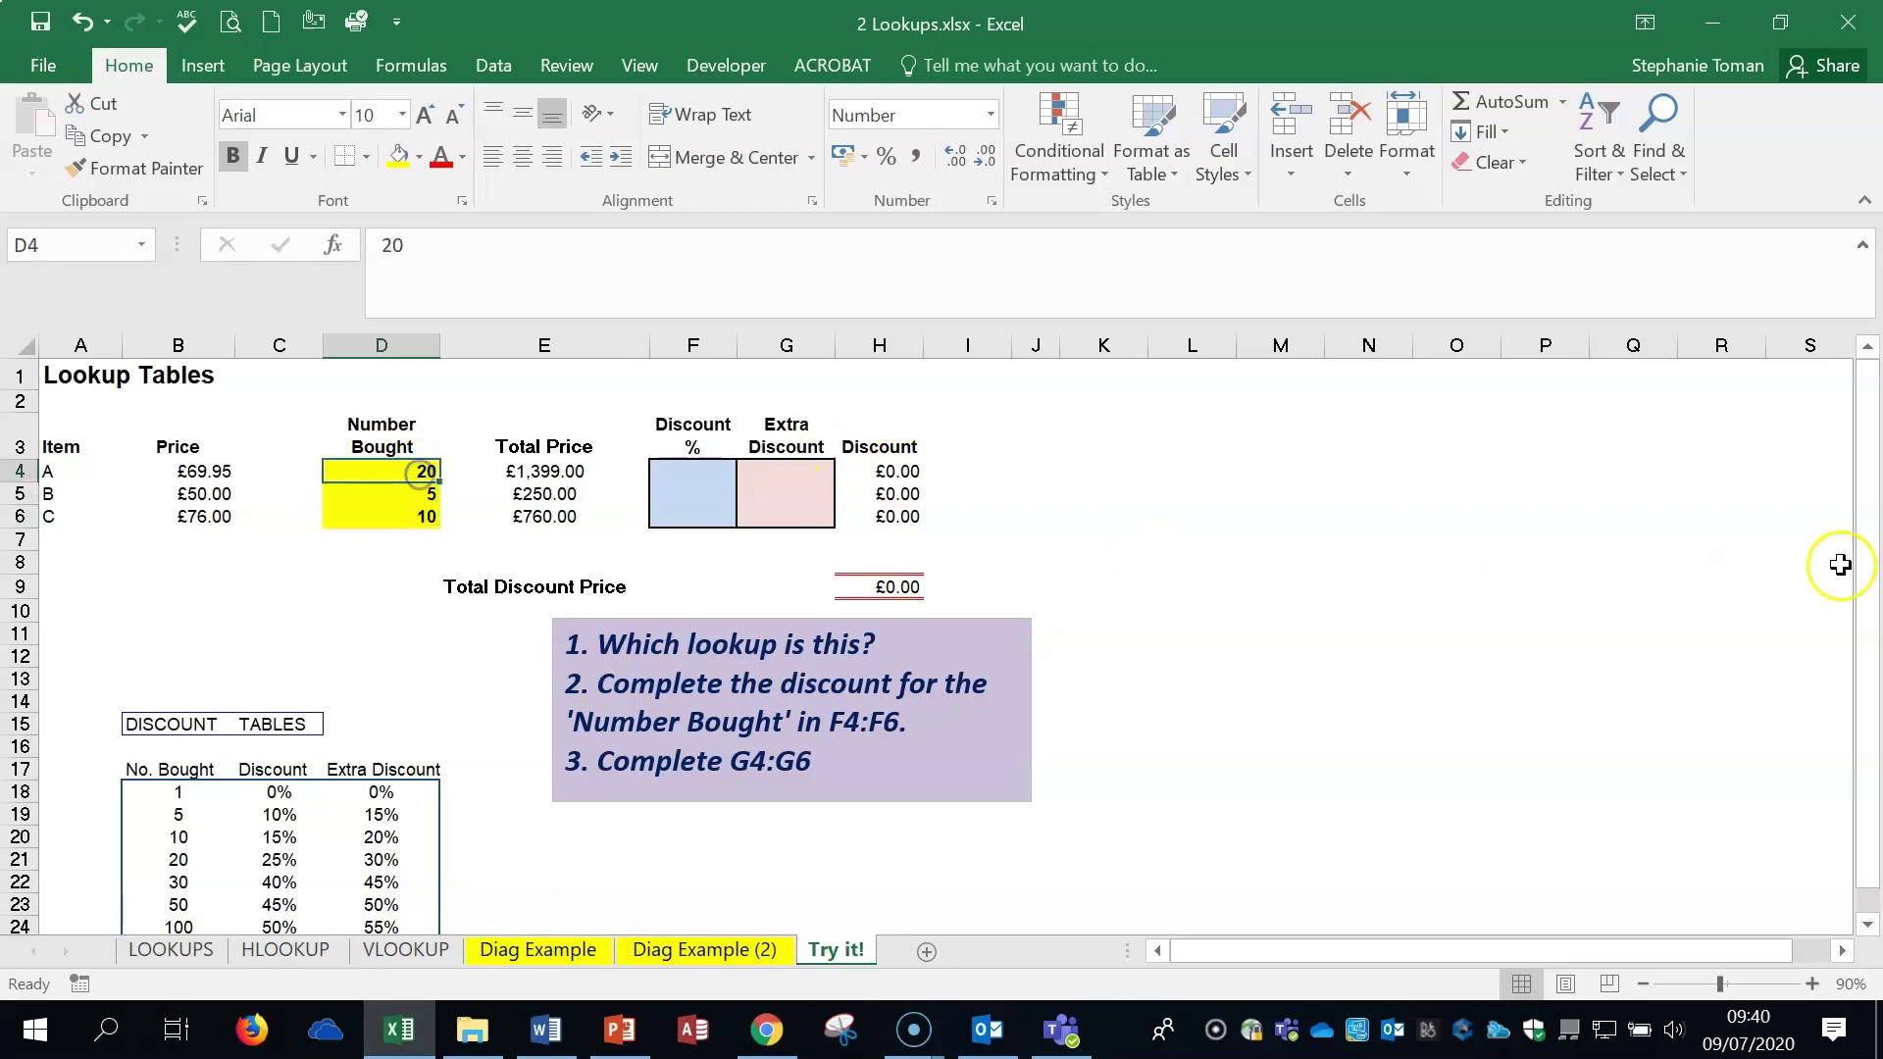
click(716, 475)
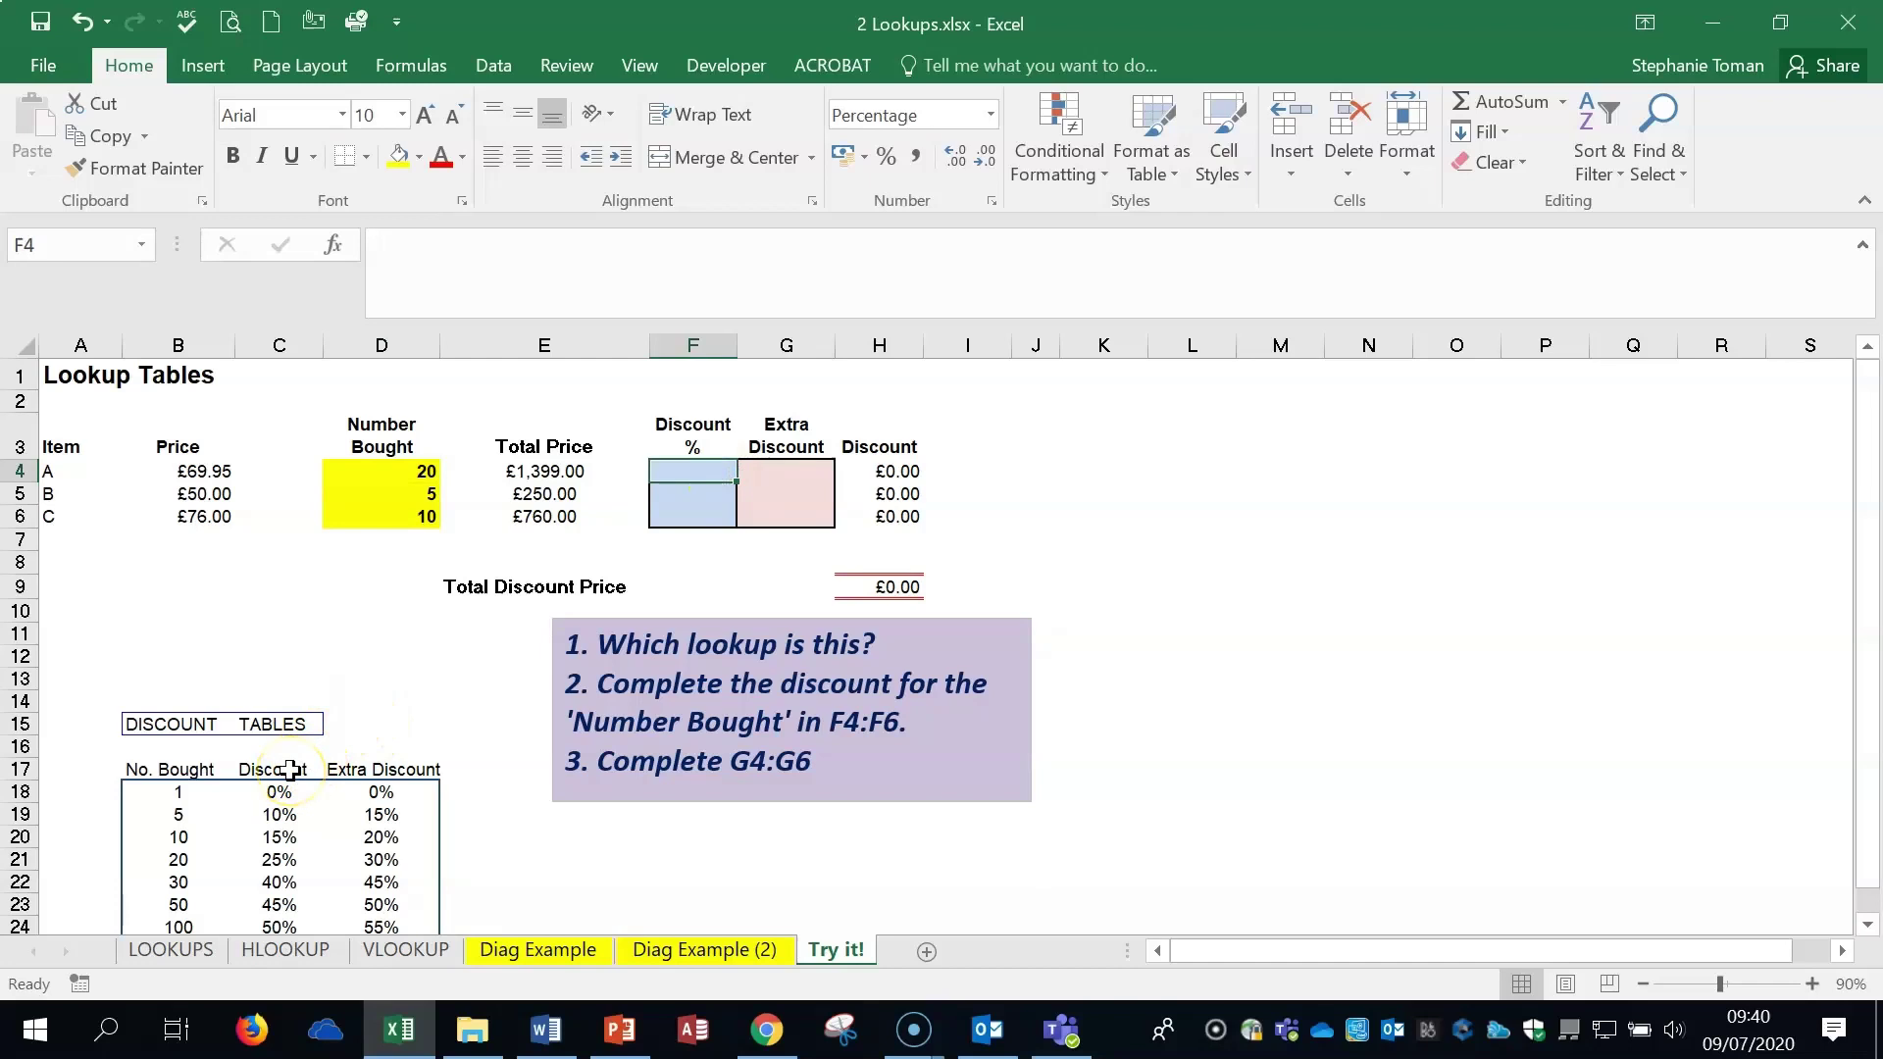
click(761, 475)
click(1429, 654)
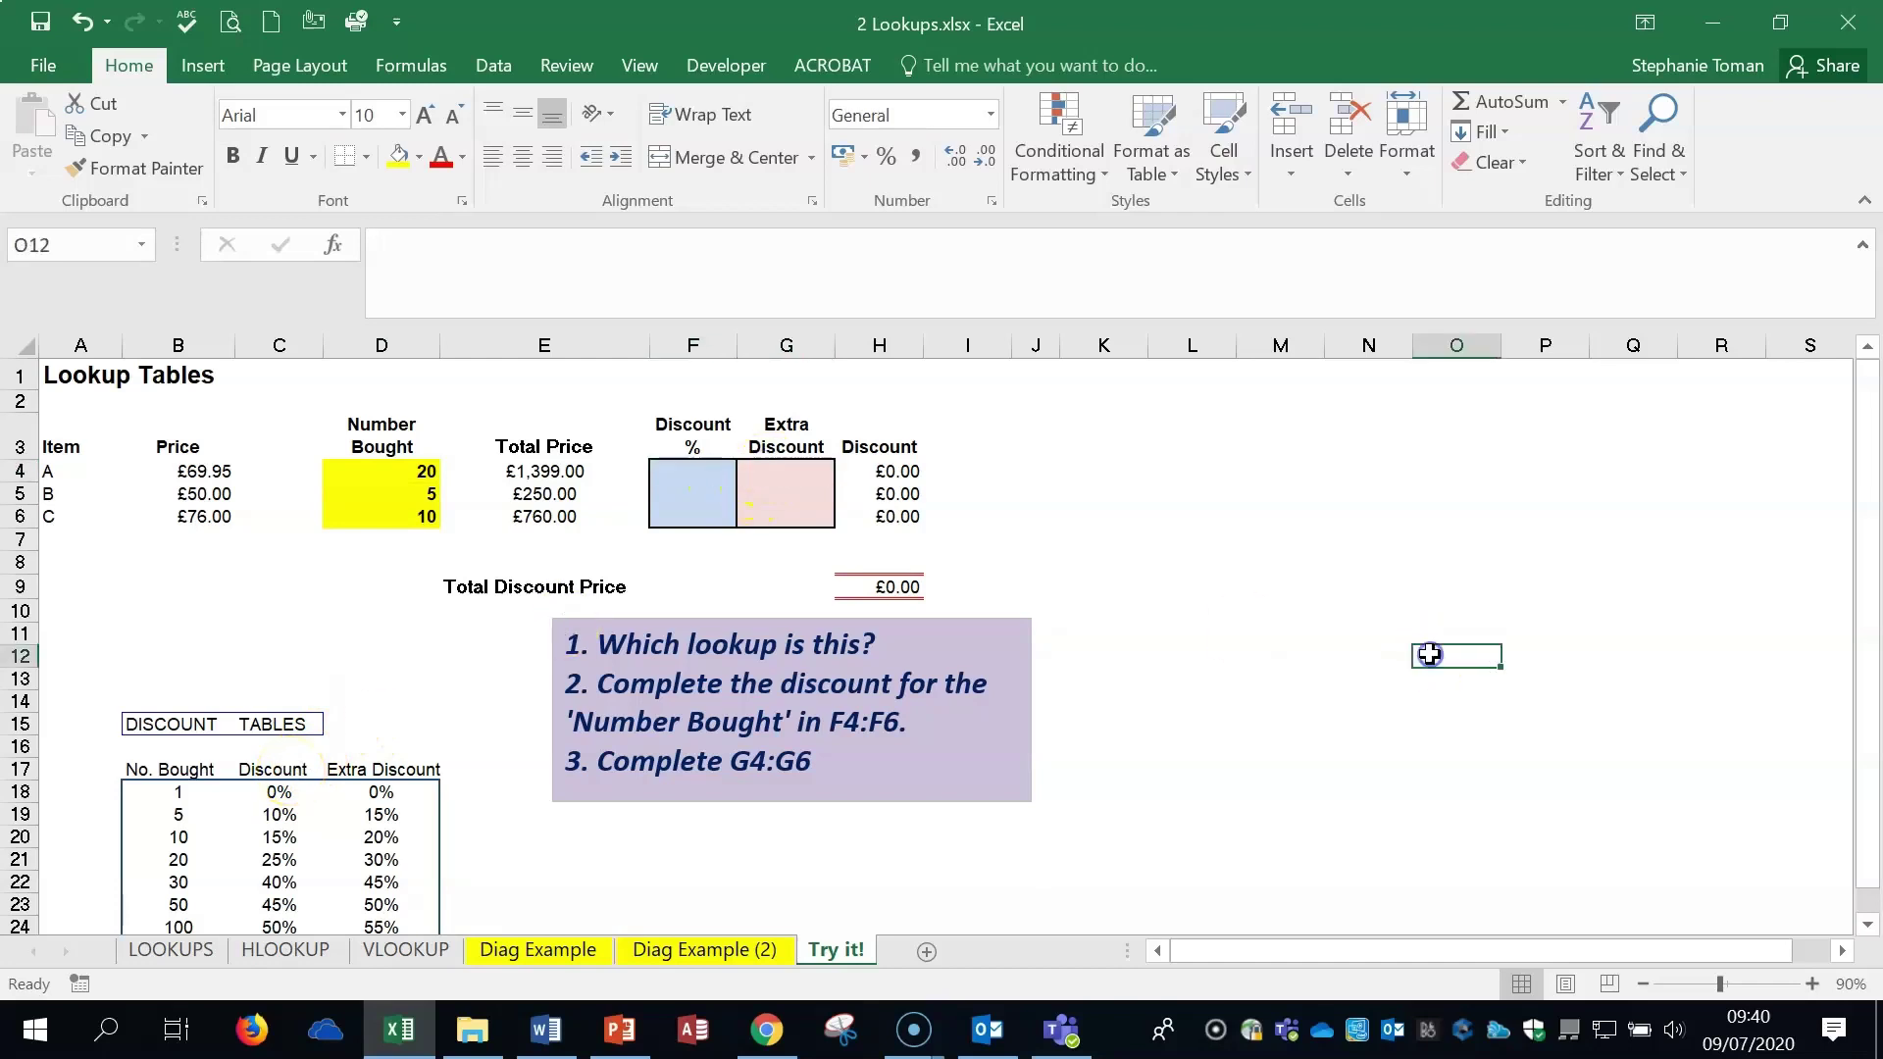
scroll(1429, 654, down, 1)
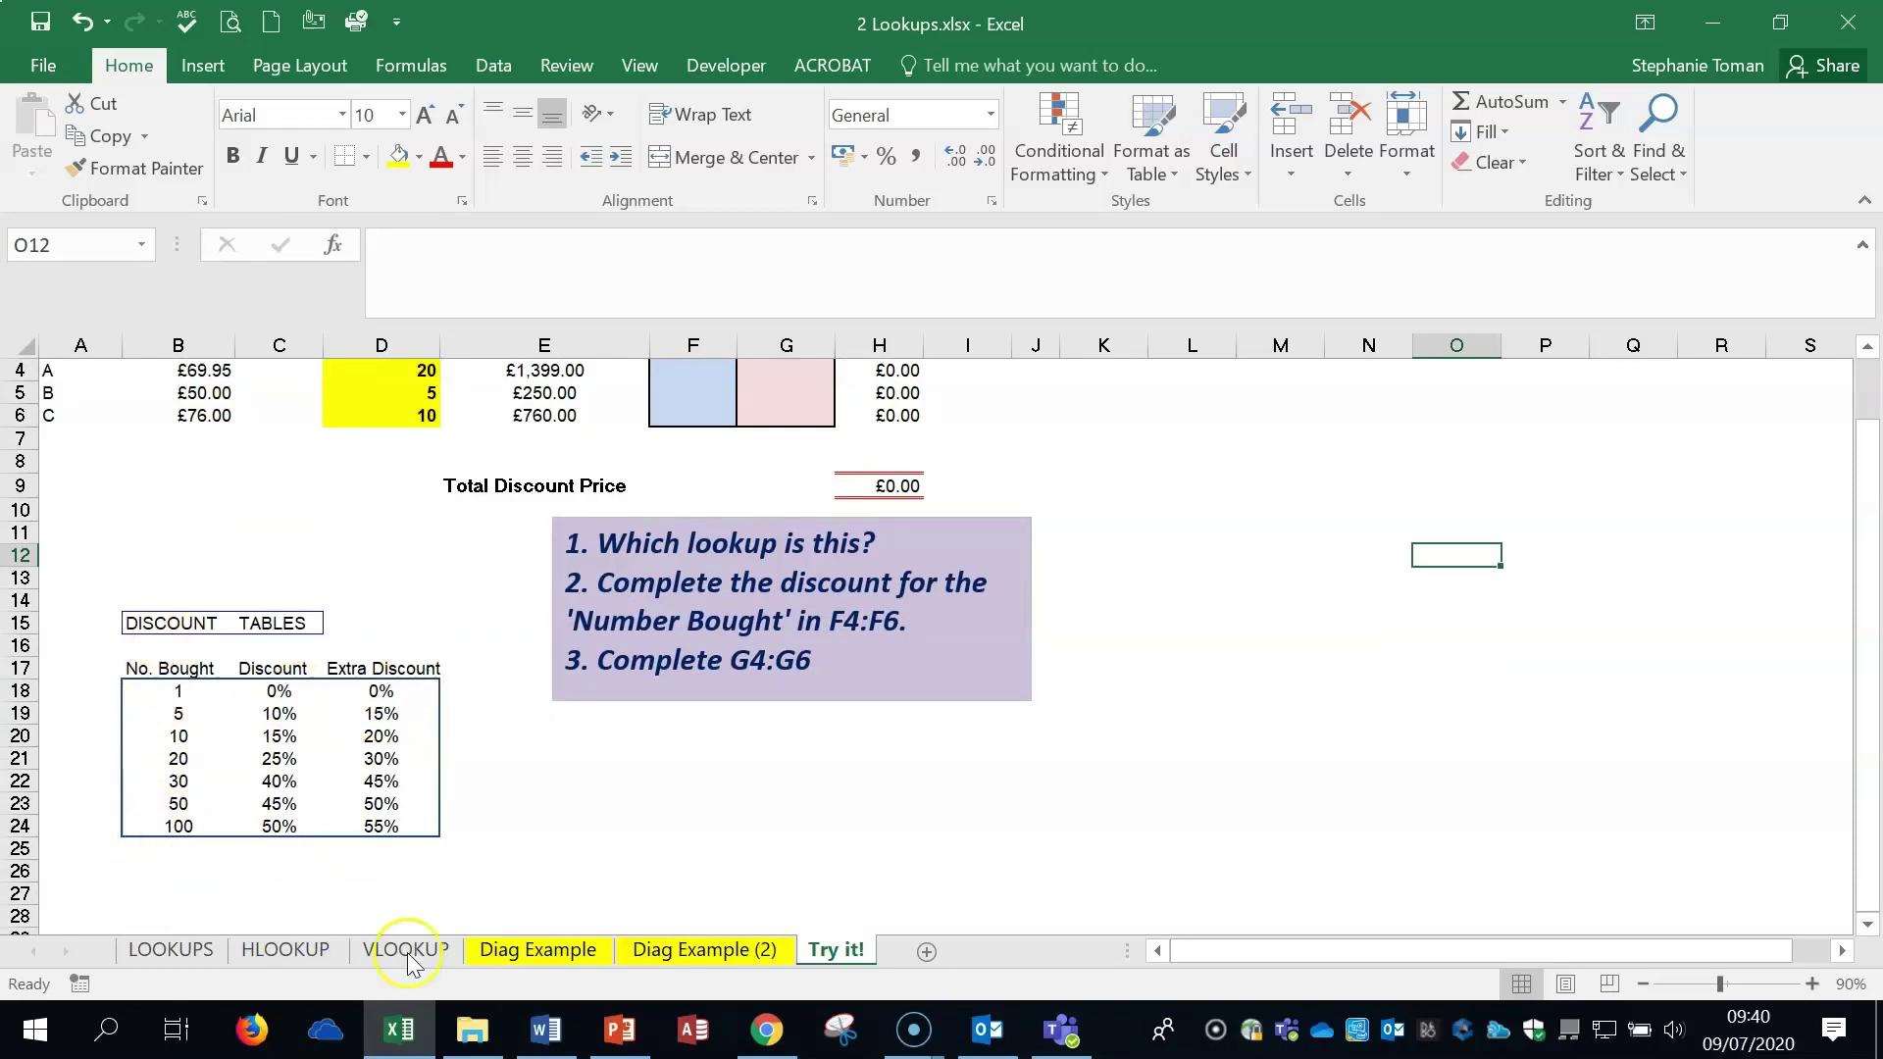
scroll(1445, 675, up, 1)
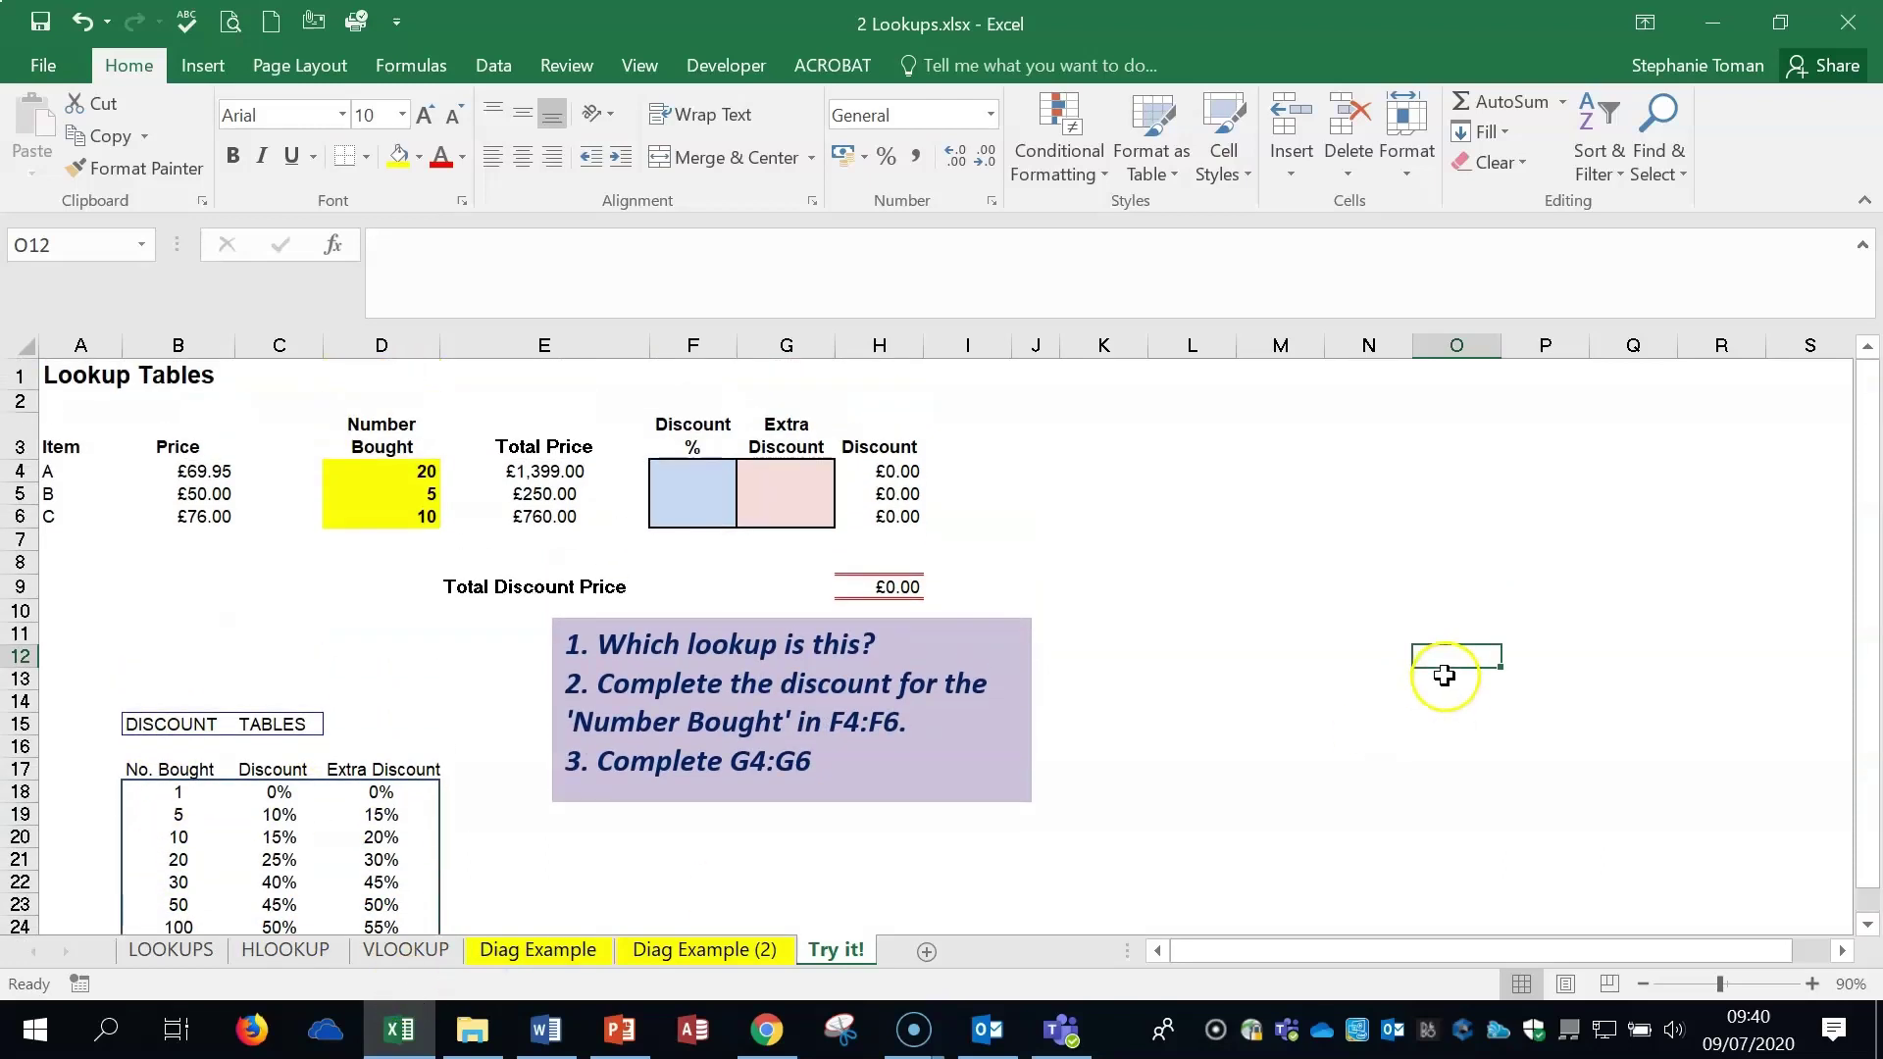
click(1525, 560)
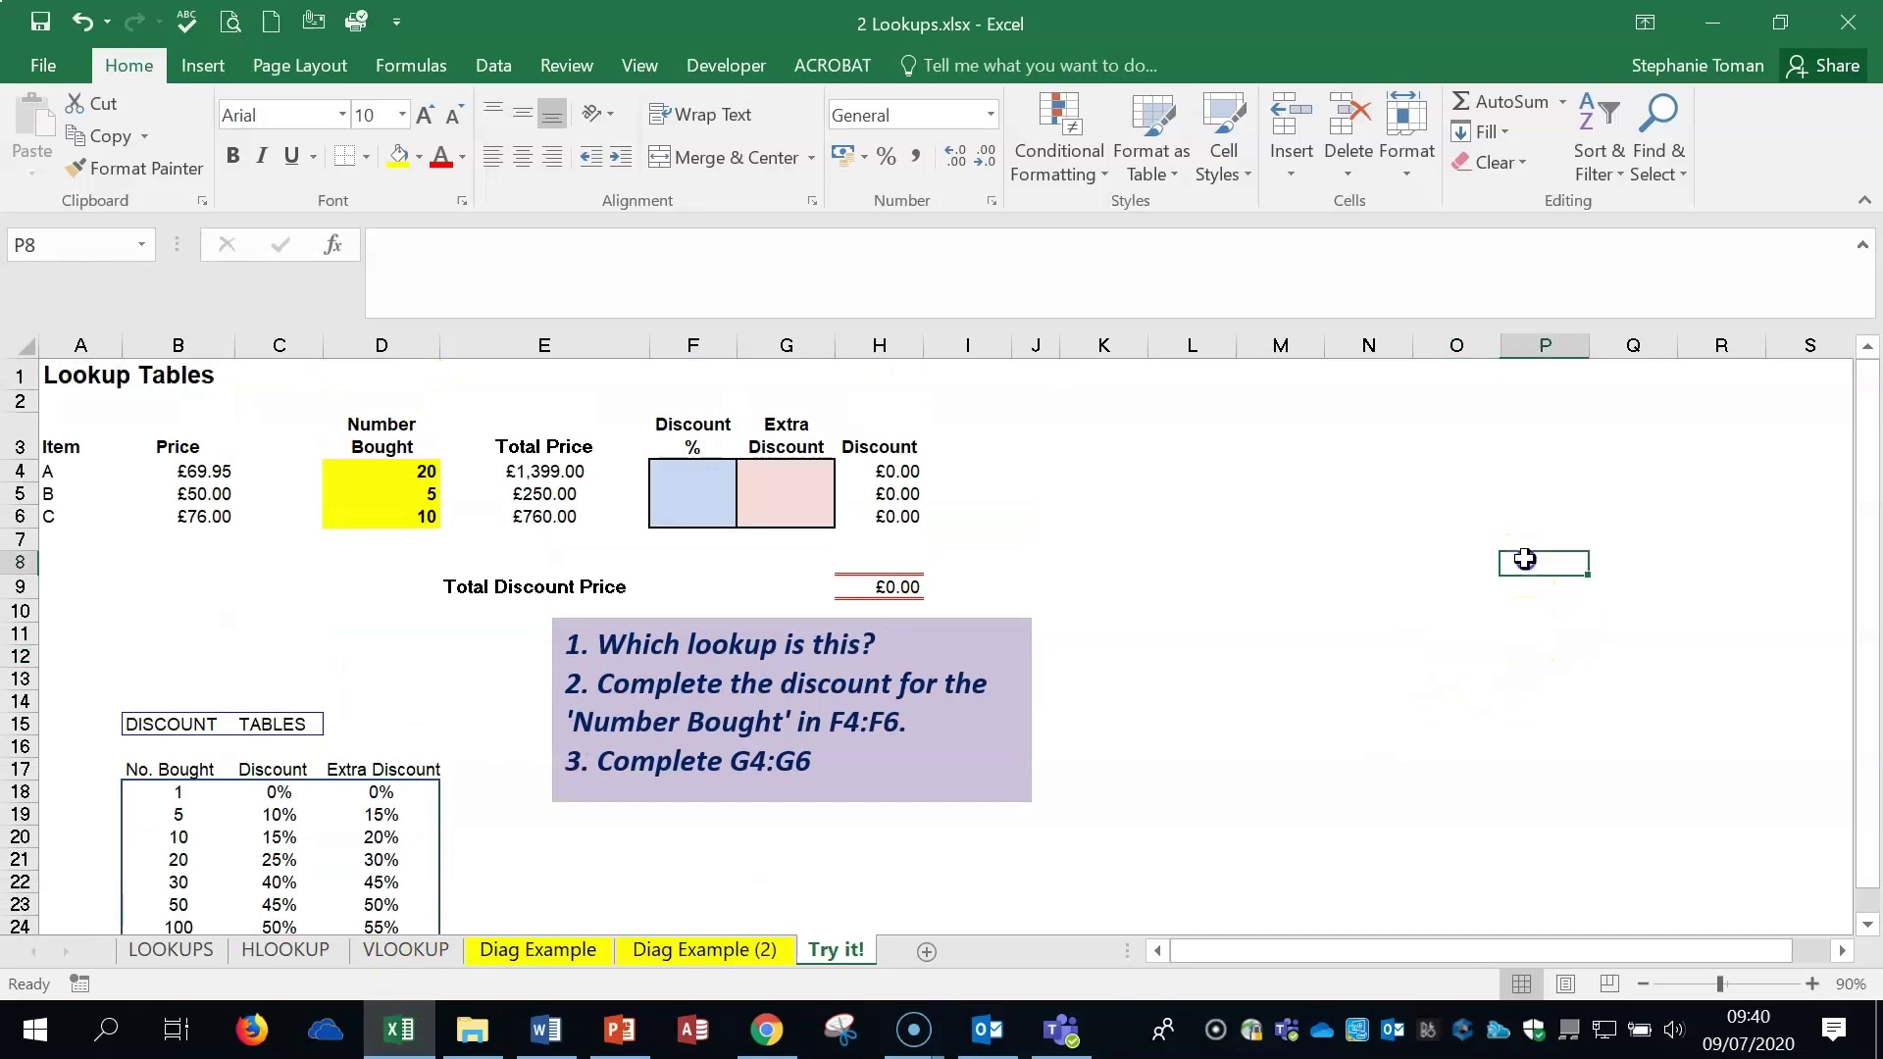
- Start a VLOOKUP formula in Extra Discount cell G4 with the Number Bought cell D4 as the lookup value
click(714, 470)
click(779, 469)
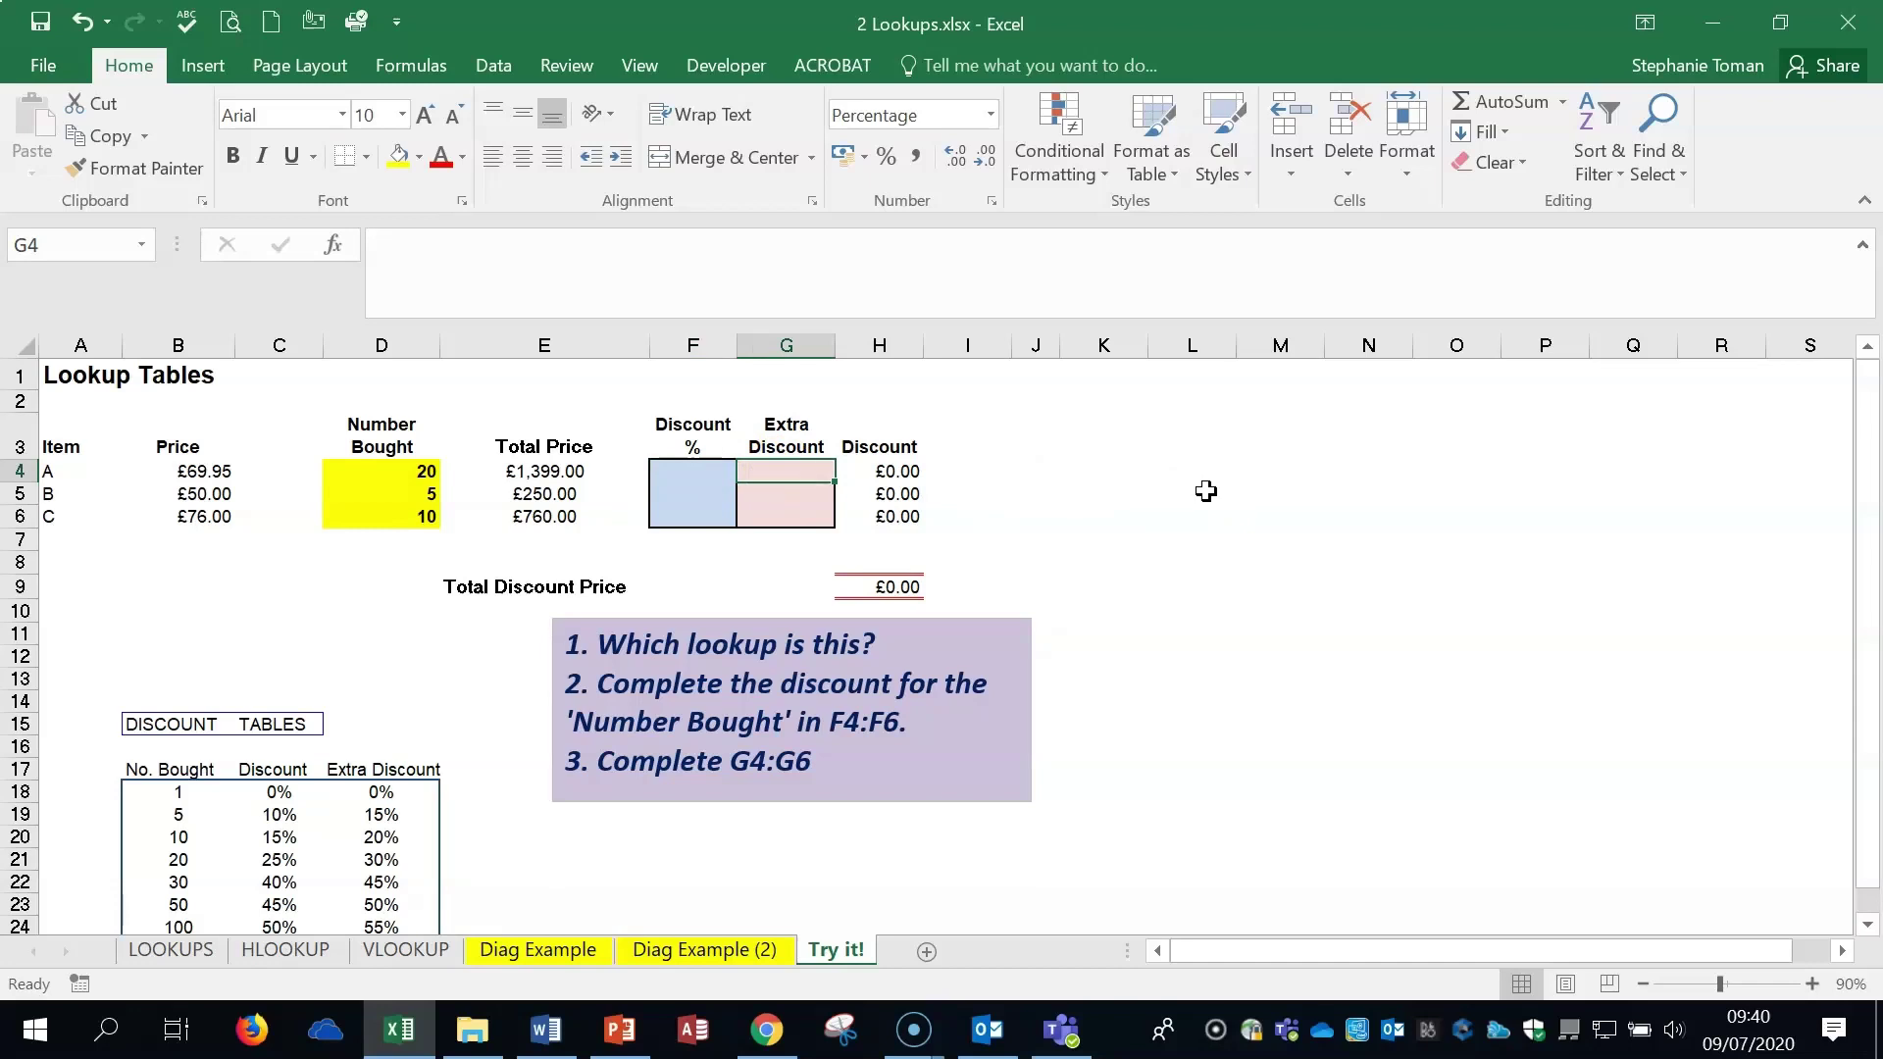
text(=)
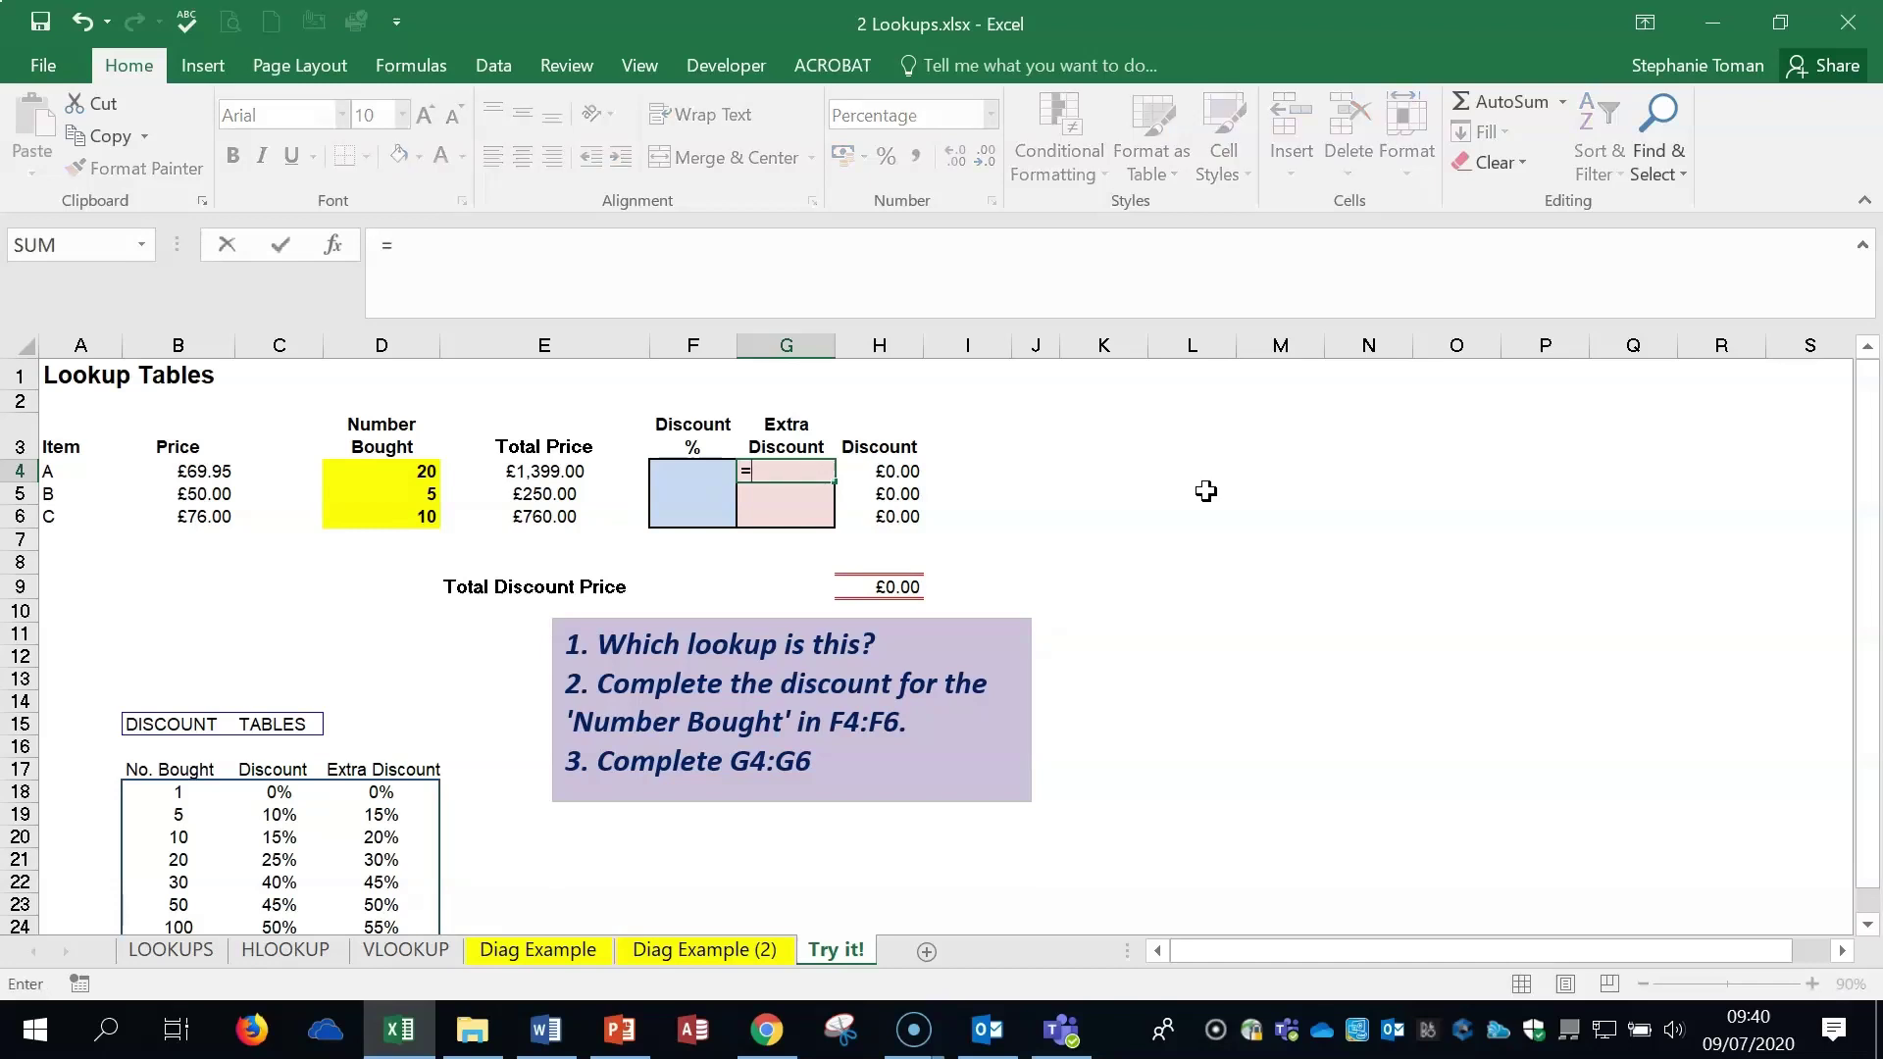
text(vl)
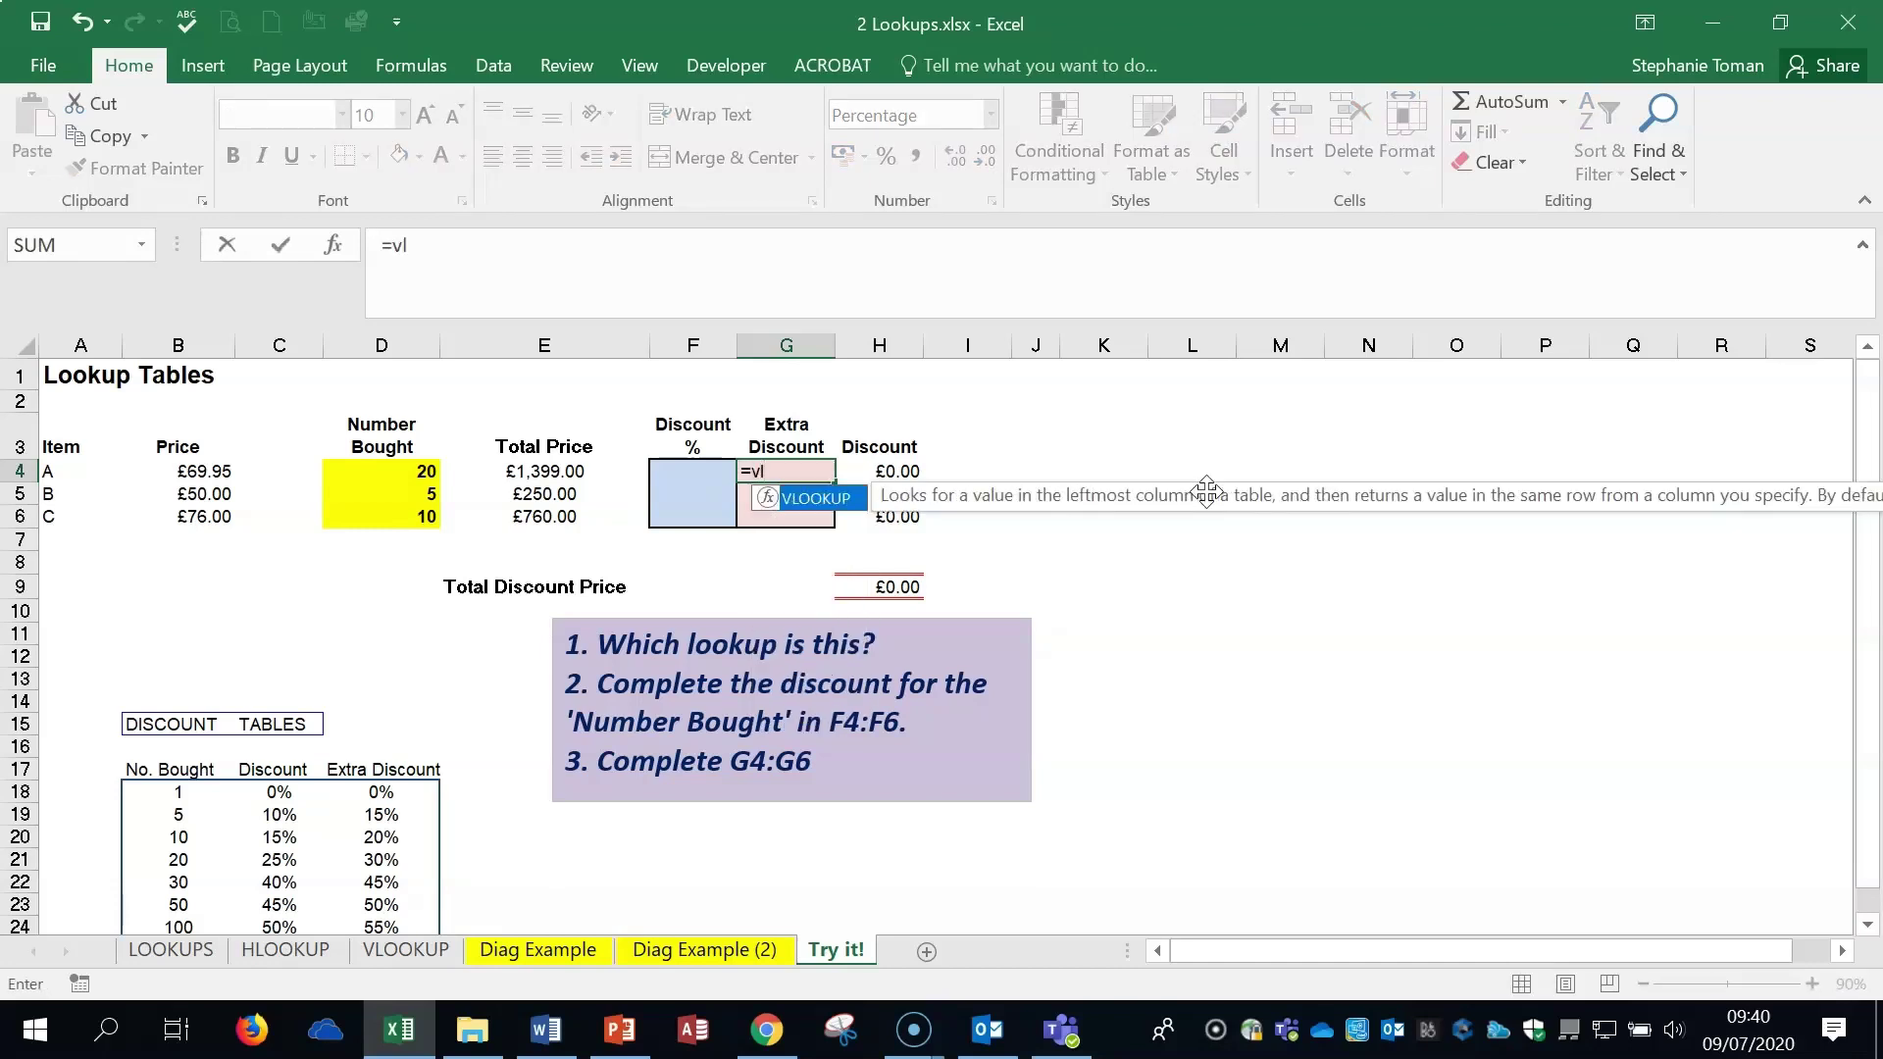
double_click(812, 499)
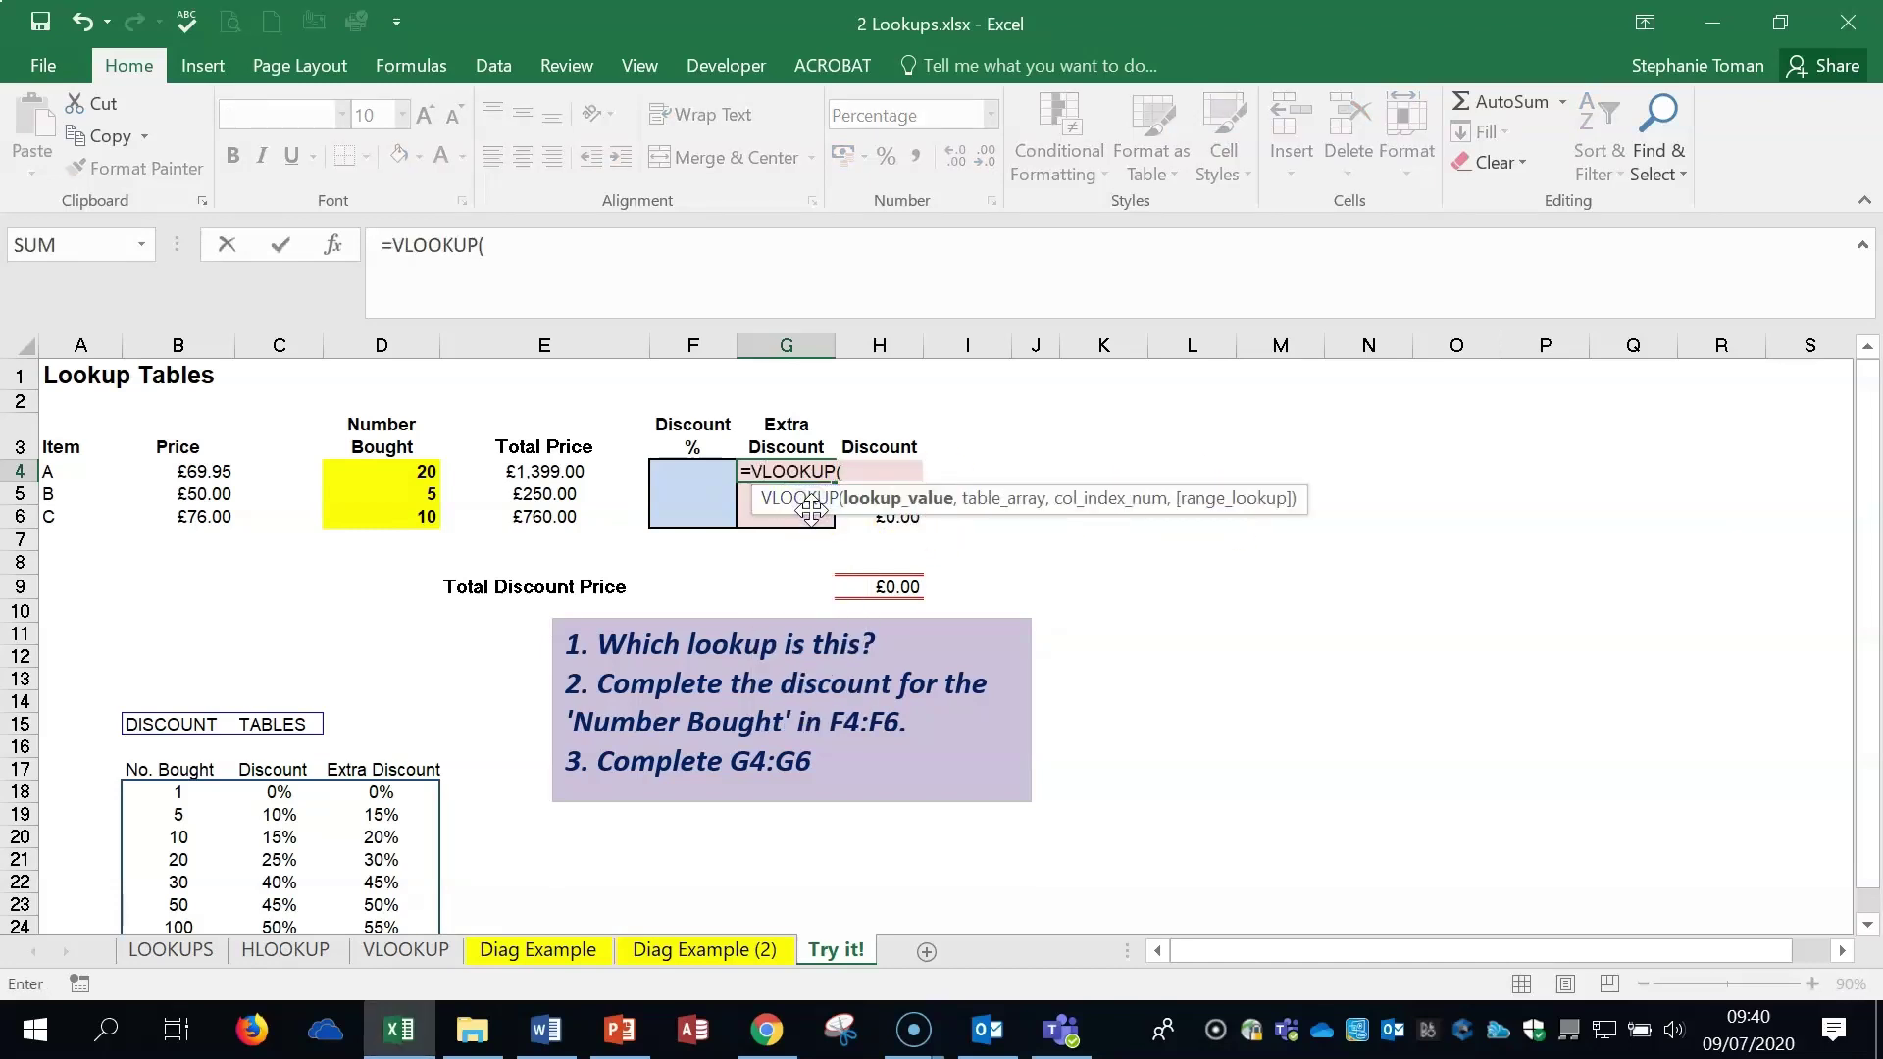
click(407, 472)
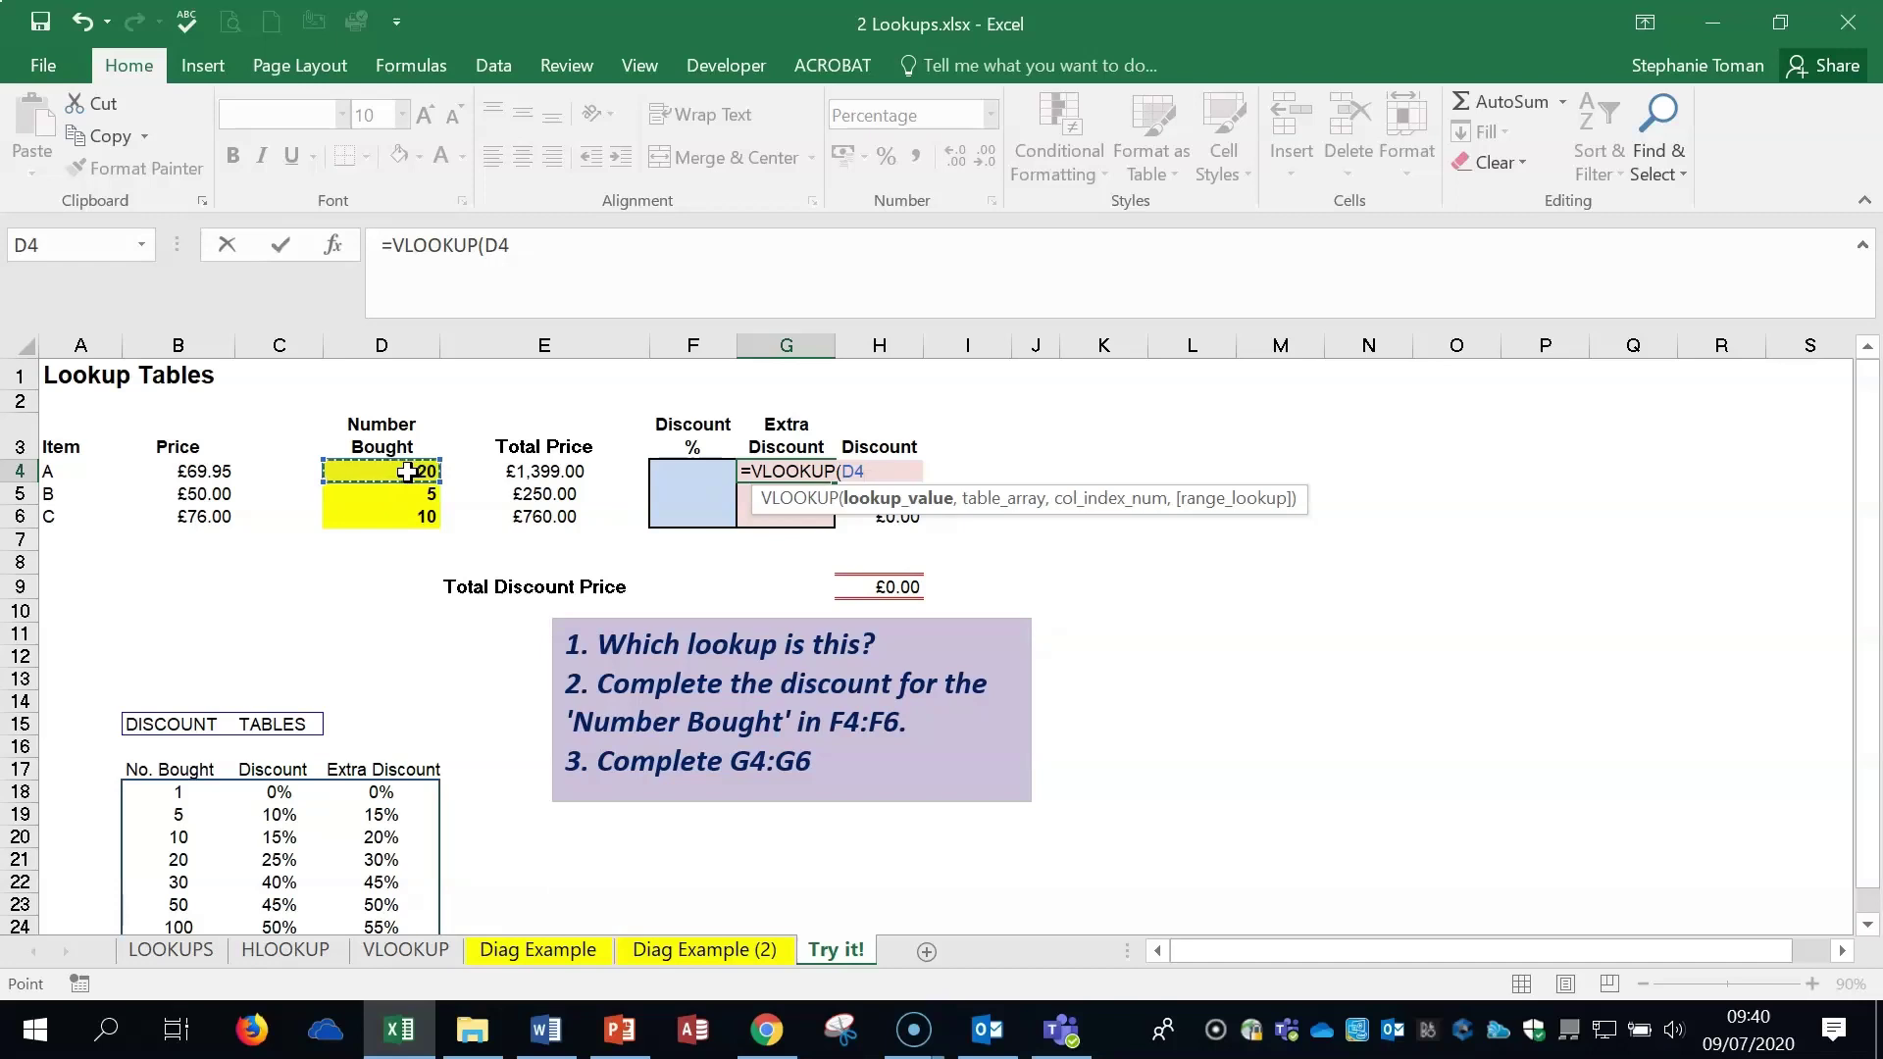
text(,)
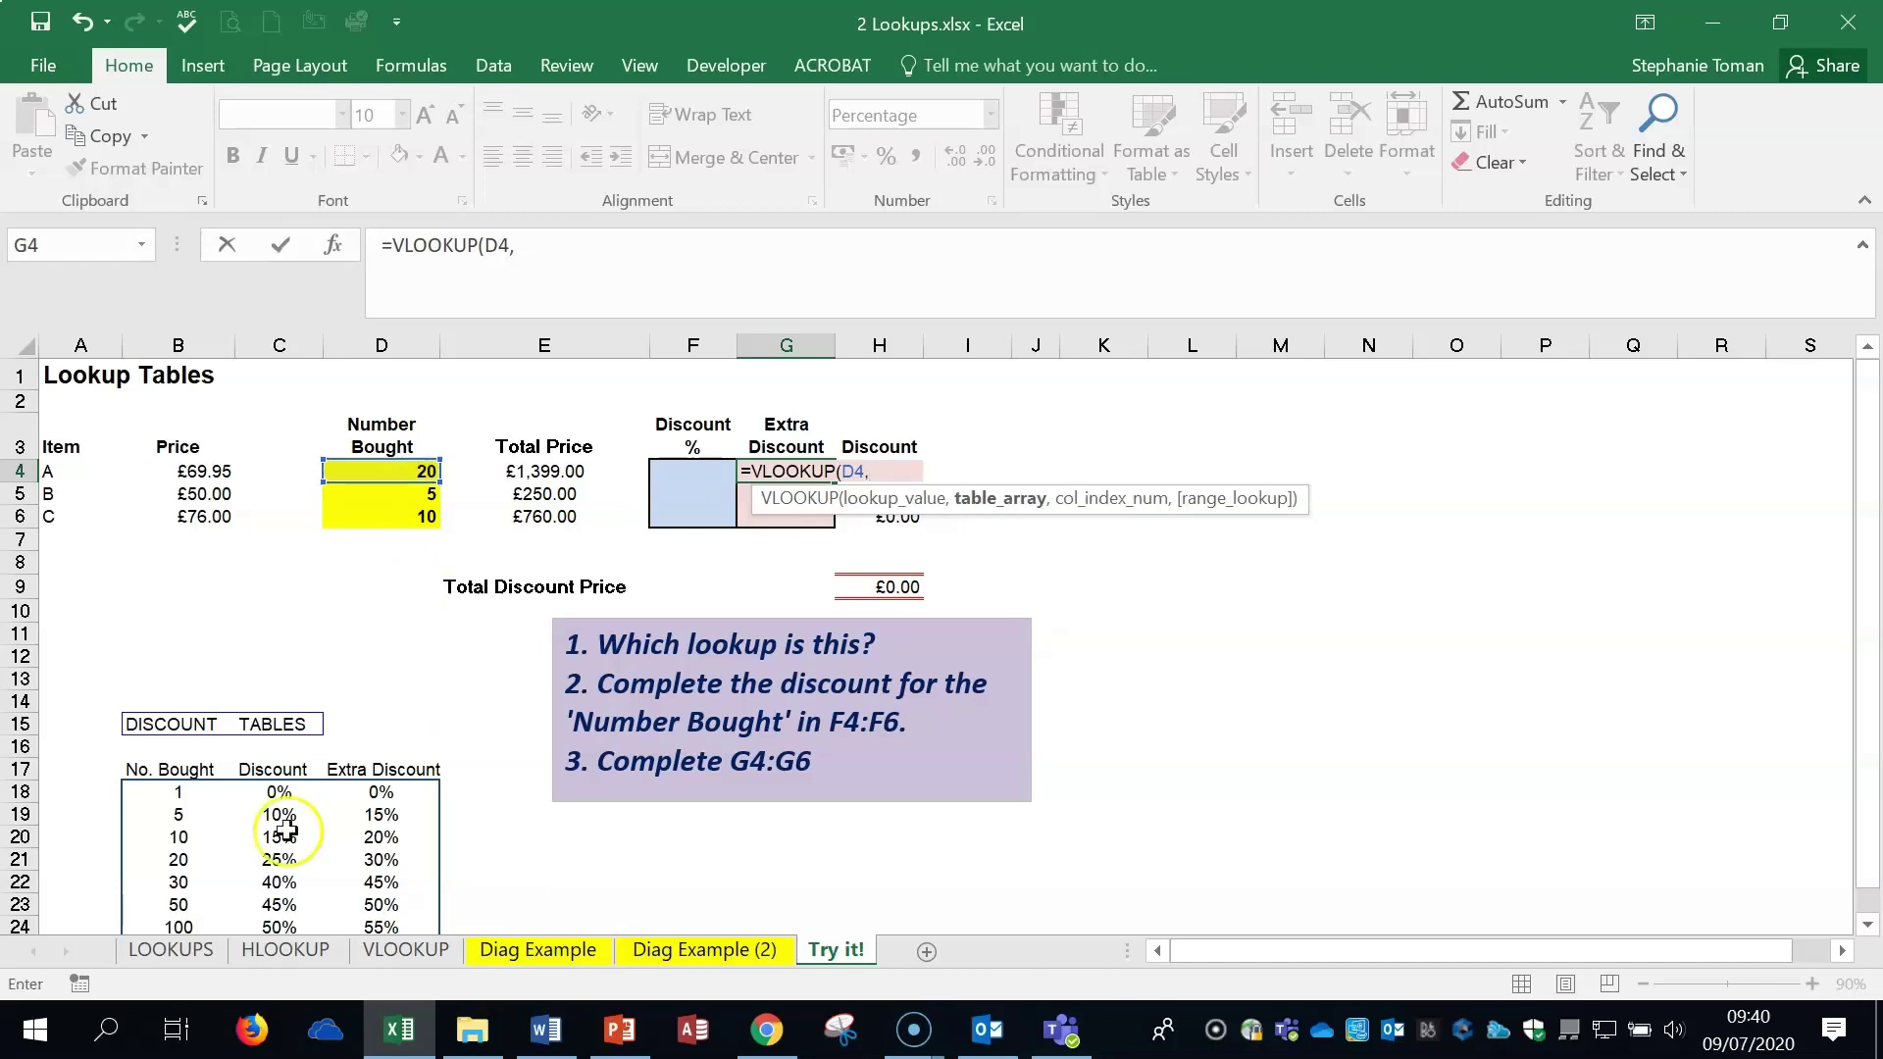
- Complete the G4 VLOOKUP with the discount tables as the absolute range $B$18:$D$24 and column index 3
drag(172, 791, 389, 868)
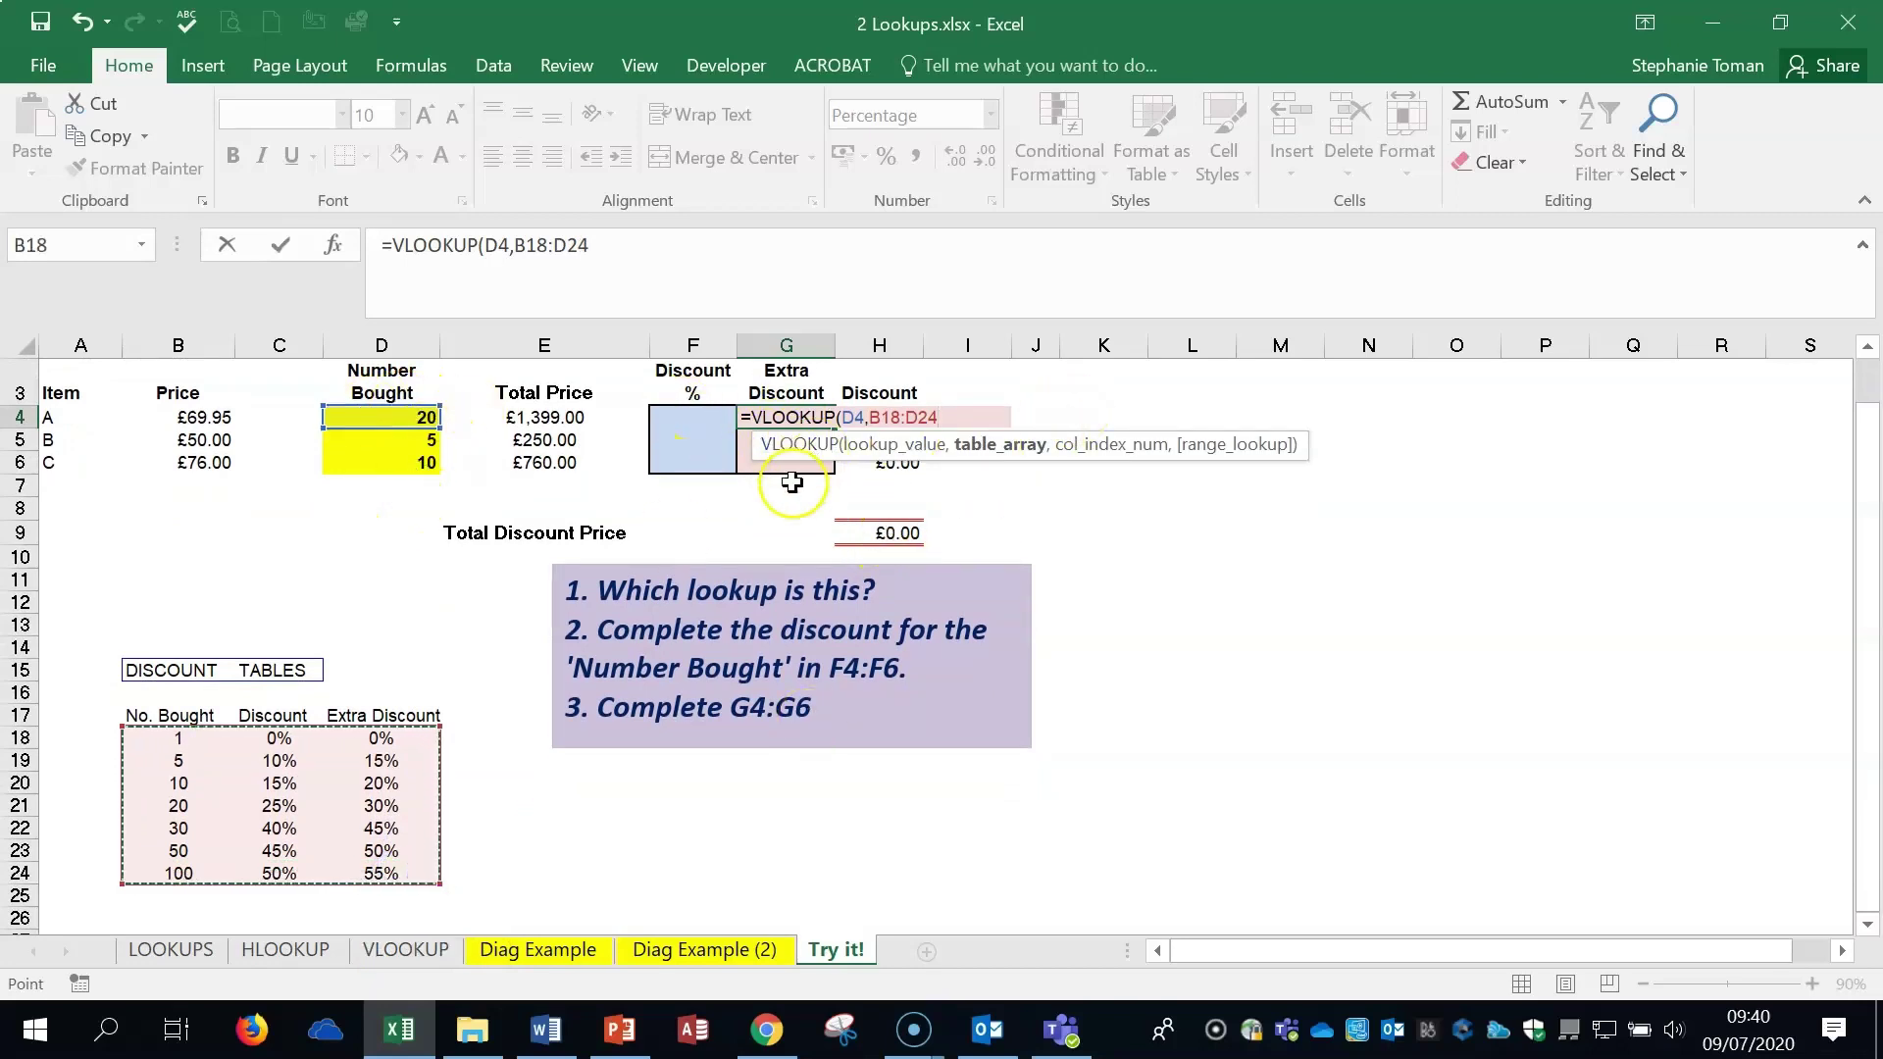
key(F4)
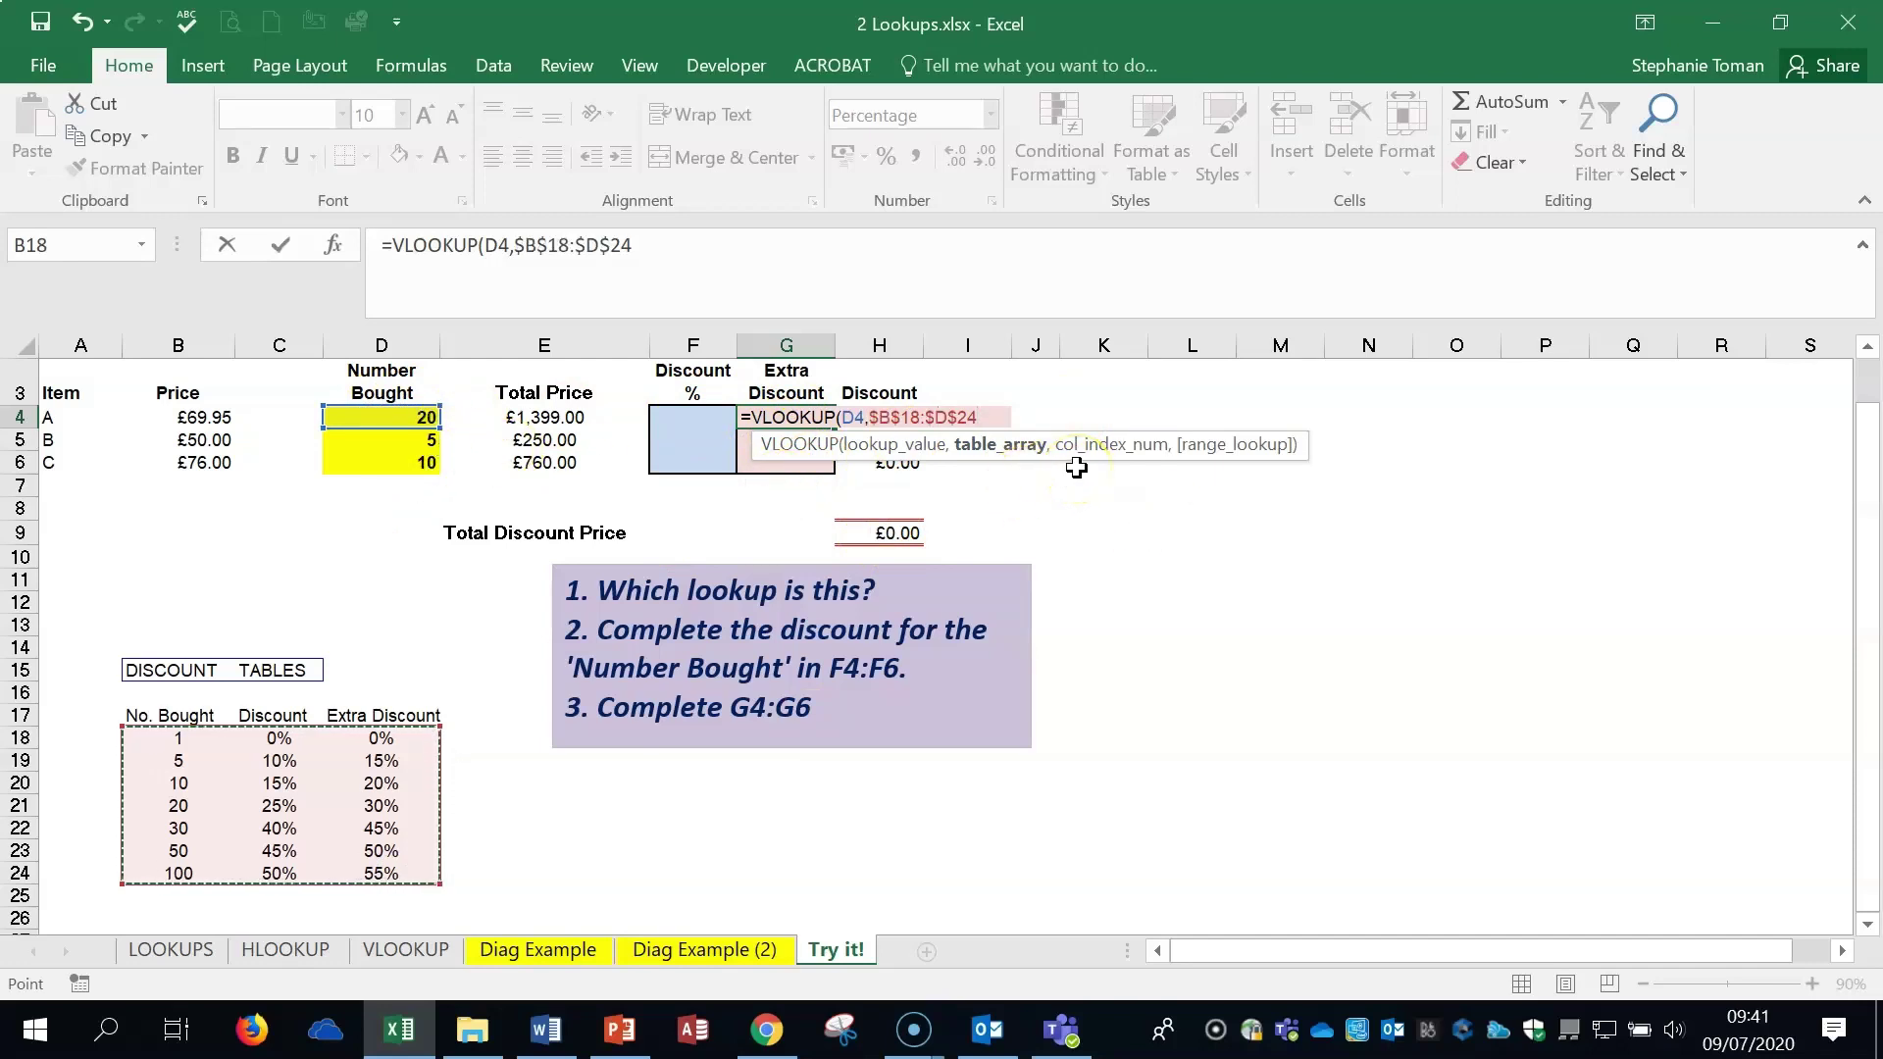
text(,)
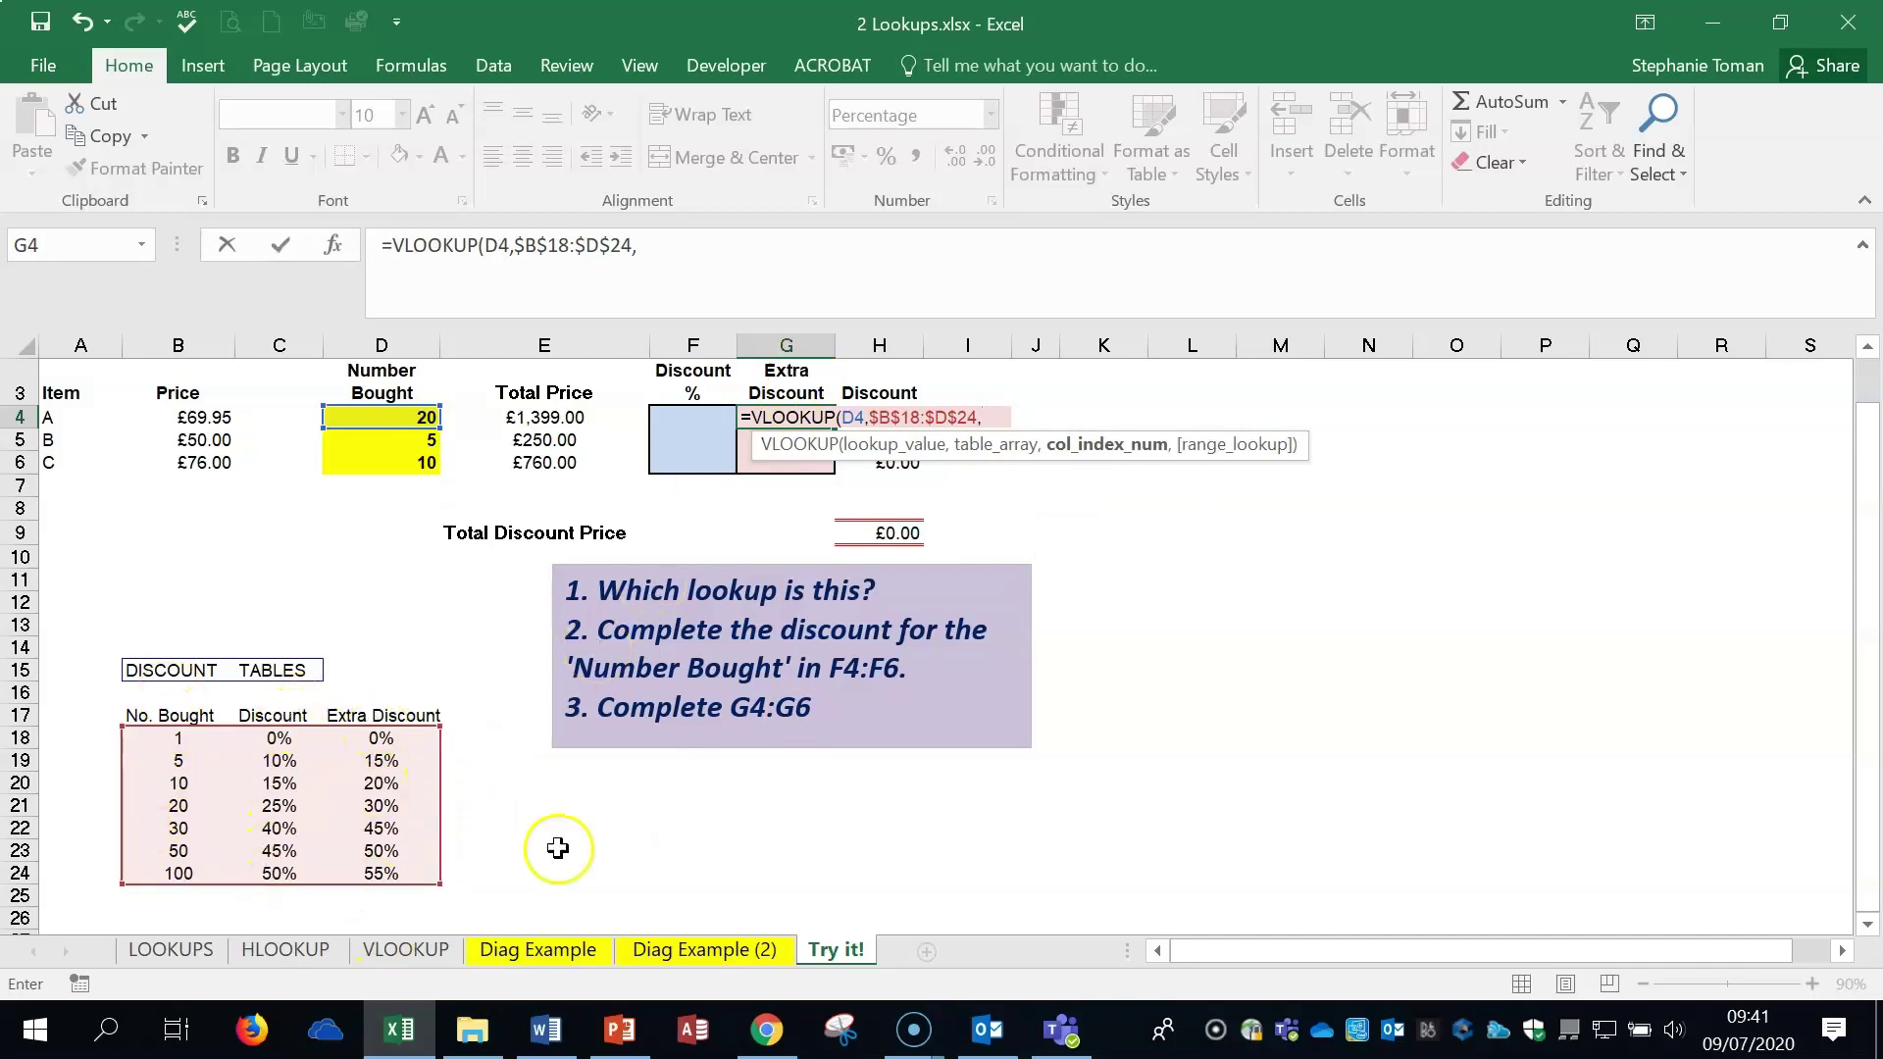
text(3)
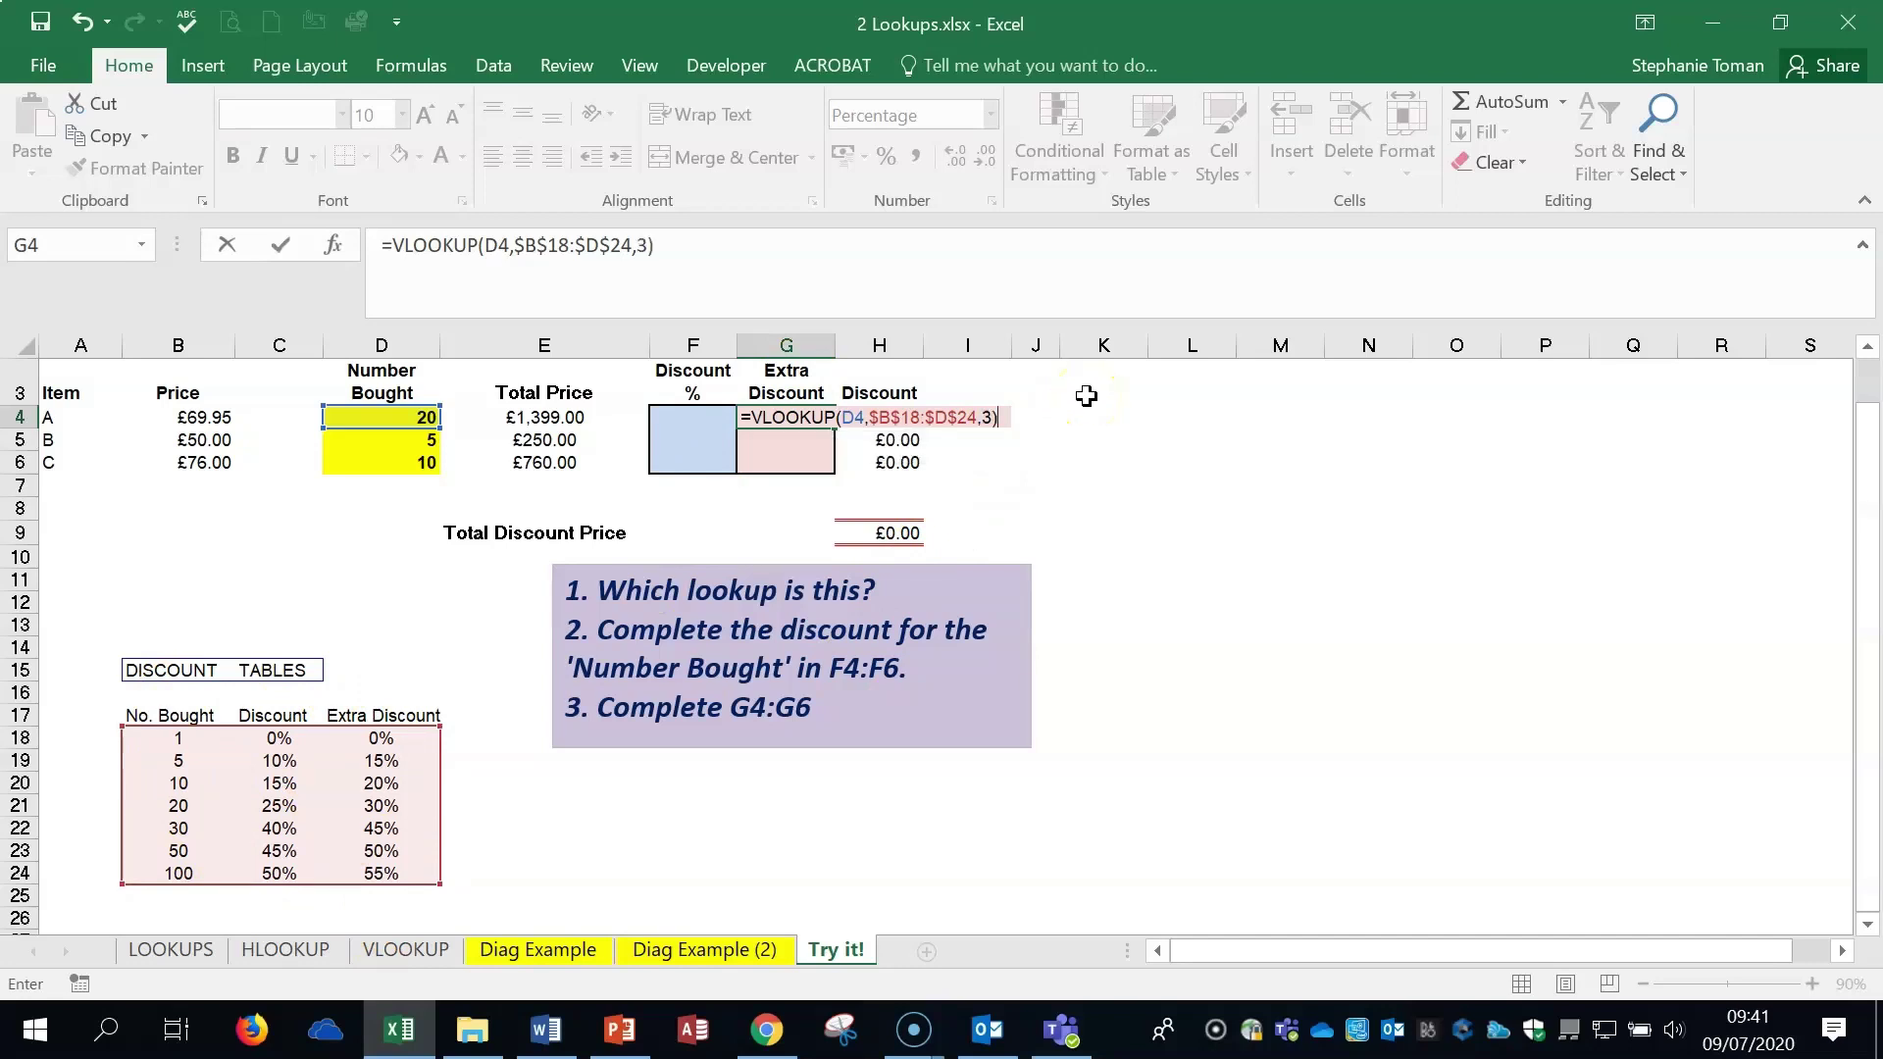
key(Return)
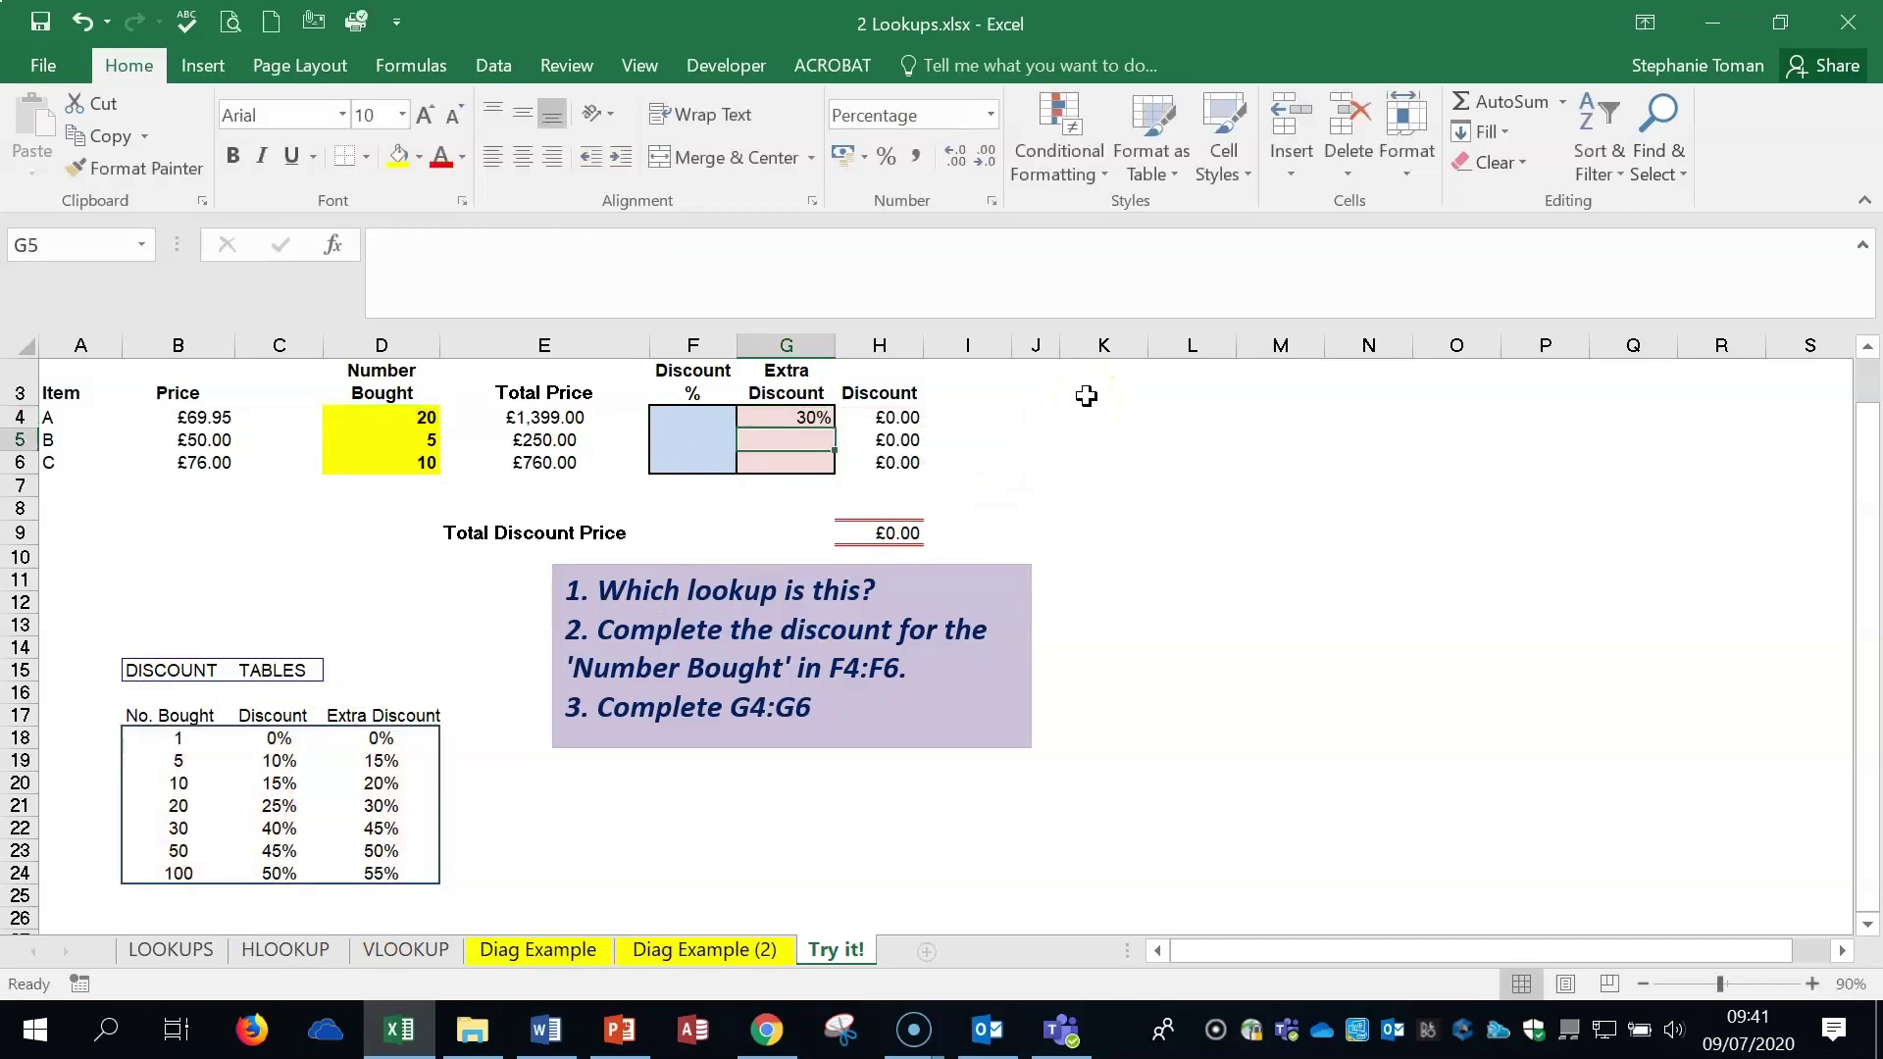
- Fill the G4 formula down to G6 and check the discount table rows for 5 and 10 bought
click(799, 416)
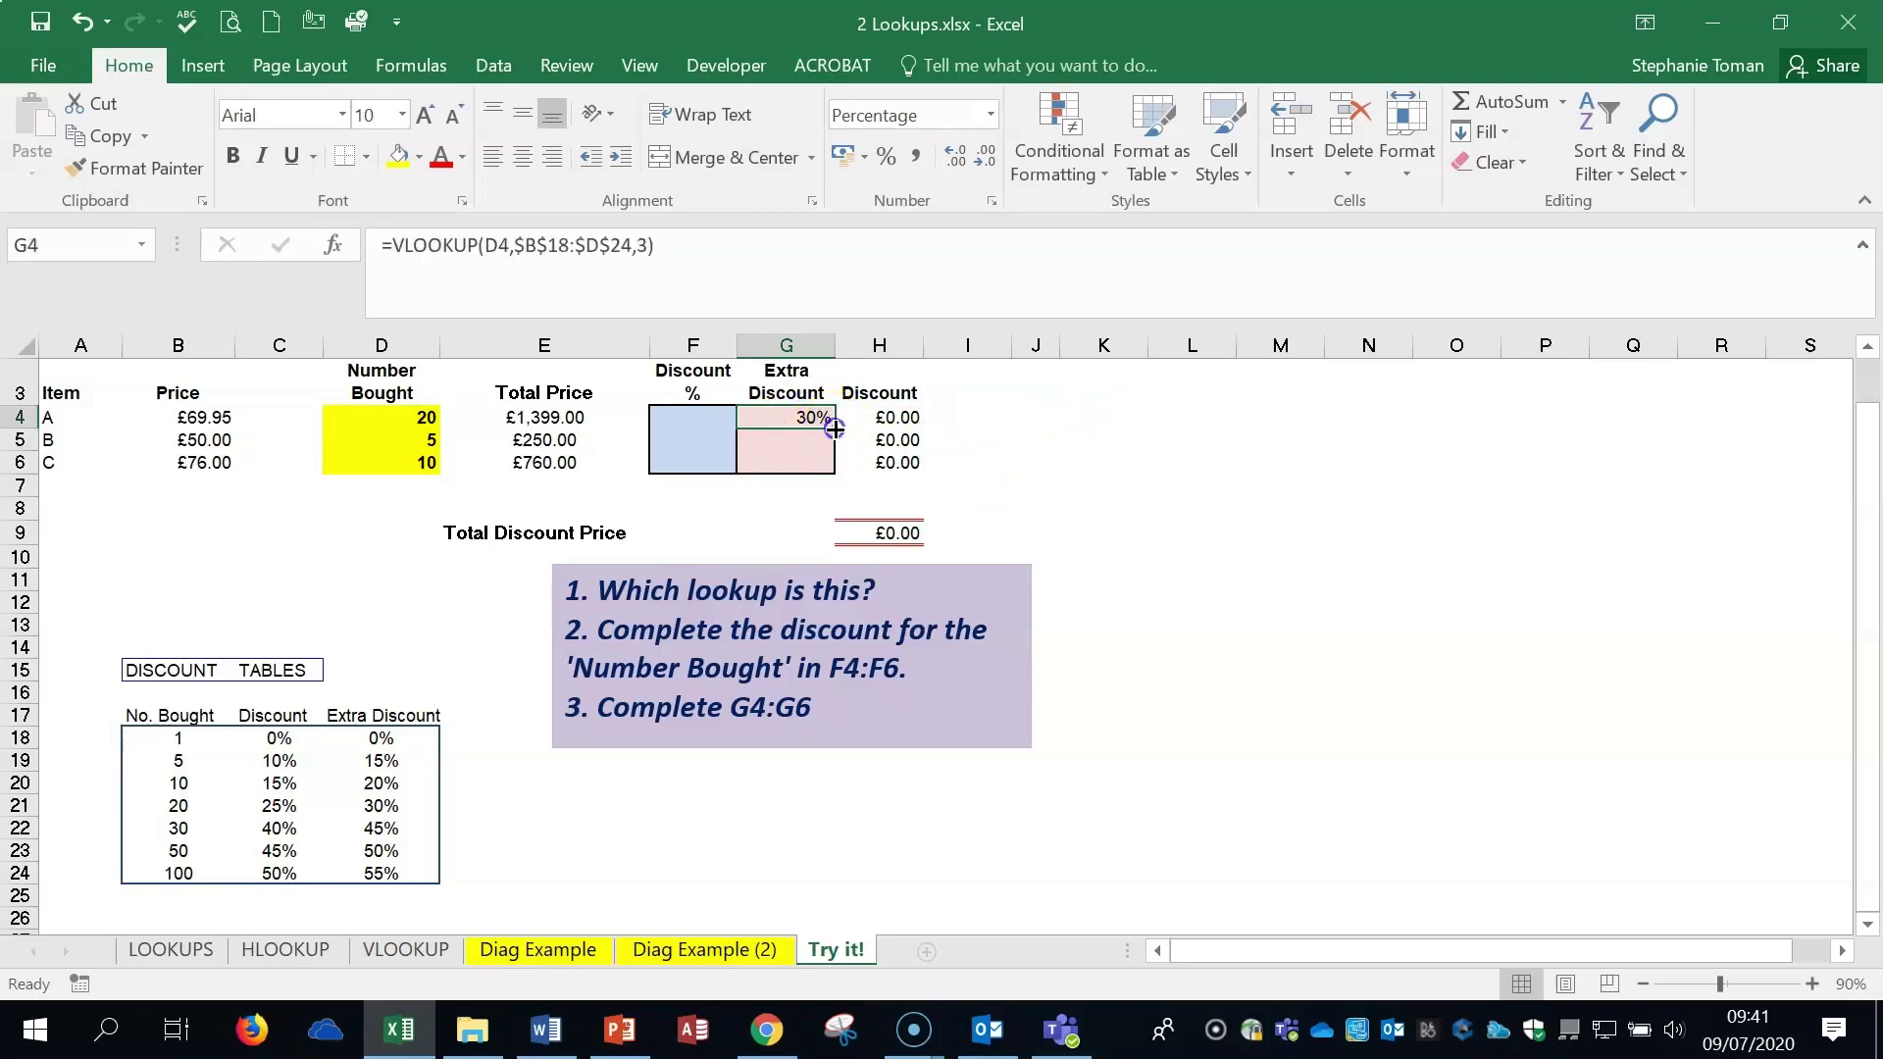
double_click(835, 428)
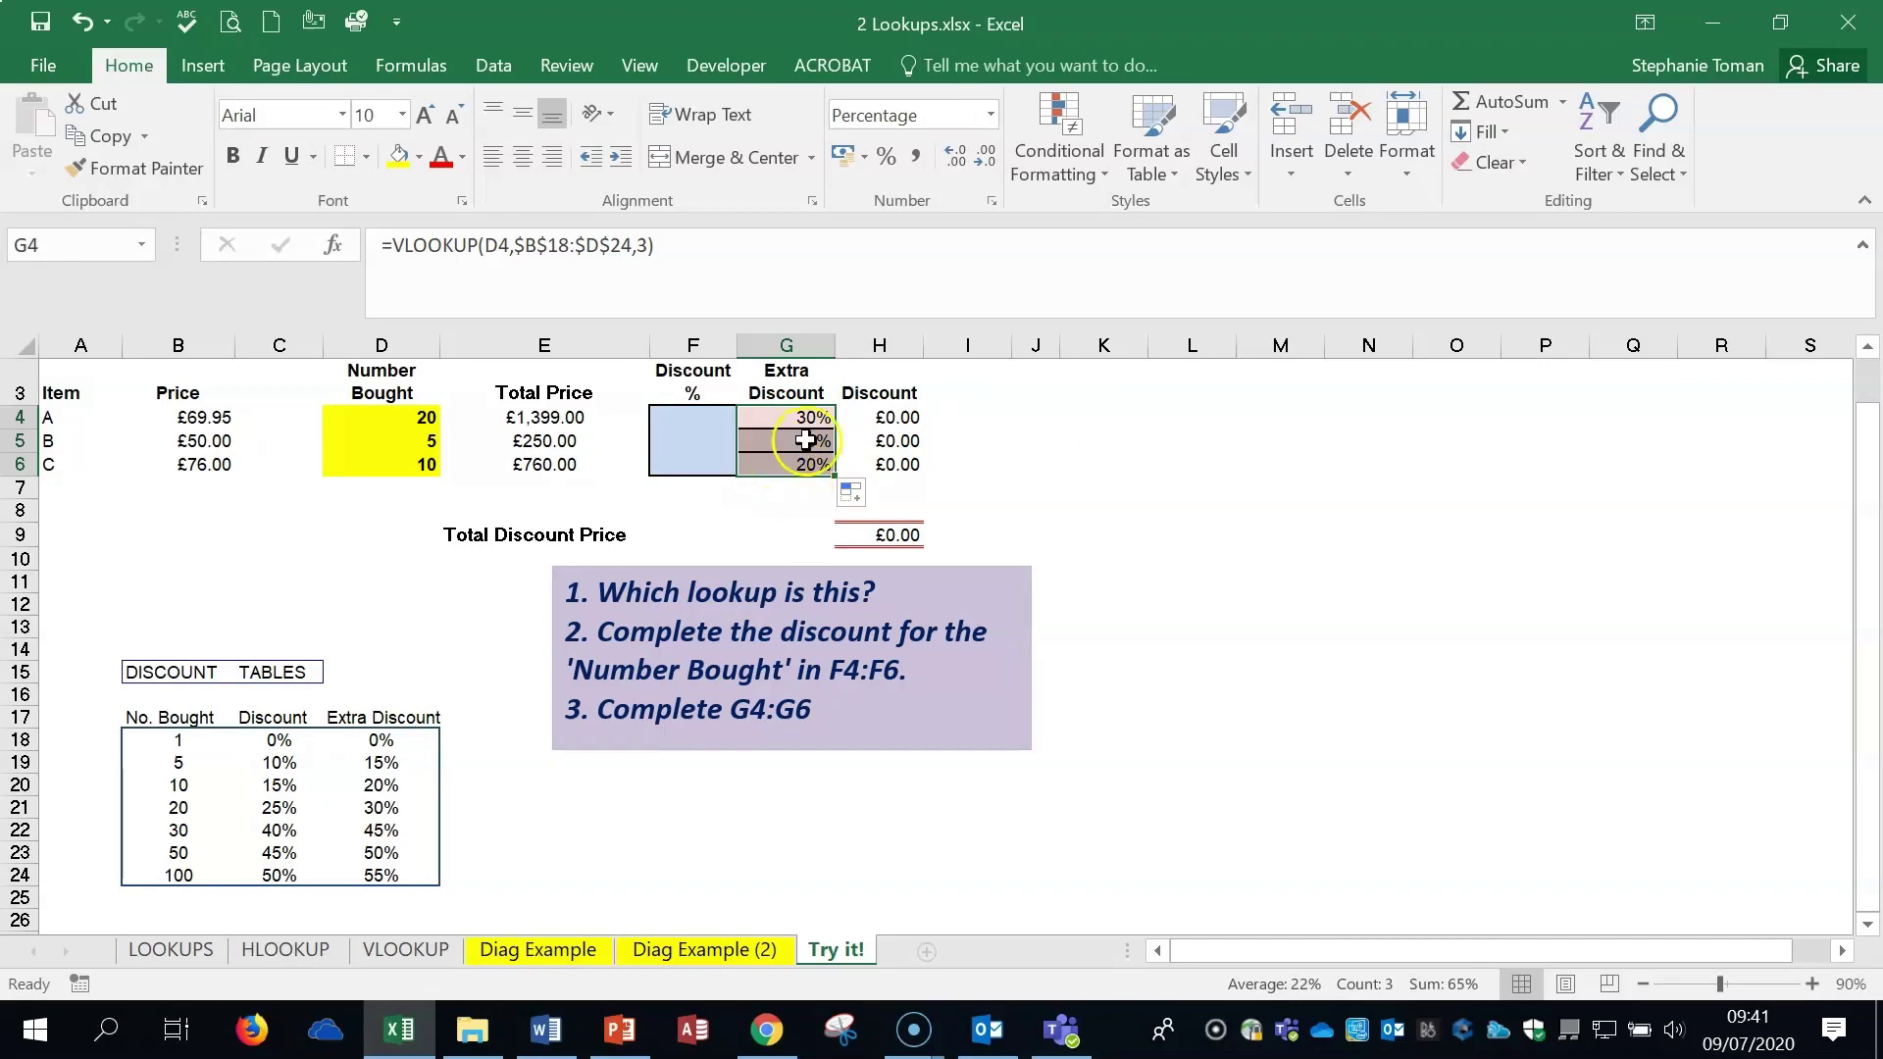
click(20, 762)
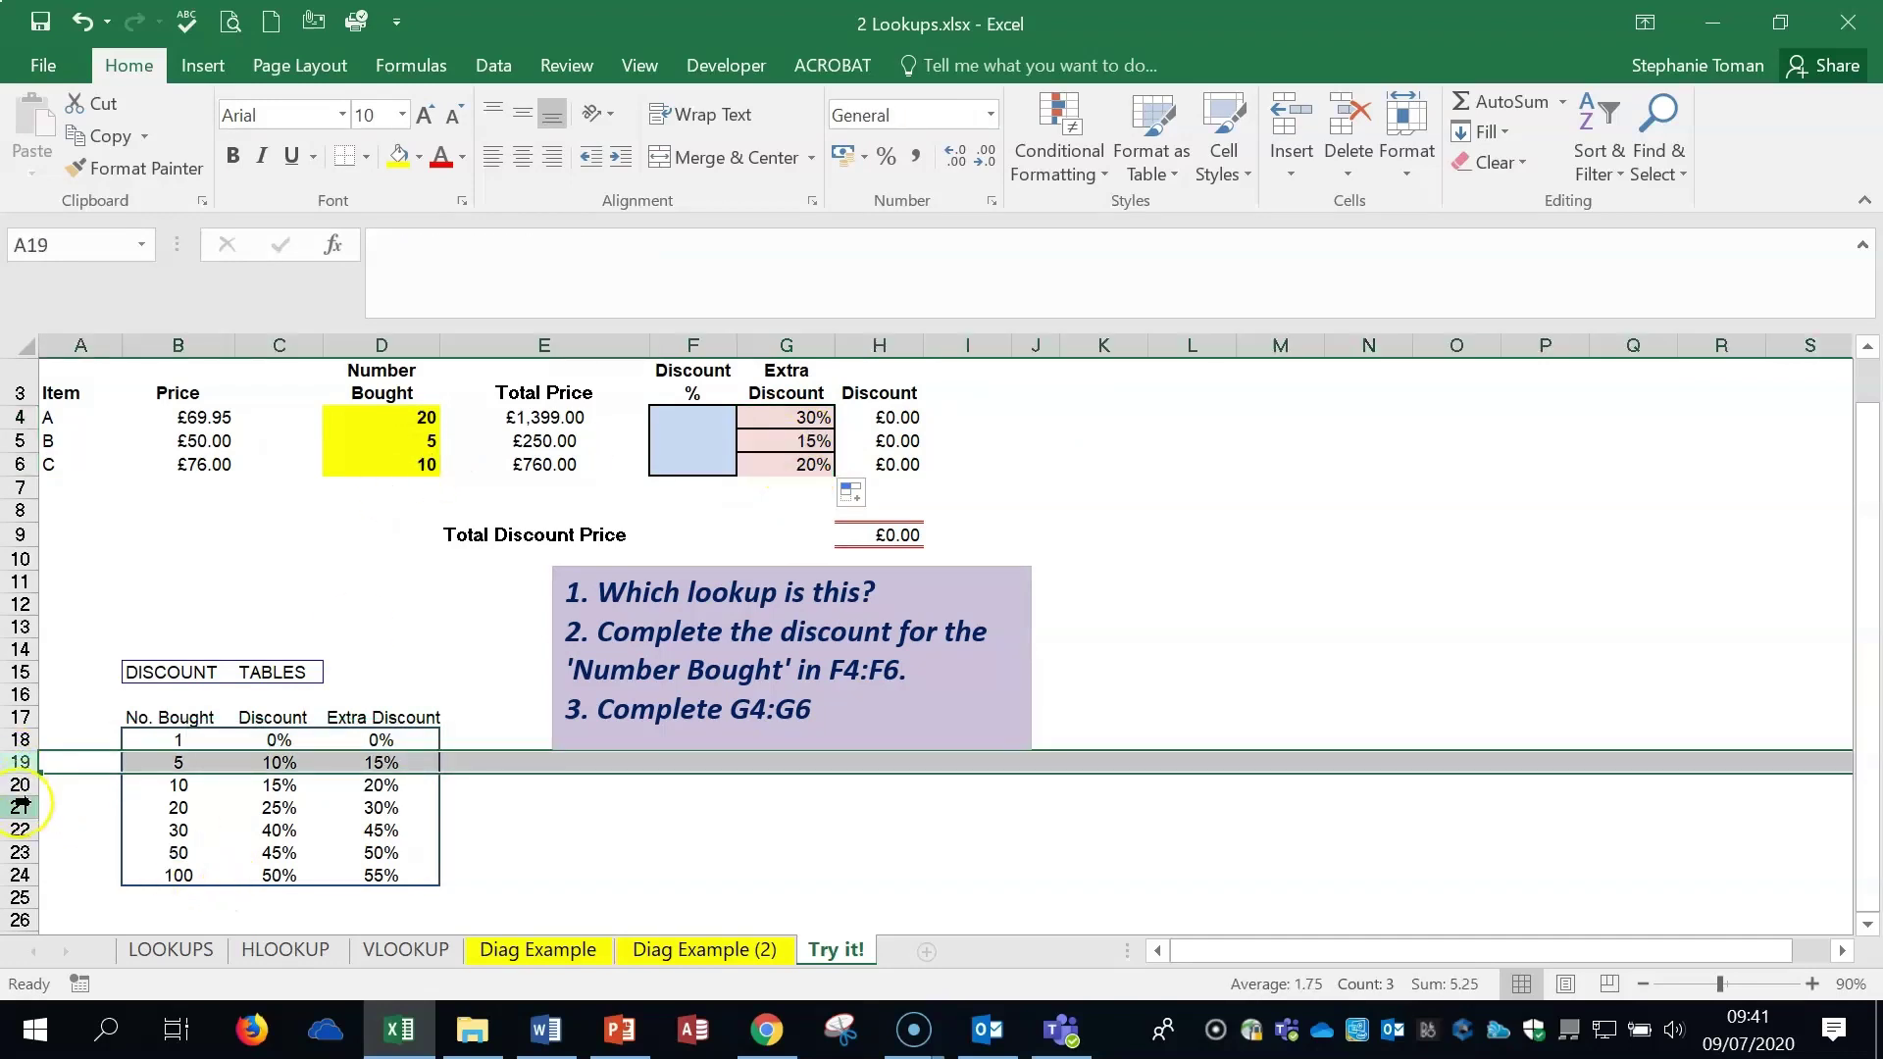
click(20, 785)
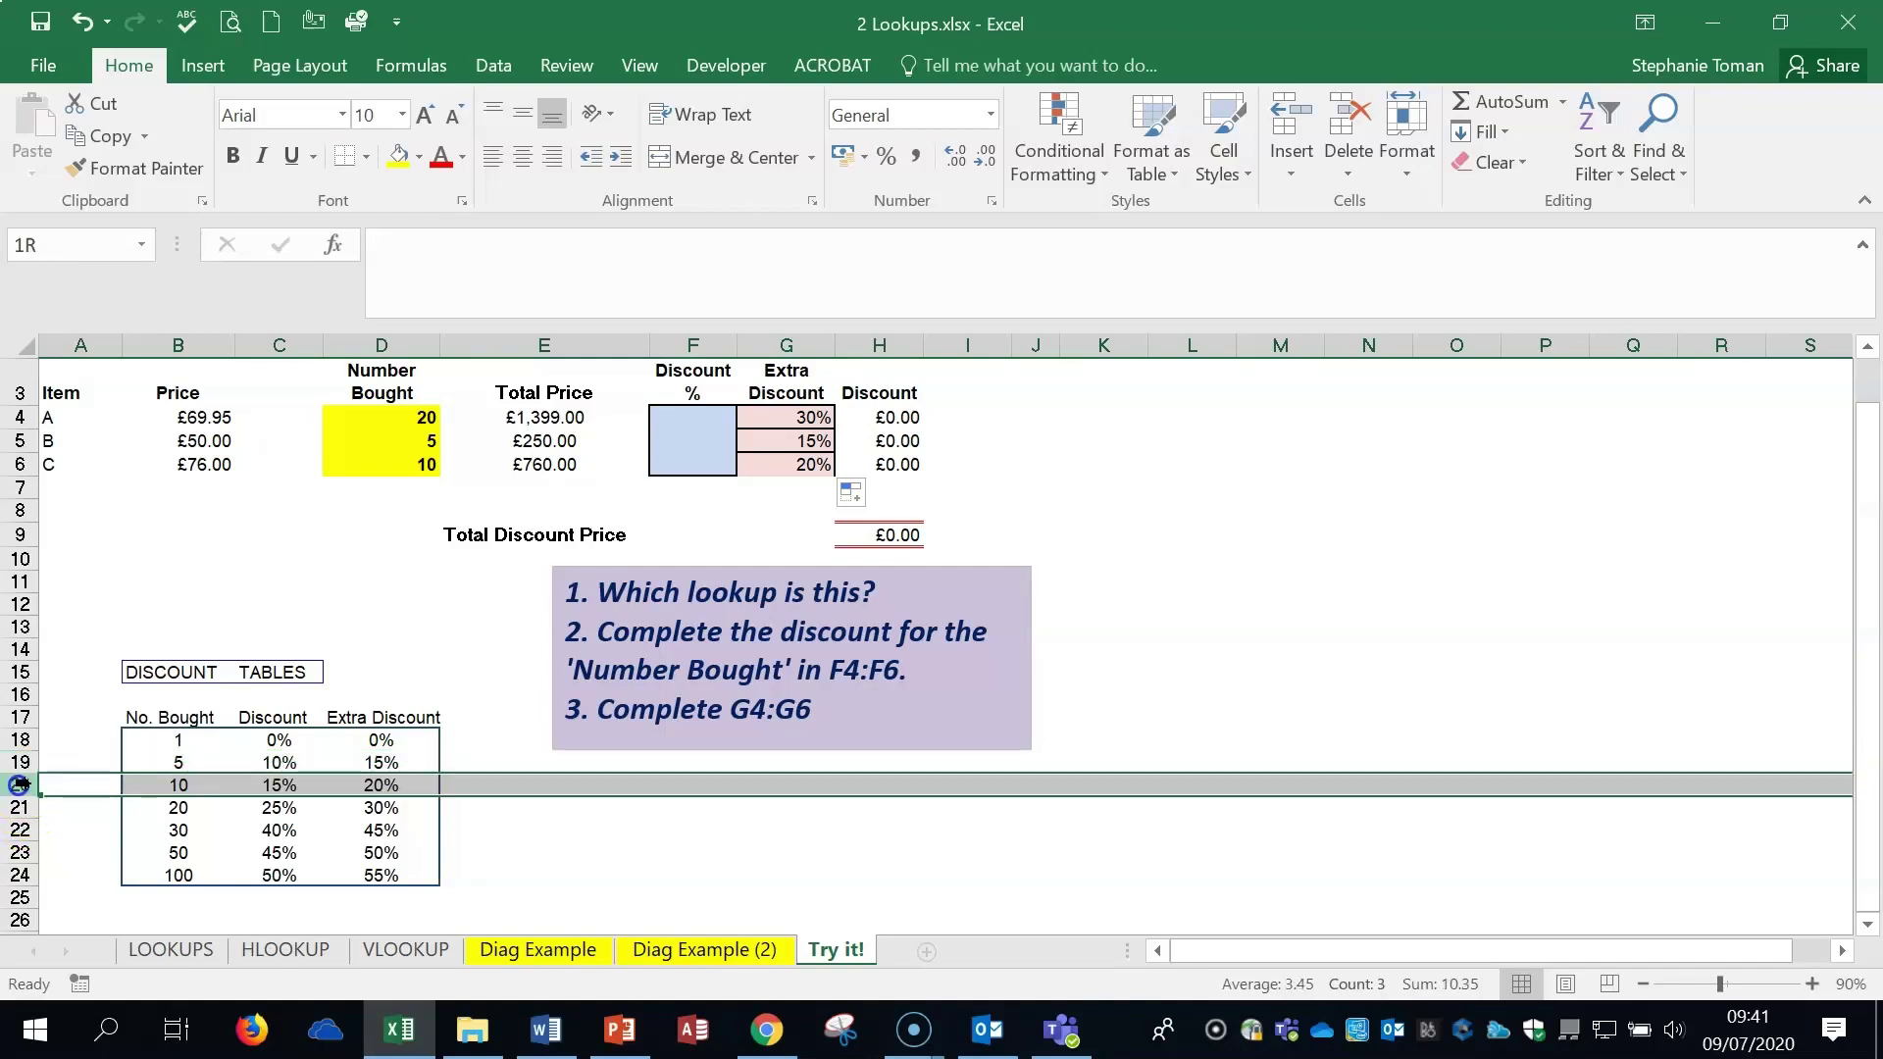